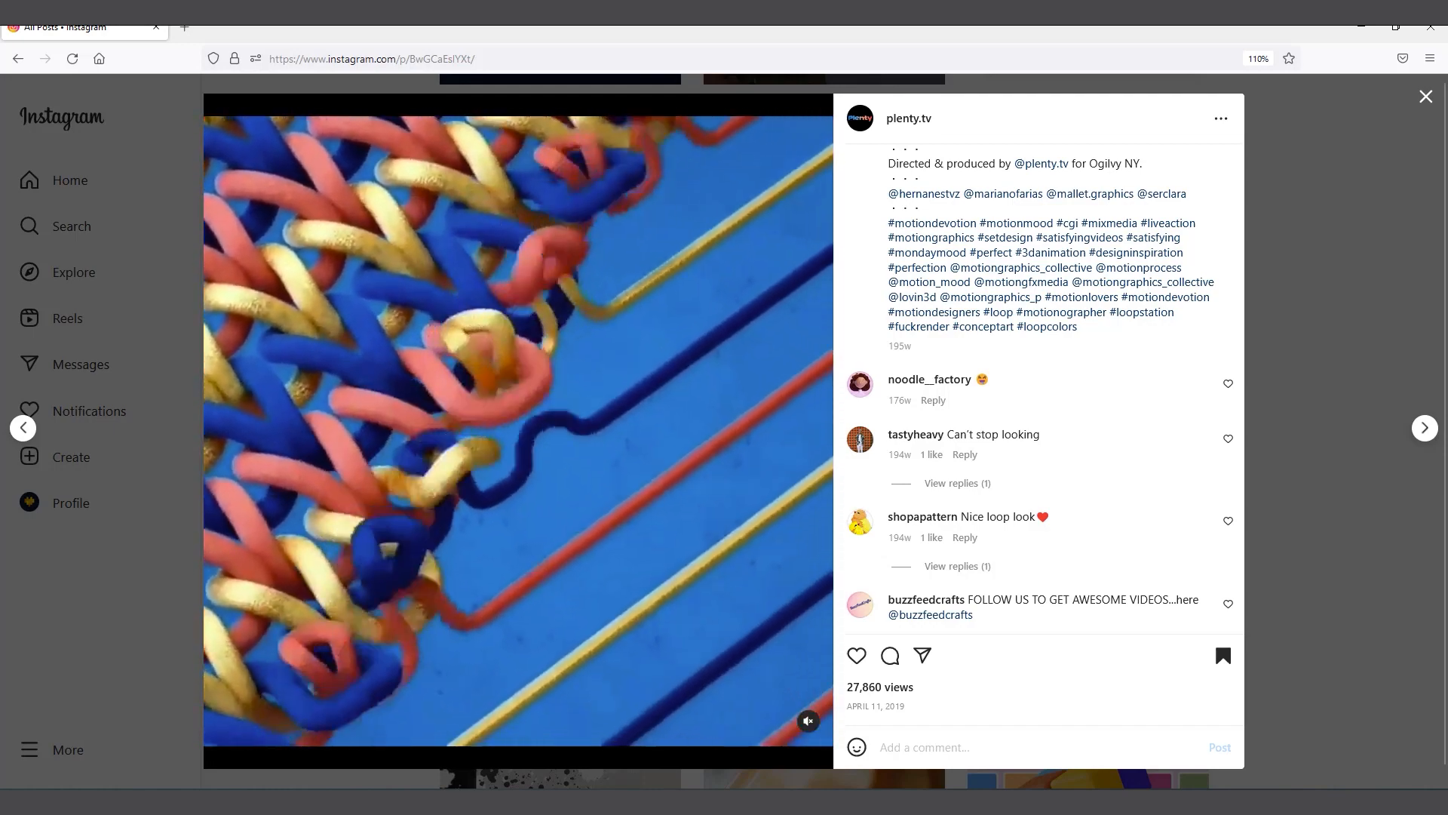
Switch from the Instagram reference to Cinema 4D and pause the knitting animation to examine its splines.
{"action": "mouse_move", "coordinate": [879, 800]}
{"action": "left_click", "coordinate": [781, 737]}
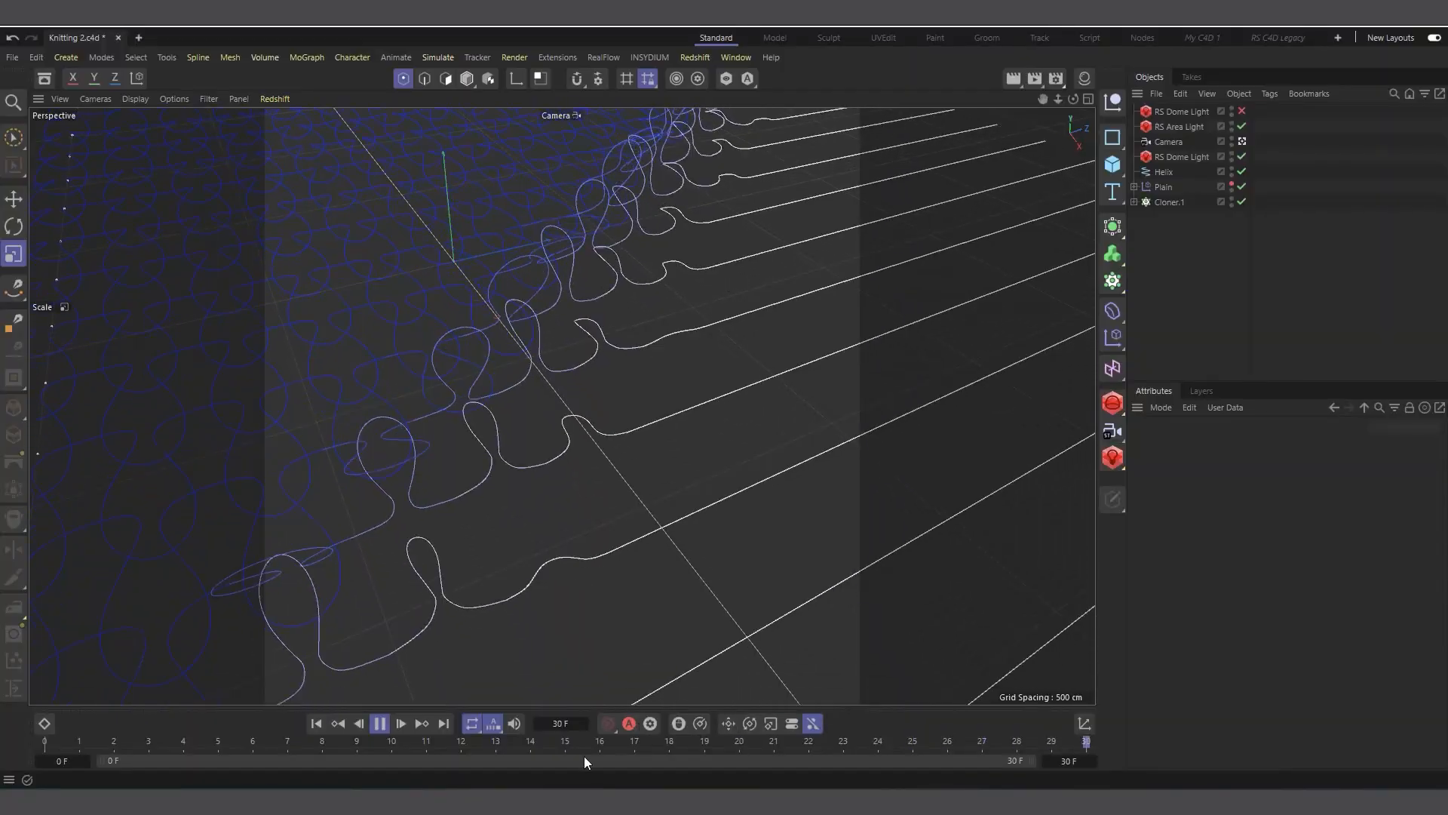
{"action": "left_click", "coordinate": [381, 723]}
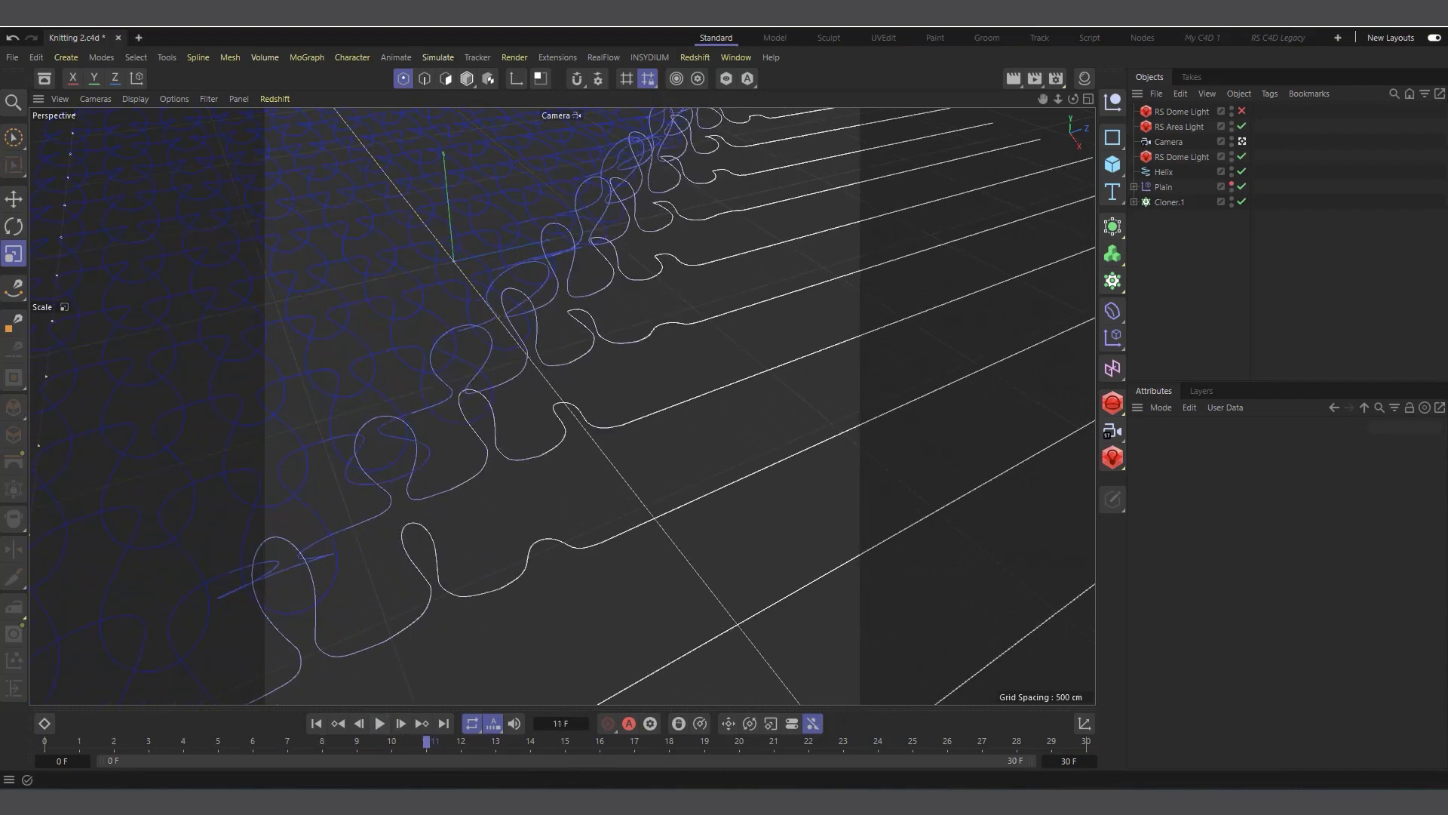
Switch to the Picture Viewer, play the rendered knitting sequence and scrub through to its last frames.
{"action": "mouse_move", "coordinate": [857, 799]}
{"action": "left_click", "coordinate": [891, 734]}
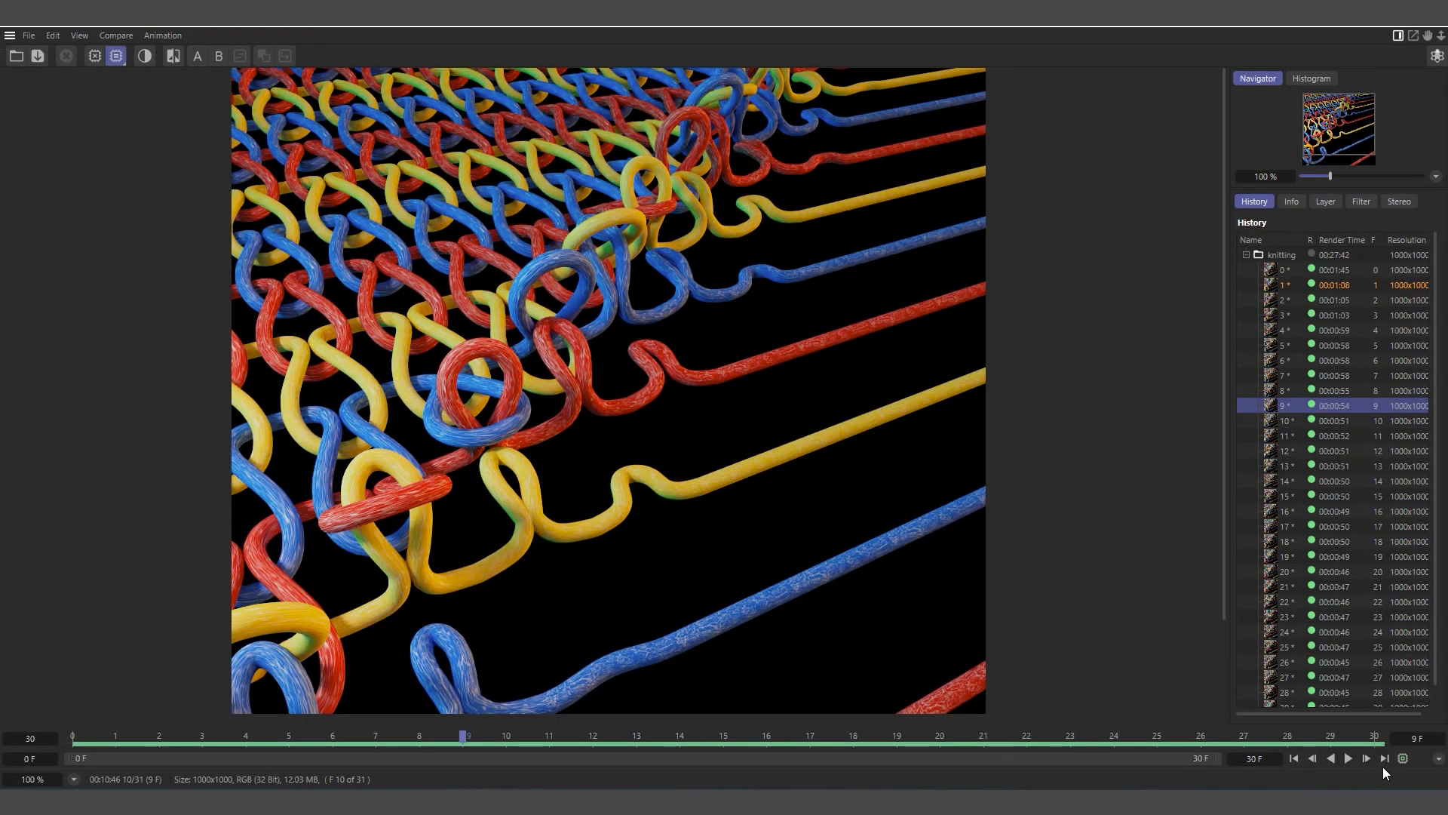
{"action": "left_click", "coordinate": [1347, 759]}
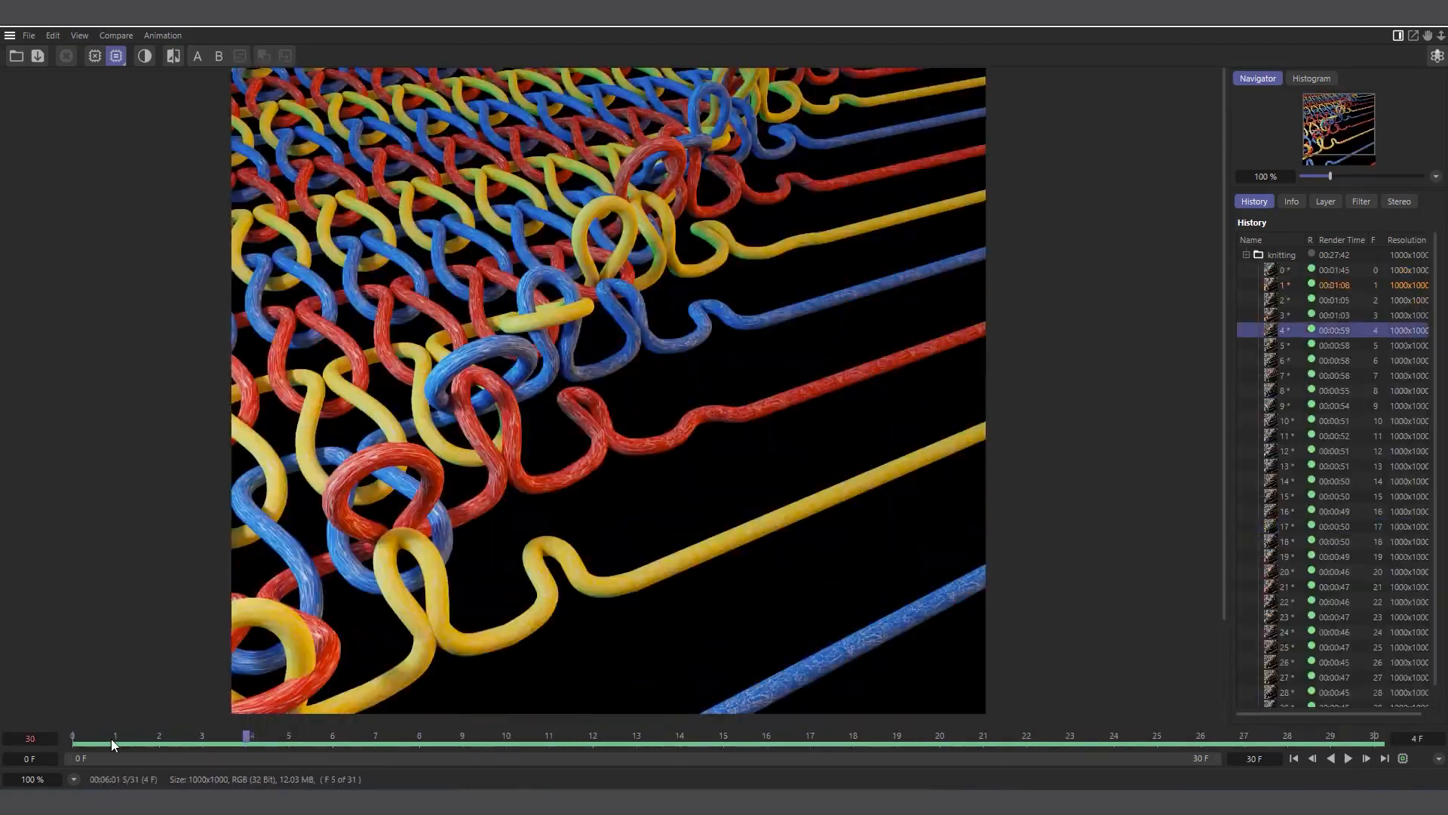
{"action": "left_click_drag", "start_coordinate": [111, 743], "coordinate": [1375, 739]}
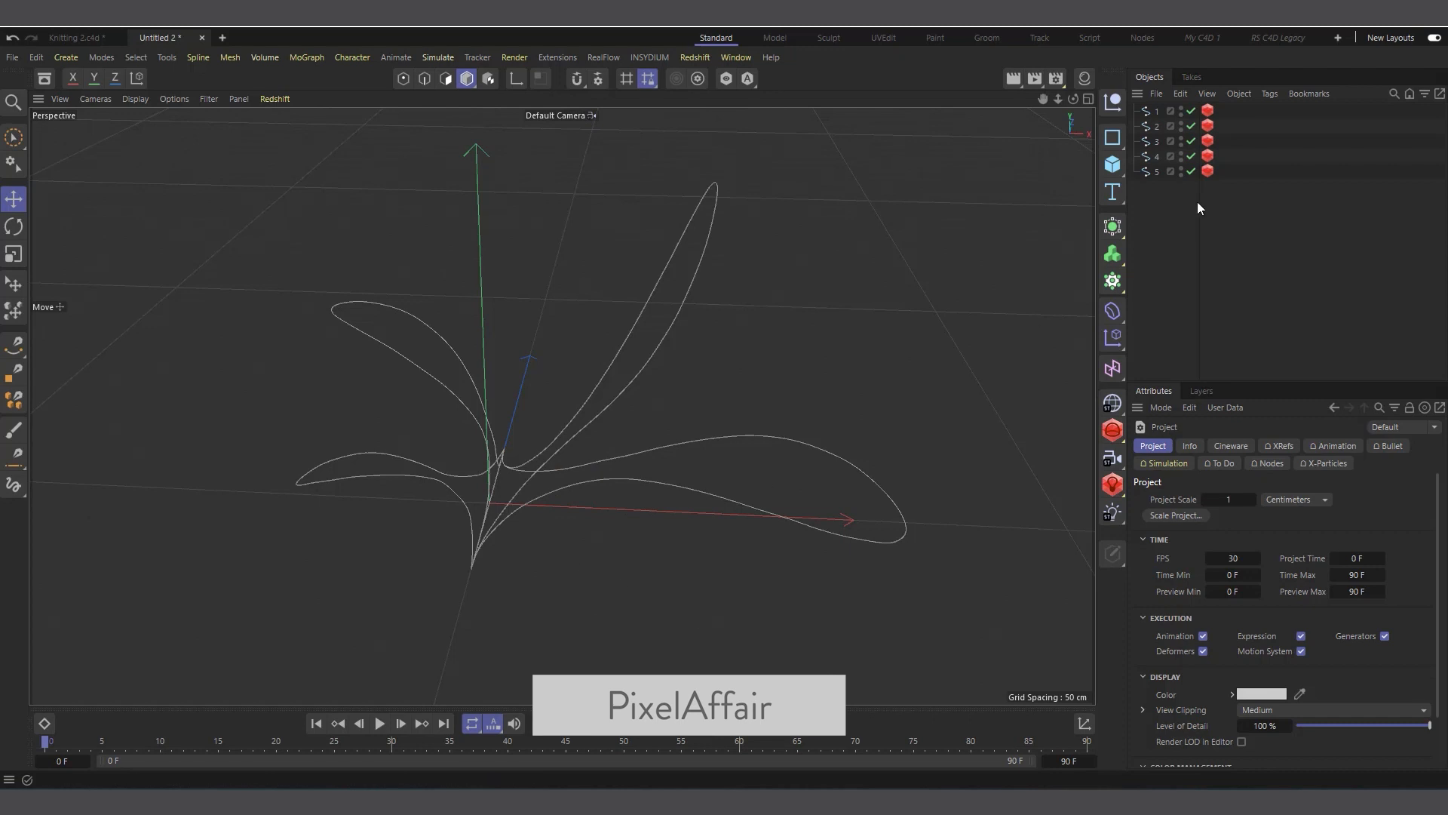
Disable splines 1 to 4 in the Untitled 2 project and examine spline 5 from different angles.
{"action": "mouse_move", "coordinate": [1073, 100]}
{"action": "left_mouse_down"}
{"action": "mouse_move", "coordinate": [1054, 70]}
{"action": "mouse_move", "coordinate": [1072, 50]}
{"action": "left_mouse_up"}
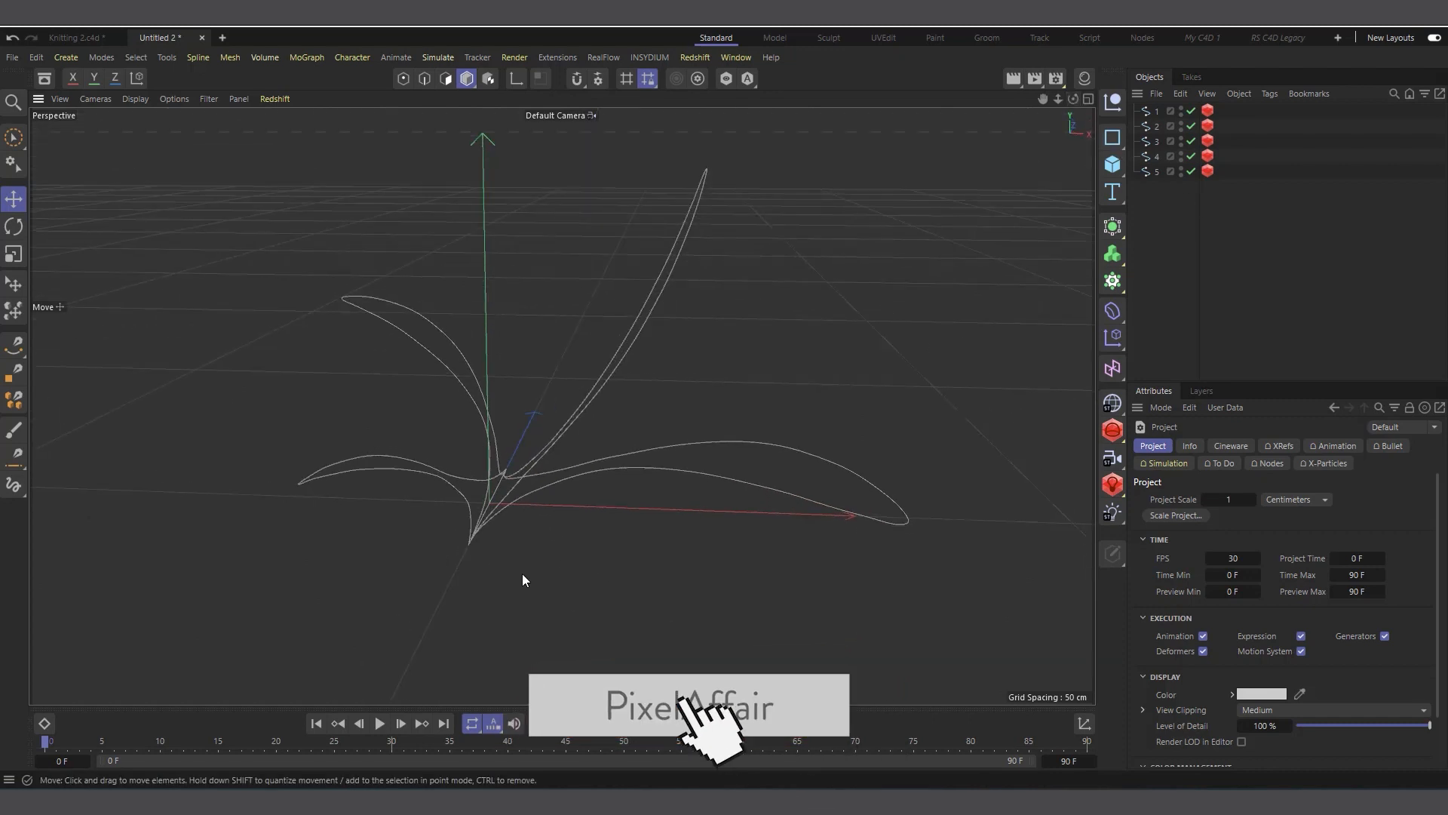
{"action": "scroll", "coordinate": [375, 540], "scroll_direction": "up", "scroll_amount": 1}
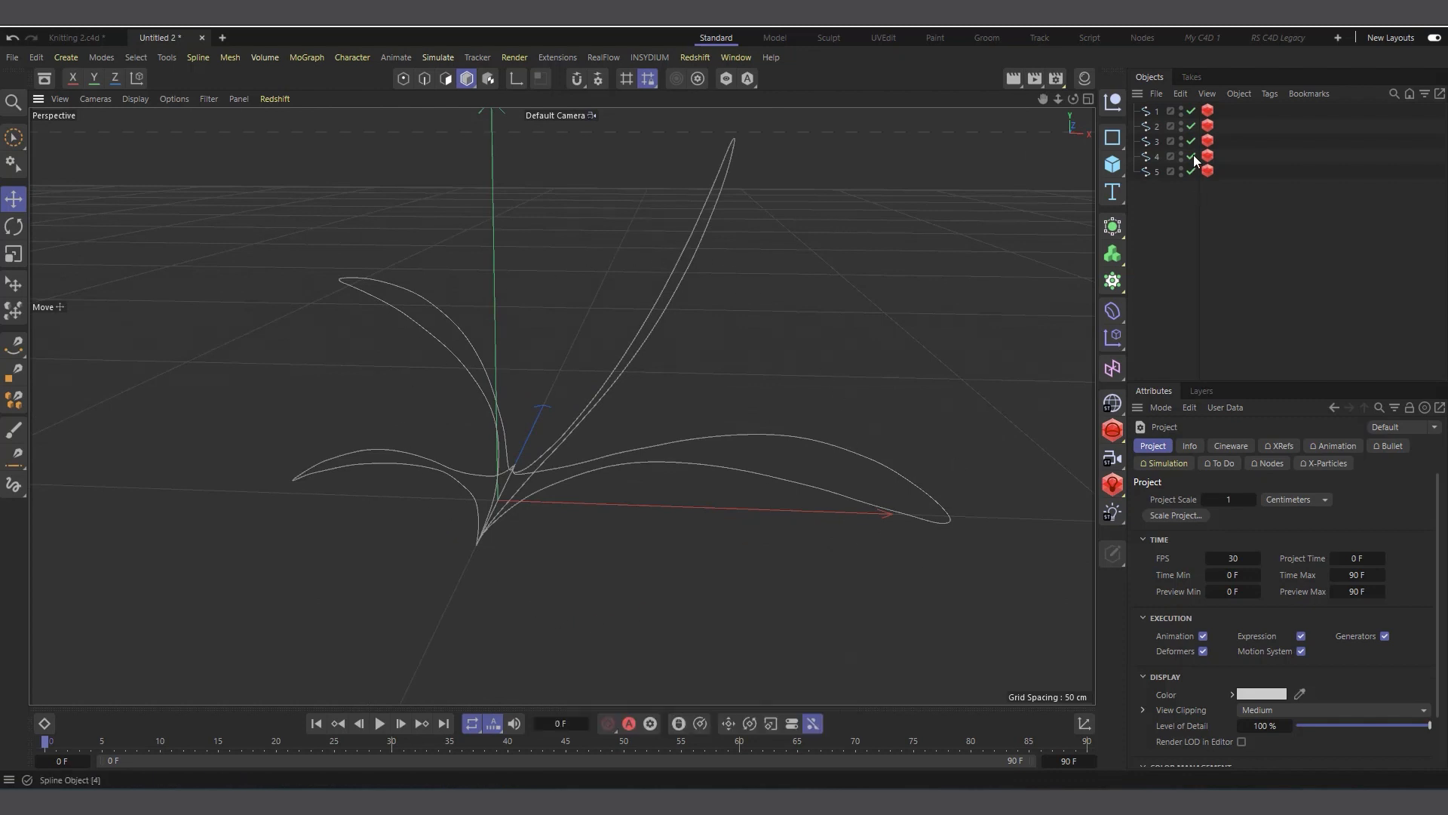
{"action": "left_click_drag", "start_coordinate": [1191, 159], "coordinate": [1196, 84]}
{"action": "left_click_drag", "start_coordinate": [1074, 100], "coordinate": [1176, 157]}
{"action": "scroll", "coordinate": [520, 434], "scroll_direction": "up", "scroll_amount": 3}
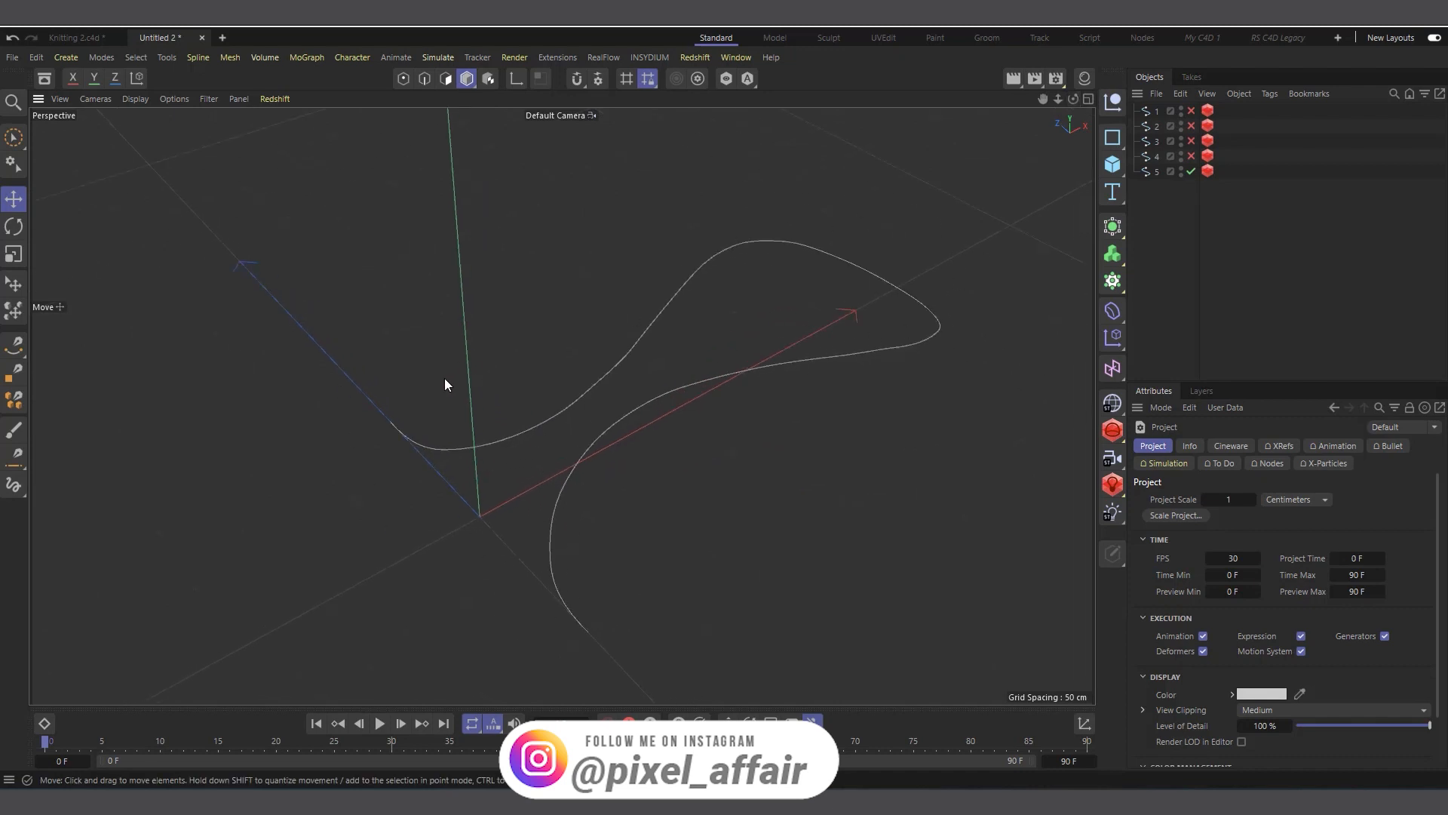
{"action": "left_click_drag", "start_coordinate": [525, 617], "coordinate": [732, 449], "text": "alt"}
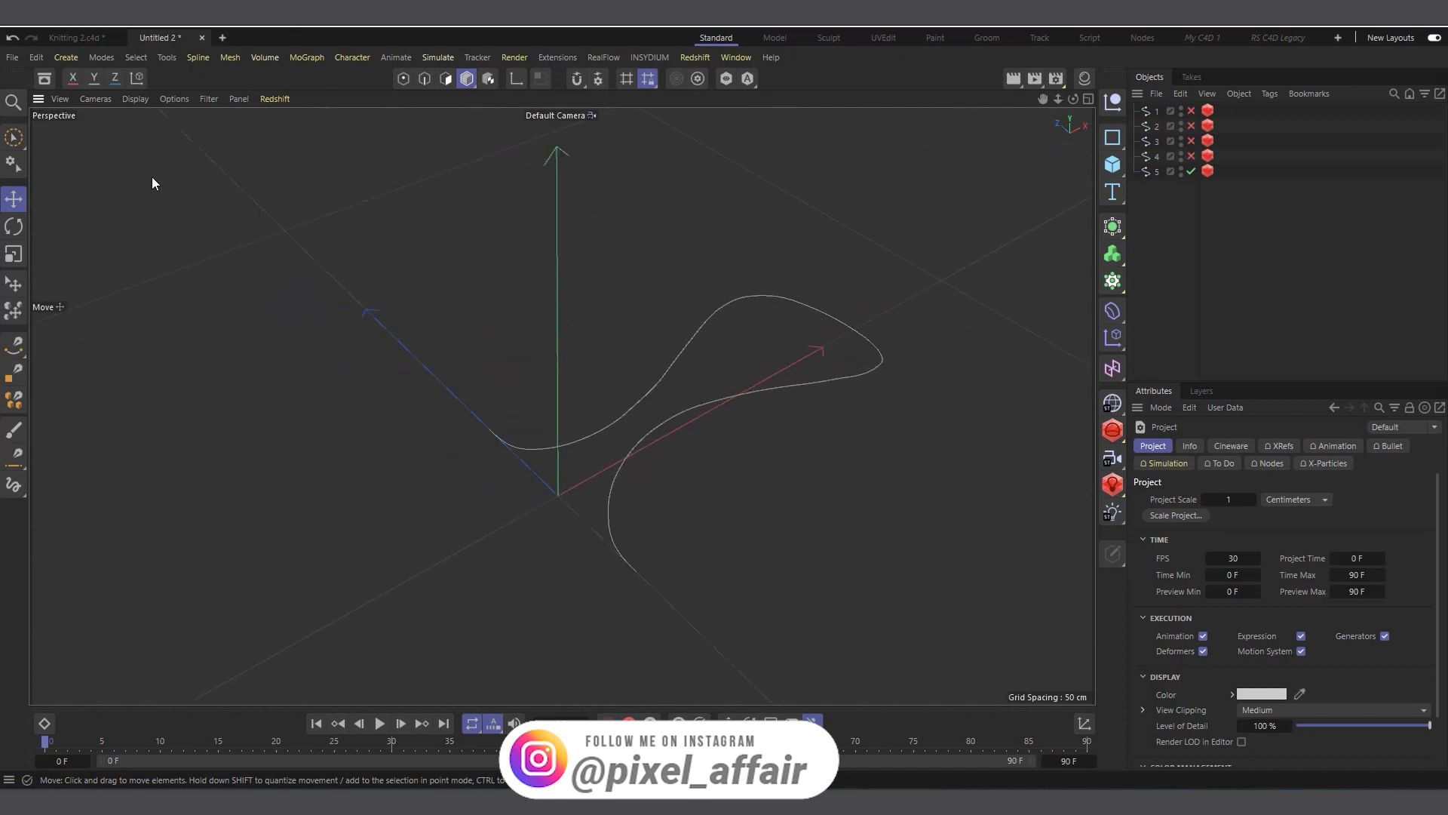
Create a new project and add a Cissoid spline with its type set to Lemniscate.
{"action": "left_click", "coordinate": [222, 37]}
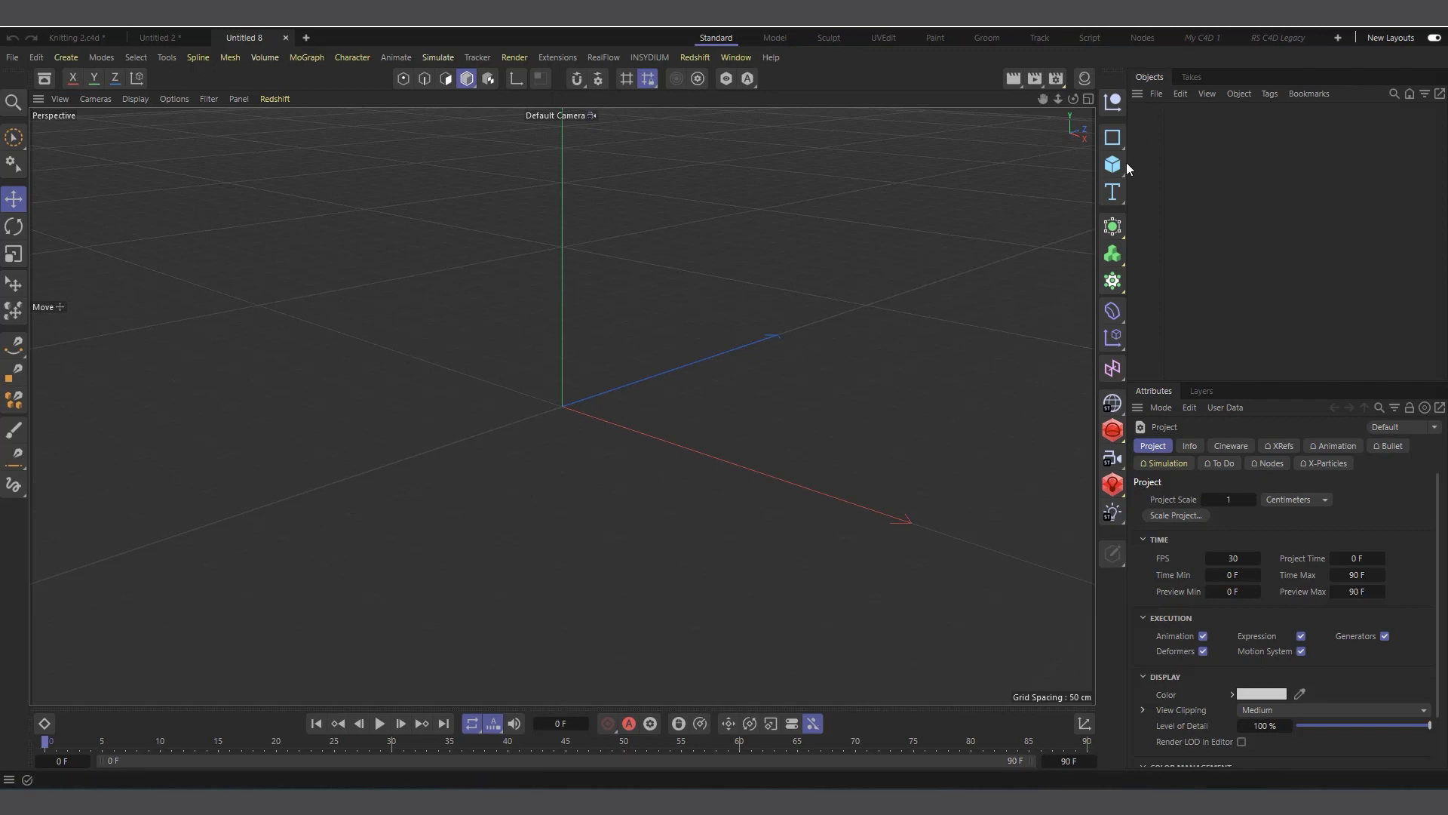
{"action": "left_click", "coordinate": [1113, 136]}
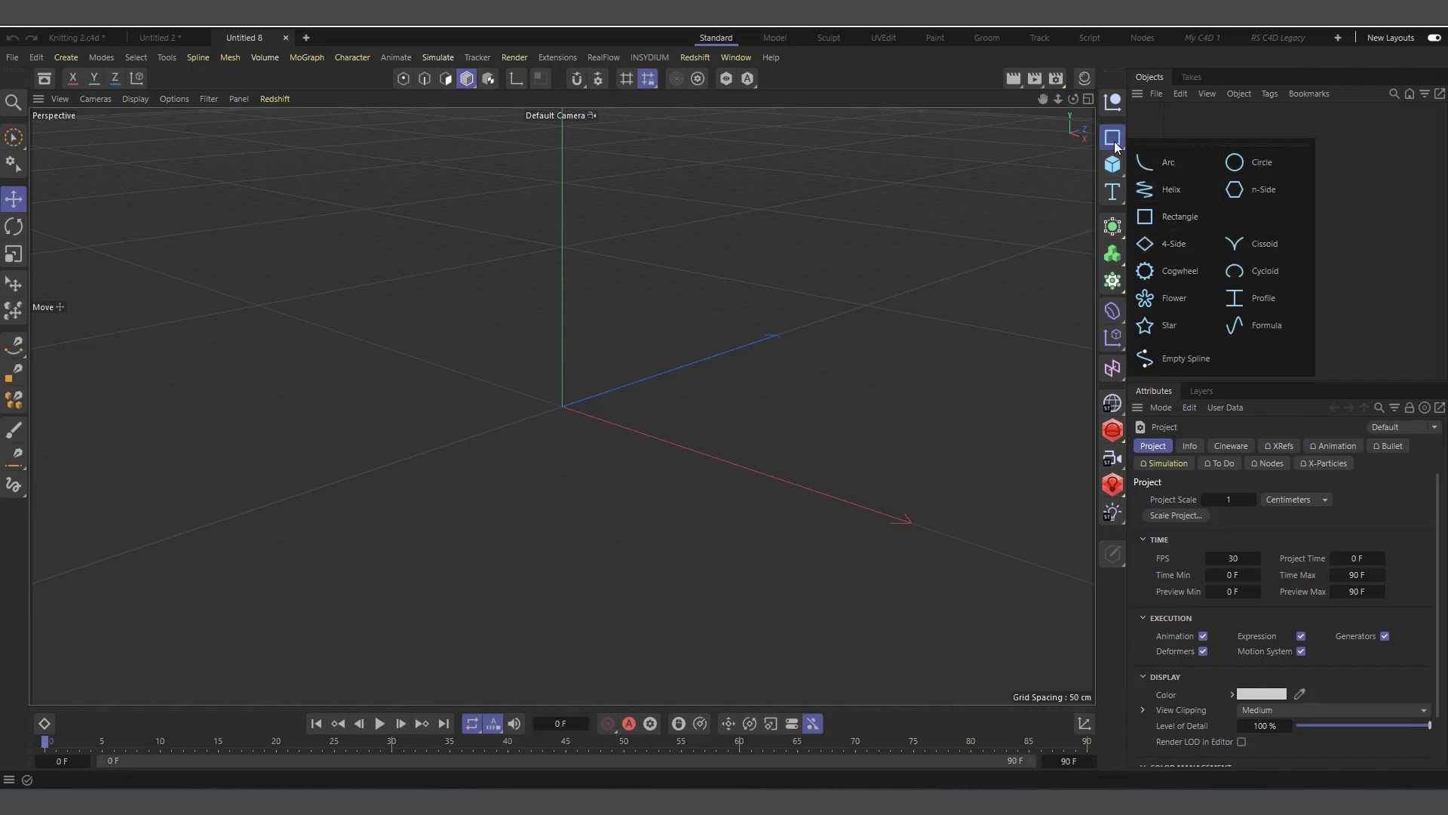
{"action": "left_click", "coordinate": [1270, 247]}
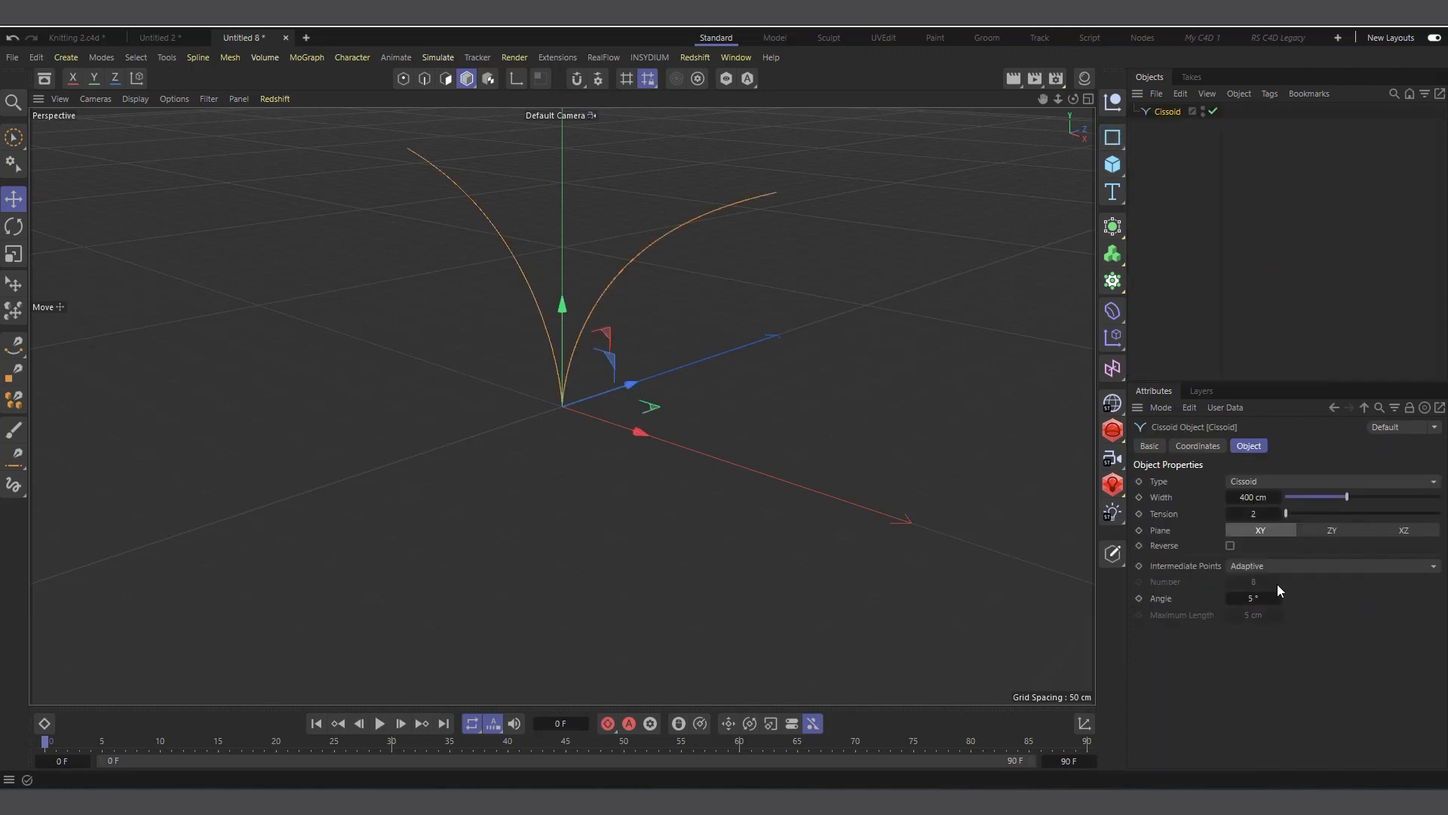
{"action": "left_click", "coordinate": [1269, 480]}
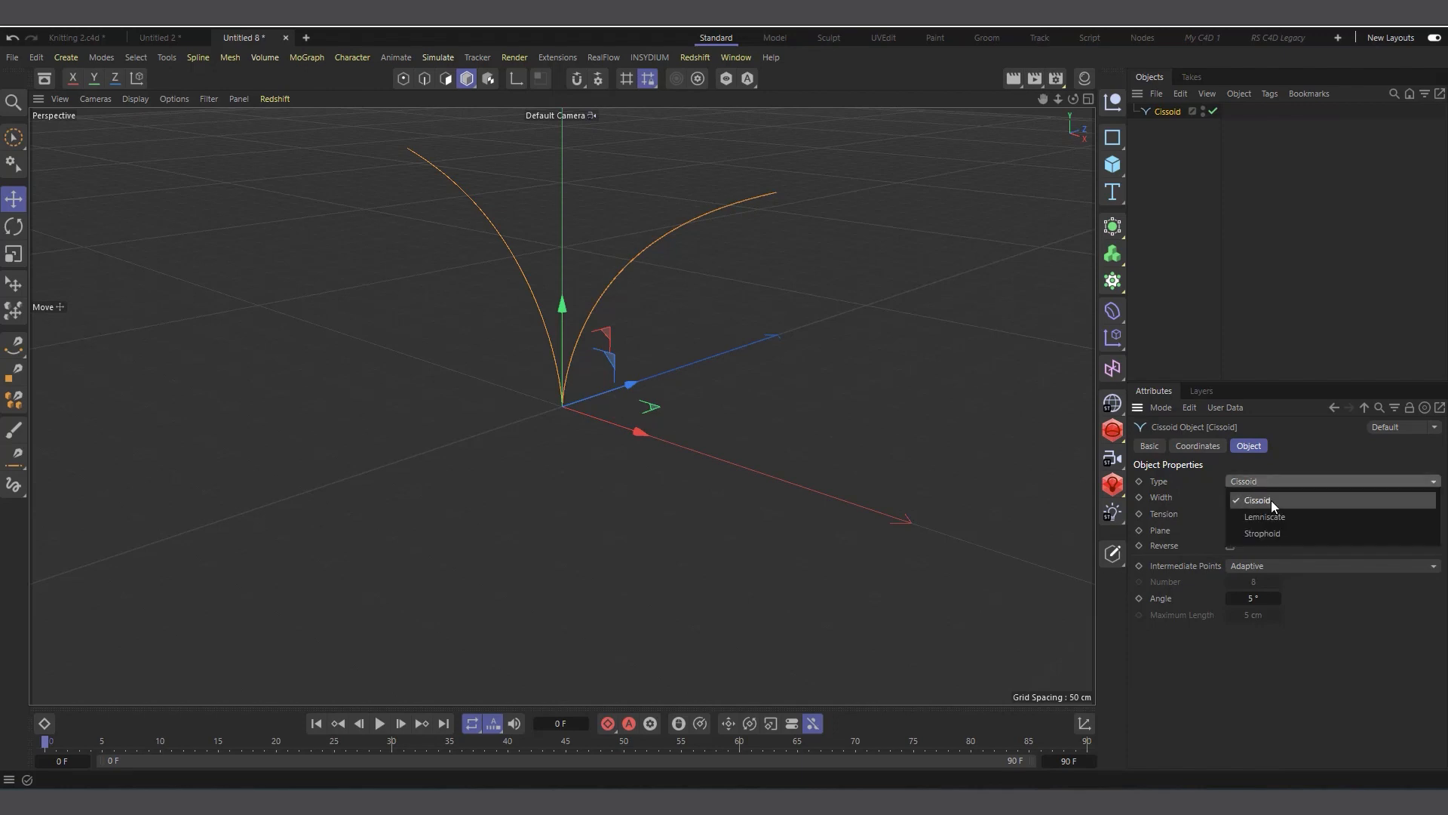
{"action": "left_click", "coordinate": [1281, 517]}
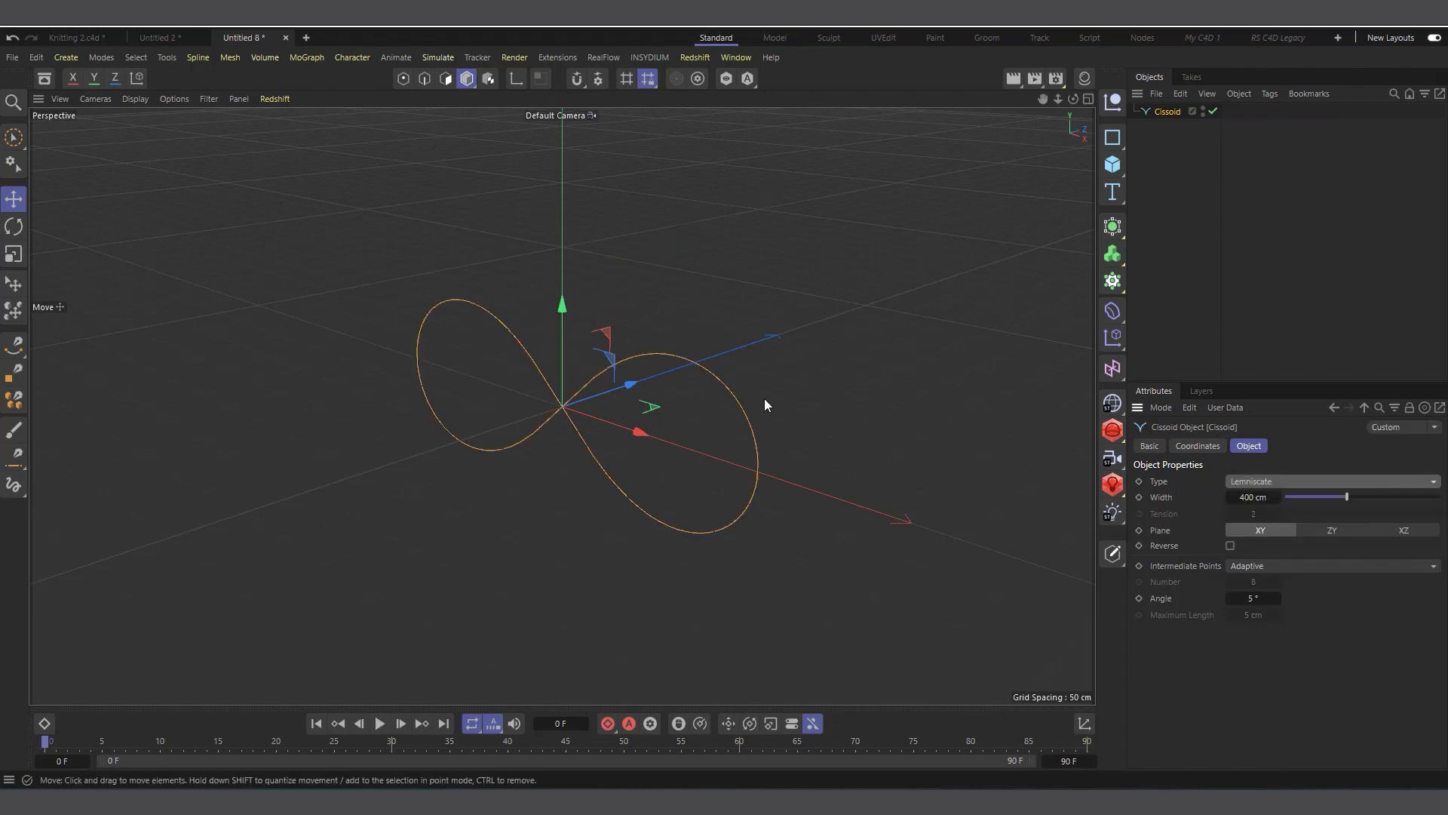
Set the lemniscate spline's plane to XZ.
{"action": "left_click_drag", "start_coordinate": [1074, 99], "coordinate": [1126, 74]}
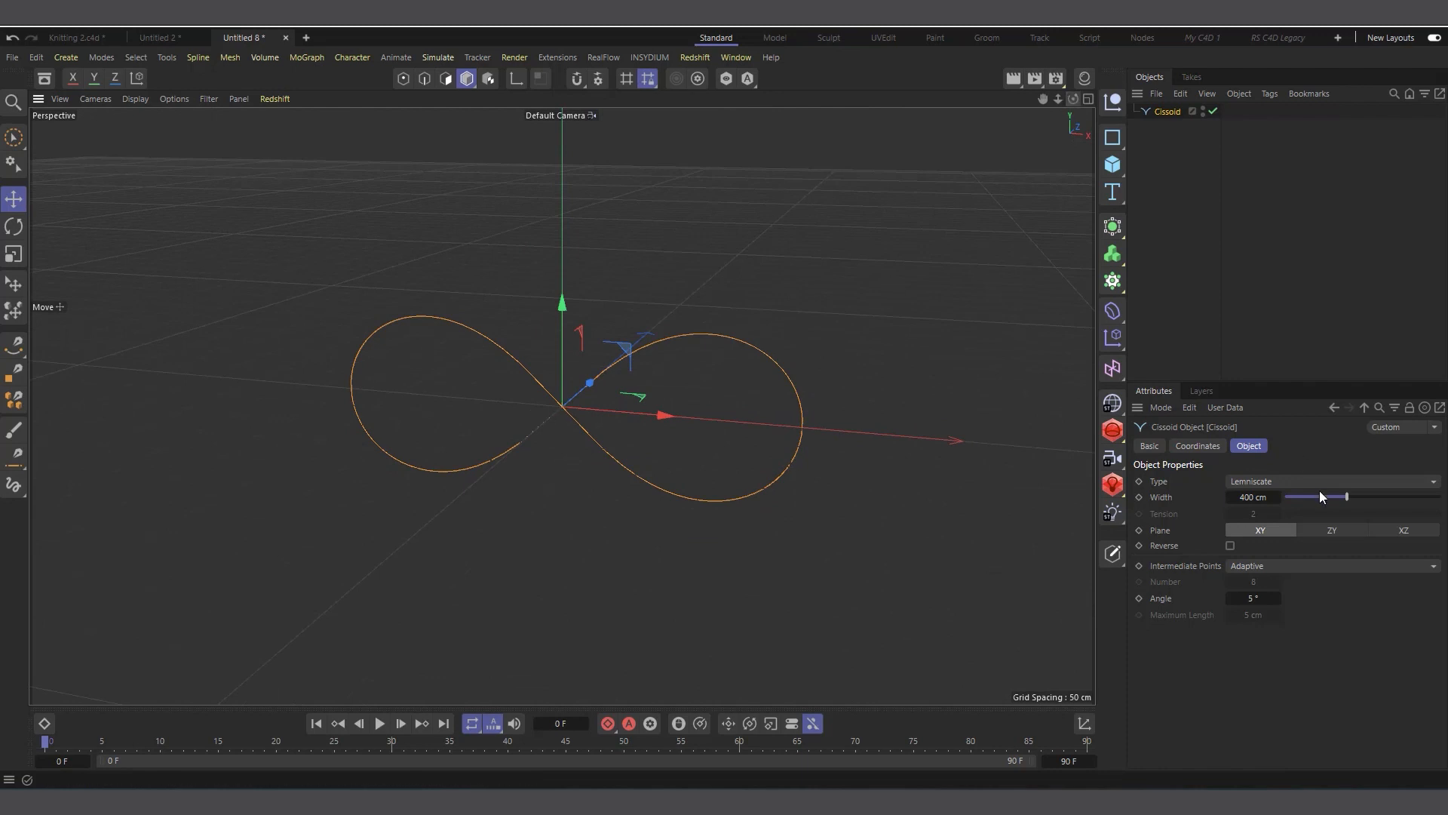
{"action": "left_click", "coordinate": [1404, 531]}
{"action": "left_click_drag", "start_coordinate": [1073, 99], "coordinate": [1093, 77]}
{"action": "scroll", "coordinate": [663, 454], "scroll_direction": "up", "scroll_amount": 2}
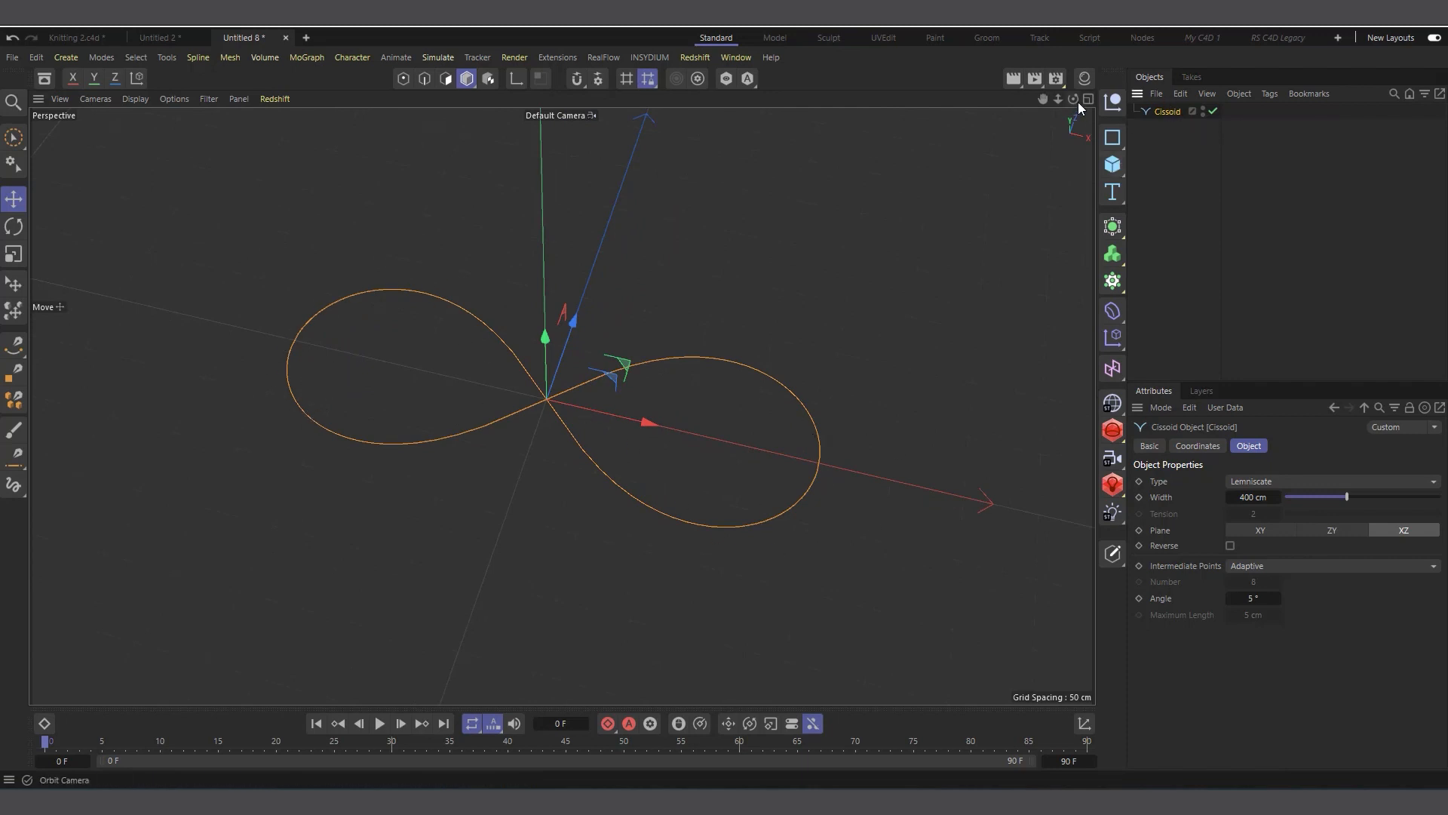
Make the Cissoid spline editable and switch to point mode.
{"action": "left_click_drag", "start_coordinate": [1074, 99], "coordinate": [1074, 120]}
{"action": "left_click_drag", "start_coordinate": [647, 408], "coordinate": [601, 411], "text": "alt"}
{"action": "scroll", "coordinate": [621, 441], "scroll_direction": "up", "scroll_amount": 2}
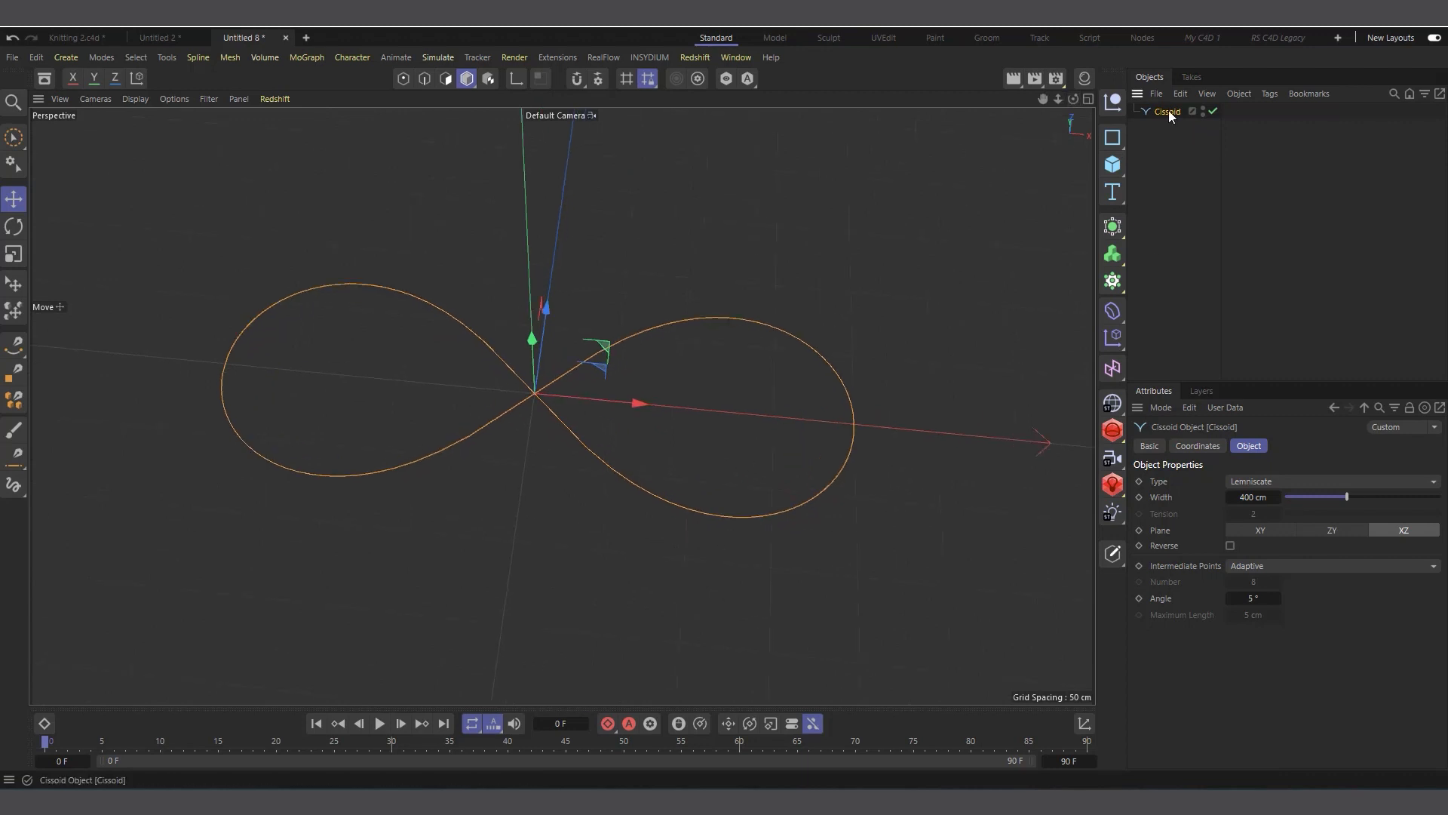
{"action": "key", "text": "c"}
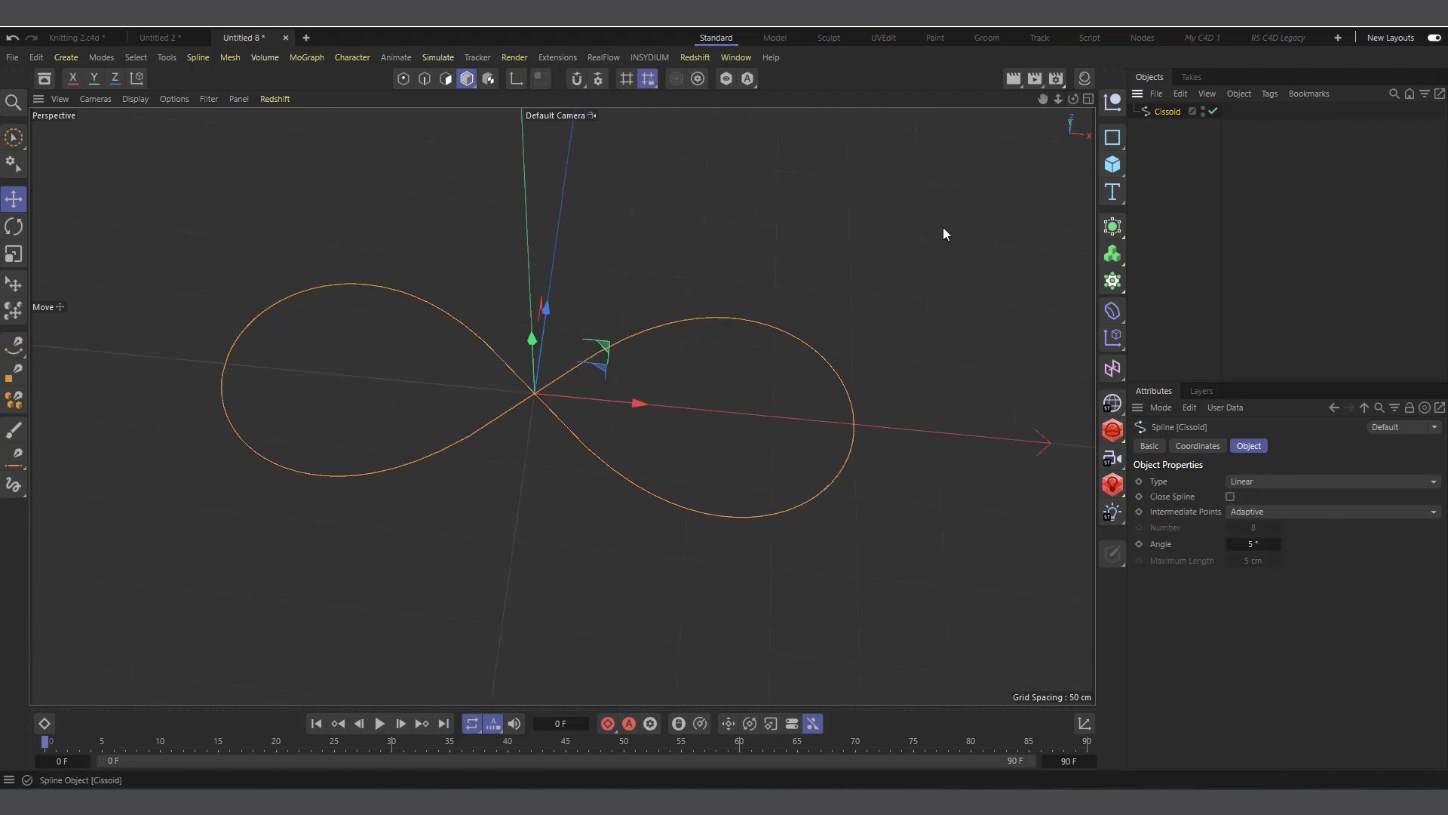
{"action": "scroll", "coordinate": [591, 449], "scroll_direction": "up", "scroll_amount": 1}
{"action": "left_click", "coordinate": [401, 79]}
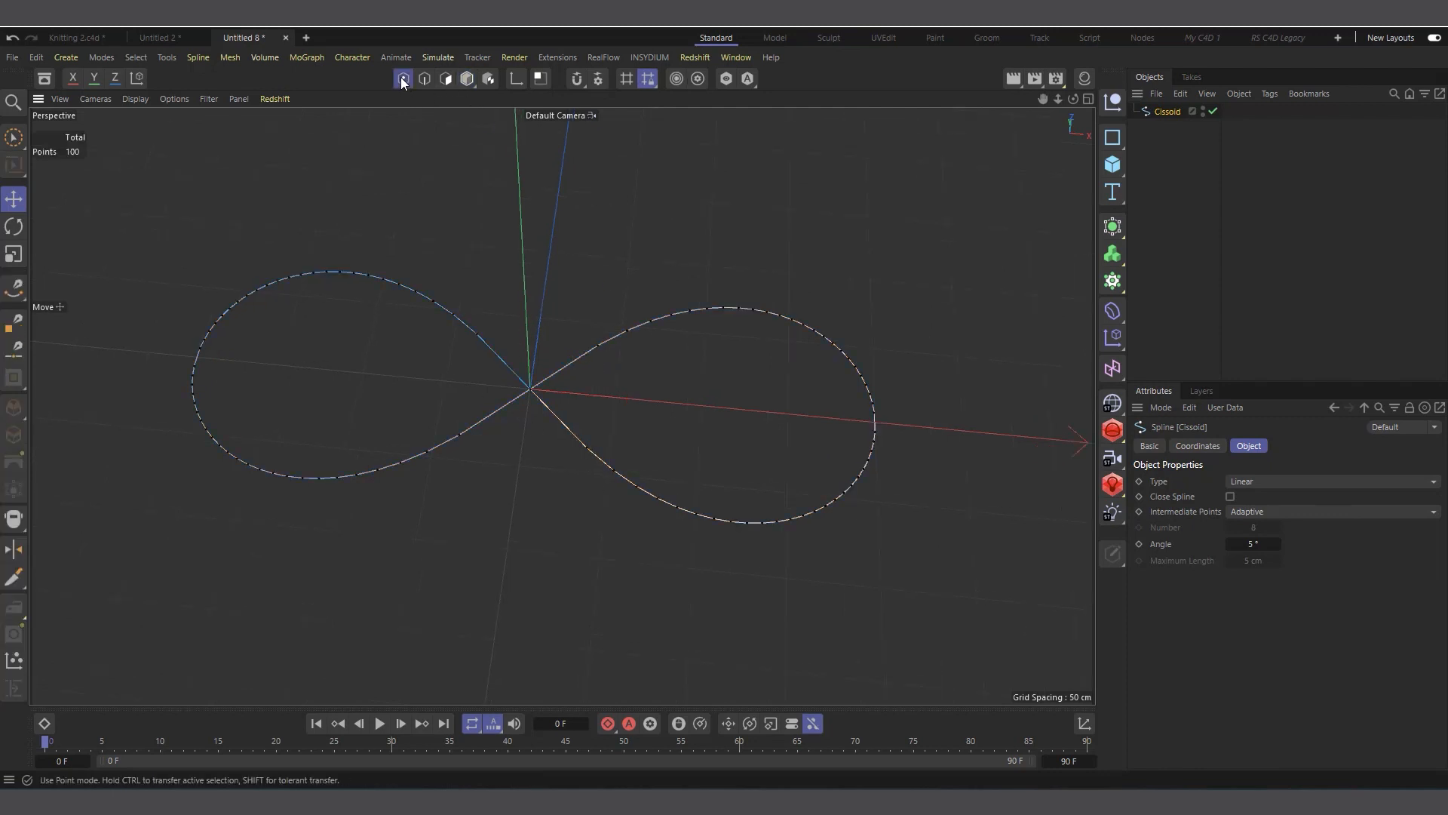
Delete the points along the right loop's lower half and the left loop's upper half using Live Selection.
{"action": "left_click", "coordinate": [14, 137]}
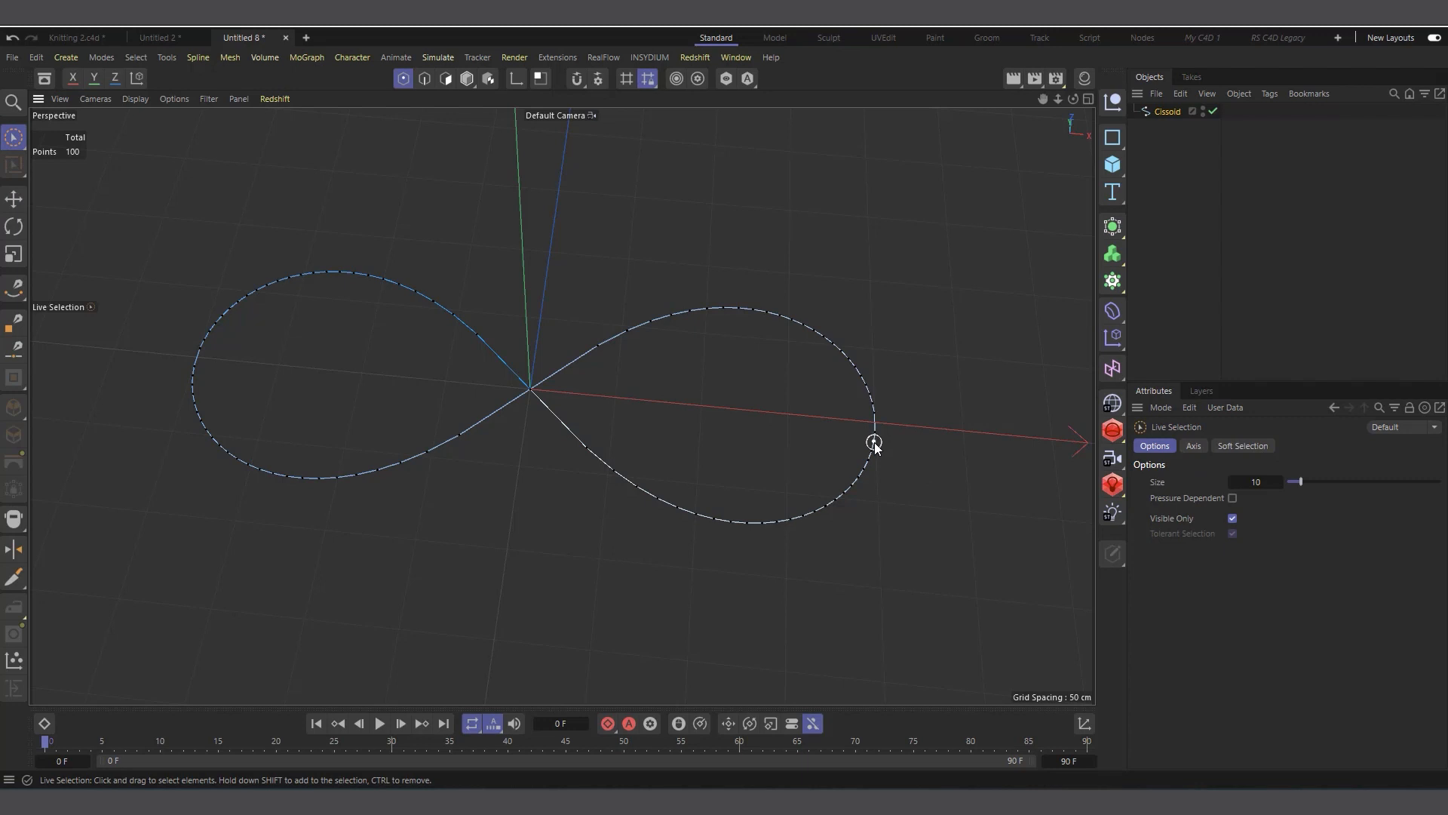
{"action": "mouse_move", "coordinate": [873, 445]}
{"action": "left_mouse_down"}
{"action": "mouse_move", "coordinate": [859, 476]}
{"action": "mouse_move", "coordinate": [714, 524]}
{"action": "left_mouse_up"}
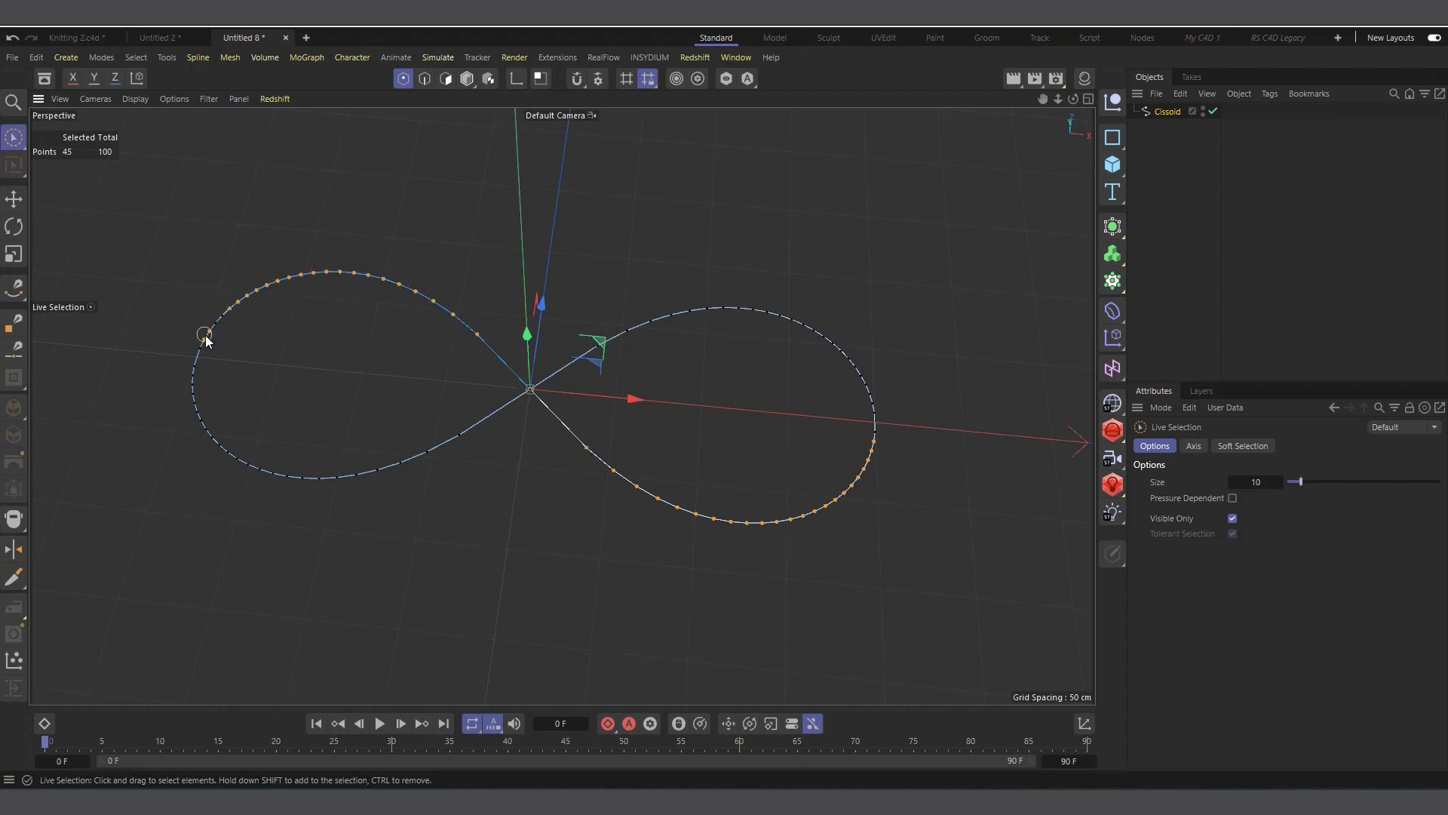
{"action": "key", "text": "Delete"}
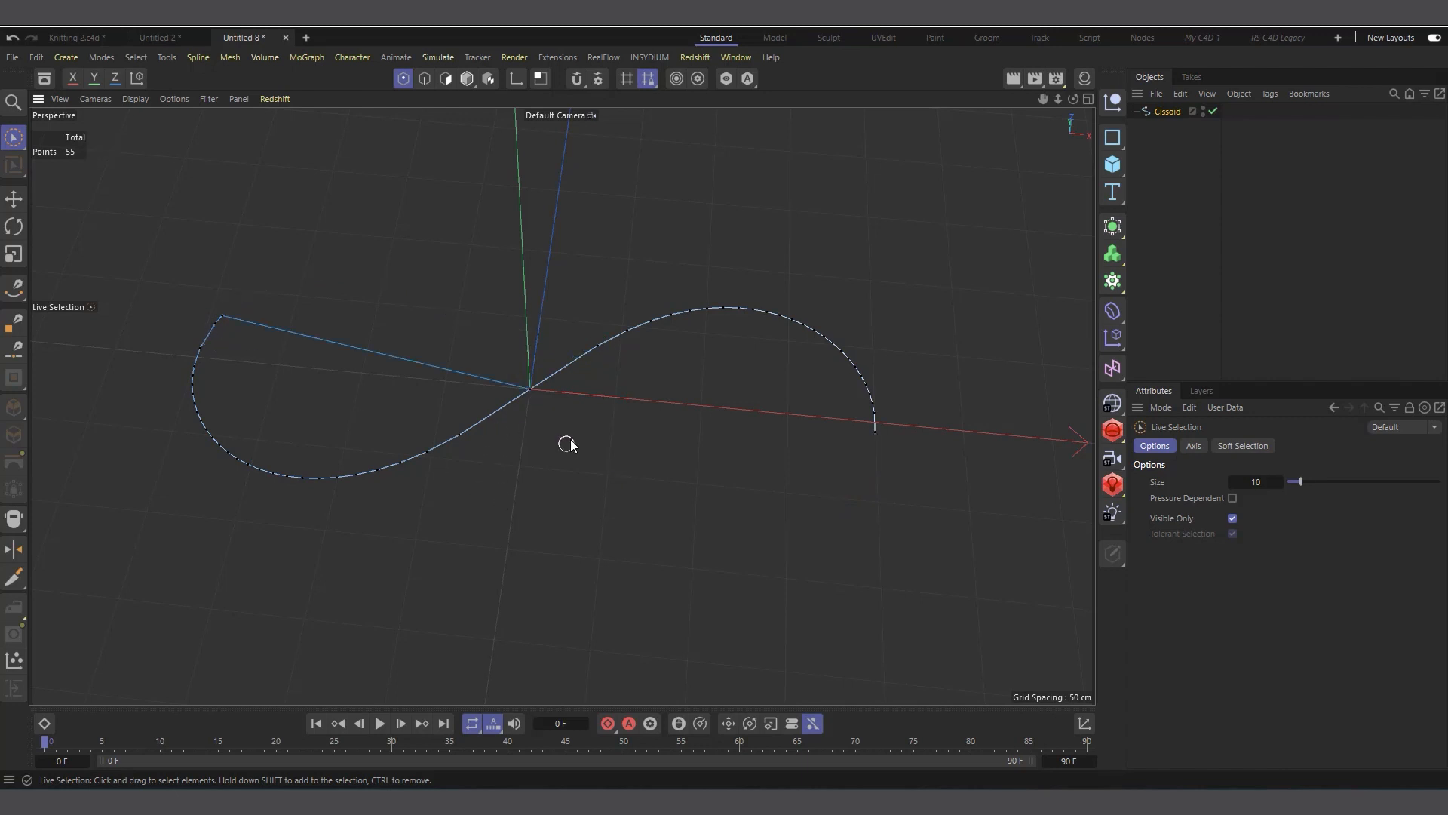
Delete the three leftover points at the spline's centre crossing to leave an open S-shaped curve.
{"action": "scroll", "coordinate": [558, 430], "scroll_direction": "up", "scroll_amount": 3}
{"action": "left_click", "coordinate": [512, 366]}
{"action": "key", "text": "Delete"}
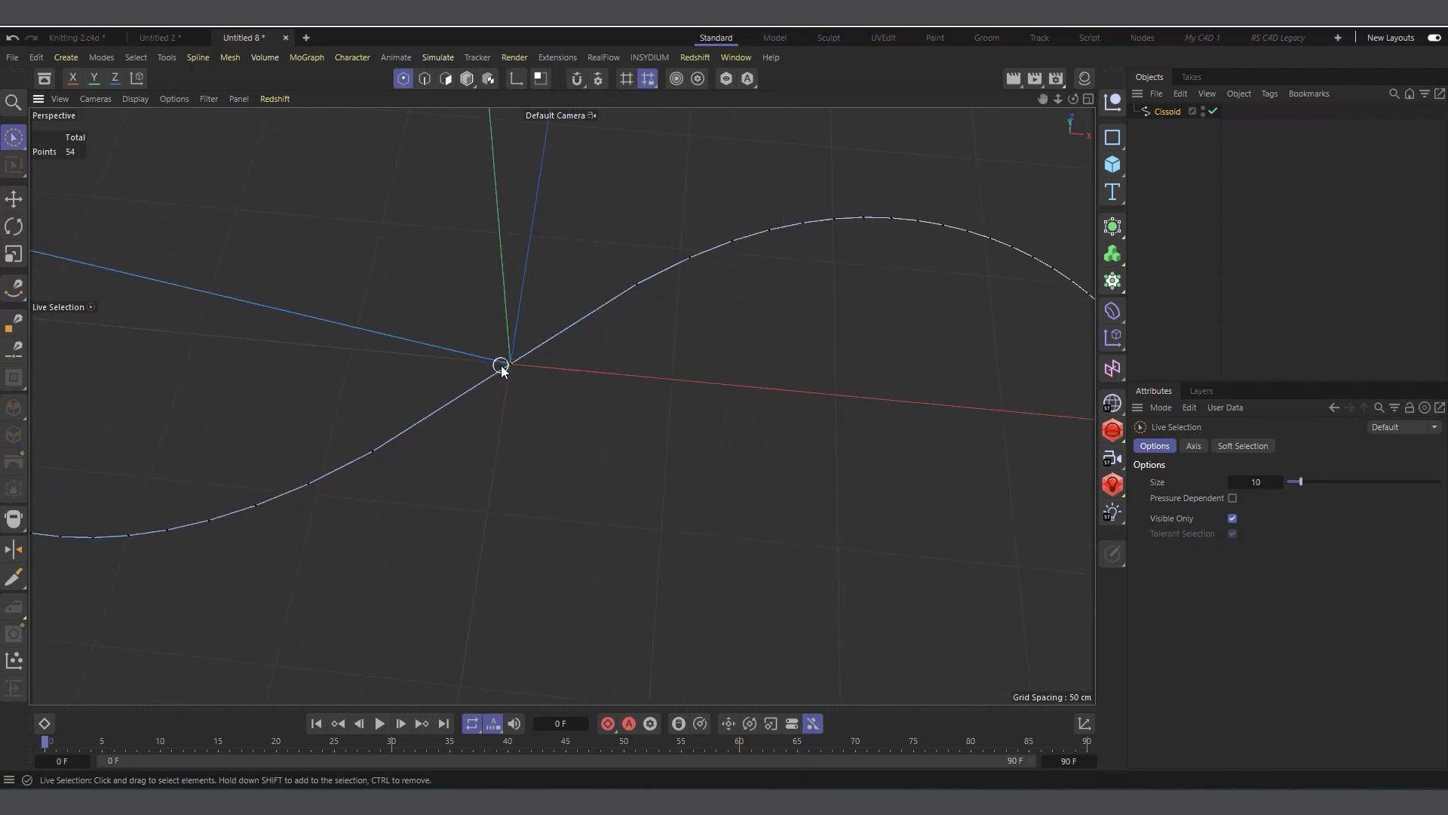
{"action": "left_click", "coordinate": [513, 366]}
{"action": "key", "text": "Delete"}
{"action": "left_click", "coordinate": [510, 362]}
{"action": "key", "text": "Delete"}
{"action": "scroll", "coordinate": [559, 413], "scroll_direction": "down", "scroll_amount": 3}
{"action": "scroll", "coordinate": [407, 342], "scroll_direction": "up", "scroll_amount": 1}
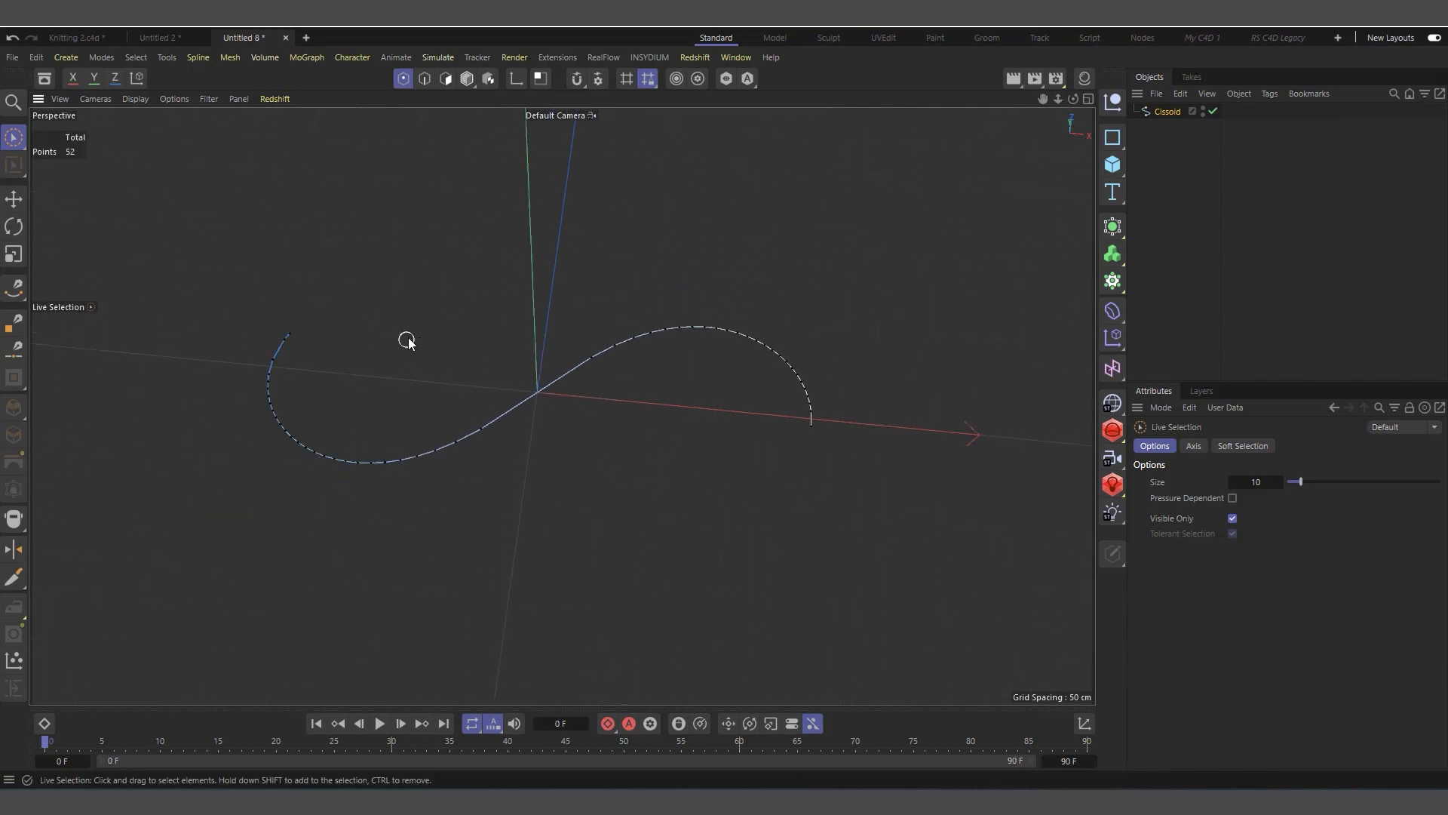
Delete the two surplus points at the curve's left end.
{"action": "scroll", "coordinate": [306, 353], "scroll_direction": "up", "scroll_amount": 1}
{"action": "left_click", "coordinate": [289, 335]}
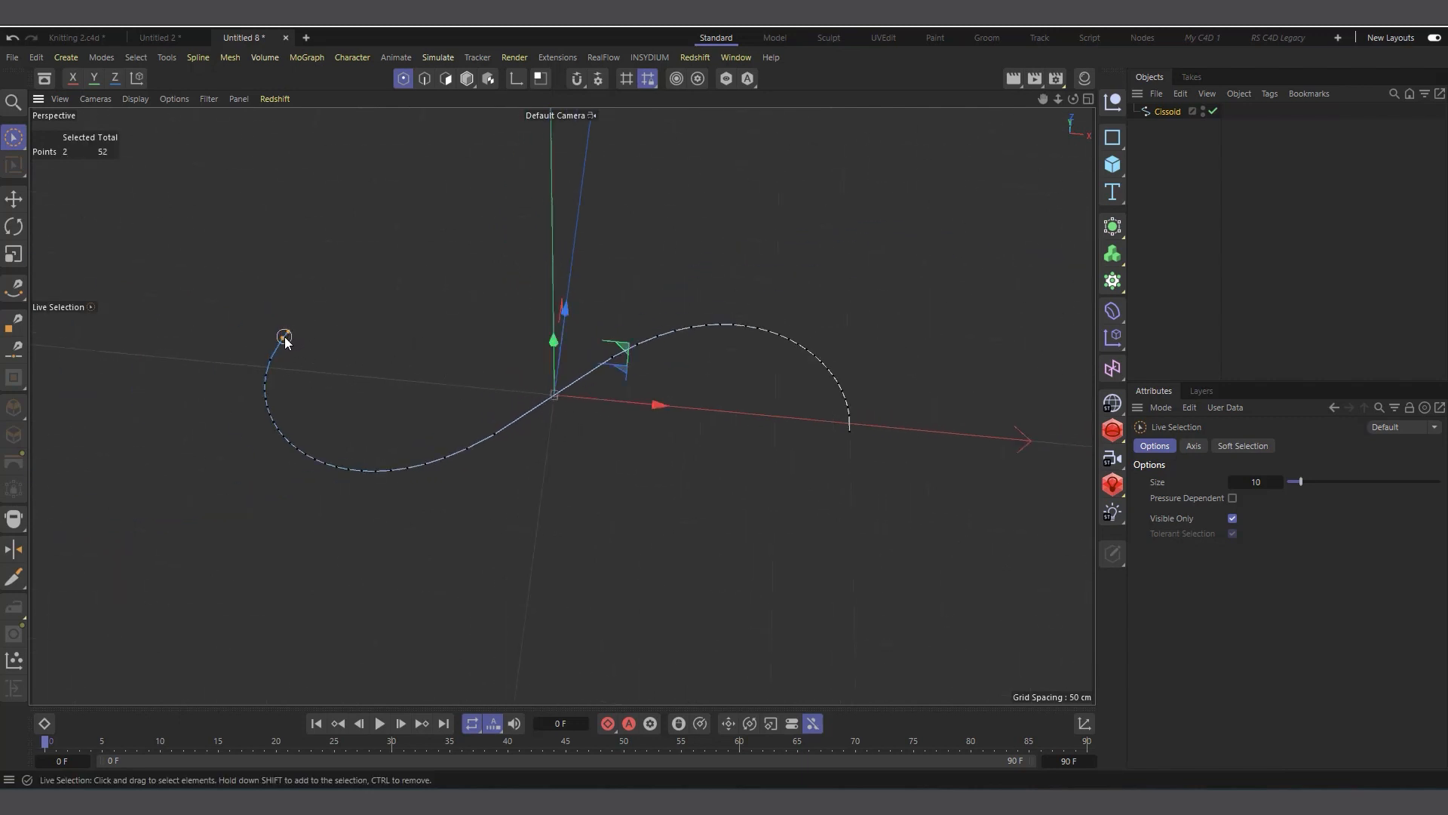
{"action": "key", "text": "Delete"}
{"action": "scroll", "coordinate": [242, 392], "scroll_direction": "up", "scroll_amount": 2}
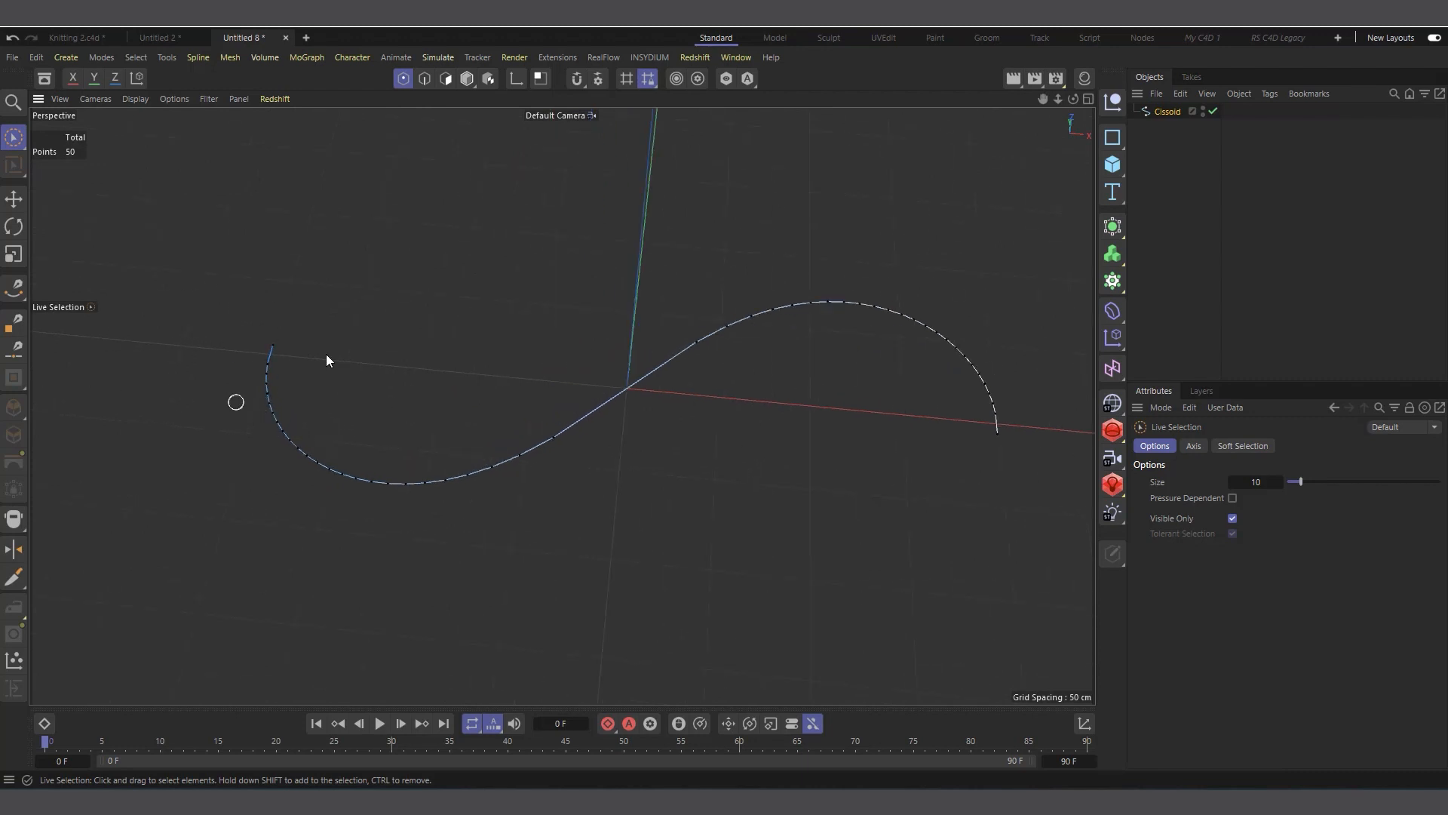
Select all points of the Cissoid spline and activate the Rotate tool.
{"action": "scroll", "coordinate": [509, 451], "scroll_direction": "down", "scroll_amount": 4}
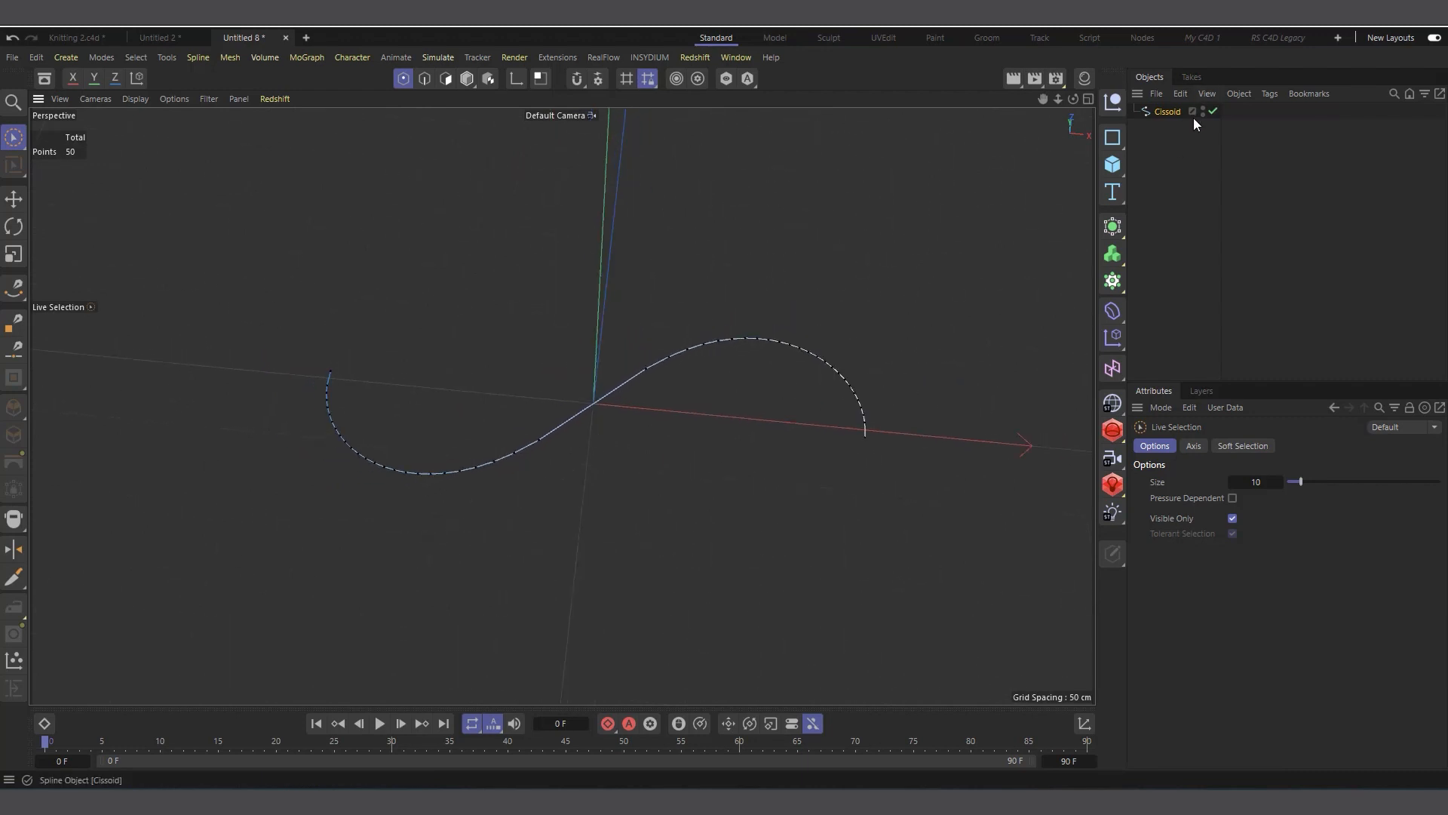
{"action": "left_click", "coordinate": [1169, 111]}
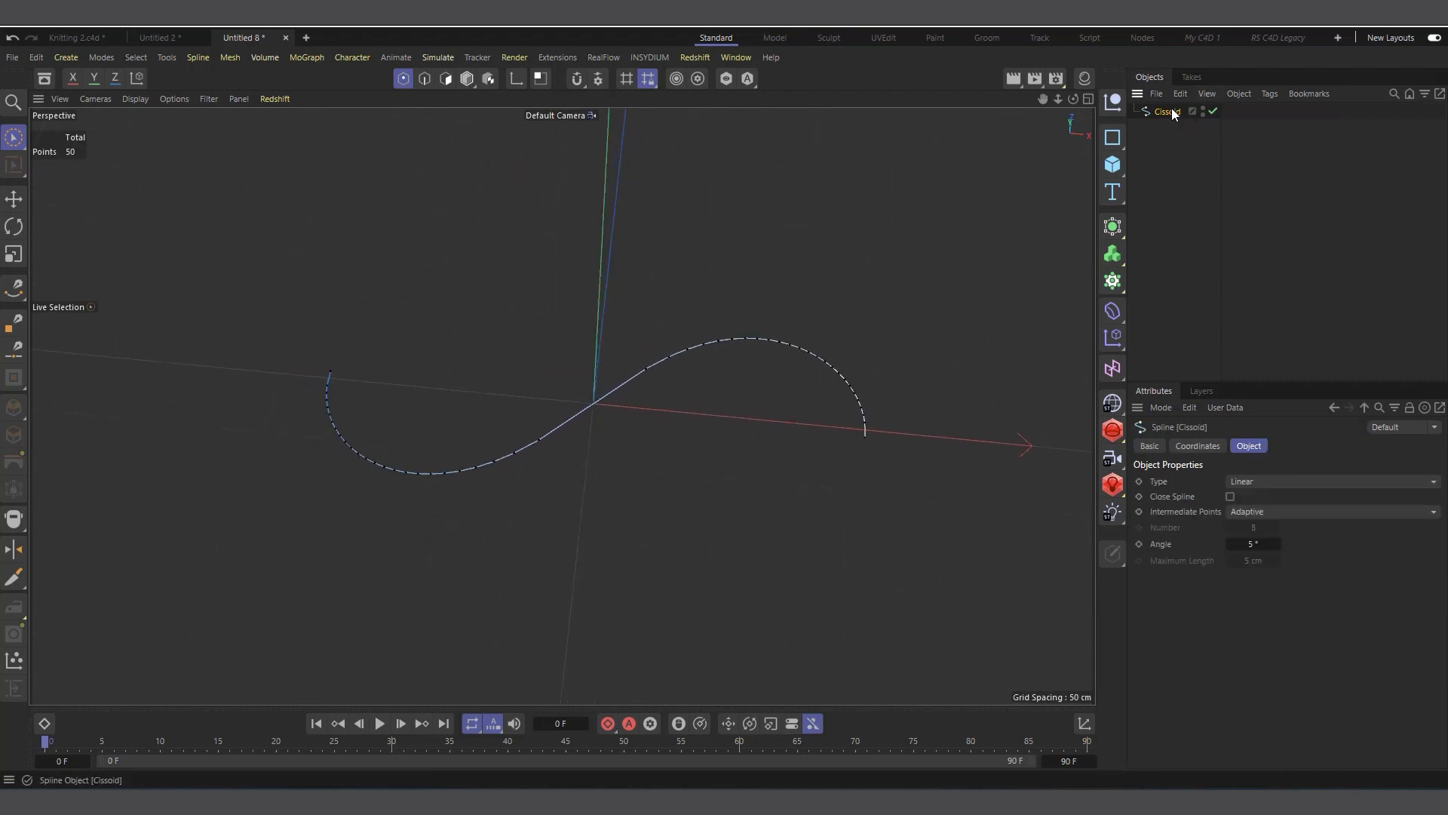
{"action": "left_click", "coordinate": [325, 377]}
{"action": "left_click", "coordinate": [331, 410], "text": "shift"}
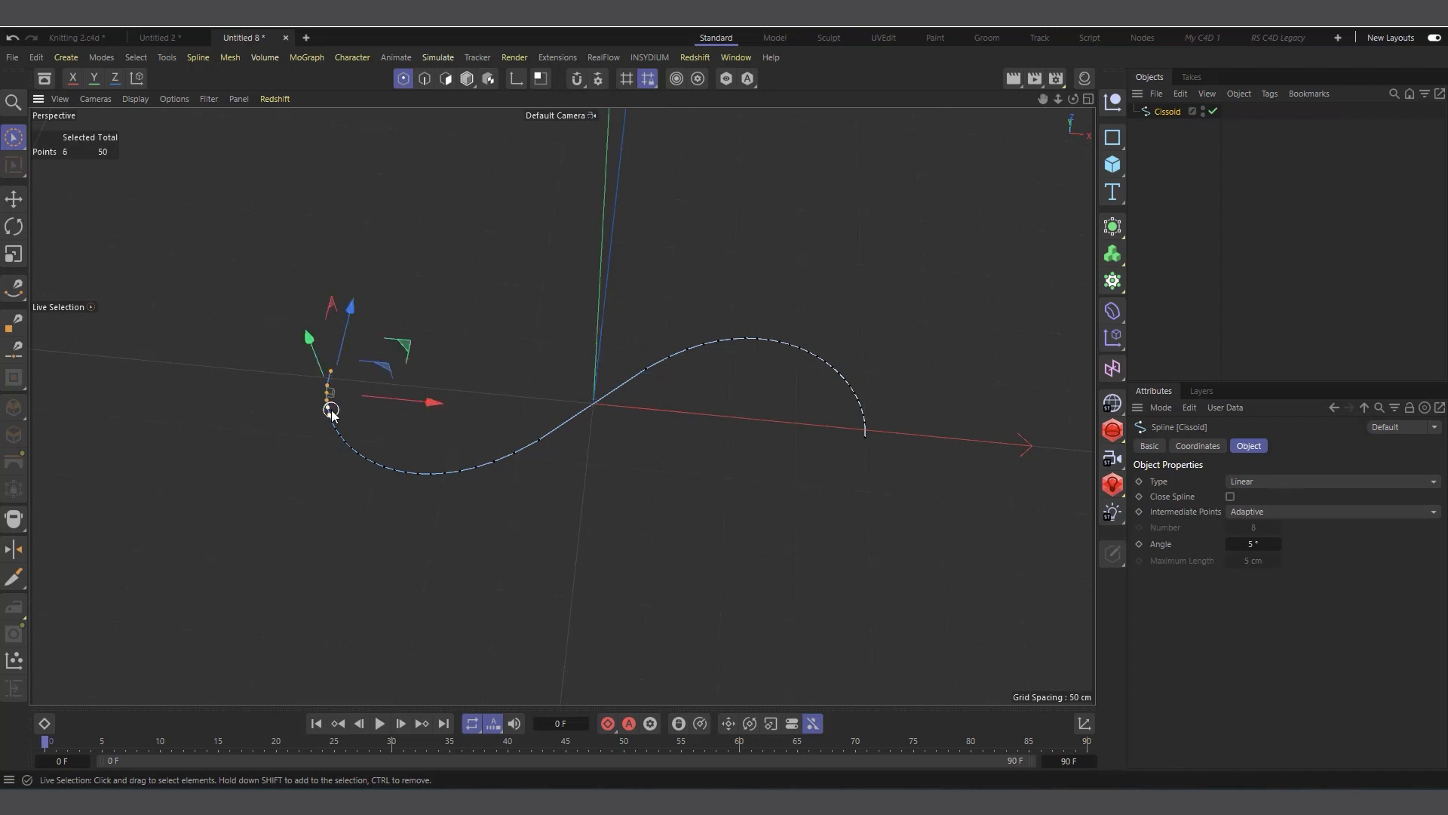
{"action": "key", "text": "ctrl+a"}
{"action": "left_click", "coordinate": [14, 227]}
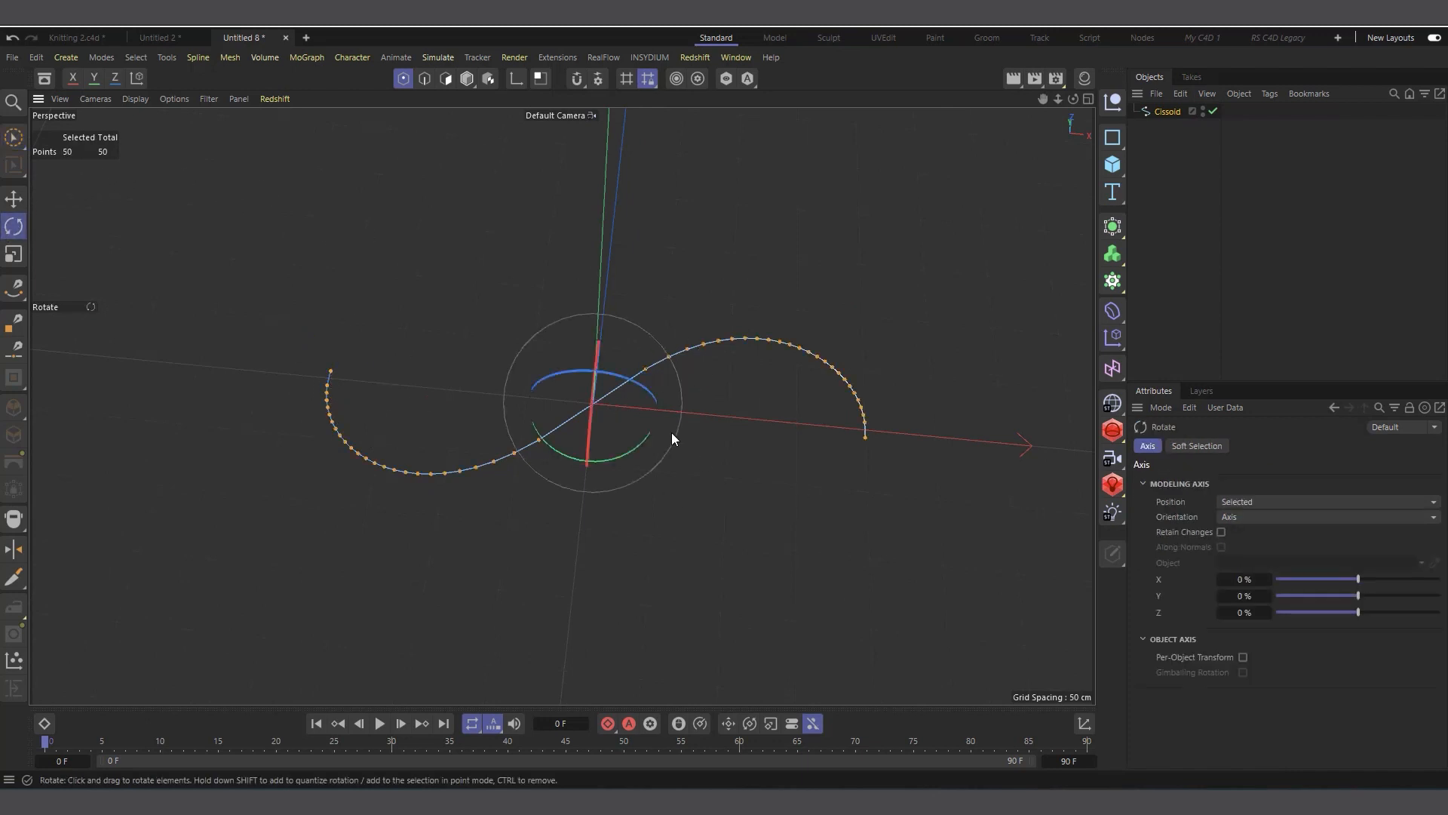
{"action": "left_click_drag", "start_coordinate": [673, 438], "coordinate": [622, 437]}
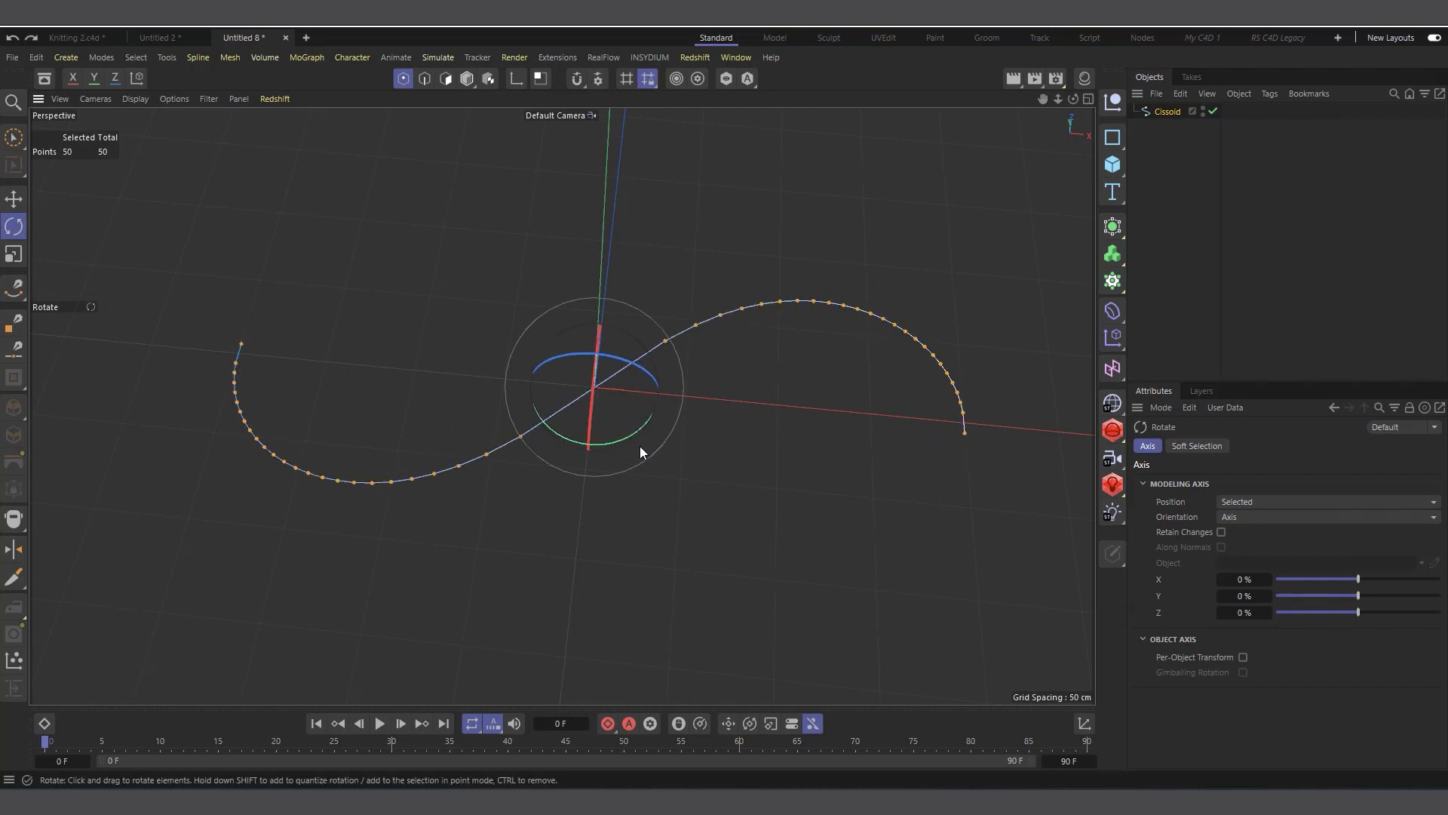
{"action": "key", "text": "ctrl+z"}
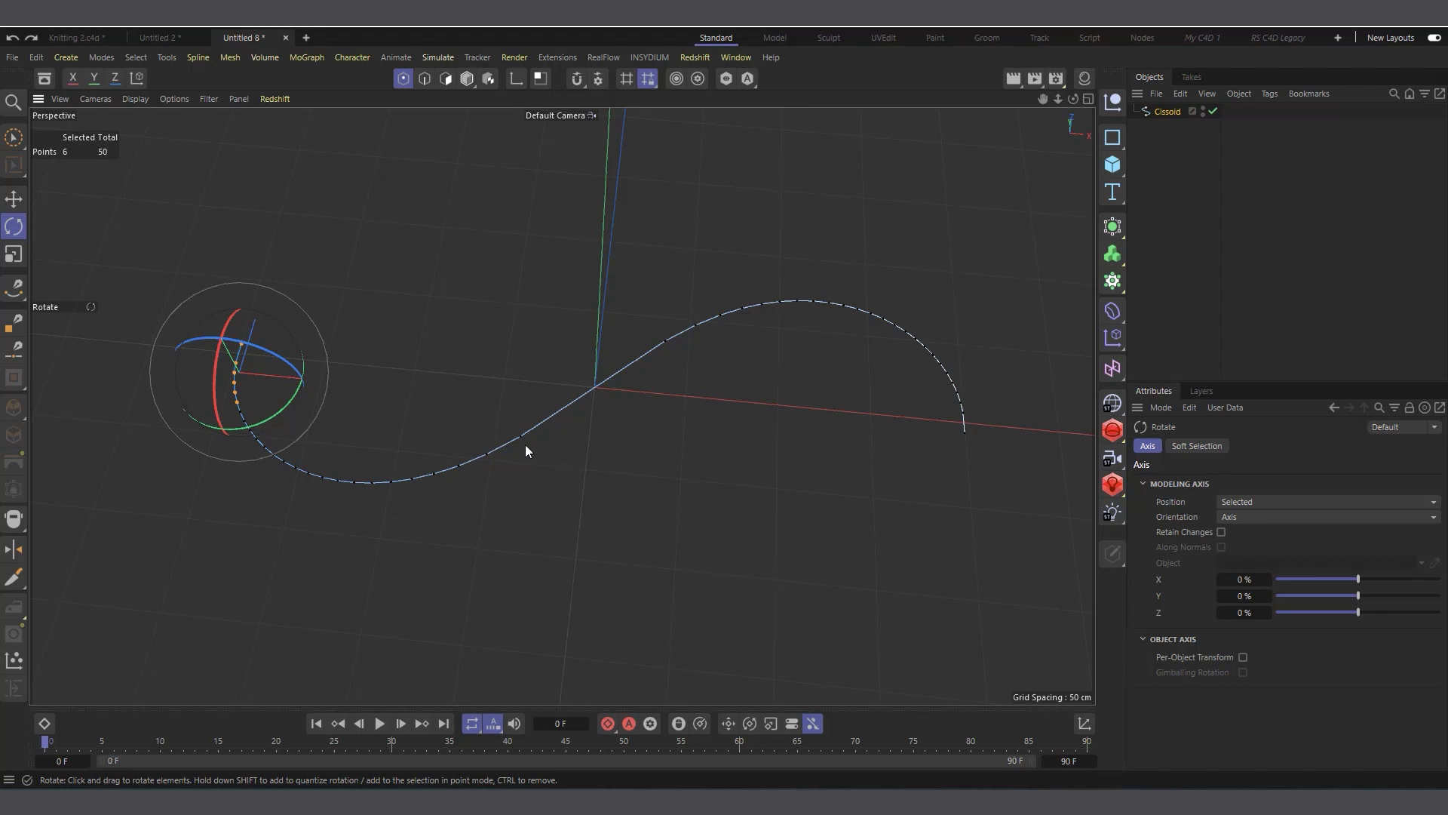
{"action": "key", "text": "ctrl+a"}
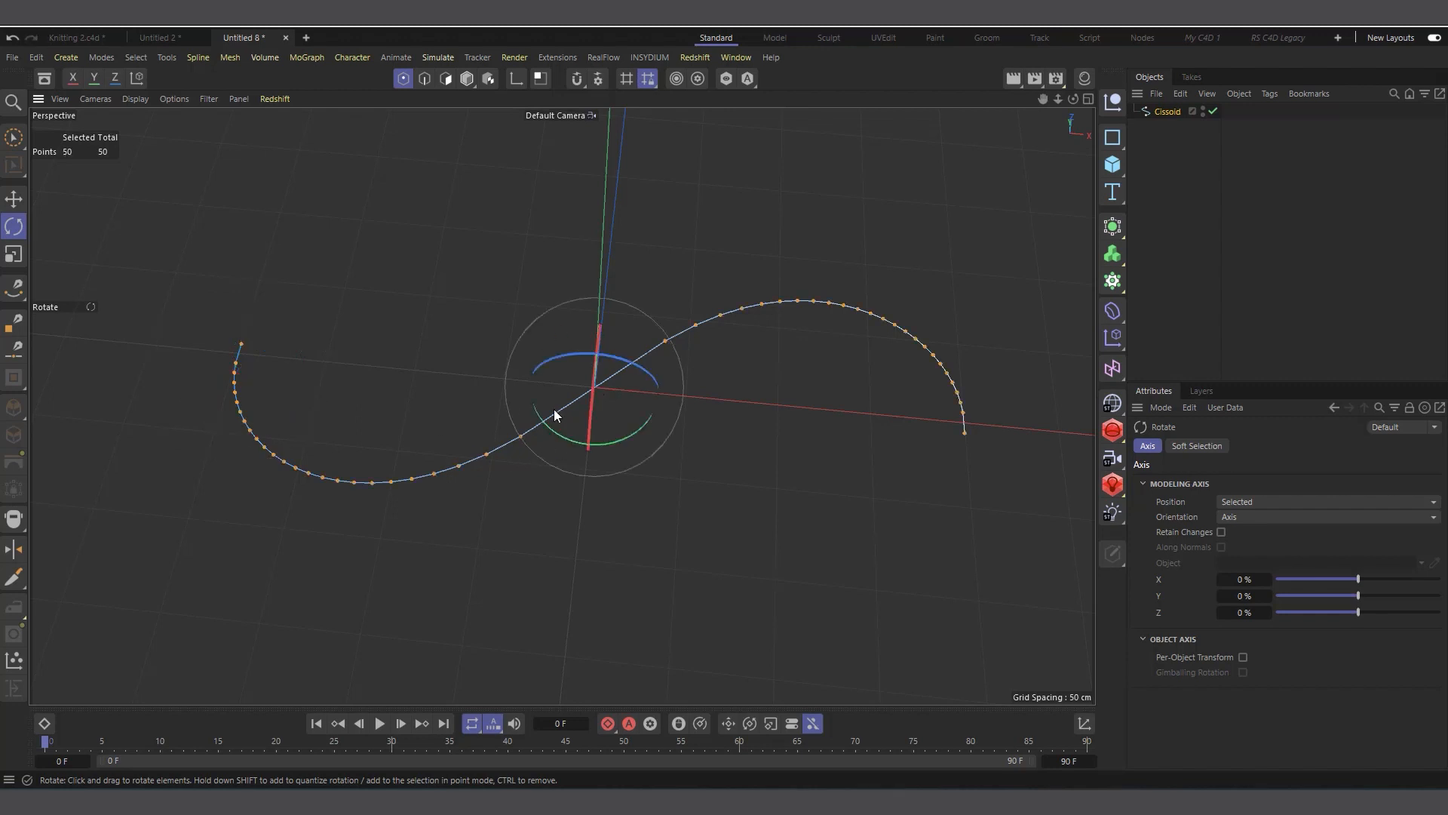
In the Top view, rotate all the spline's points clockwise around the centre to tilt the S-curve.
{"action": "left_click", "coordinate": [1086, 98]}
{"action": "left_click", "coordinate": [1089, 99]}
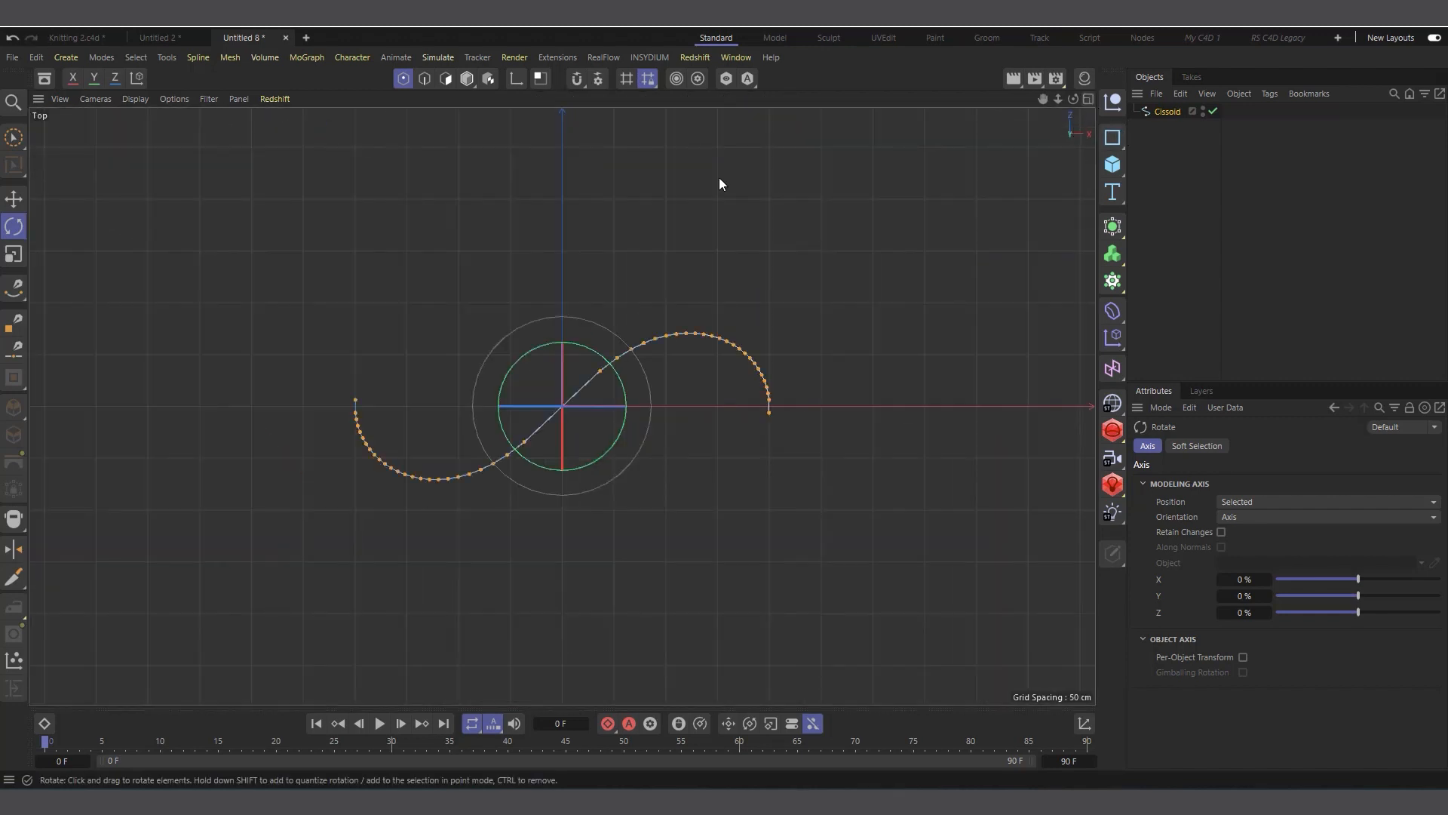
{"action": "key", "text": "h"}
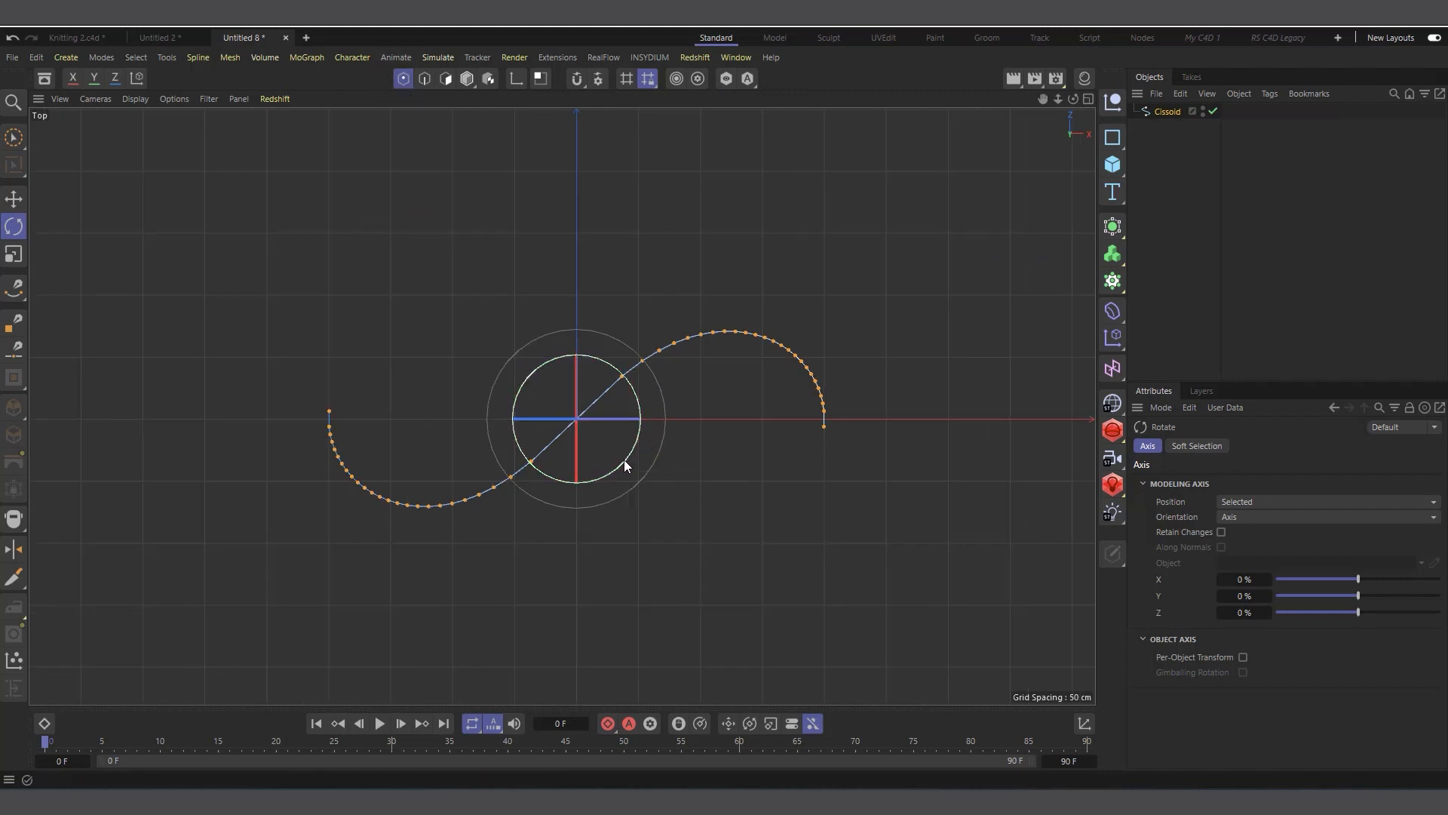
{"action": "left_click_drag", "start_coordinate": [623, 459], "coordinate": [605, 472]}
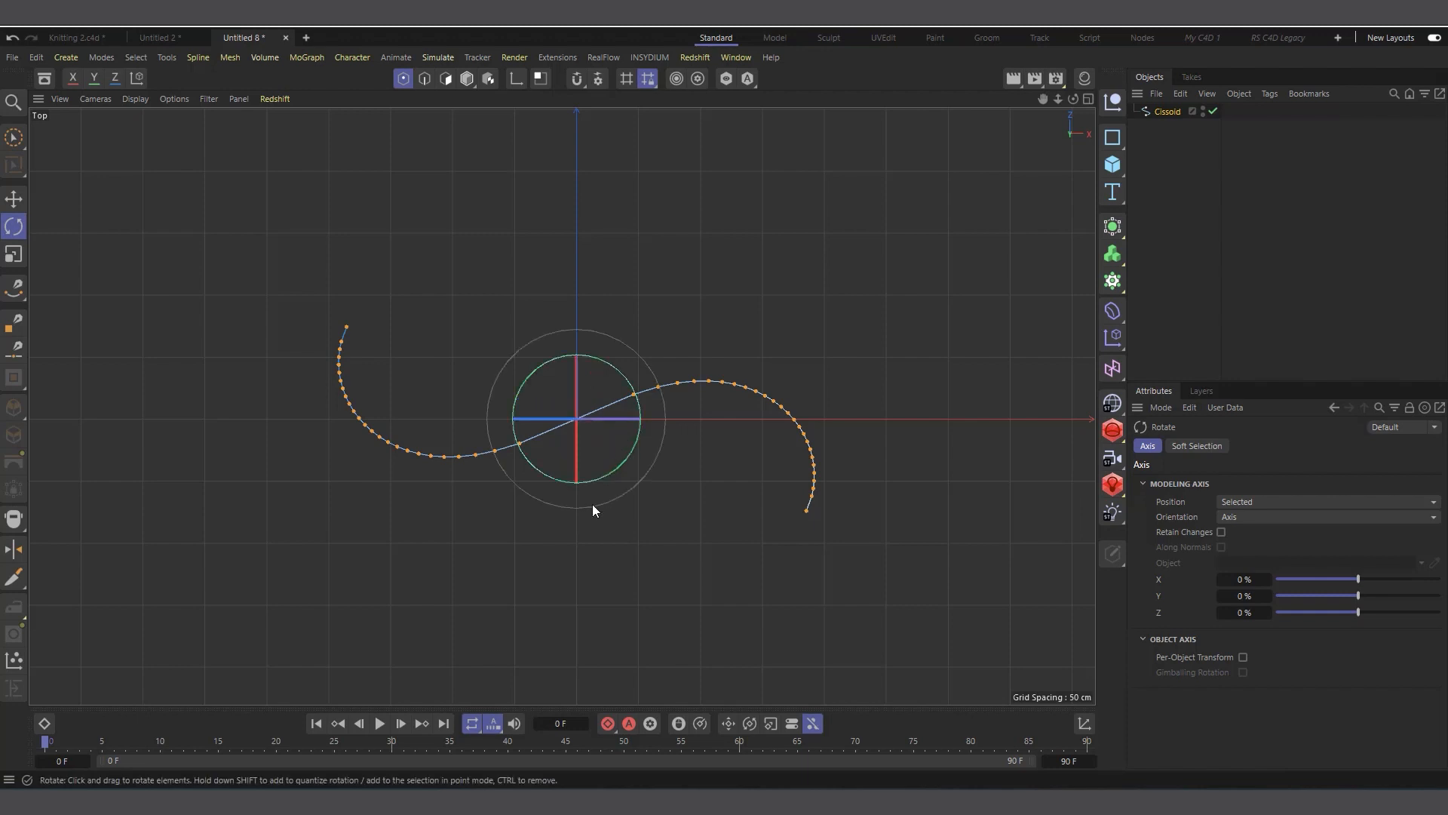
Add a Symmetry object and make the Cissoid spline its child.
{"action": "left_click", "coordinate": [1171, 111]}
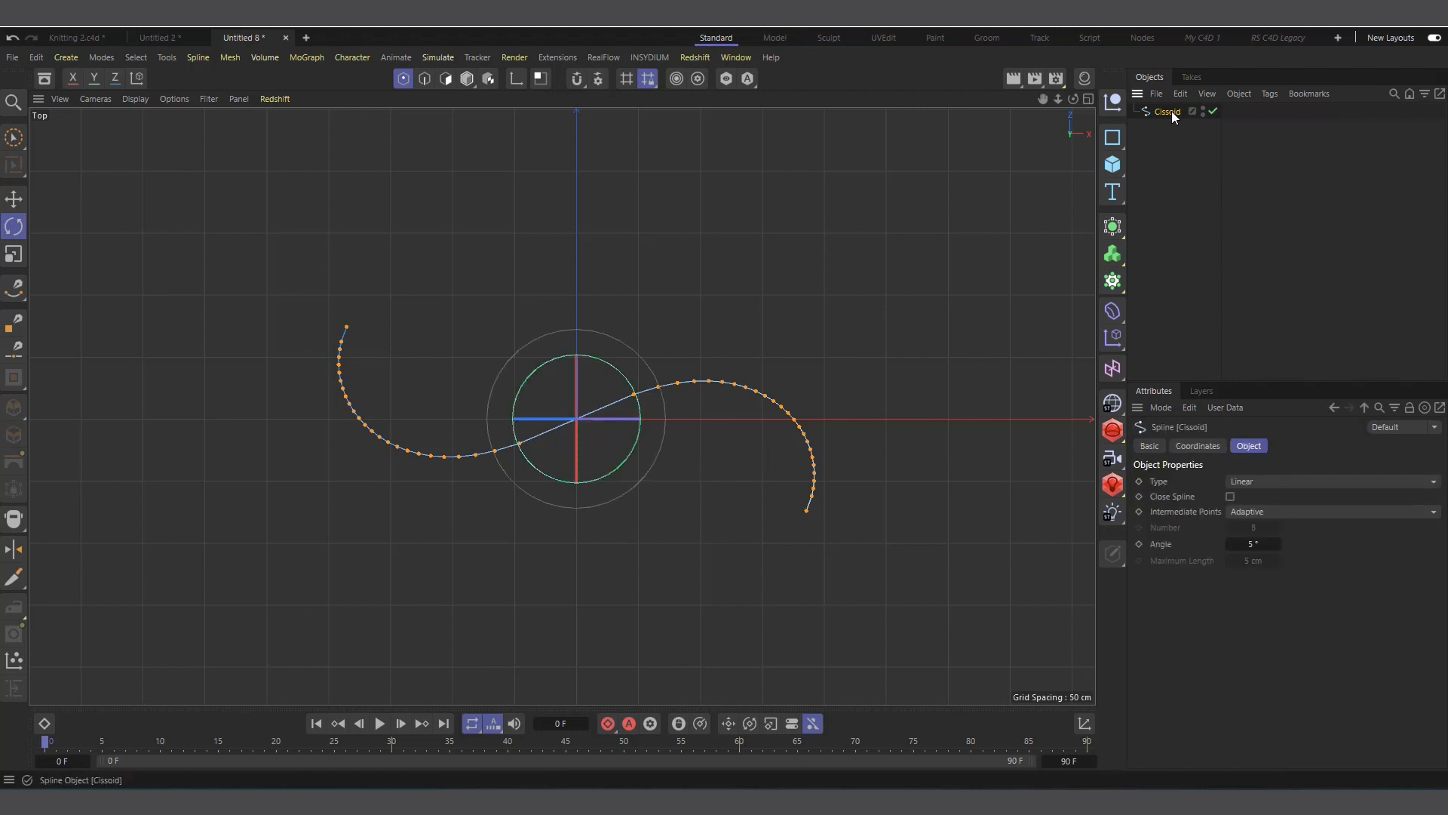
{"action": "left_click", "coordinate": [1113, 226]}
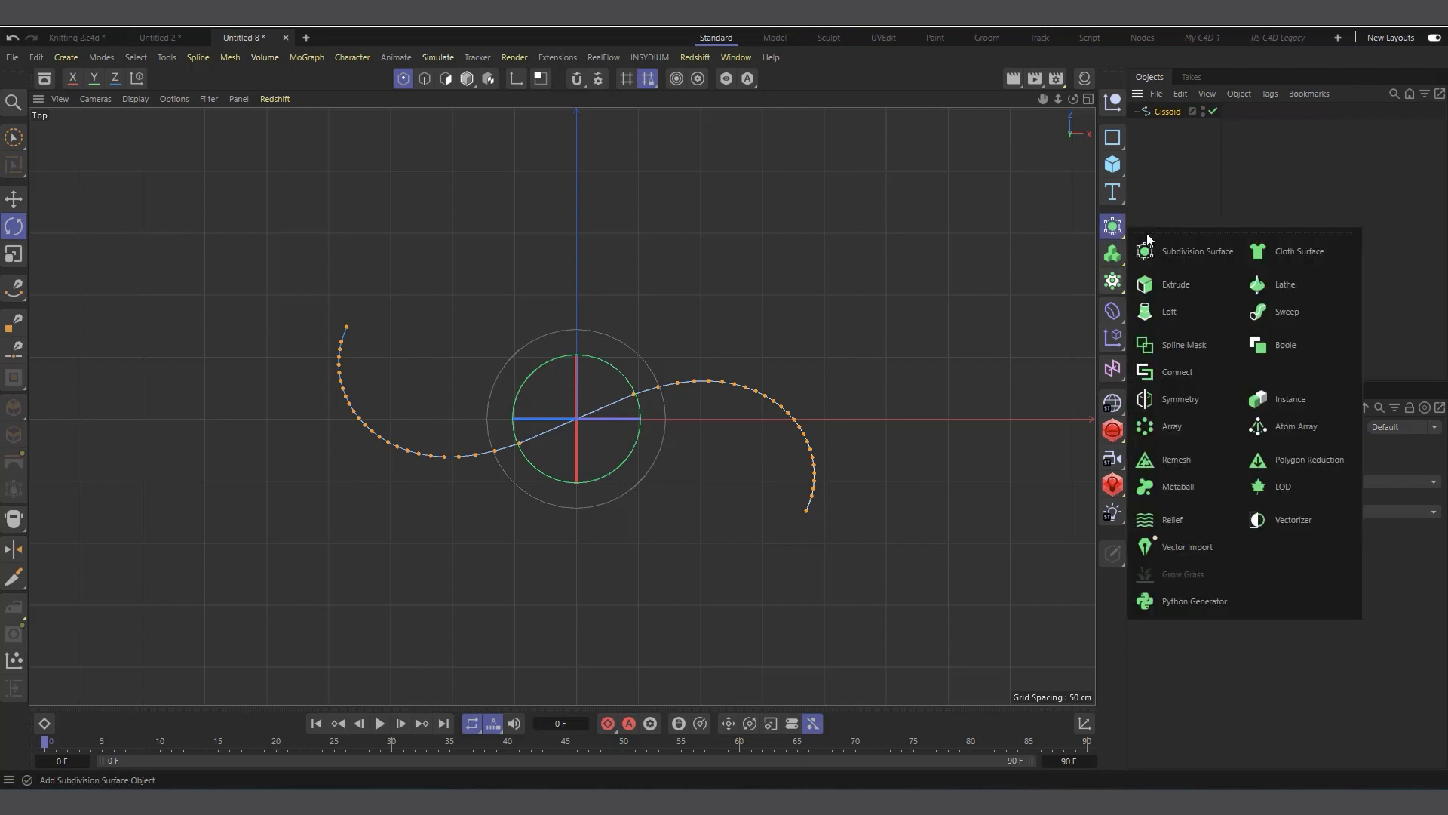
{"action": "left_click", "coordinate": [1184, 395]}
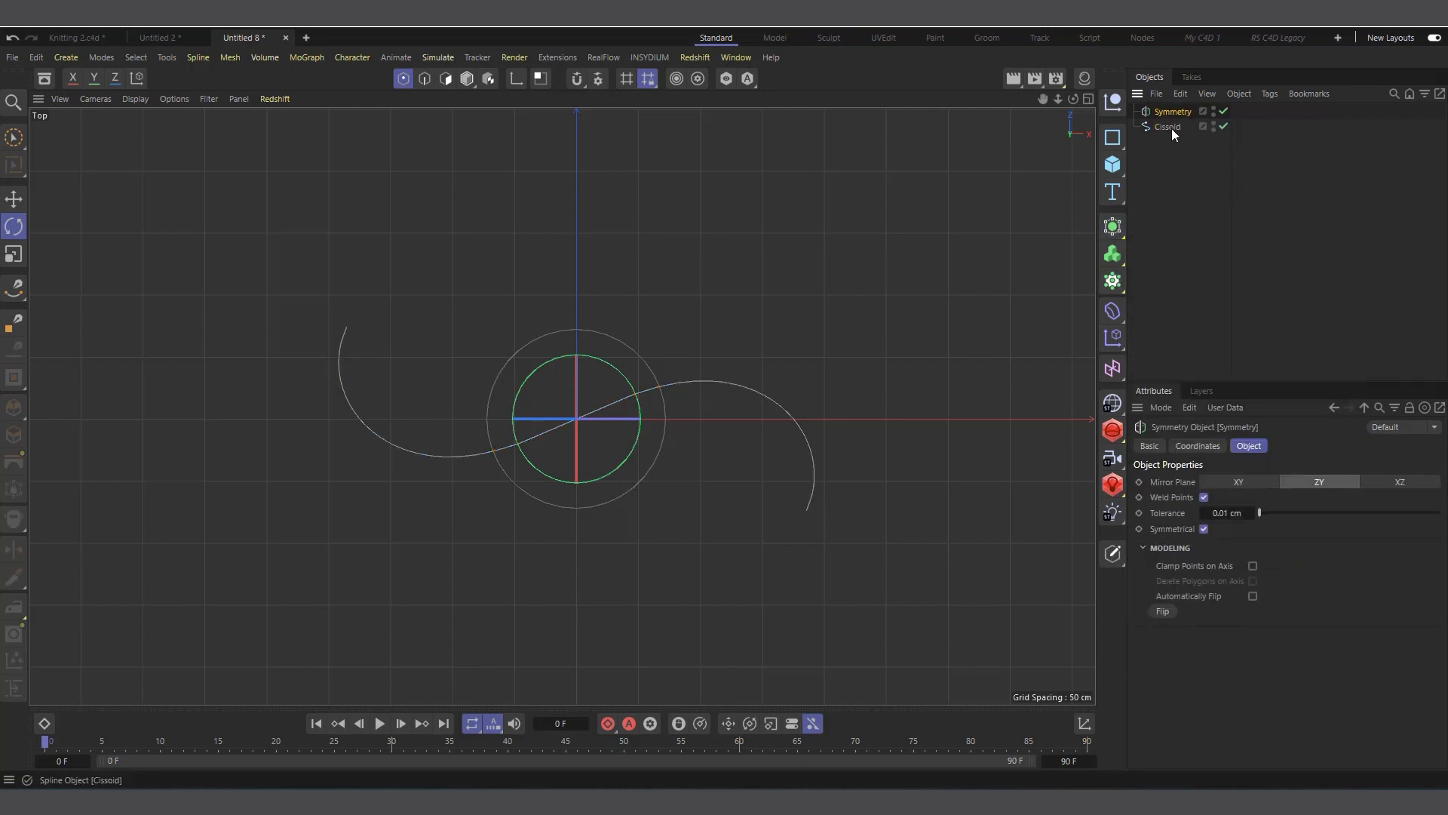
{"action": "left_click_drag", "start_coordinate": [1171, 128], "coordinate": [1180, 111]}
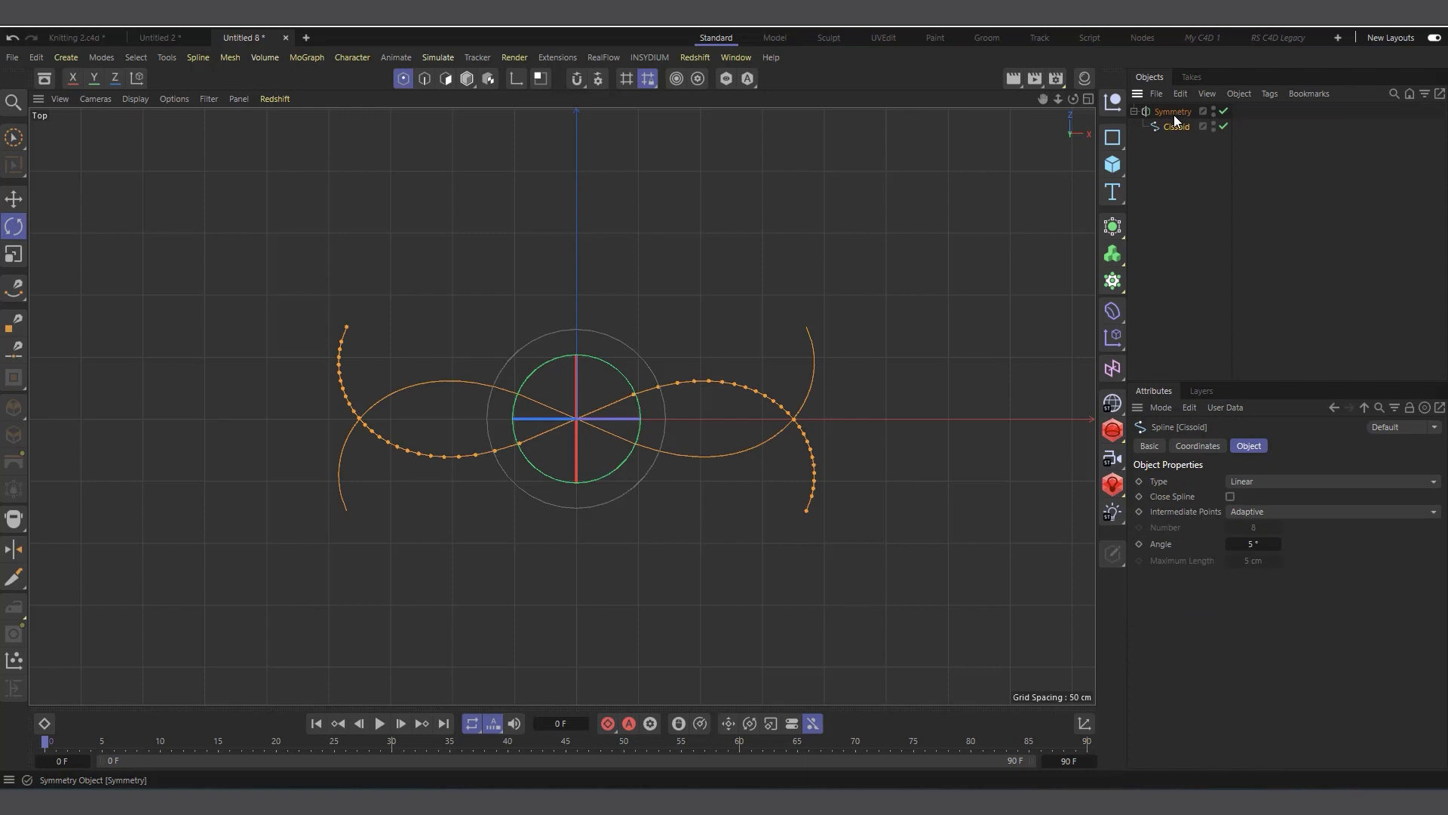
Switch to Model mode with the Move tool active and try to move the Cissoid spline along Z.
{"action": "left_click", "coordinate": [1174, 114]}
{"action": "left_click", "coordinate": [13, 198]}
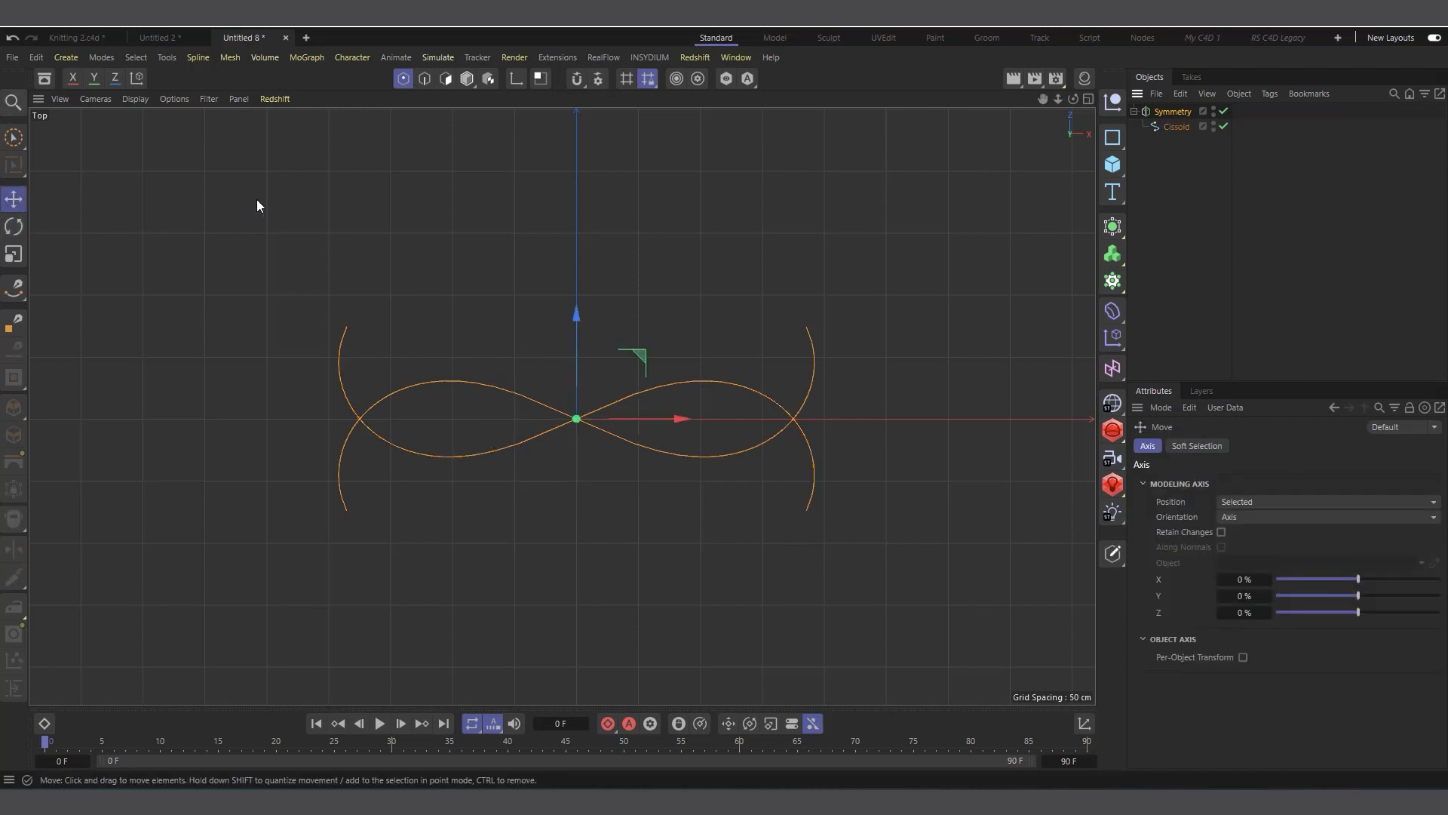
{"action": "left_click", "coordinate": [1176, 126]}
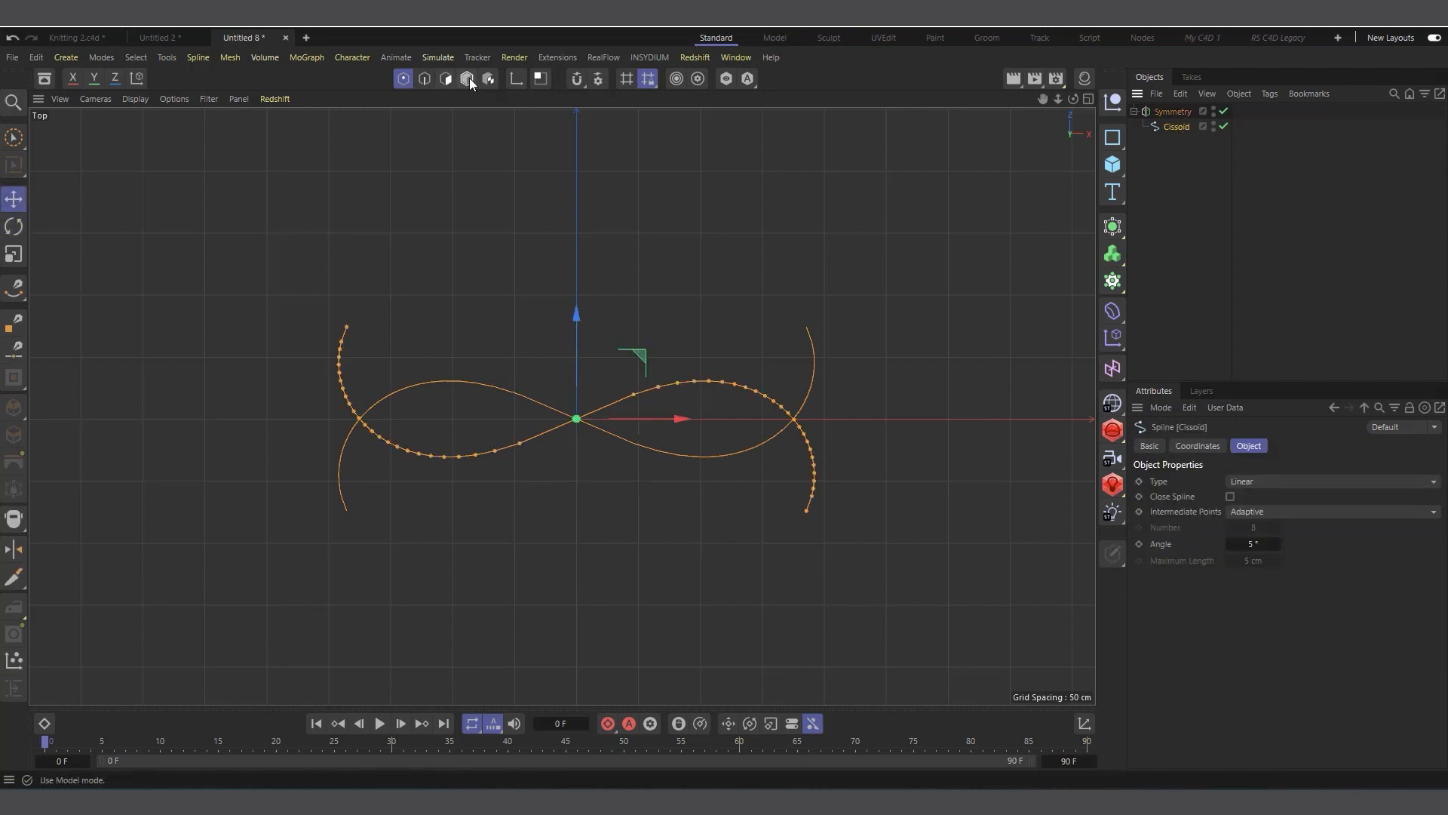
{"action": "left_click", "coordinate": [468, 80]}
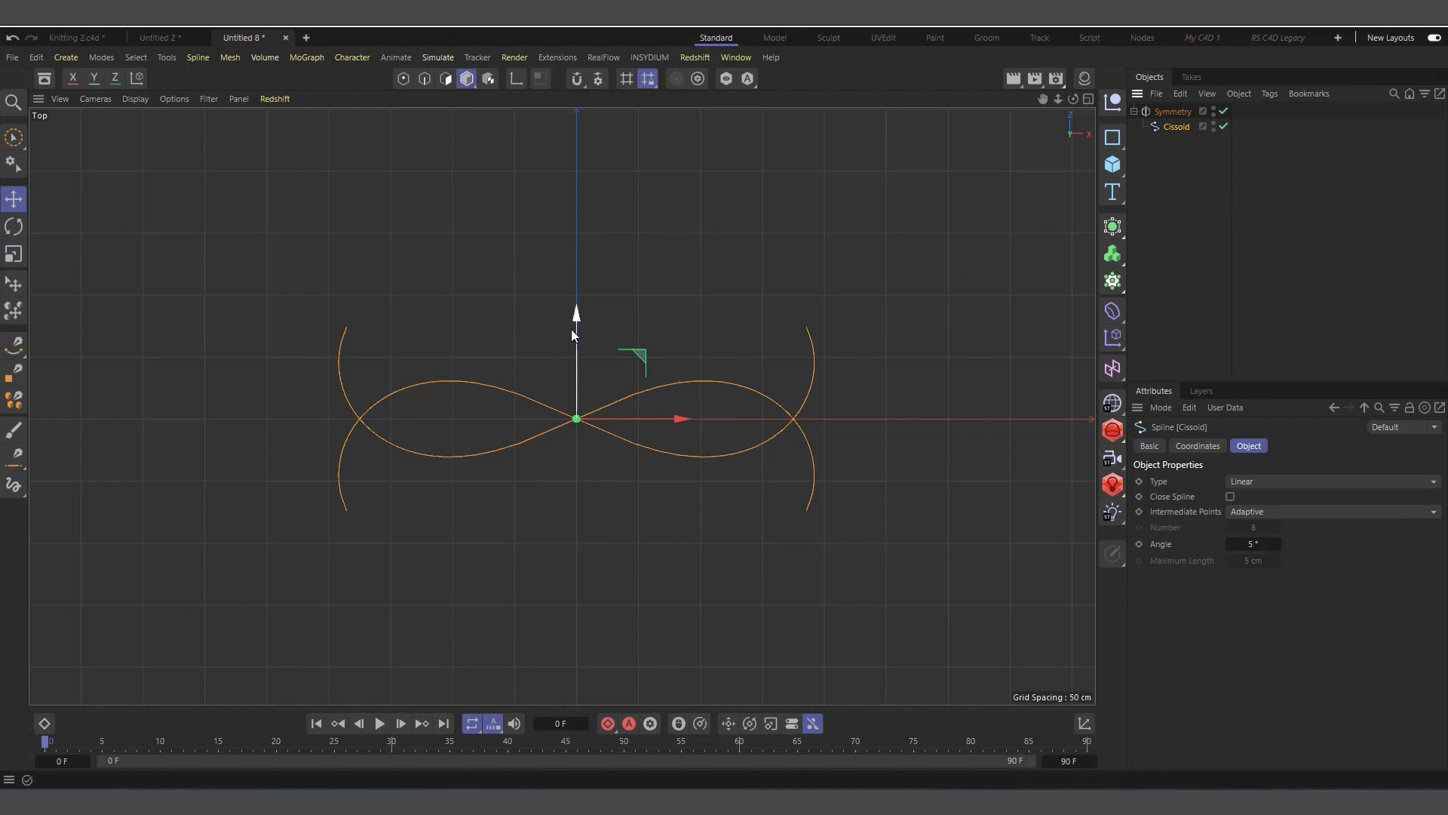
{"action": "left_click_drag", "start_coordinate": [573, 328], "coordinate": [575, 295]}
{"action": "key", "text": "ctrl+z"}
Set the Symmetry object's mirror plane to XY and move the Cissoid spline about 45 cm along positive Z.
{"action": "left_click", "coordinate": [1173, 111]}
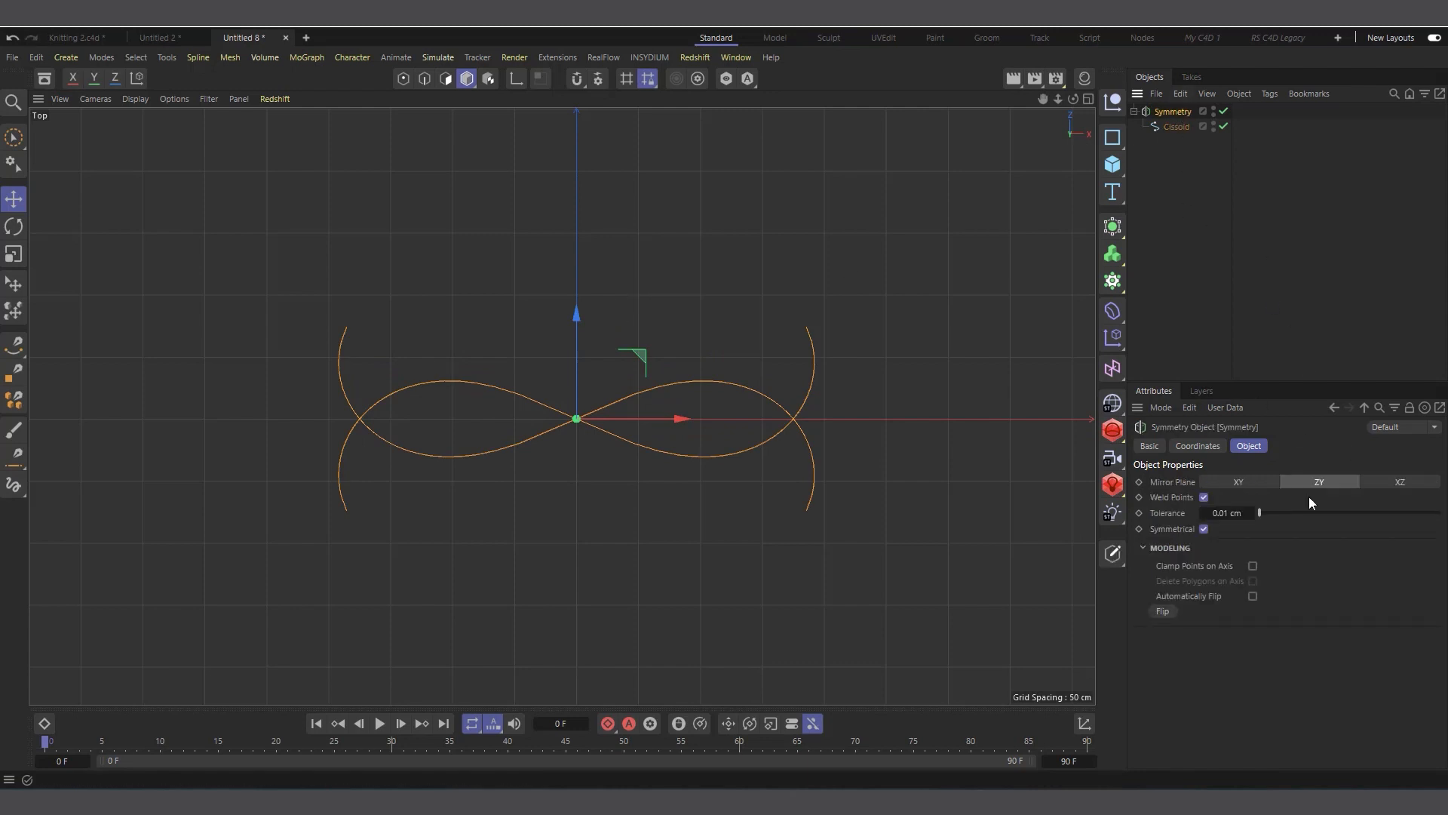
{"action": "left_click", "coordinate": [1245, 481]}
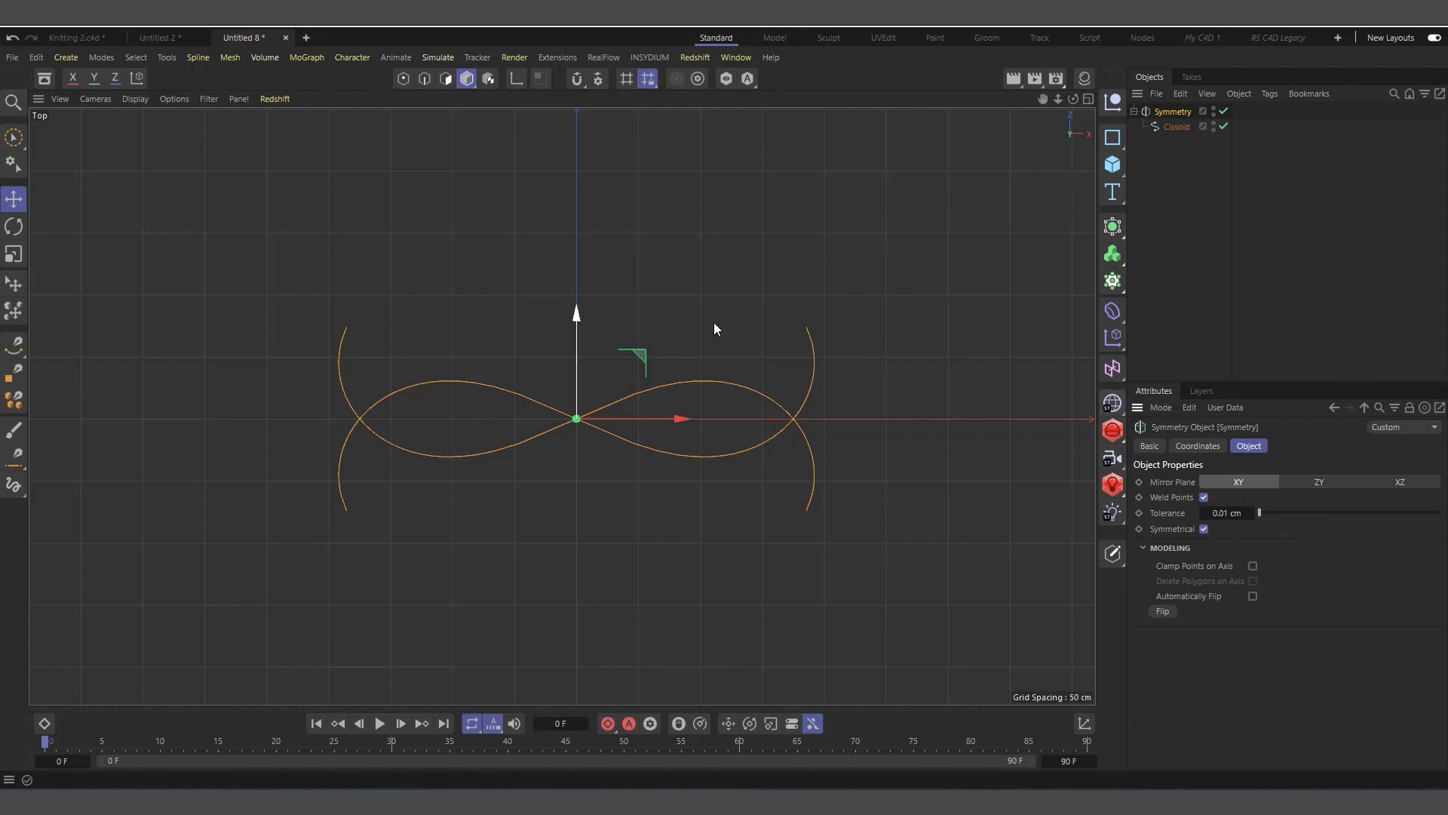
{"action": "left_click", "coordinate": [1174, 126]}
{"action": "left_click_drag", "start_coordinate": [581, 316], "coordinate": [577, 258]}
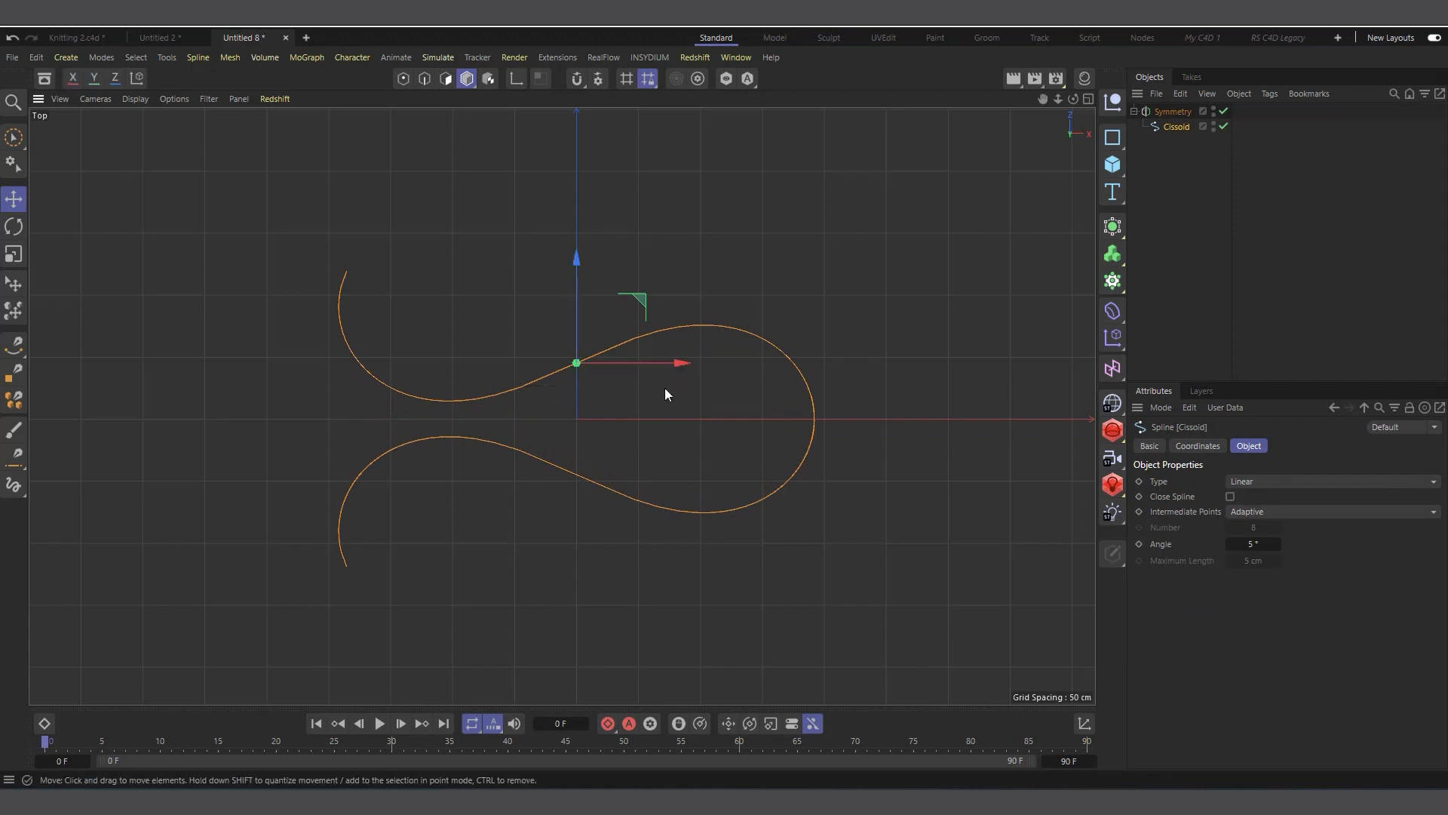
Enter 44 cm as the Cissoid spline's Z position and reduce it to 43 cm.
{"action": "left_click", "coordinate": [1200, 447]}
{"action": "left_click", "coordinate": [1199, 537]}
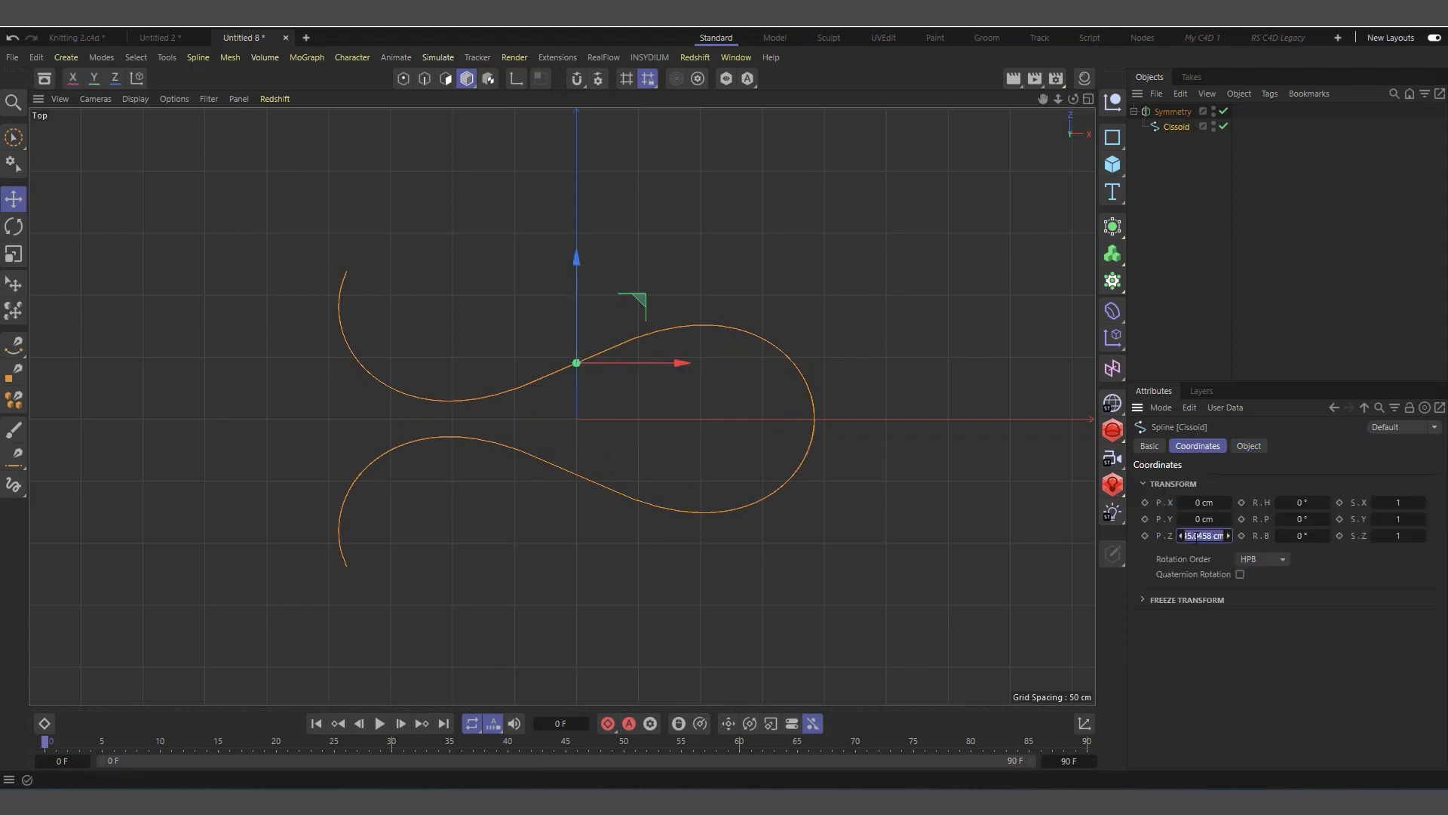
{"action": "type", "text": "44"}
{"action": "key", "text": "Return"}
{"action": "scroll", "coordinate": [724, 403], "scroll_direction": "up", "scroll_amount": 4}
{"action": "scroll", "coordinate": [866, 447], "scroll_direction": "up", "scroll_amount": 3}
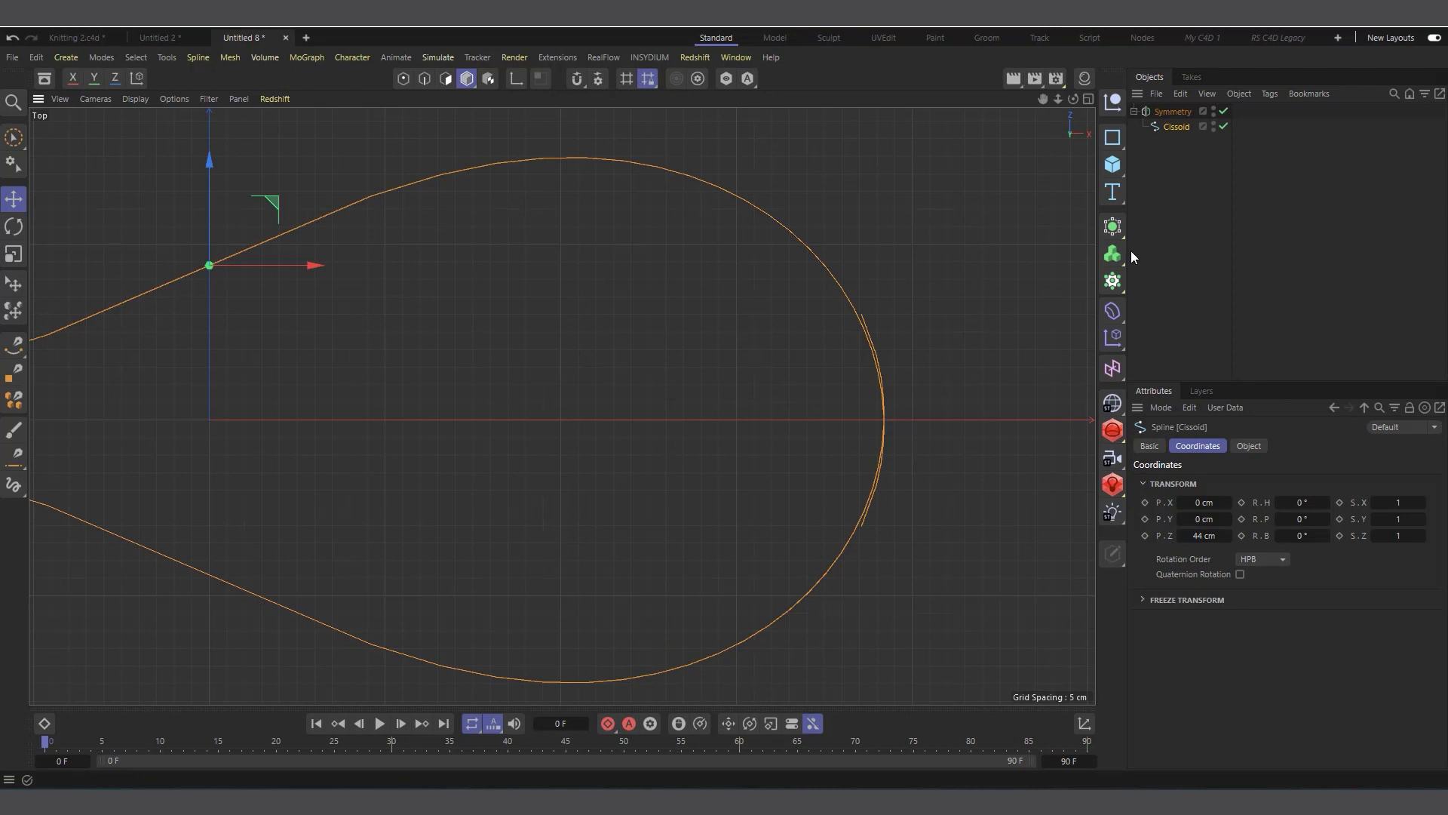
{"action": "left_click", "coordinate": [1181, 536]}
{"action": "scroll", "coordinate": [839, 355], "scroll_direction": "down", "scroll_amount": 5}
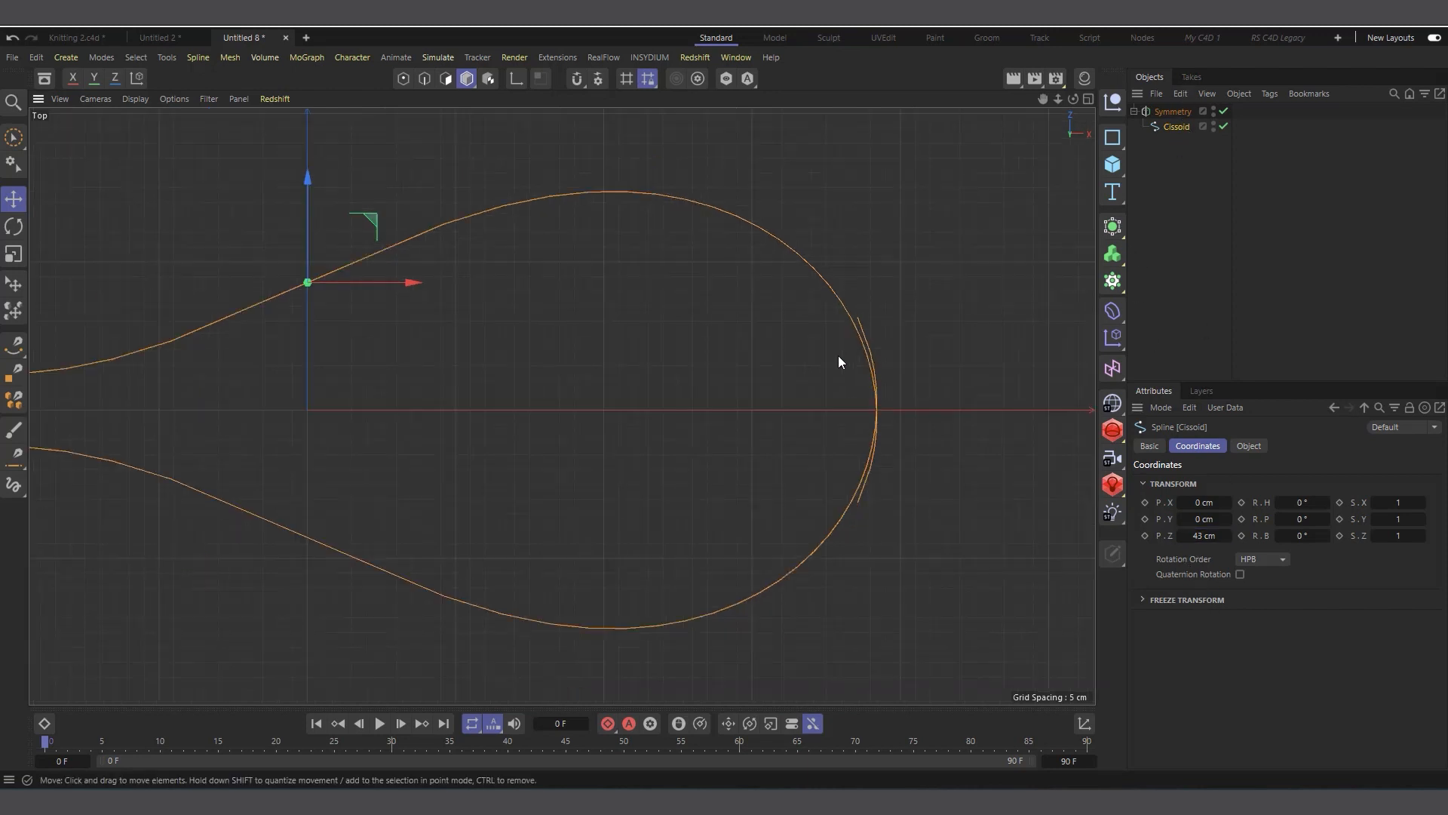
{"action": "scroll", "coordinate": [882, 419], "scroll_direction": "up", "scroll_amount": 5}
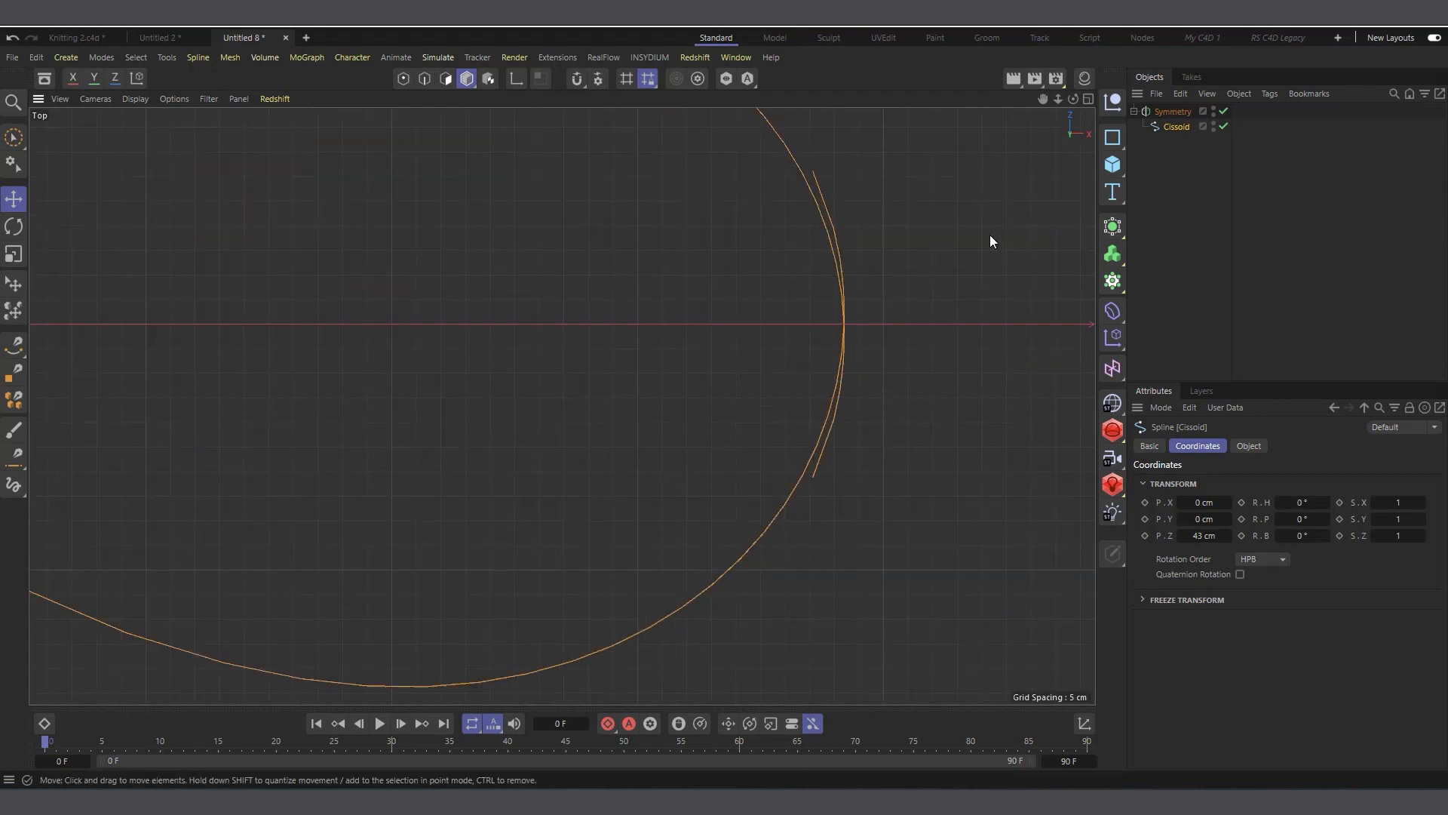
Using Live Selection, delete the Cissoid spline's end points that extend below the X axis at the loop's right tip.
{"action": "left_click", "coordinate": [405, 78]}
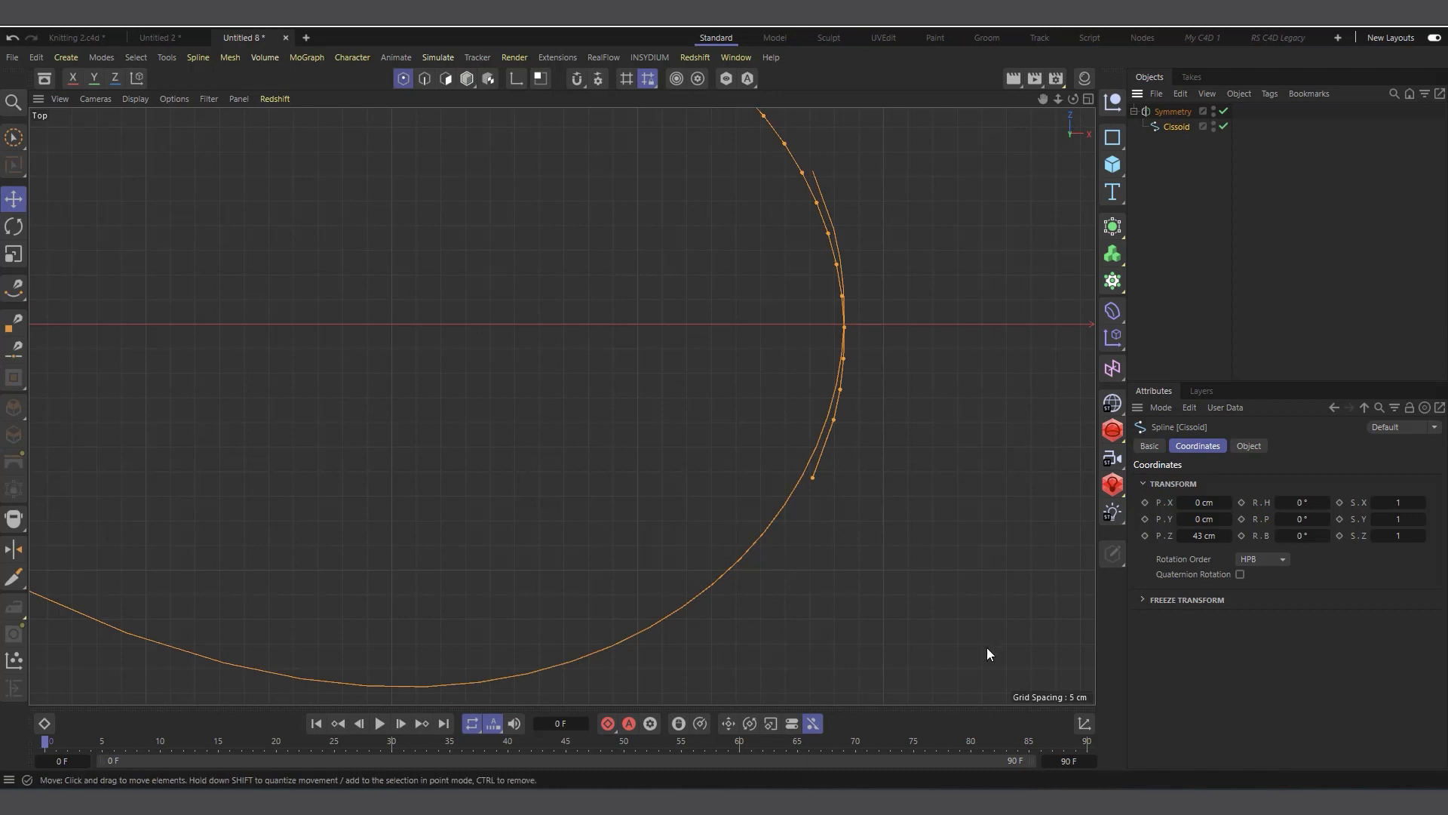
{"action": "left_click", "coordinate": [14, 138]}
{"action": "left_click", "coordinate": [812, 481]}
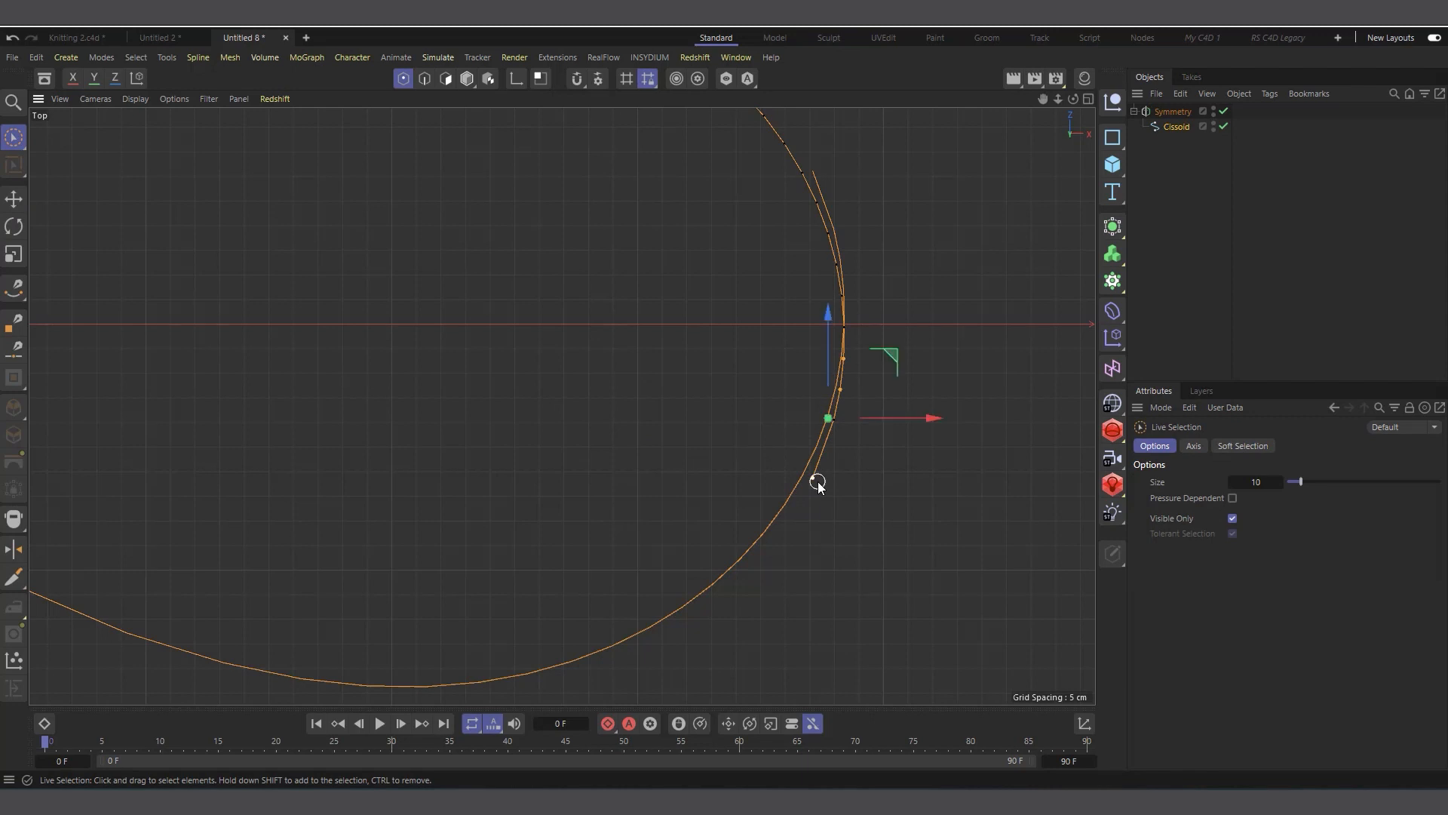
{"action": "key", "text": "Delete"}
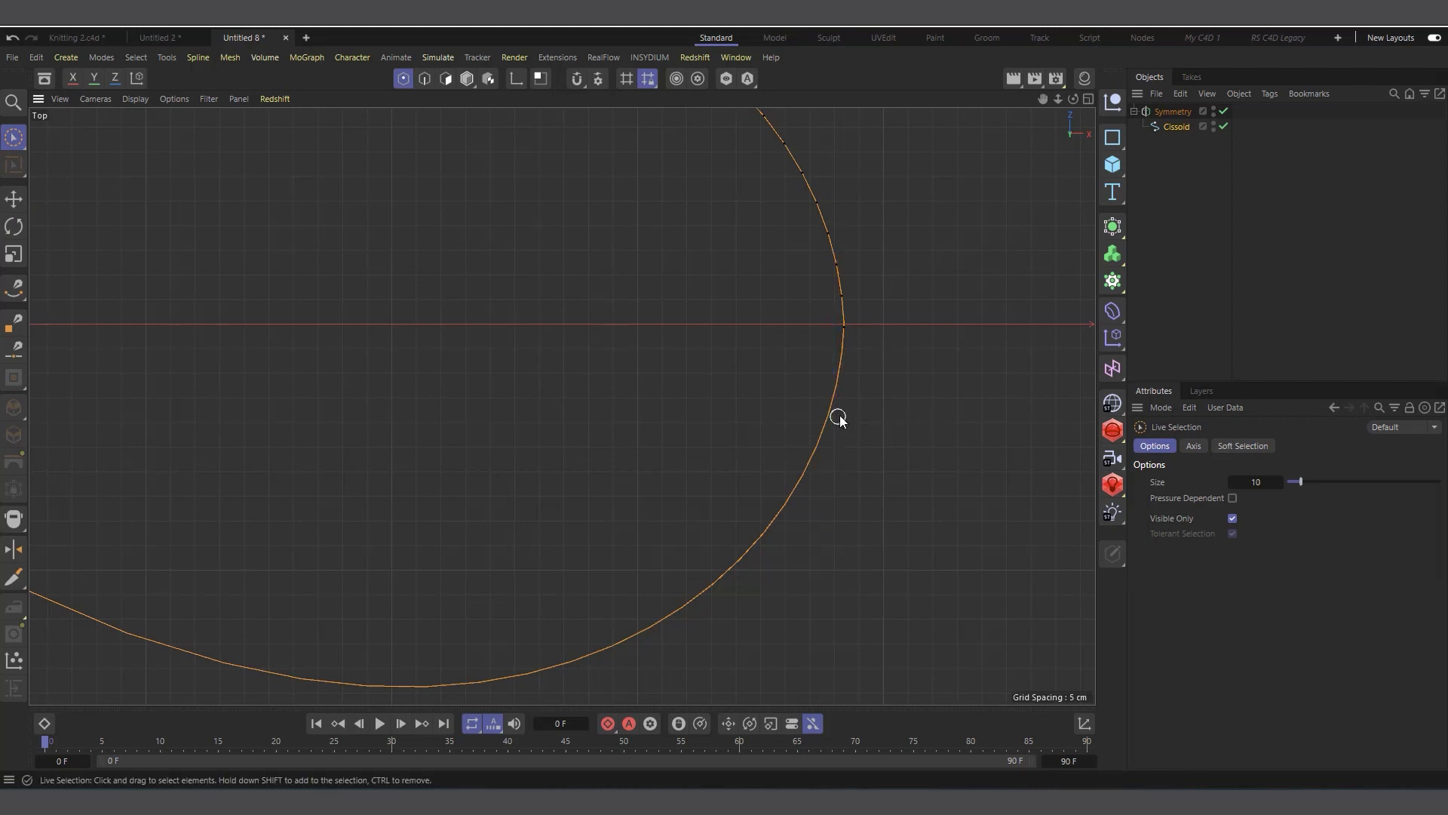
{"action": "scroll", "coordinate": [862, 356], "scroll_direction": "up", "scroll_amount": 3}
{"action": "scroll", "coordinate": [830, 227], "scroll_direction": "up", "scroll_amount": 3}
{"action": "scroll", "coordinate": [825, 257], "scroll_direction": "up", "scroll_amount": 2}
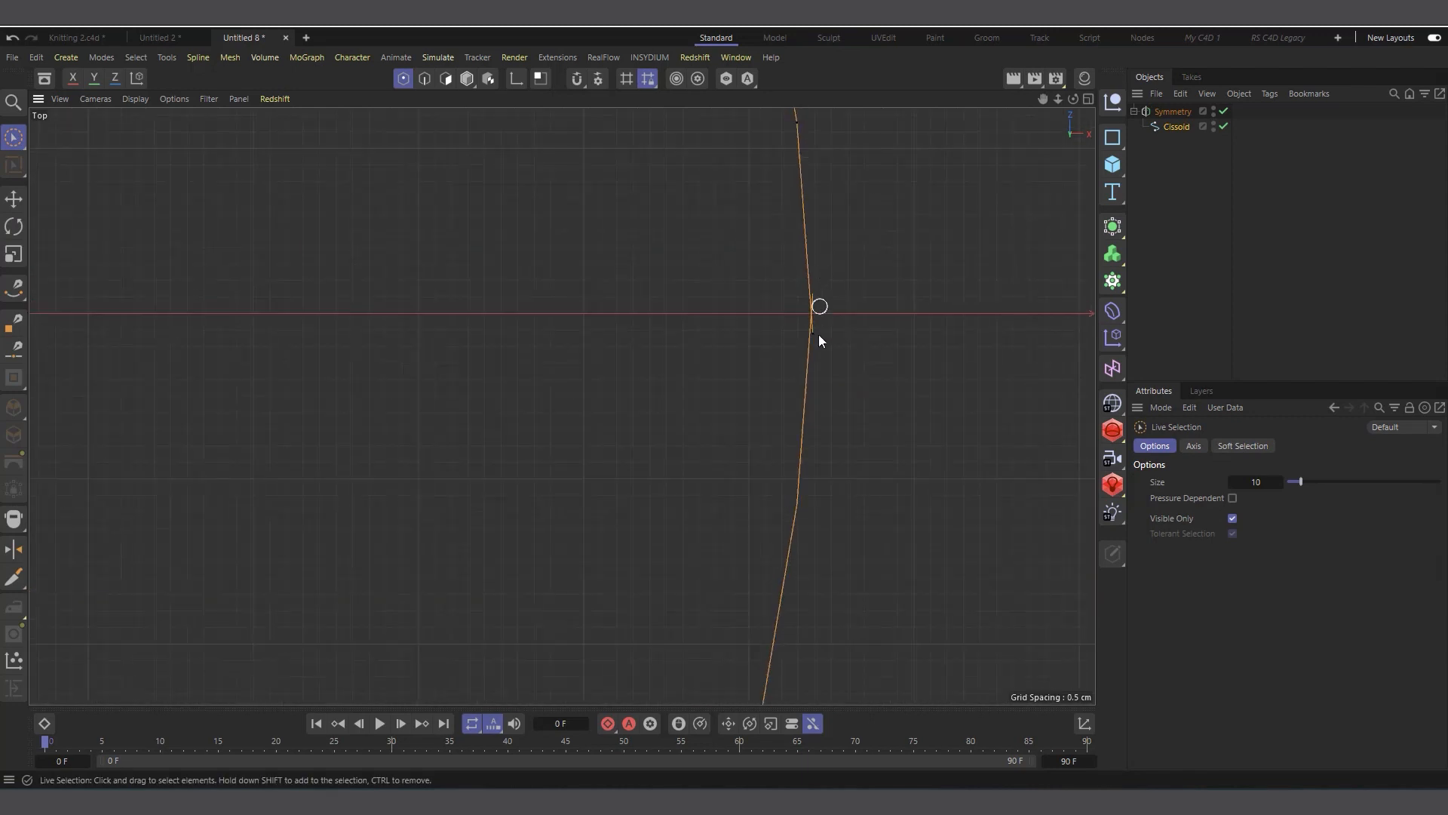
{"action": "scroll", "coordinate": [828, 351], "scroll_direction": "down", "scroll_amount": 1}
{"action": "scroll", "coordinate": [828, 351], "scroll_direction": "down", "scroll_amount": 10}
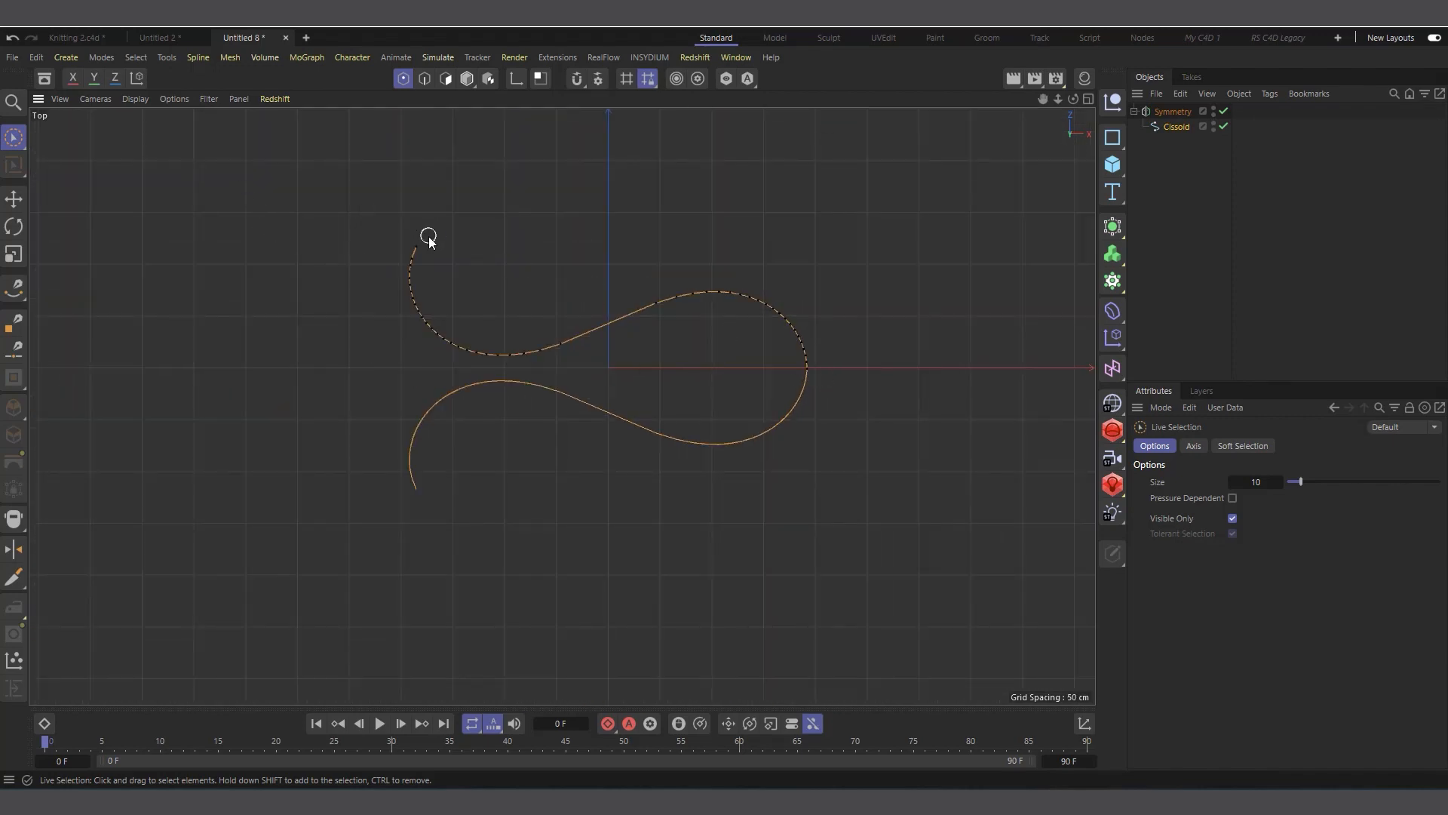
{"action": "scroll", "coordinate": [427, 233], "scroll_direction": "up", "scroll_amount": 2}
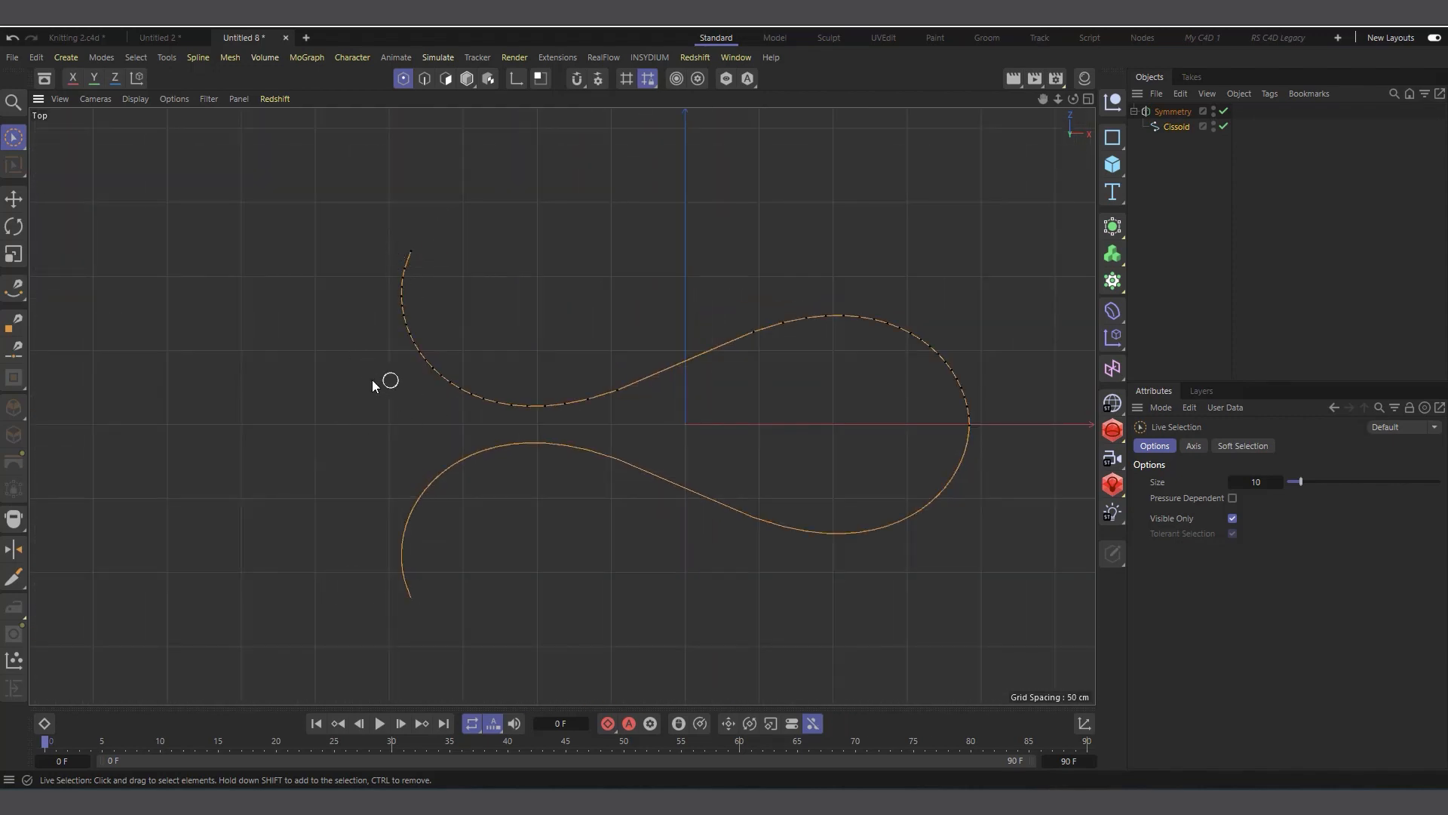
{"action": "scroll", "coordinate": [373, 379], "scroll_direction": "down", "scroll_amount": 2}
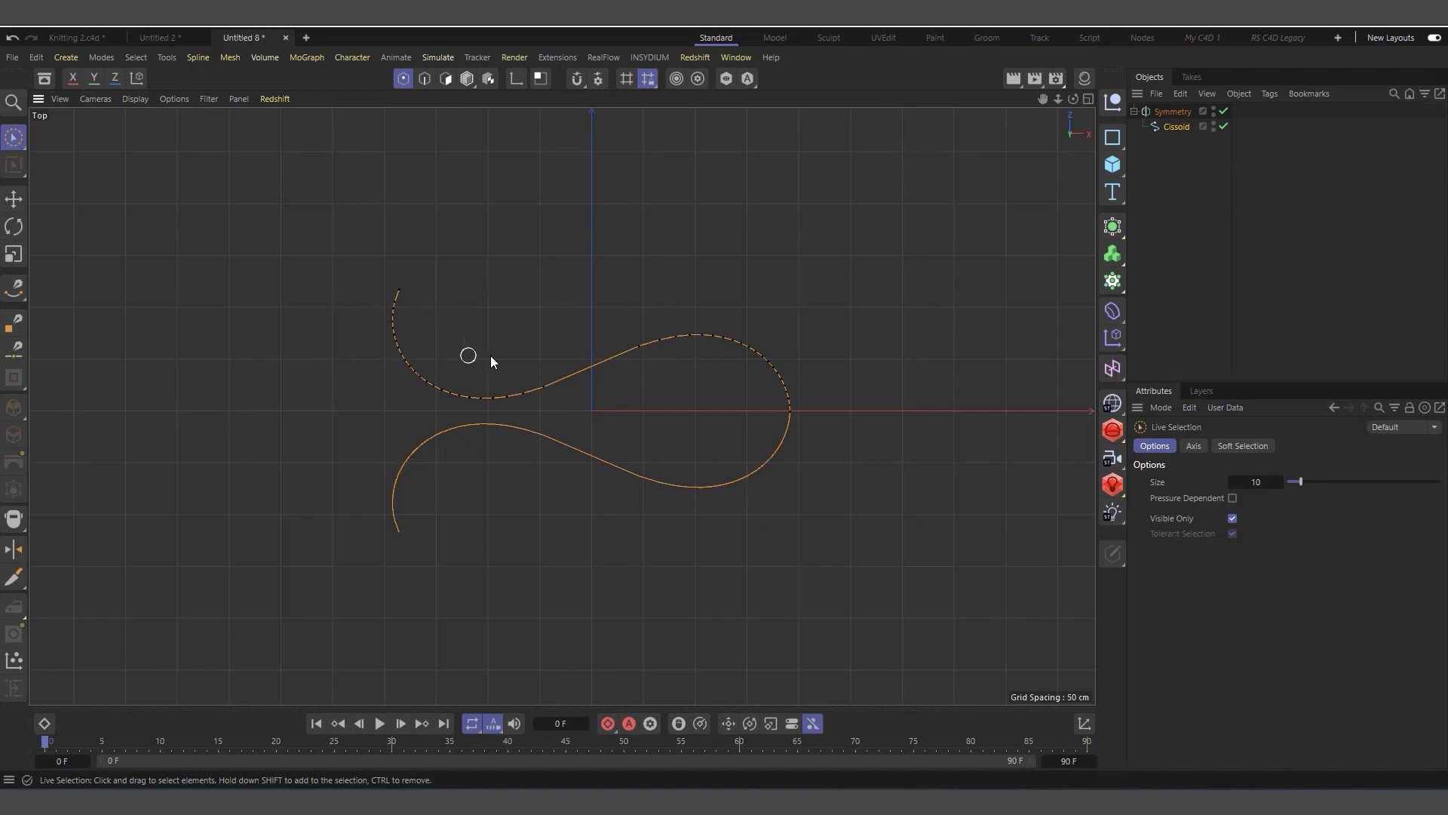
Make the Symmetry object editable, take the Cissoid spline out of it and delete the leftover Symmetry null.
{"action": "left_click", "coordinate": [1173, 112]}
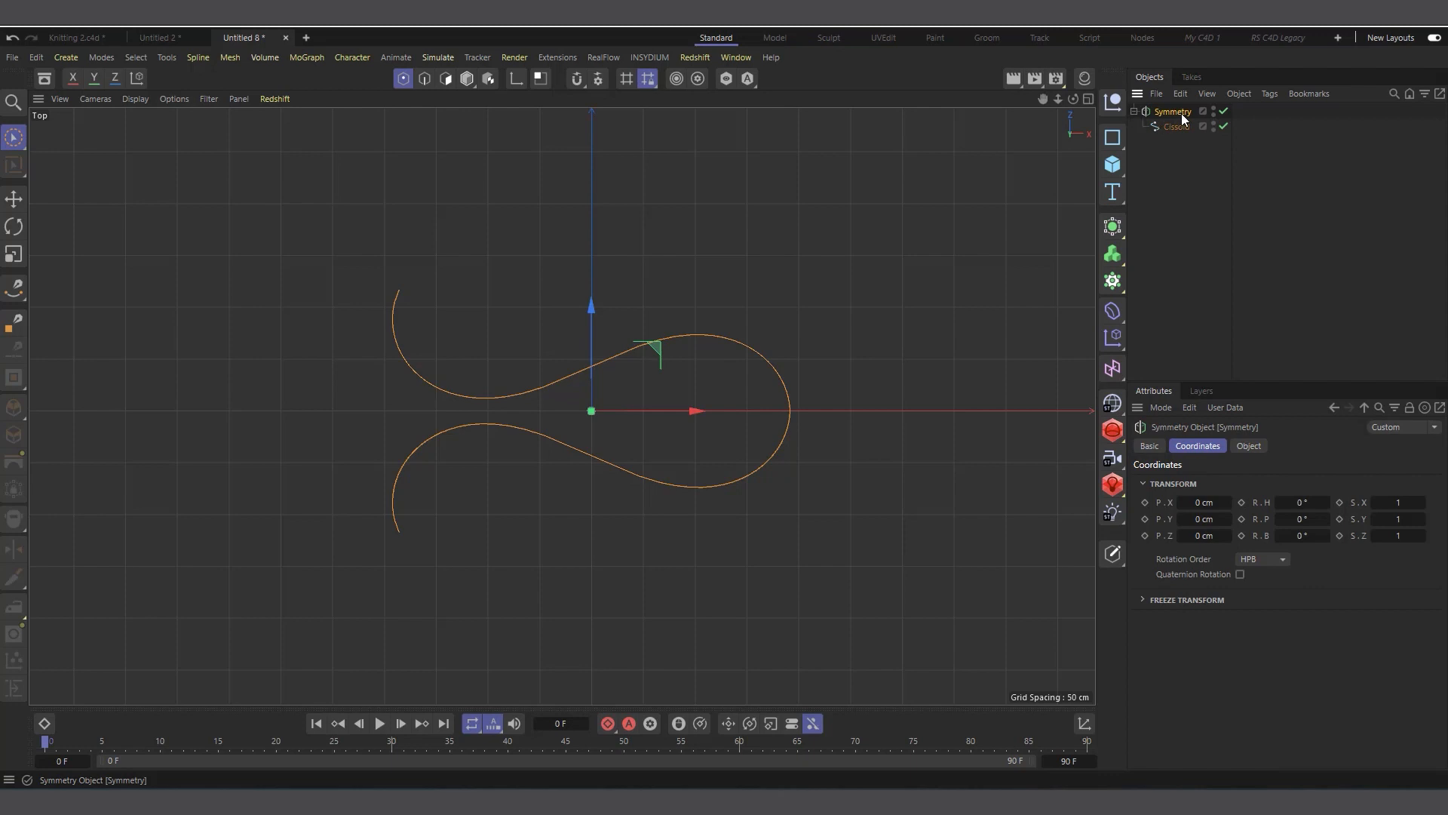
{"action": "key", "text": "c"}
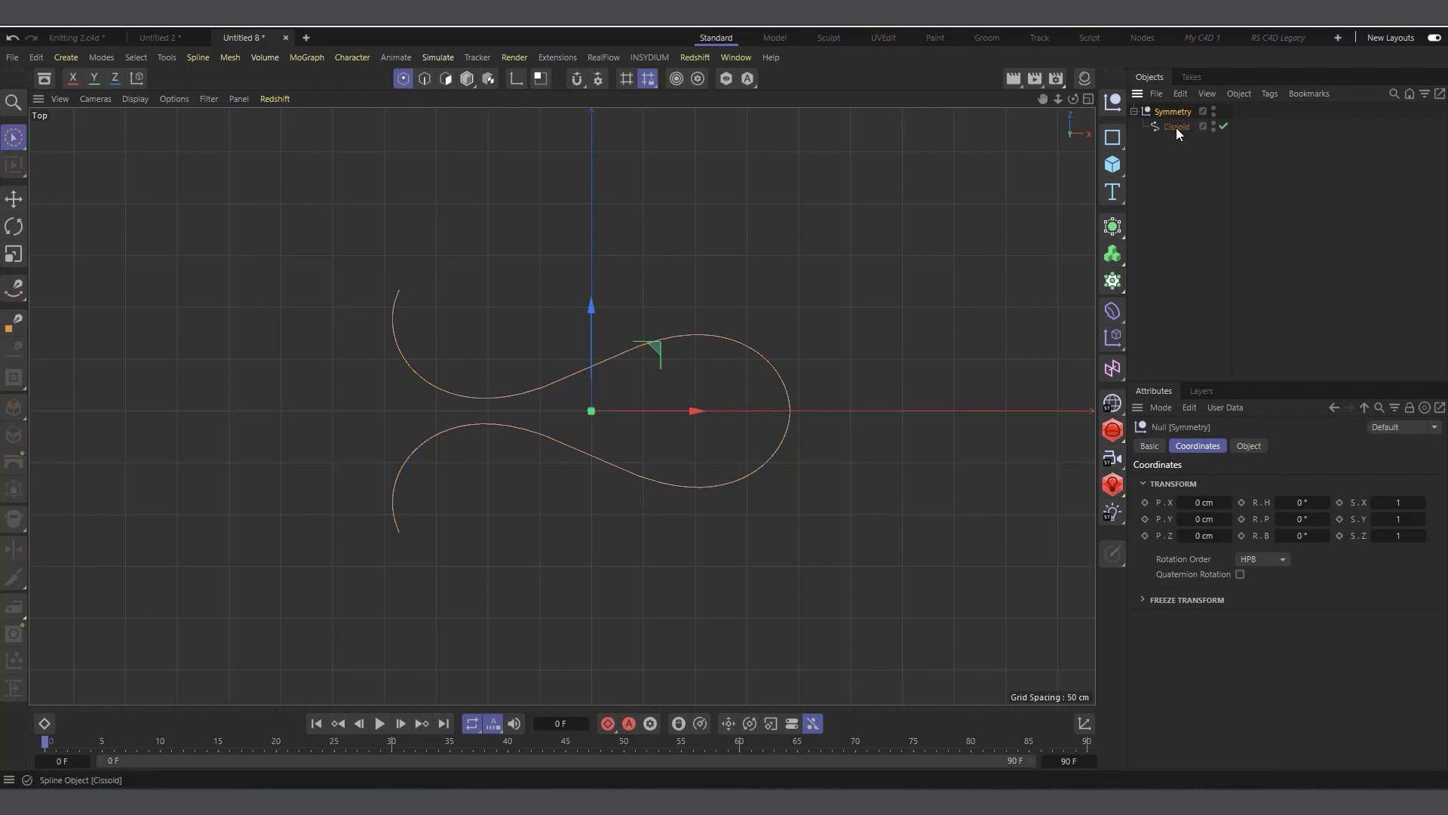
{"action": "left_click", "coordinate": [1176, 127]}
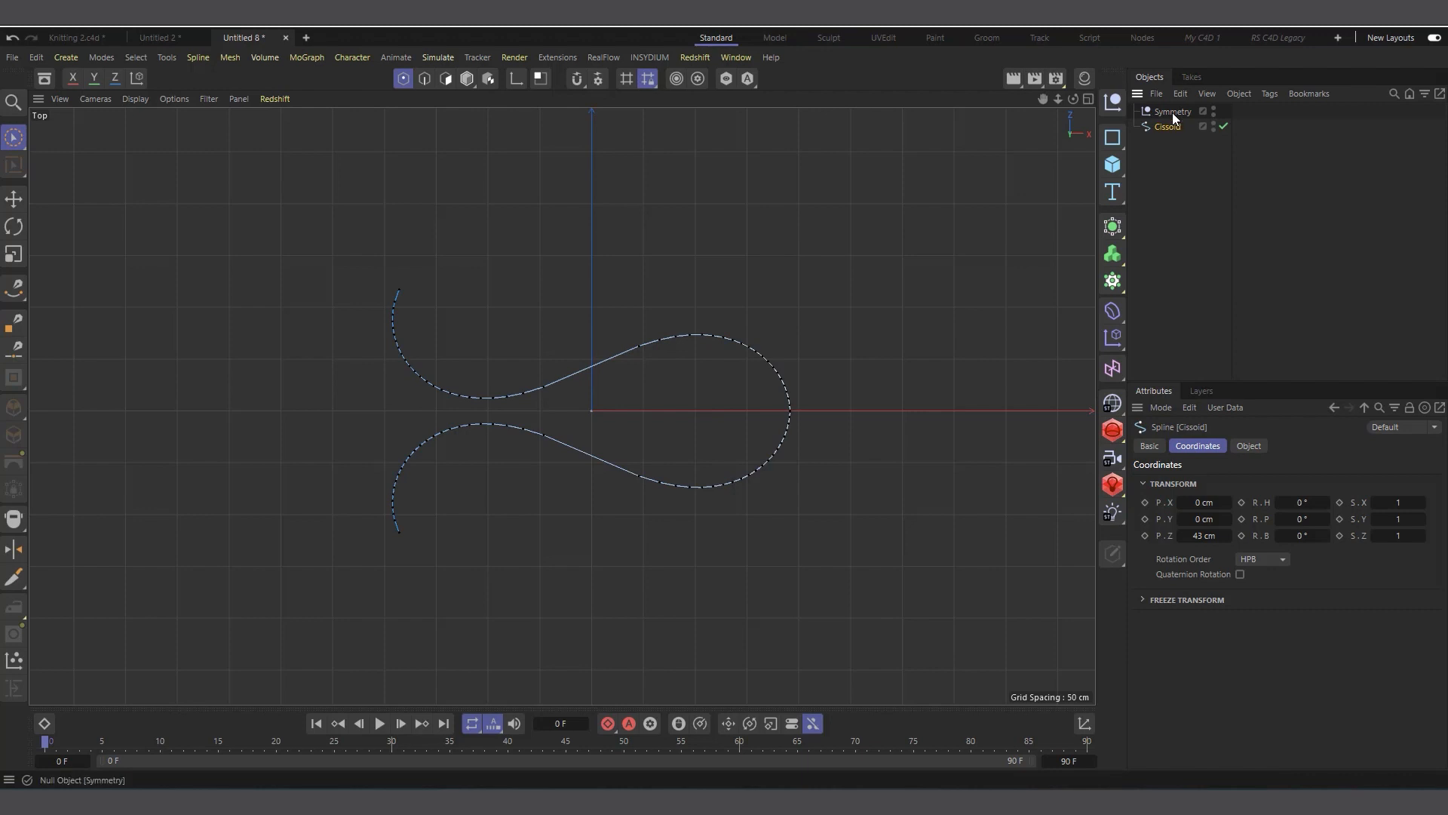
{"action": "left_click", "coordinate": [1172, 112]}
{"action": "key", "text": "Delete"}
{"action": "left_click", "coordinate": [1169, 114]}
Weld the two overlapping end points at the loop's right tip into their midpoint on the X axis.
{"action": "scroll", "coordinate": [788, 413], "scroll_direction": "up", "scroll_amount": 10}
{"action": "scroll", "coordinate": [818, 374], "scroll_direction": "up", "scroll_amount": 5}
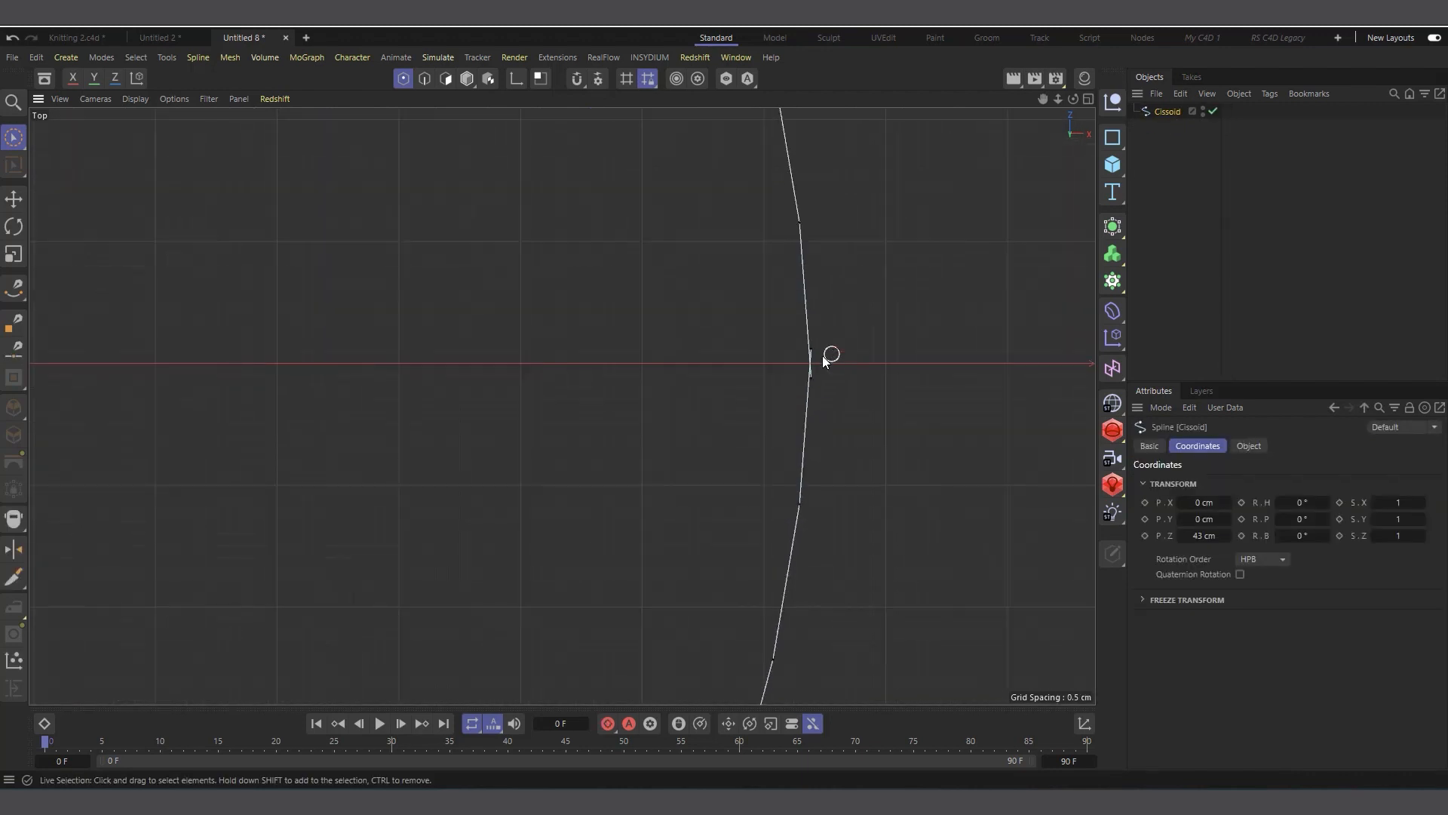
{"action": "scroll", "coordinate": [813, 362], "scroll_direction": "up", "scroll_amount": 3}
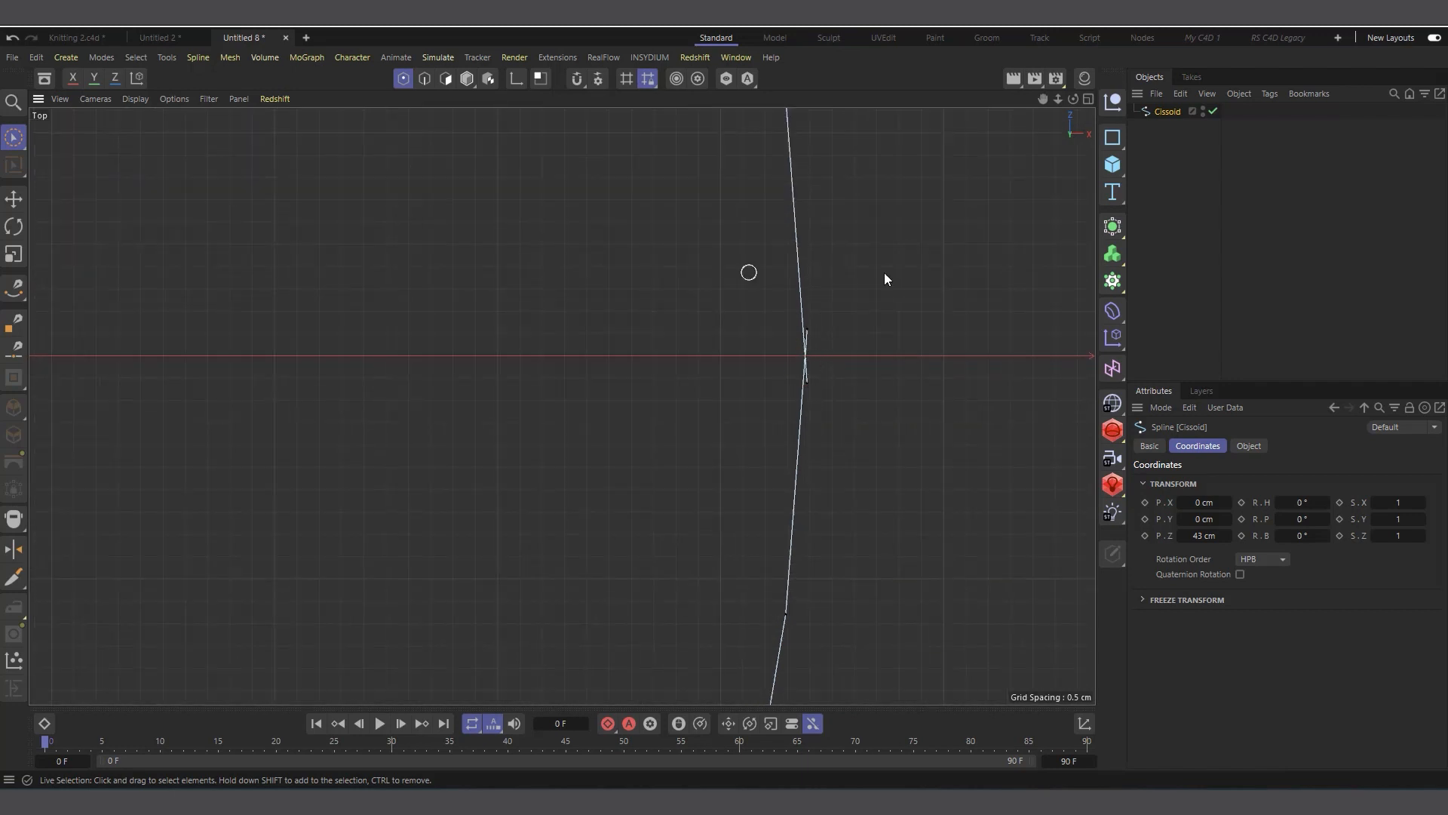
{"action": "left_click", "coordinate": [806, 332]}
{"action": "right_click", "coordinate": [634, 301]}
{"action": "left_click", "coordinate": [696, 363]}
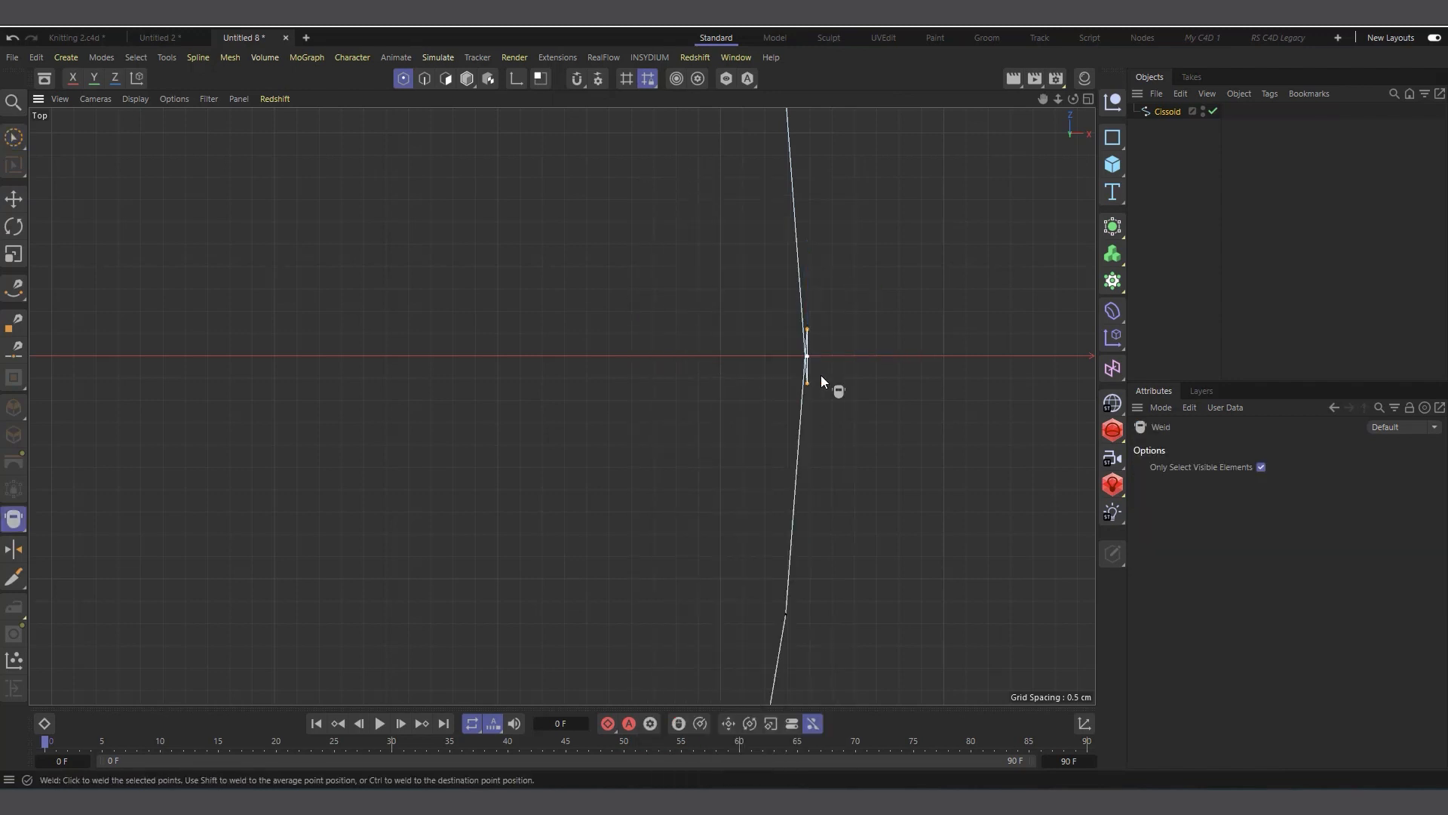
{"action": "scroll", "coordinate": [811, 364], "scroll_direction": "up", "scroll_amount": 3}
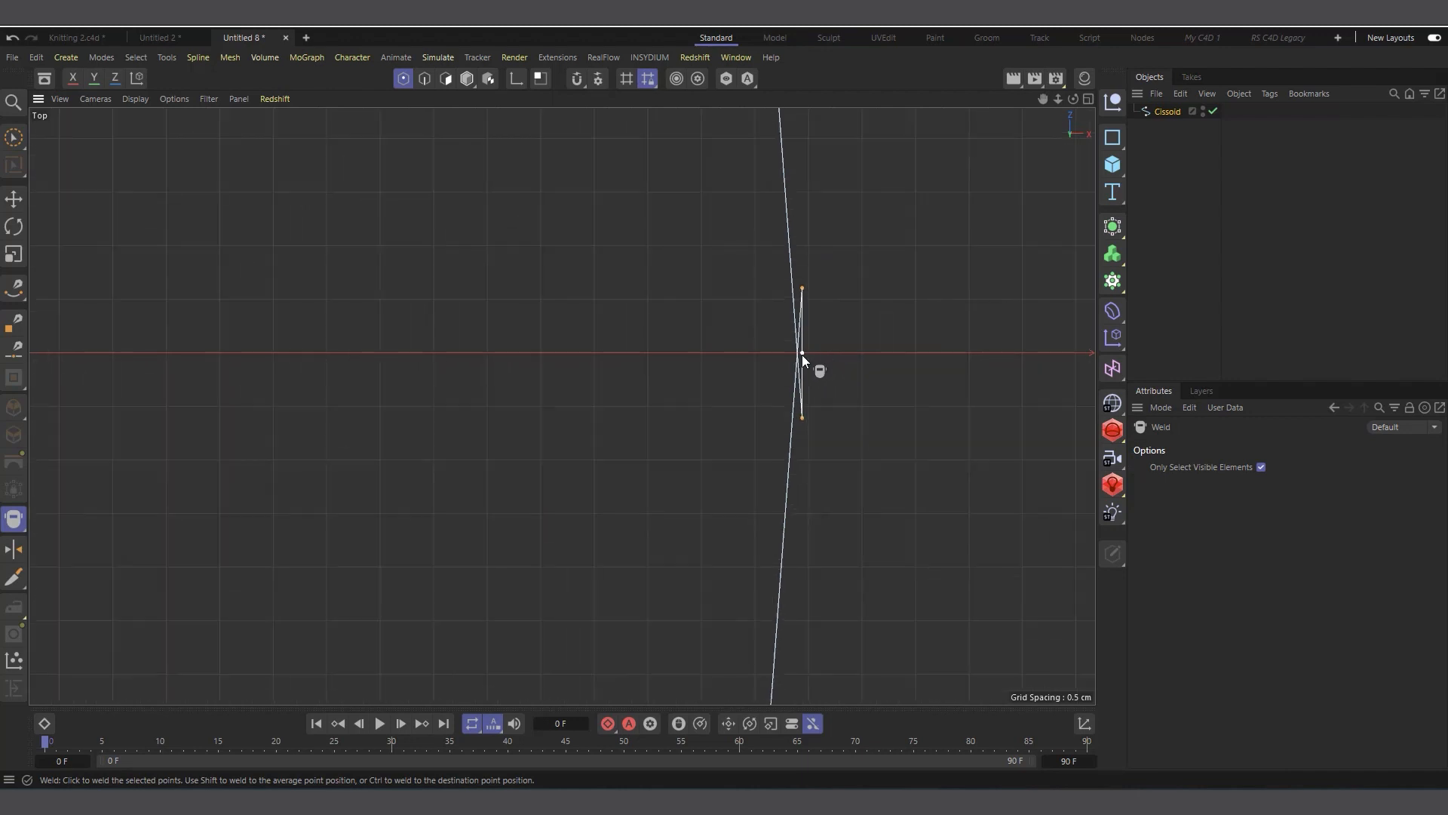
{"action": "left_click", "coordinate": [803, 353]}
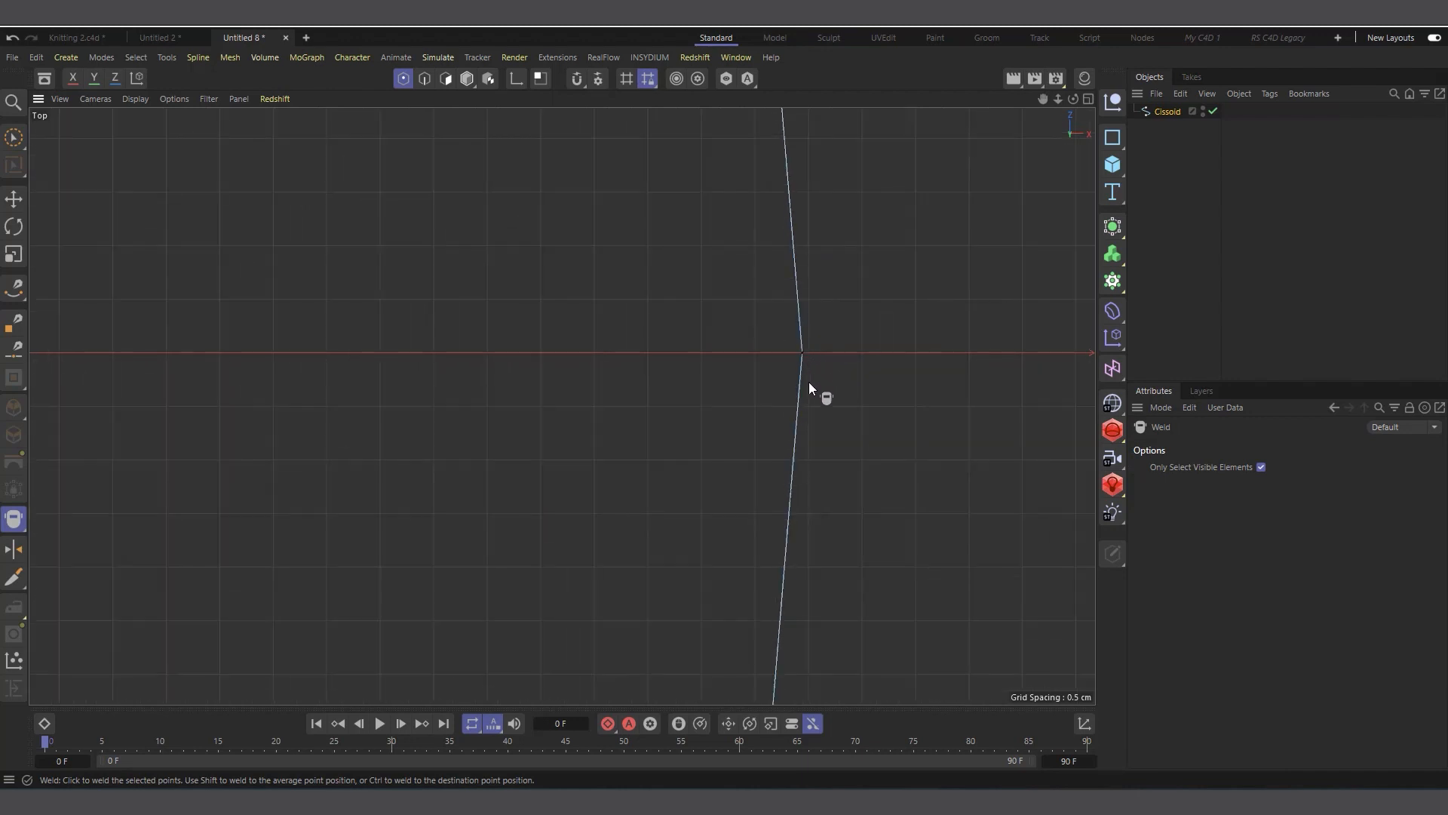
{"action": "scroll", "coordinate": [807, 386], "scroll_direction": "up", "scroll_amount": 3}
{"action": "scroll", "coordinate": [808, 391], "scroll_direction": "down", "scroll_amount": 10}
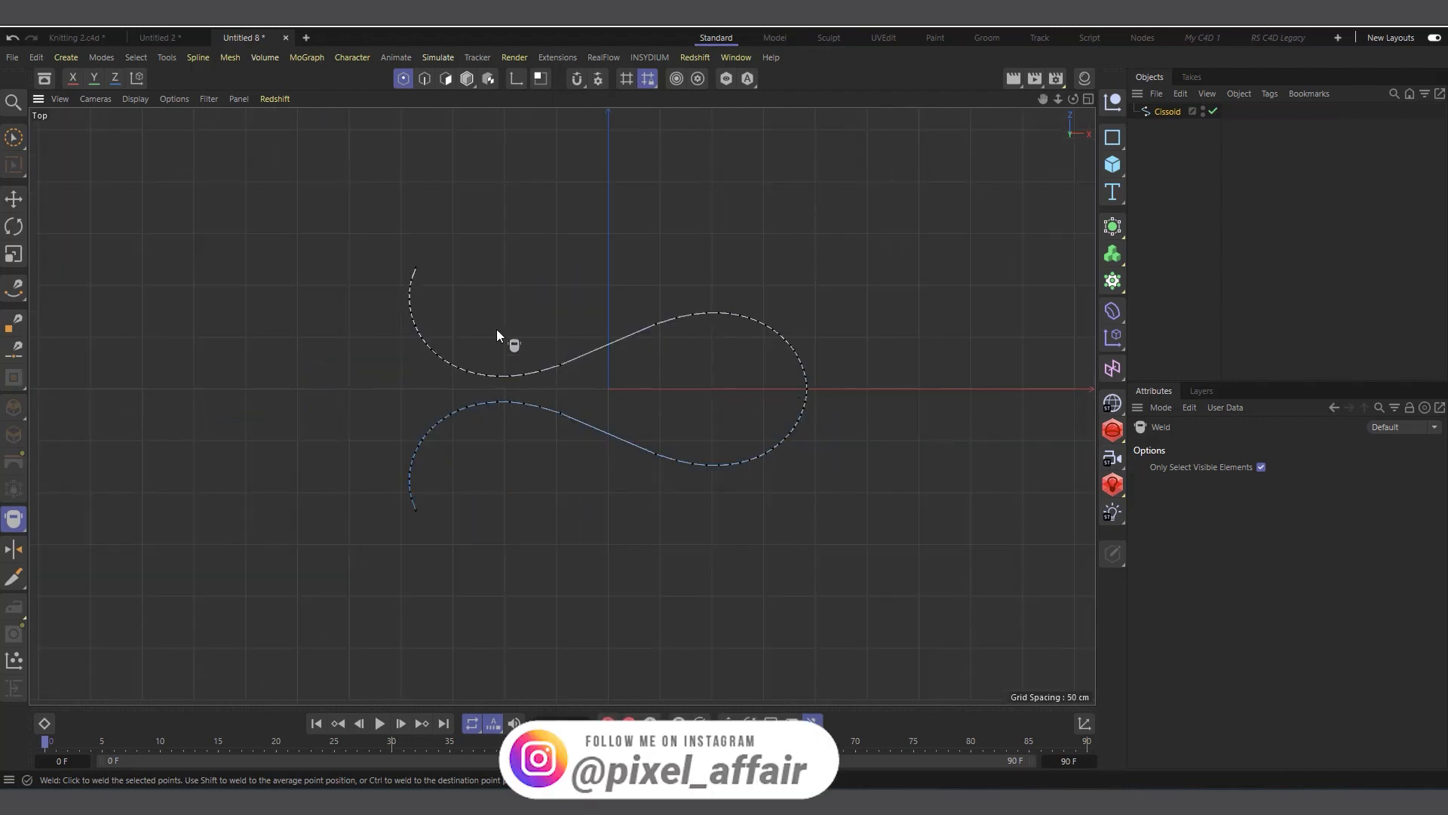
Add a Cloner object and set its mode to Linear.
{"action": "scroll", "coordinate": [461, 430], "scroll_direction": "down", "scroll_amount": 3}
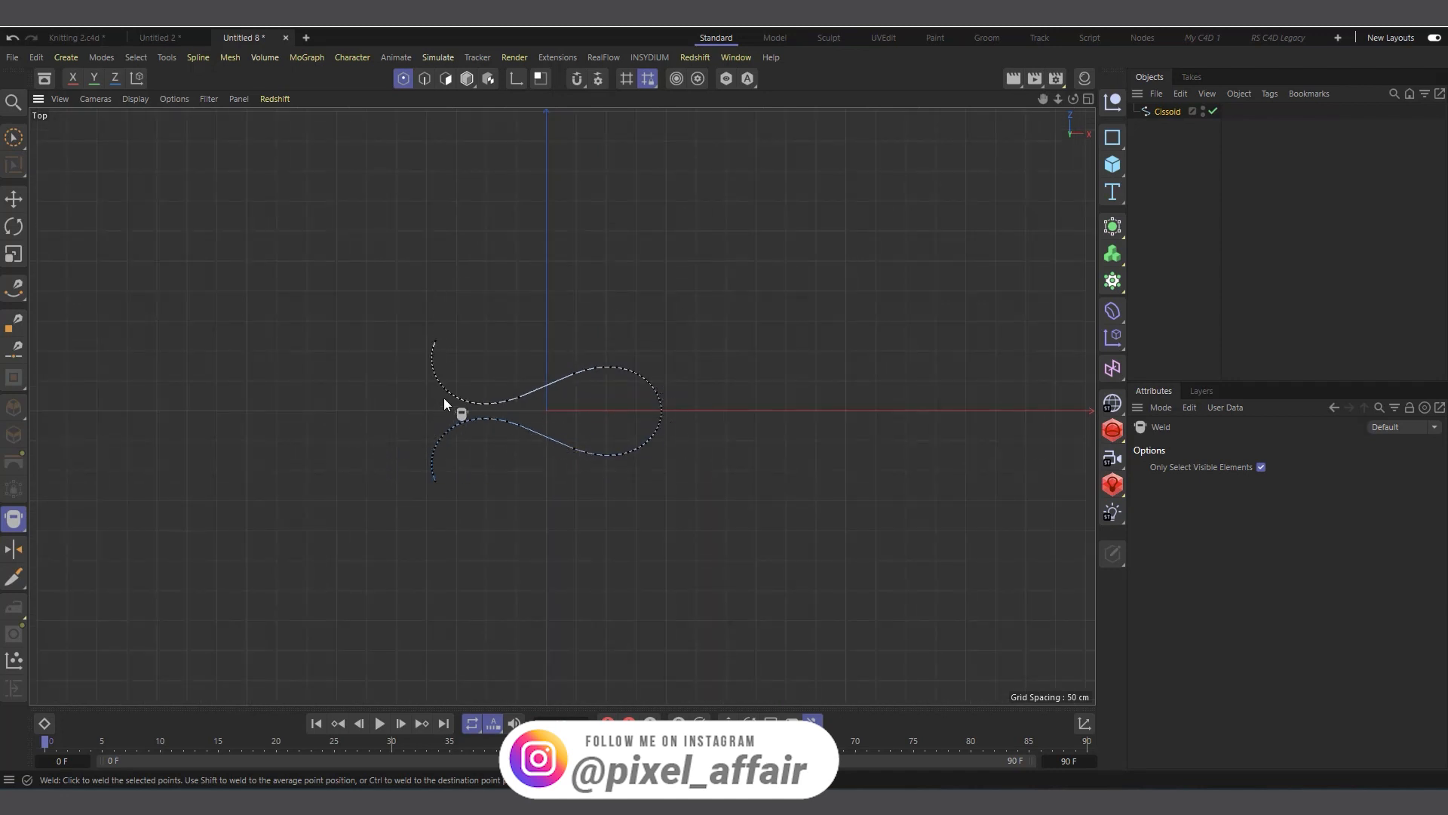
{"action": "left_click", "coordinate": [1113, 280]}
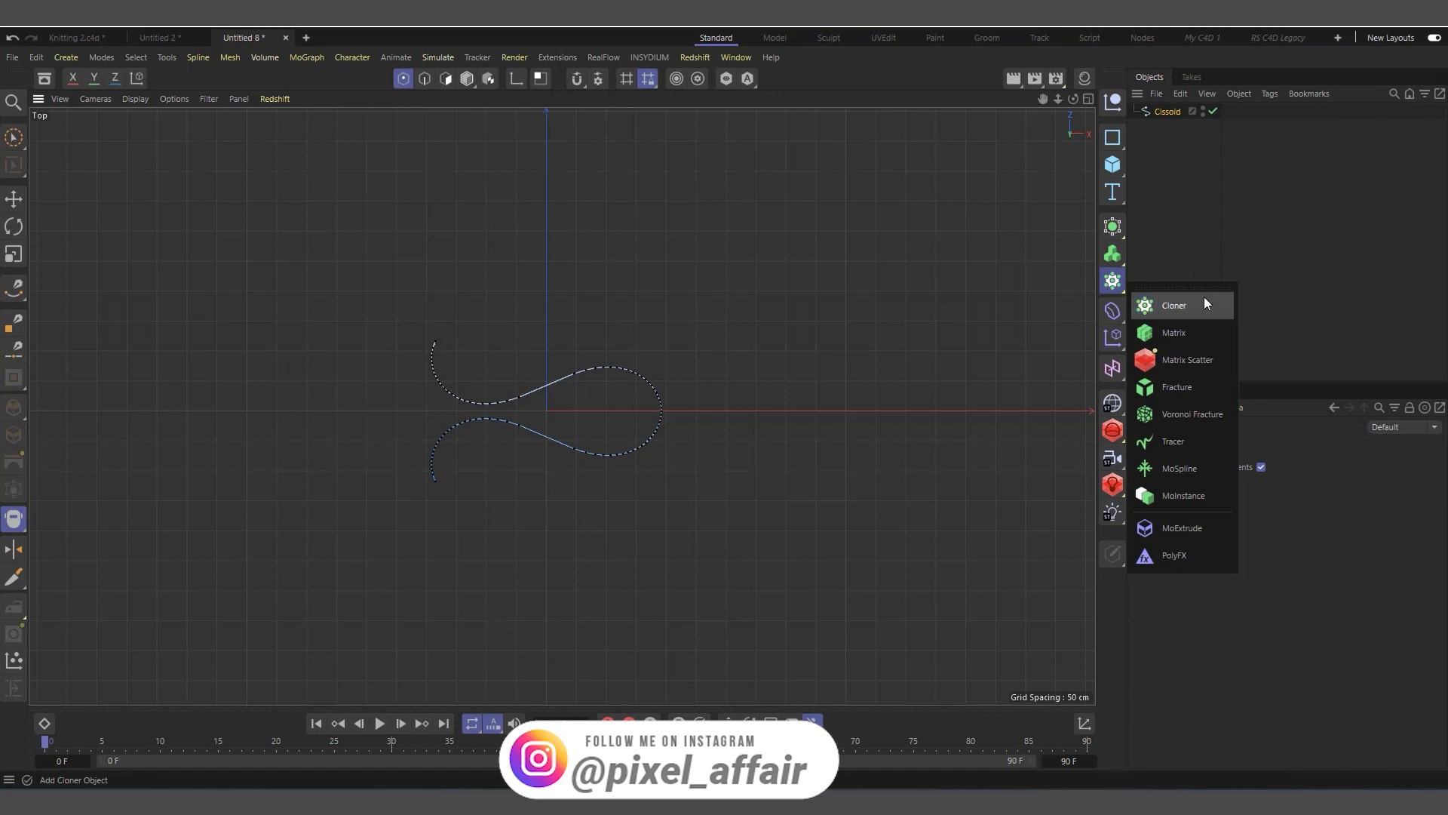
{"action": "left_click", "coordinate": [1170, 315]}
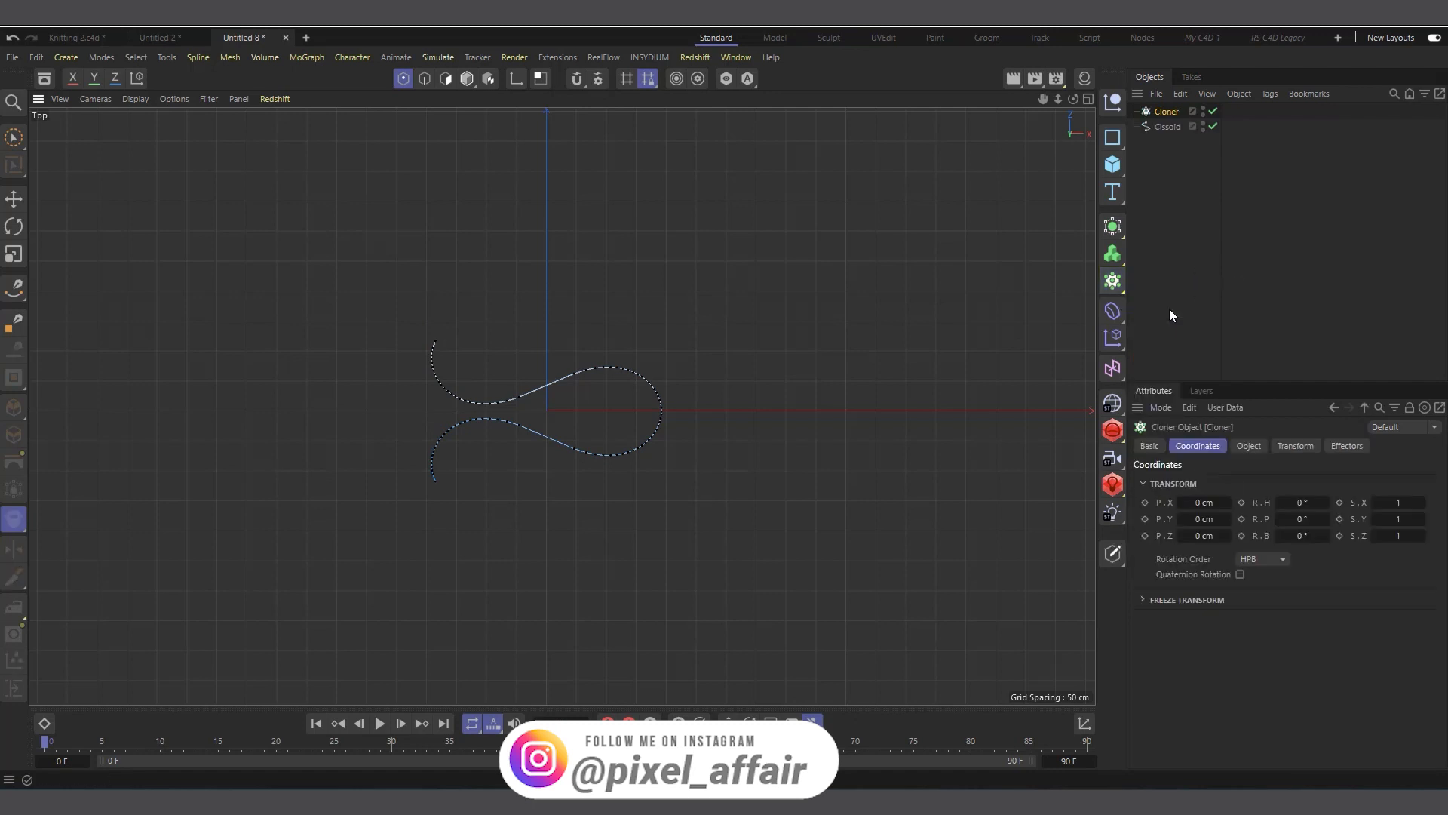
{"action": "left_click", "coordinate": [1250, 447]}
{"action": "left_click", "coordinate": [1250, 483]}
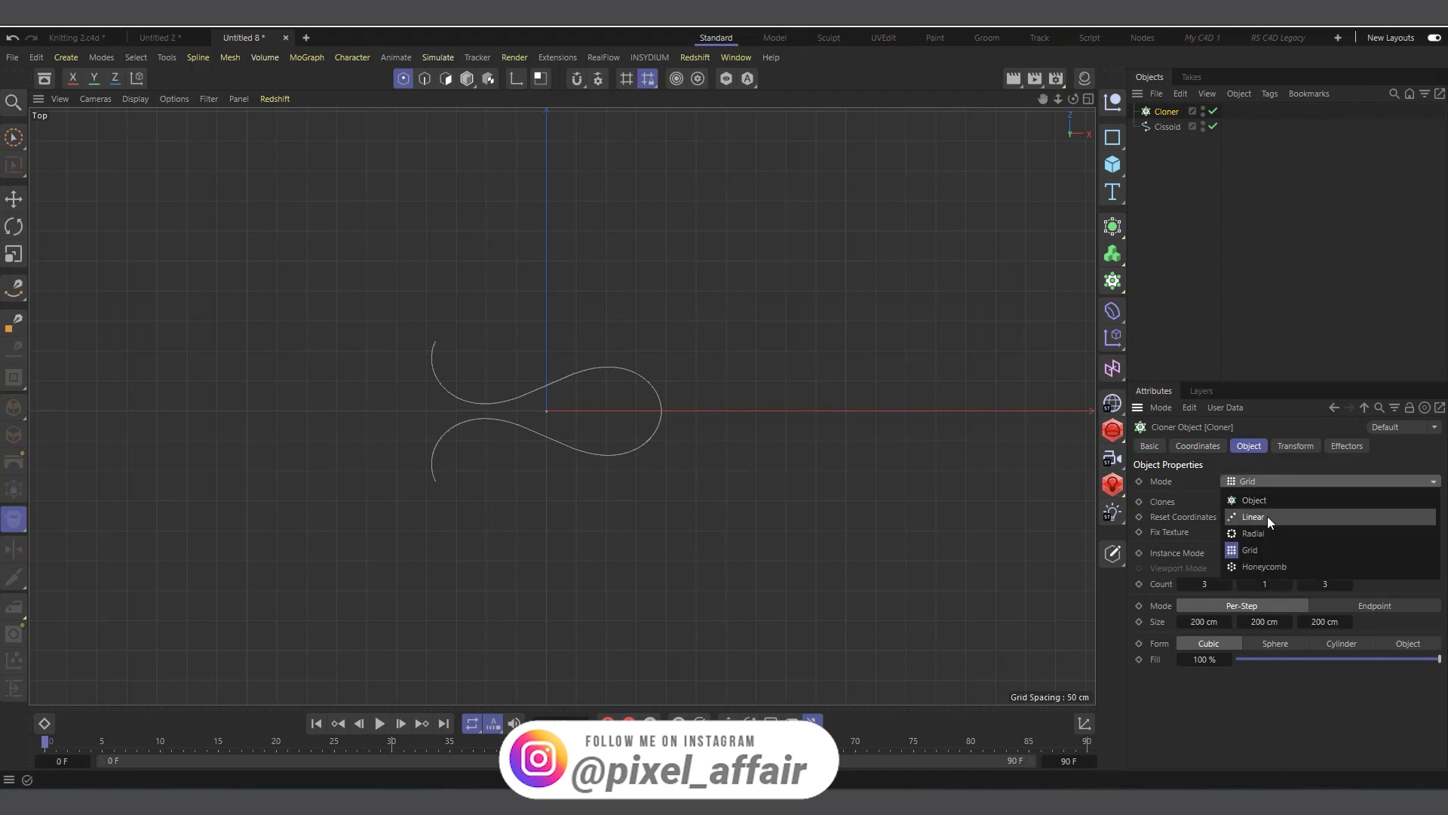
{"action": "left_click", "coordinate": [1267, 518]}
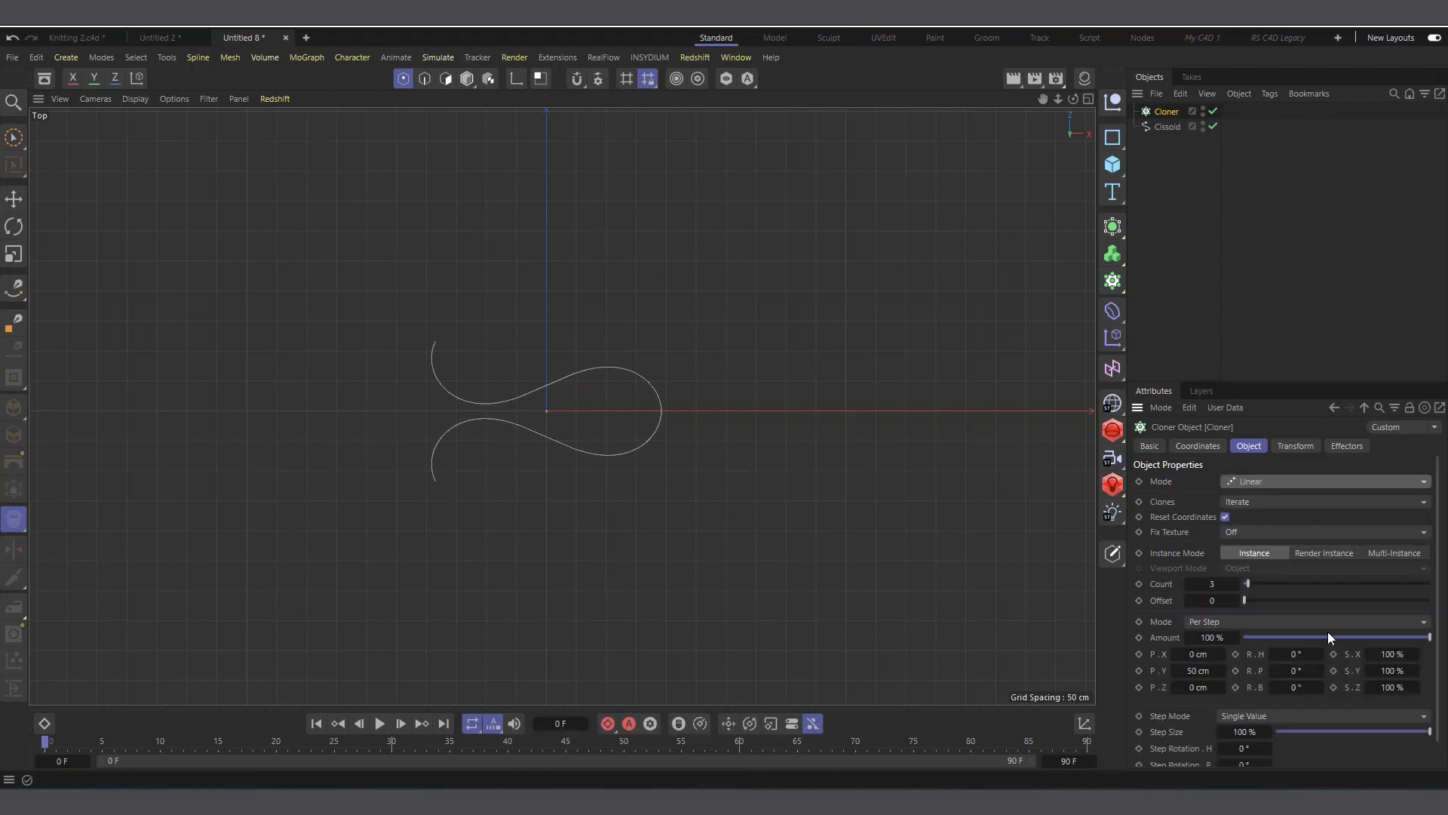
Set the Cloner's per-step offset to 0 cm in Y and 113 cm in Z, and place the Cissoid spline inside it.
{"action": "left_click", "coordinate": [1205, 672]}
{"action": "type", "text": "0"}
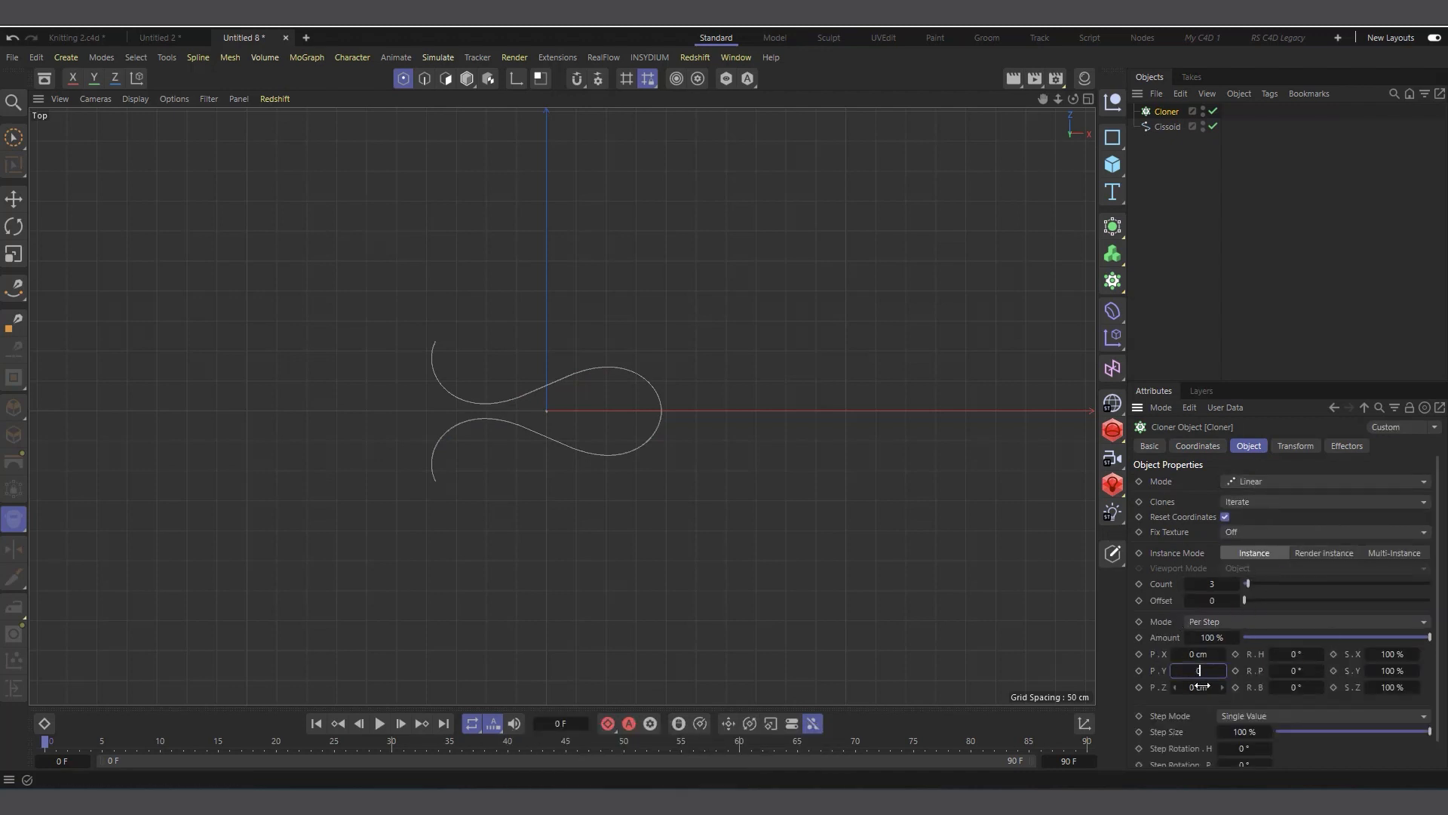
{"action": "left_click_drag", "start_coordinate": [1194, 689], "coordinate": [1205, 689]}
{"action": "left_click_drag", "start_coordinate": [1161, 126], "coordinate": [1173, 110]}
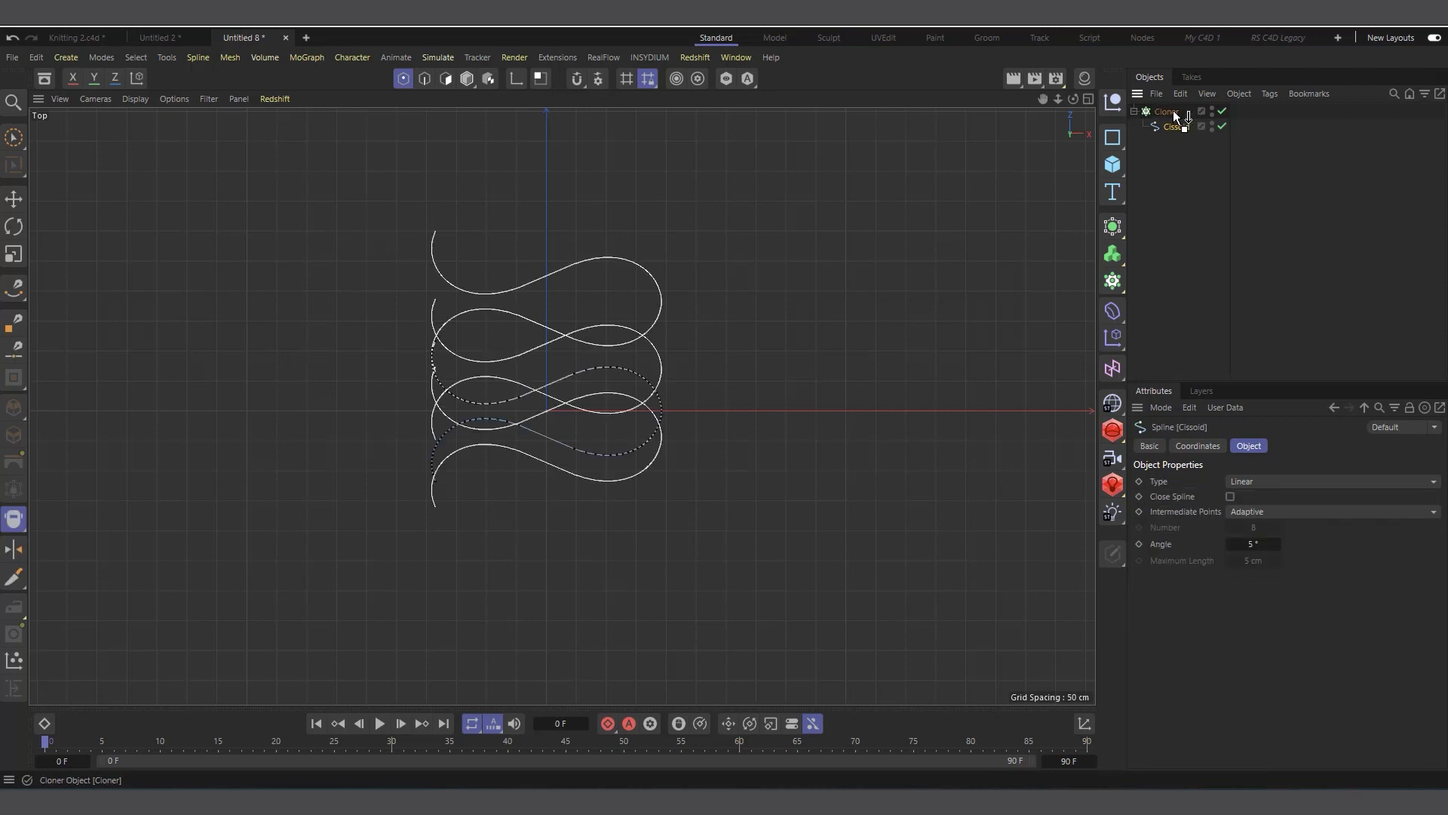
Raise the Cloner's per-step Z offset to 227 cm, and reduce it to 180 cm so the neighbouring loops' open ends overlap.
{"action": "left_click", "coordinate": [1168, 112]}
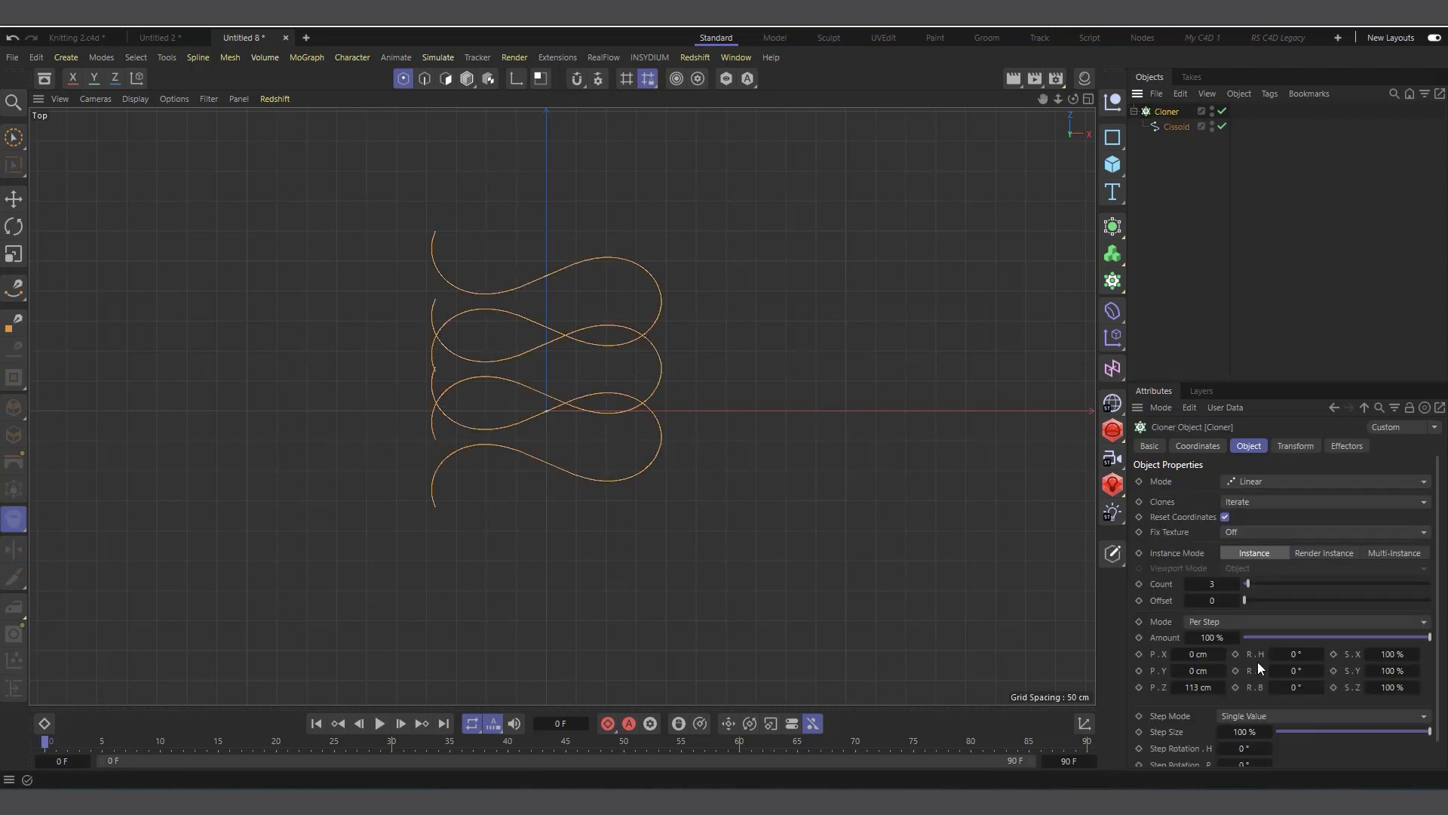
{"action": "left_click_drag", "start_coordinate": [1203, 693], "coordinate": [1289, 693]}
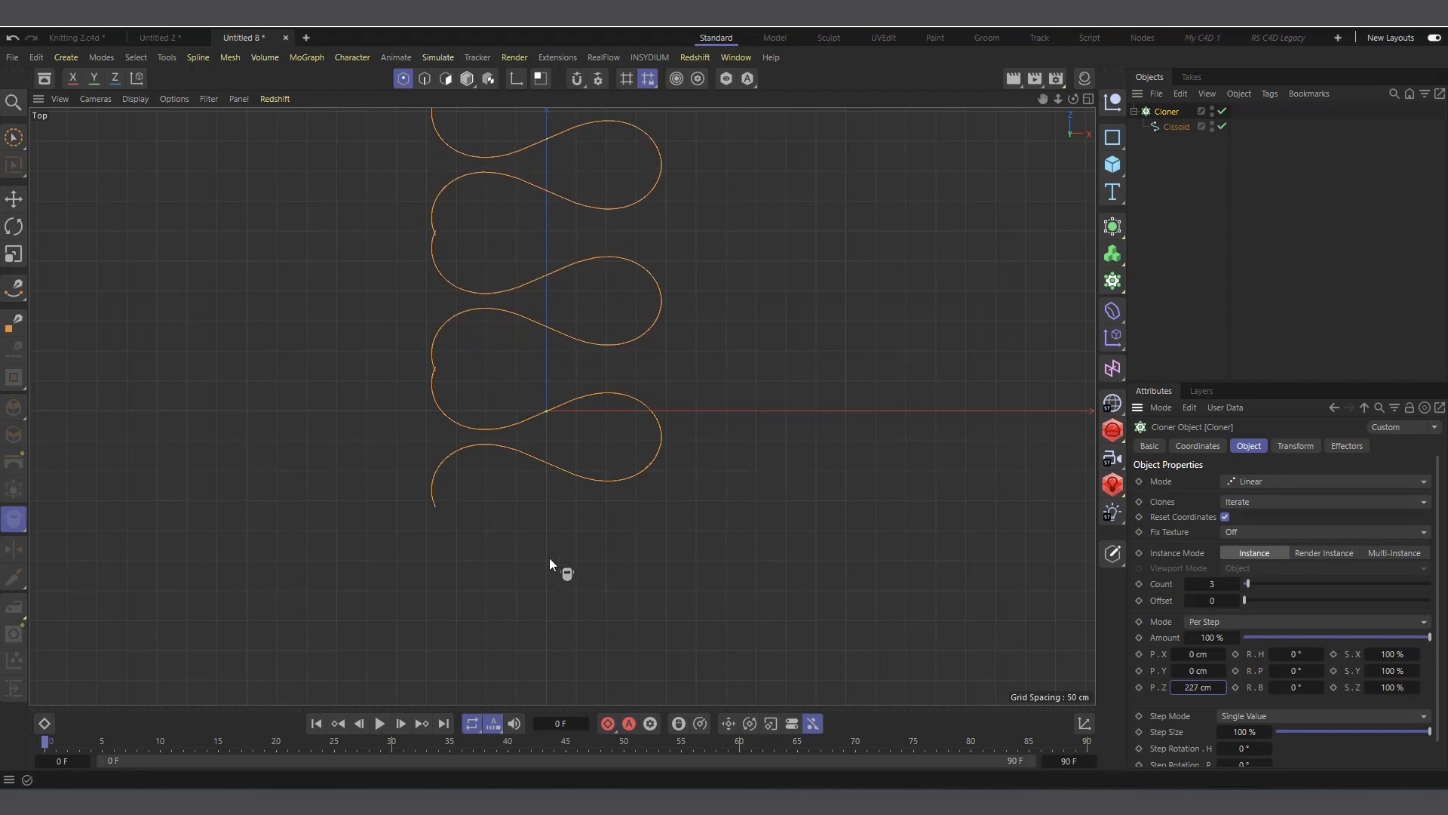
{"action": "scroll", "coordinate": [501, 234], "scroll_direction": "up", "scroll_amount": 10}
{"action": "scroll", "coordinate": [343, 377], "scroll_direction": "down", "scroll_amount": 4}
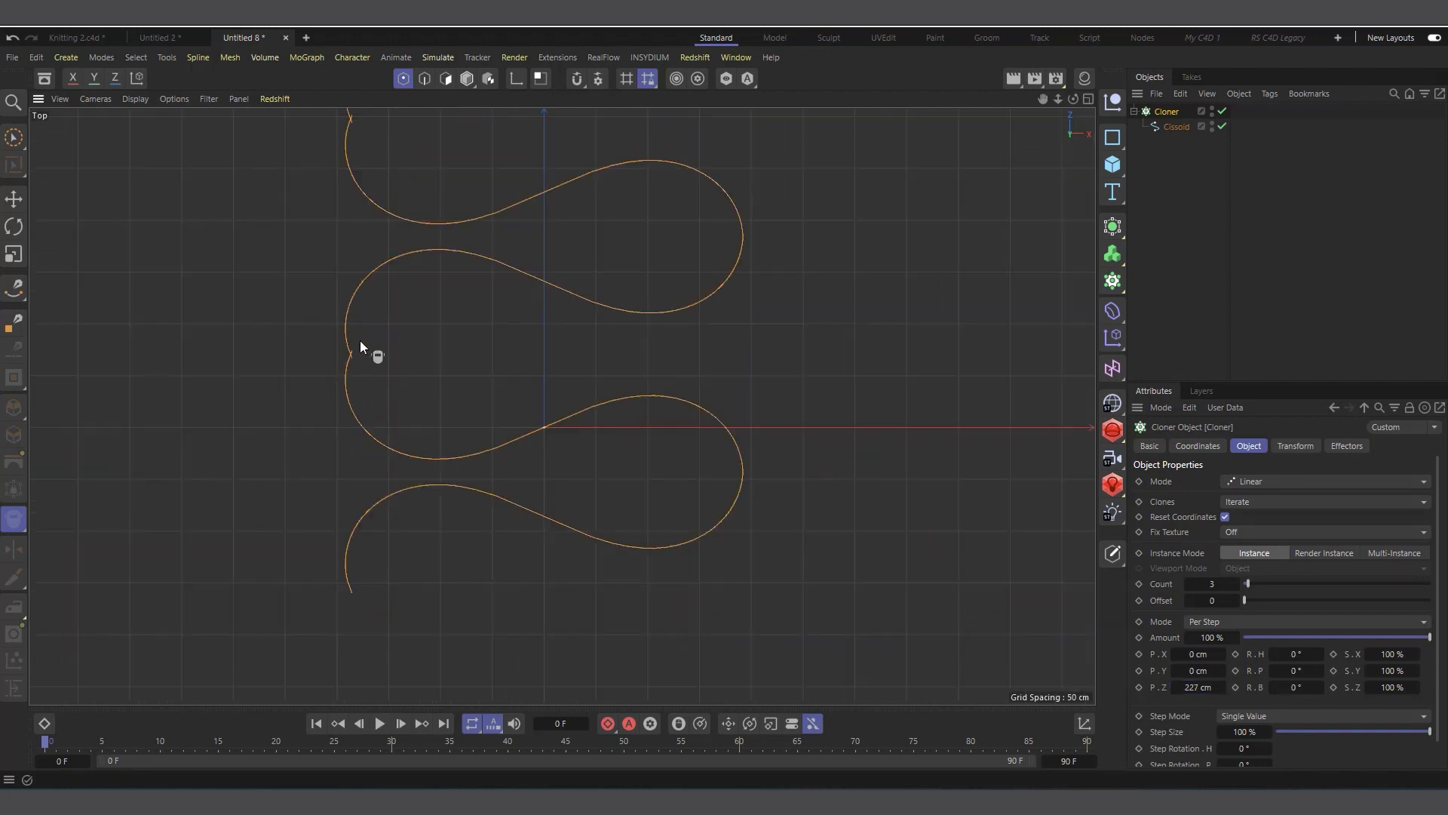
{"action": "scroll", "coordinate": [360, 341], "scroll_direction": "up", "scroll_amount": 3}
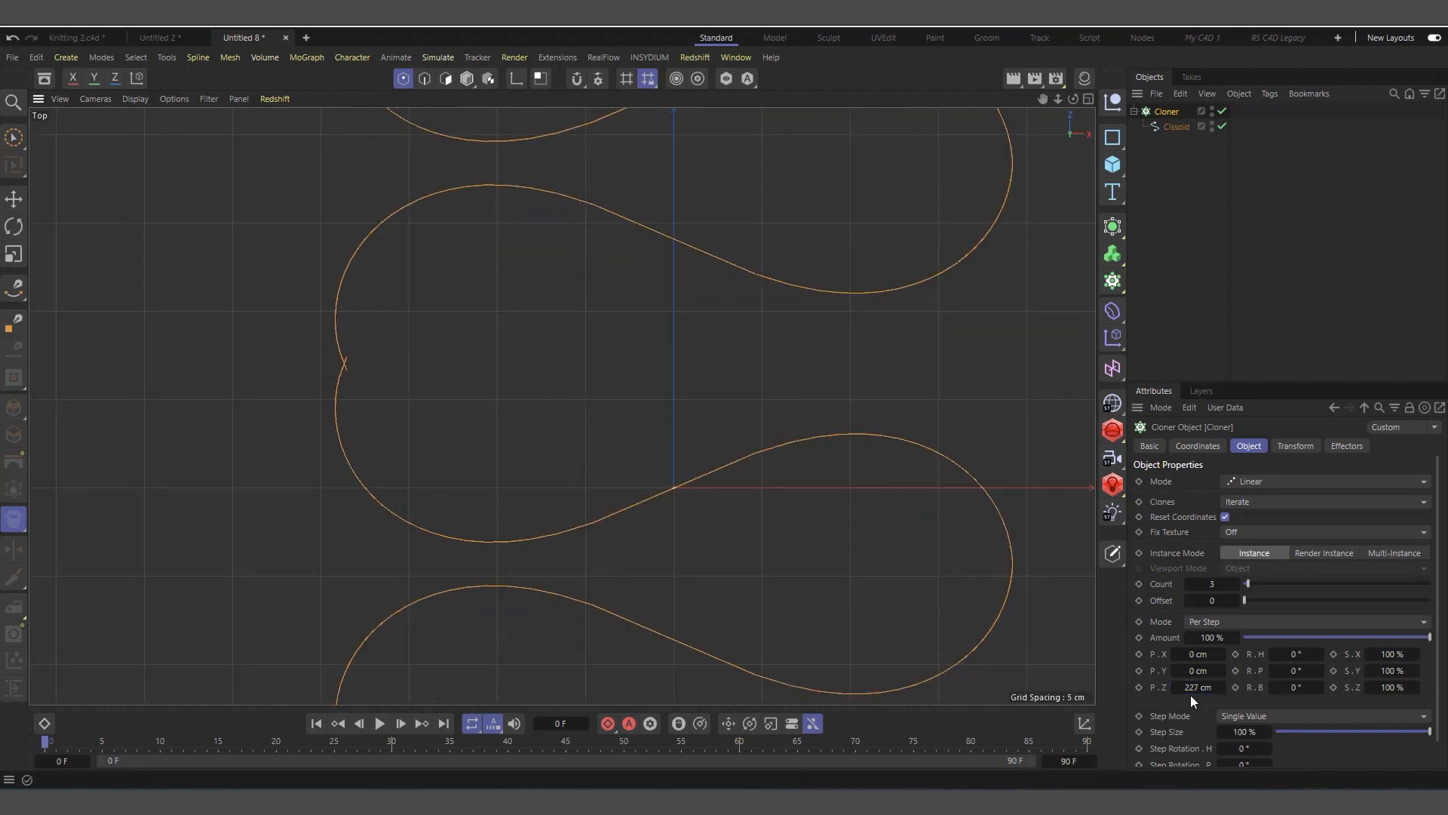
{"action": "left_click_drag", "start_coordinate": [1192, 688], "coordinate": [1156, 688]}
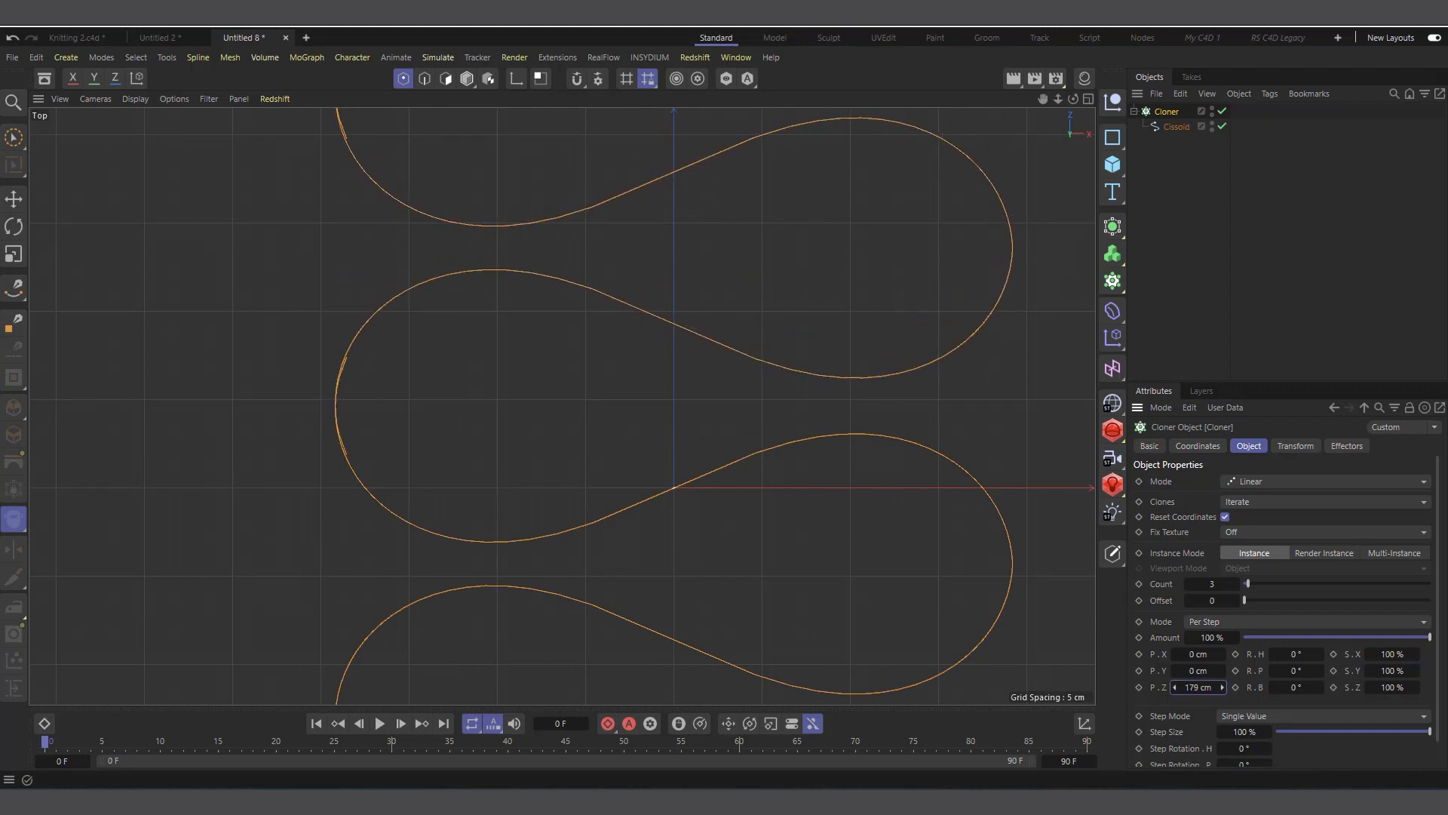
{"action": "left_click", "coordinate": [1222, 688]}
{"action": "scroll", "coordinate": [324, 431], "scroll_direction": "up", "scroll_amount": 8}
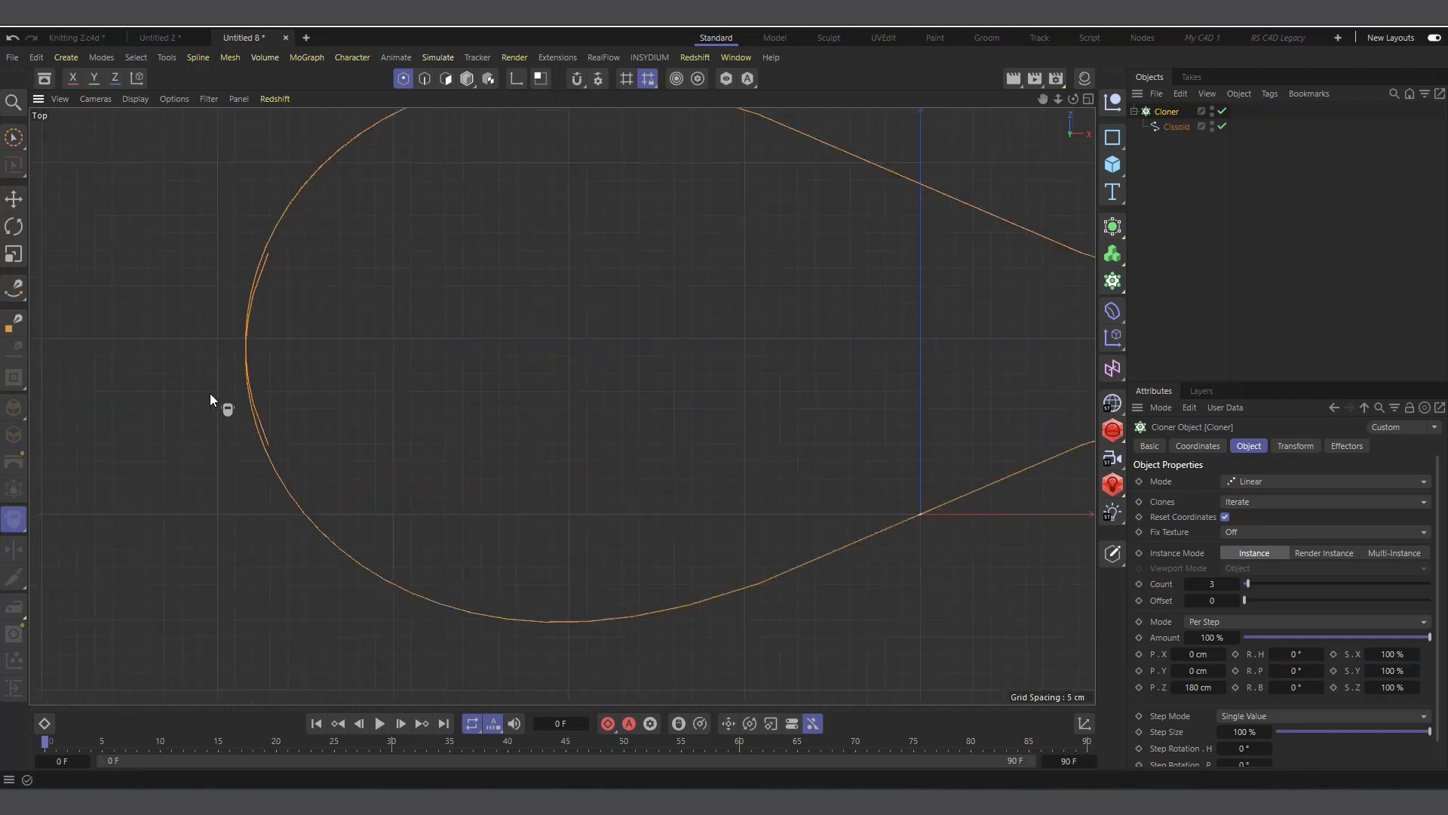
{"action": "scroll", "coordinate": [306, 369], "scroll_direction": "down", "scroll_amount": 2}
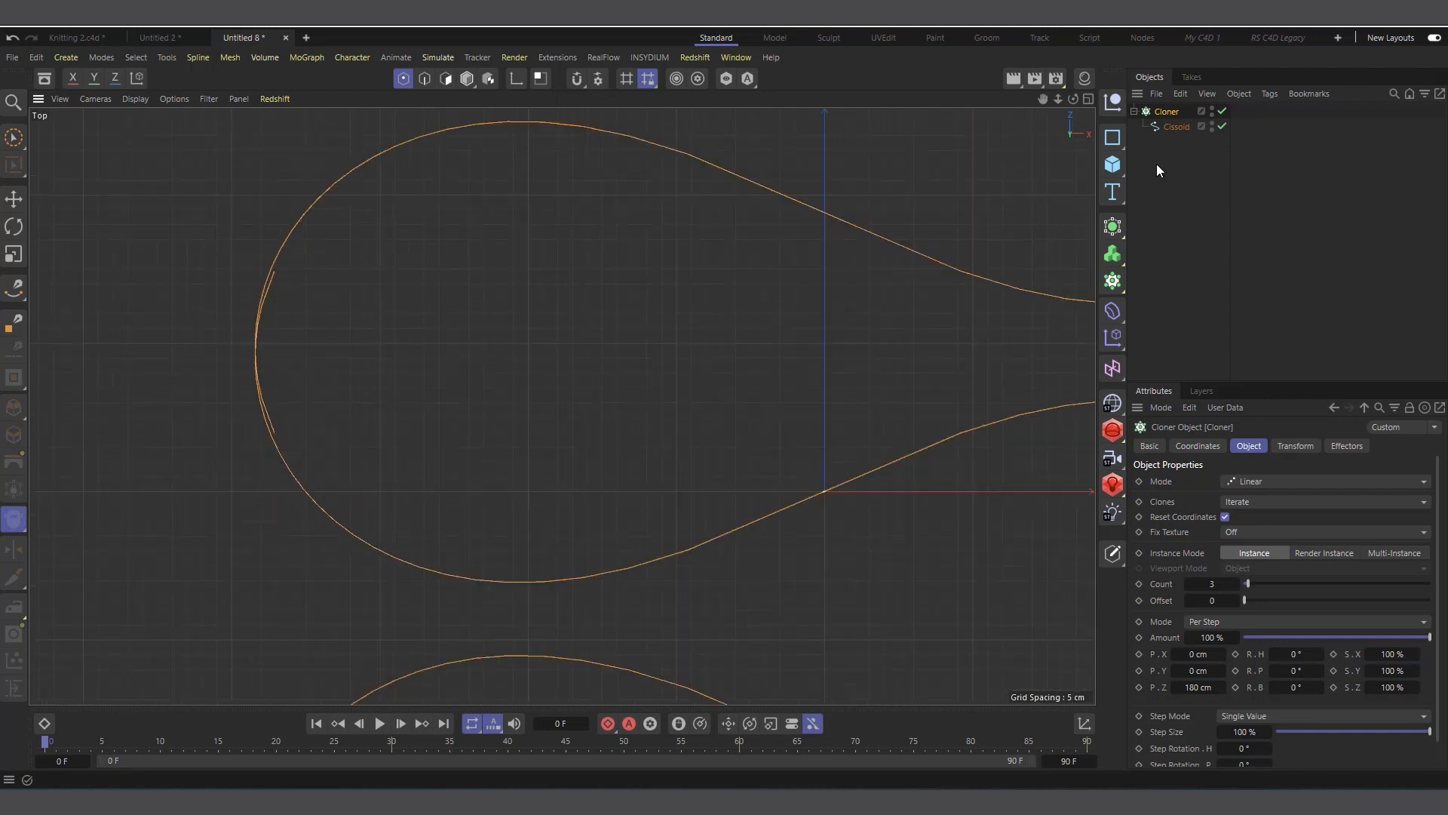
Using Live Selection, delete the Cissoid spline's outermost points at the open end above the X axis.
{"action": "left_click", "coordinate": [1178, 126]}
{"action": "scroll", "coordinate": [318, 377], "scroll_direction": "down", "scroll_amount": 1}
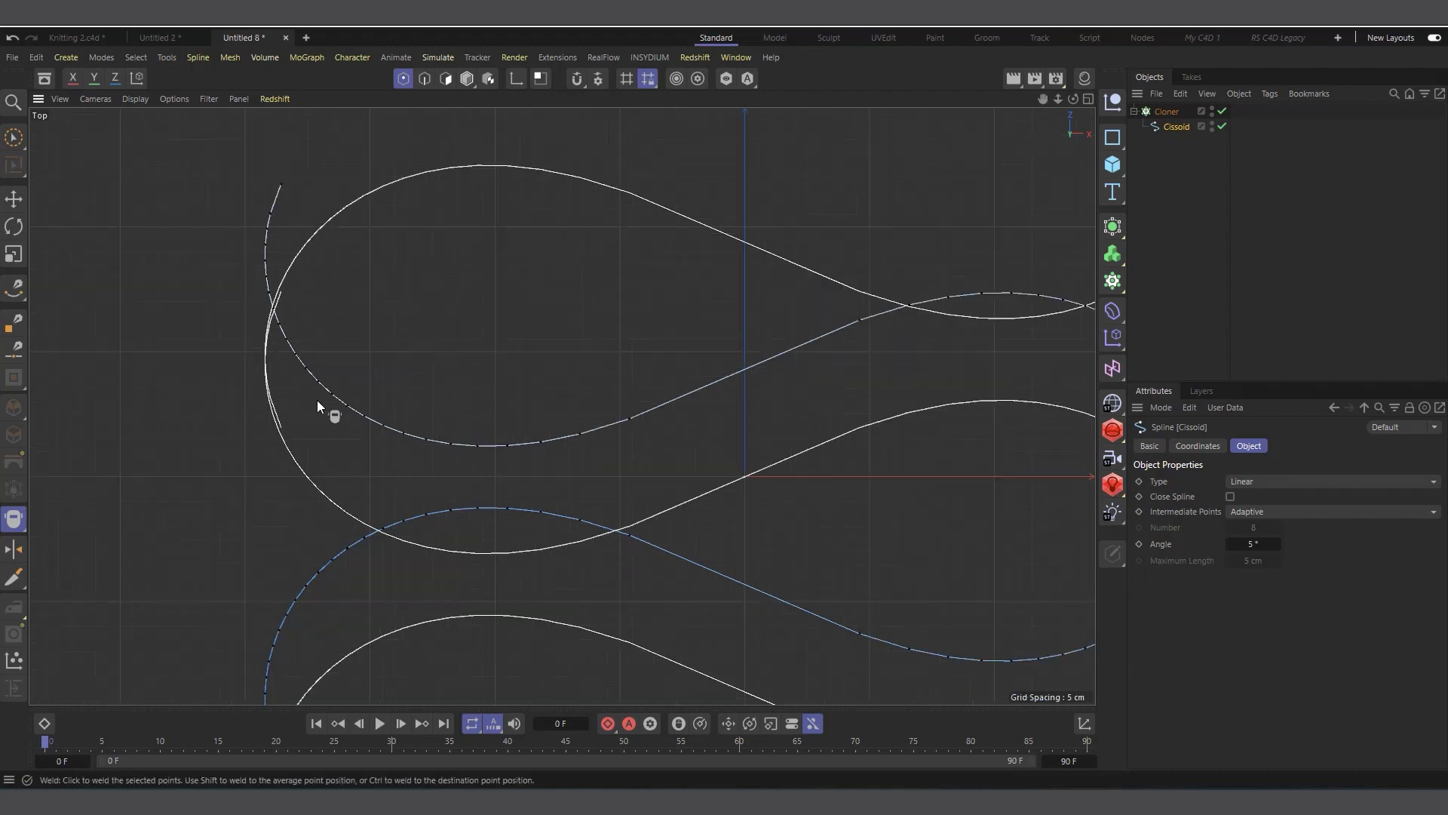
{"action": "scroll", "coordinate": [317, 406], "scroll_direction": "down", "scroll_amount": 2}
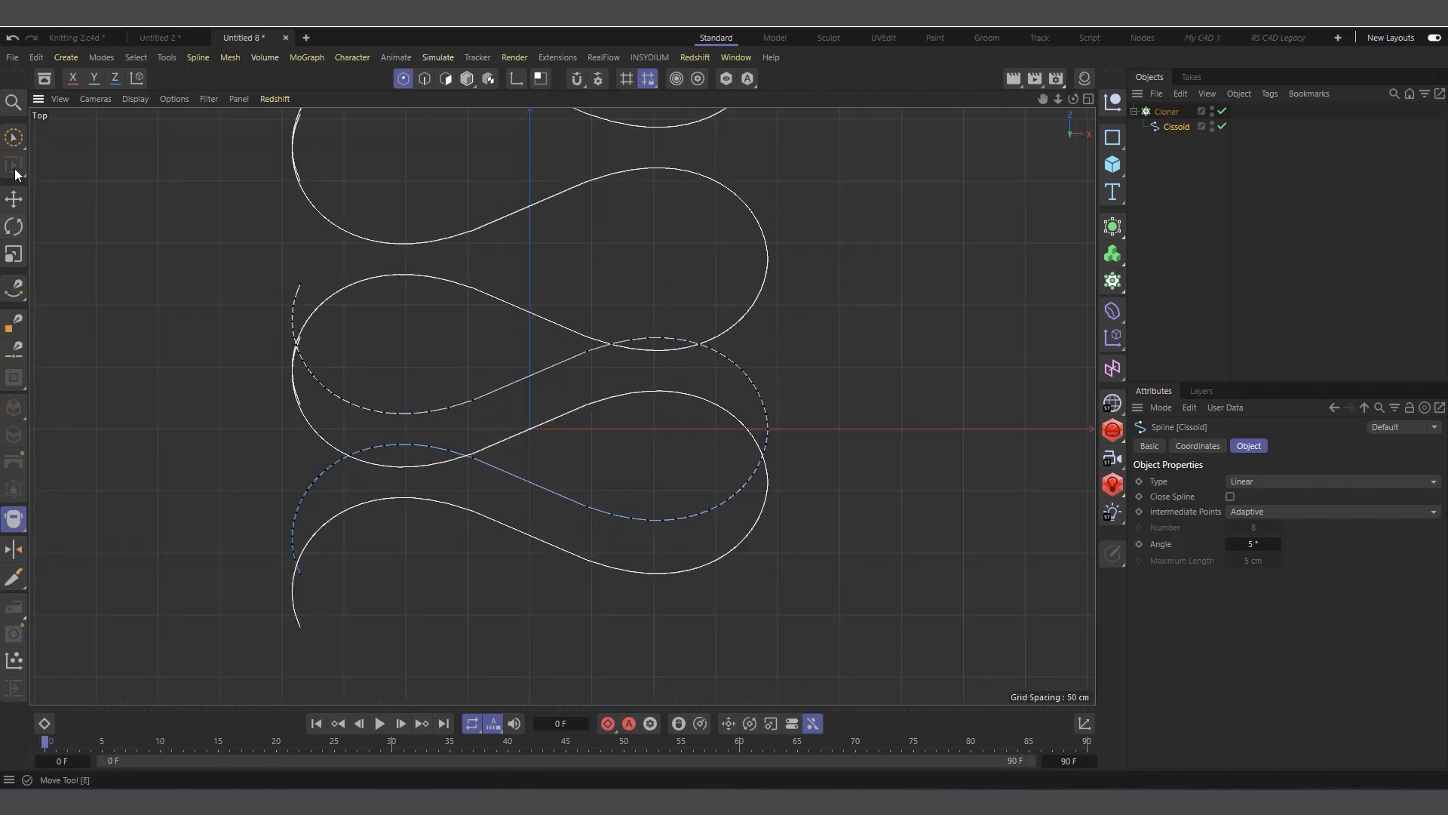
{"action": "left_click", "coordinate": [13, 137]}
{"action": "scroll", "coordinate": [255, 324], "scroll_direction": "up", "scroll_amount": 2}
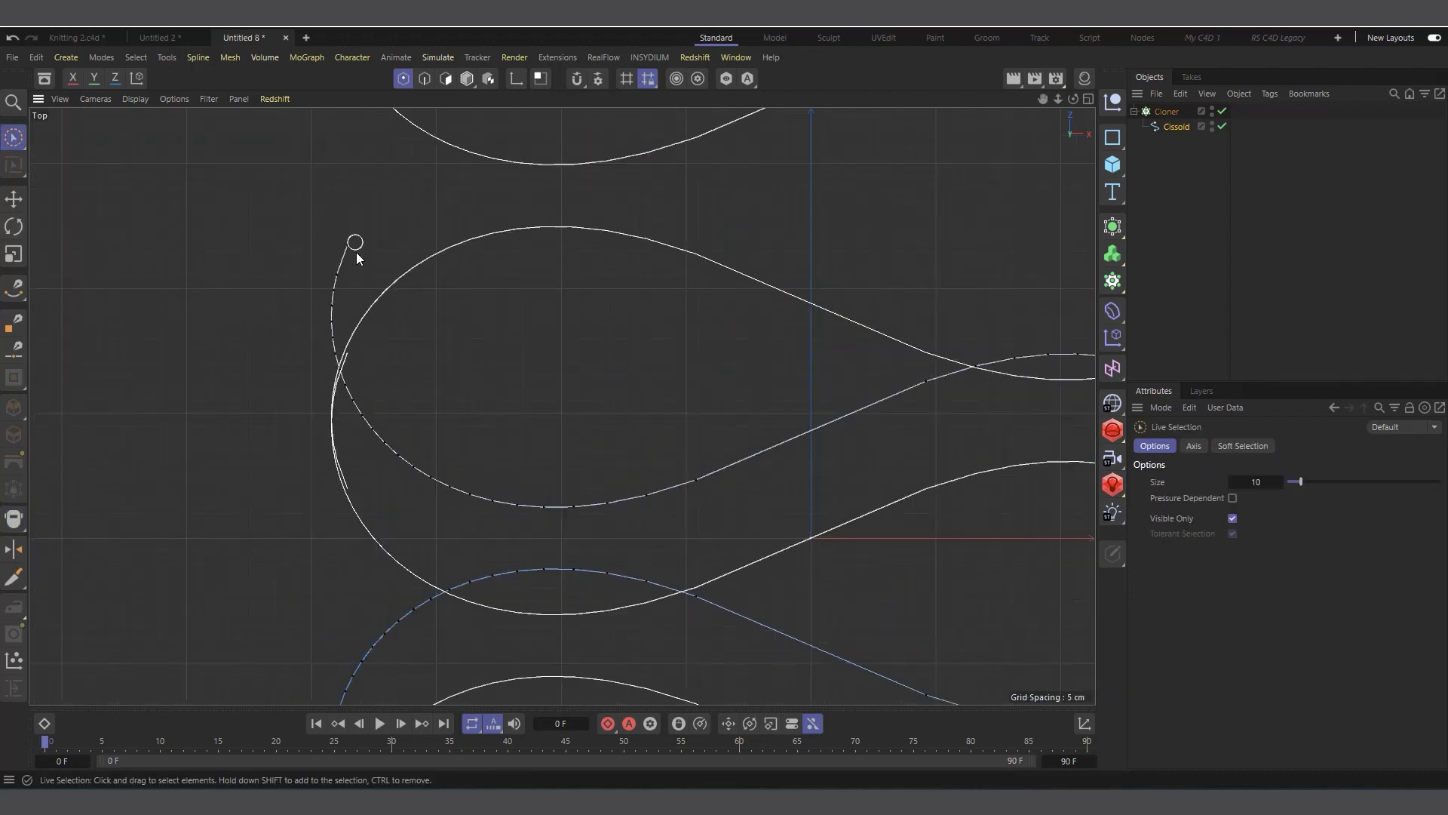
{"action": "scroll", "coordinate": [351, 311], "scroll_direction": "up", "scroll_amount": 1}
{"action": "left_click", "coordinate": [348, 231]}
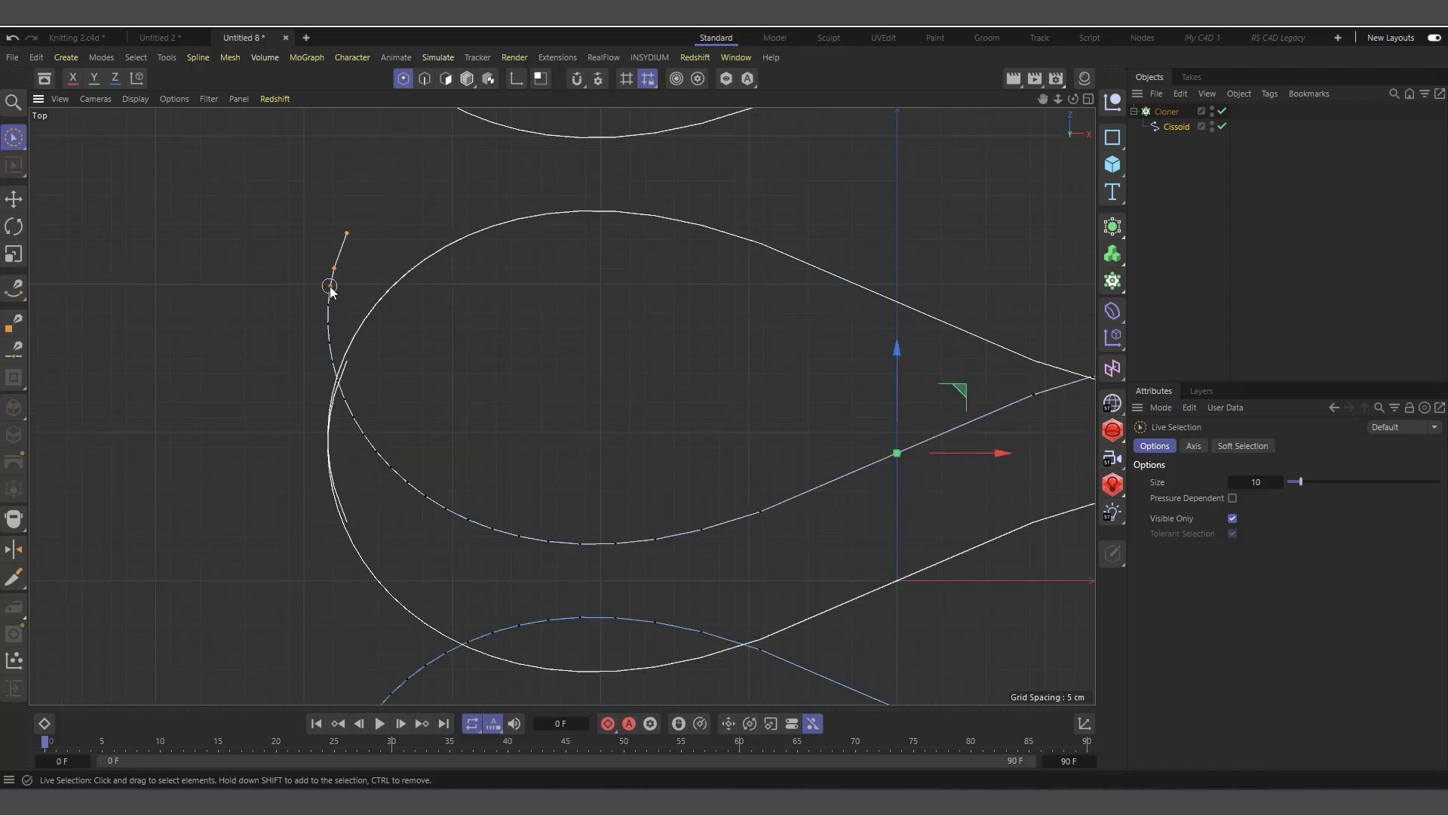
{"action": "key", "text": "Delete"}
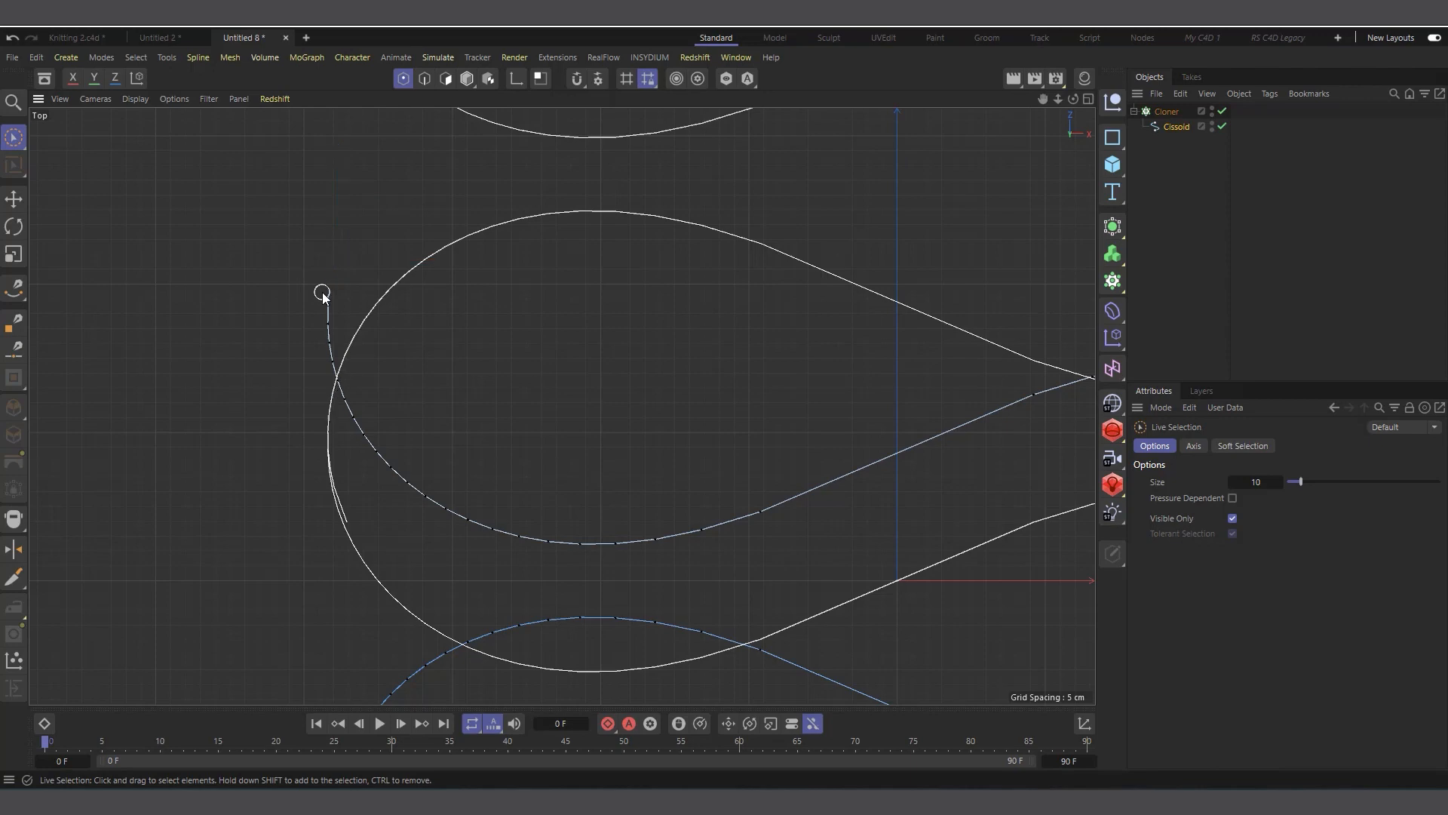
Delete the matching outermost points at the Cissoid spline's open end below the X axis.
{"action": "scroll", "coordinate": [330, 313], "scroll_direction": "down", "scroll_amount": 3}
{"action": "scroll", "coordinate": [433, 340], "scroll_direction": "up", "scroll_amount": 6}
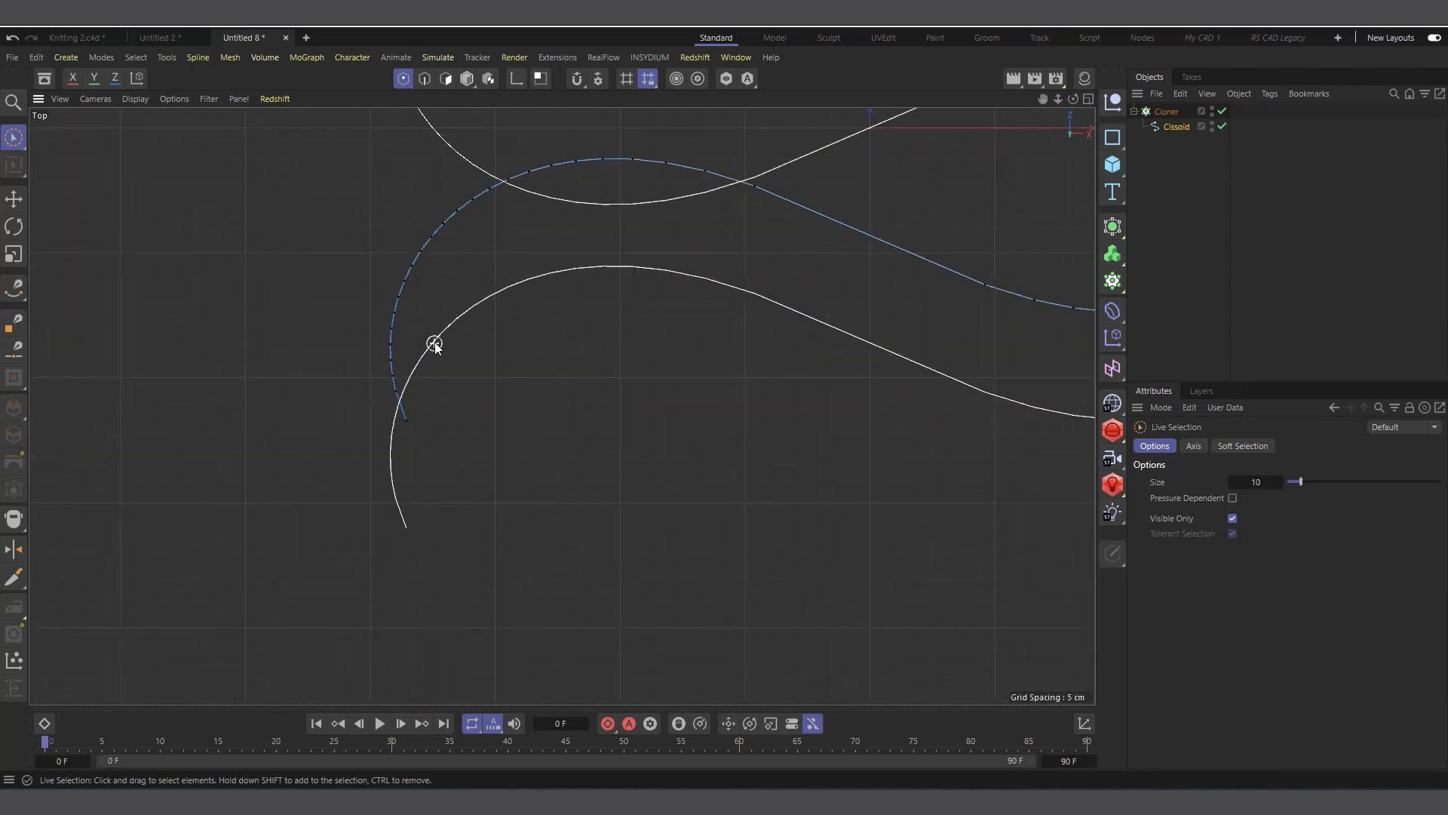
{"action": "left_click_drag", "start_coordinate": [394, 453], "coordinate": [381, 388]}
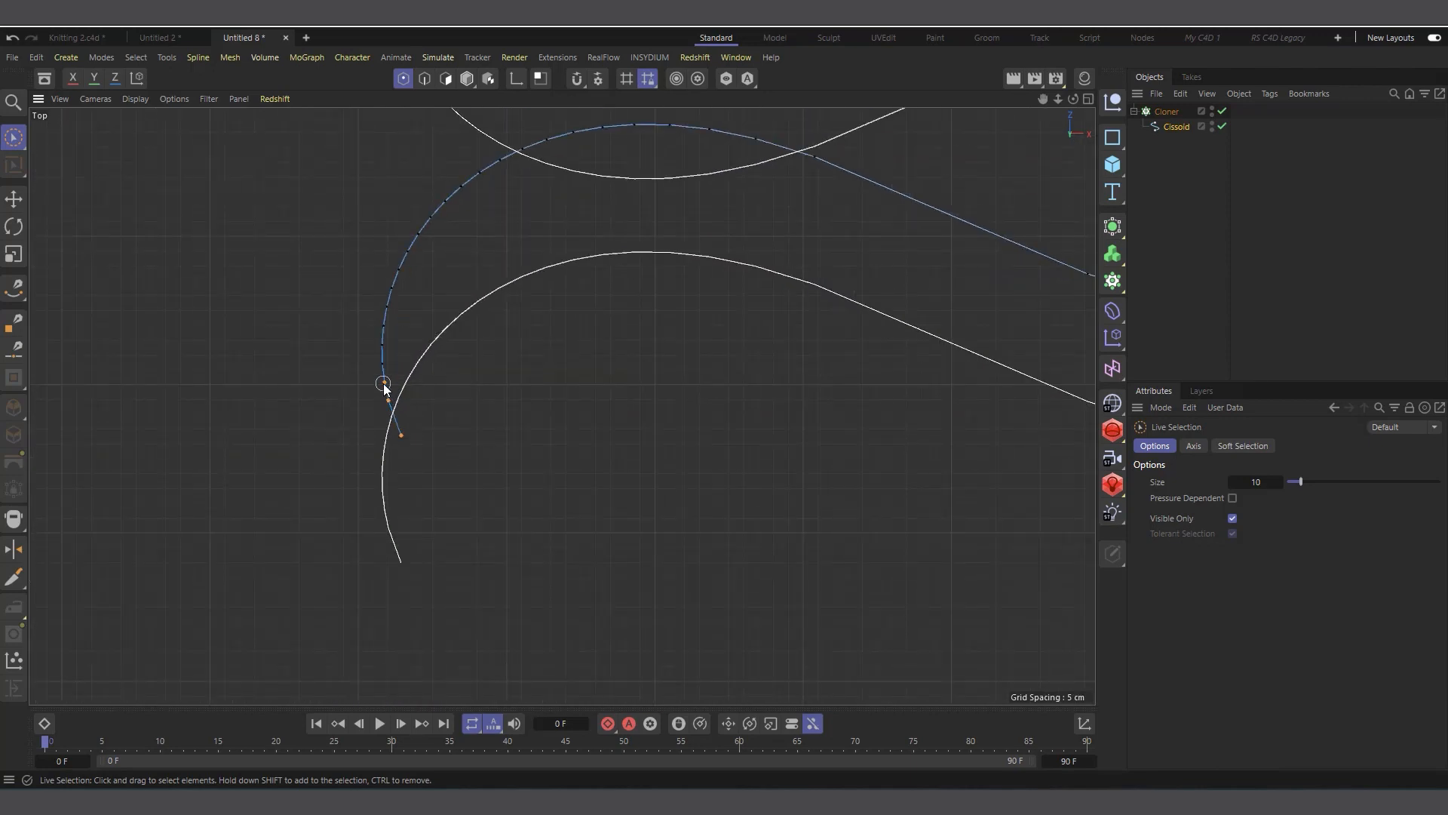
{"action": "key", "text": "Delete"}
Examine up close how the open ends of neighbouring clones overlap at the seam.
{"action": "scroll", "coordinate": [310, 540], "scroll_direction": "down", "scroll_amount": 4}
{"action": "scroll", "coordinate": [371, 475], "scroll_direction": "up", "scroll_amount": 6}
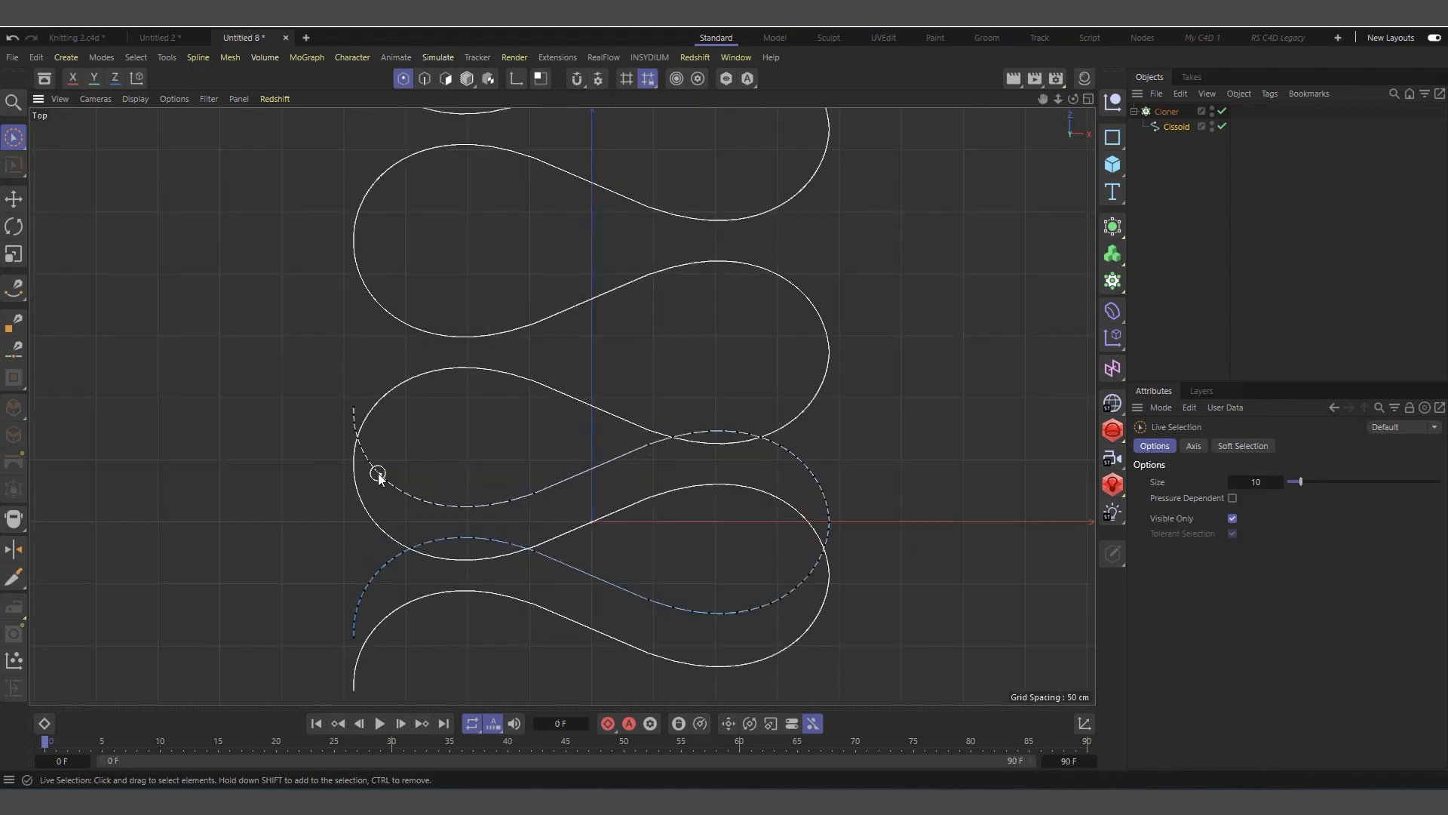
{"action": "scroll", "coordinate": [319, 512], "scroll_direction": "up", "scroll_amount": 8}
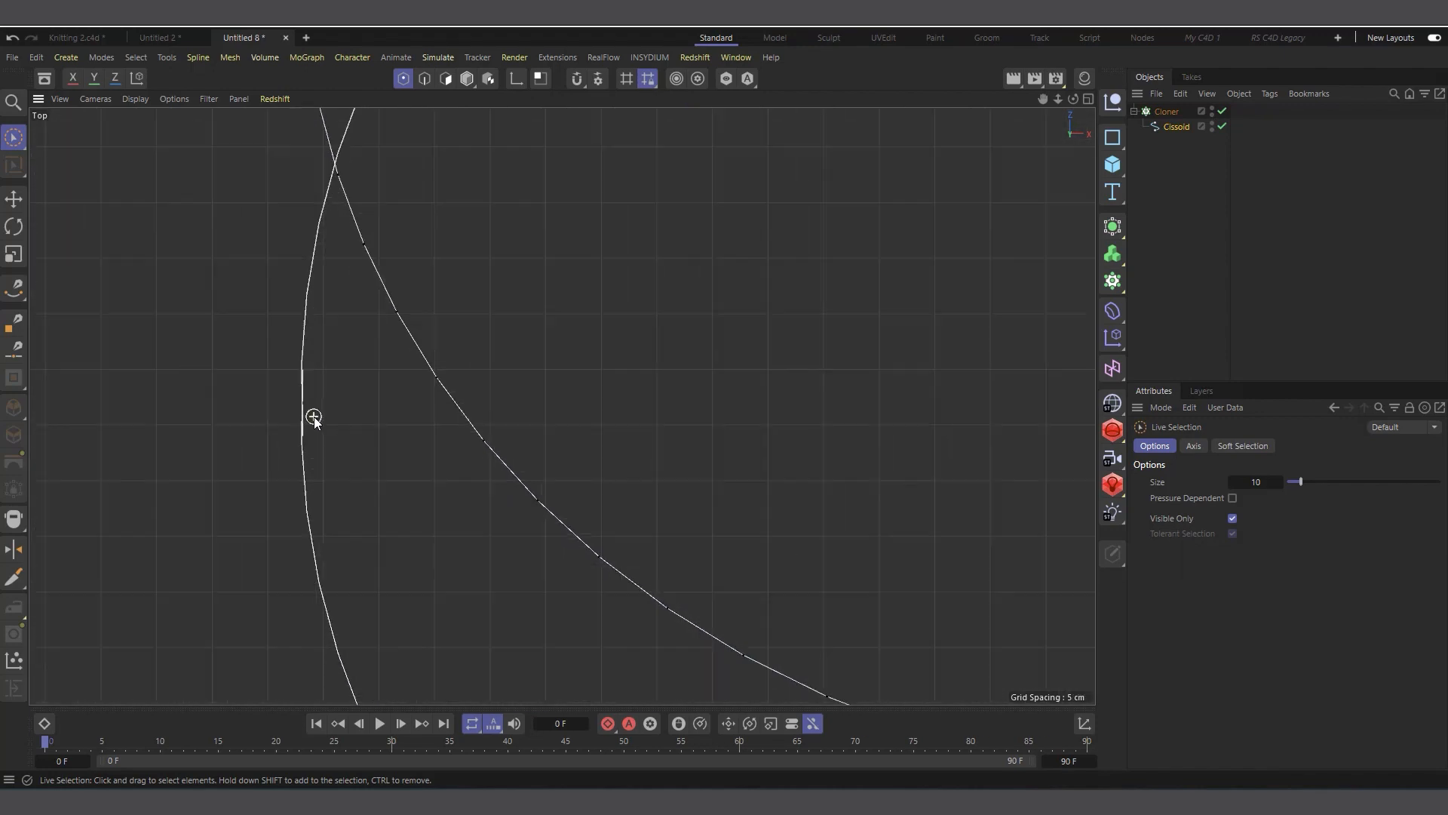
{"action": "scroll", "coordinate": [312, 422], "scroll_direction": "up", "scroll_amount": 2}
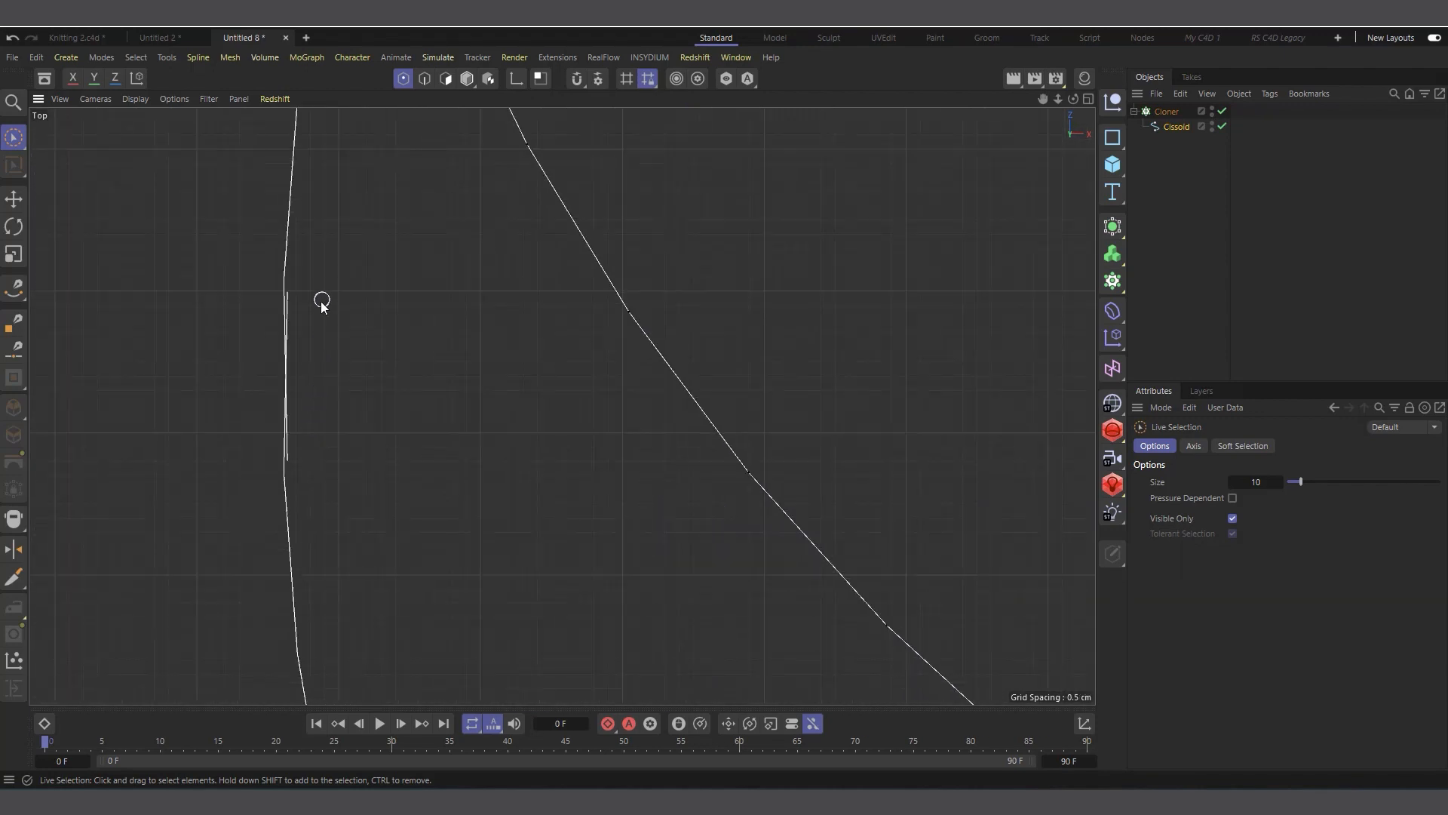
{"action": "scroll", "coordinate": [309, 355], "scroll_direction": "up", "scroll_amount": 1}
{"action": "scroll", "coordinate": [305, 384], "scroll_direction": "down", "scroll_amount": 8}
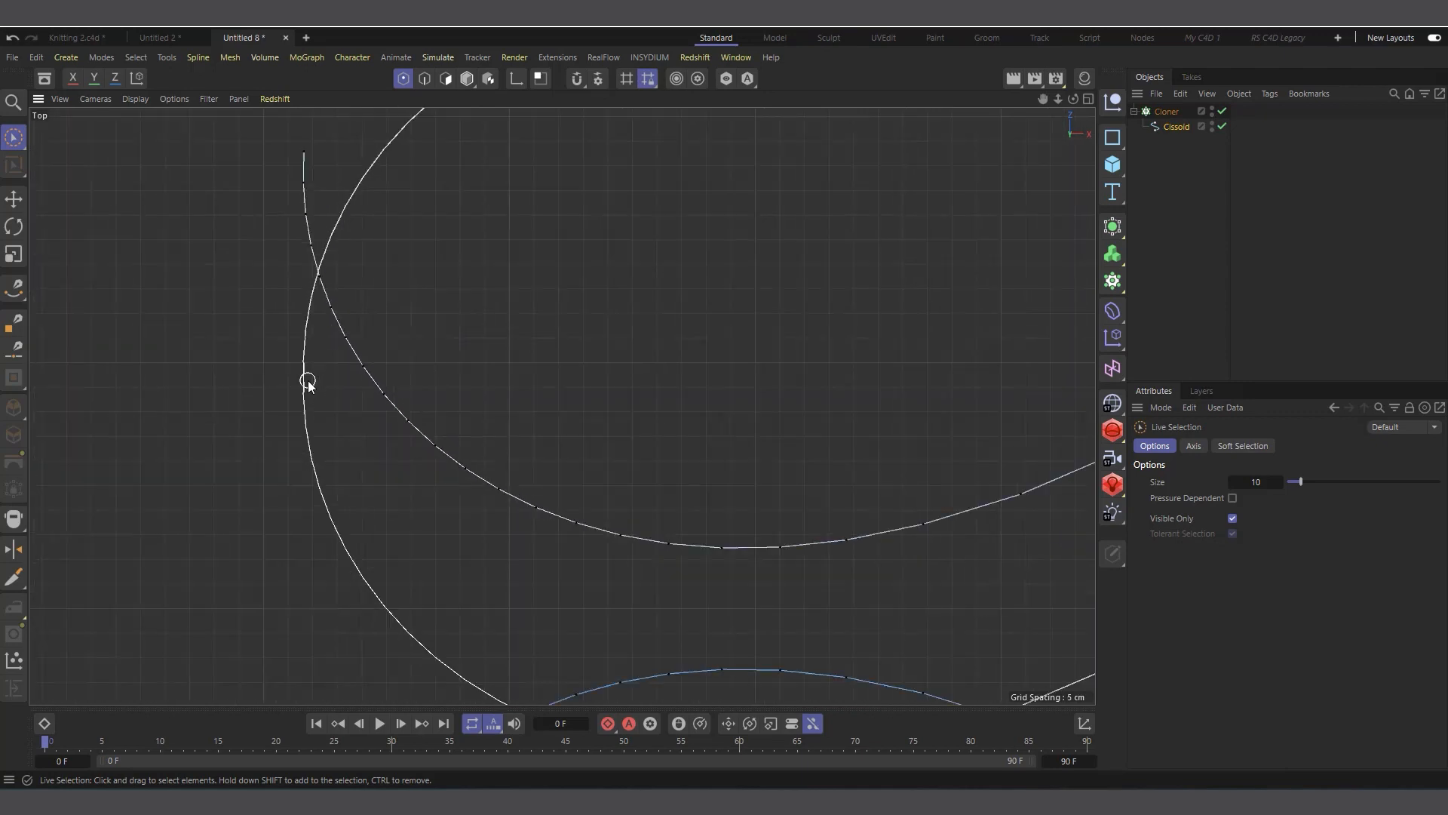
{"action": "scroll", "coordinate": [313, 362], "scroll_direction": "up", "scroll_amount": 8}
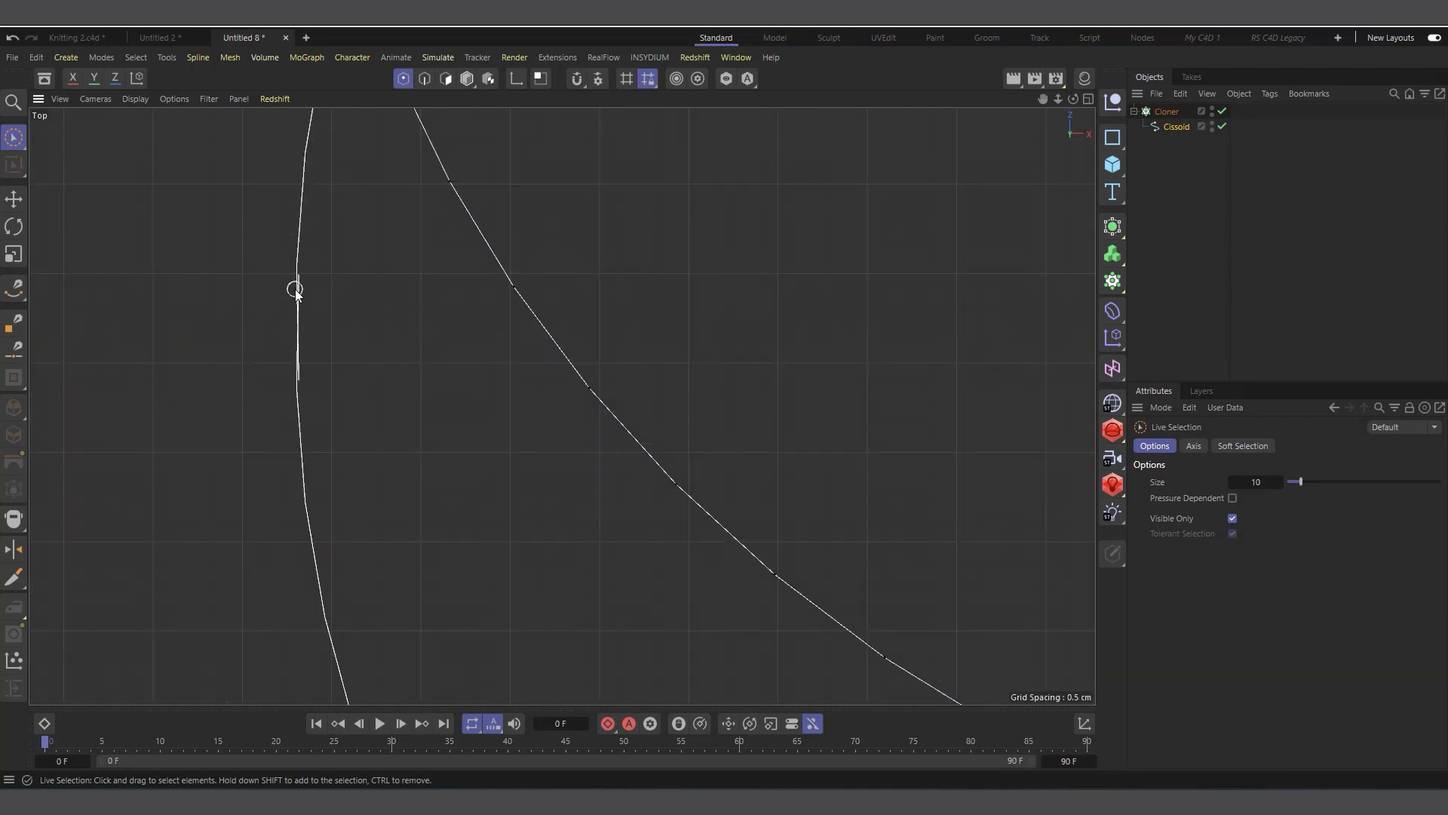
{"action": "scroll", "coordinate": [349, 388], "scroll_direction": "down", "scroll_amount": 8}
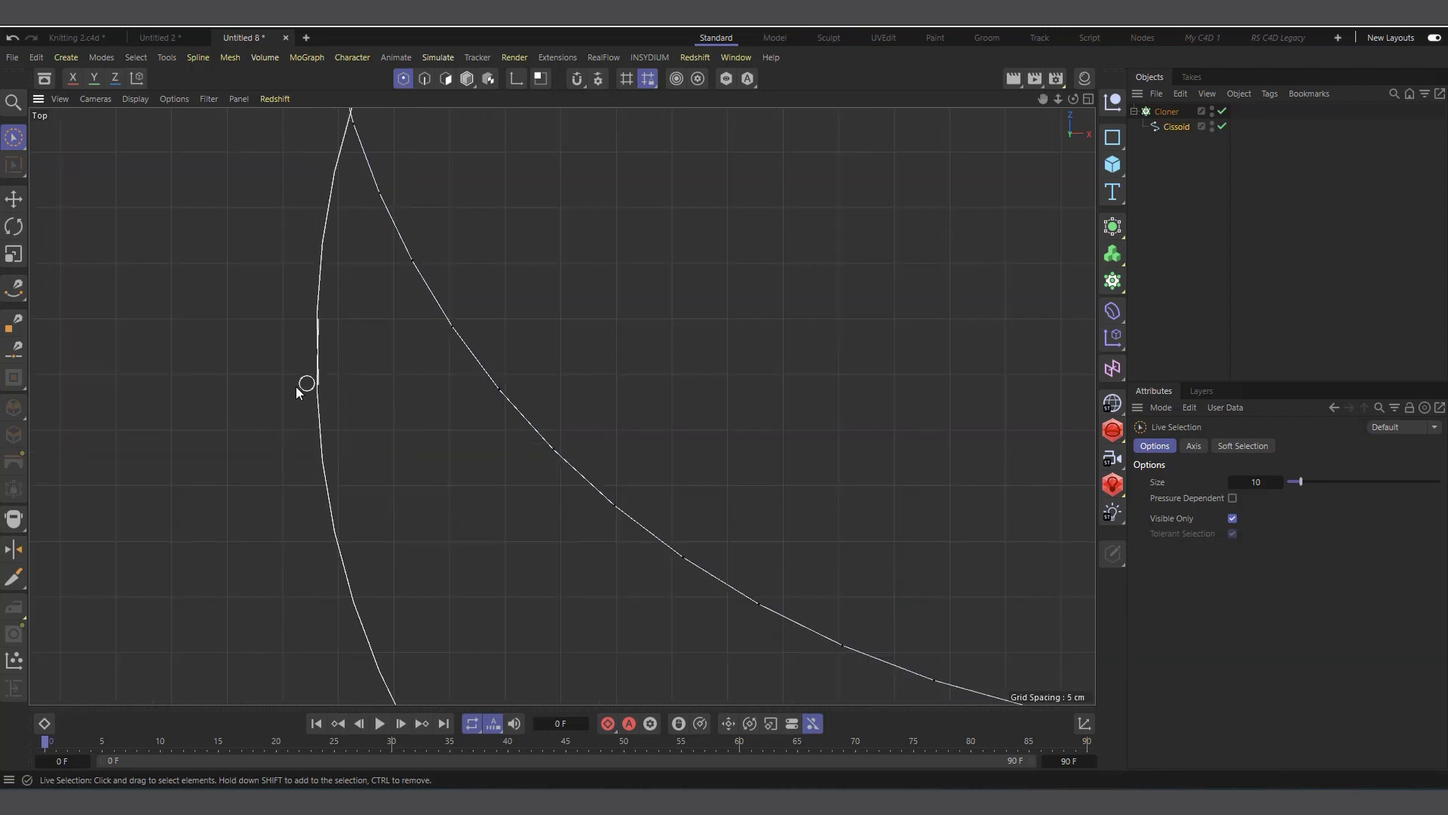
Select the Cissoid spline's two open end points with the Move tool and check the seam between neighbouring clones.
{"action": "left_click", "coordinate": [1168, 126]}
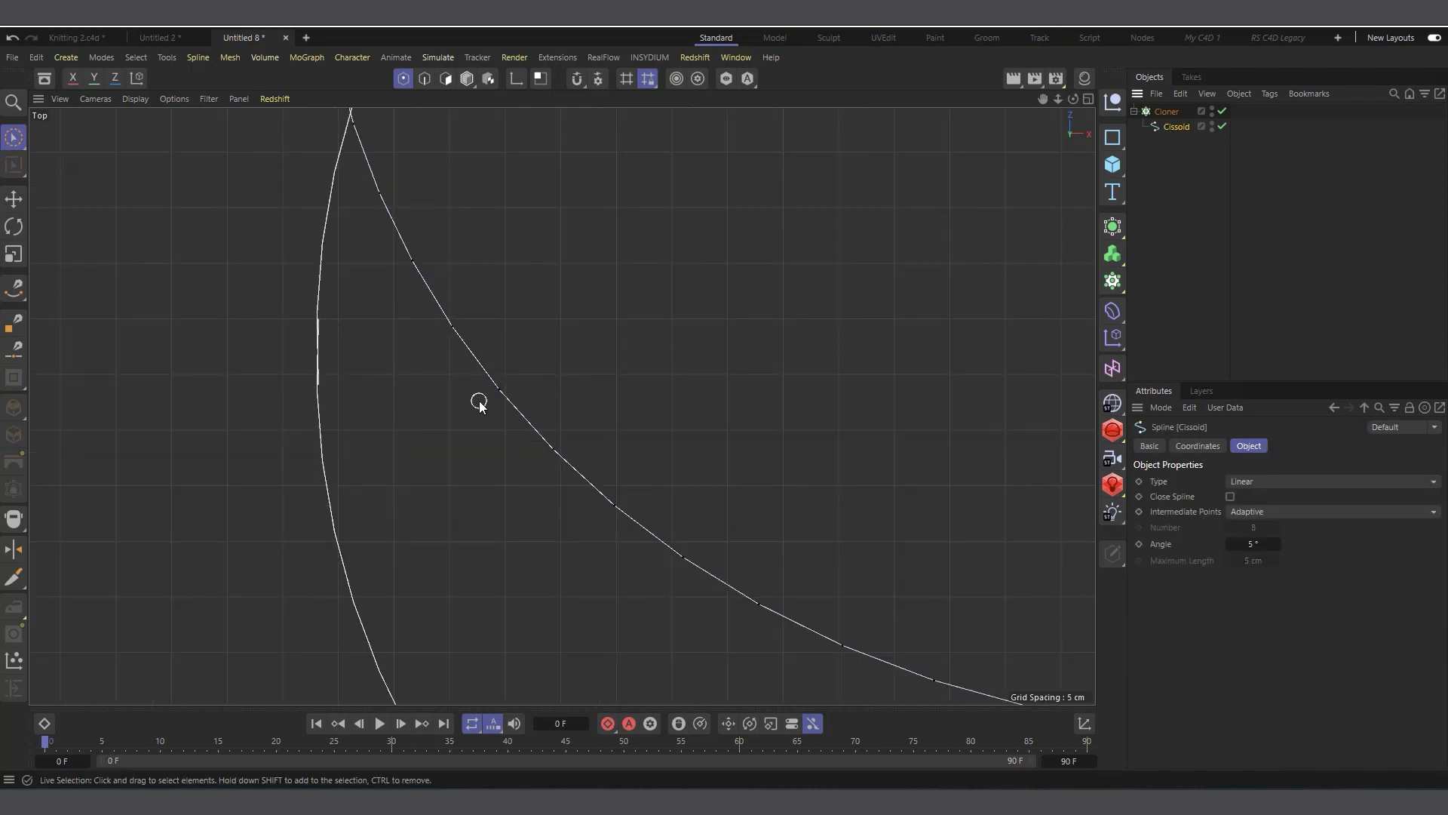
{"action": "scroll", "coordinate": [315, 376], "scroll_direction": "up", "scroll_amount": 8}
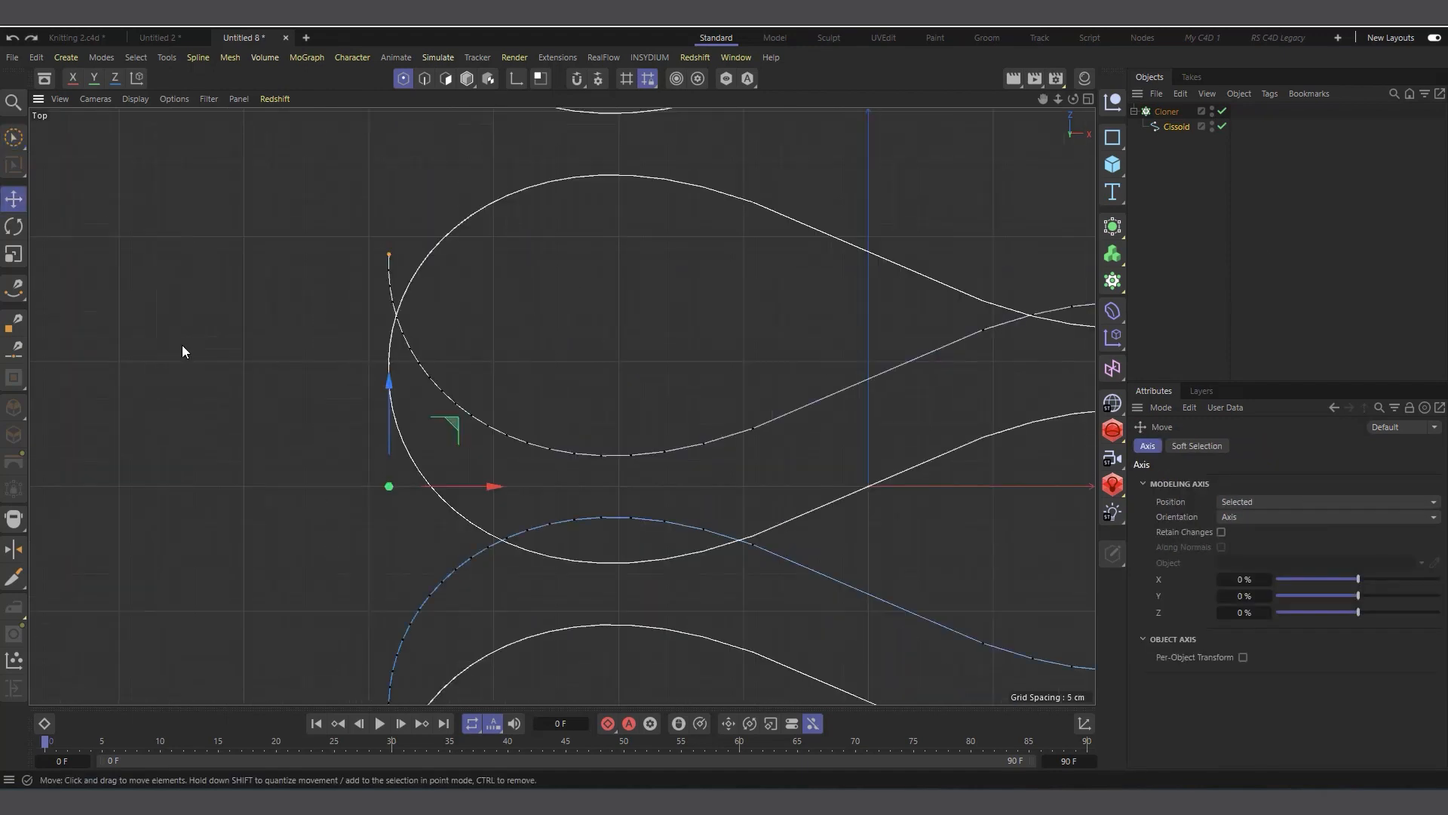
{"action": "scroll", "coordinate": [246, 323], "scroll_direction": "down", "scroll_amount": 3}
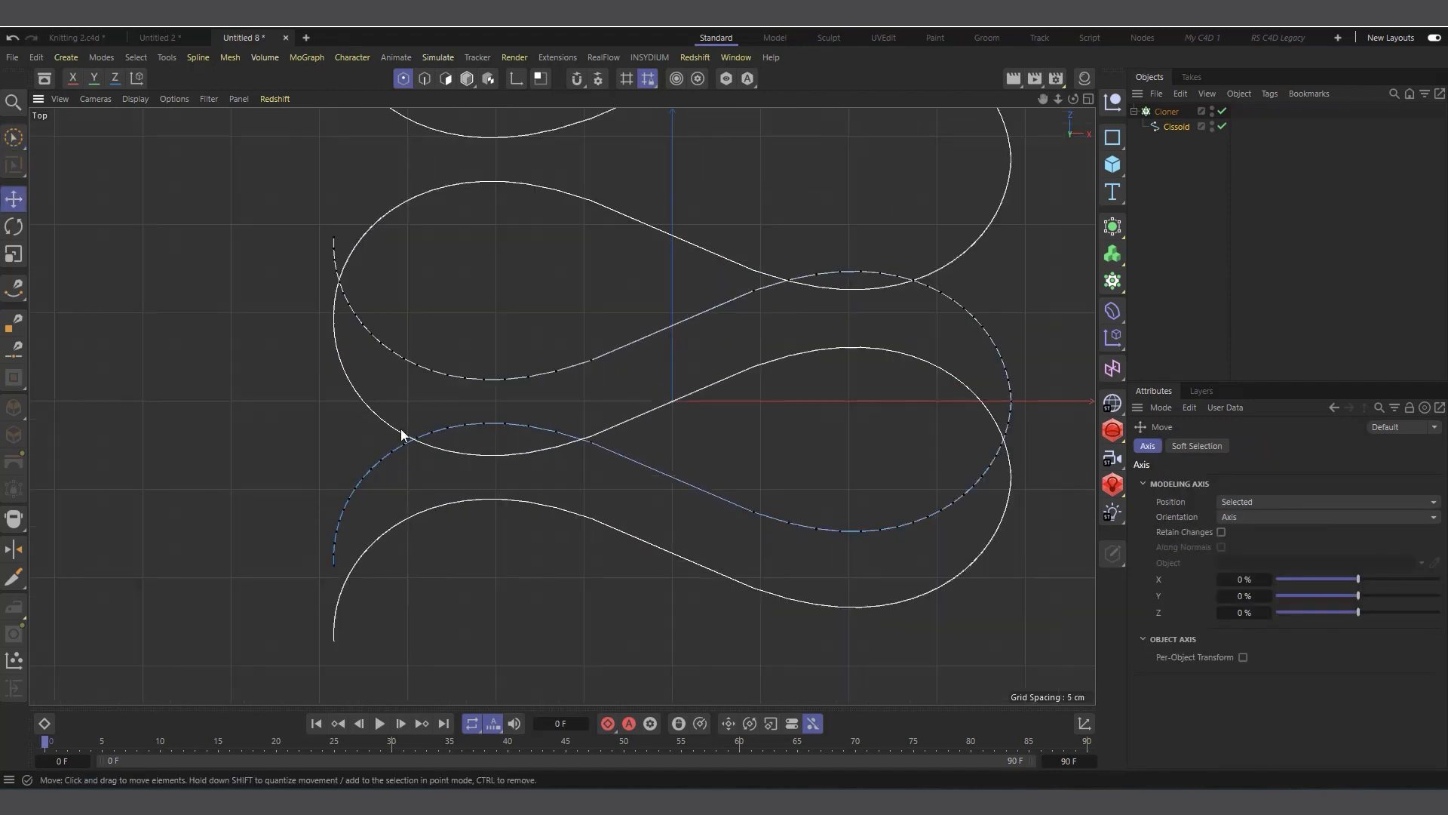
{"action": "scroll", "coordinate": [411, 377], "scroll_direction": "down", "scroll_amount": 2}
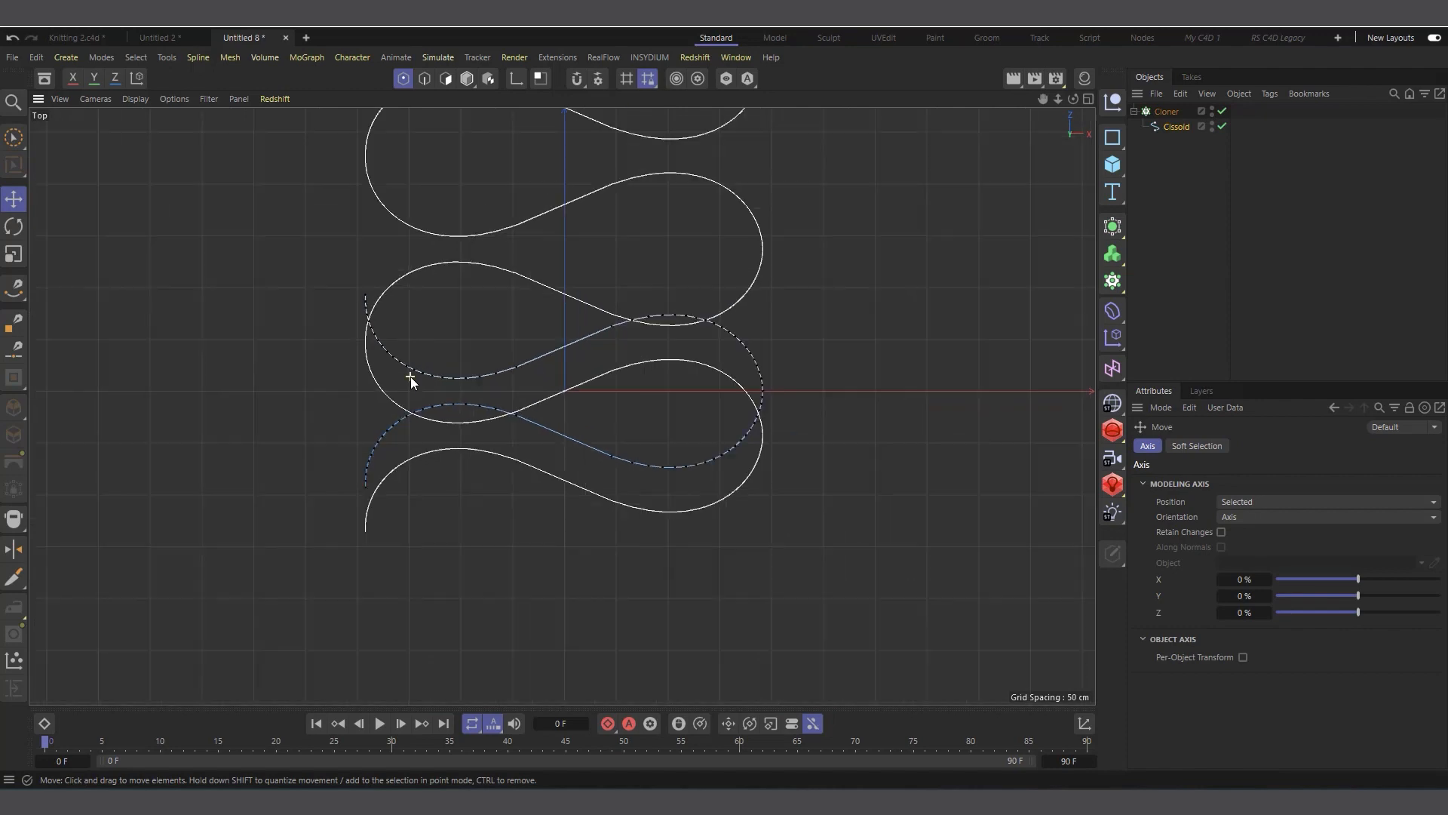
Switch to the Perspective view and take the Cissoid spline out of the Cloner.
{"action": "left_click", "coordinate": [1089, 99]}
{"action": "middle_click", "coordinate": [541, 207]}
{"action": "scroll", "coordinate": [655, 409], "scroll_direction": "down", "scroll_amount": 2}
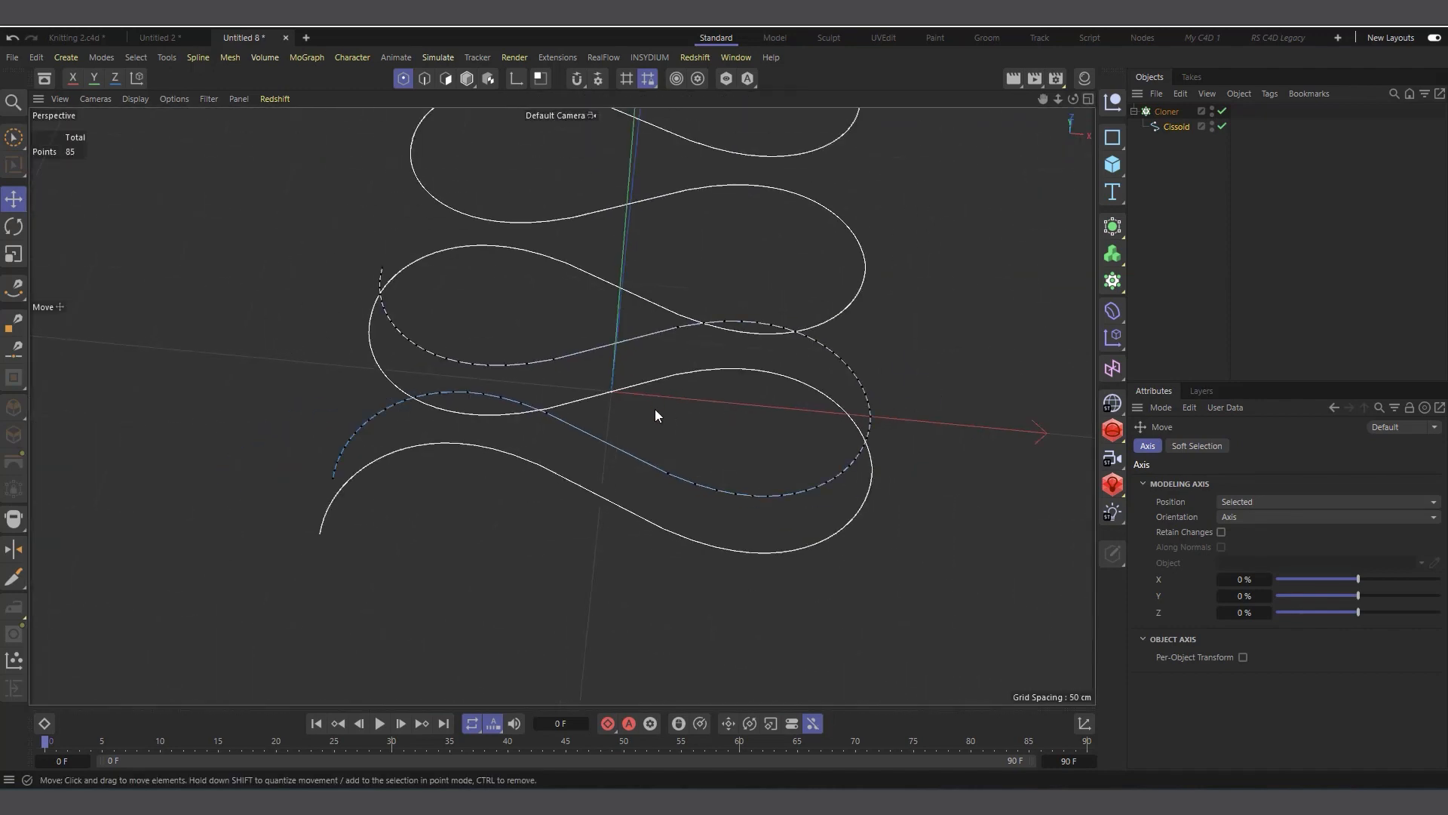
{"action": "left_click_drag", "start_coordinate": [1044, 100], "coordinate": [856, 136]}
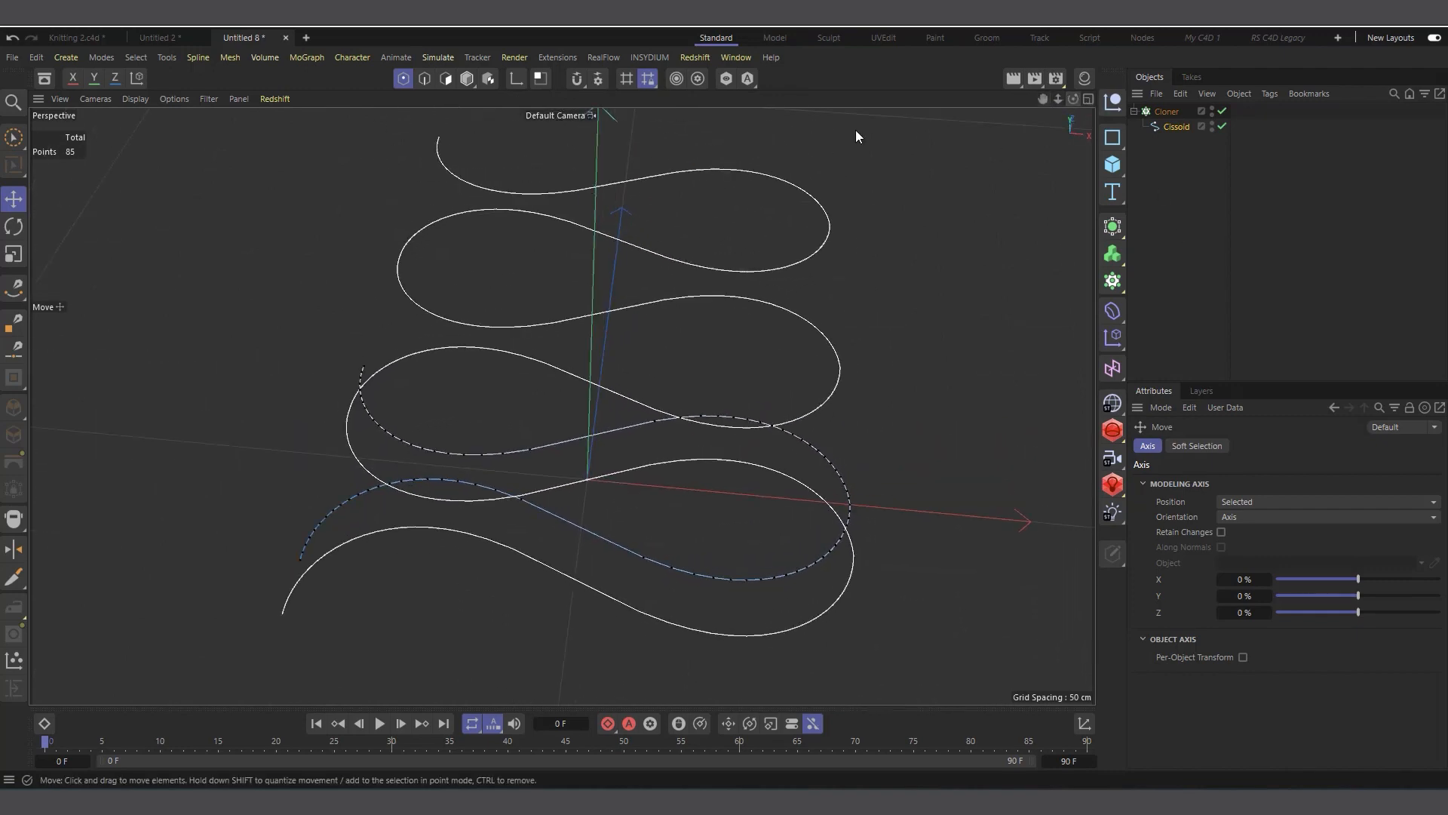
{"action": "left_click_drag", "start_coordinate": [1179, 125], "coordinate": [1183, 138]}
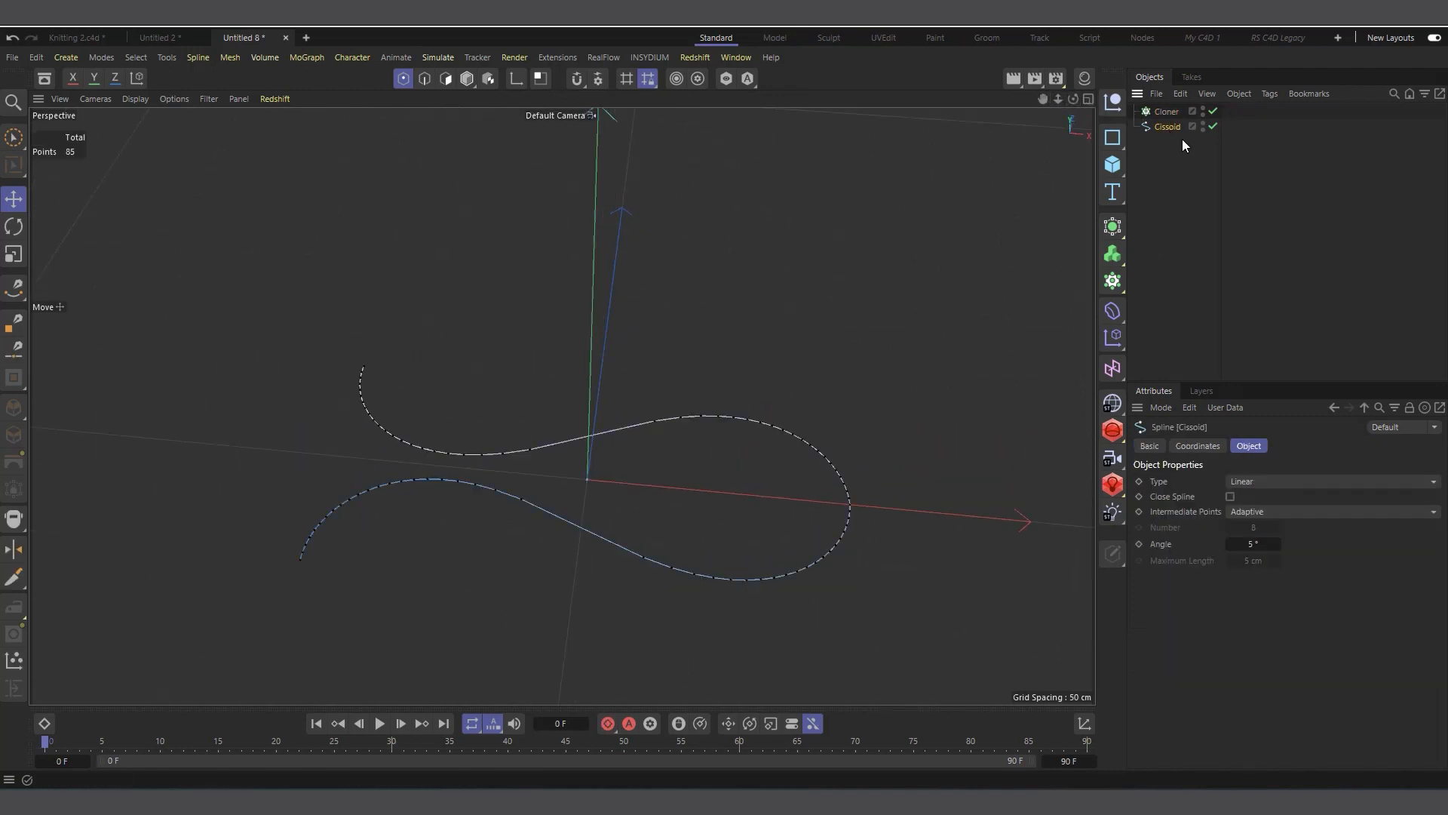
{"action": "scroll", "coordinate": [714, 581], "scroll_direction": "up", "scroll_amount": 1}
{"action": "scroll", "coordinate": [540, 428], "scroll_direction": "down", "scroll_amount": 3}
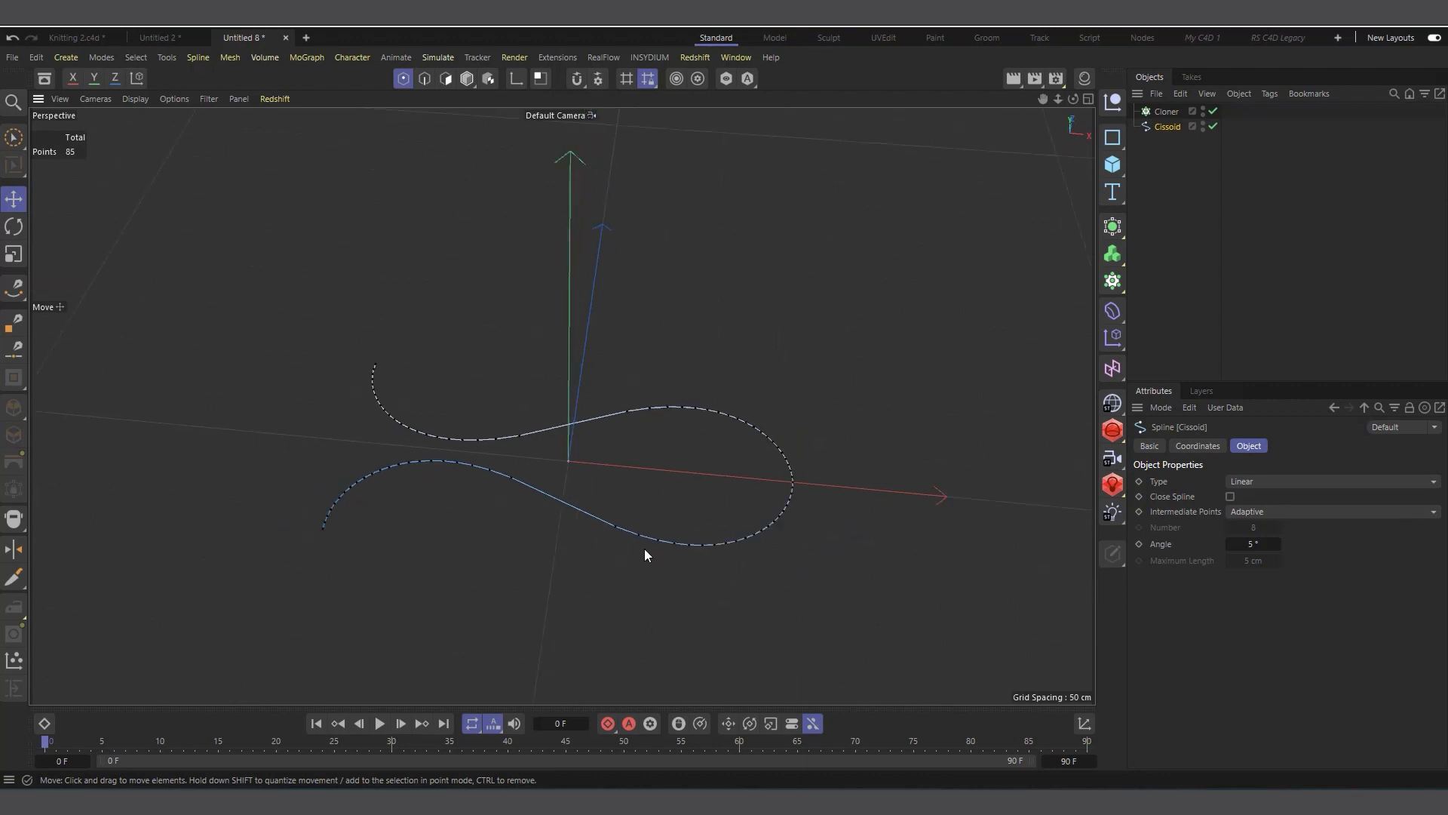
Add a MoSpline object in Spline mode and assign the Cissoid as its source spline.
{"action": "scroll", "coordinate": [645, 553], "scroll_direction": "up", "scroll_amount": 3}
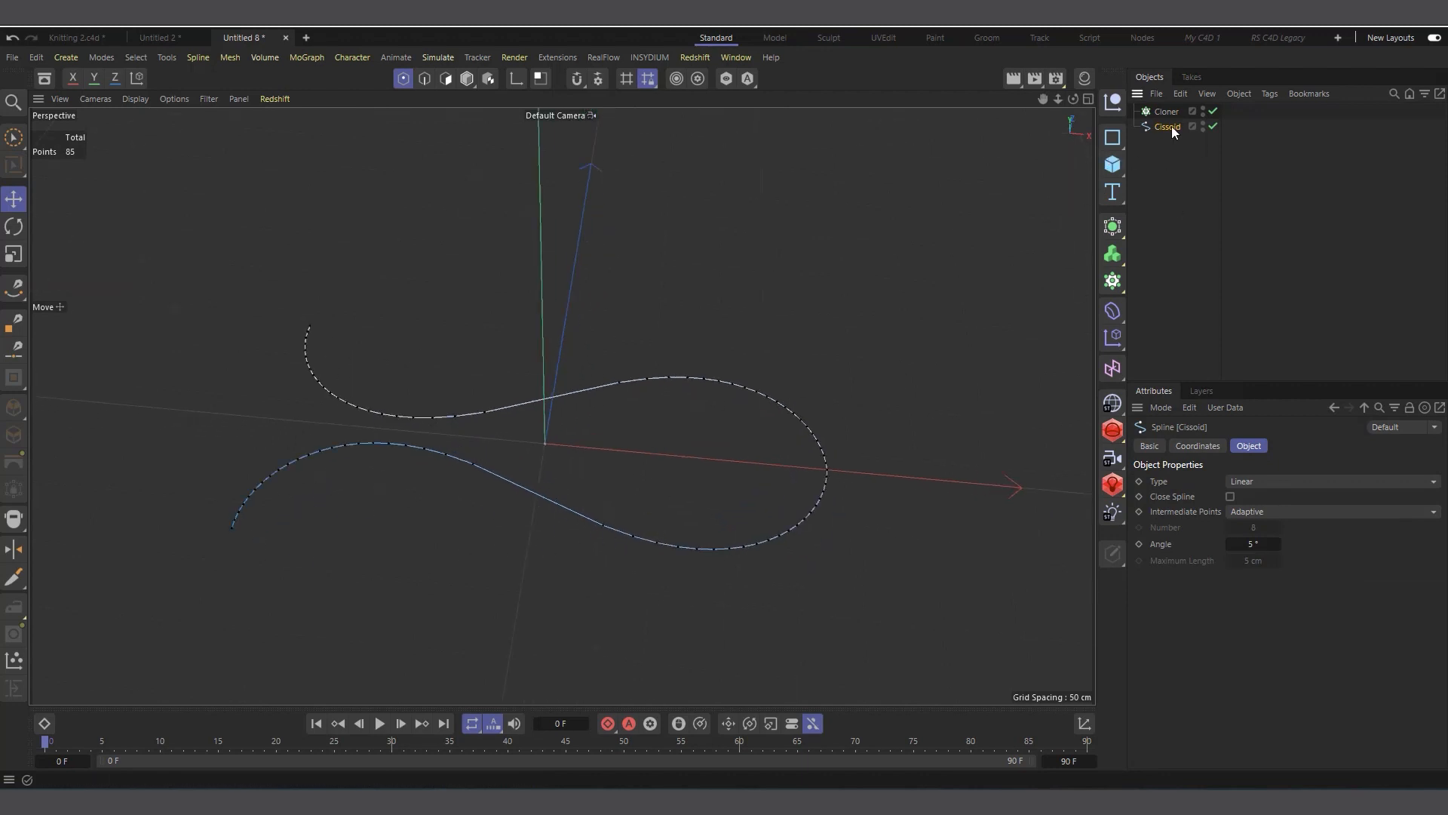
{"action": "left_click", "coordinate": [1115, 281]}
{"action": "left_click", "coordinate": [1179, 468]}
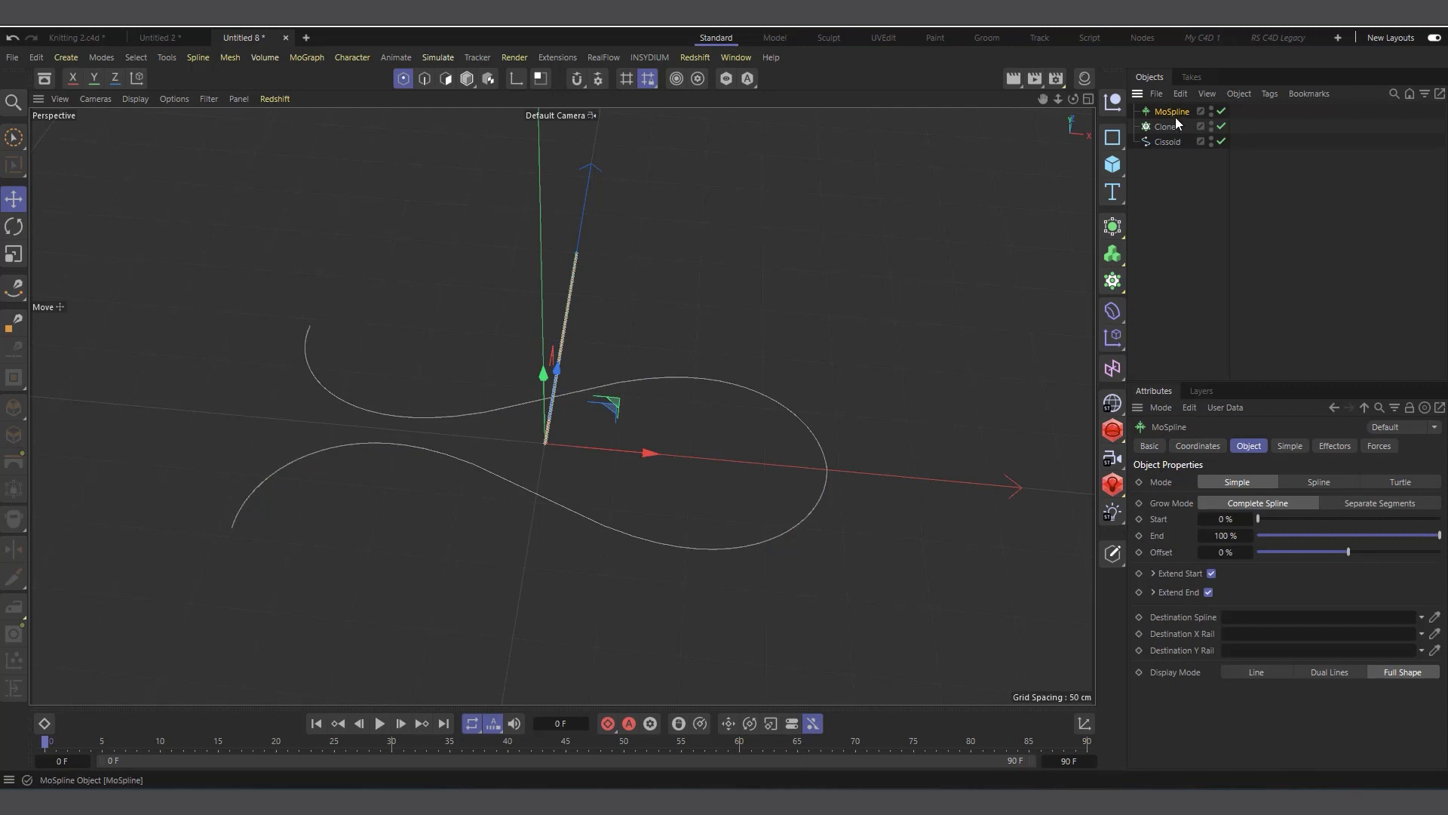
{"action": "left_click", "coordinate": [1318, 483]}
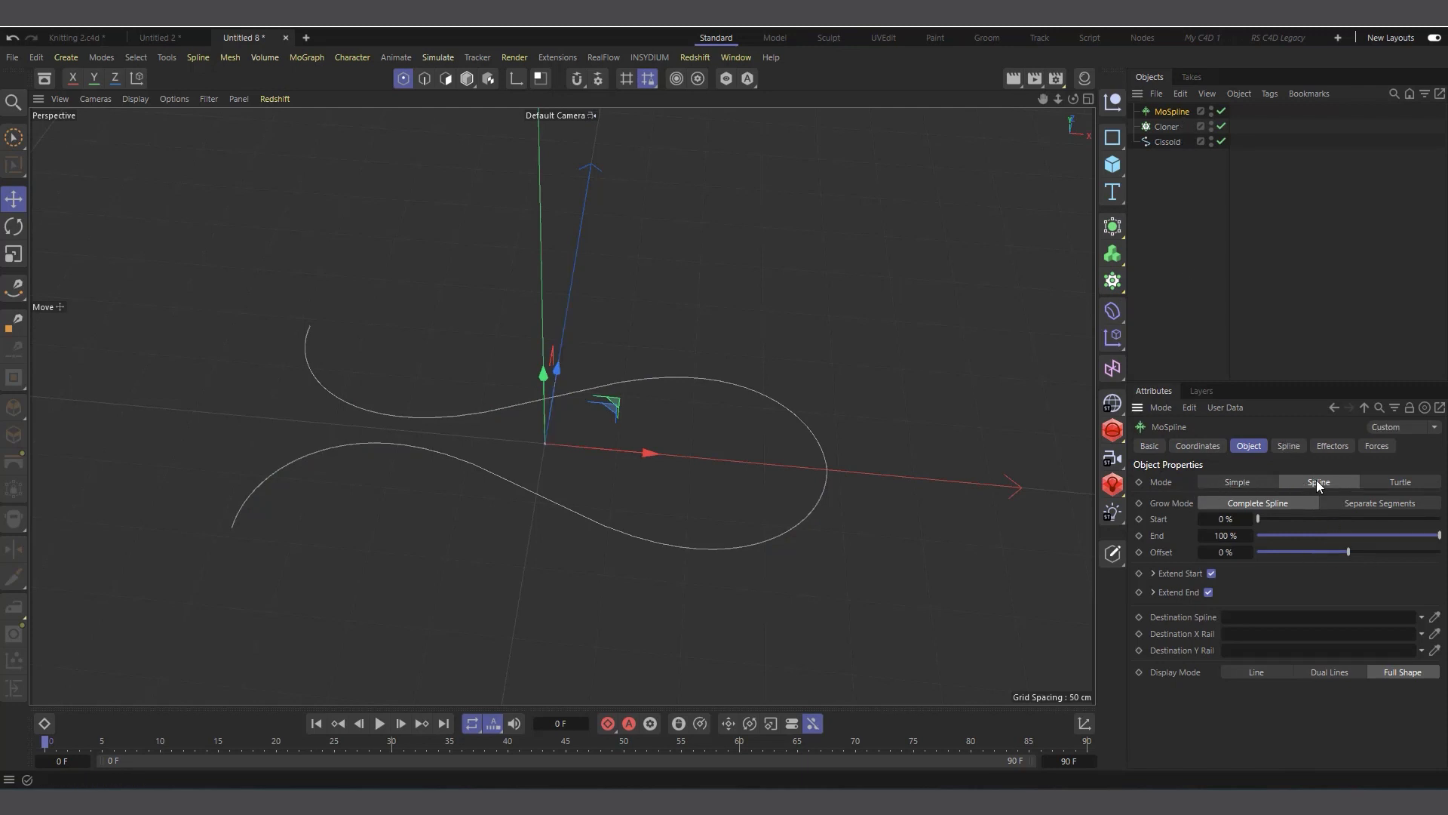
{"action": "left_click", "coordinate": [1282, 447]}
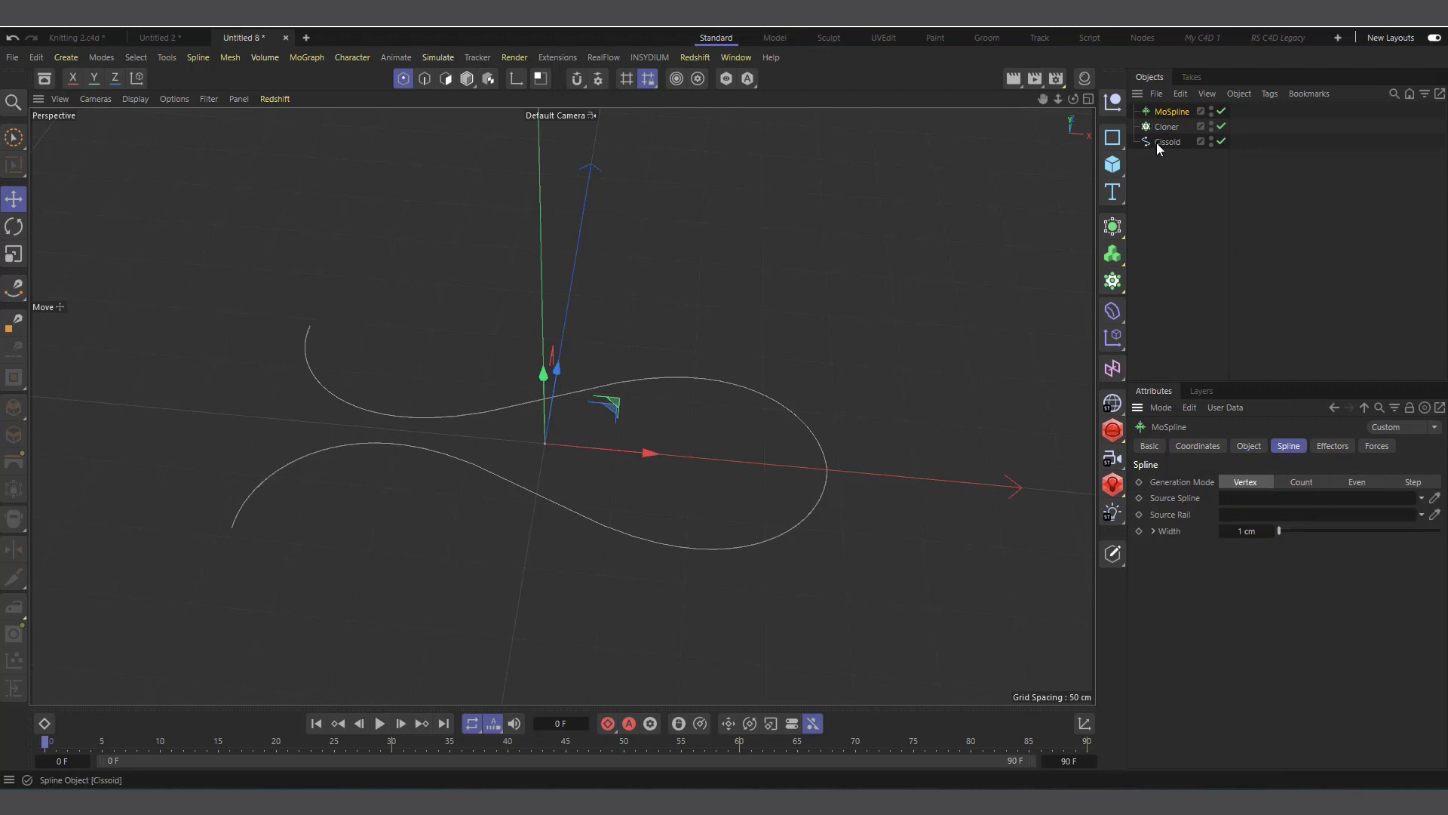
{"action": "left_click_drag", "start_coordinate": [1157, 143], "coordinate": [1259, 500]}
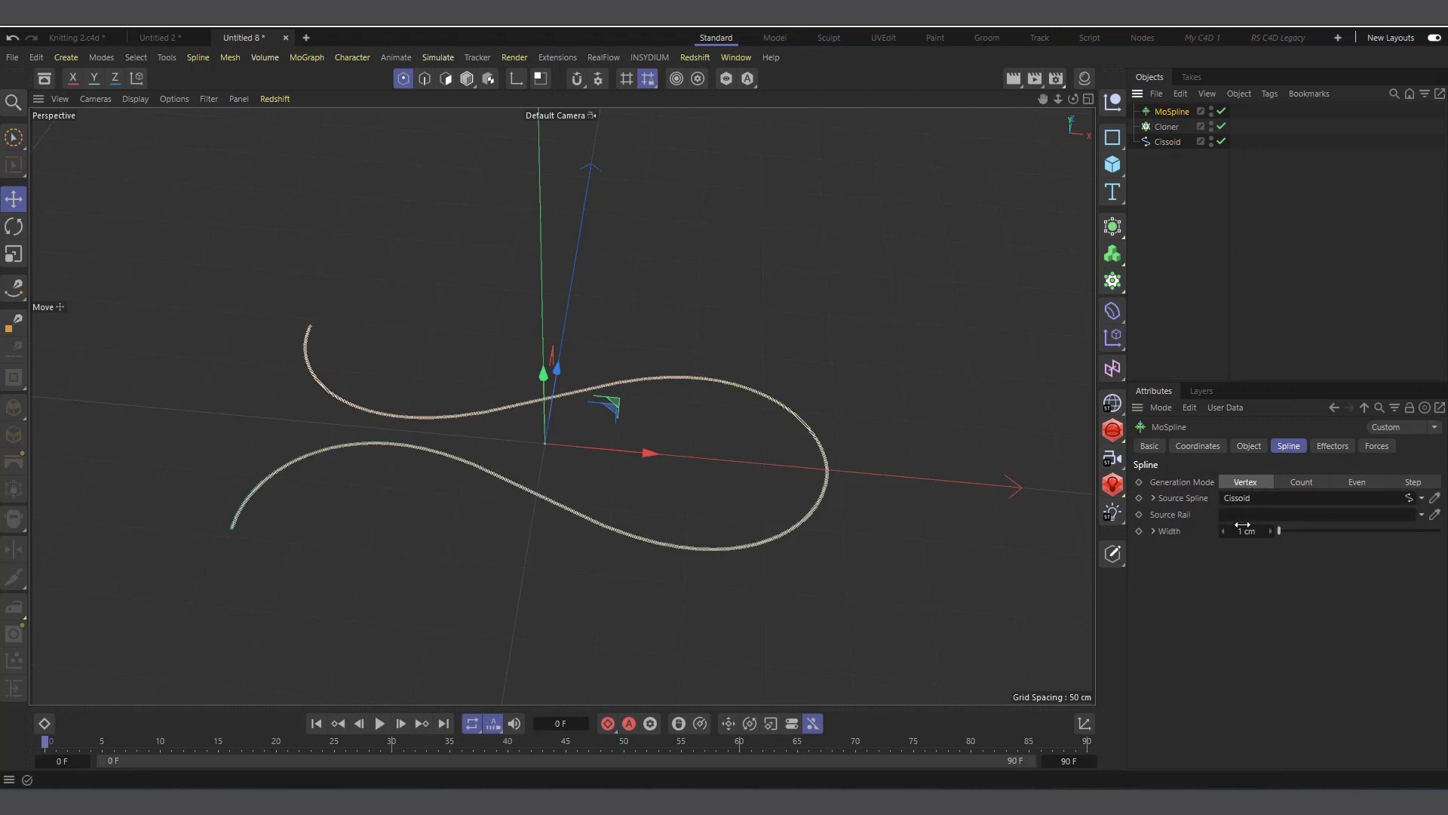
Set the MoSpline's display mode to Line and hide the original Cissoid spline.
{"action": "scroll", "coordinate": [733, 515], "scroll_direction": "up", "scroll_amount": 1}
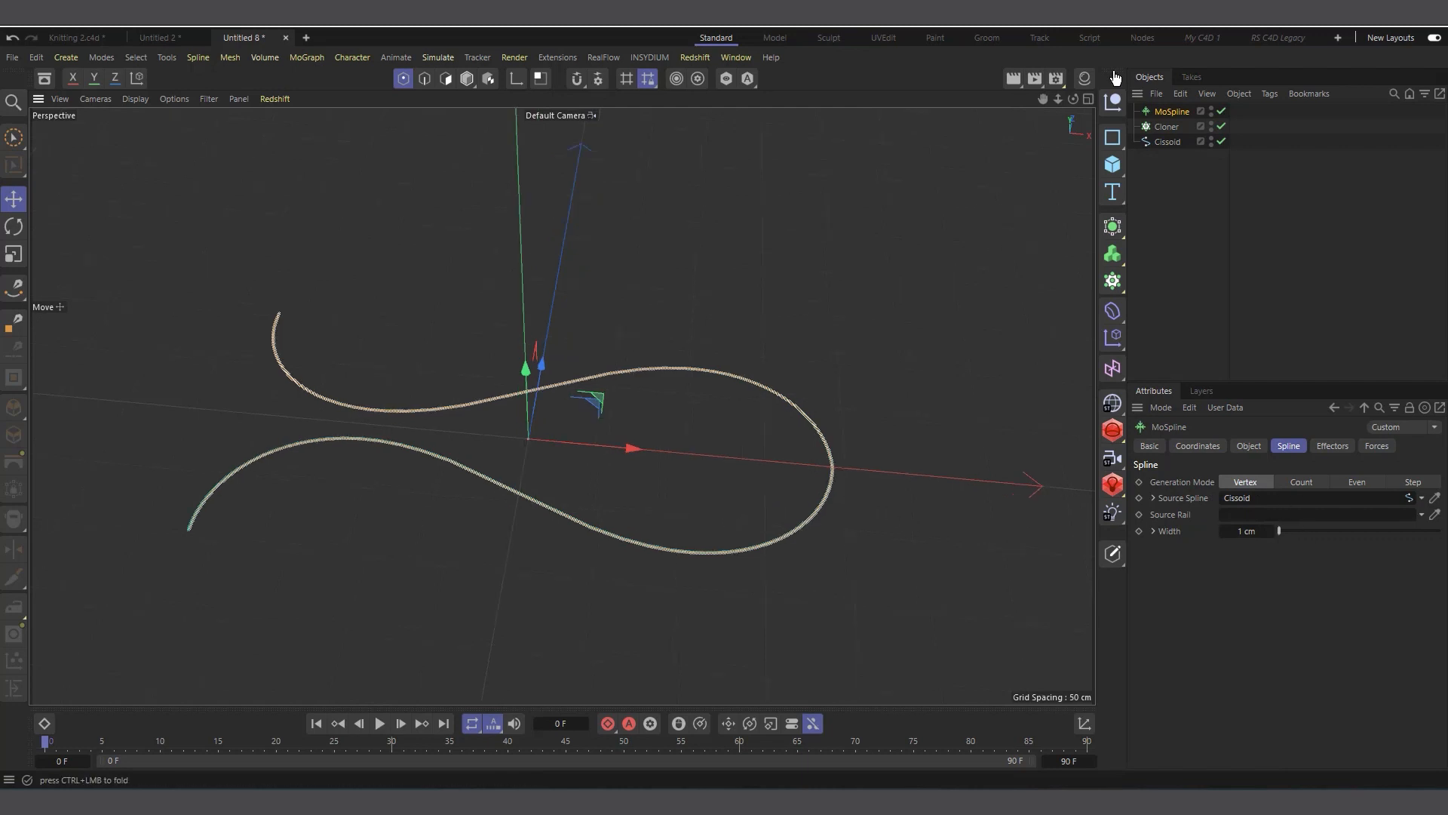
{"action": "left_click", "coordinate": [1254, 446]}
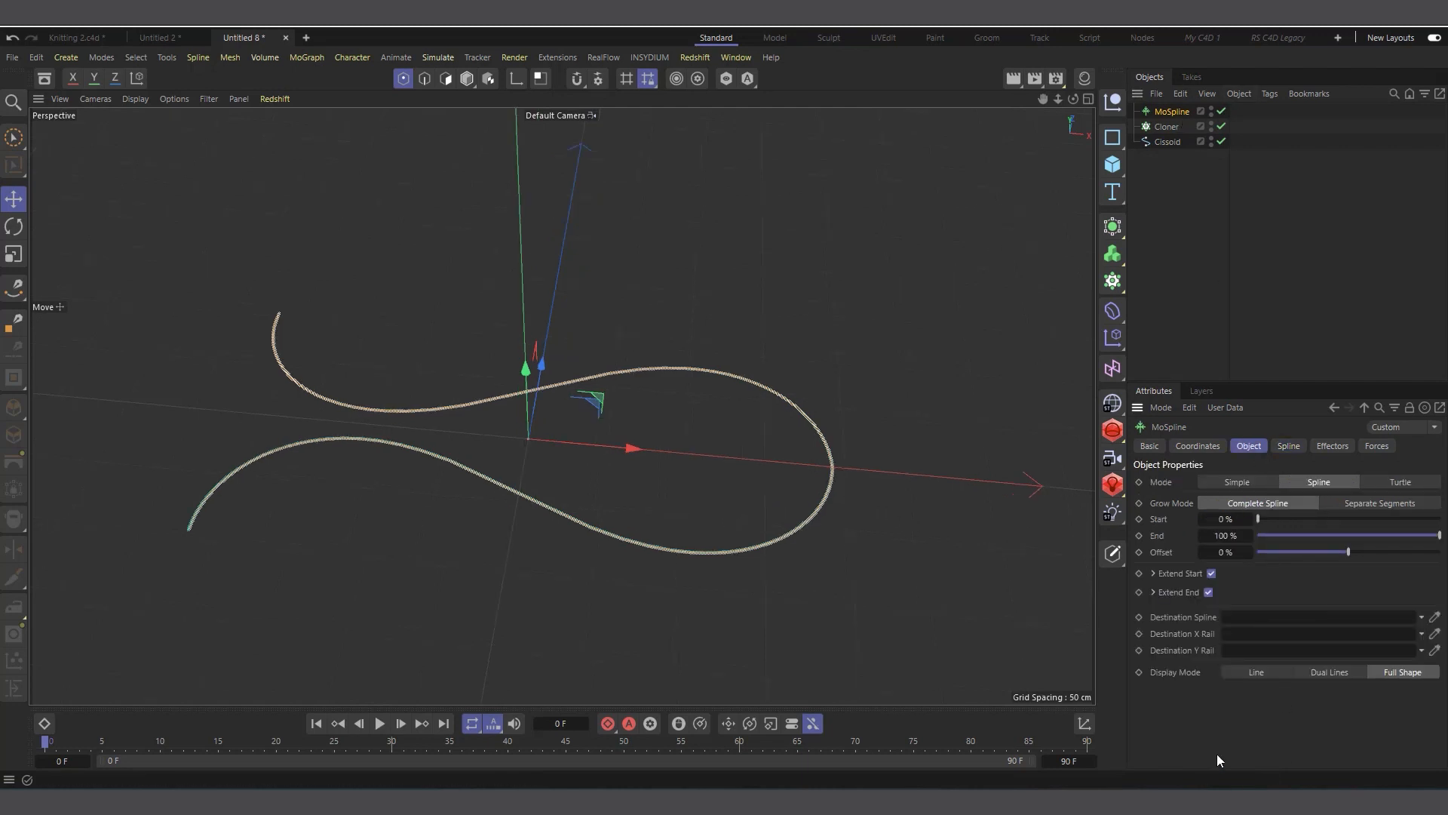
{"action": "left_click", "coordinate": [1254, 673]}
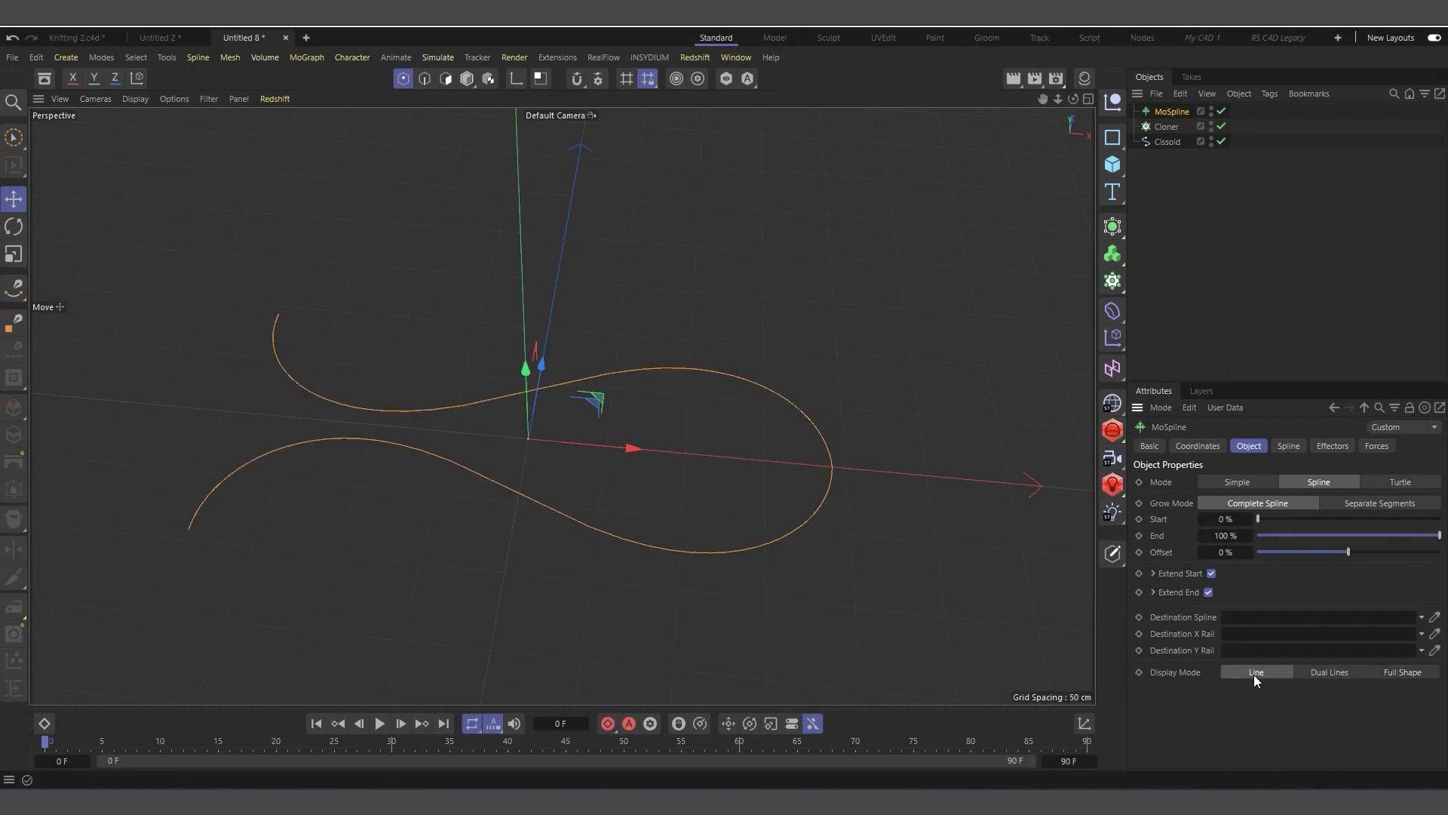
{"action": "scroll", "coordinate": [289, 494], "scroll_direction": "up", "scroll_amount": 1}
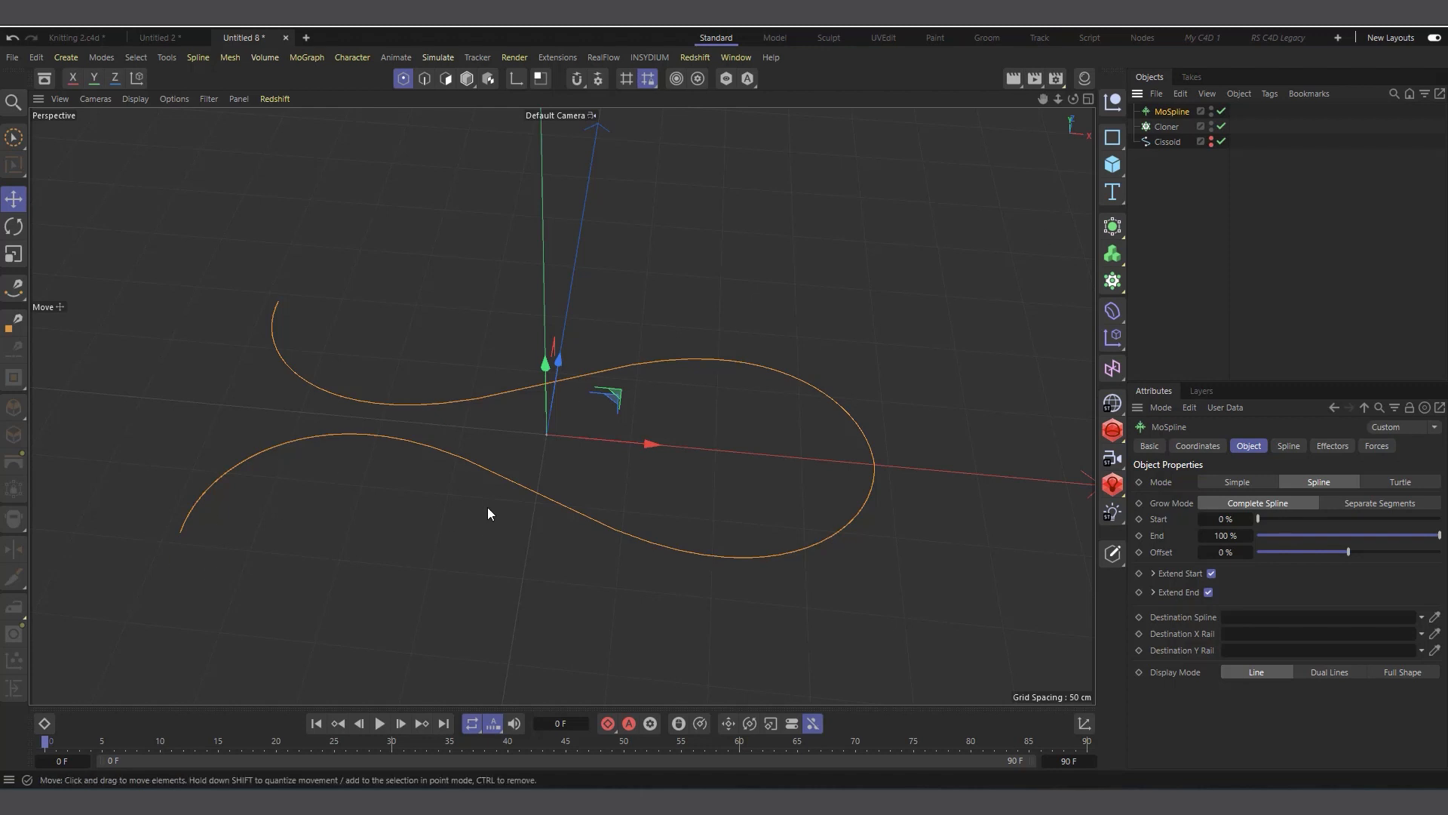
{"action": "scroll", "coordinate": [586, 555], "scroll_direction": "up", "scroll_amount": 1}
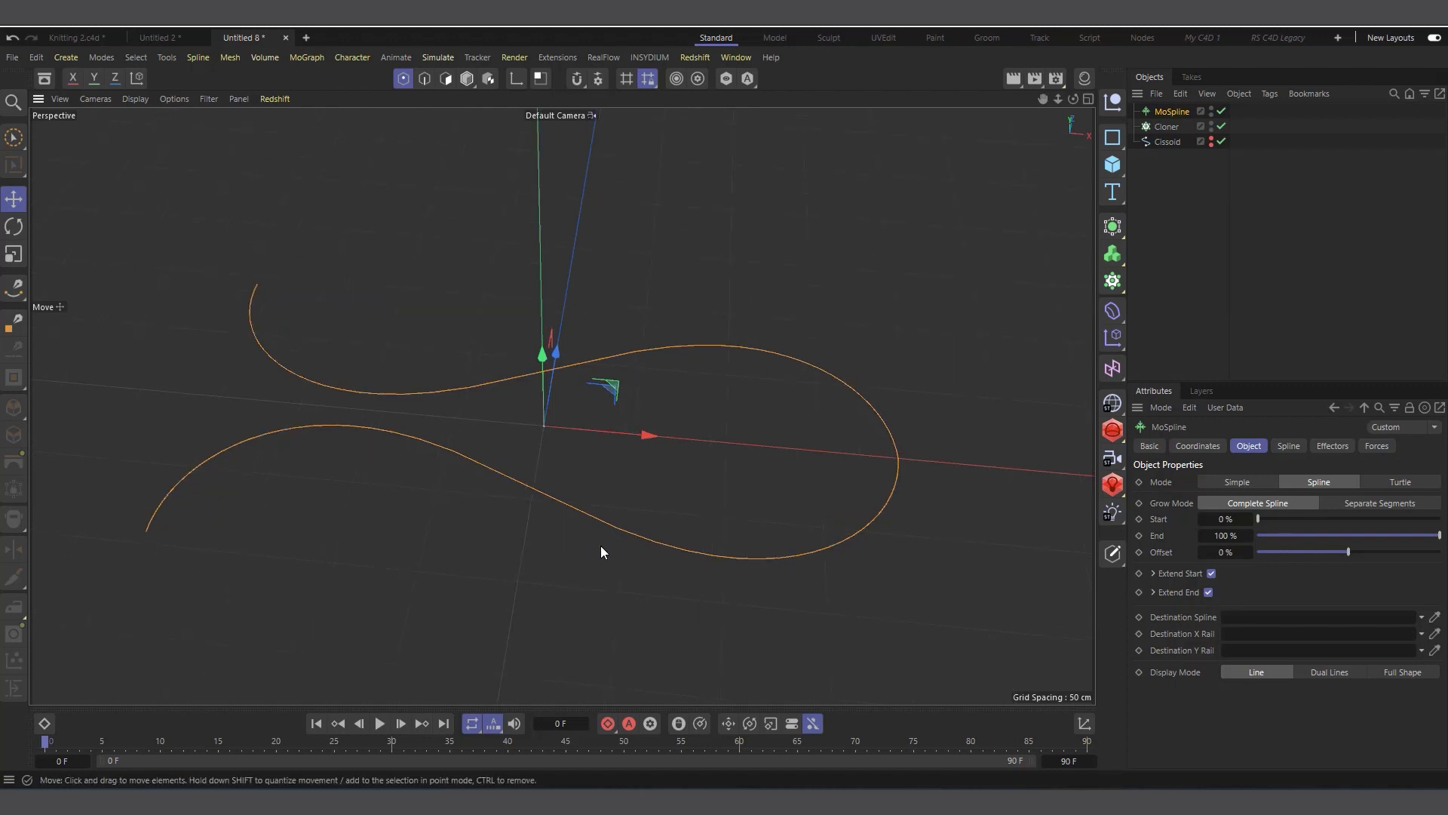
Set the MoSpline's generation mode to Even with a count of 21.
{"action": "left_click", "coordinate": [1292, 447]}
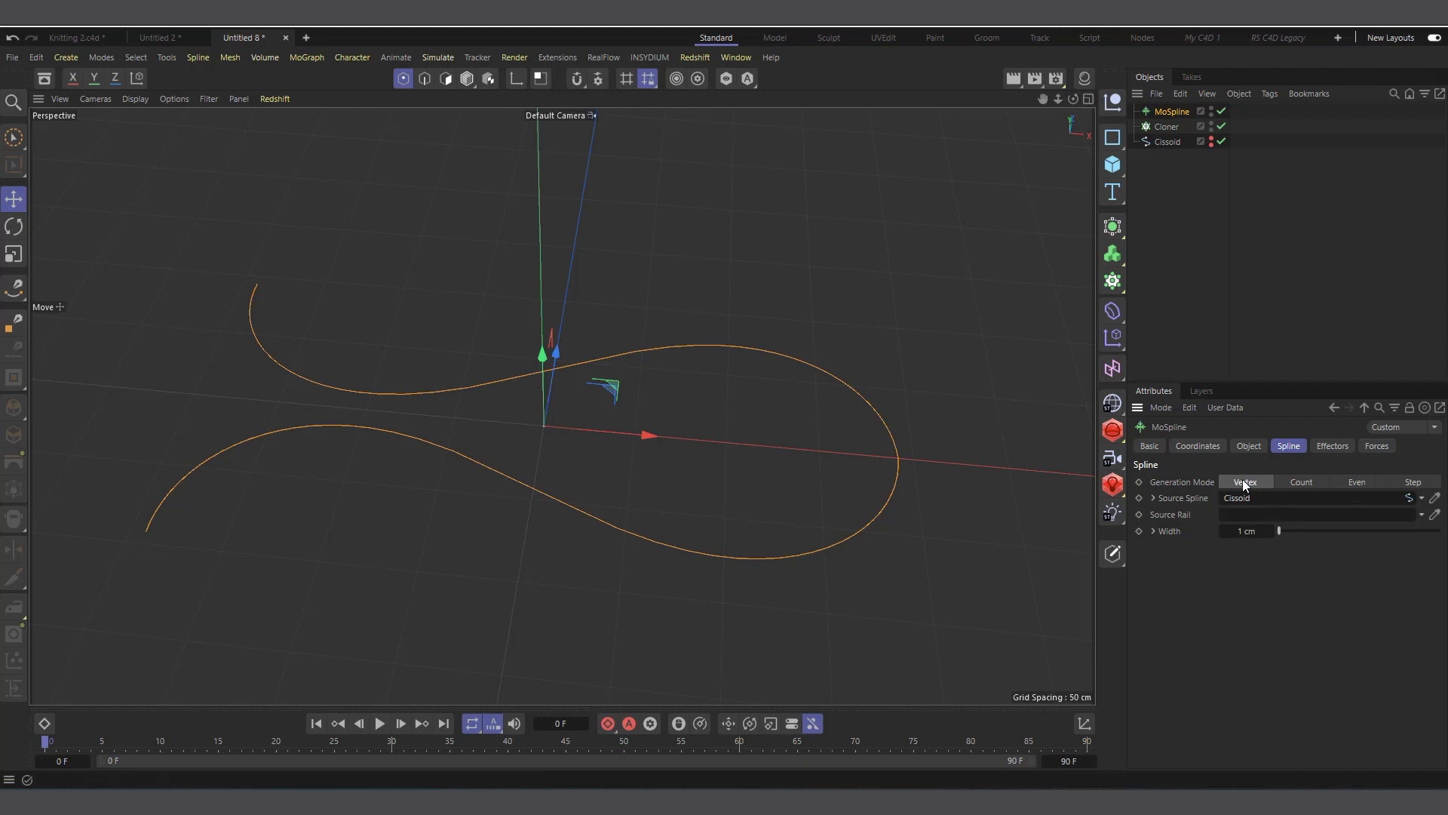
{"action": "left_click", "coordinate": [1358, 483]}
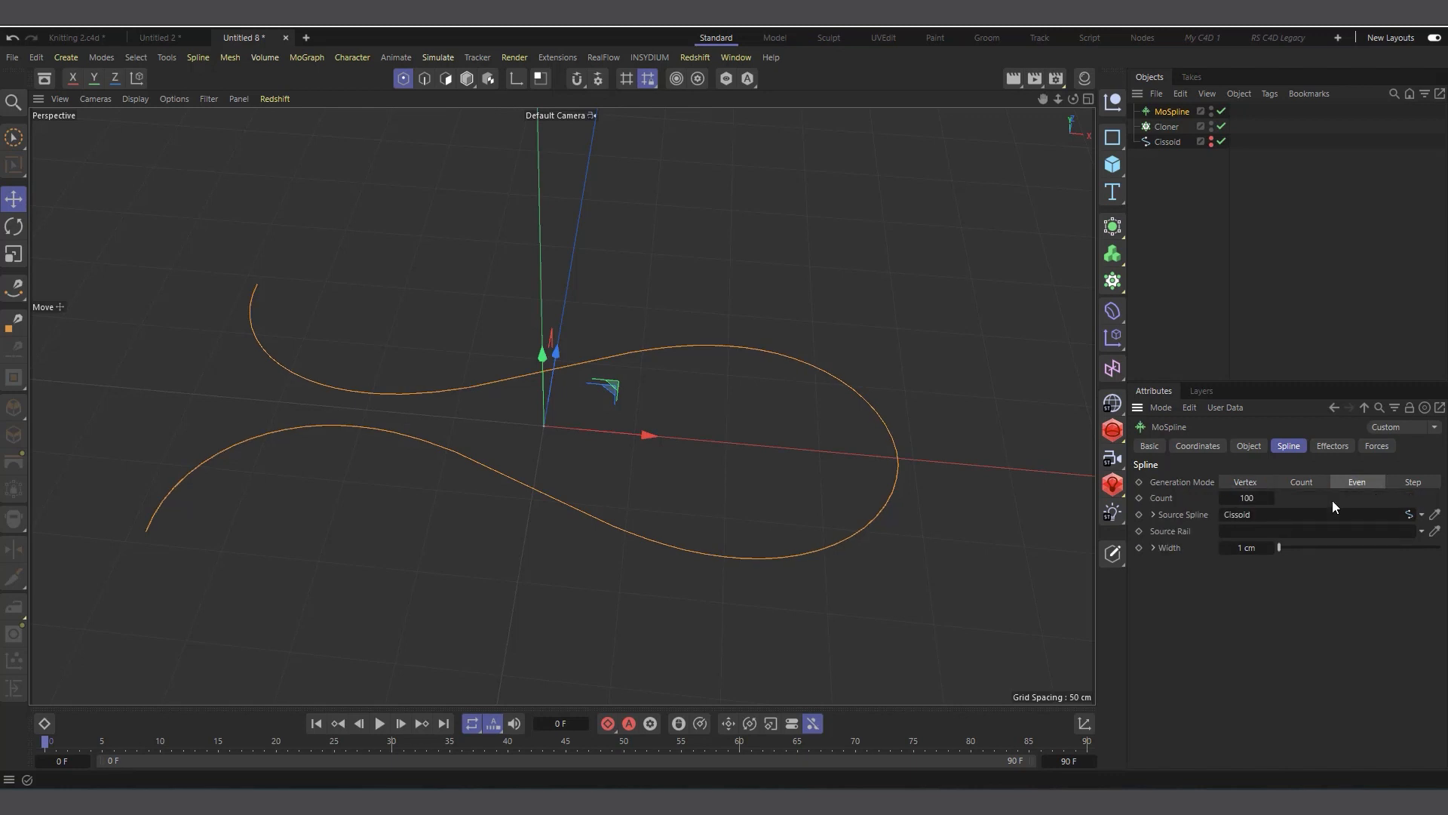
{"action": "left_click_drag", "start_coordinate": [1249, 498], "coordinate": [1203, 498]}
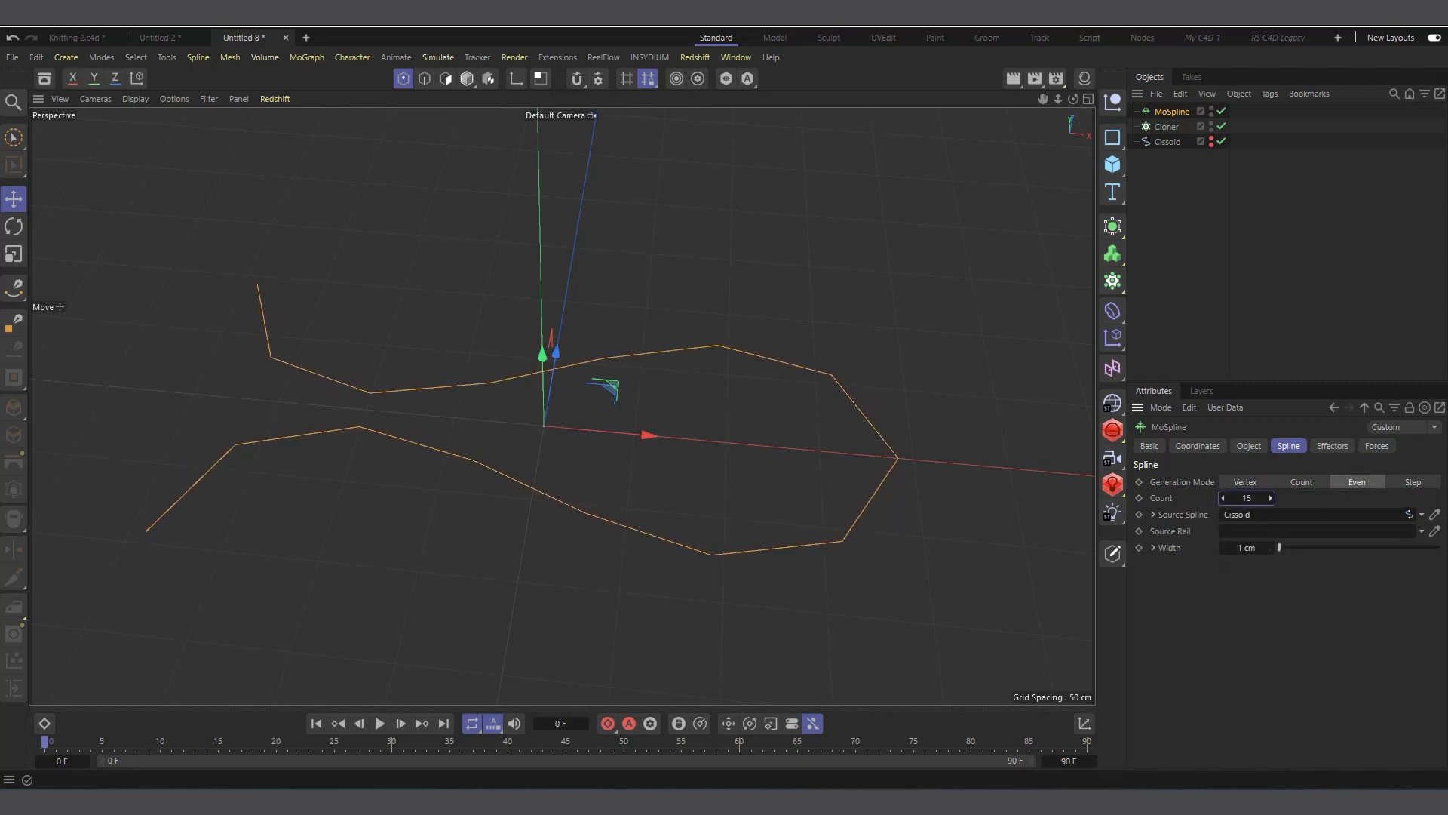
{"action": "left_click", "coordinate": [1223, 498]}
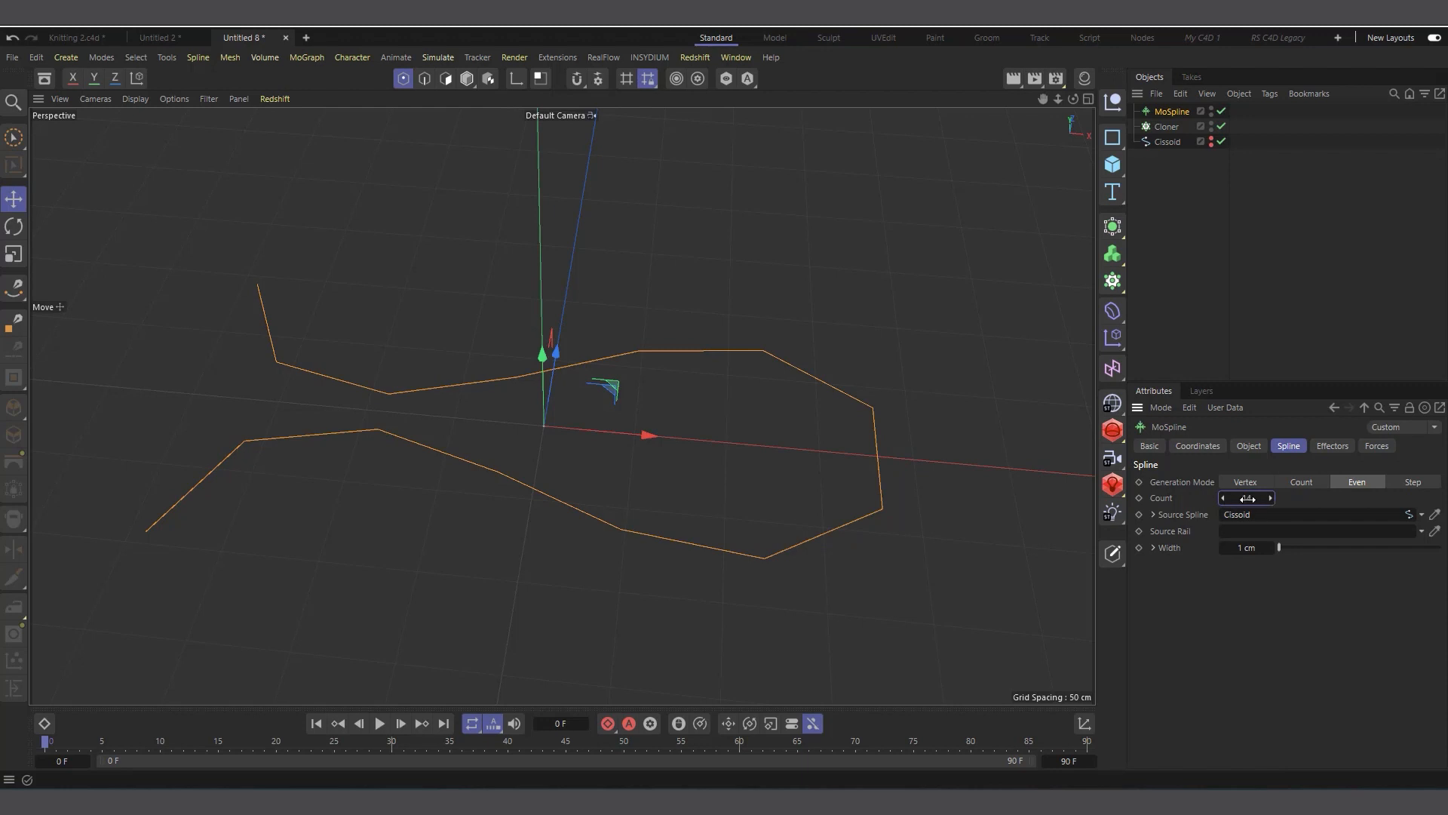
{"action": "type", "text": "21"}
{"action": "key", "text": "Return"}
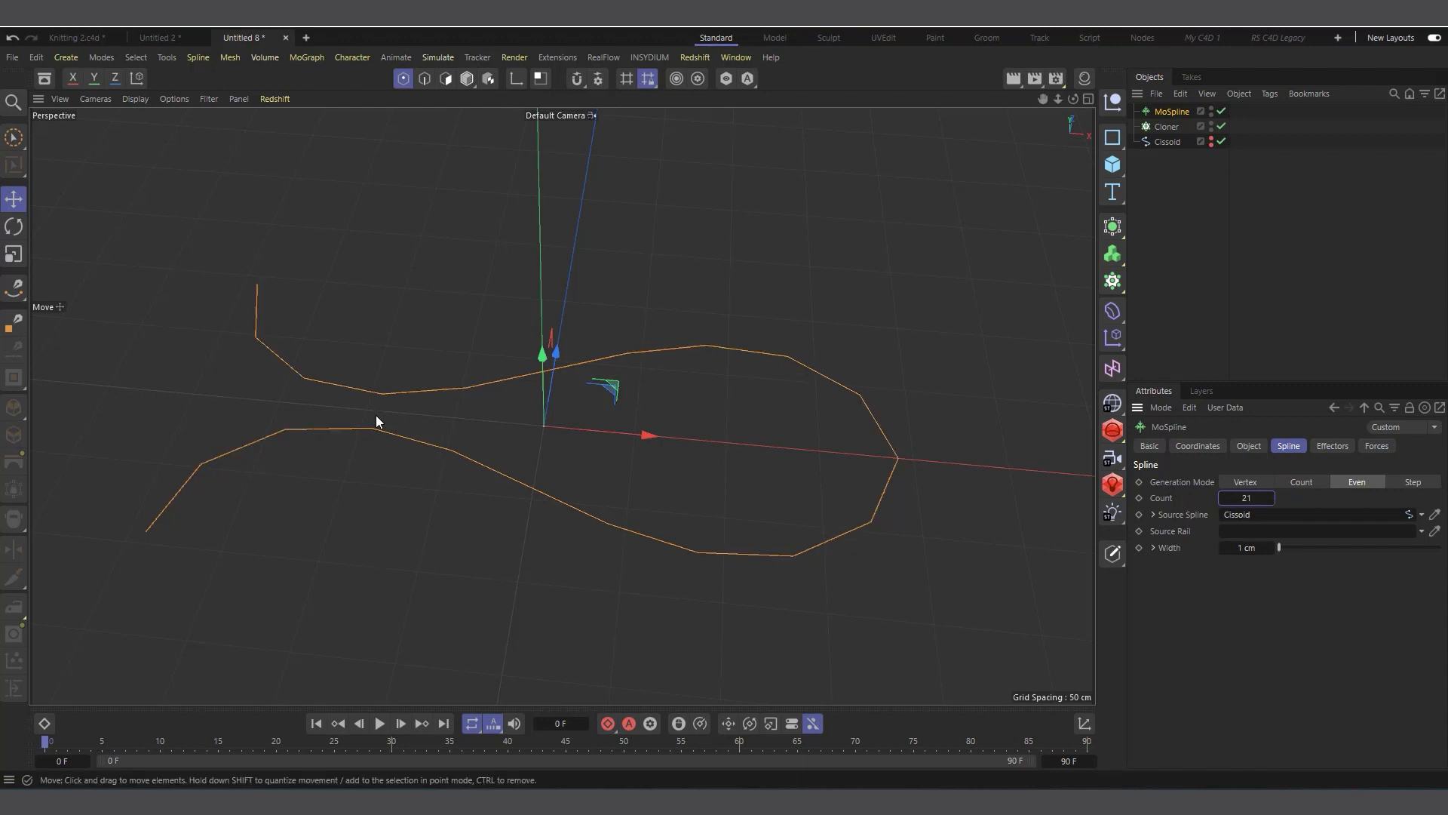
{"action": "left_click_drag", "start_coordinate": [175, 430], "coordinate": [477, 456], "text": "alt"}
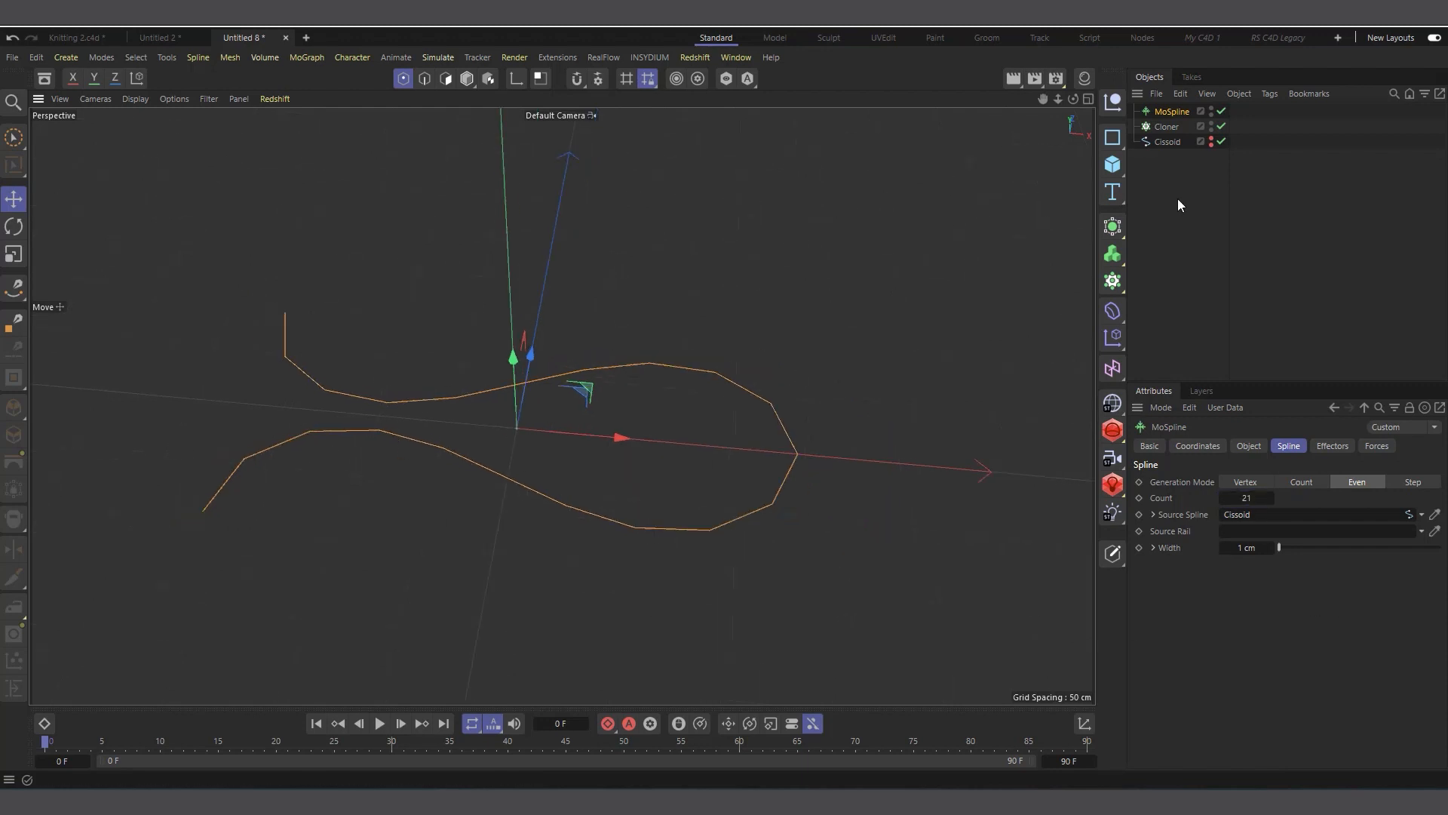
Place the MoSpline below the Cissoid in the hierarchy, make it editable and set its spline type to Akima.
{"action": "left_click_drag", "start_coordinate": [1171, 111], "coordinate": [1175, 151]}
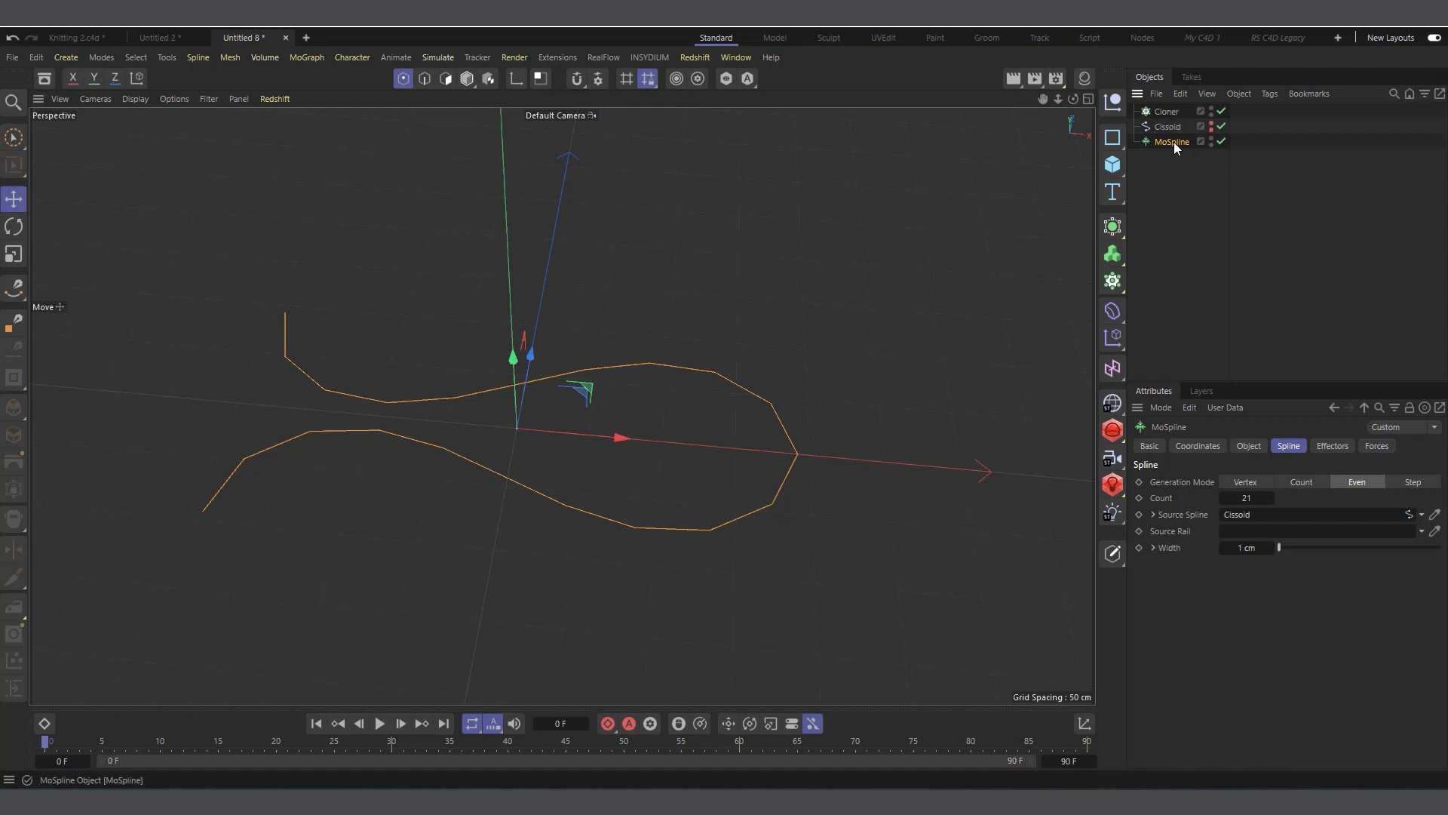
{"action": "key", "text": "c"}
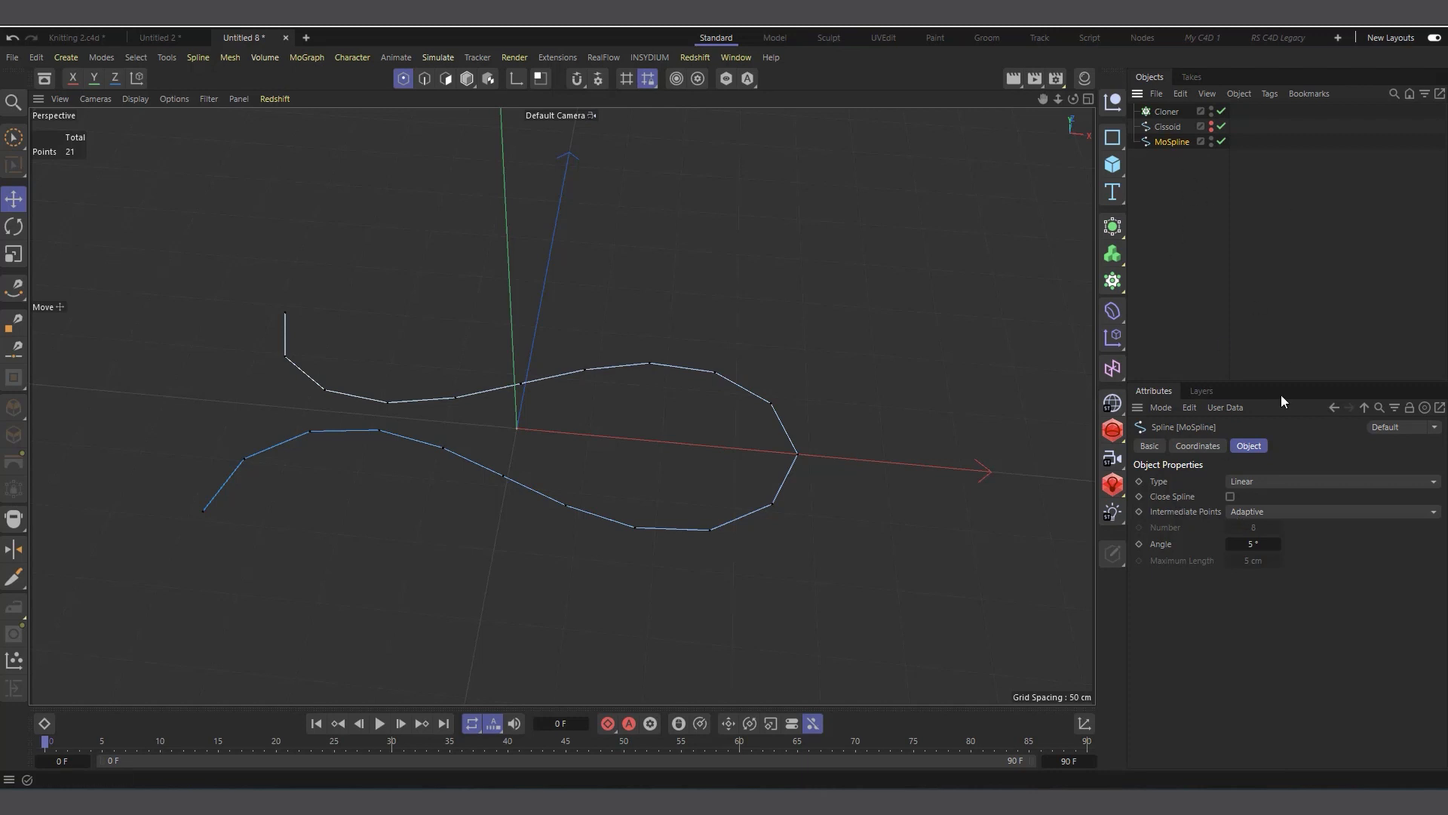
{"action": "left_click", "coordinate": [1257, 483]}
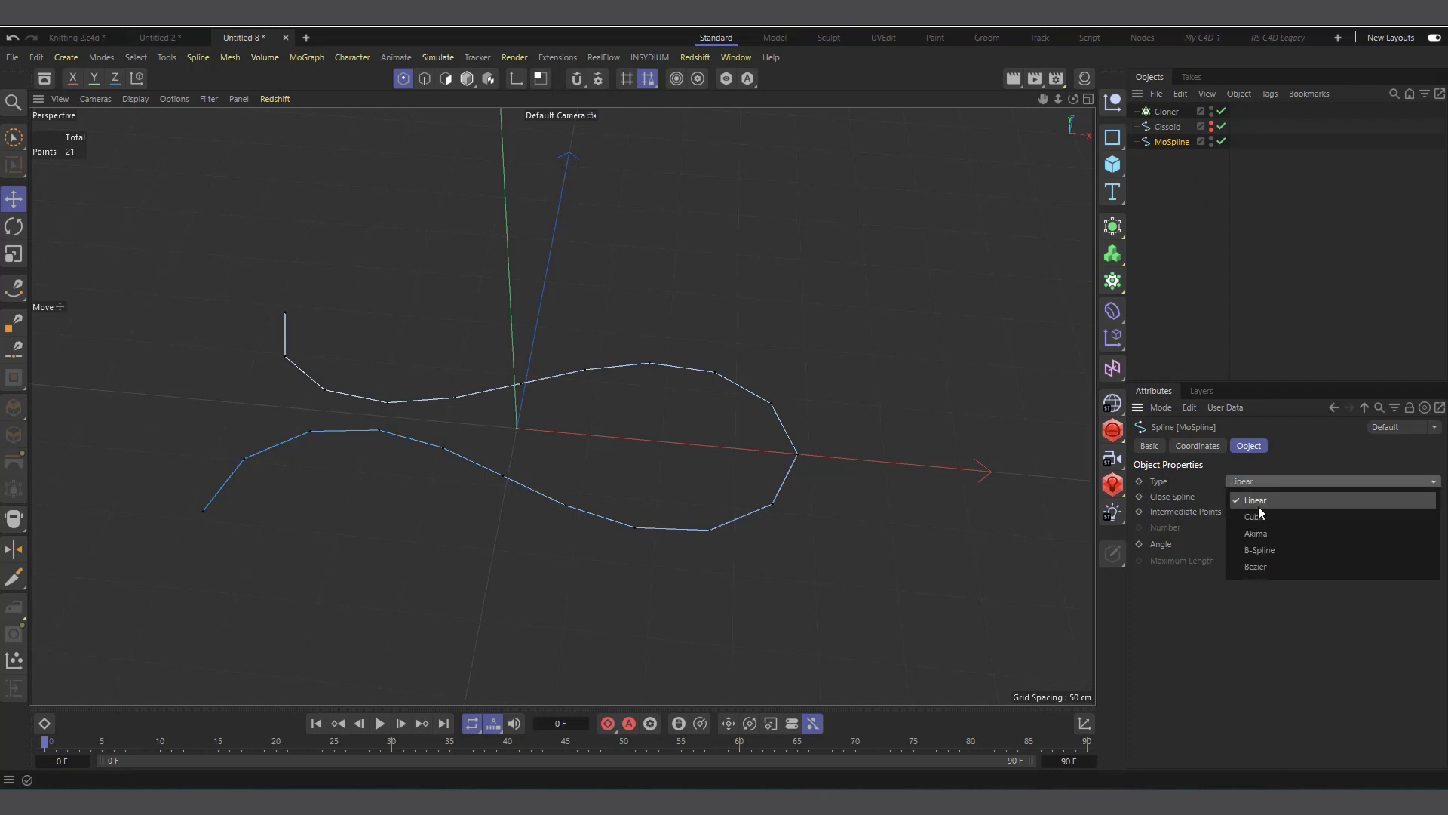
{"action": "left_click", "coordinate": [1268, 537]}
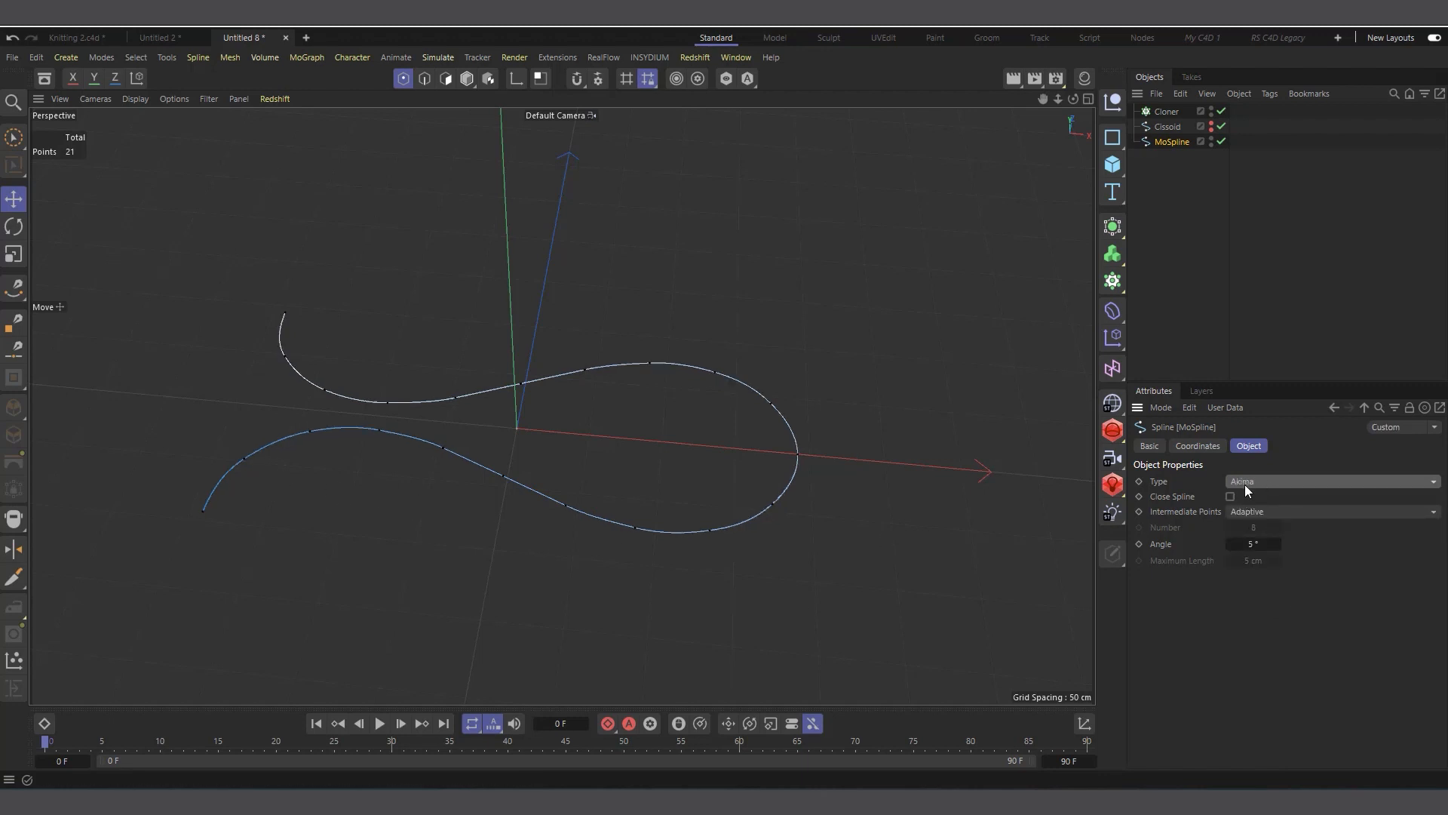
Select the MoSpline's open end point below the X axis and examine the resampled curve.
{"action": "left_click_drag", "start_coordinate": [246, 435], "coordinate": [175, 449], "text": "alt"}
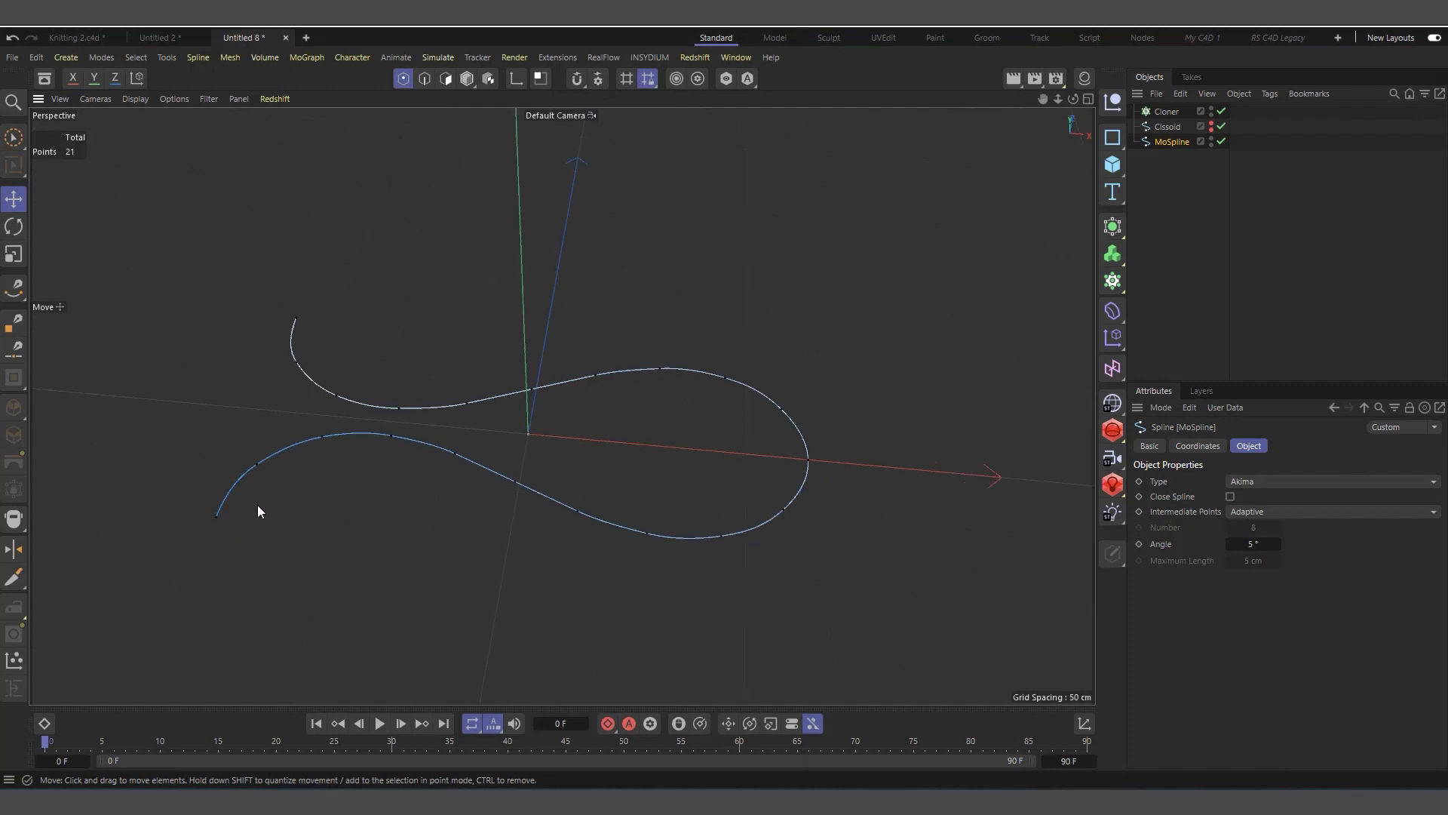
{"action": "left_click", "coordinate": [214, 521]}
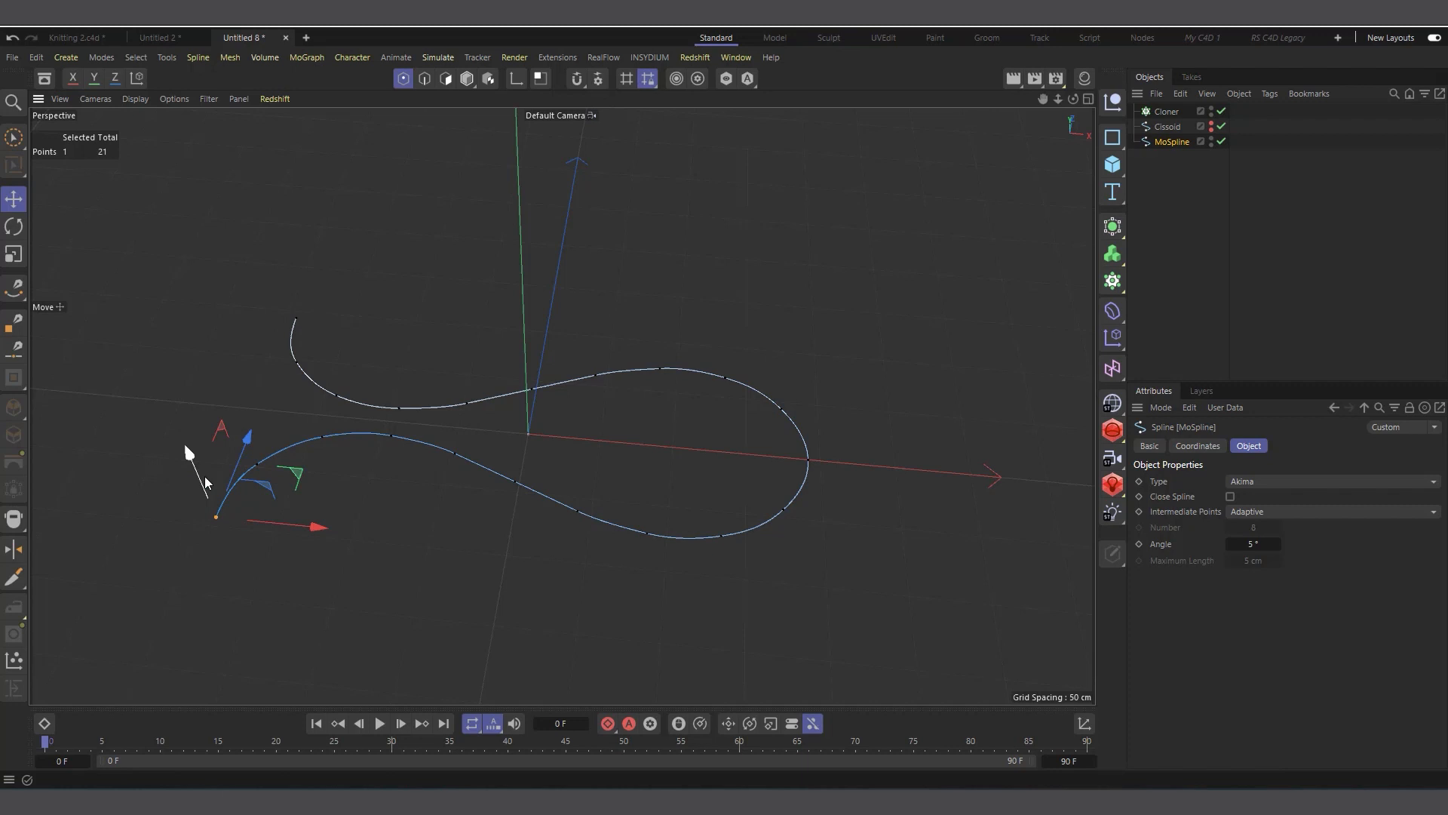
{"action": "left_click_drag", "start_coordinate": [536, 401], "coordinate": [713, 374], "text": "alt"}
{"action": "scroll", "coordinate": [310, 485], "scroll_direction": "up", "scroll_amount": 2}
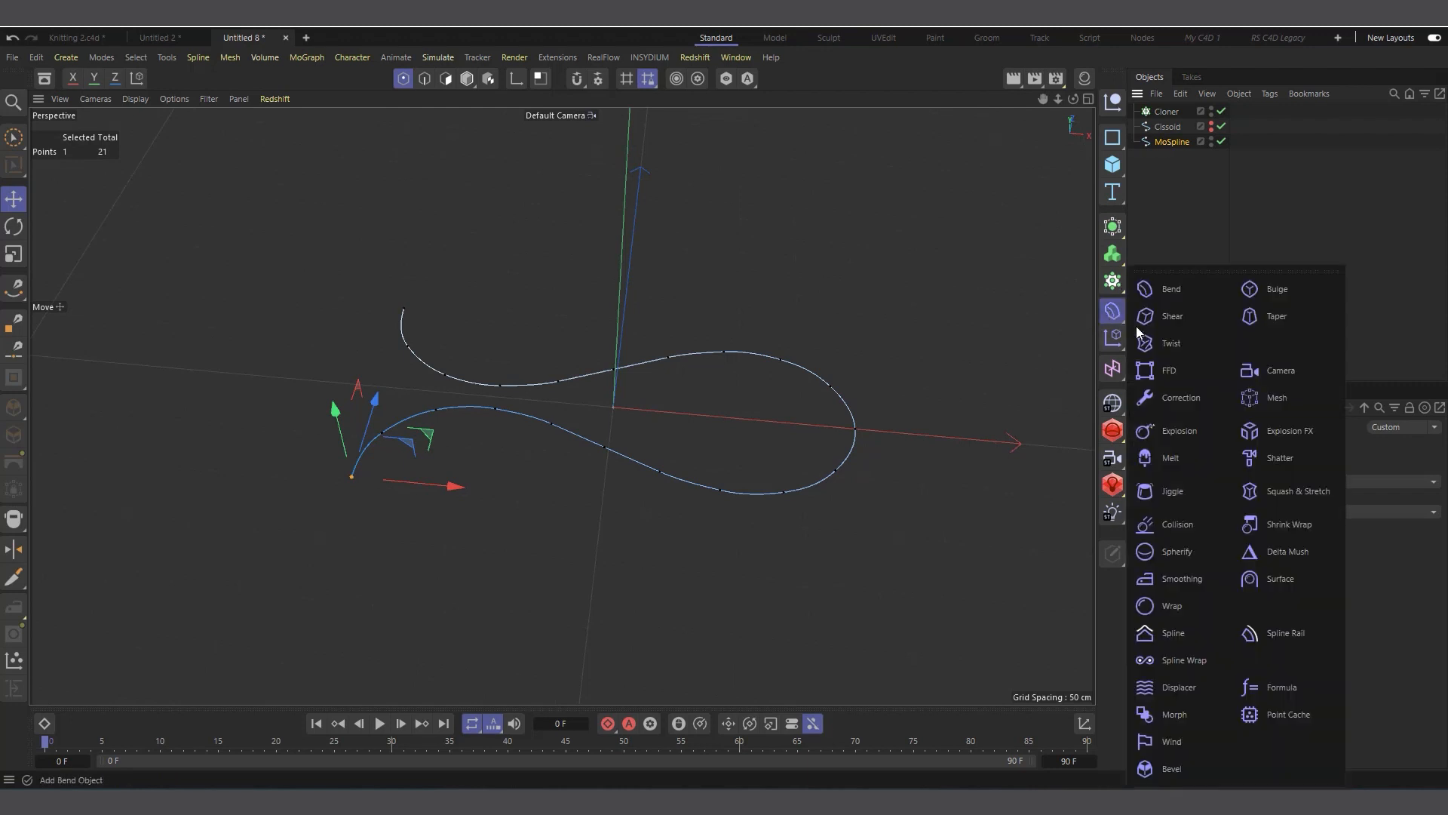
Add a Bend deformer as a child of the MoSpline, aligned to X+ and fitted to its parent.
{"action": "left_click", "coordinate": [1113, 310]}
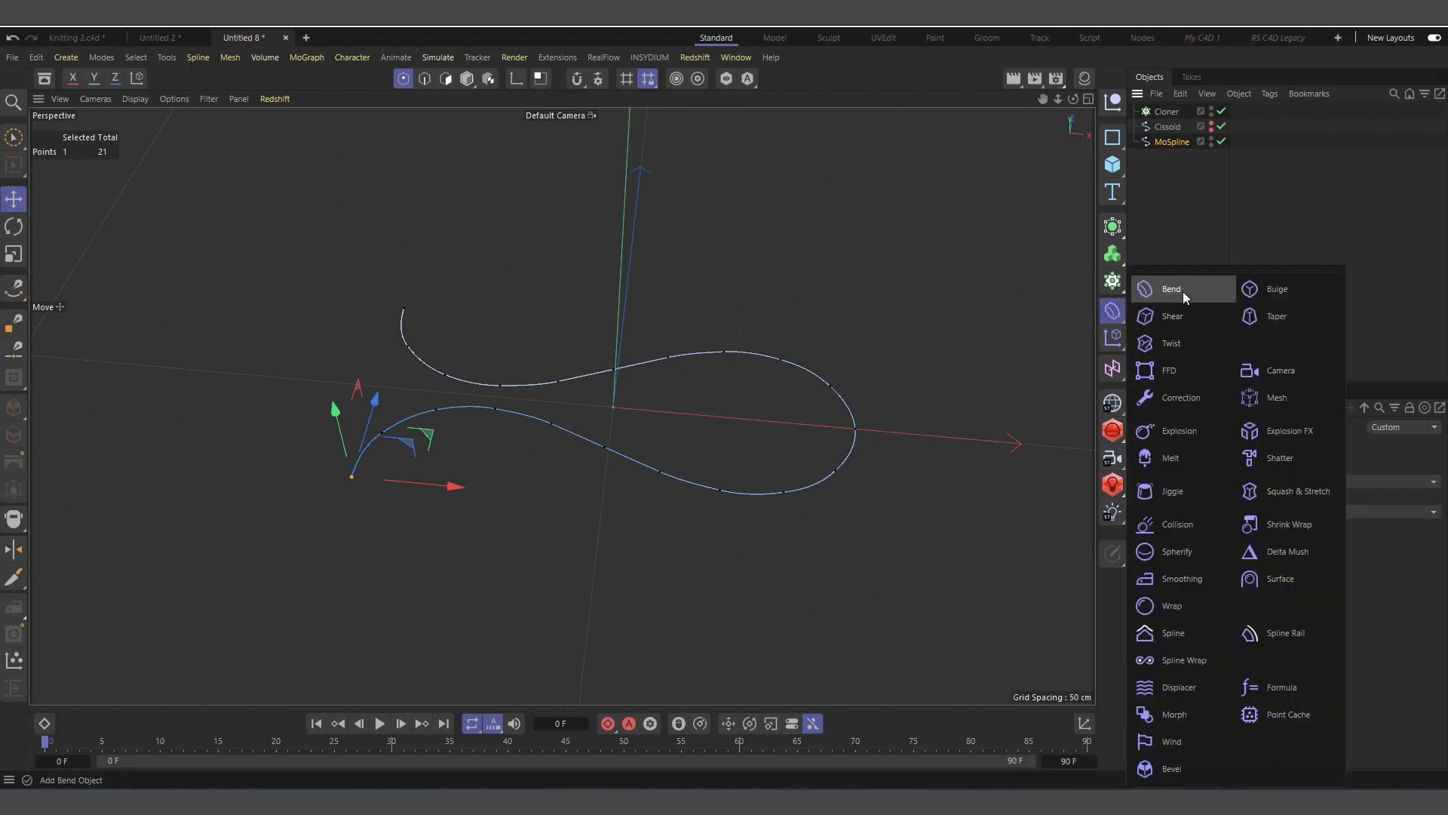
{"action": "left_click", "coordinate": [1183, 291]}
{"action": "left_click_drag", "start_coordinate": [1161, 113], "coordinate": [1176, 159]}
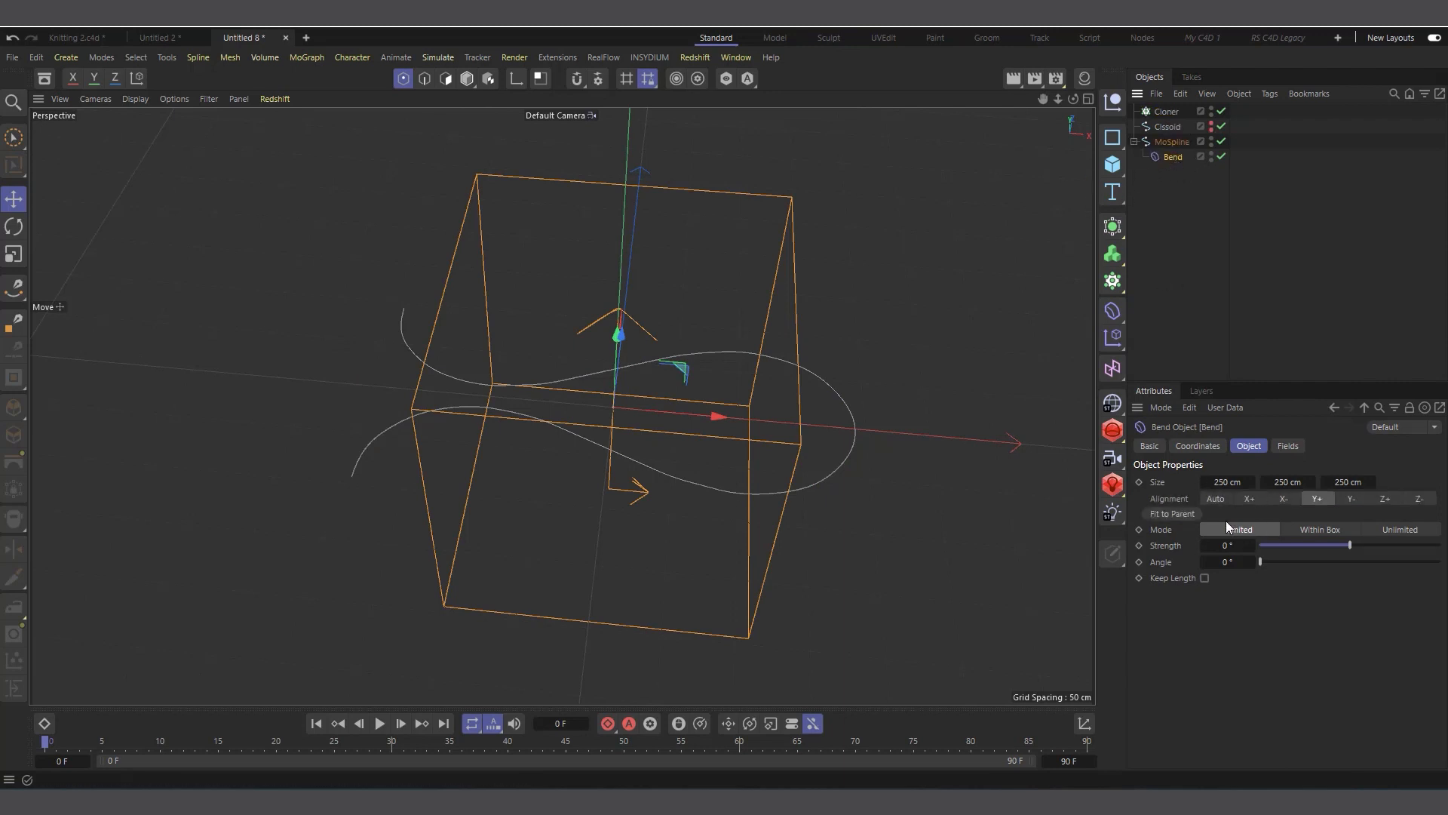
{"action": "left_click", "coordinate": [1249, 499]}
{"action": "left_click", "coordinate": [1181, 514]}
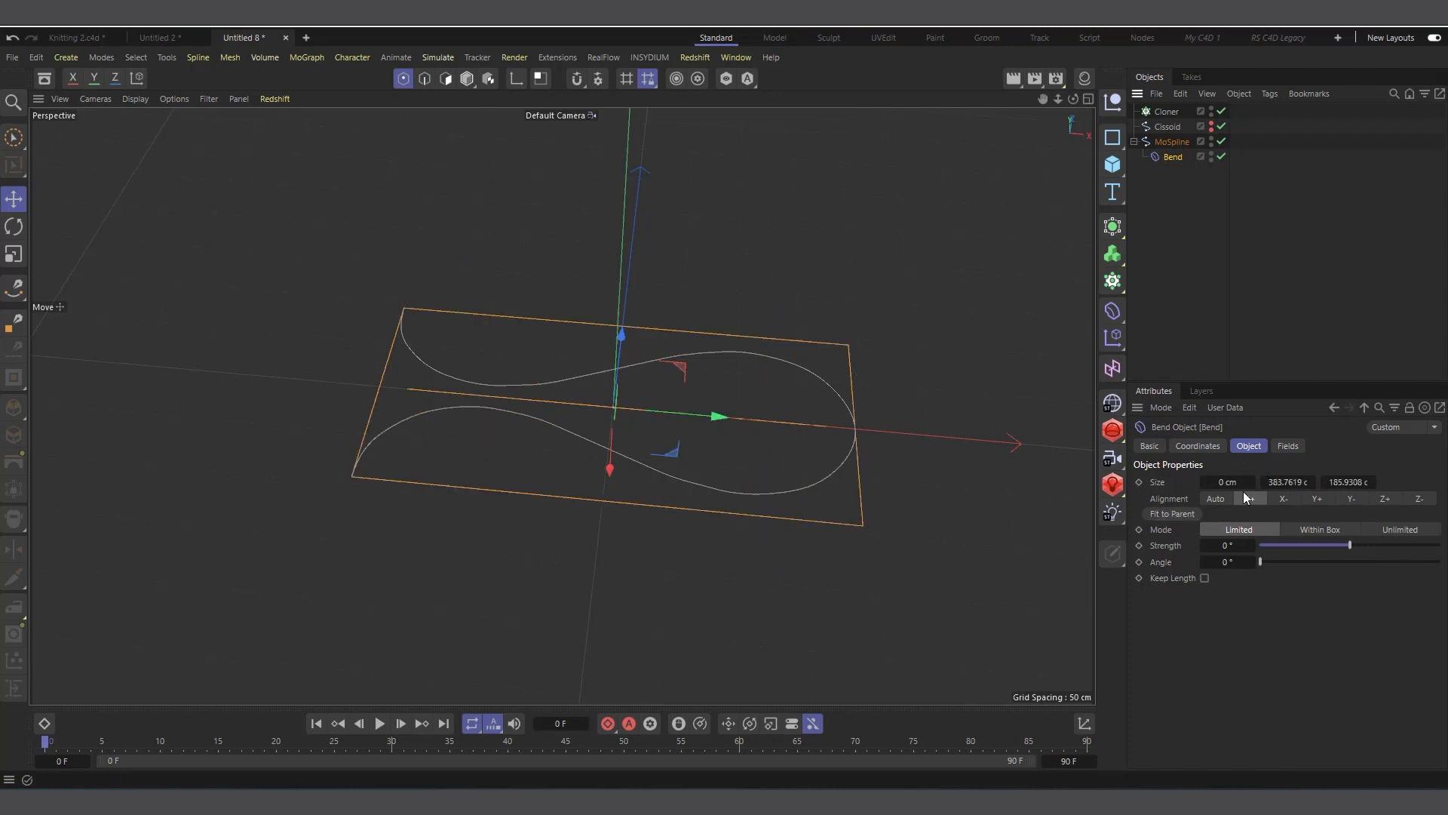
Set the Bend deformer's strength to 60° with Keep Length enabled.
{"action": "left_click_drag", "start_coordinate": [1231, 546], "coordinate": [1274, 546]}
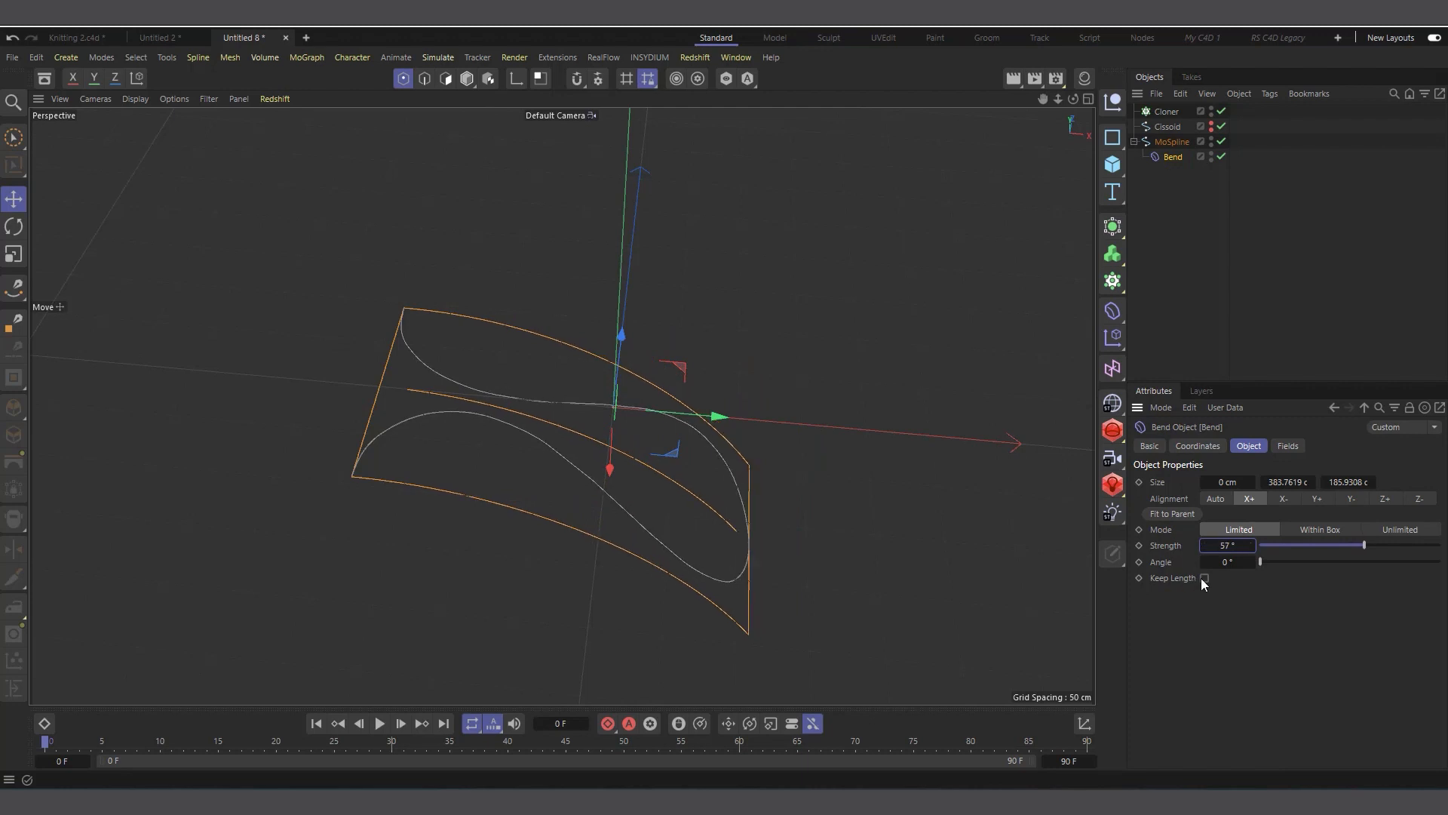
{"action": "left_click", "coordinate": [1162, 270]}
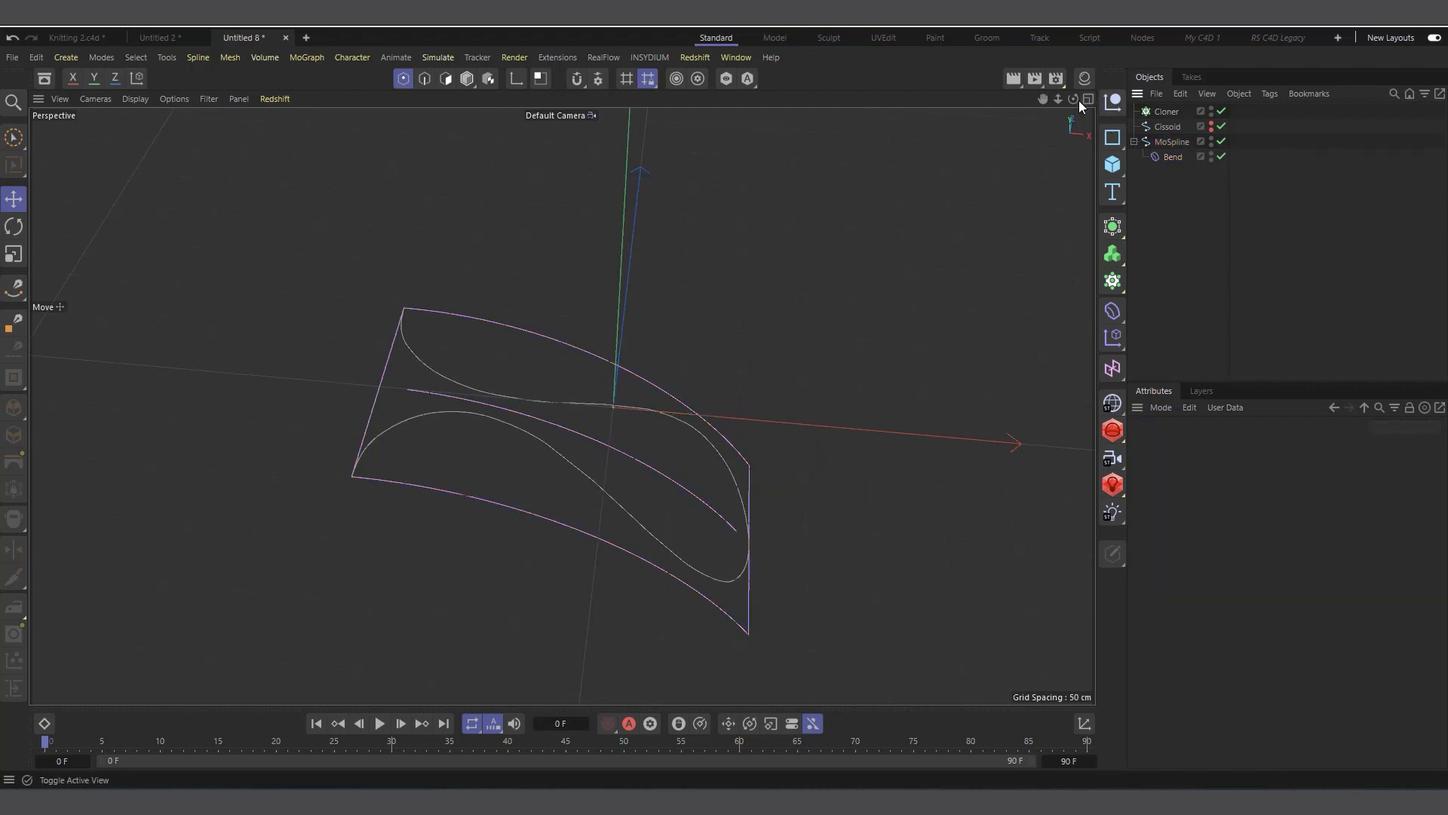
{"action": "left_click_drag", "start_coordinate": [1076, 100], "coordinate": [1205, 228]}
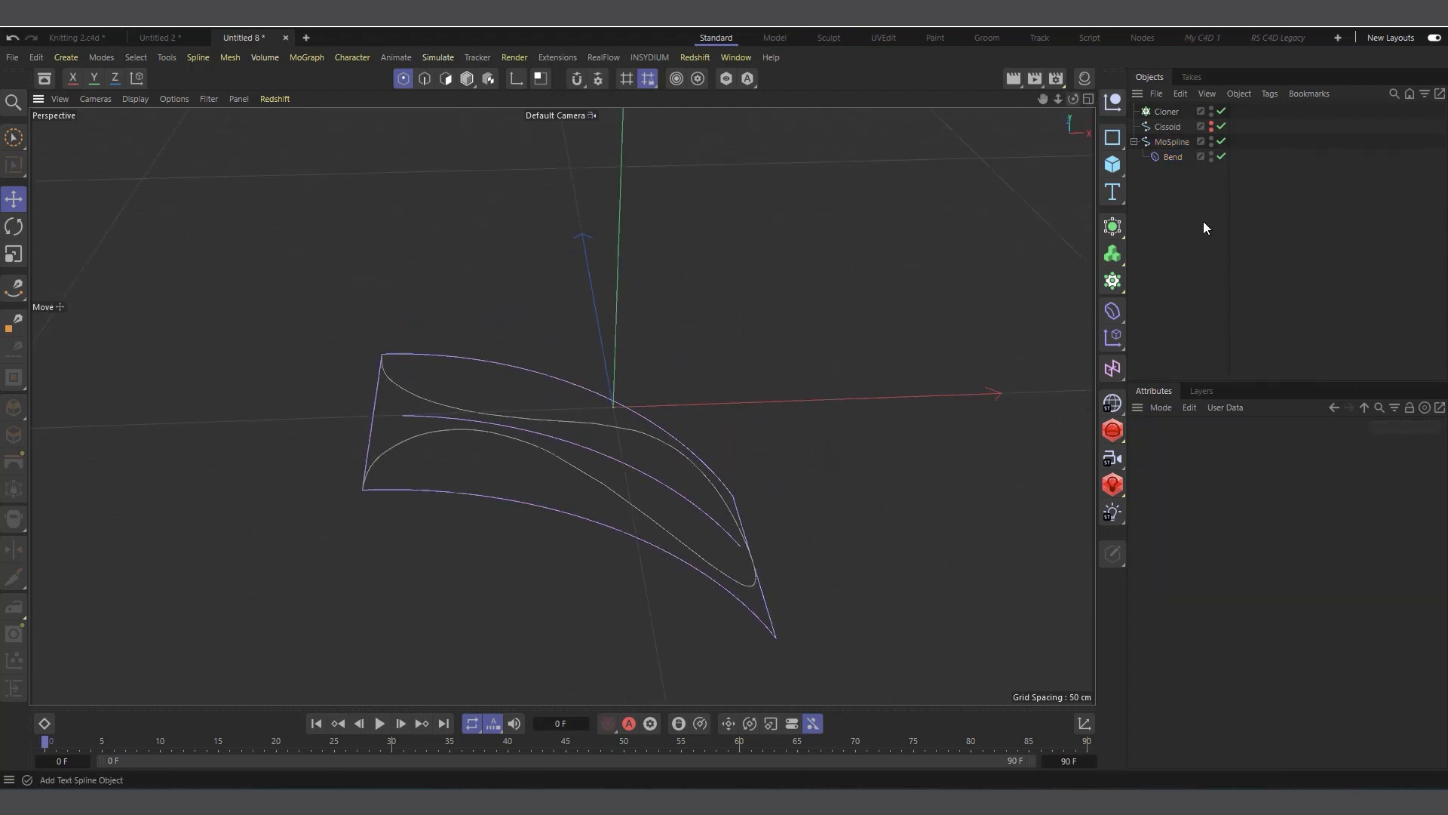
{"action": "left_click", "coordinate": [1172, 157]}
{"action": "left_click_drag", "start_coordinate": [1225, 546], "coordinate": [1242, 547]}
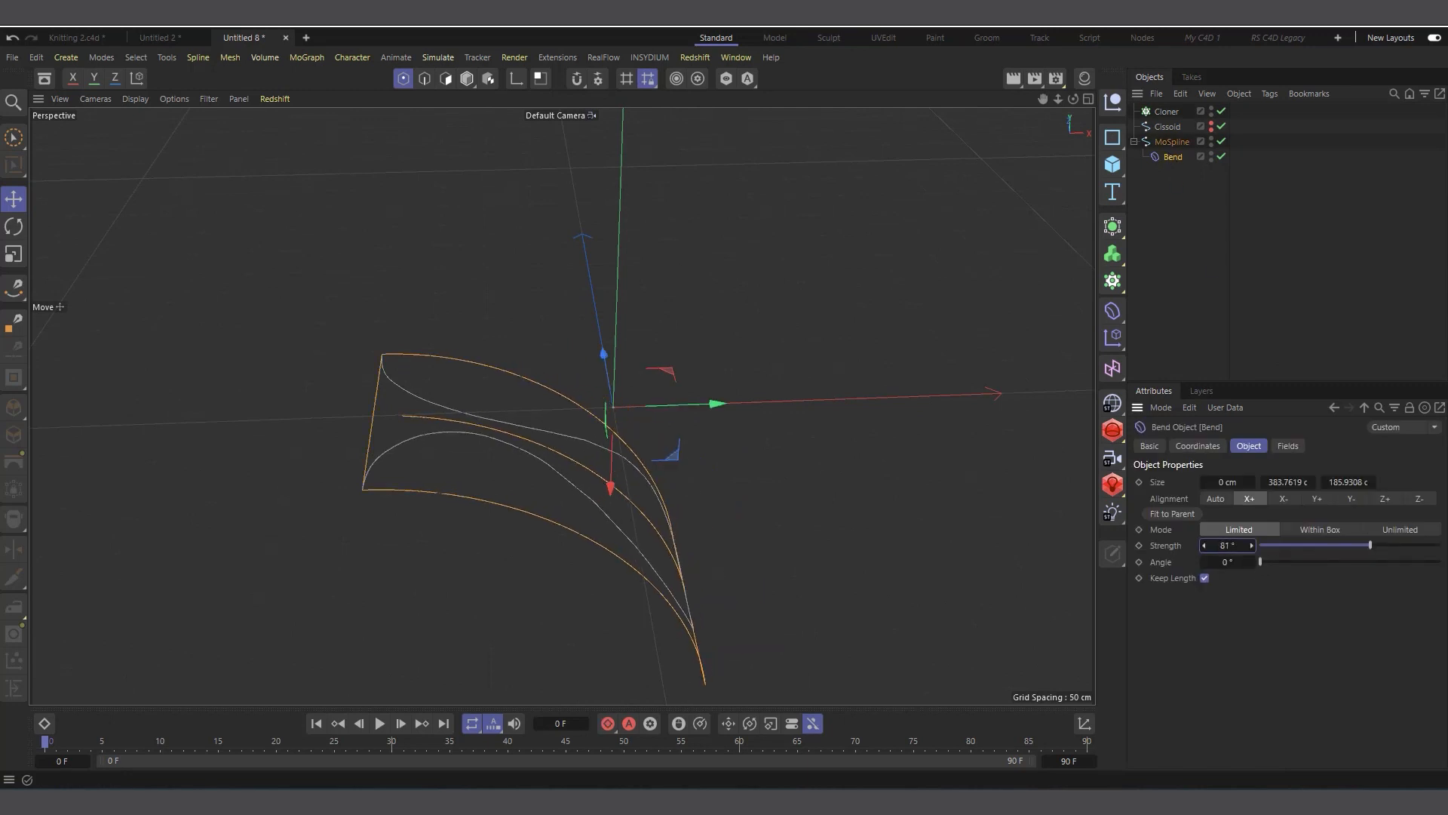
{"action": "left_click", "coordinate": [1202, 546]}
{"action": "left_click", "coordinate": [1201, 546]}
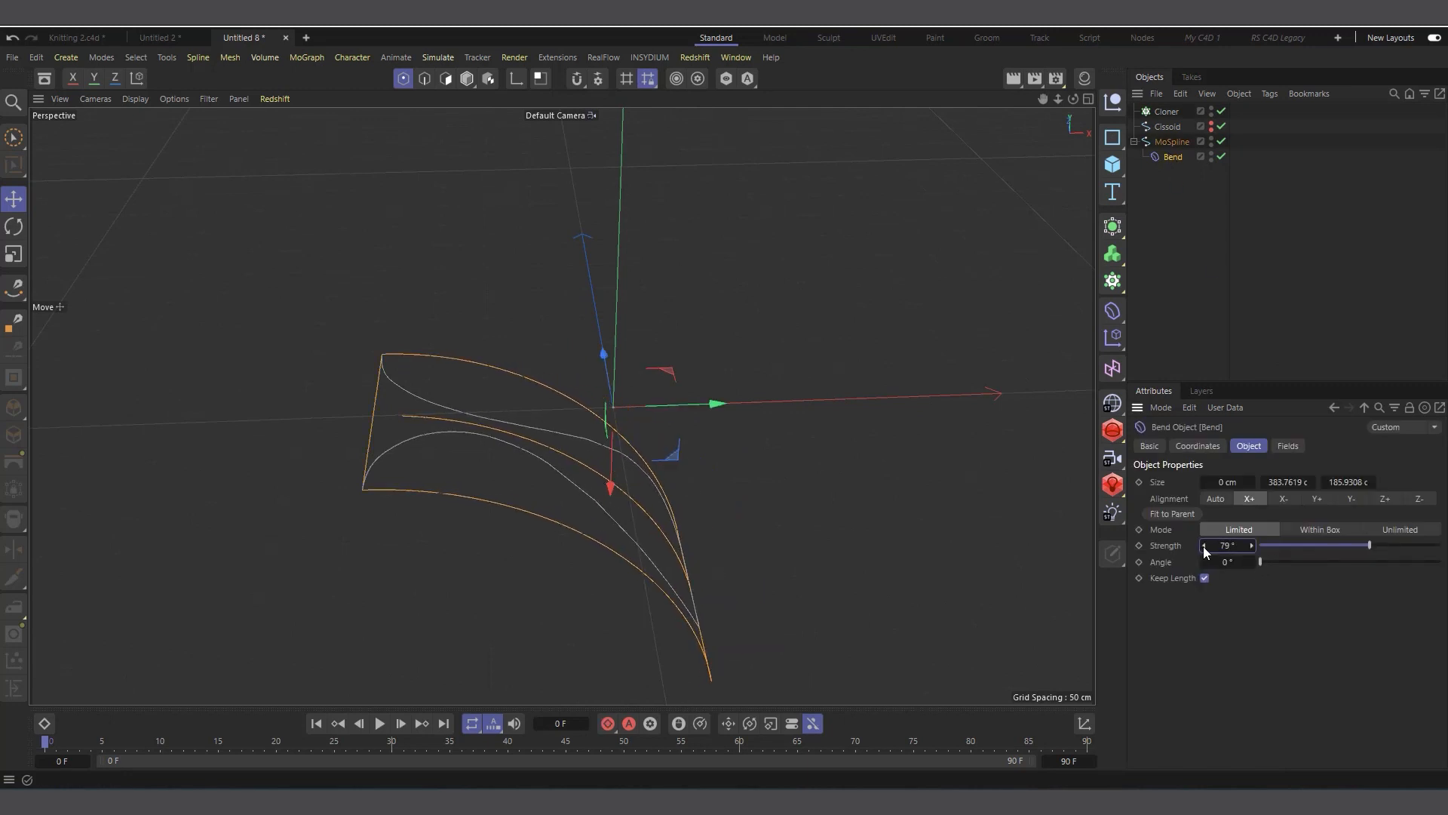
{"action": "double_click", "coordinate": [1229, 545]}
{"action": "type", "text": "60"}
{"action": "key", "text": "Return"}
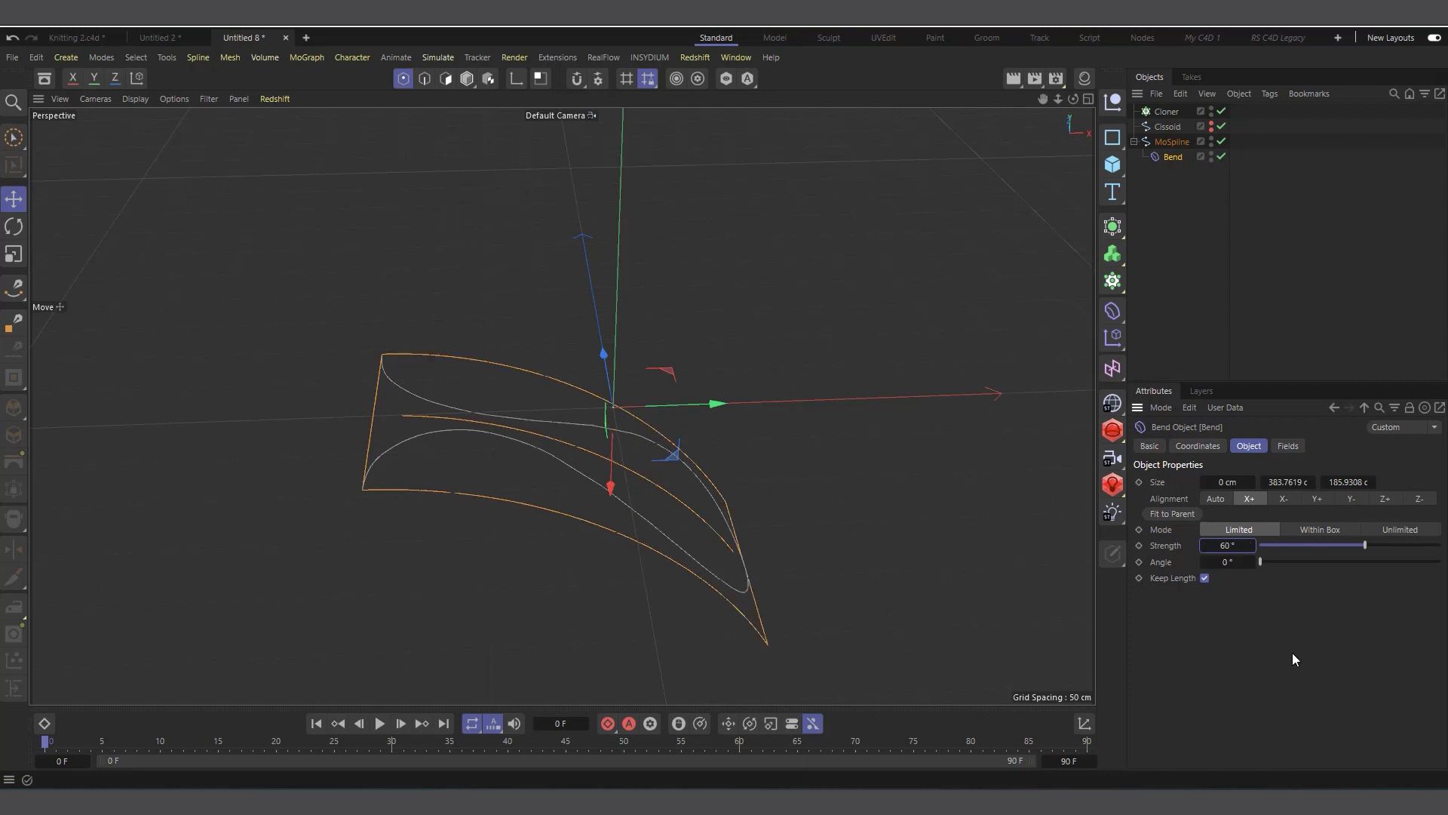
Switch the MoSpline to Model mode and try rotating its bank angle around its current axis.
{"action": "left_click", "coordinate": [1188, 181]}
{"action": "left_click", "coordinate": [1134, 142]}
{"action": "left_click", "coordinate": [1171, 141]}
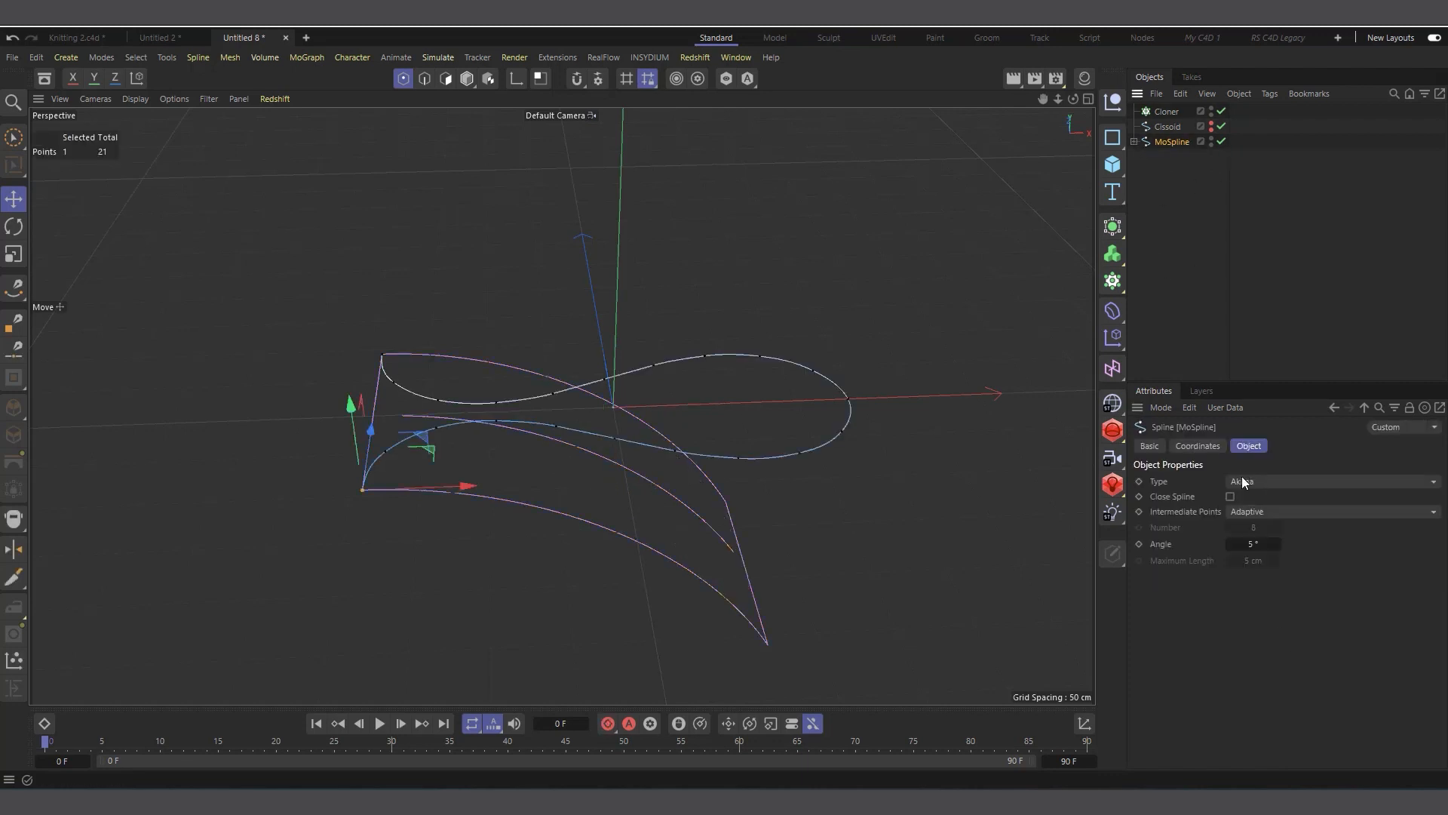
{"action": "left_click", "coordinate": [1198, 446]}
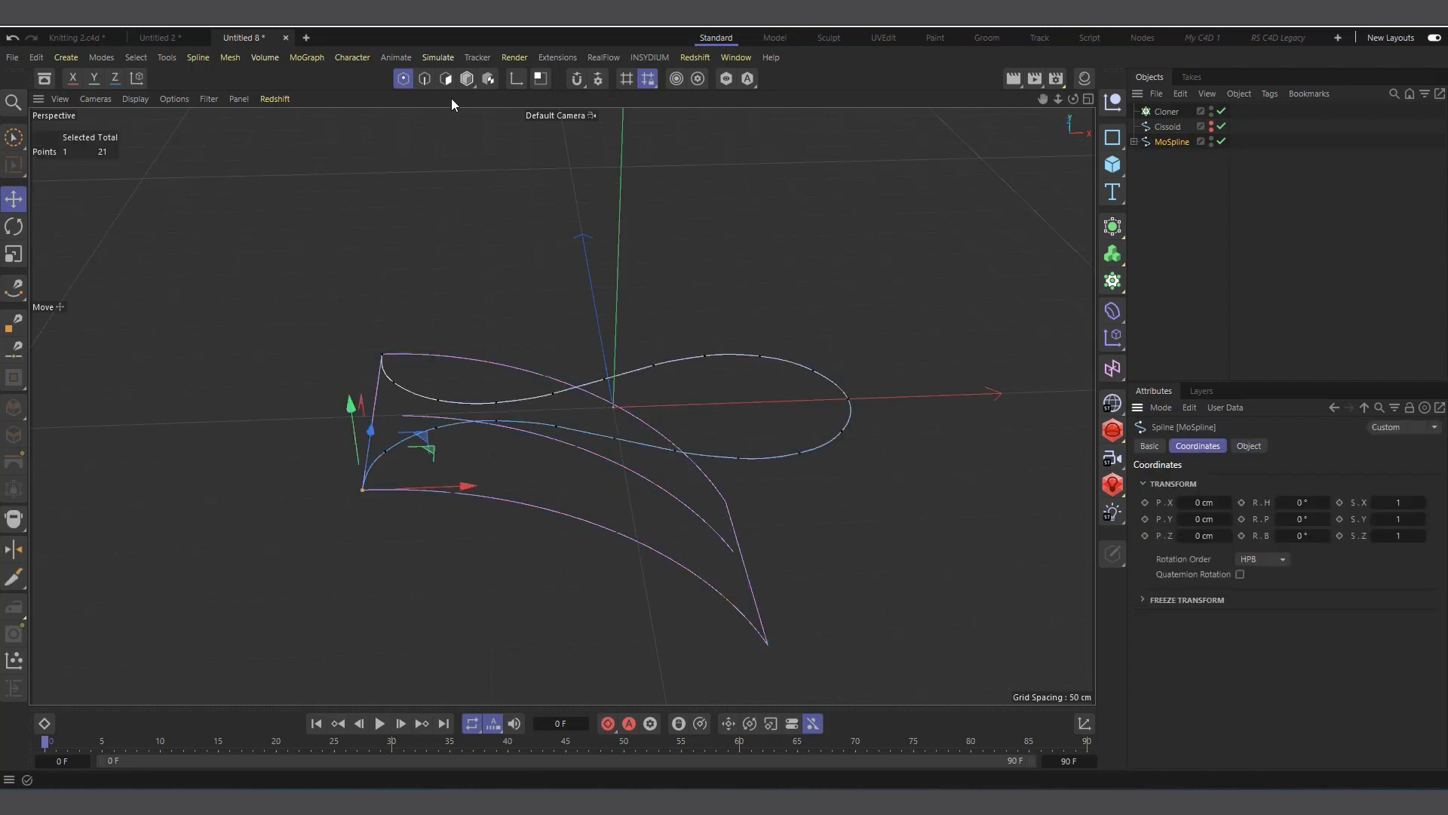
{"action": "left_click", "coordinate": [467, 78]}
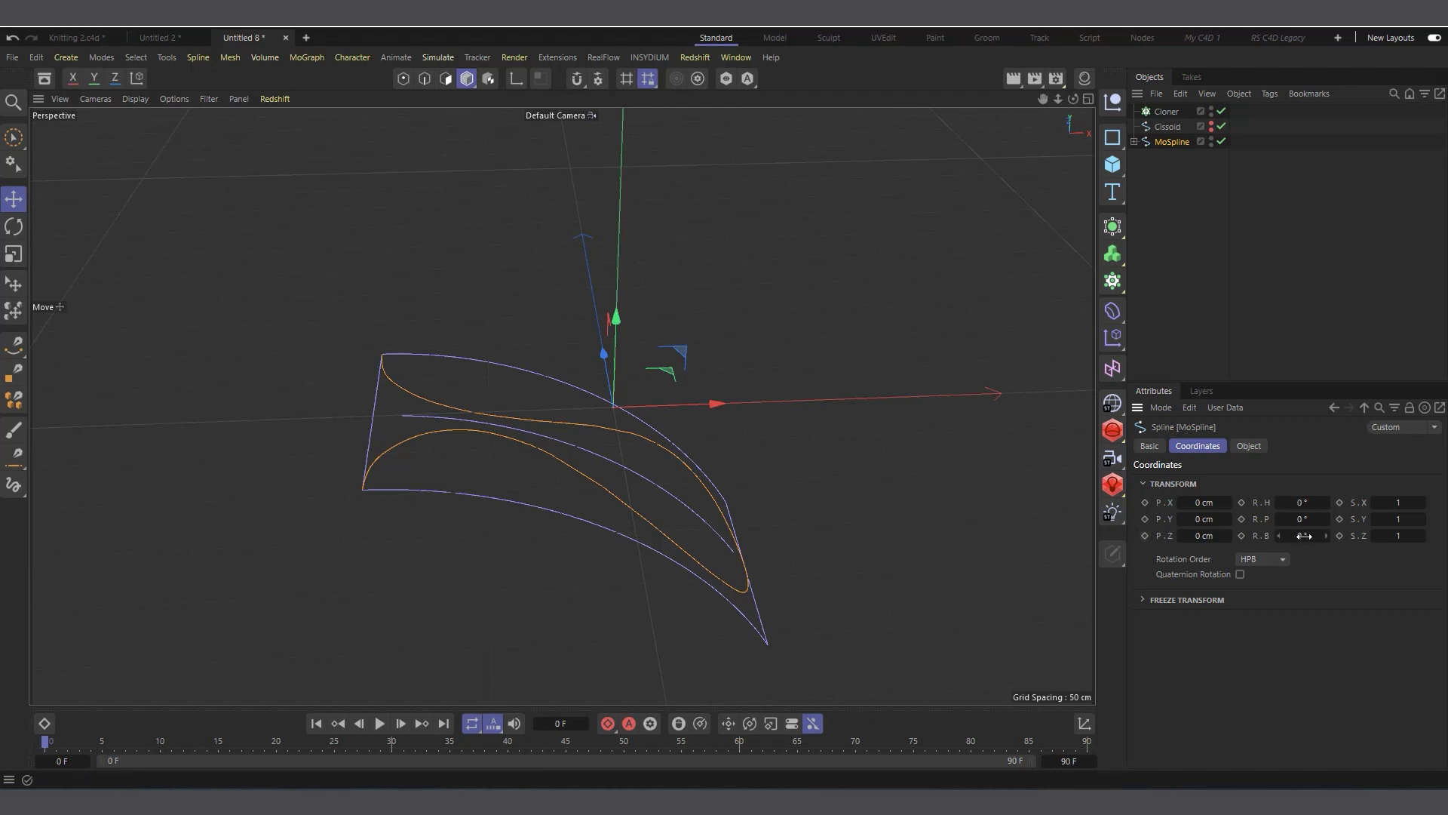
{"action": "left_click_drag", "start_coordinate": [1304, 536], "coordinate": [1288, 536]}
{"action": "key", "text": "ctrl+z"}
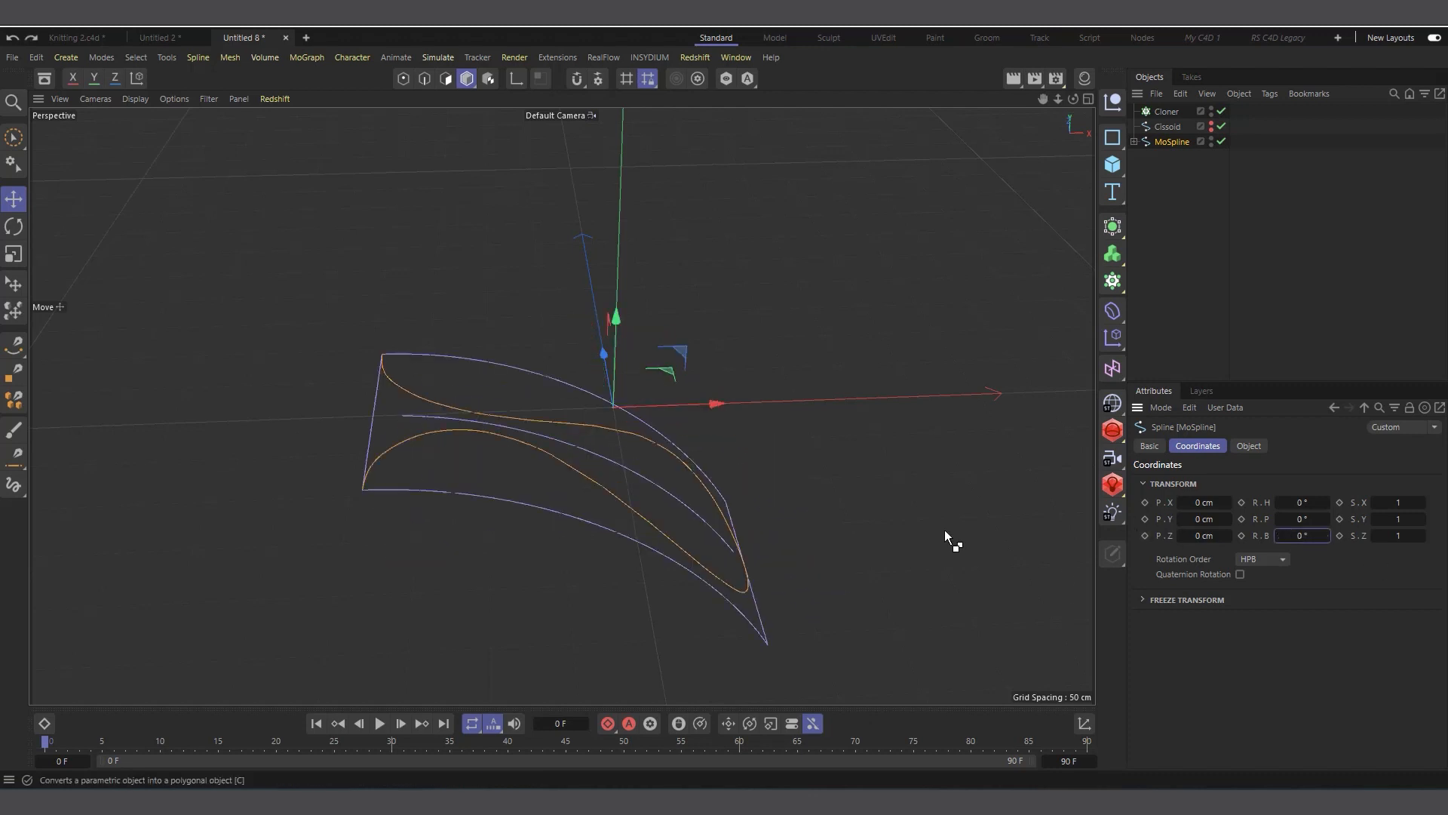
{"action": "scroll", "coordinate": [319, 436], "scroll_direction": "up", "scroll_amount": 5}
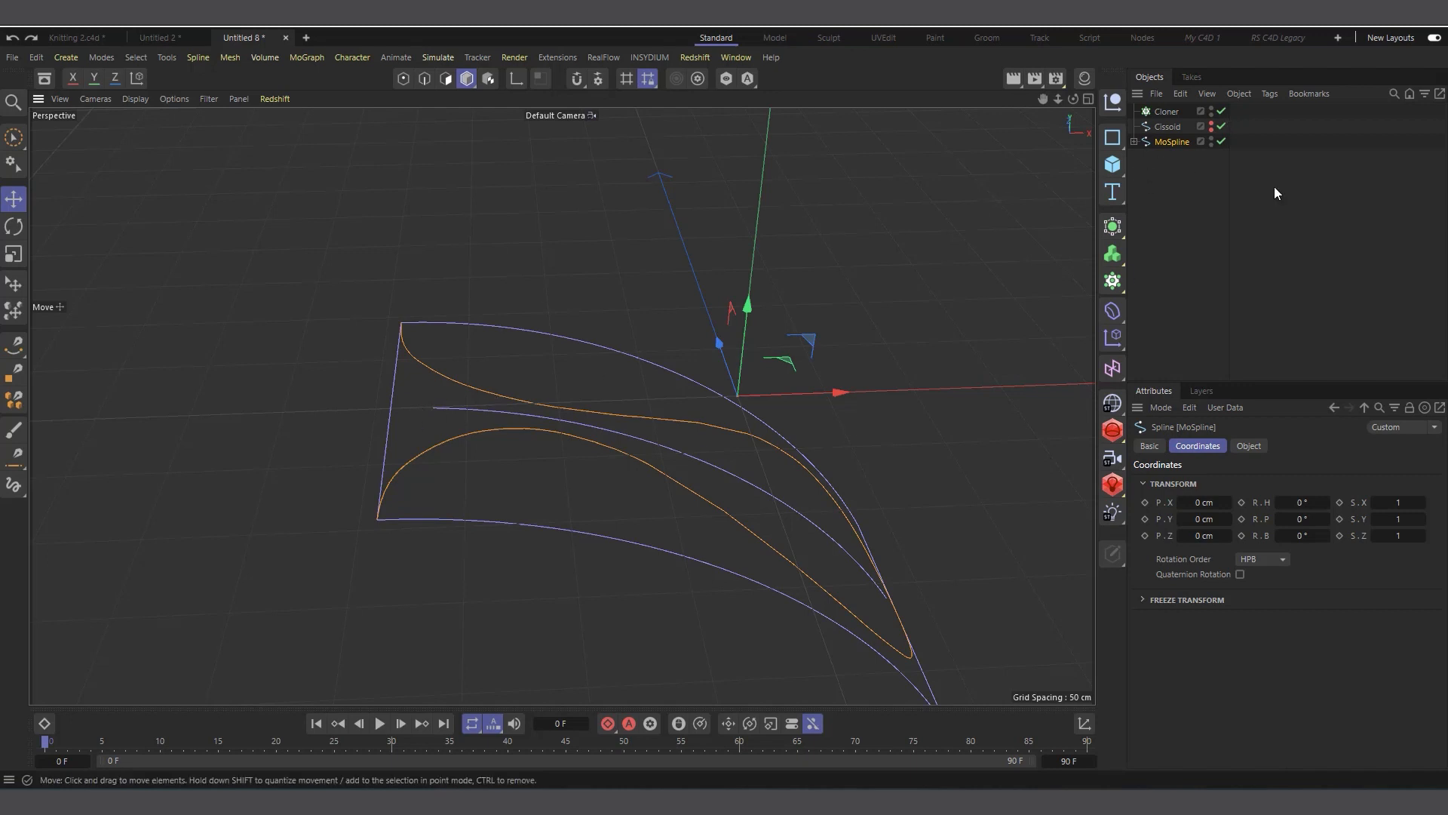
Disable the Bend deformer and move the MoSpline's axis to X -100% of all points with Axis Center.
{"action": "left_click", "coordinate": [1134, 141]}
{"action": "left_click", "coordinate": [1222, 156]}
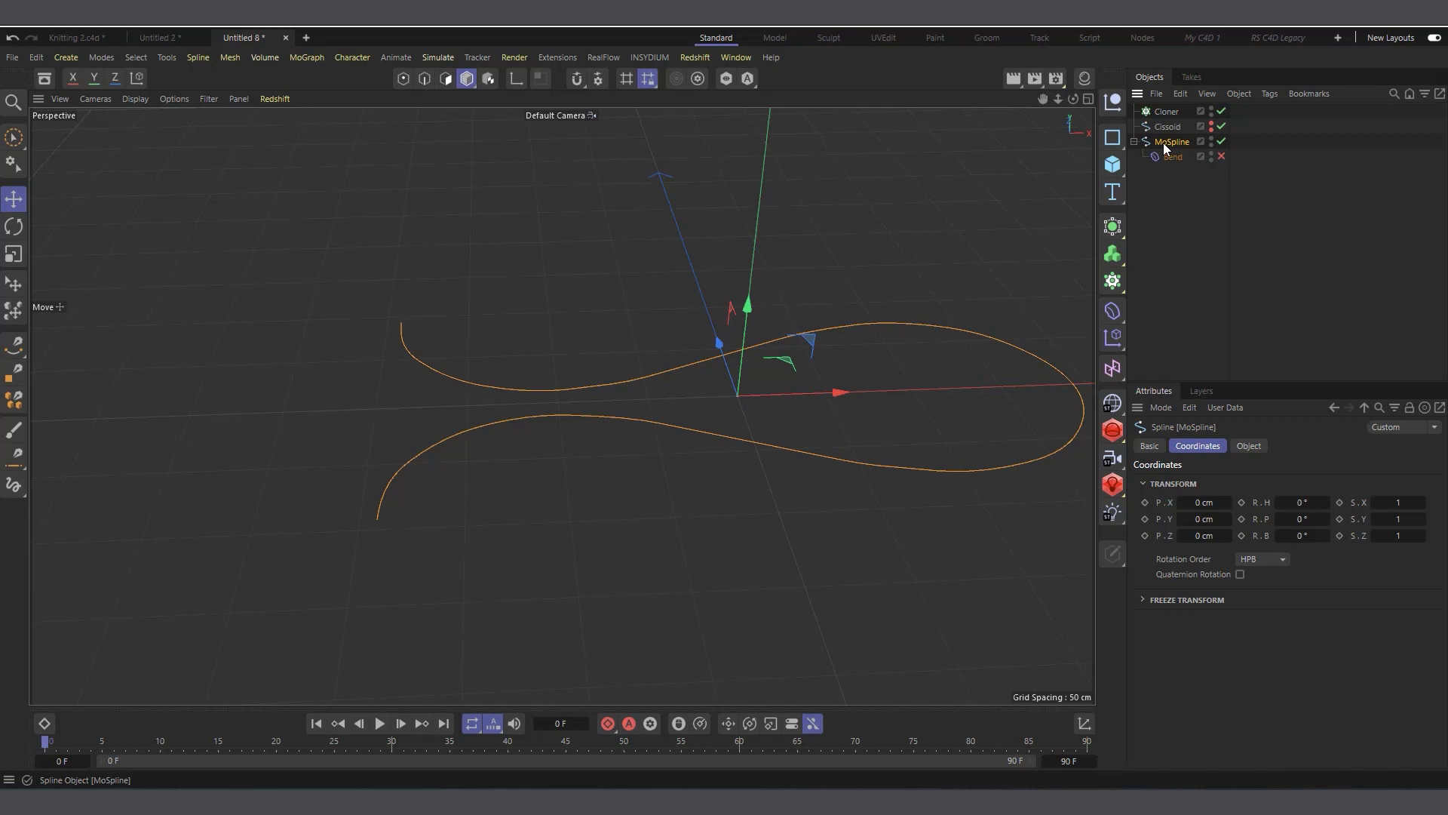
{"action": "left_click", "coordinate": [167, 57]}
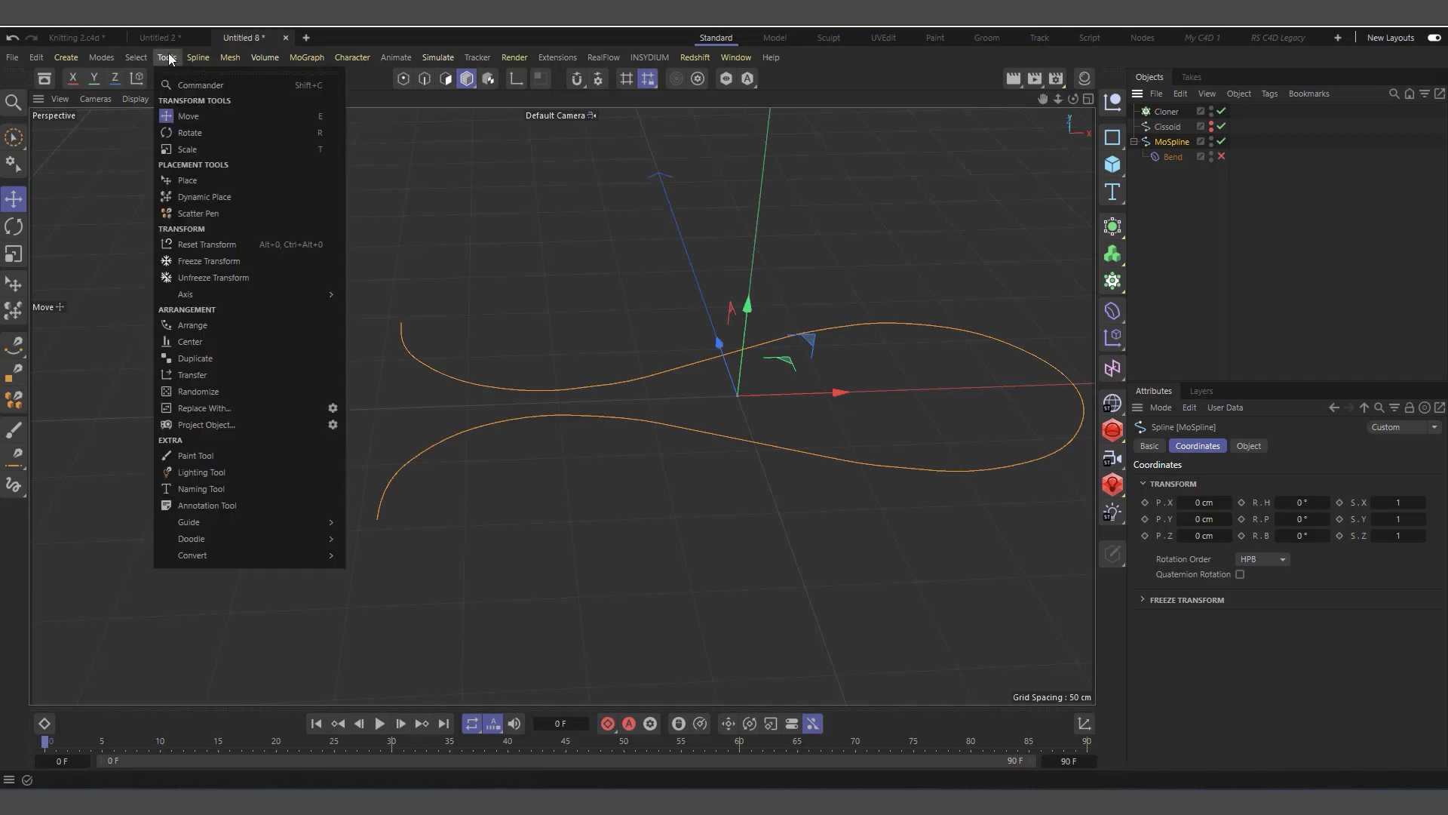
{"action": "mouse_move", "coordinate": [219, 292]}
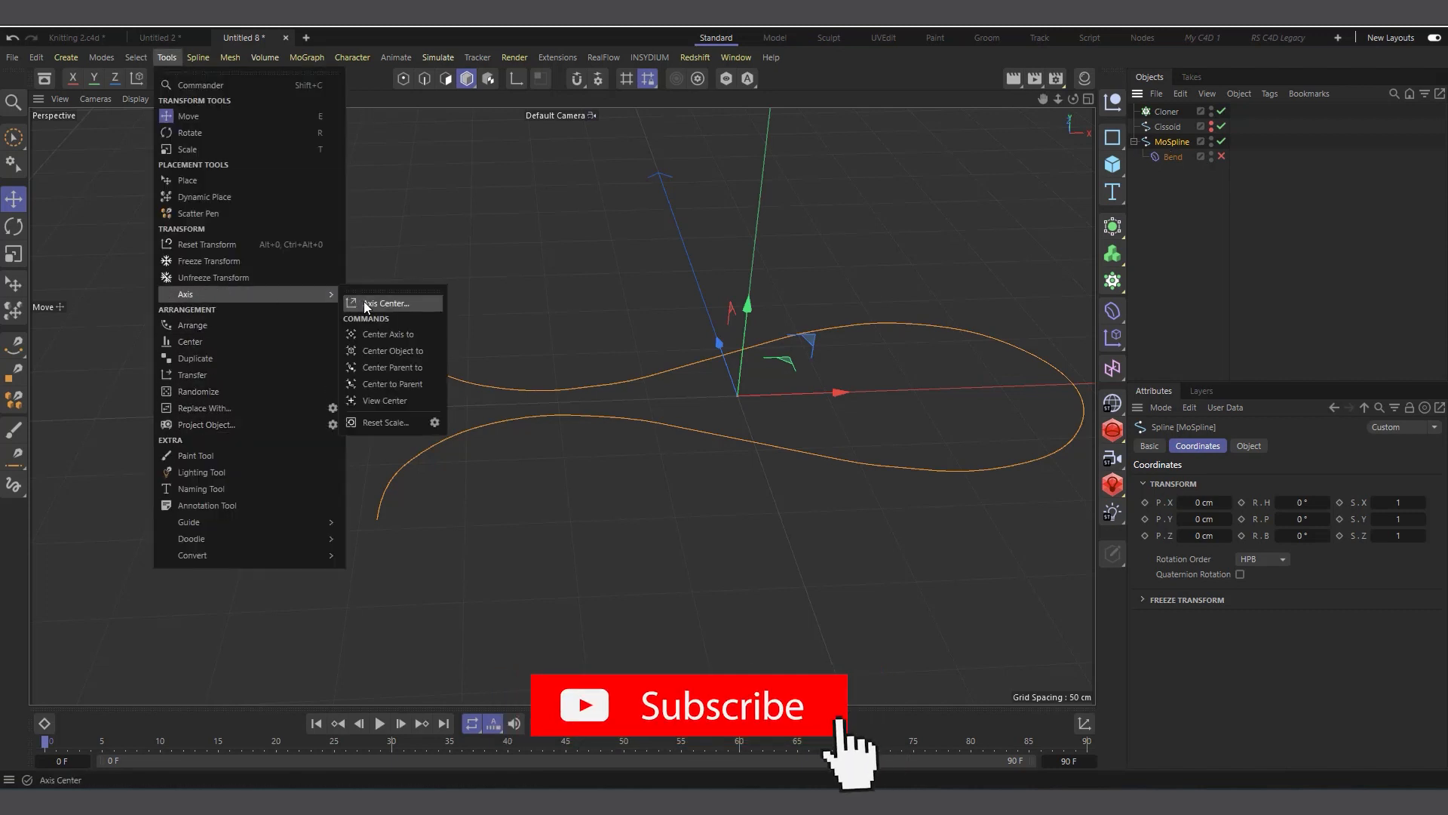
{"action": "mouse_move", "coordinate": [237, 58]}
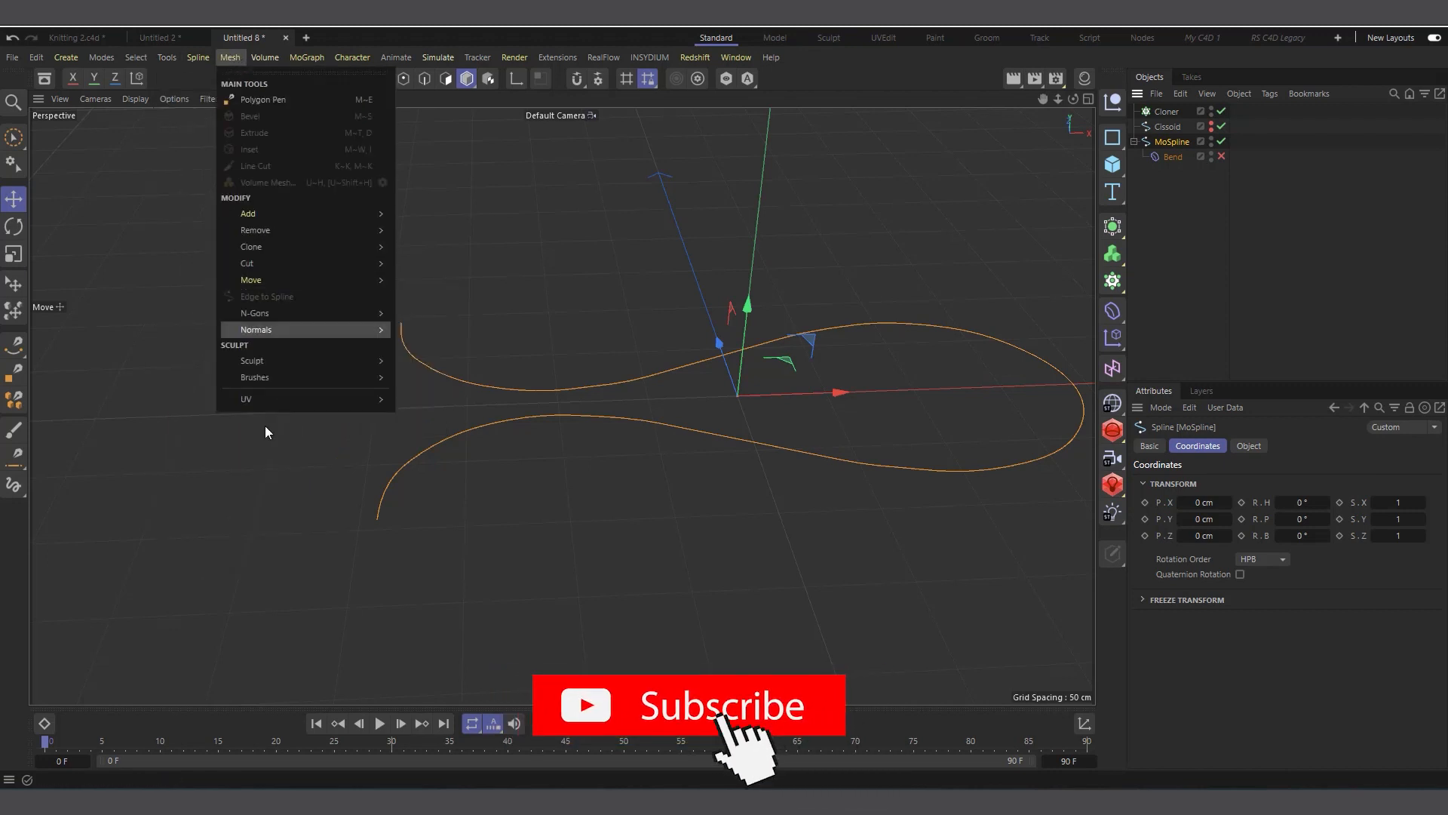
{"action": "mouse_move", "coordinate": [168, 60]}
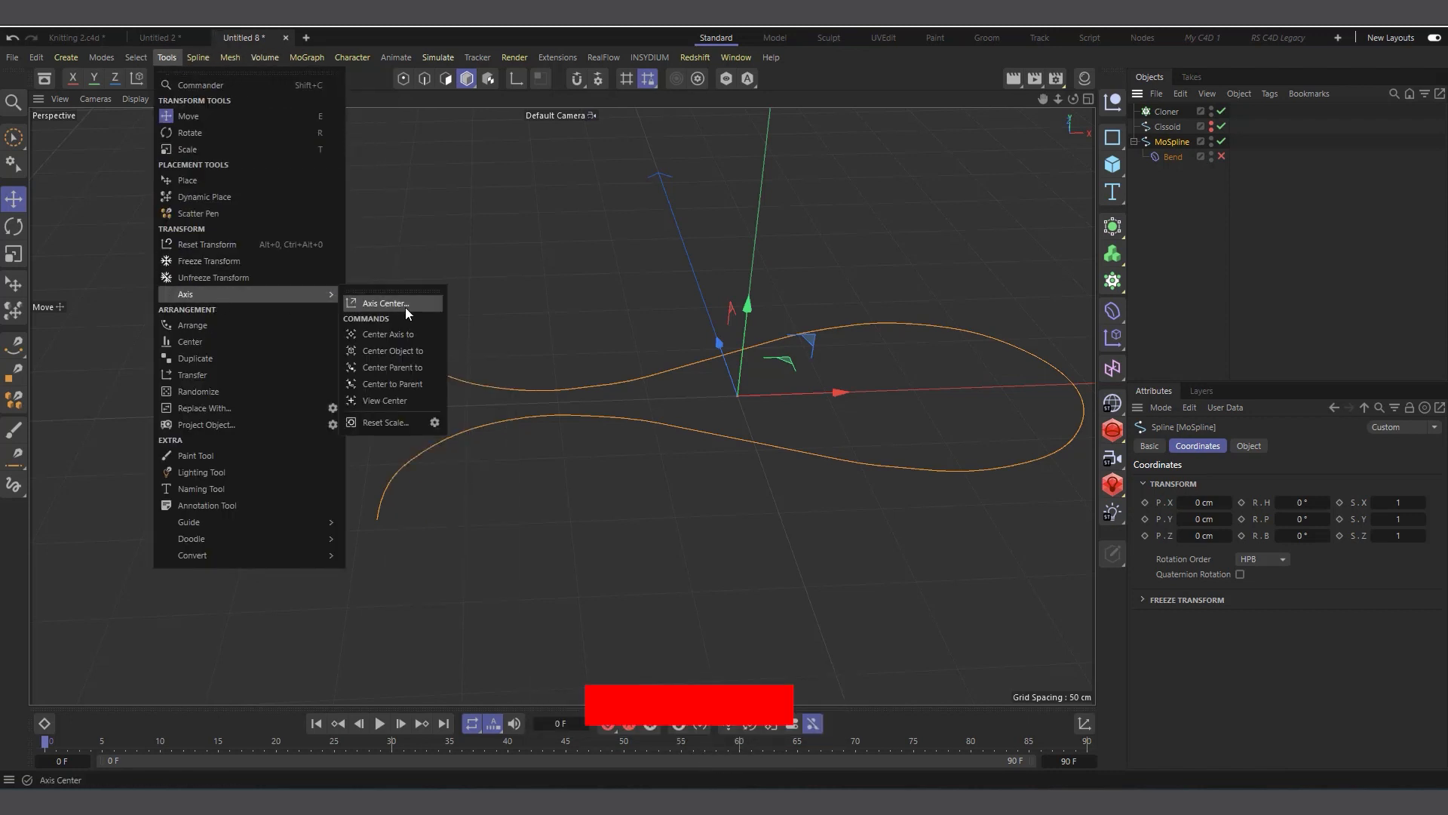
{"action": "left_click", "coordinate": [405, 307]}
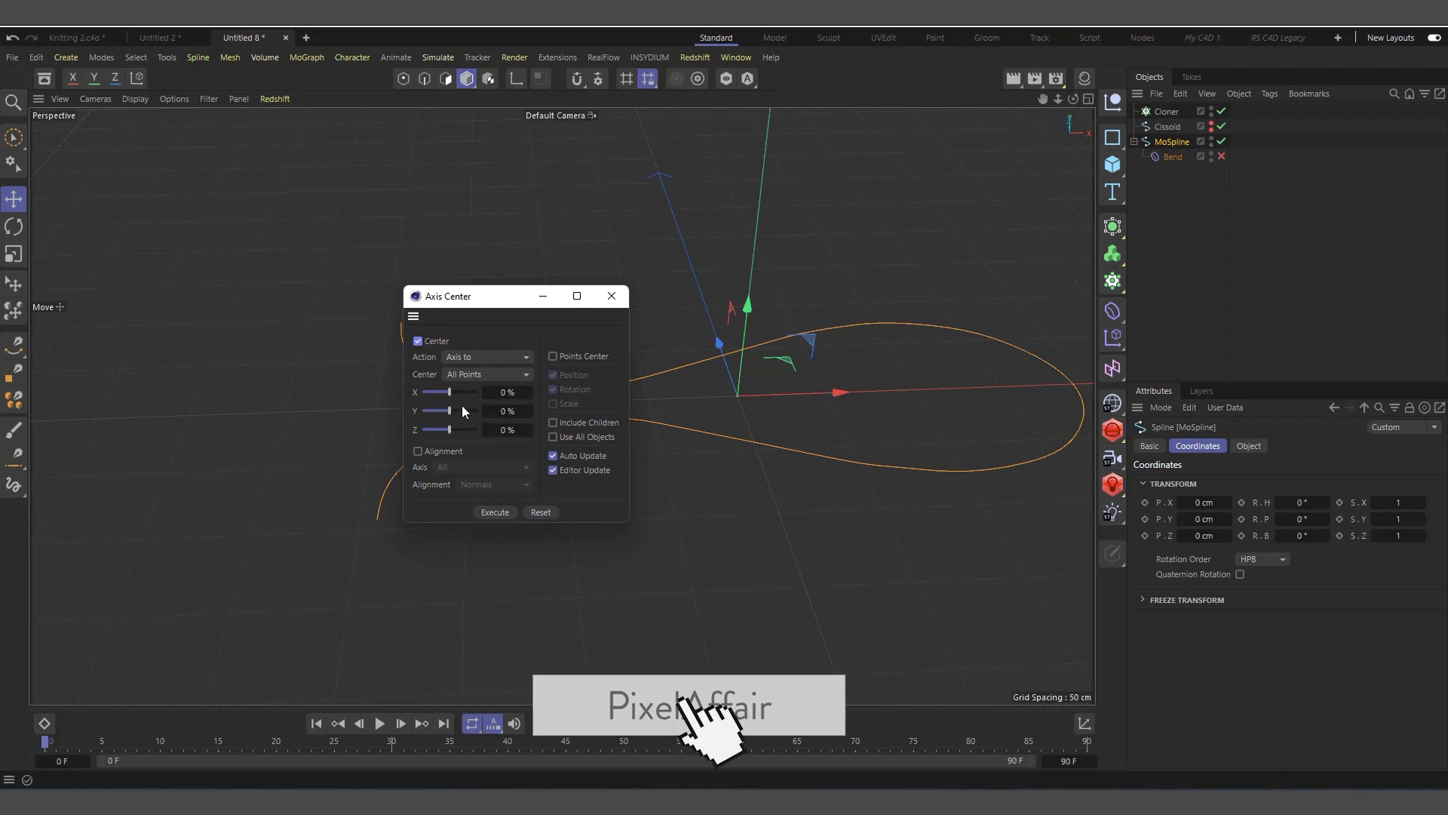
{"action": "left_click_drag", "start_coordinate": [472, 295], "coordinate": [1002, 397]}
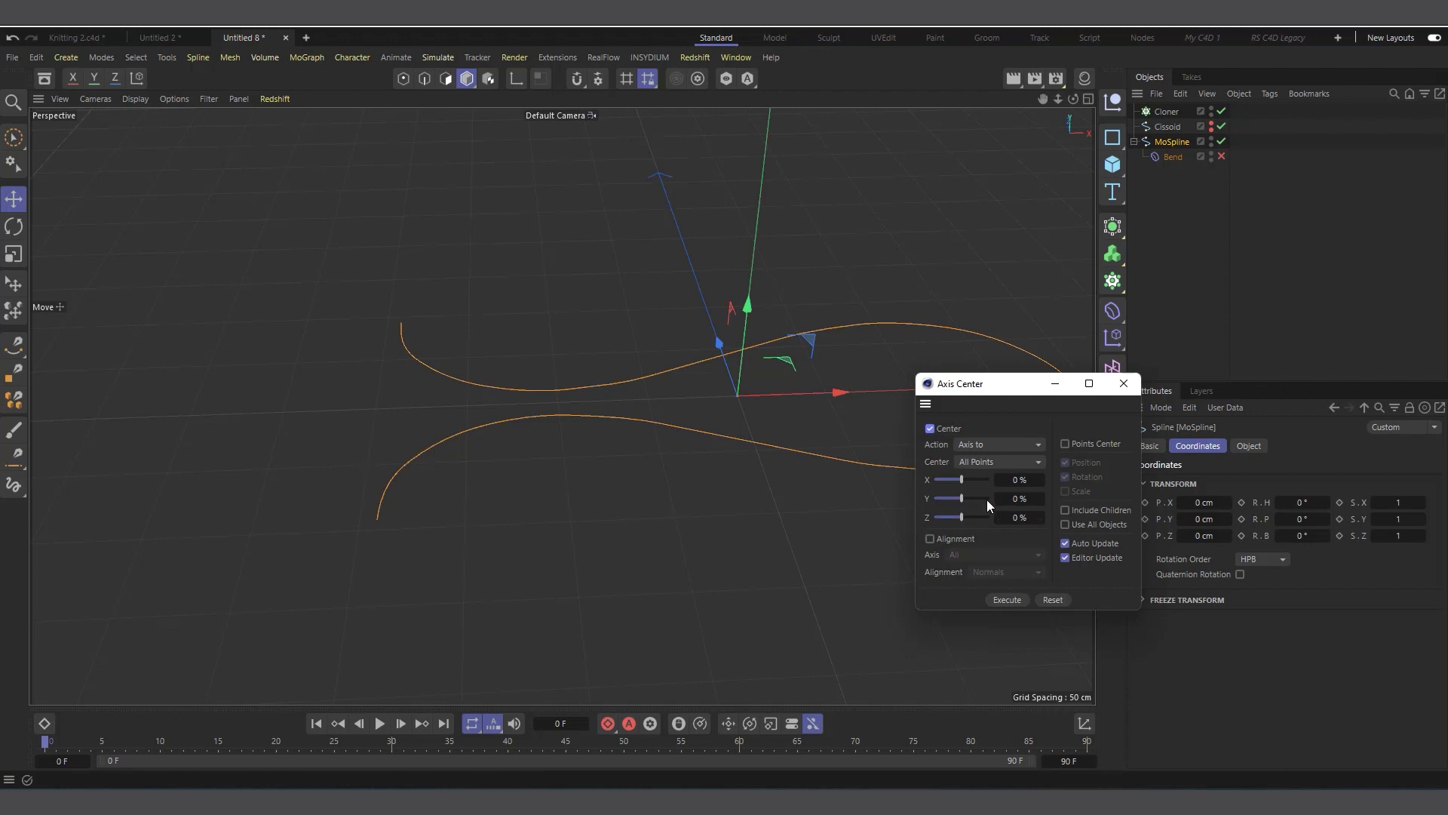
{"action": "left_click_drag", "start_coordinate": [962, 481], "coordinate": [804, 505]}
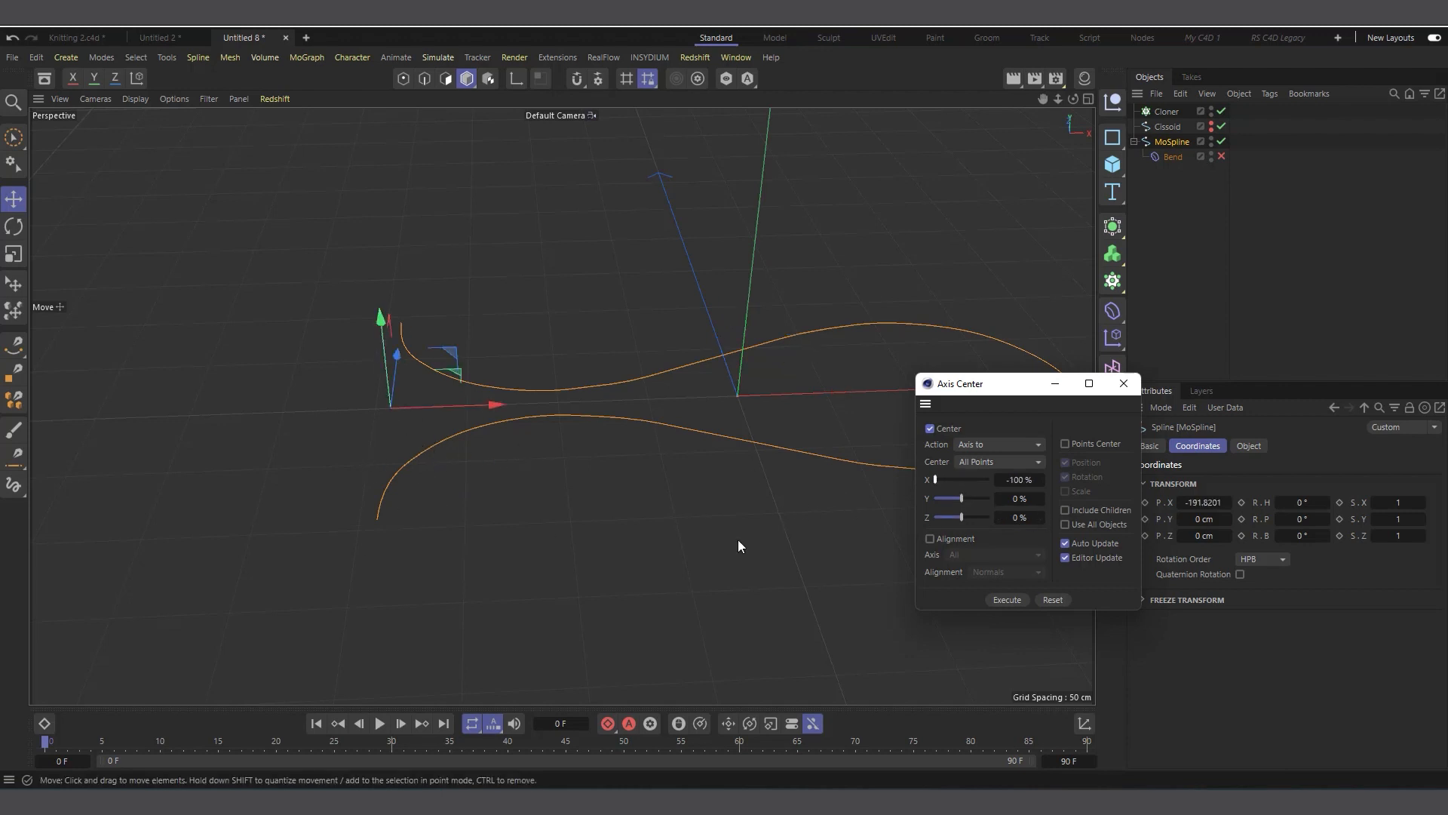
{"action": "left_click", "coordinate": [1124, 383]}
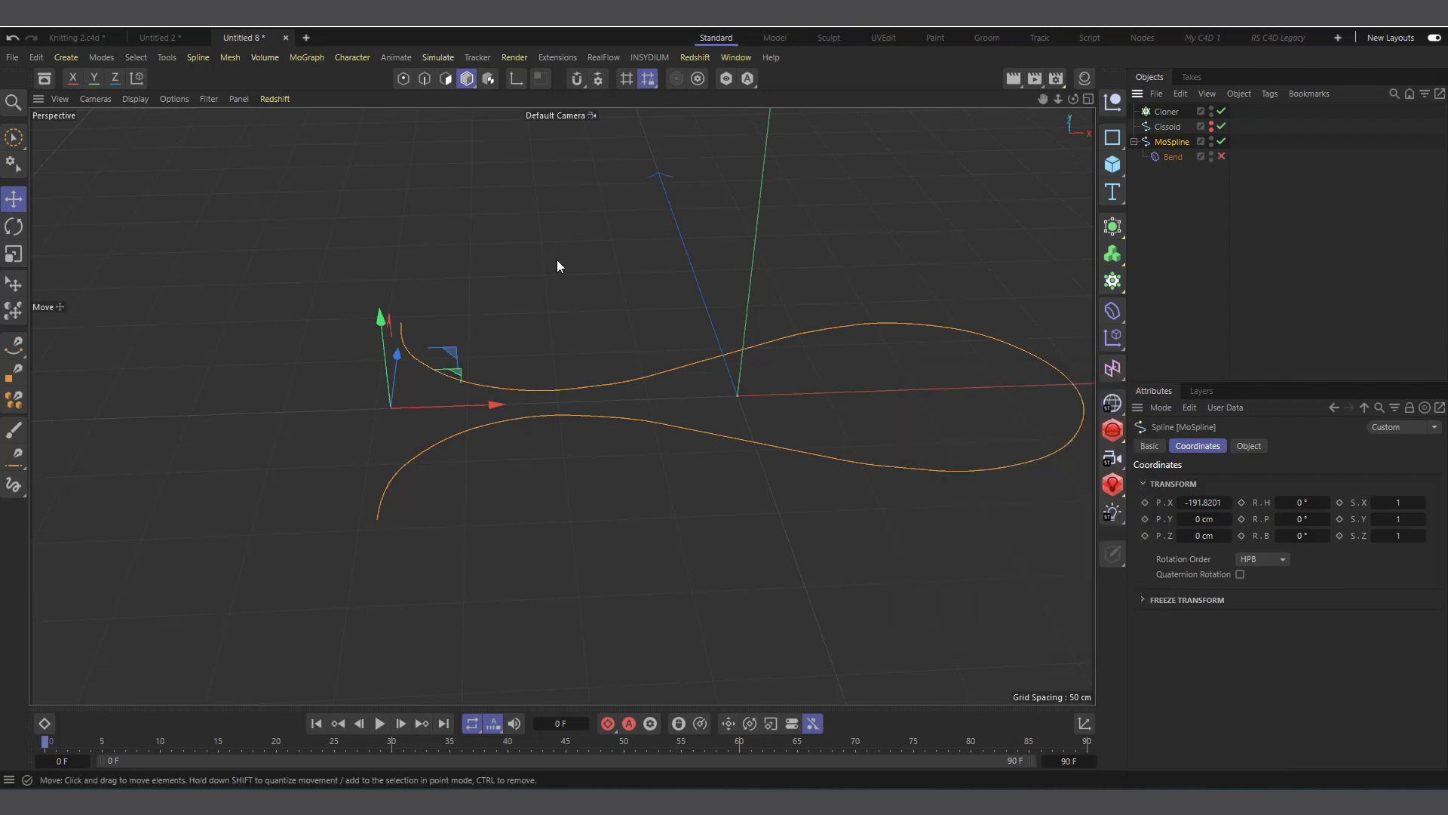
Re-enable the Bend deformer and set the MoSpline's bank rotation to -24°.
{"action": "left_click", "coordinate": [1175, 130]}
{"action": "left_click", "coordinate": [1178, 143]}
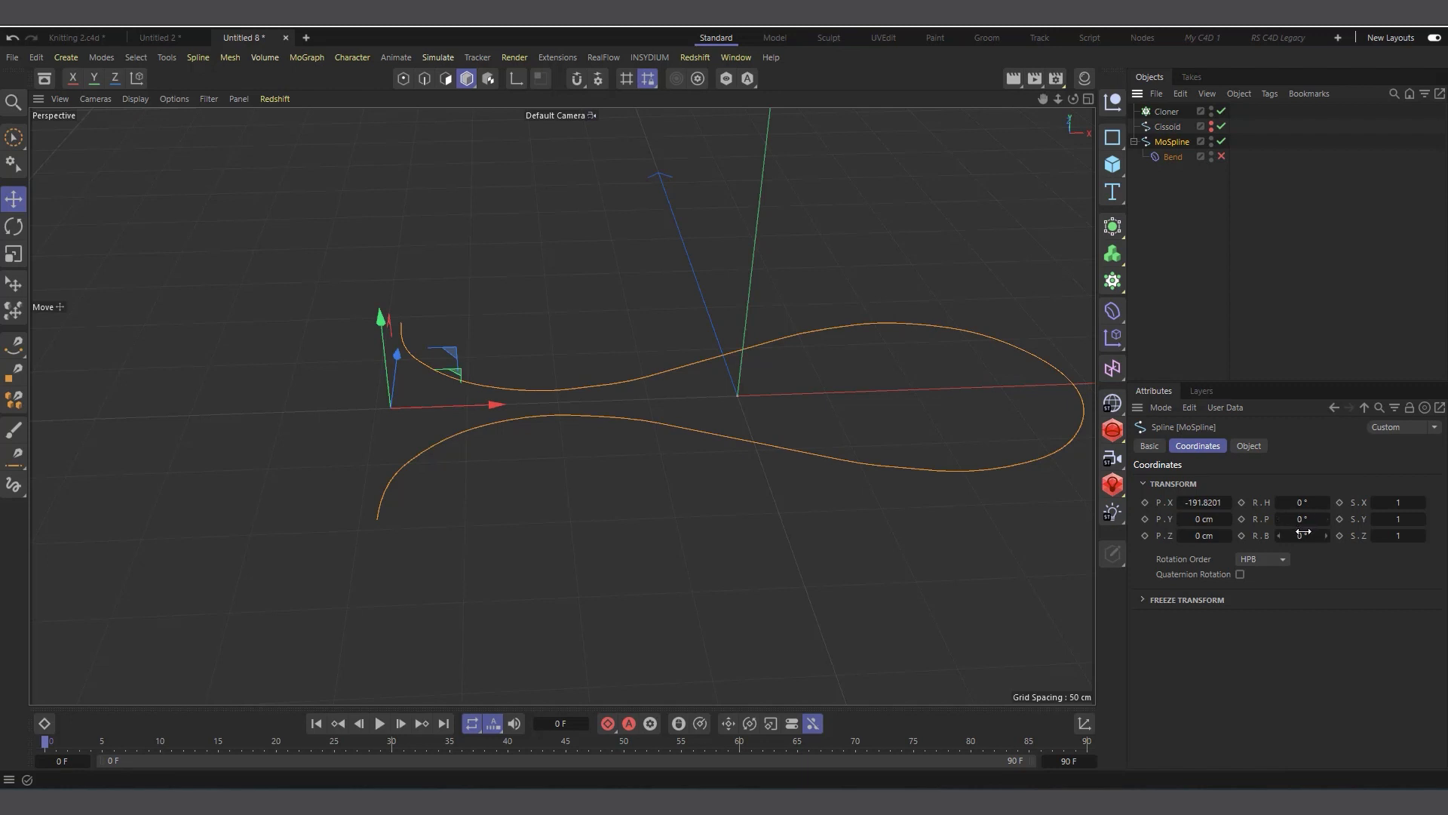
{"action": "mouse_move", "coordinate": [1302, 536]}
{"action": "left_mouse_down"}
{"action": "mouse_move", "coordinate": [1351, 536]}
{"action": "mouse_move", "coordinate": [1311, 537]}
{"action": "left_mouse_up"}
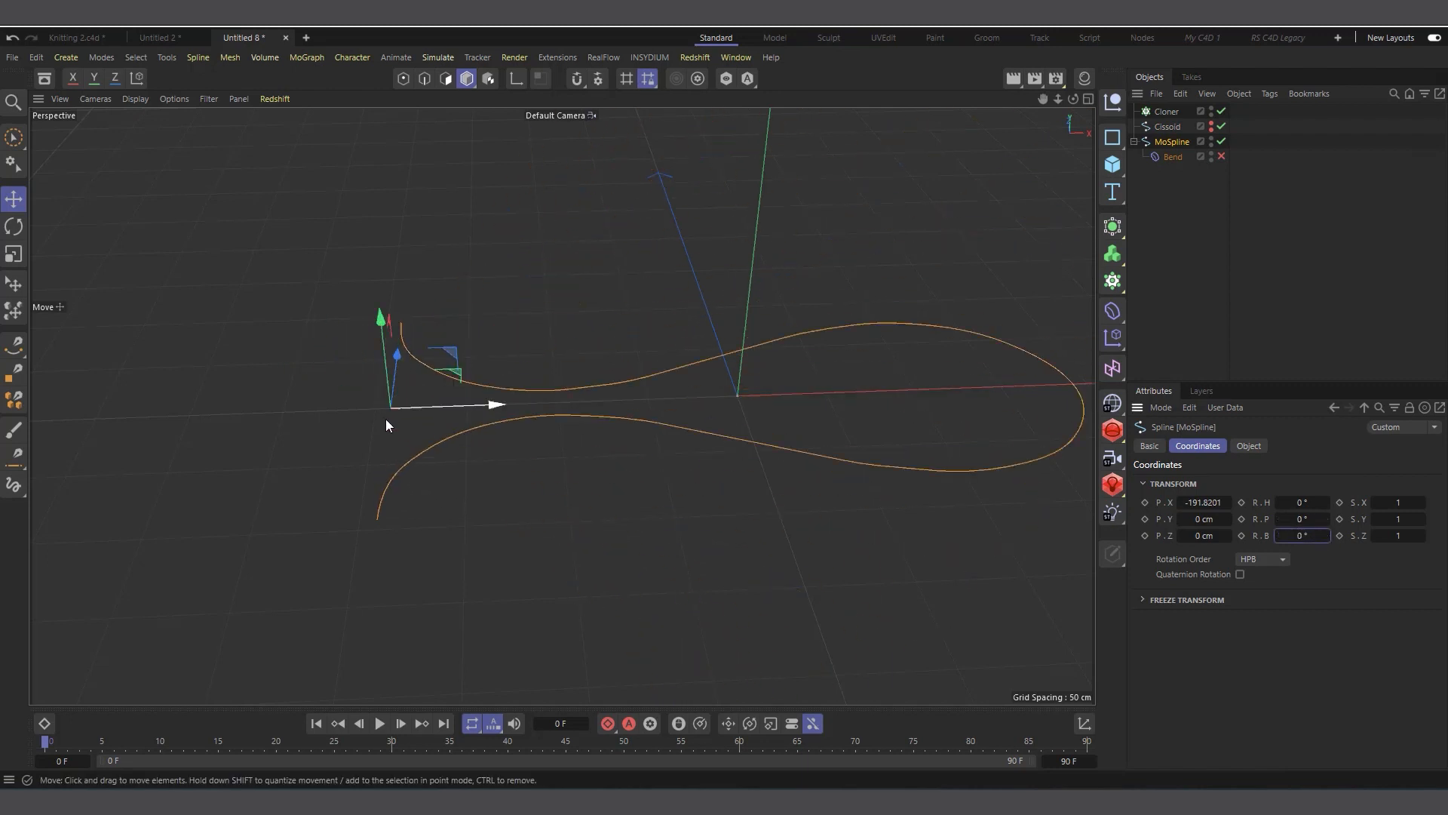
{"action": "left_click", "coordinate": [1221, 154]}
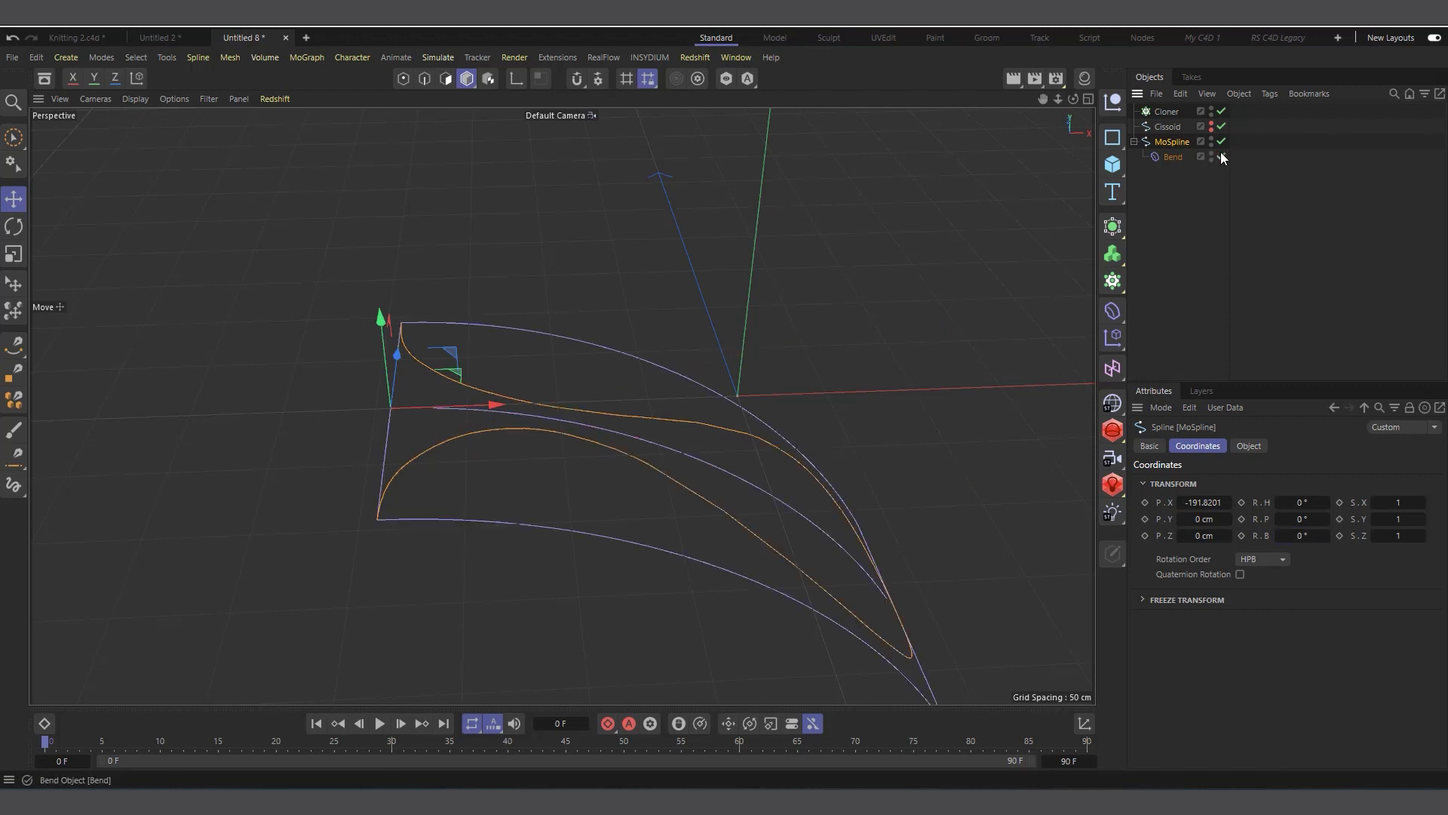
{"action": "left_click_drag", "start_coordinate": [1316, 535], "coordinate": [1294, 535]}
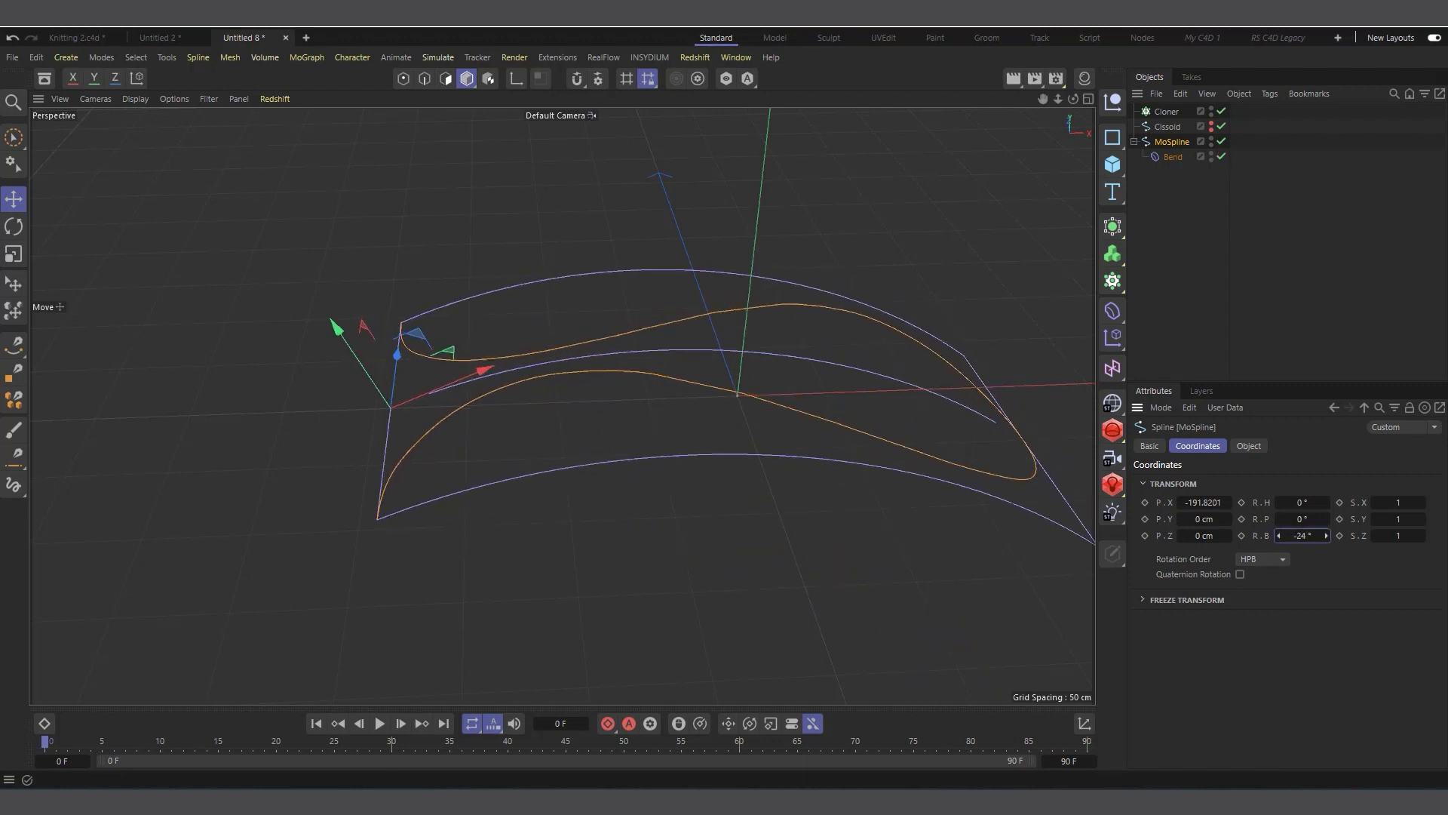
{"action": "scroll", "coordinate": [332, 414], "scroll_direction": "down", "scroll_amount": 2}
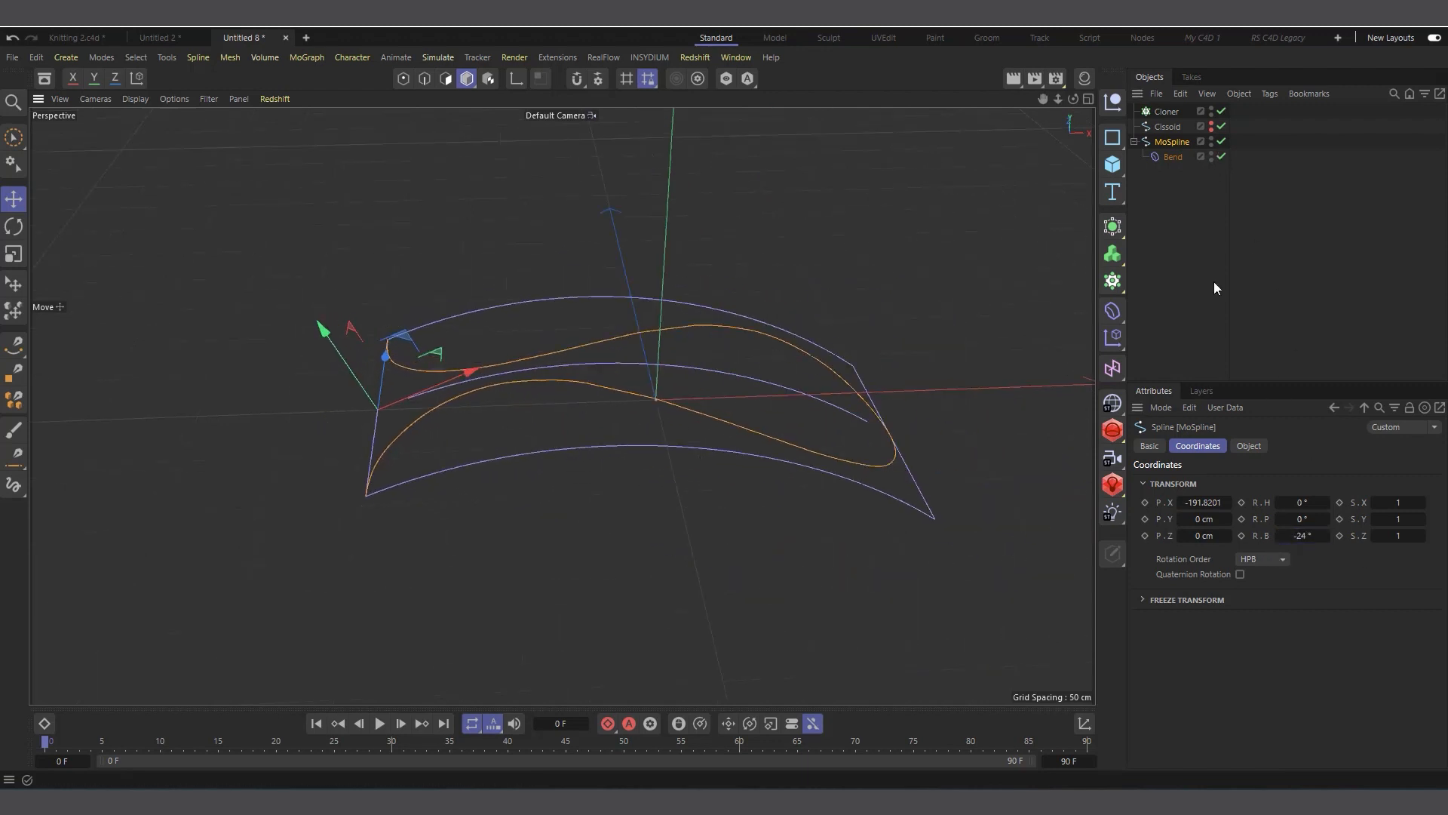
Deselect everything and hide the Bend deformer's cage in the viewport.
{"action": "left_click", "coordinate": [1168, 254]}
{"action": "left_click", "coordinate": [1211, 153]}
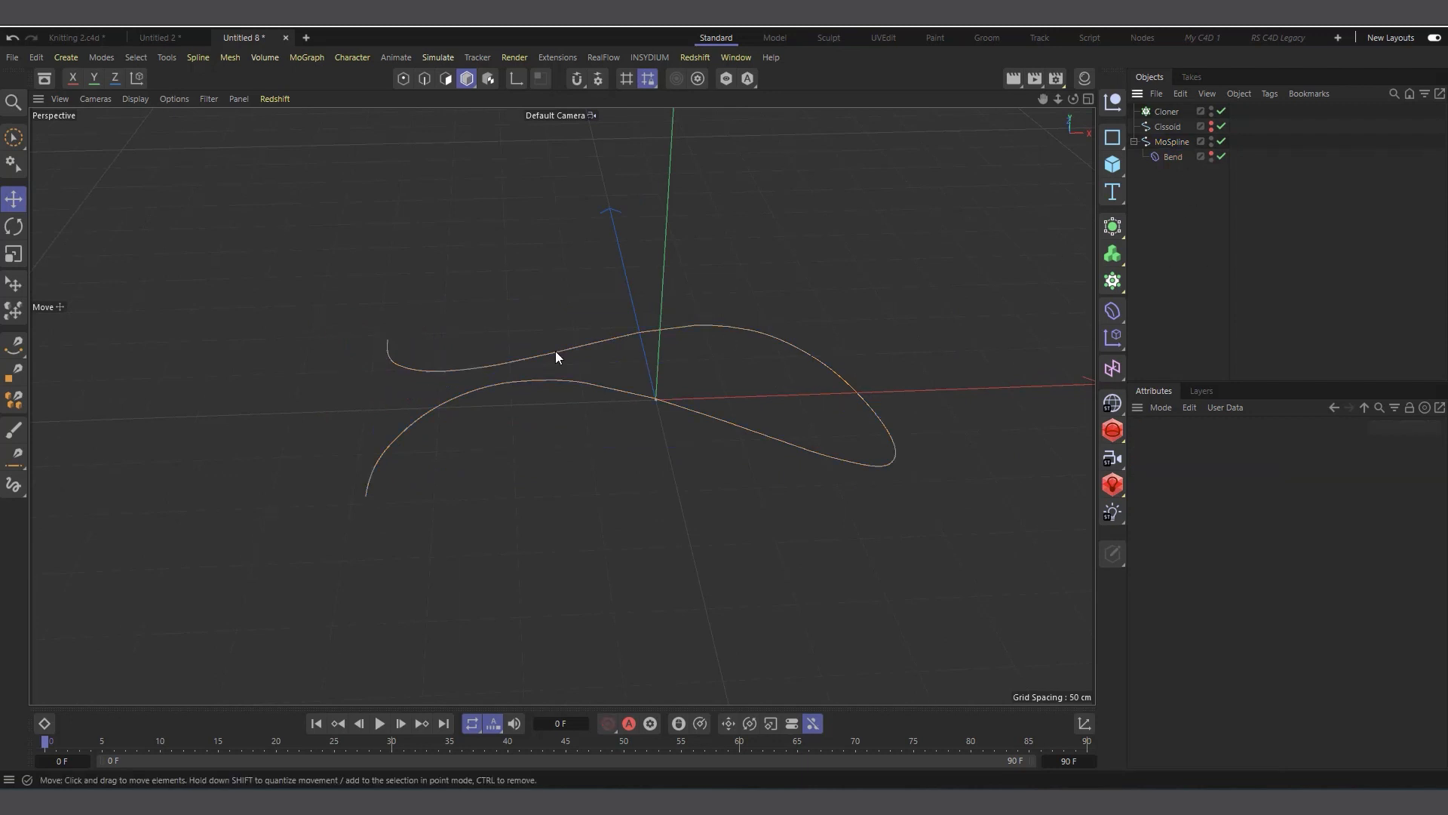
{"action": "left_click_drag", "start_coordinate": [555, 351], "coordinate": [584, 278], "text": "alt"}
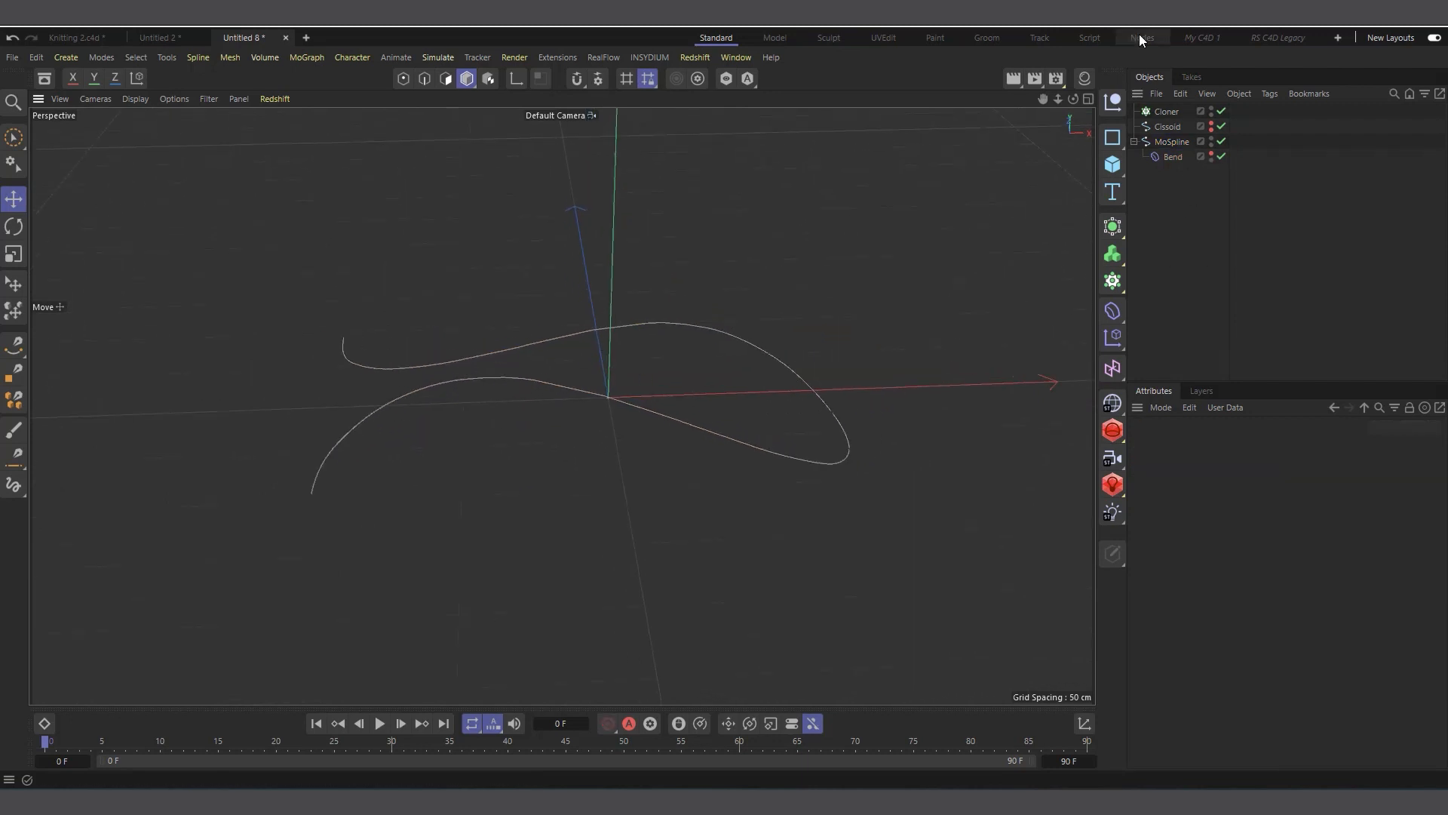
{"action": "mouse_move", "coordinate": [1072, 100]}
{"action": "left_mouse_down"}
{"action": "mouse_move", "coordinate": [1058, 30]}
{"action": "mouse_move", "coordinate": [1038, 73]}
{"action": "mouse_move", "coordinate": [1080, 105]}
{"action": "left_mouse_up"}
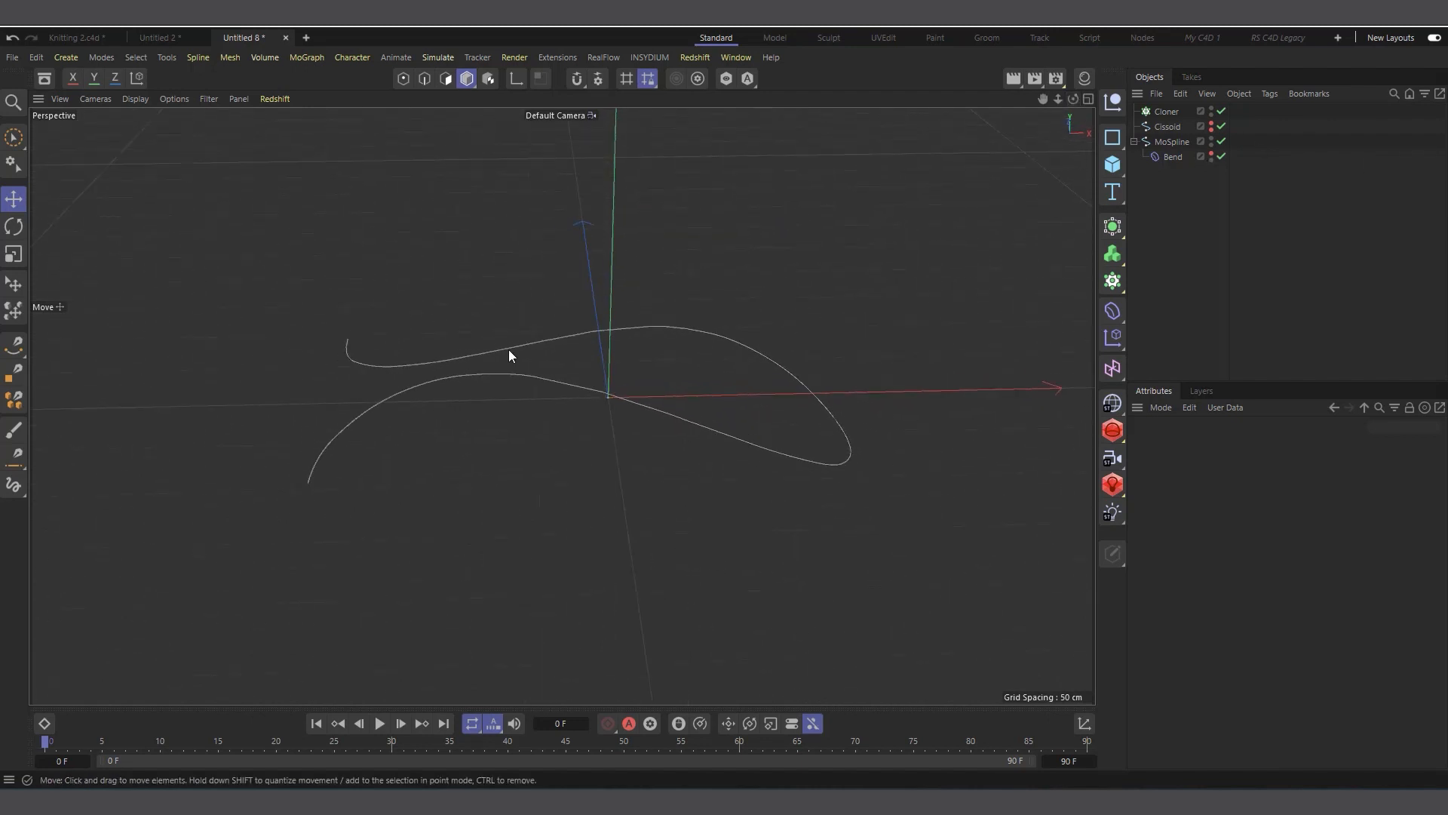
Convert the bent MoSpline into a separate spline with Current State to Object.
{"action": "left_click", "coordinate": [1134, 142]}
{"action": "left_click", "coordinate": [1166, 142]}
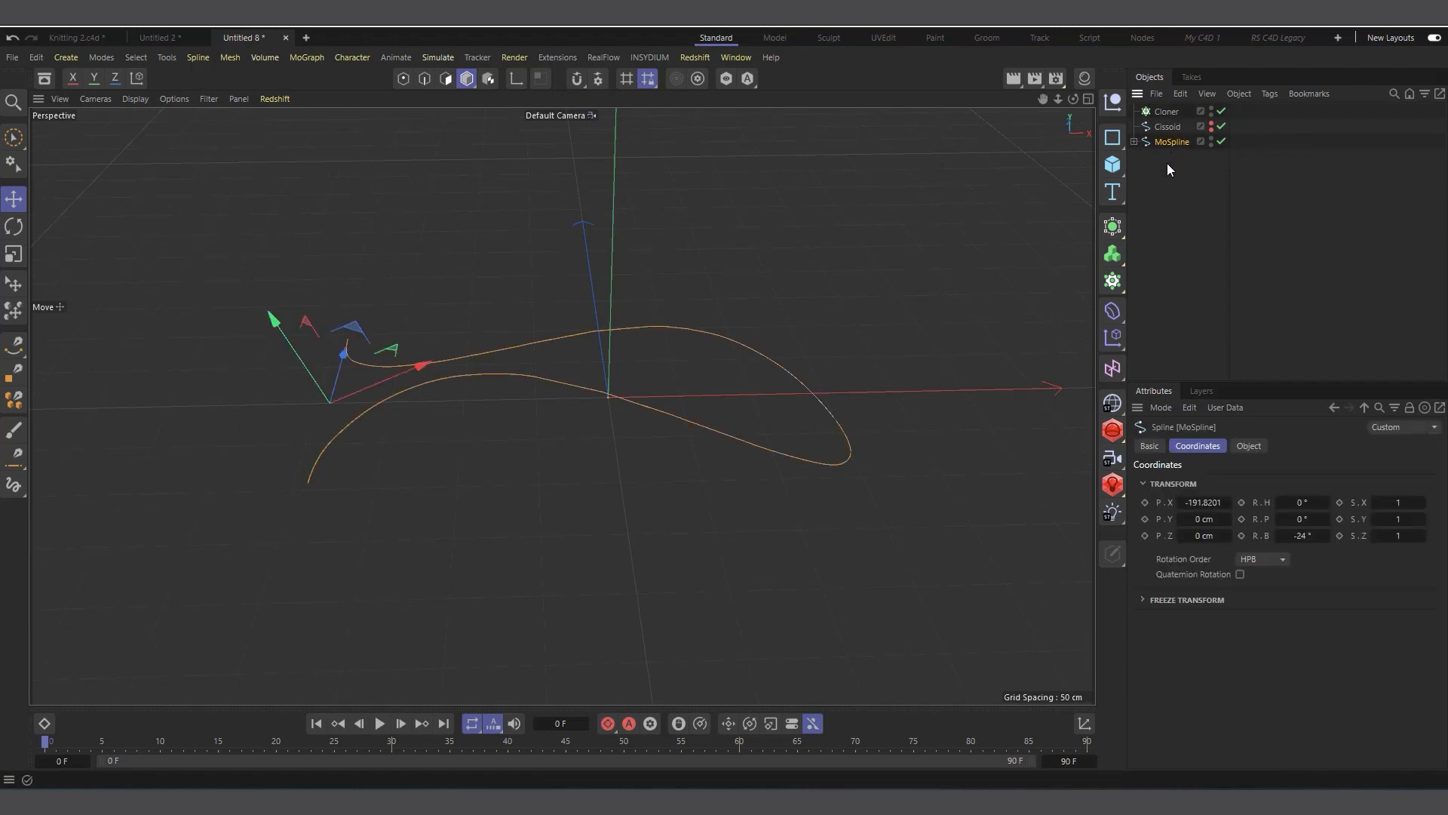
{"action": "left_click", "coordinate": [1180, 93]}
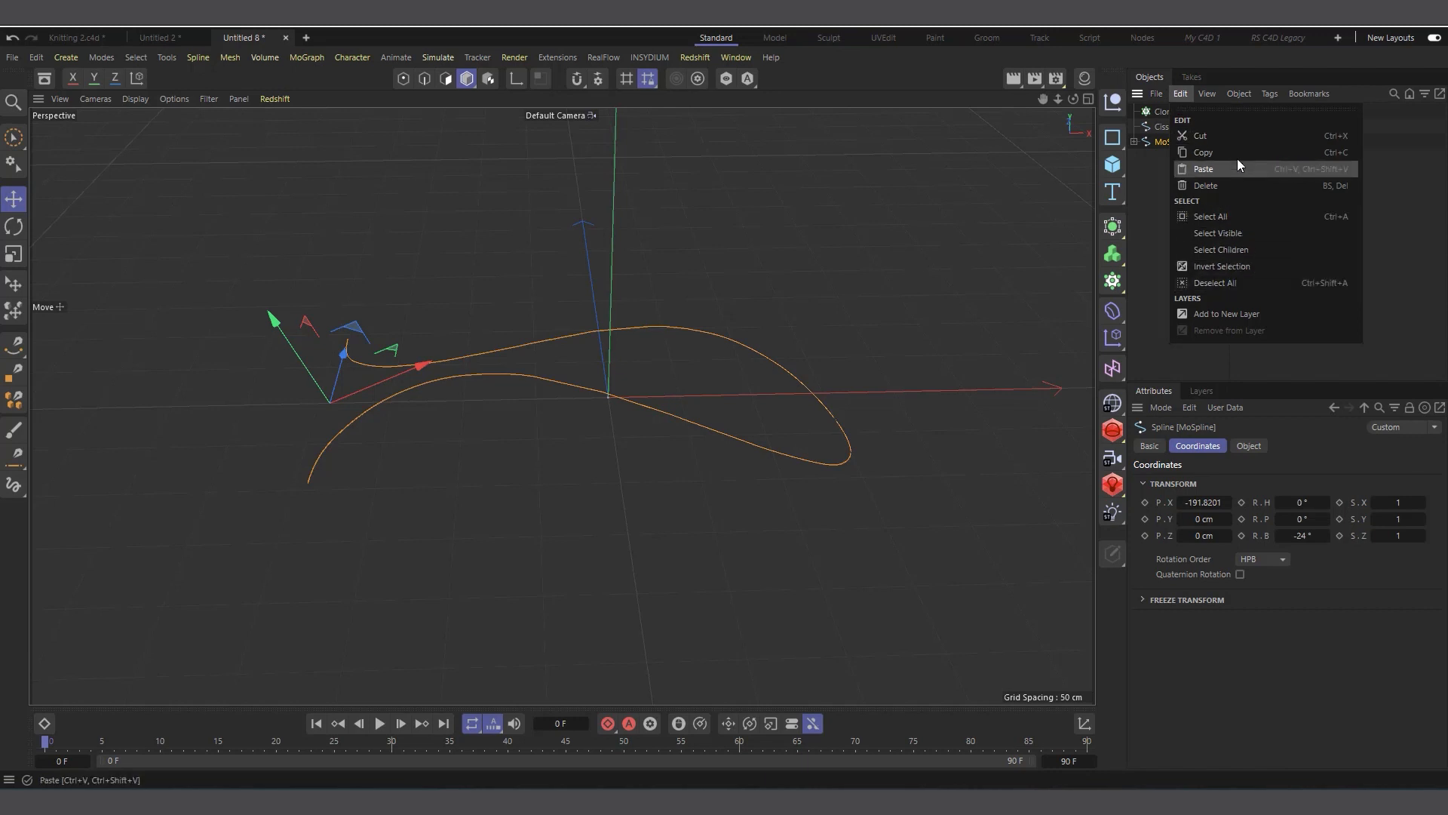
{"action": "mouse_move", "coordinate": [1241, 96]}
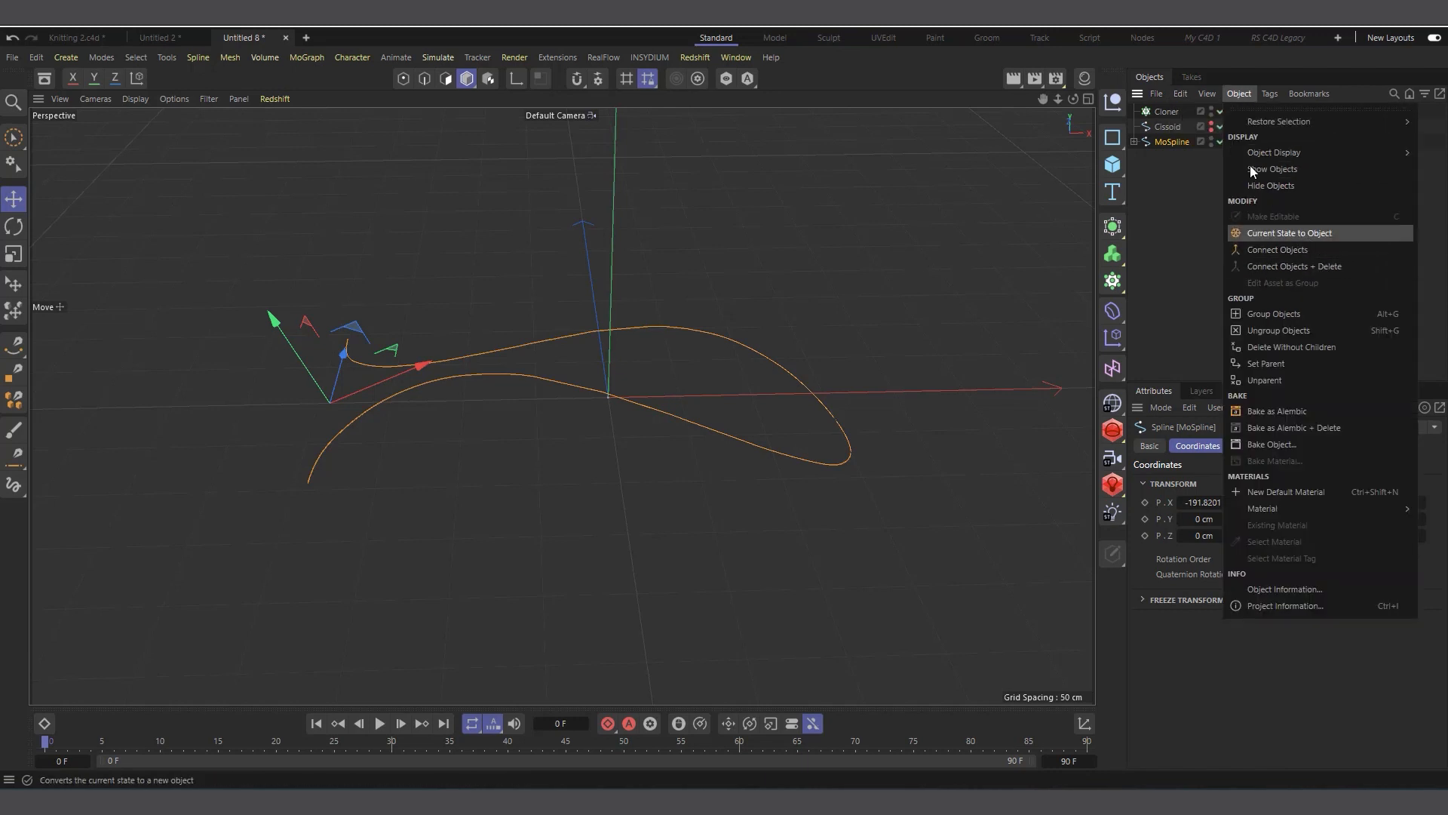
{"action": "left_click", "coordinate": [1281, 234]}
{"action": "left_click", "coordinate": [1158, 156]}
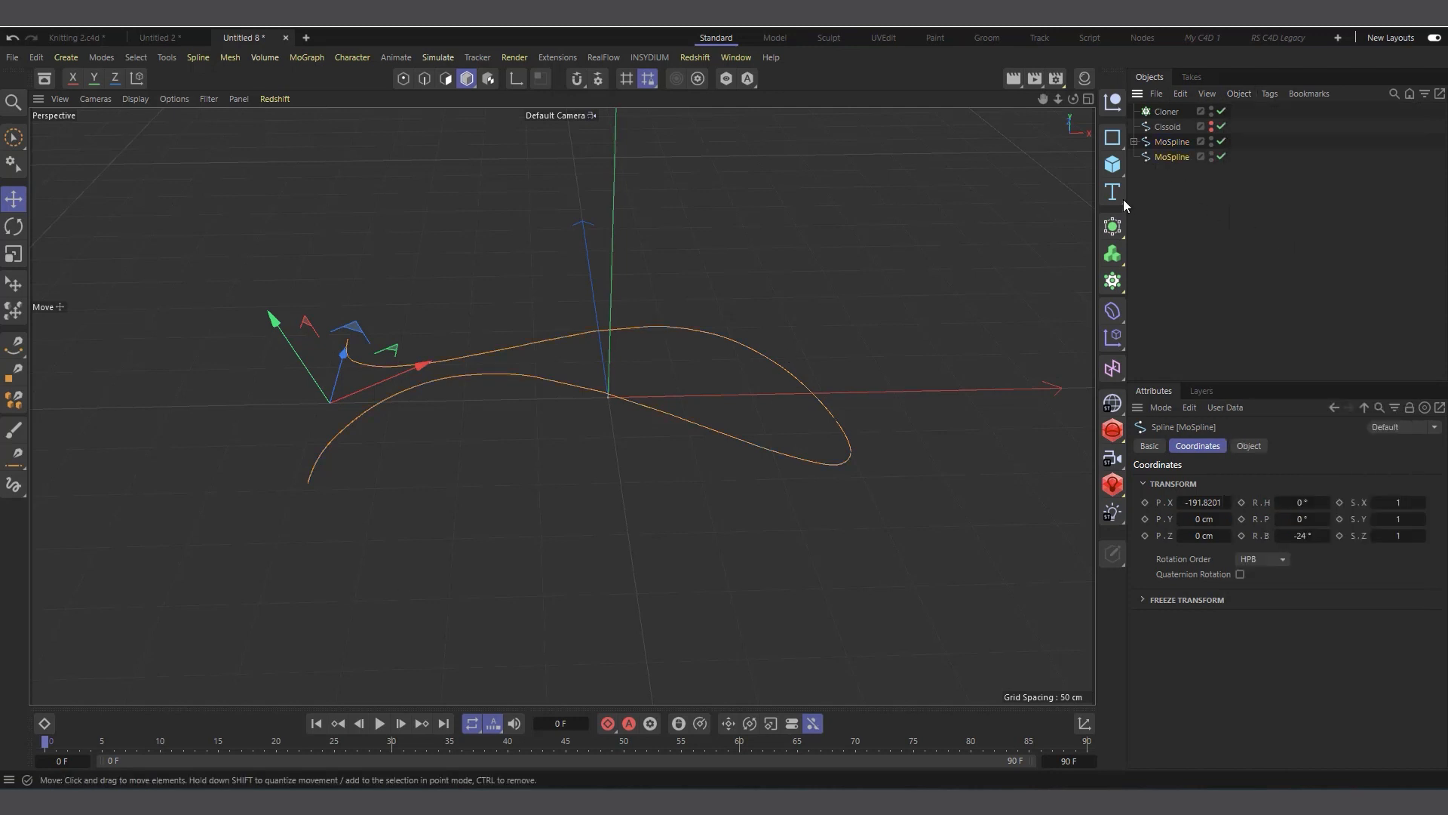
Hide the original MoSpline and display the converted spline's points in Points mode.
{"action": "left_click", "coordinate": [1211, 138]}
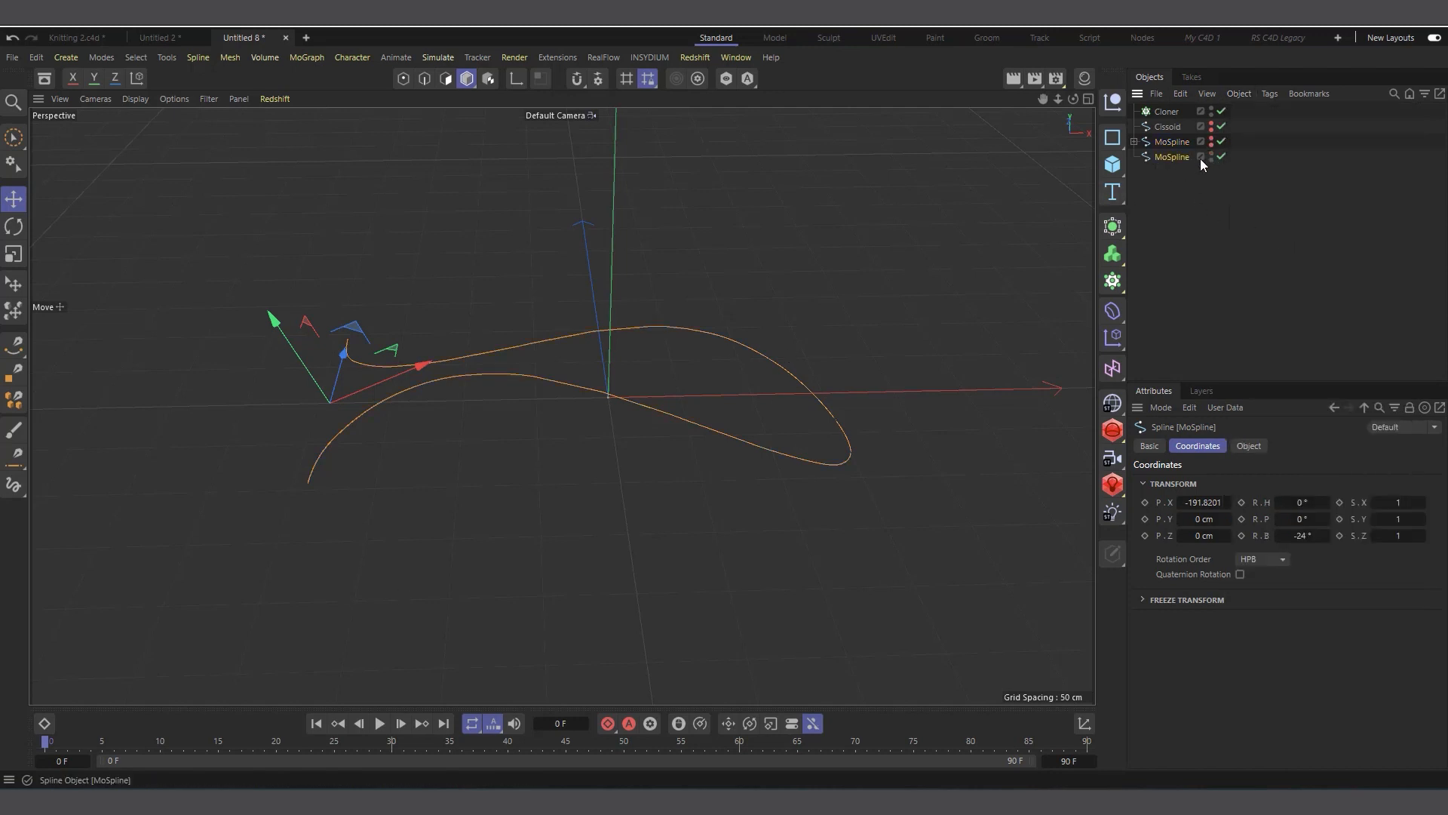
{"action": "left_click", "coordinate": [403, 79]}
{"action": "left_click_drag", "start_coordinate": [512, 320], "coordinate": [683, 373], "text": "alt"}
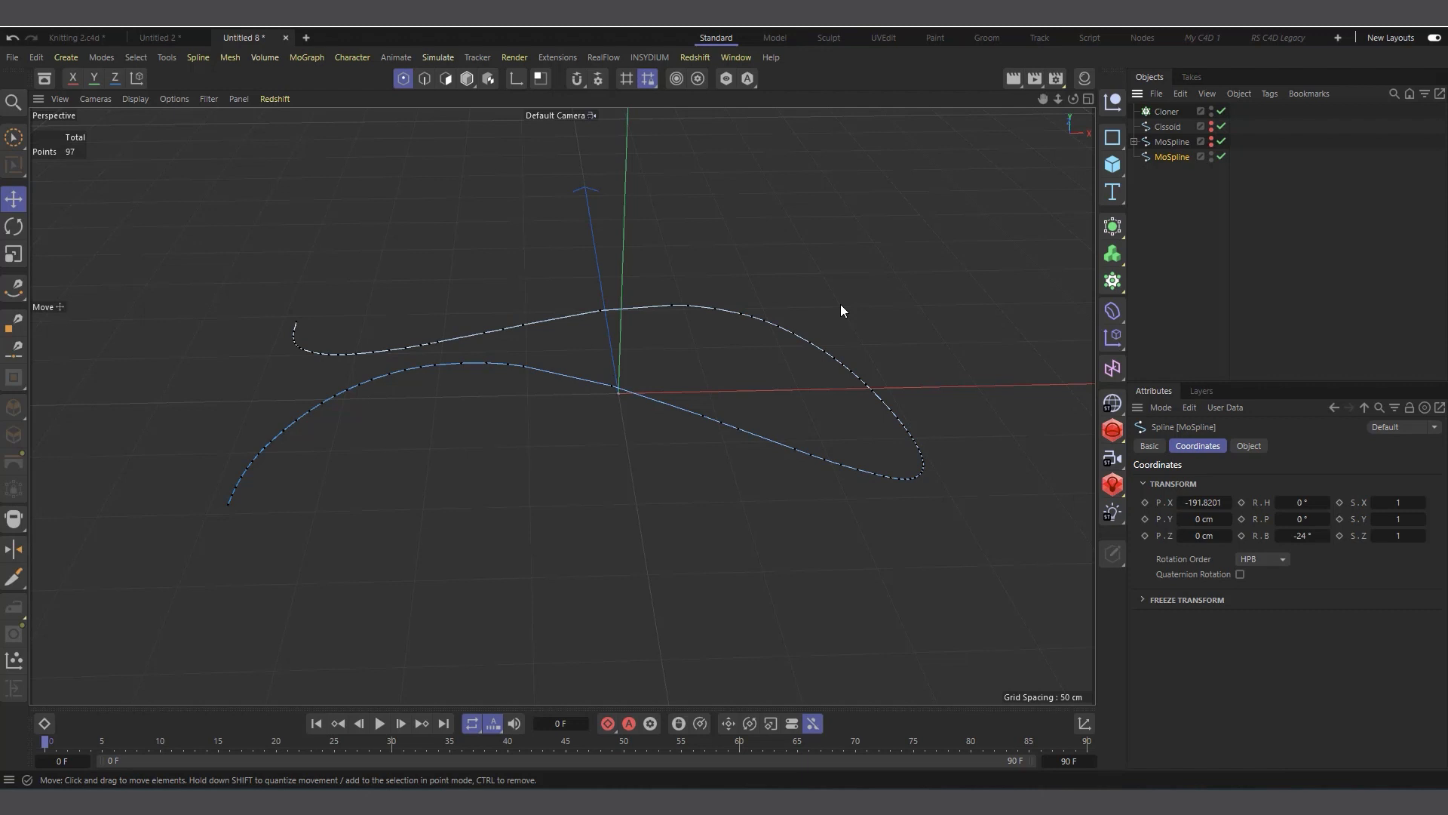
Enable splines 1 to 4 in the Untitled 2 project and examine the points of all five splines, returning to Untitled 8.
{"action": "left_click", "coordinate": [169, 43]}
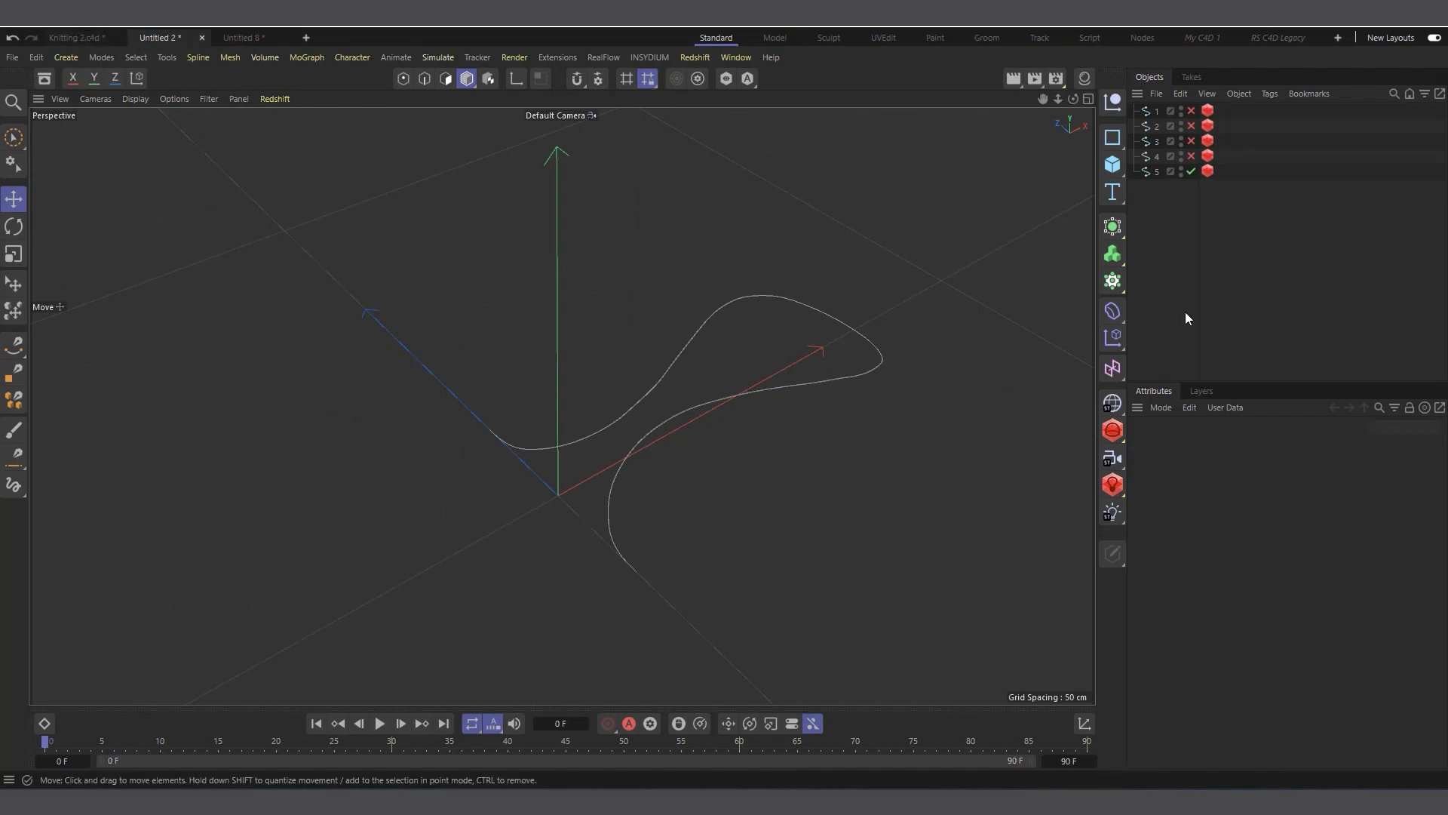
{"action": "left_click_drag", "start_coordinate": [1191, 156], "coordinate": [1191, 111]}
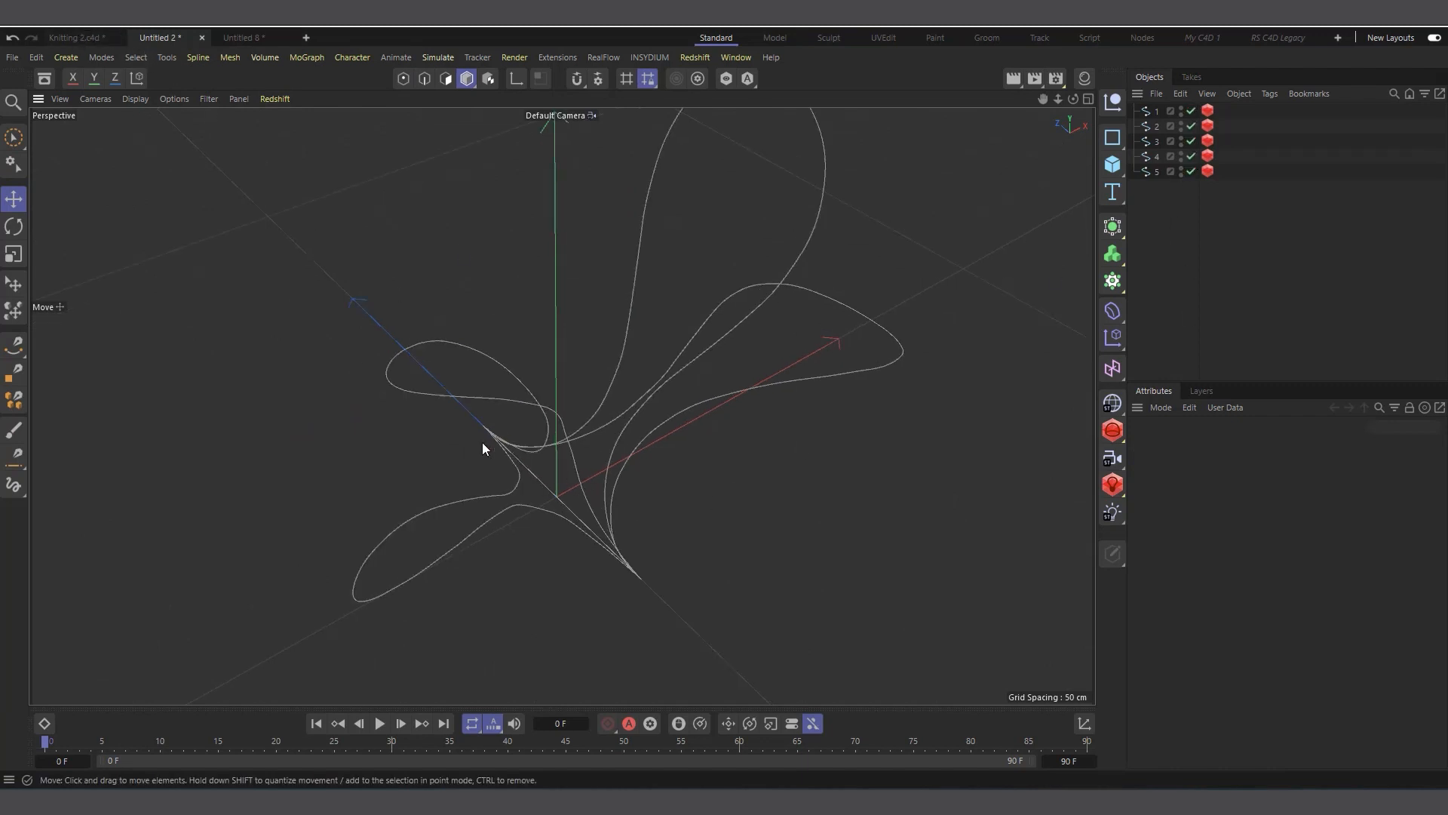
{"action": "left_click", "coordinate": [400, 80]}
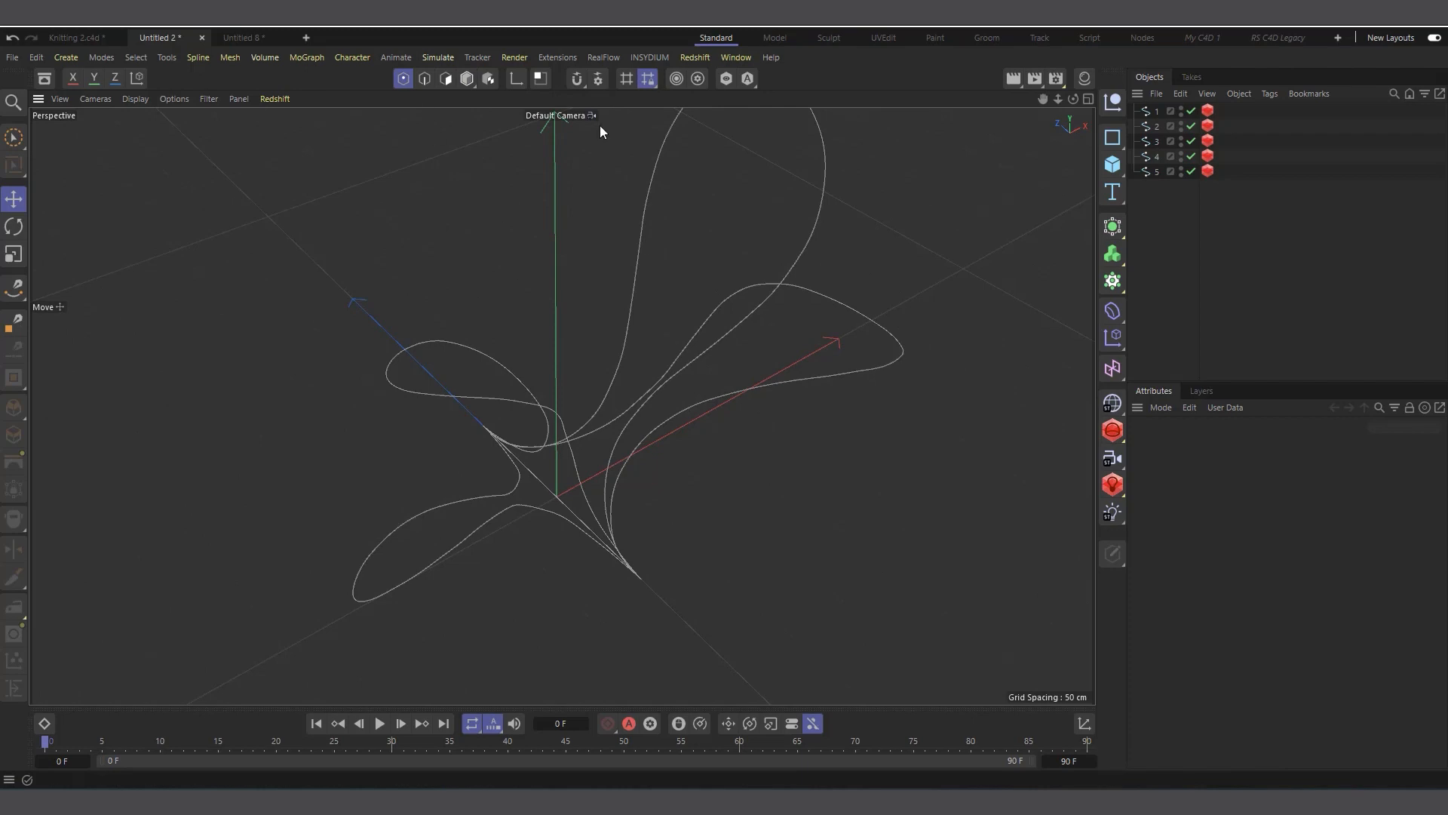
{"action": "left_click_drag", "start_coordinate": [1155, 198], "coordinate": [1003, 117]}
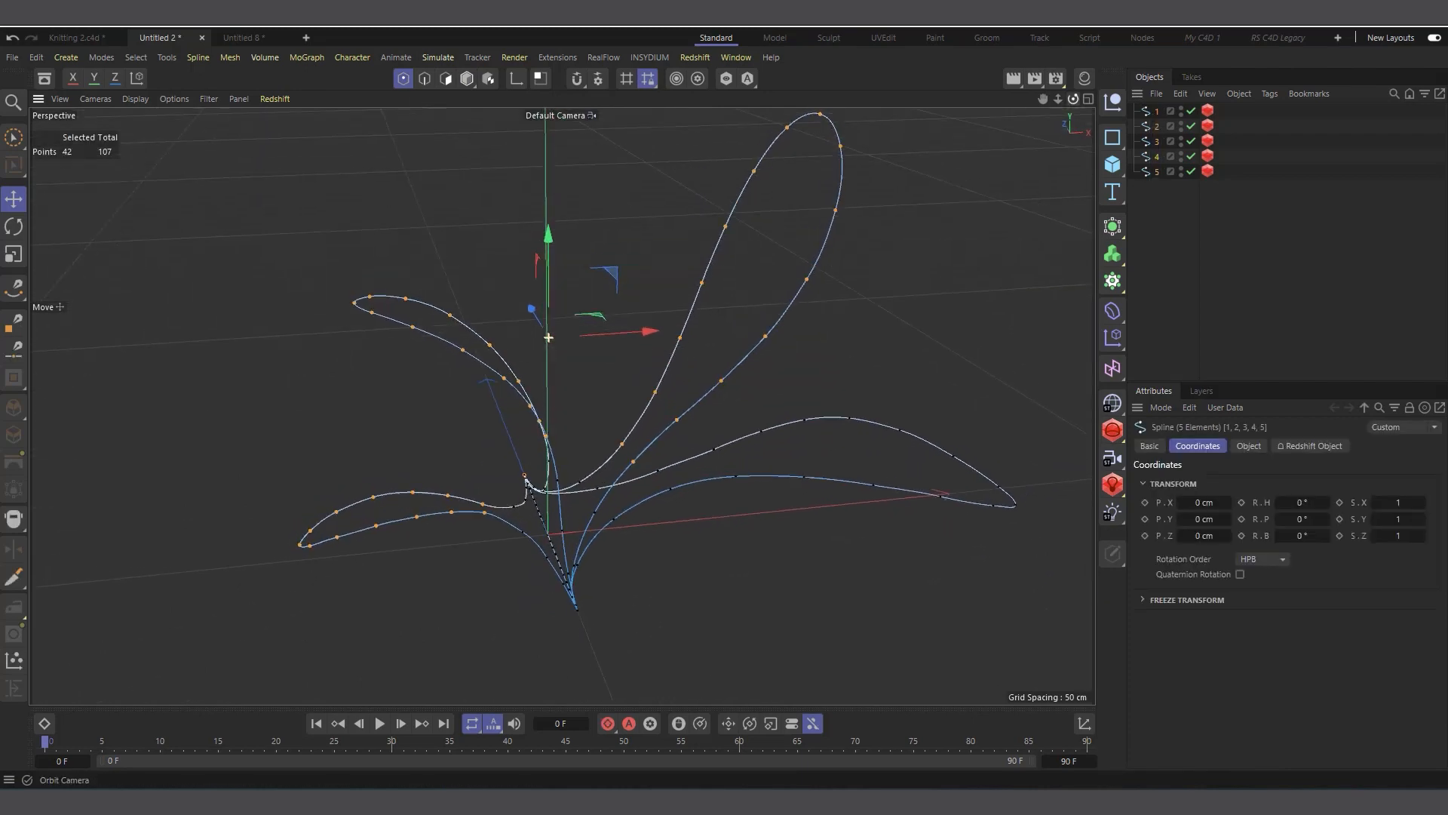
{"action": "scroll", "coordinate": [807, 451], "scroll_direction": "up", "scroll_amount": 2}
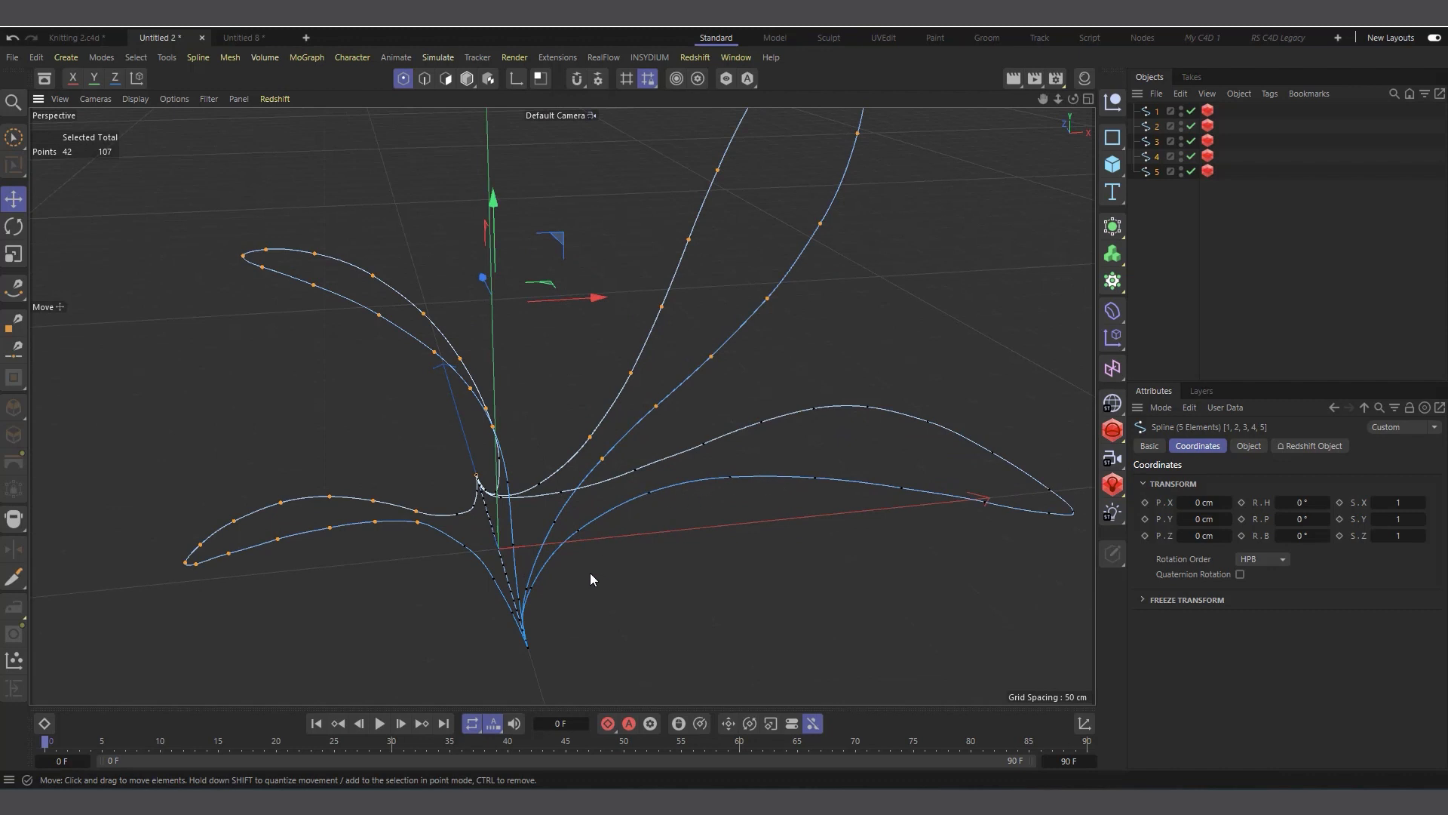
{"action": "scroll", "coordinate": [498, 506], "scroll_direction": "down", "scroll_amount": 2}
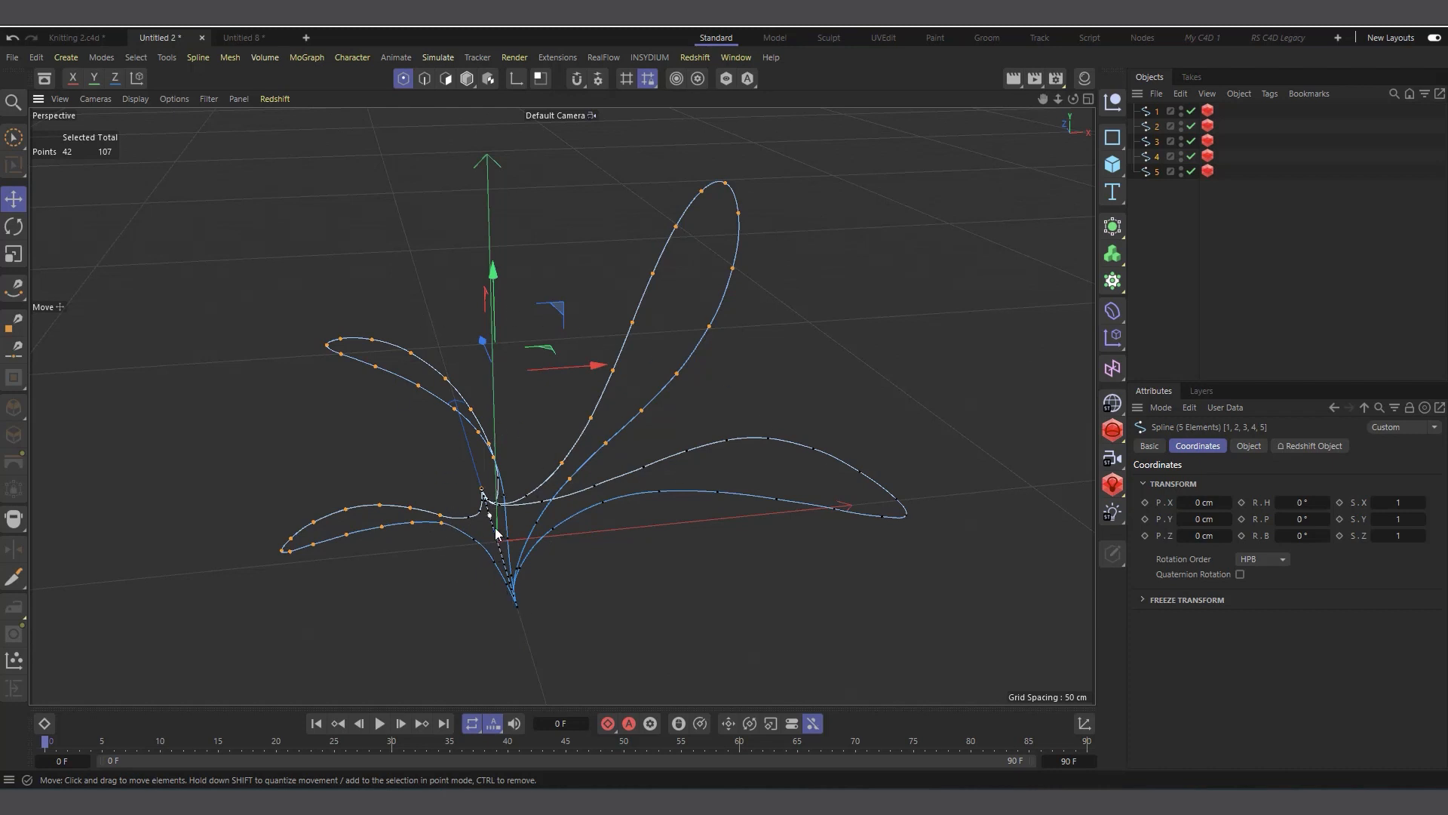
{"action": "left_click", "coordinate": [252, 39]}
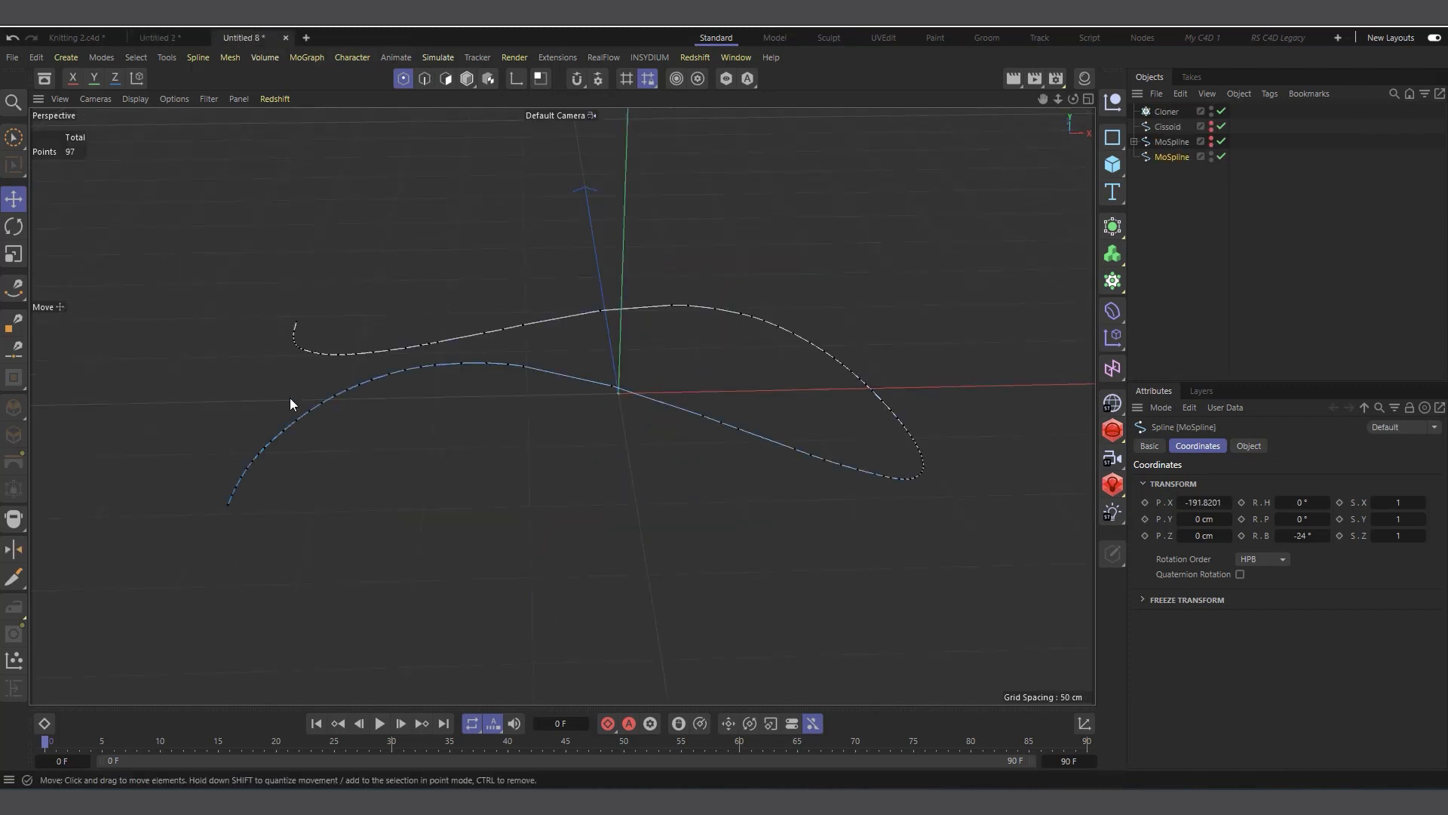
Add a MoSpline in Spline mode with the converted MoSpline as its source spline.
{"action": "left_click", "coordinate": [1120, 286]}
{"action": "left_click", "coordinate": [1181, 469]}
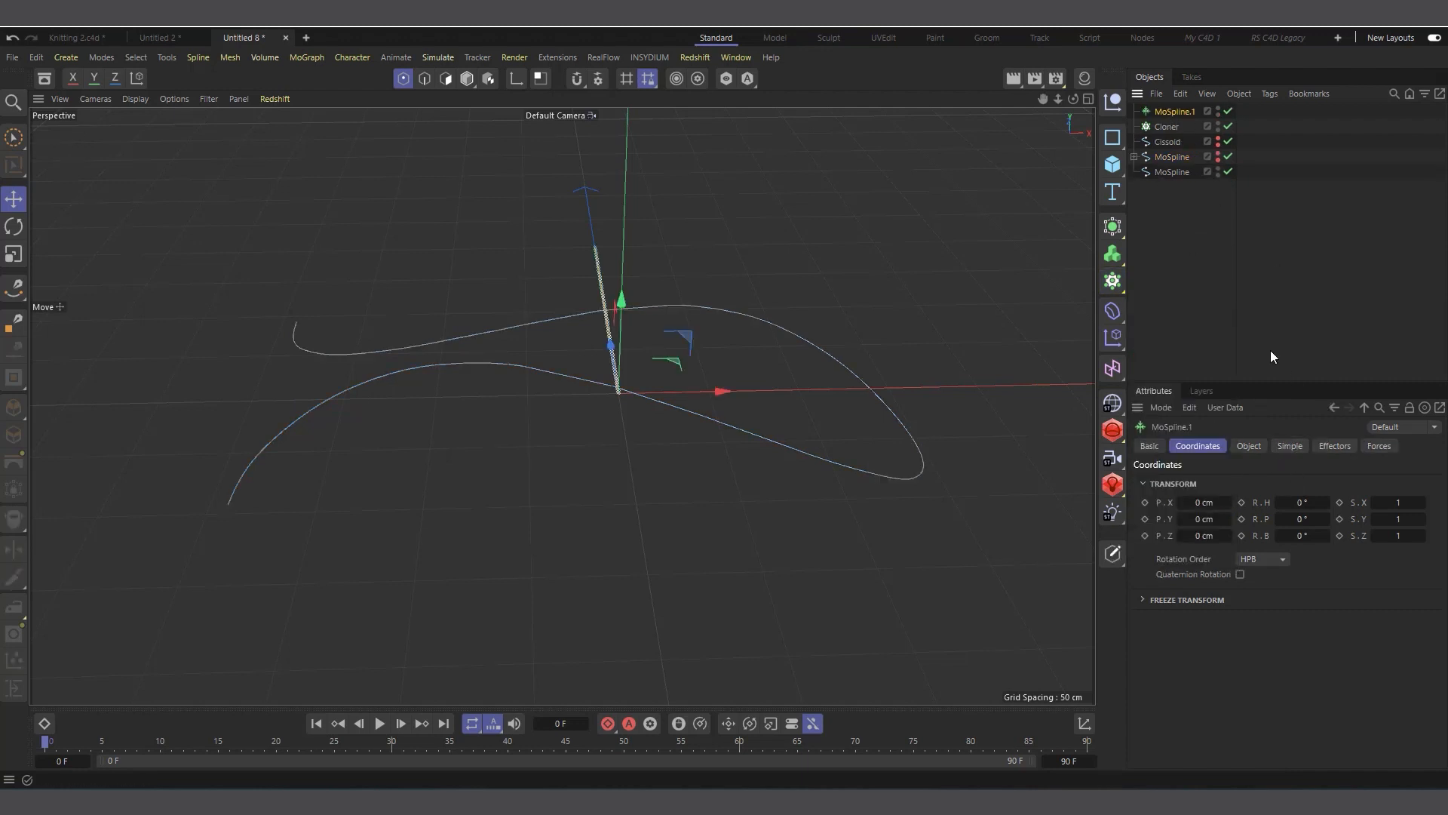
{"action": "left_click", "coordinate": [1250, 446]}
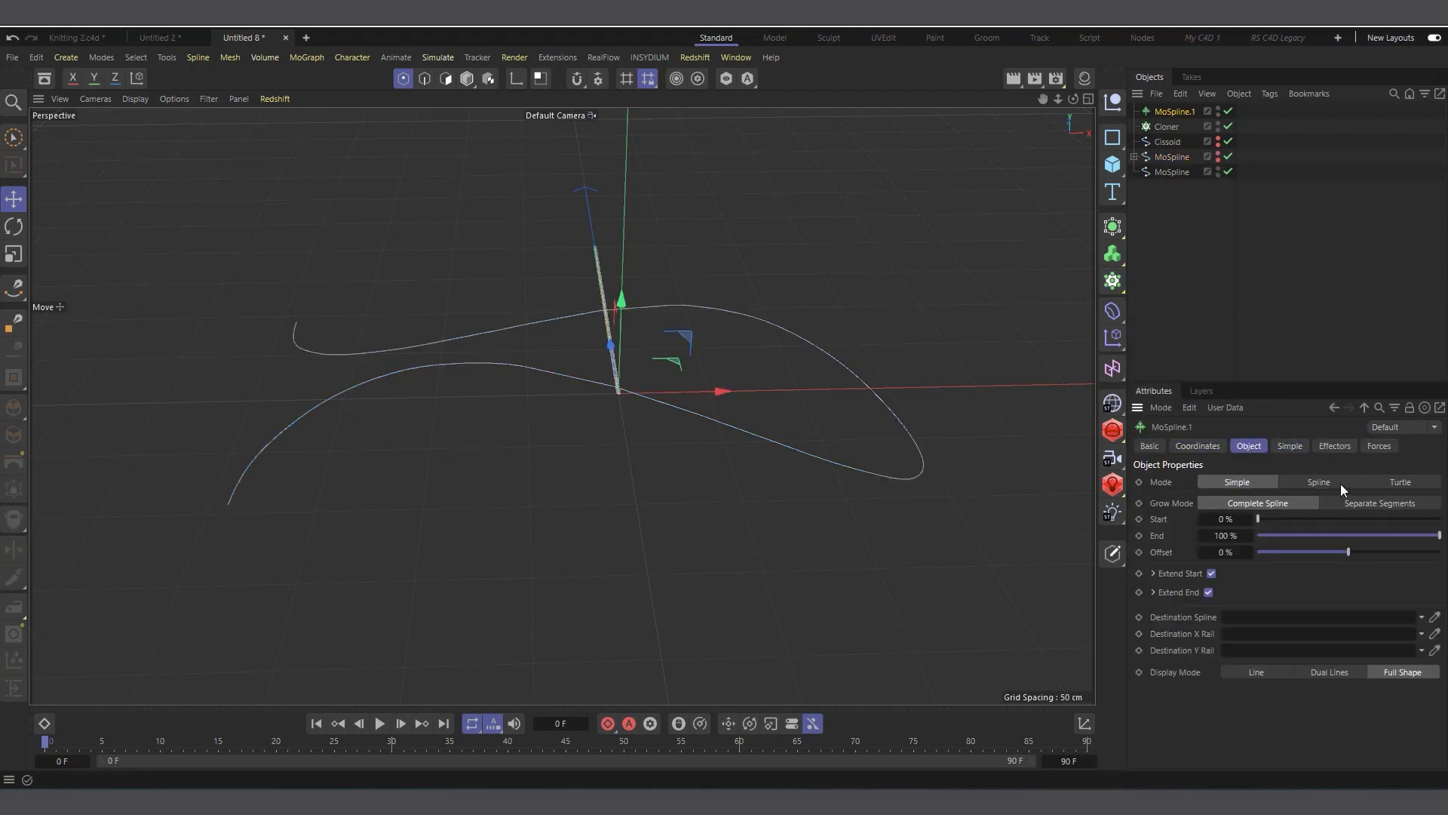
{"action": "left_click", "coordinate": [1320, 482]}
{"action": "left_click", "coordinate": [1289, 445]}
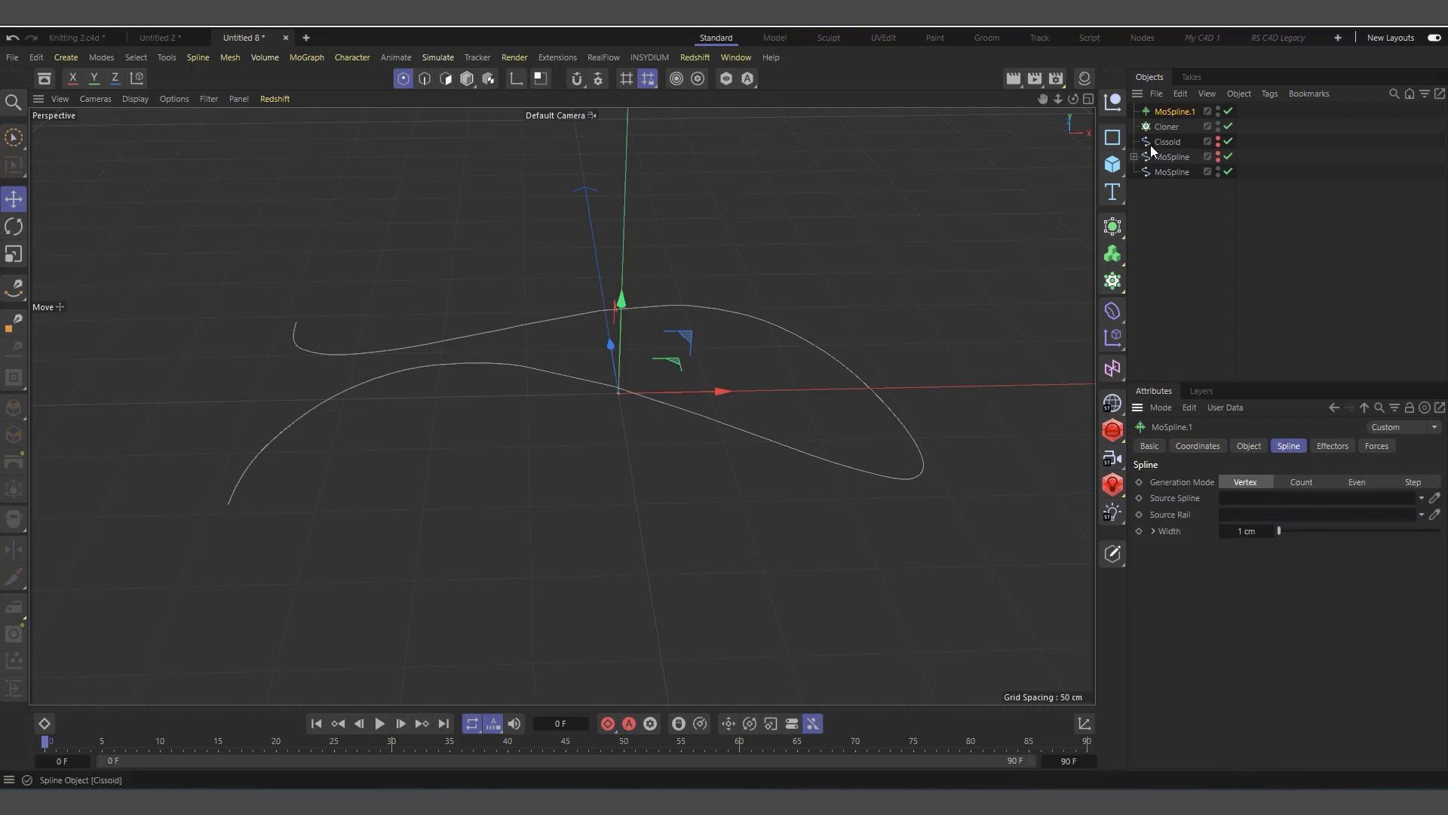
{"action": "left_click_drag", "start_coordinate": [1166, 172], "coordinate": [1233, 498]}
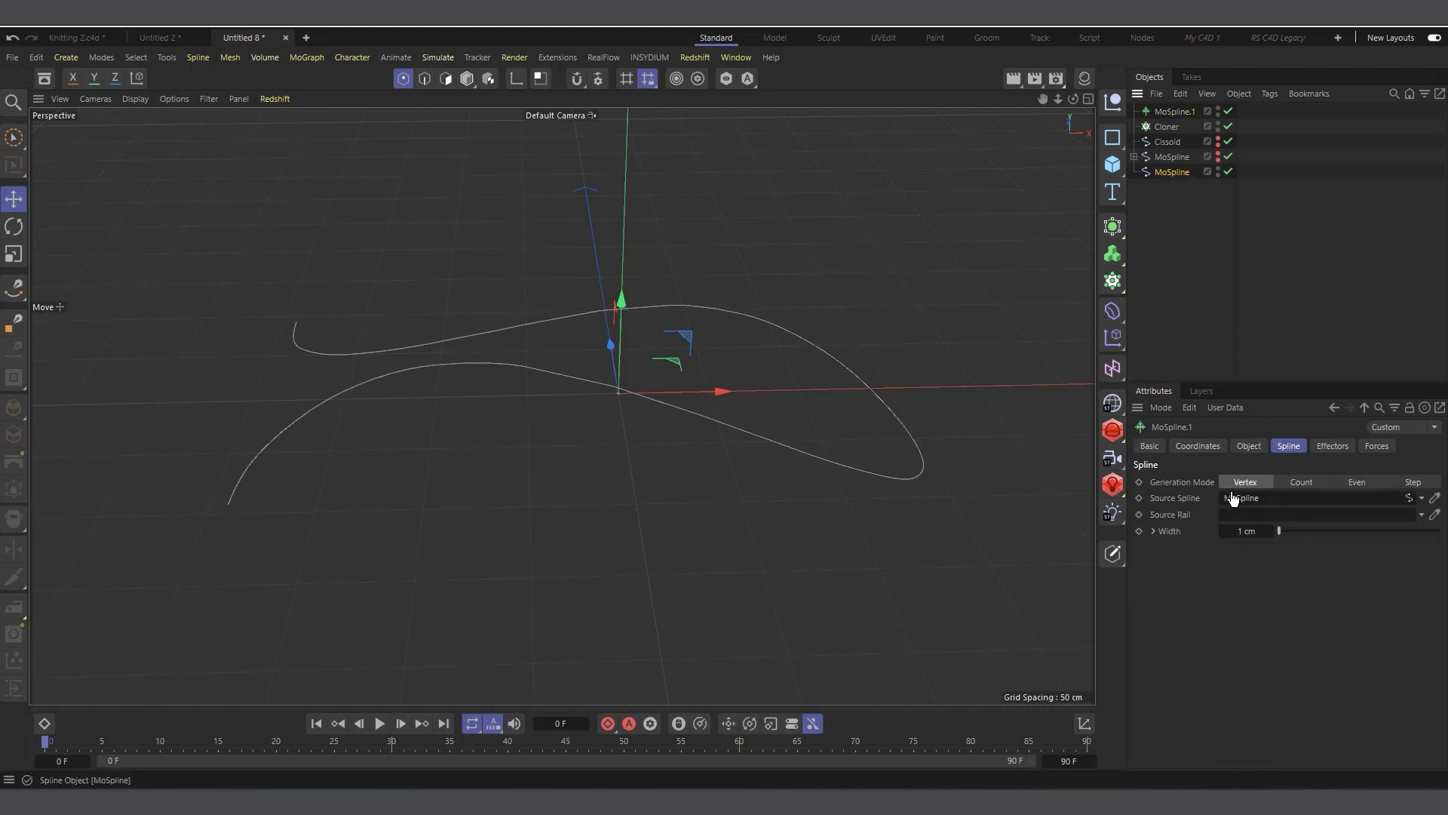
Set the new MoSpline's generation mode to Even with a count of 21.
{"action": "left_click", "coordinate": [1350, 485]}
{"action": "type", "text": "2"}
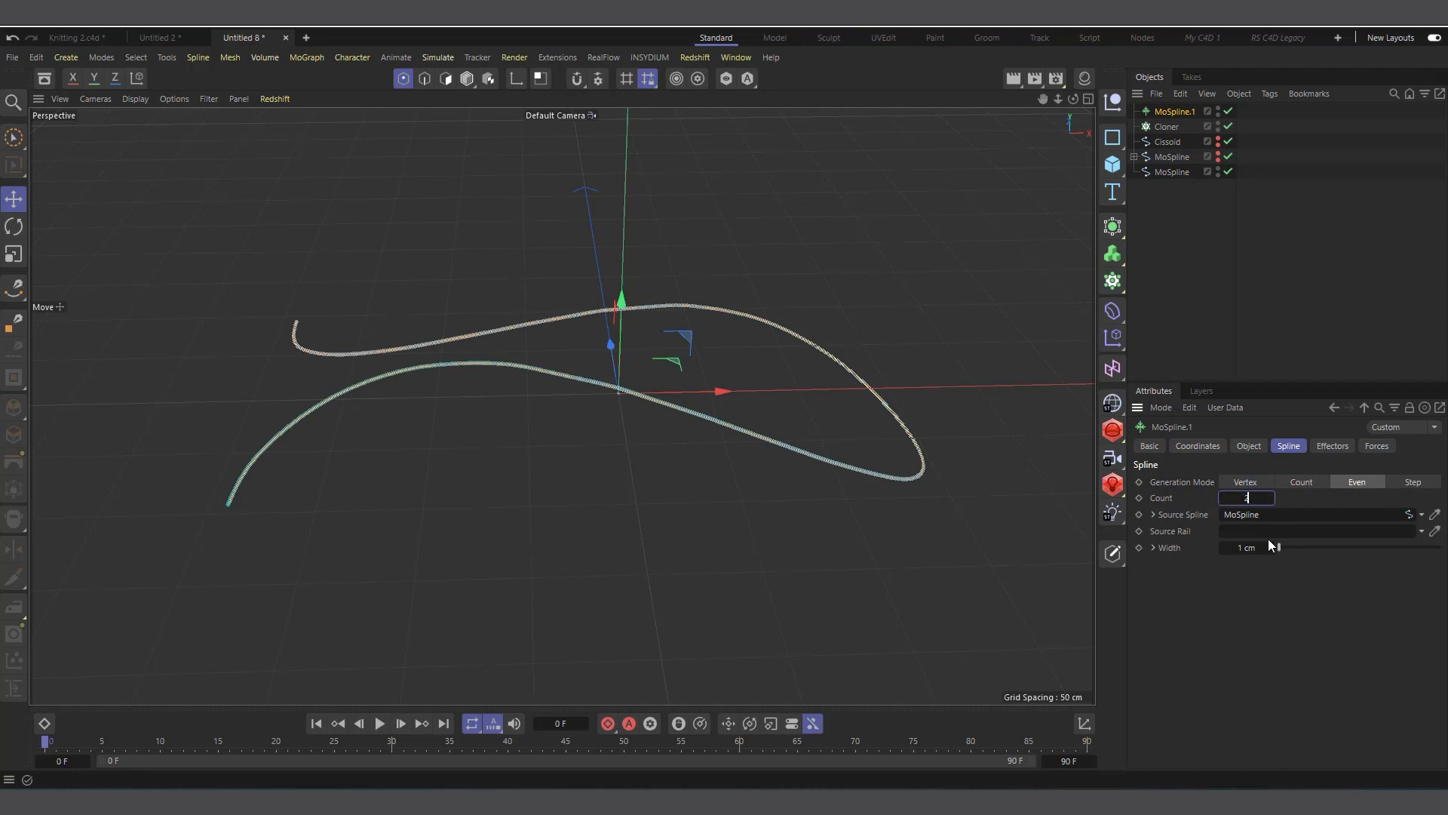
{"action": "type", "text": "1"}
{"action": "key", "text": "Return"}
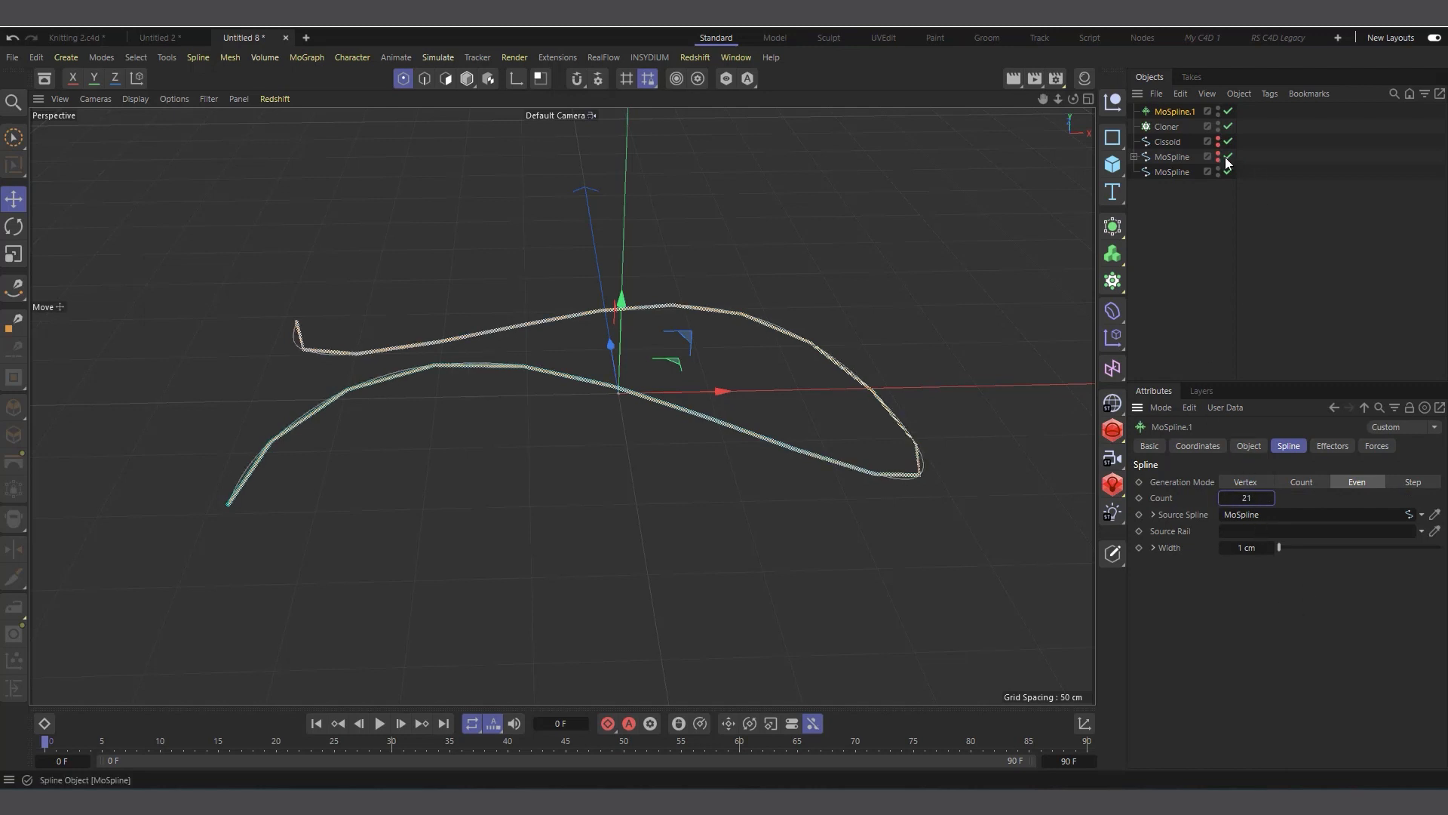
Place MoSpline.1 beneath the other splines, make it editable and set its spline type to Akima.
{"action": "left_click_drag", "start_coordinate": [1166, 111], "coordinate": [1186, 168]}
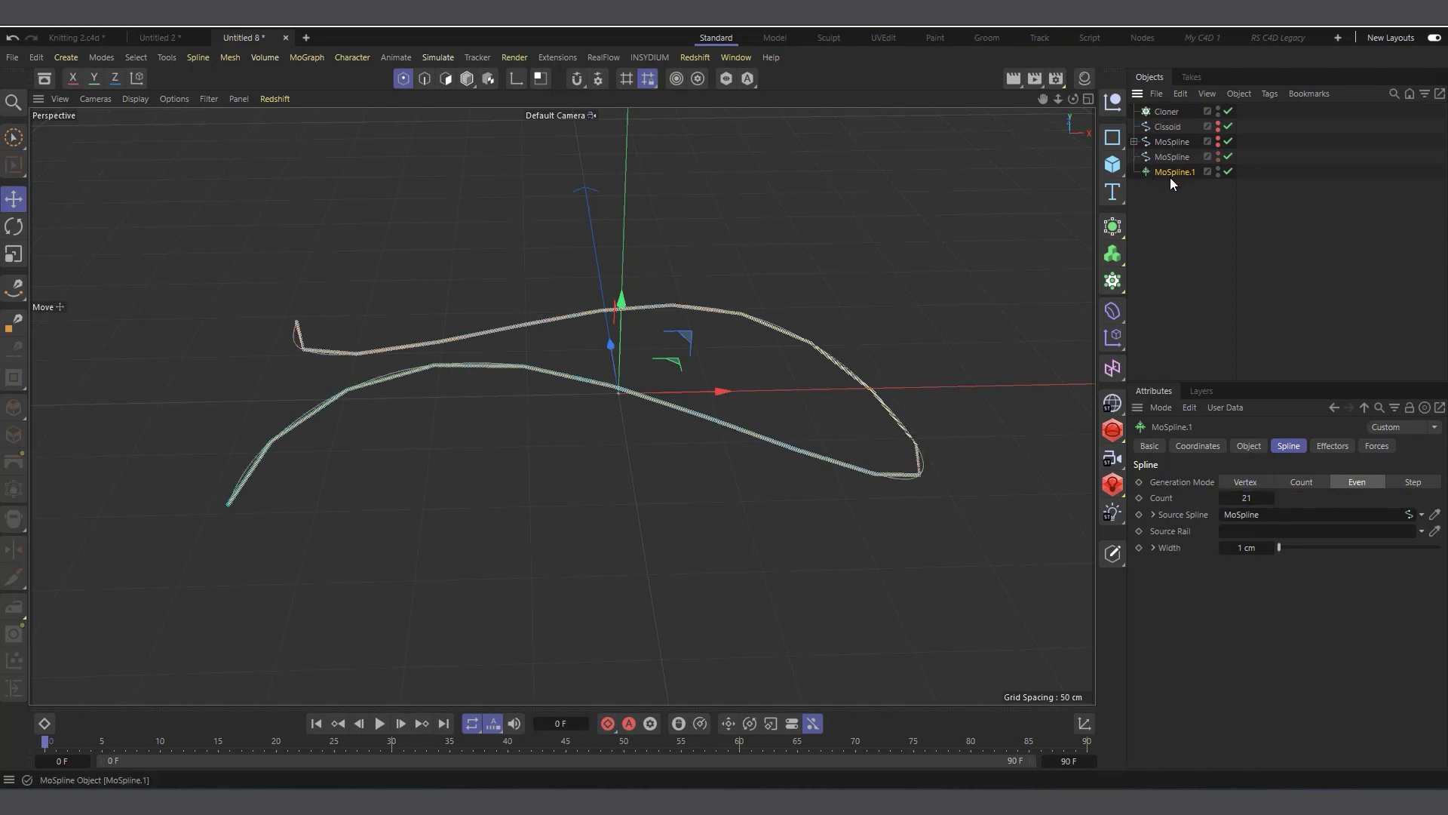
{"action": "key", "text": "c"}
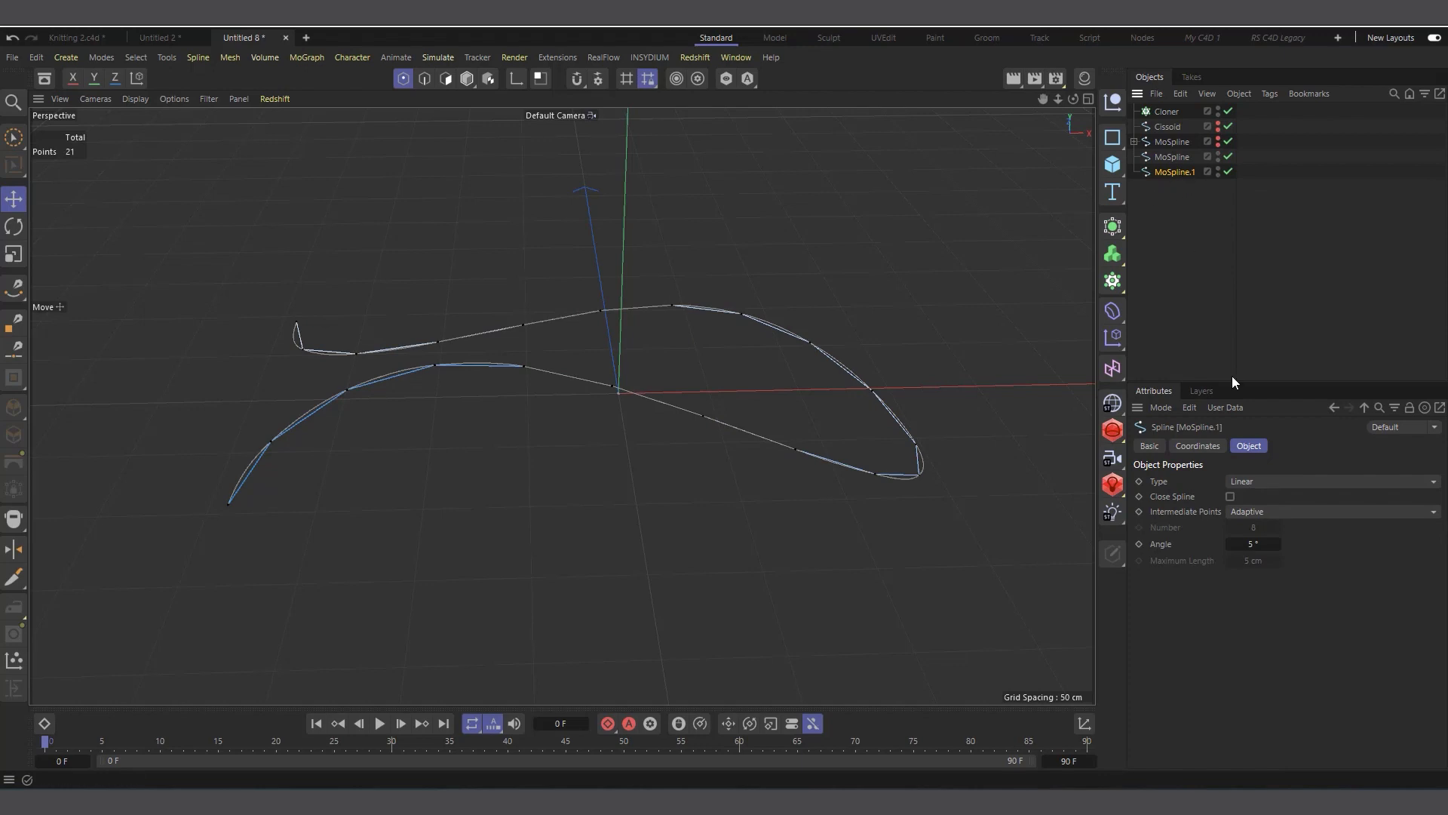
{"action": "left_click", "coordinate": [1255, 514]}
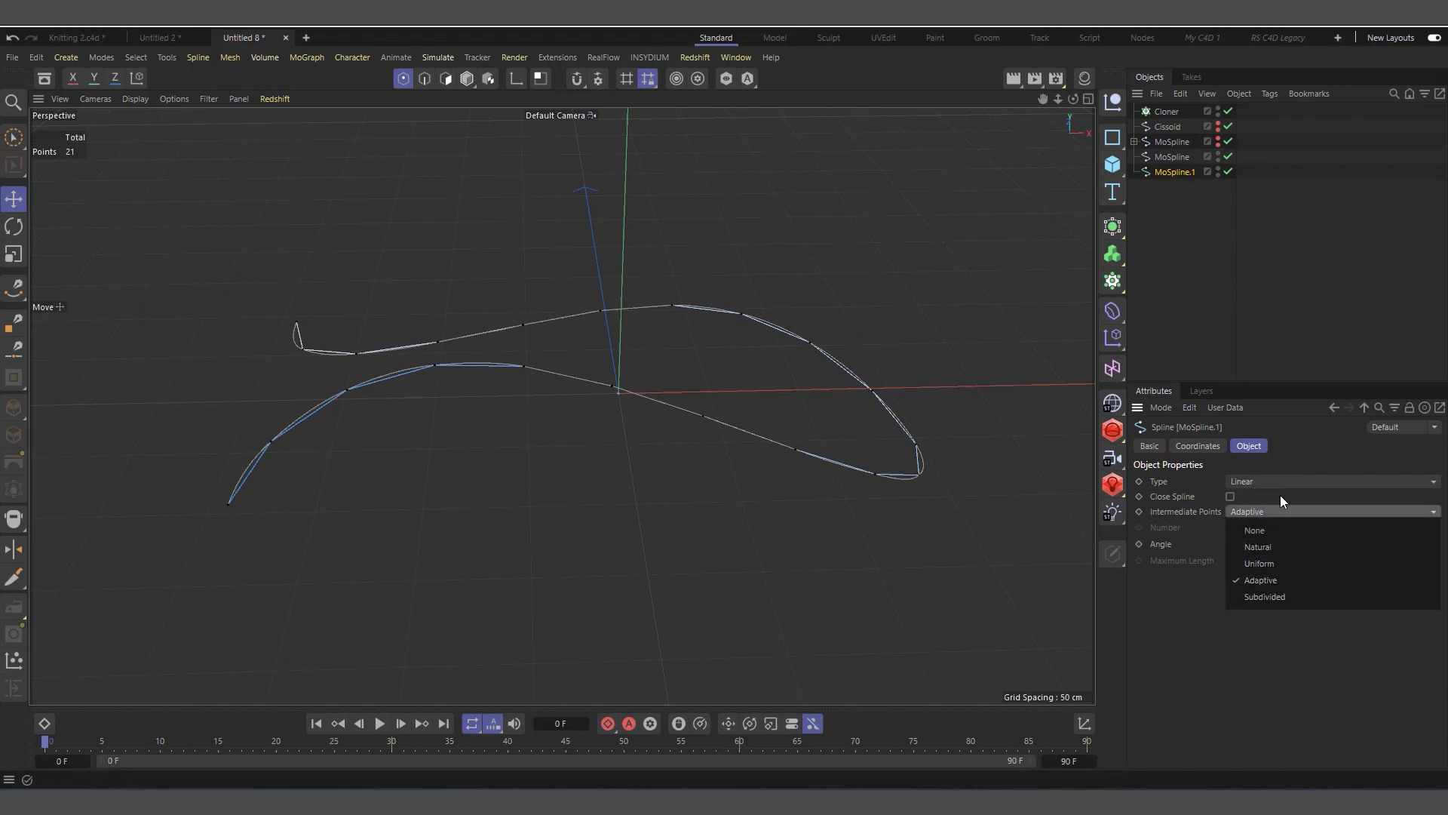
{"action": "left_click", "coordinate": [1253, 484]}
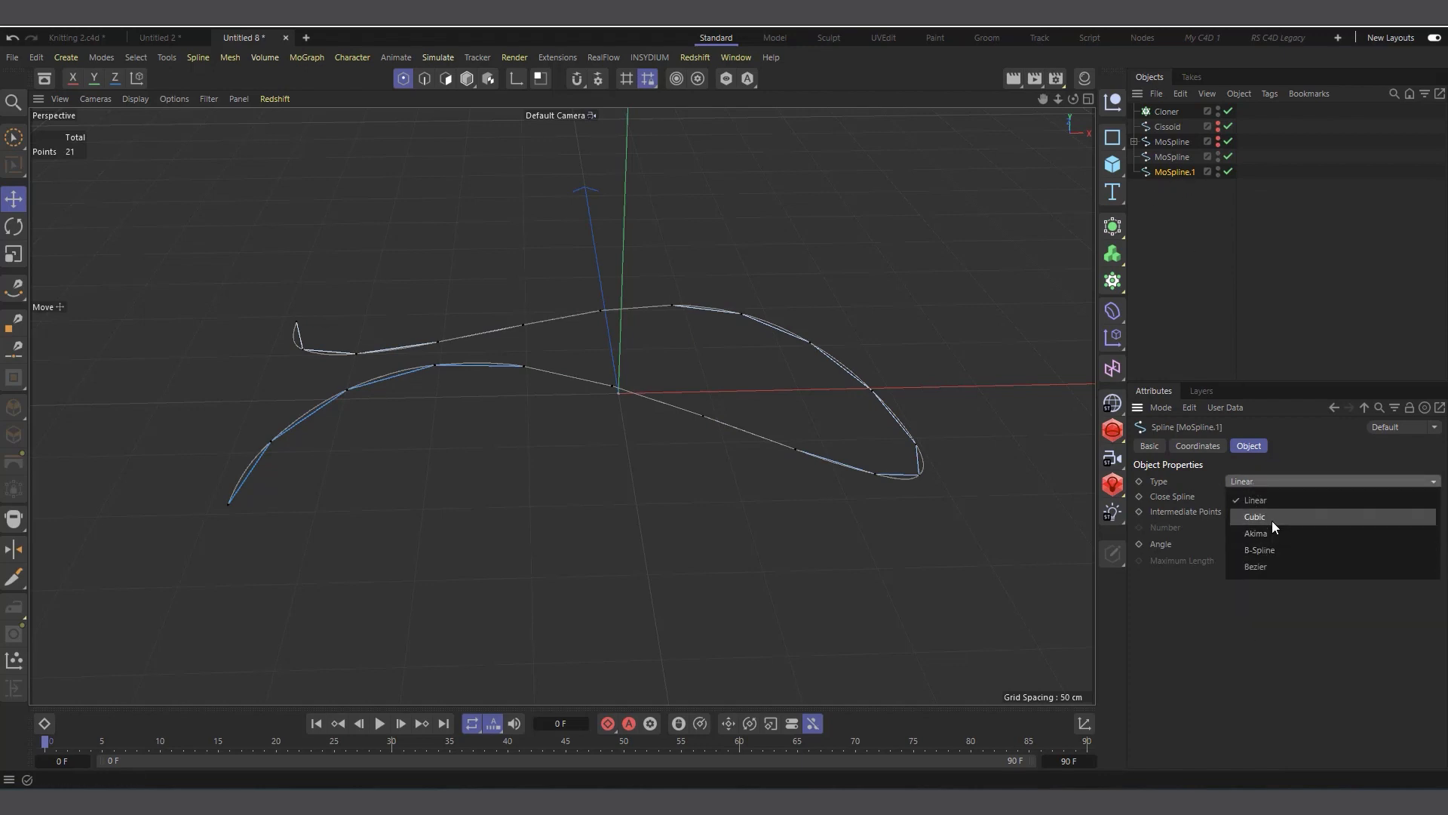
{"action": "left_click", "coordinate": [1272, 520]}
{"action": "left_click", "coordinate": [1255, 484]}
{"action": "left_click", "coordinate": [1261, 532]}
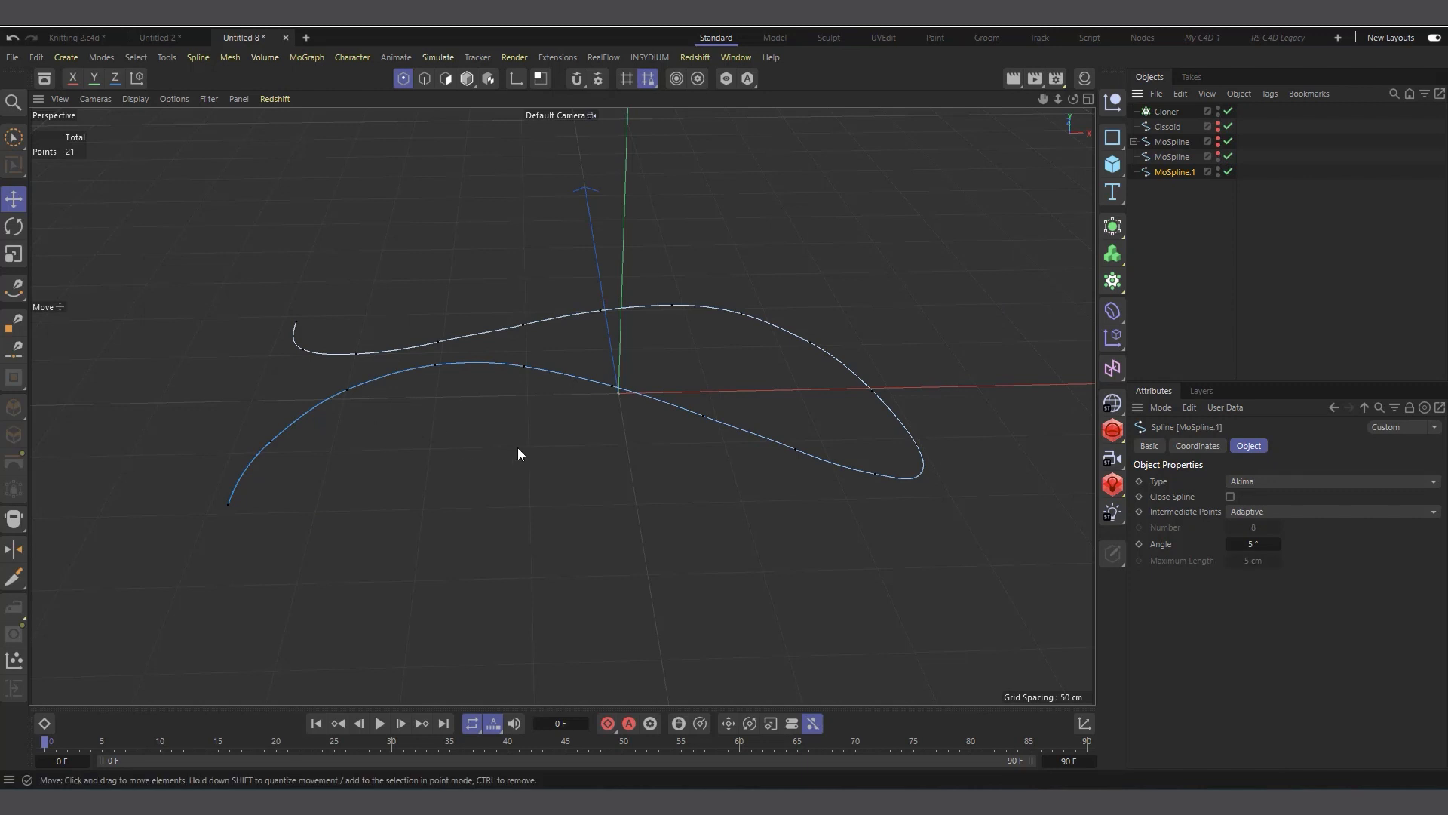
Examine the resampled loop and compare it with the five splines in the Untitled 2 project, returning to Untitled 8.
{"action": "scroll", "coordinate": [518, 451], "scroll_direction": "down", "scroll_amount": 1}
{"action": "scroll", "coordinate": [393, 486], "scroll_direction": "down", "scroll_amount": 1}
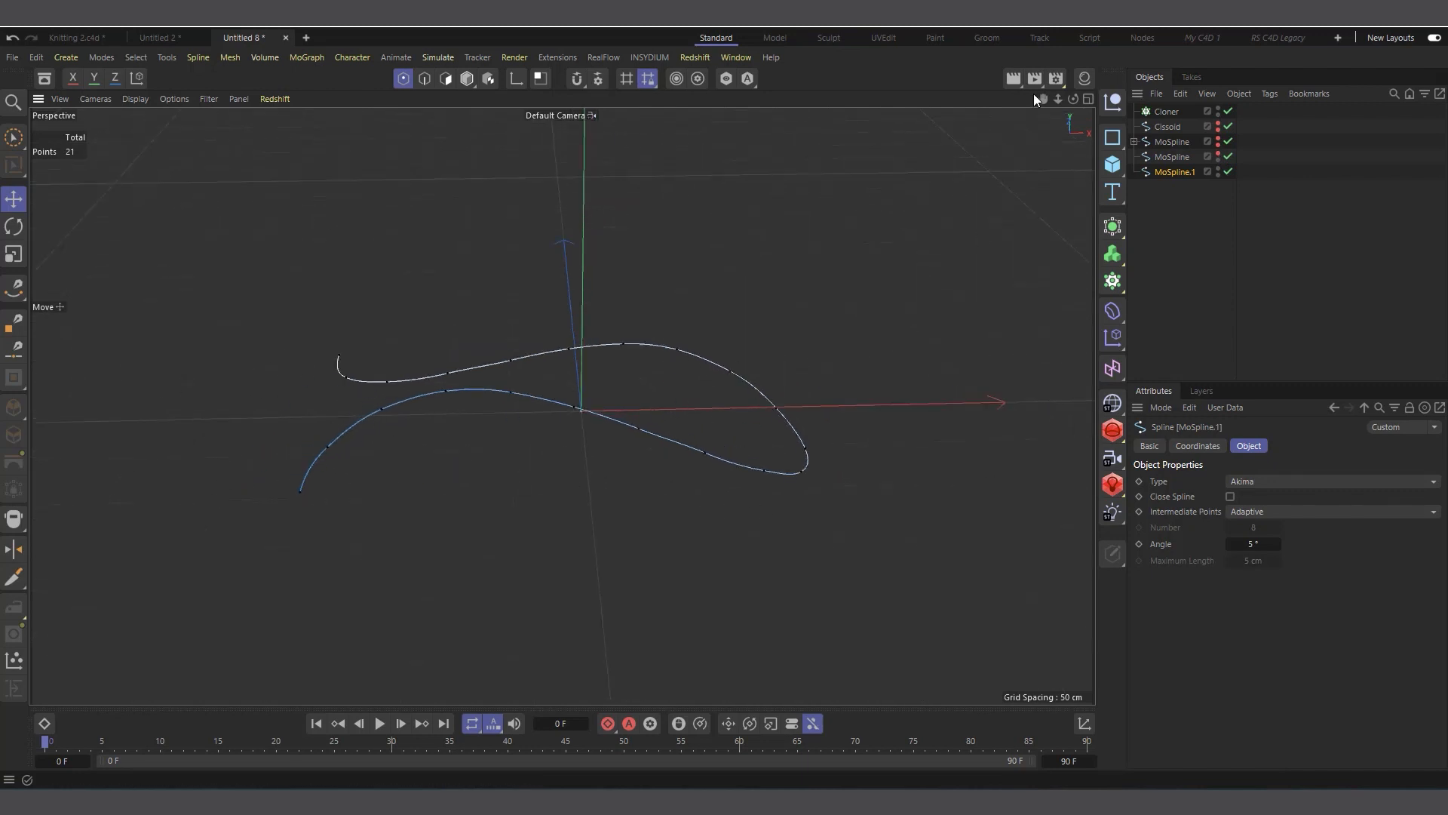
{"action": "mouse_move", "coordinate": [1074, 98]}
{"action": "left_mouse_down"}
{"action": "mouse_move", "coordinate": [1023, 155]}
{"action": "mouse_move", "coordinate": [1053, 114]}
{"action": "left_mouse_up"}
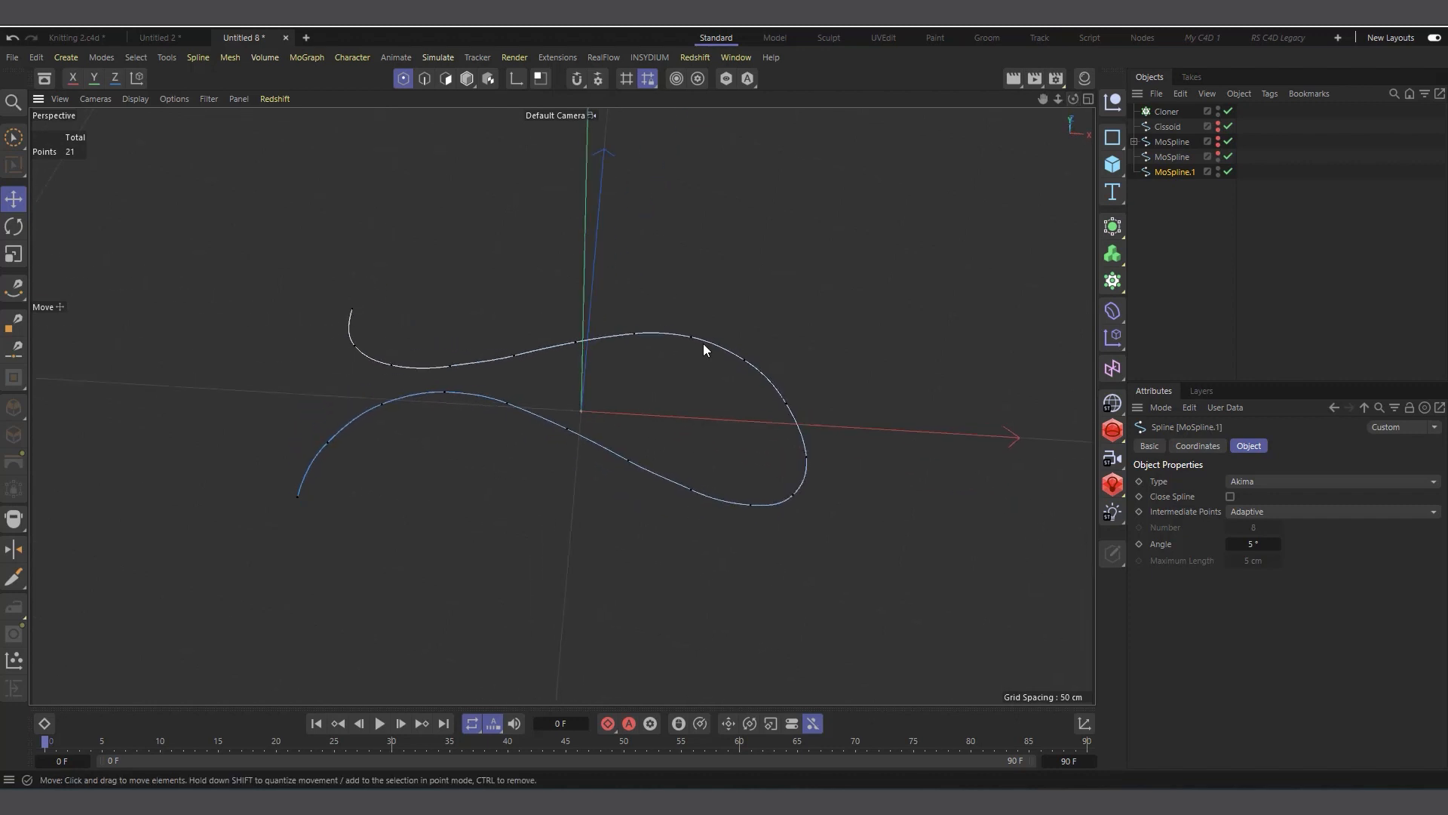
{"action": "scroll", "coordinate": [706, 347], "scroll_direction": "down", "scroll_amount": 1}
{"action": "scroll", "coordinate": [470, 405], "scroll_direction": "down", "scroll_amount": 1}
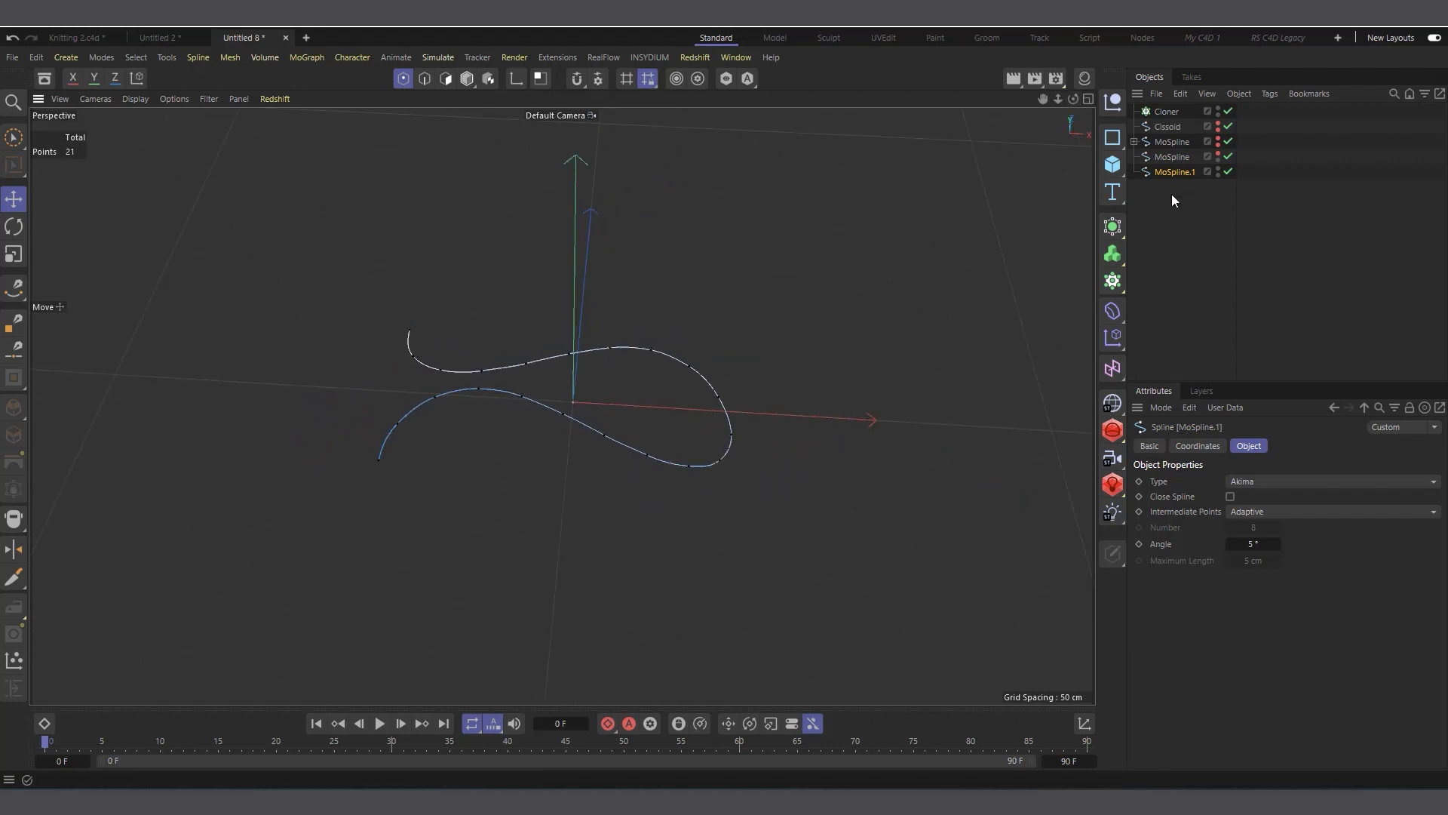
{"action": "left_click", "coordinate": [148, 39]}
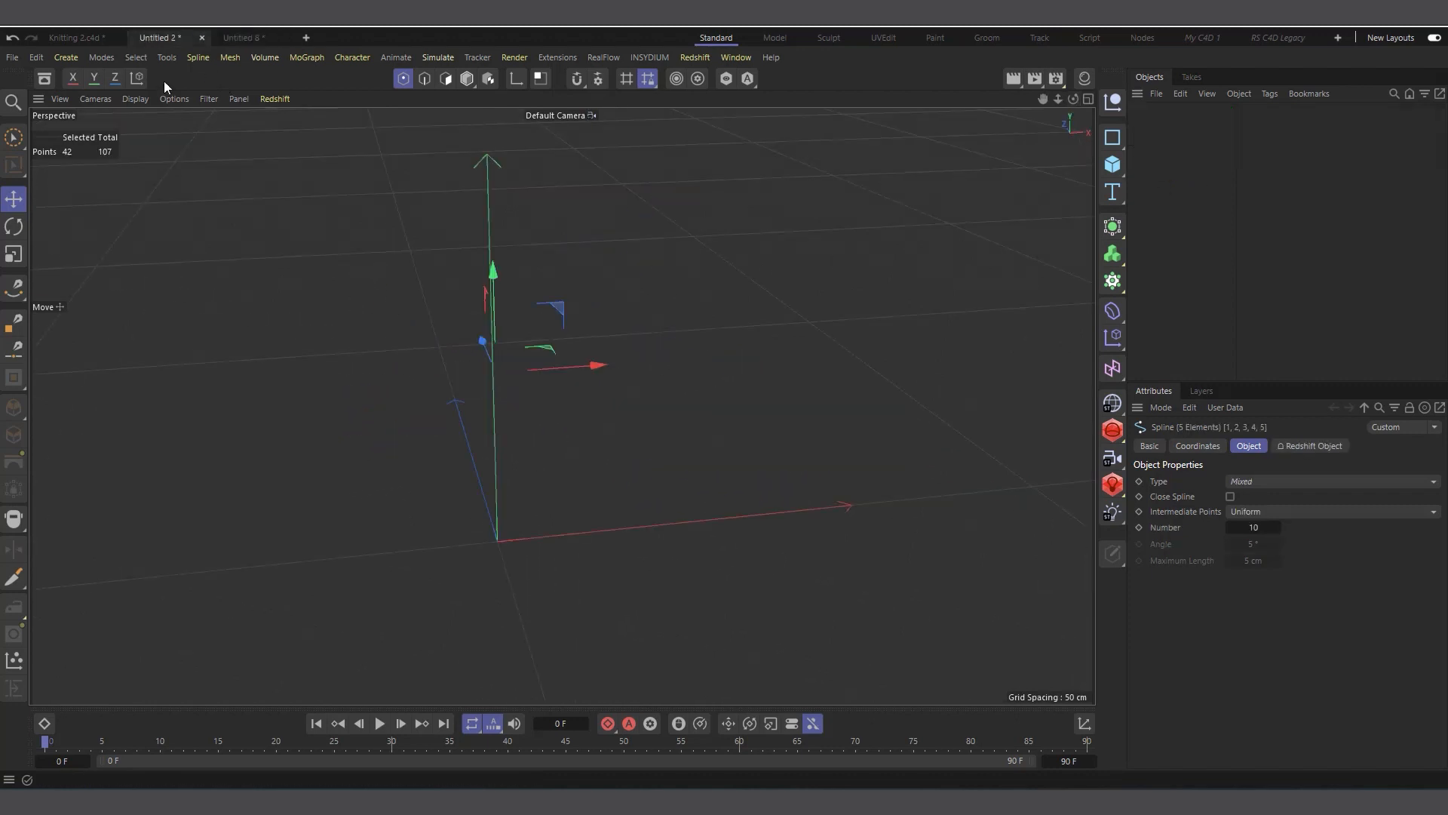
{"action": "left_click_drag", "start_coordinate": [1073, 100], "coordinate": [1091, 63]}
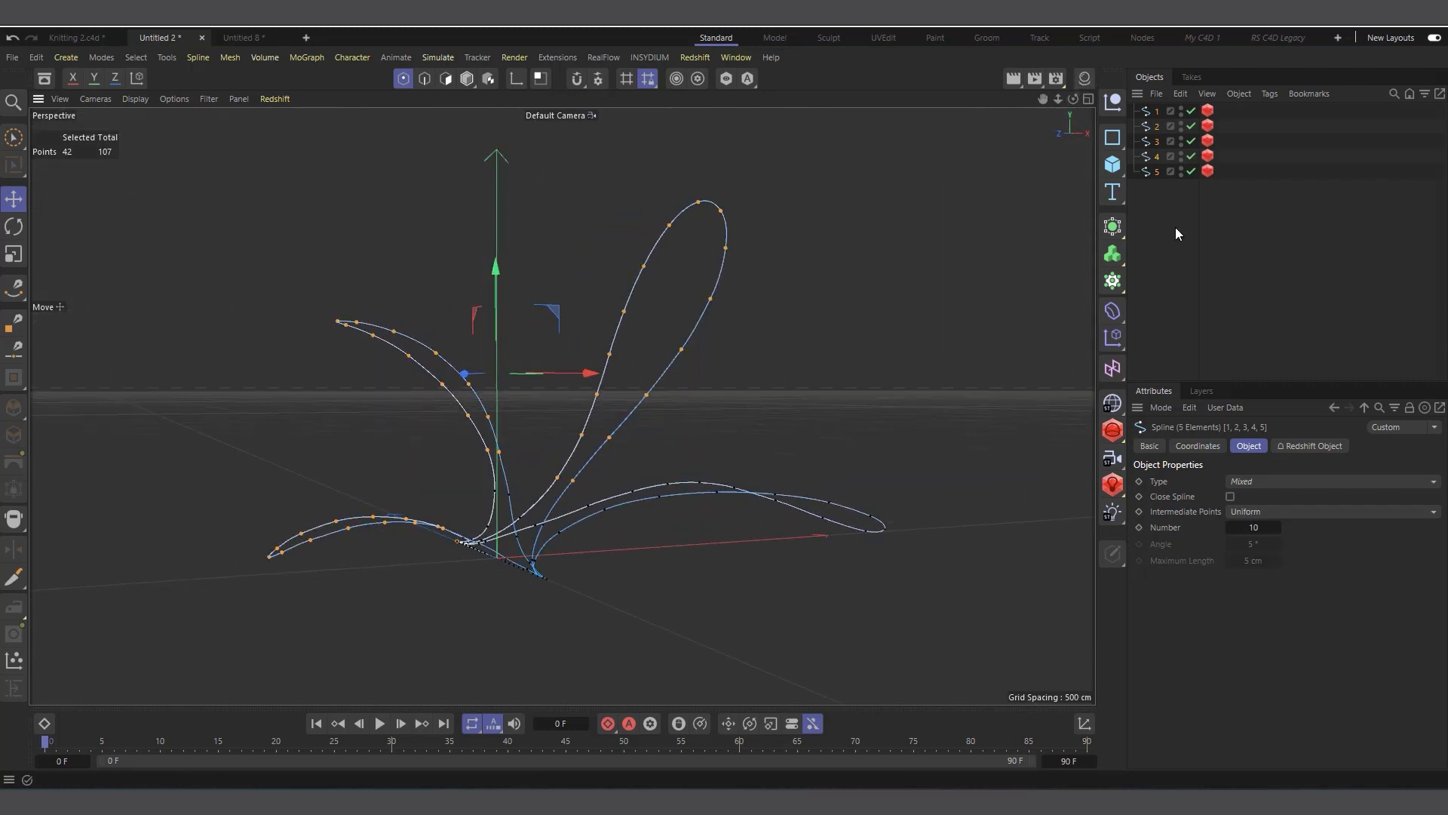
{"action": "left_click", "coordinate": [240, 38]}
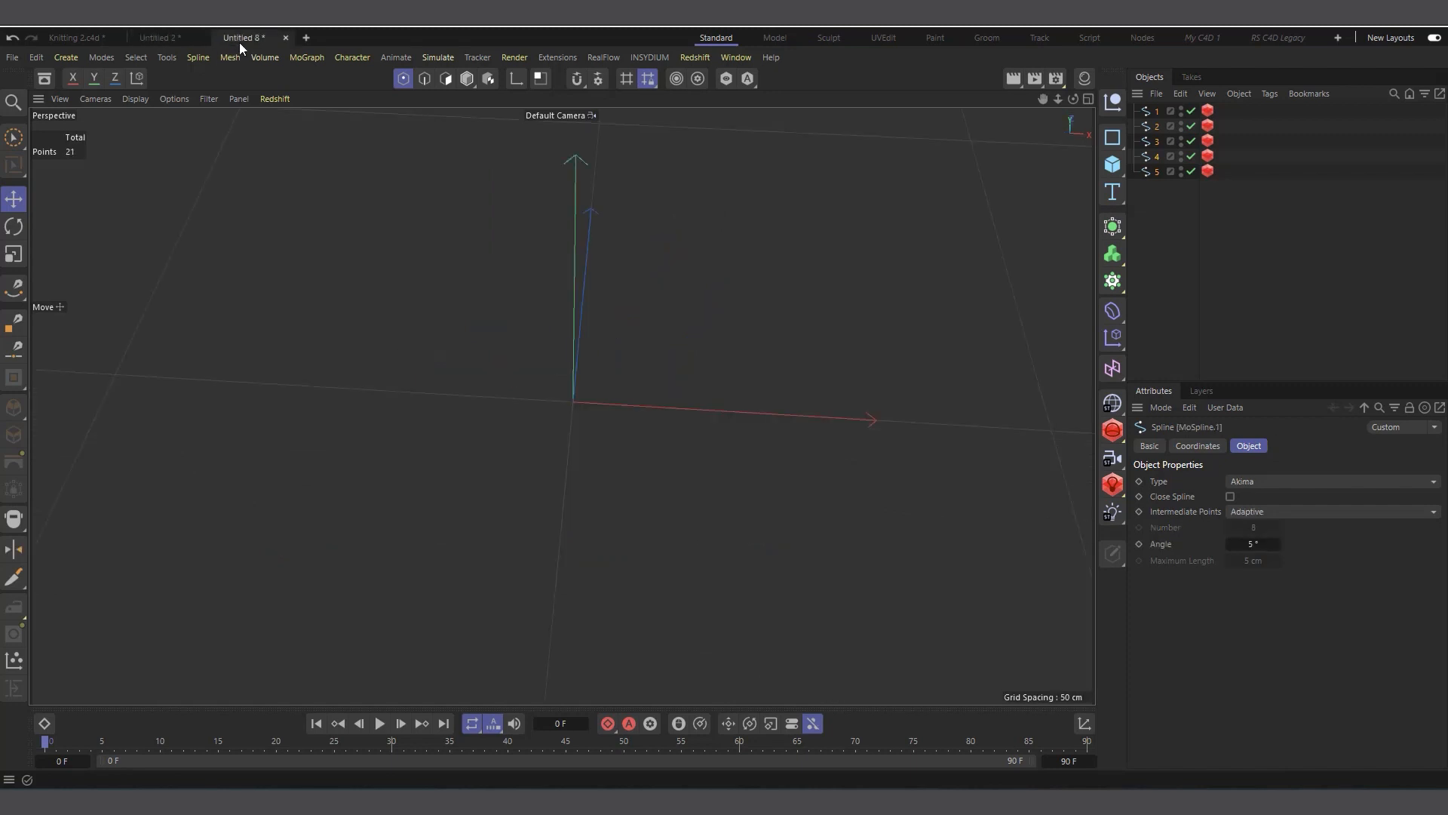
Add an FFD deformer as a child of MoSpline.1.
{"action": "left_click", "coordinate": [1116, 323]}
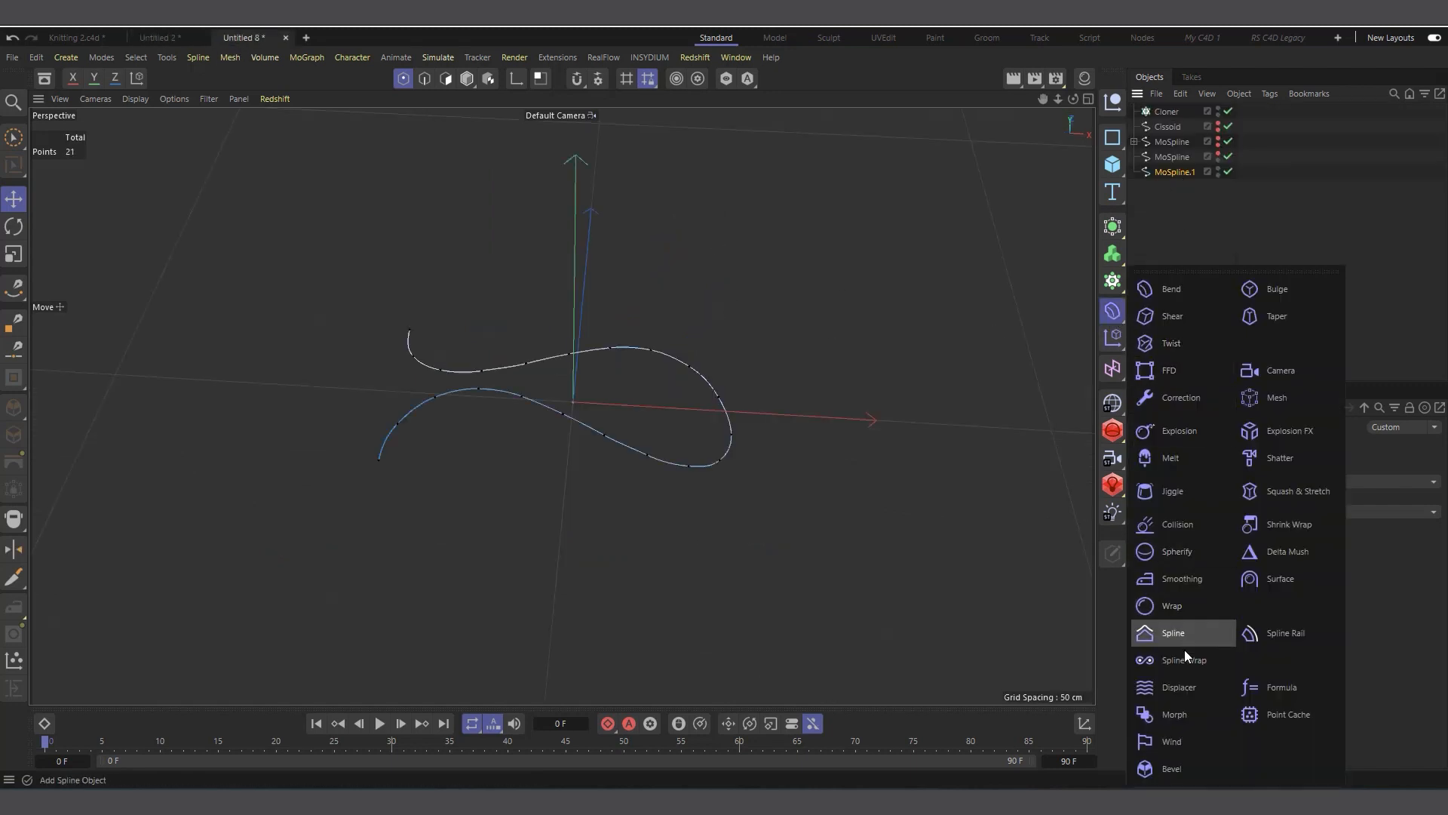
{"action": "left_click", "coordinate": [1167, 373]}
{"action": "left_click_drag", "start_coordinate": [1162, 117], "coordinate": [1181, 186]}
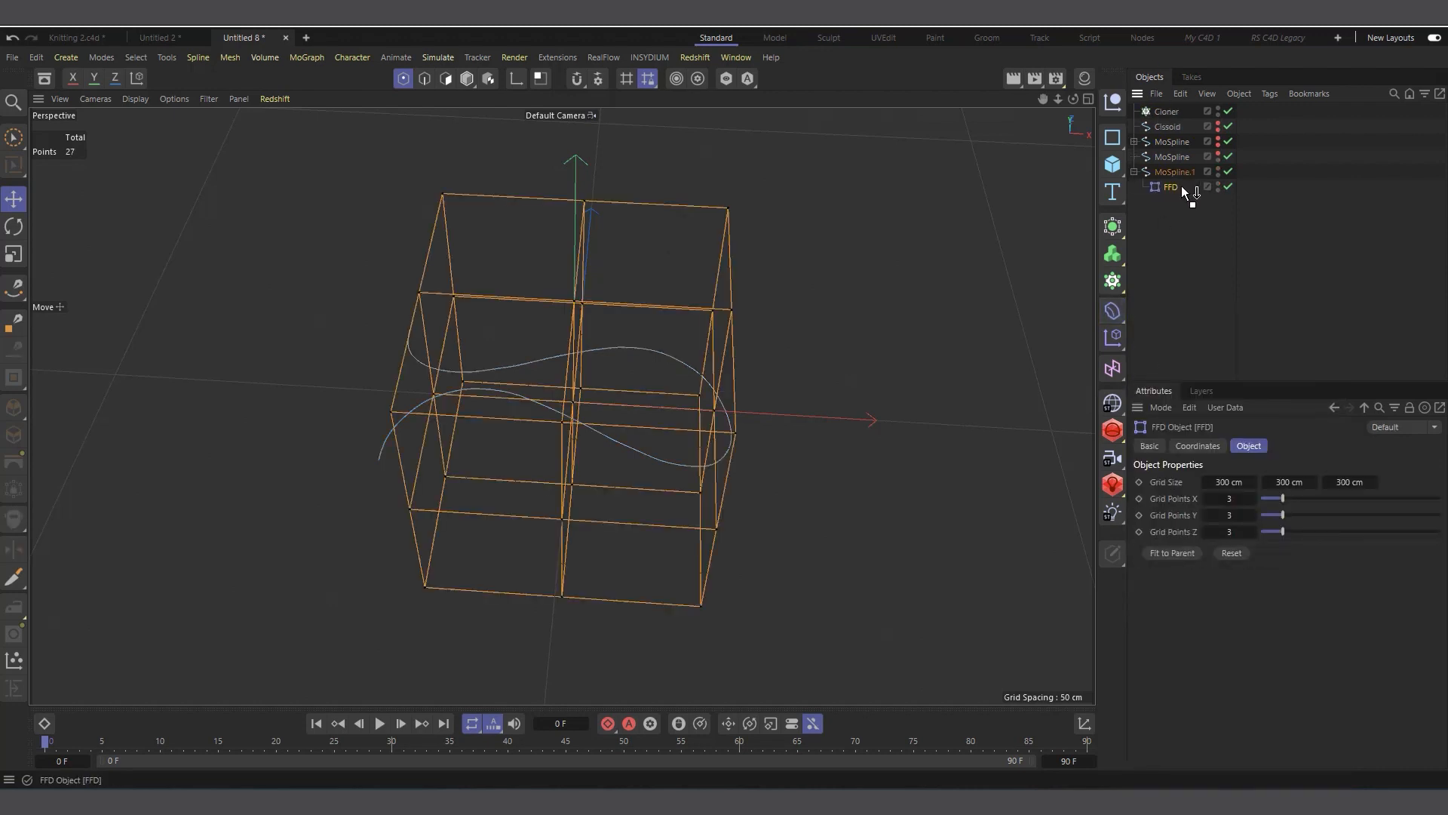
Resize the FFD cage to 455 × 100 × 300 cm around the loop, using the four-view layout.
{"action": "left_click", "coordinate": [1174, 178]}
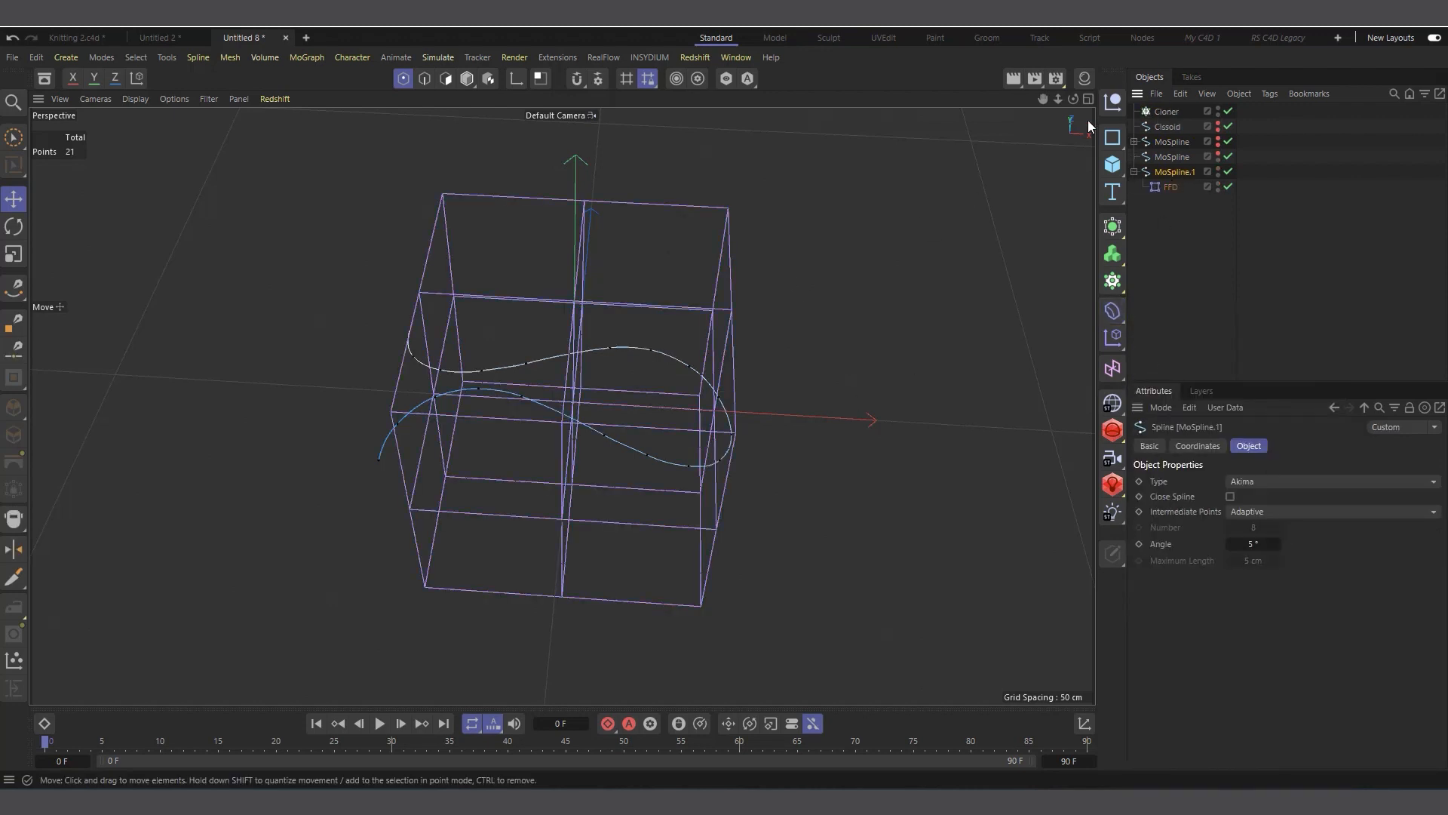
{"action": "left_click_drag", "start_coordinate": [1073, 99], "coordinate": [1087, 53]}
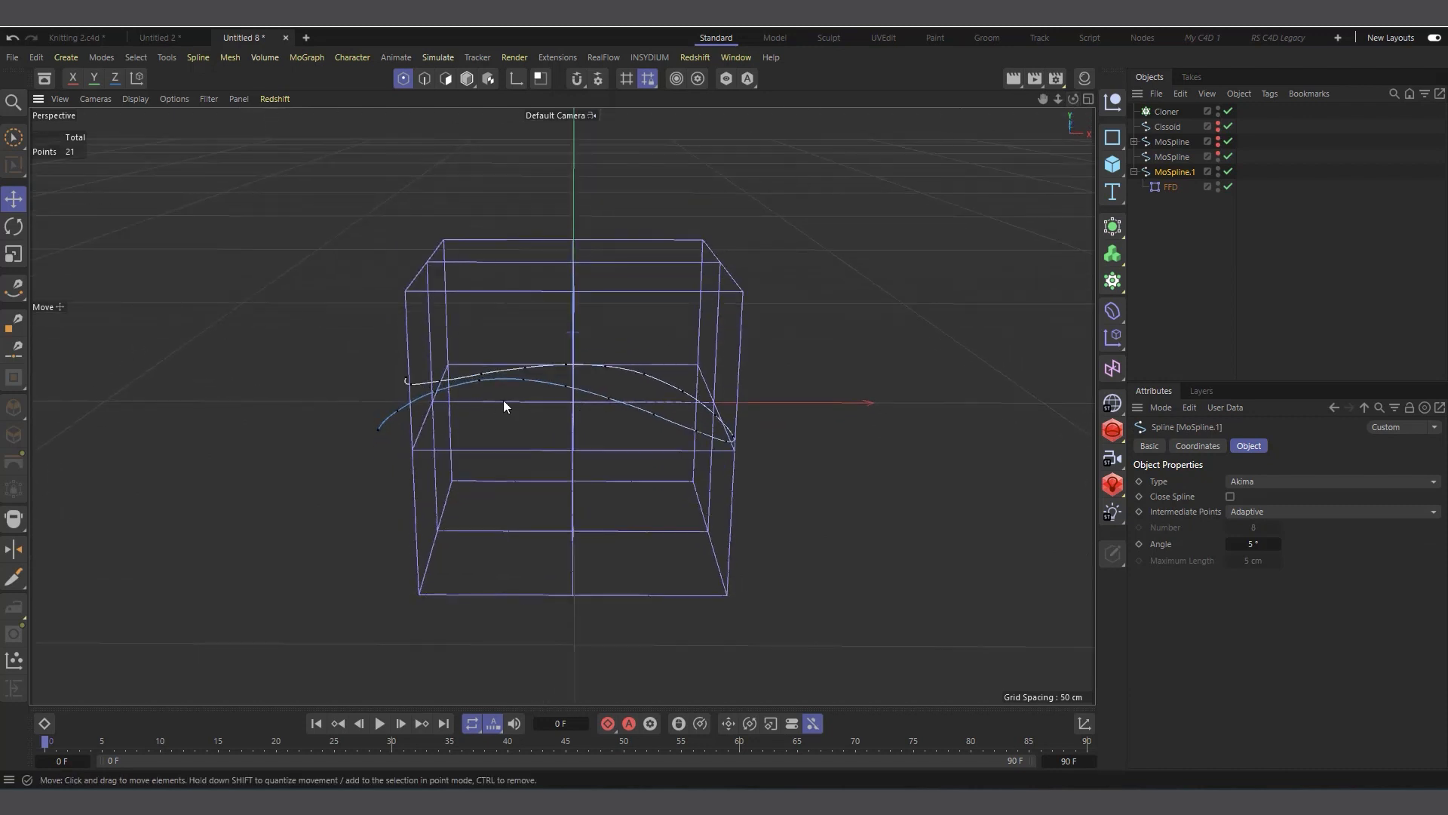
{"action": "left_click", "coordinate": [1088, 98]}
{"action": "left_click", "coordinate": [1162, 187]}
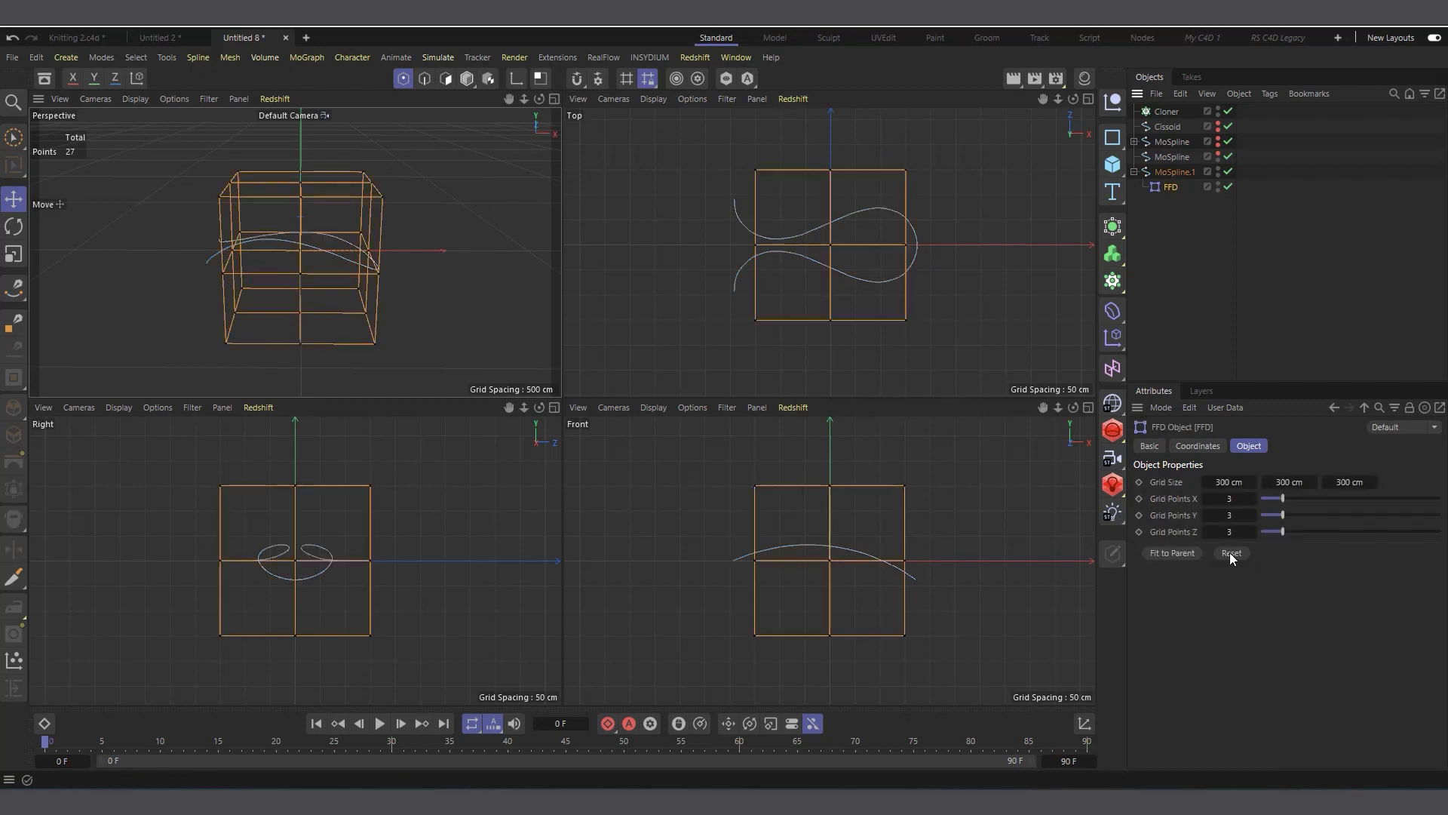
{"action": "left_click_drag", "start_coordinate": [1223, 482], "coordinate": [1260, 484]}
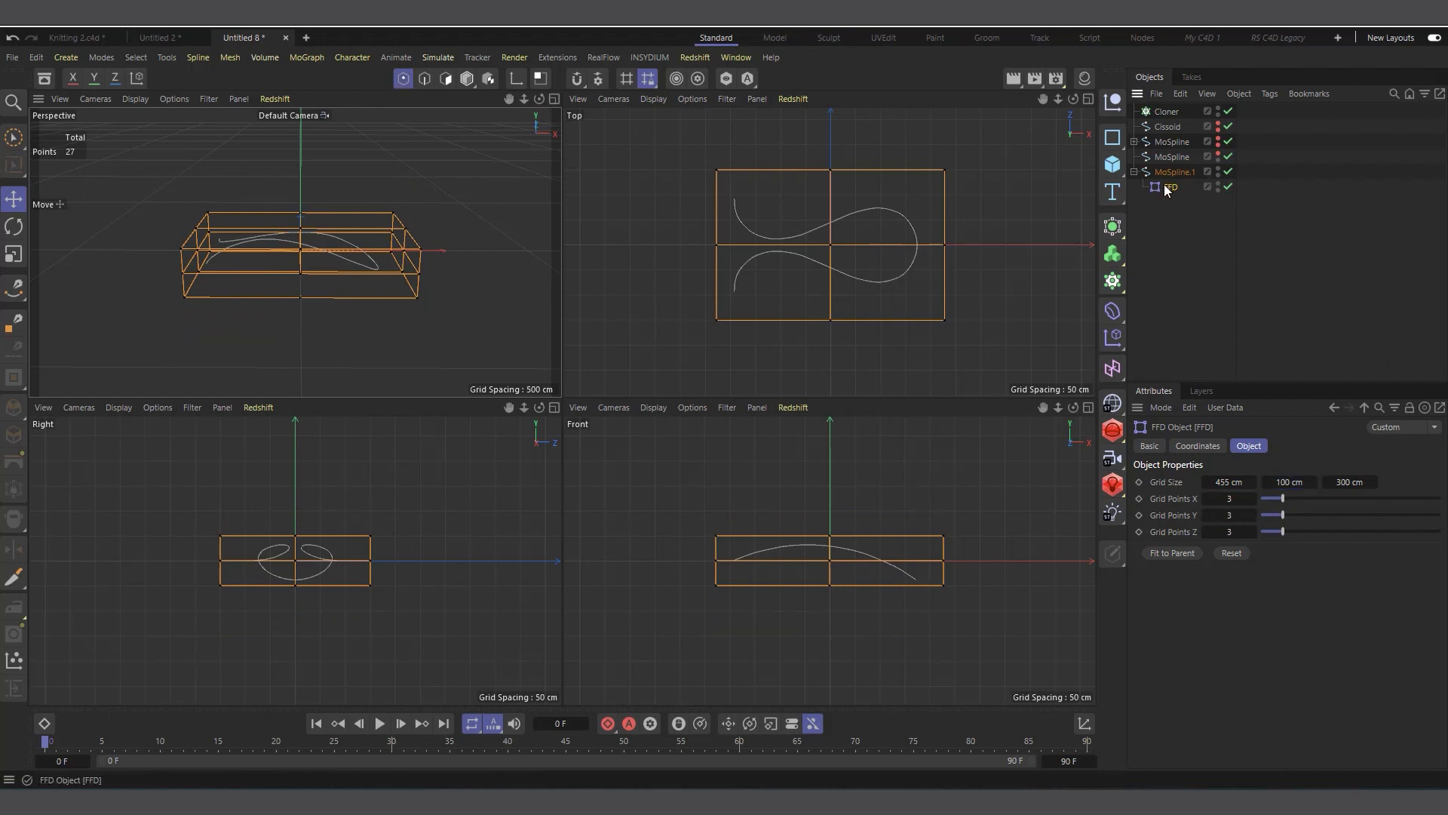
Move the FFD cage points at the loop's closed end inward along X to shorten the loop.
{"action": "left_click_drag", "start_coordinate": [15, 136], "coordinate": [78, 200]}
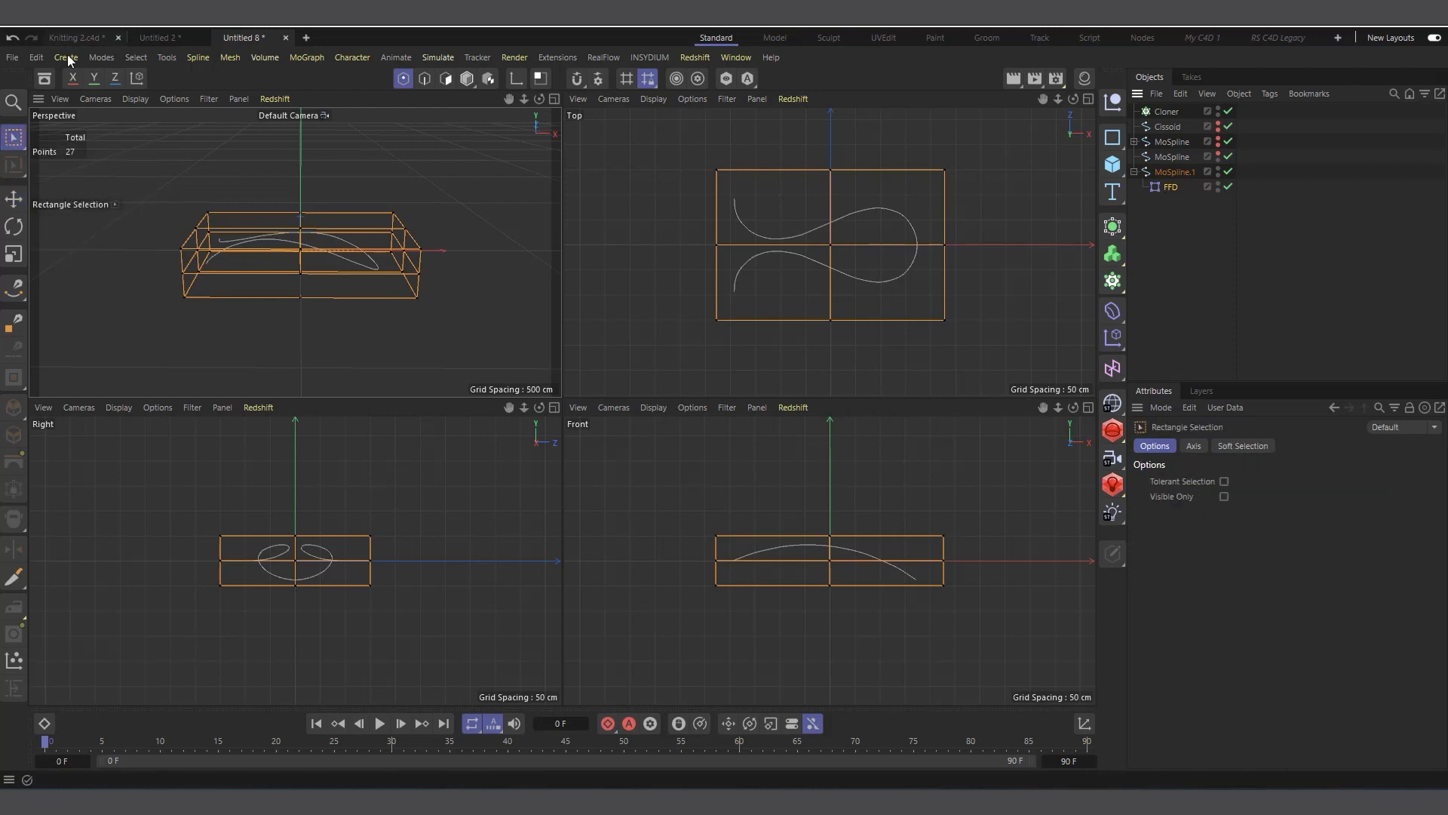
{"action": "left_click_drag", "start_coordinate": [977, 163], "coordinate": [910, 353]}
{"action": "left_click_drag", "start_coordinate": [1001, 261], "coordinate": [922, 264]}
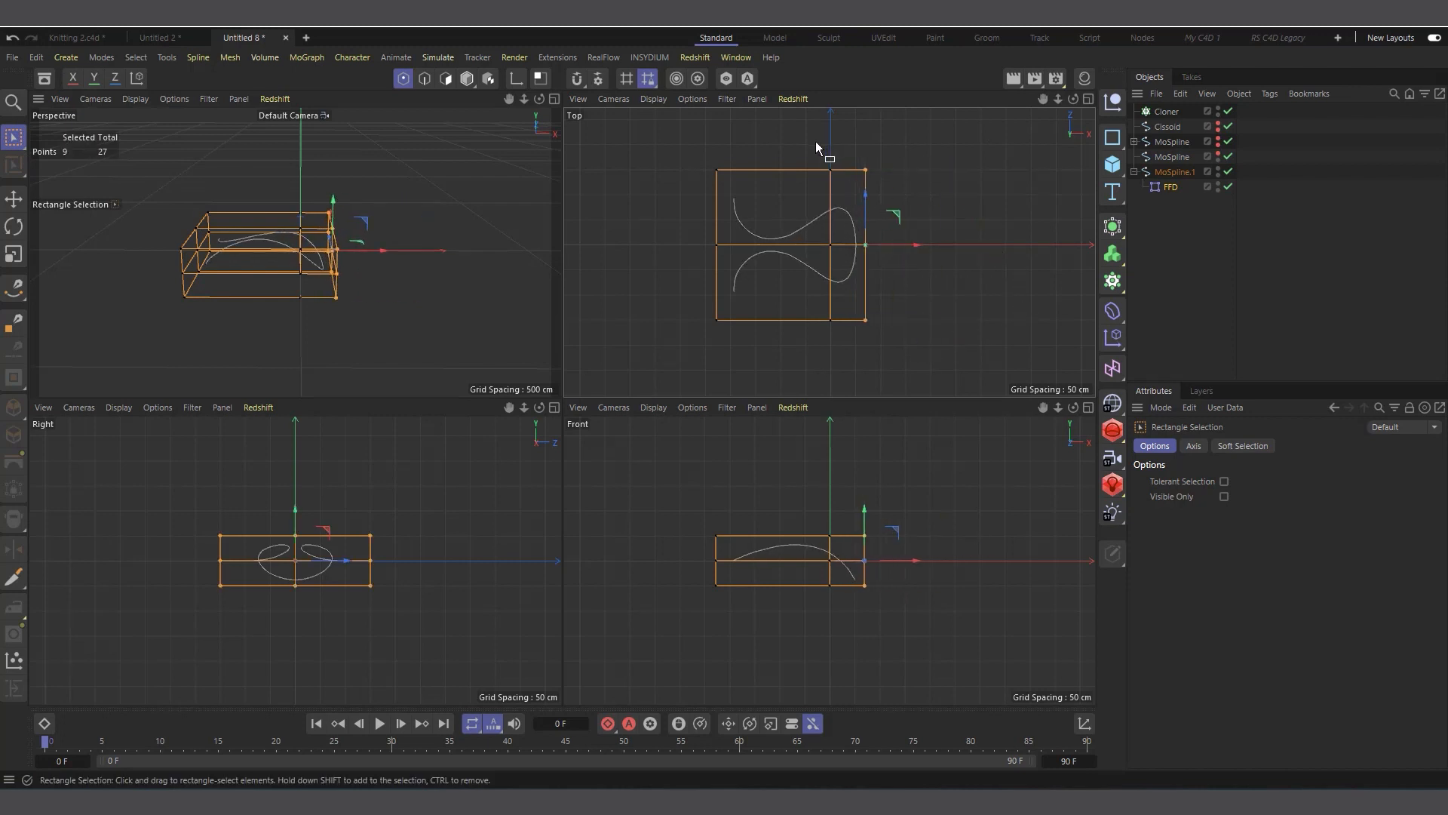
Narrow the FFD cage around the loop's head by moving the points on both sides inward along Z, about 62 cm on the first side.
{"action": "left_click_drag", "start_coordinate": [809, 143], "coordinate": [865, 217]}
{"action": "left_click_drag", "start_coordinate": [849, 126], "coordinate": [850, 156]}
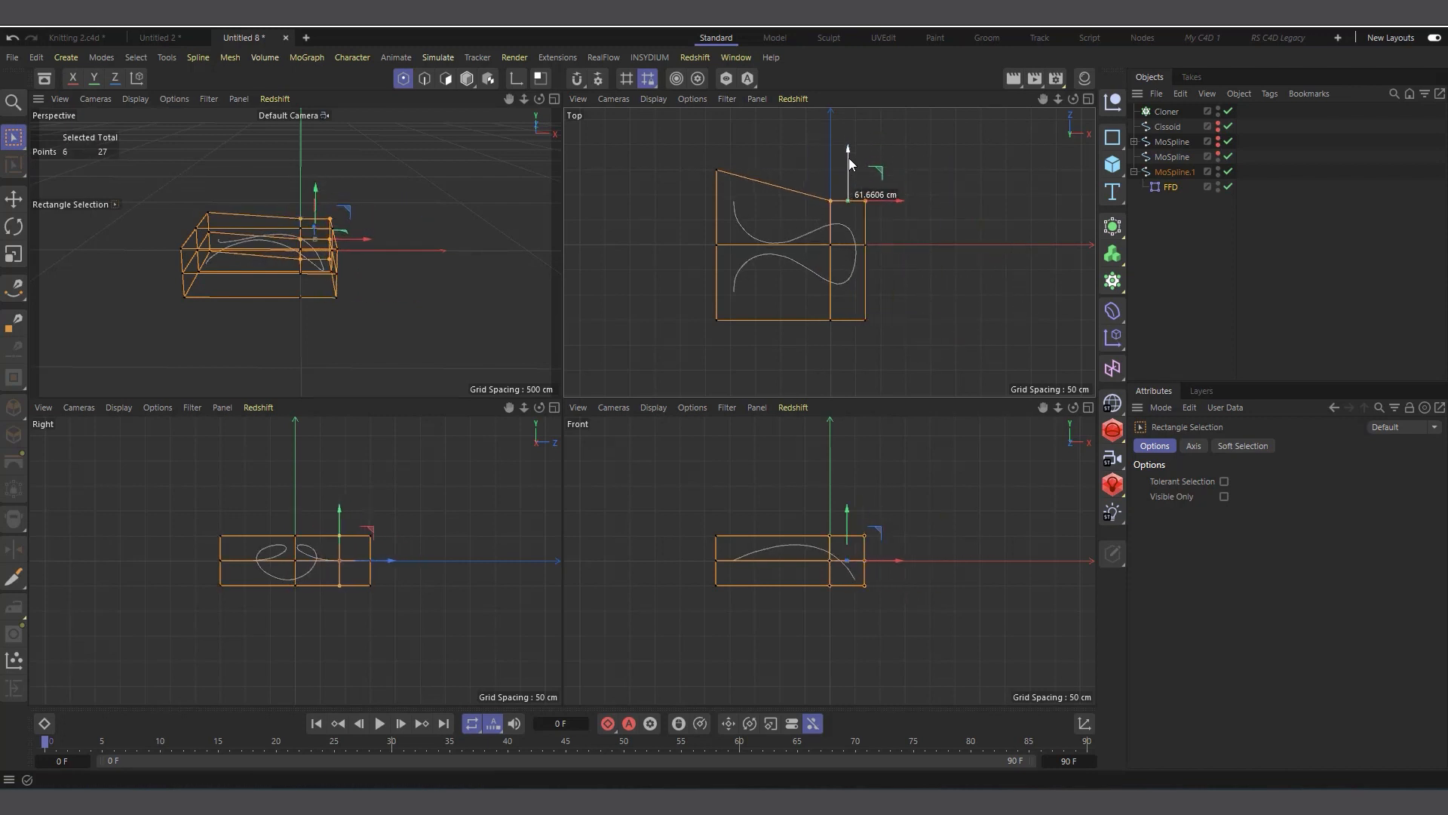
{"action": "left_click_drag", "start_coordinate": [918, 353], "coordinate": [829, 253]}
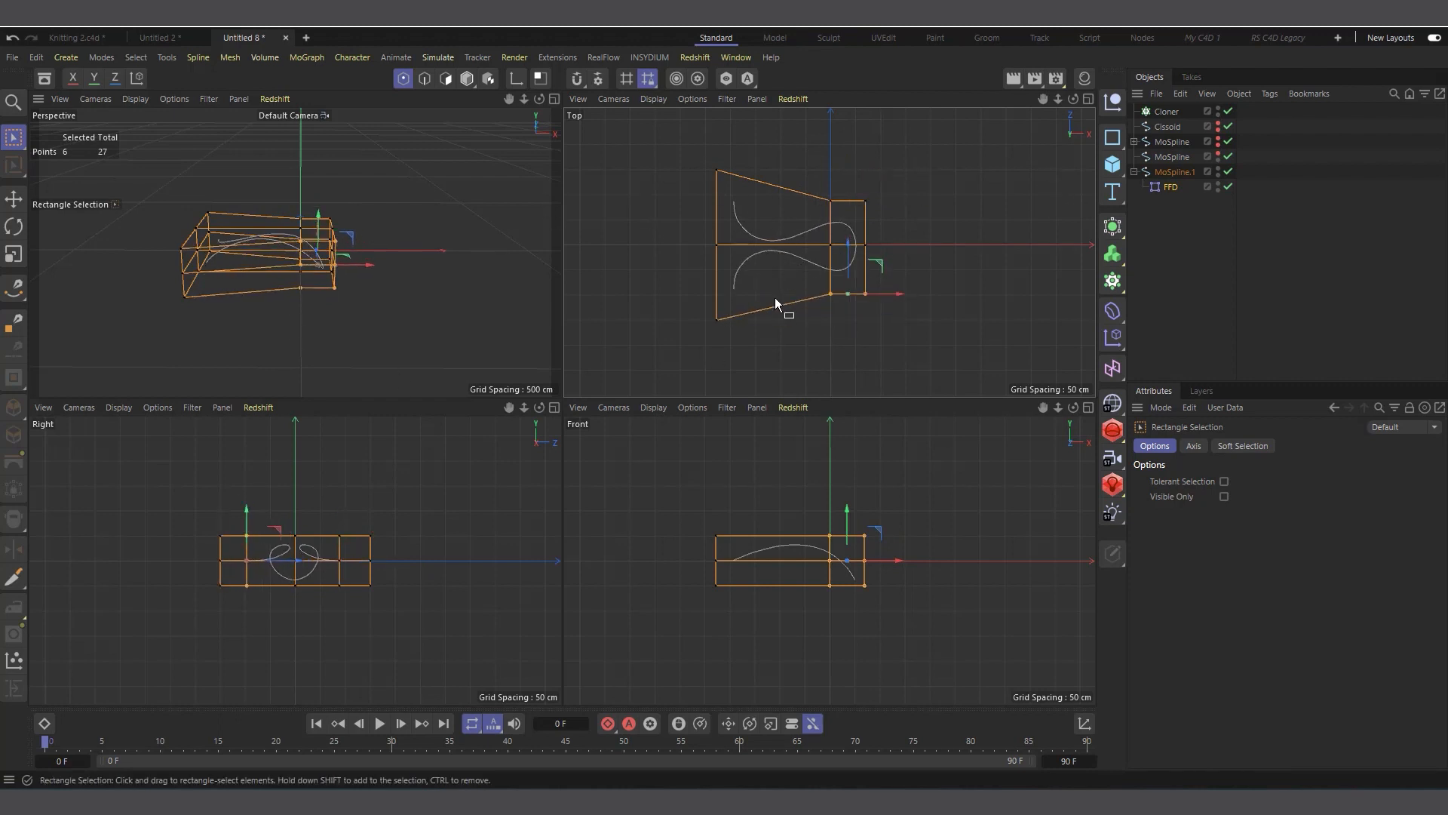
Examine the deformed loop from above and compare it with the five loop splines in the Untitled 2 project.
{"action": "scroll", "coordinate": [832, 256], "scroll_direction": "up", "scroll_amount": 3}
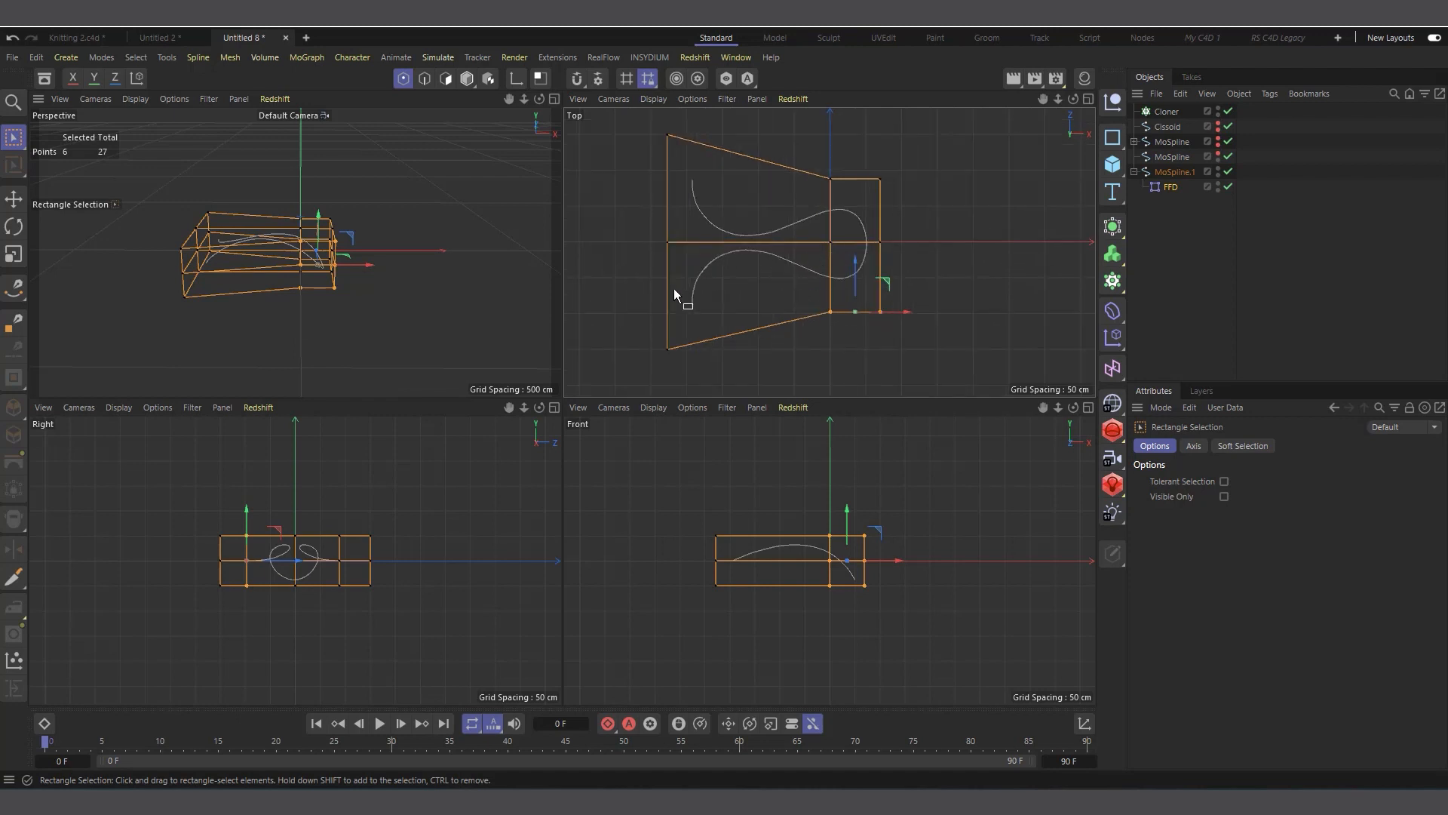
{"action": "scroll", "coordinate": [853, 253], "scroll_direction": "down", "scroll_amount": 3}
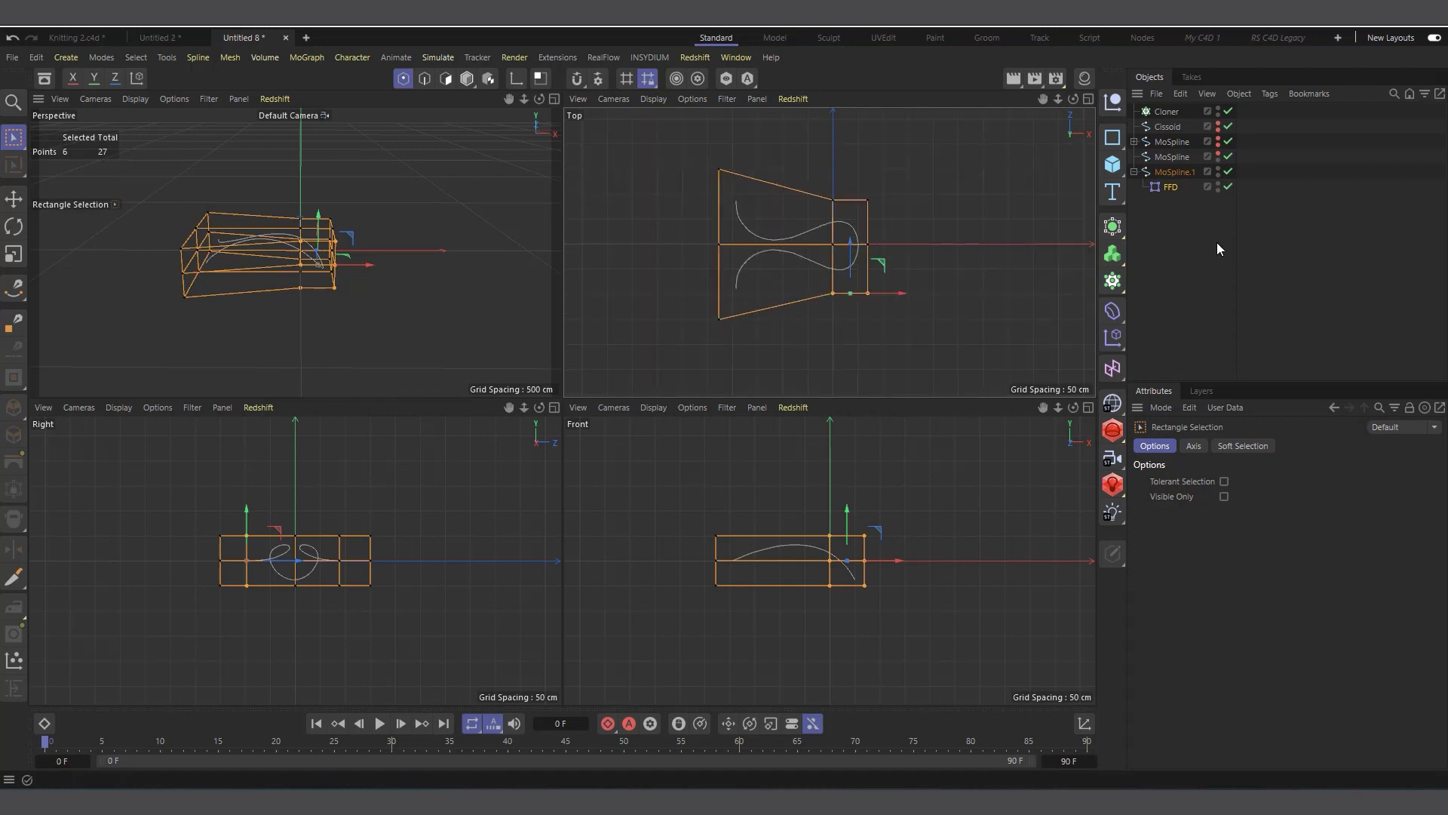
{"action": "left_click", "coordinate": [1112, 281]}
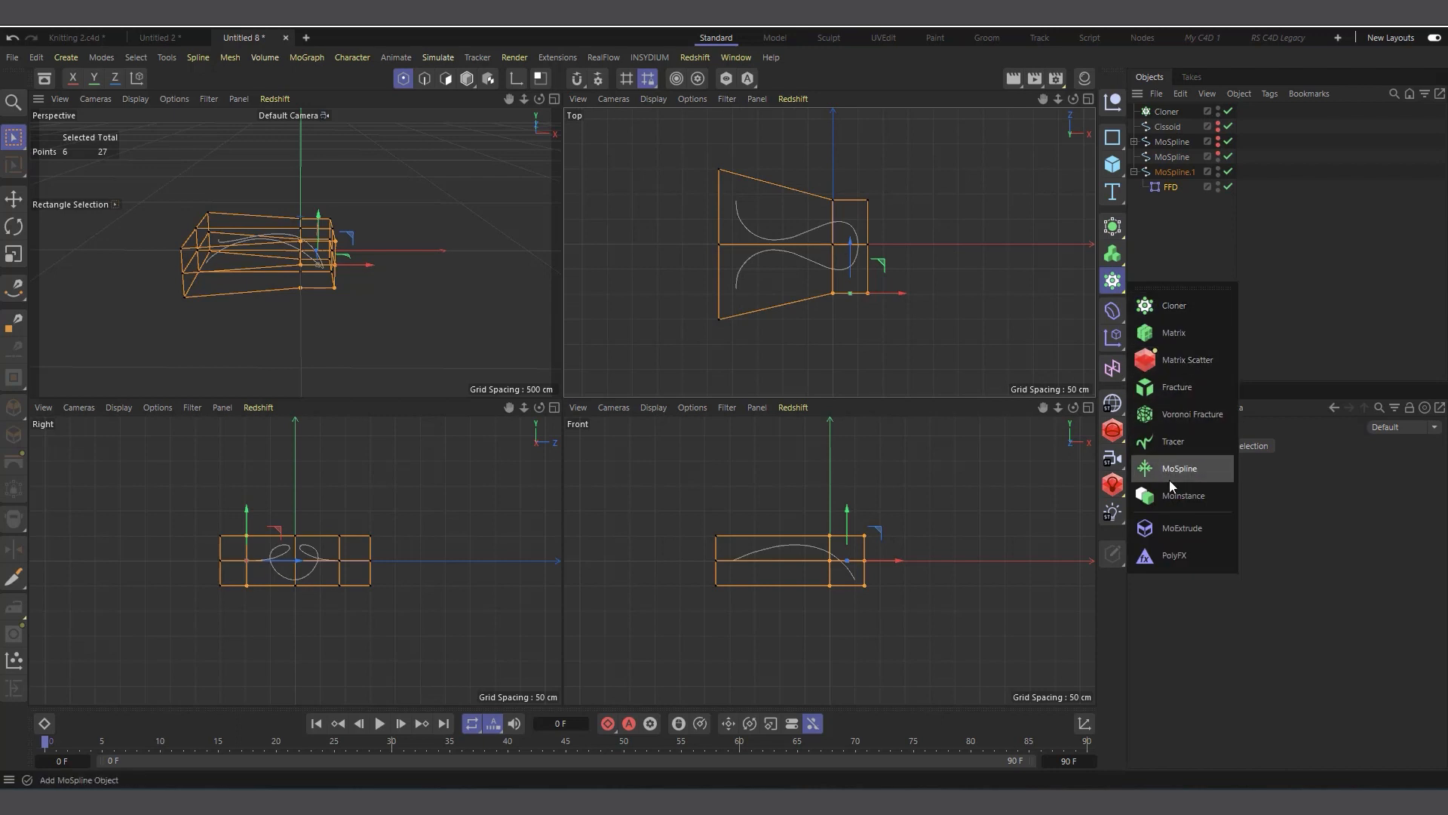
{"action": "left_click", "coordinate": [1148, 232]}
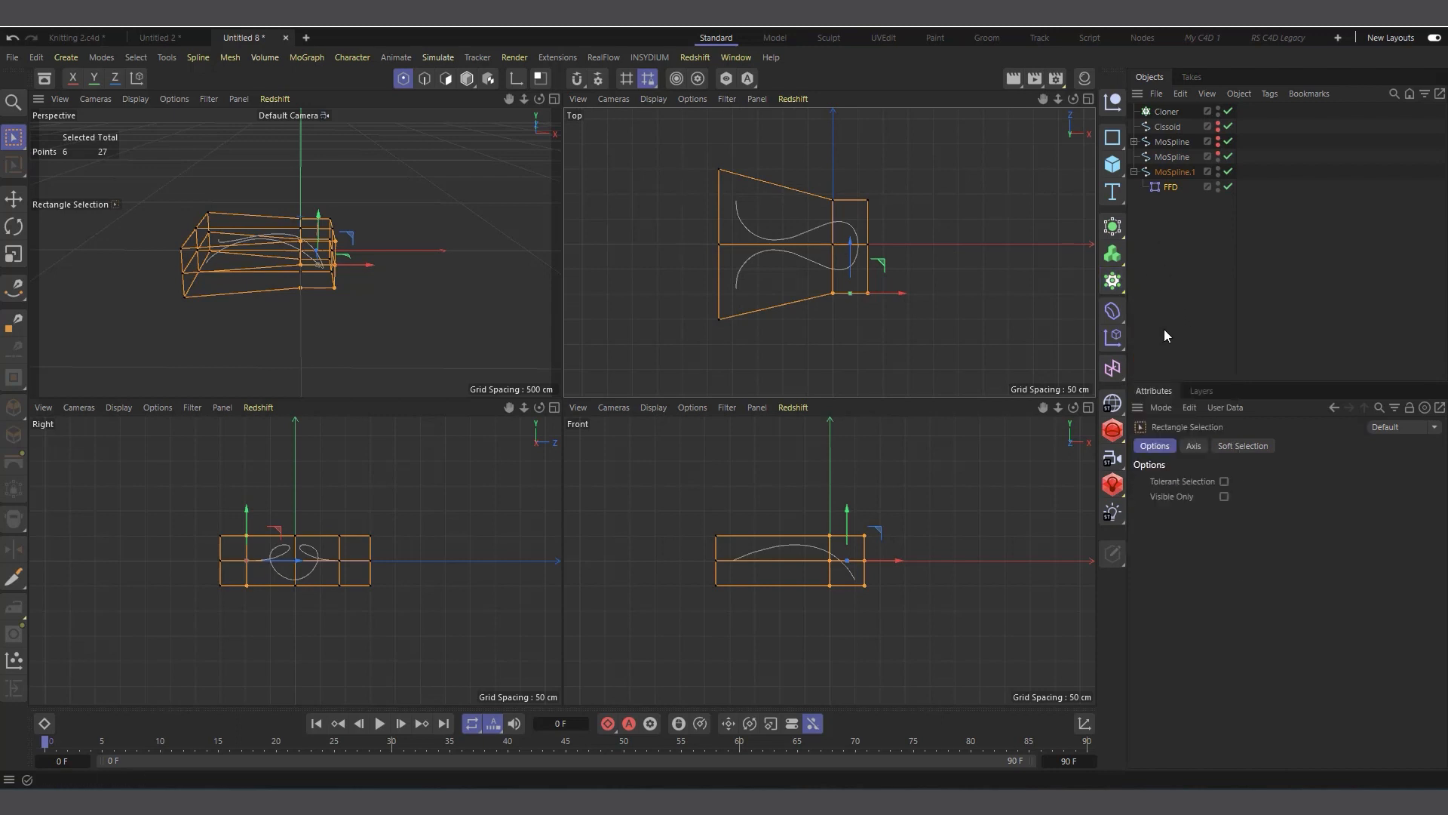
{"action": "left_click", "coordinate": [1174, 172]}
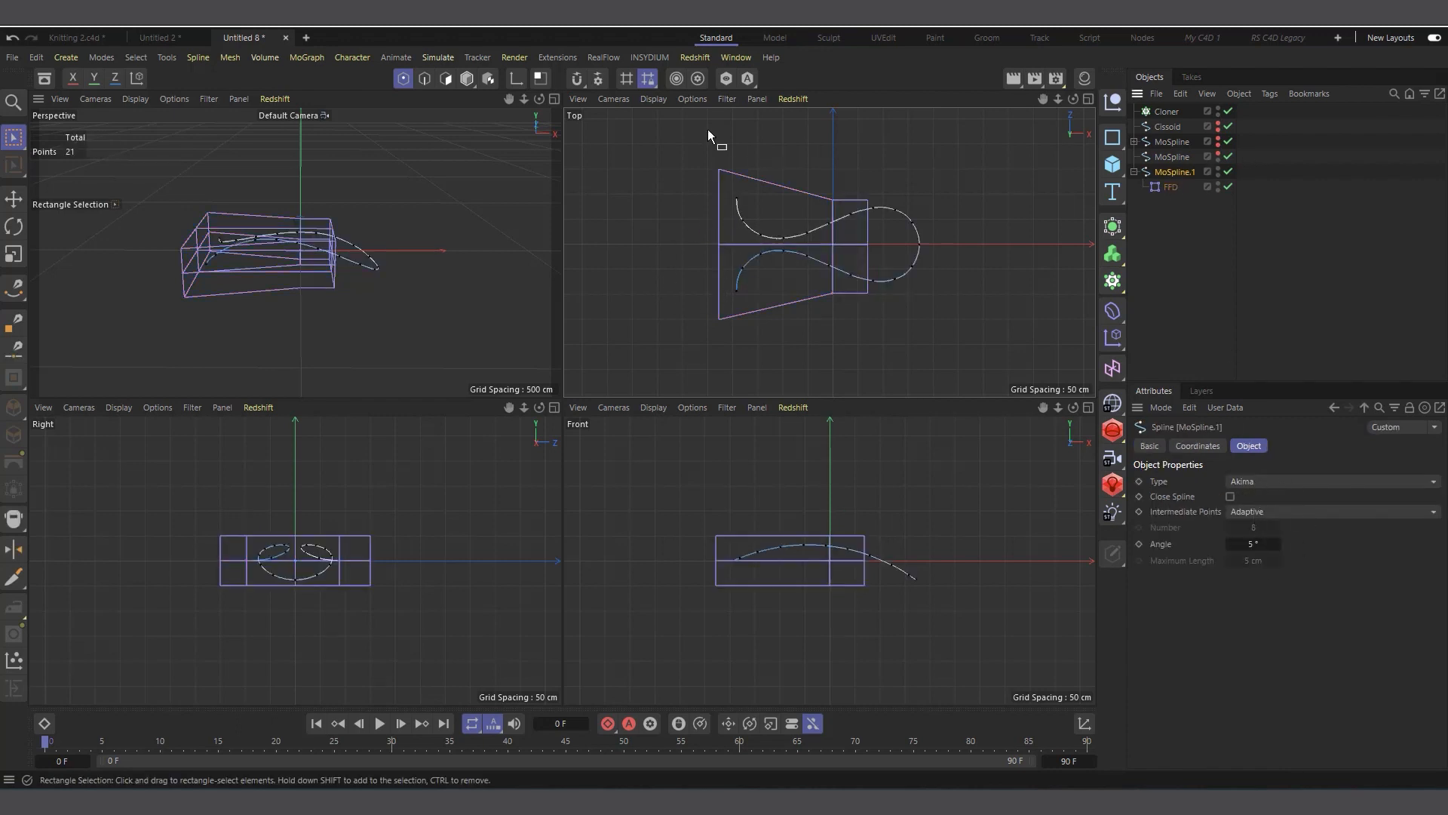
{"action": "left_click", "coordinate": [170, 40]}
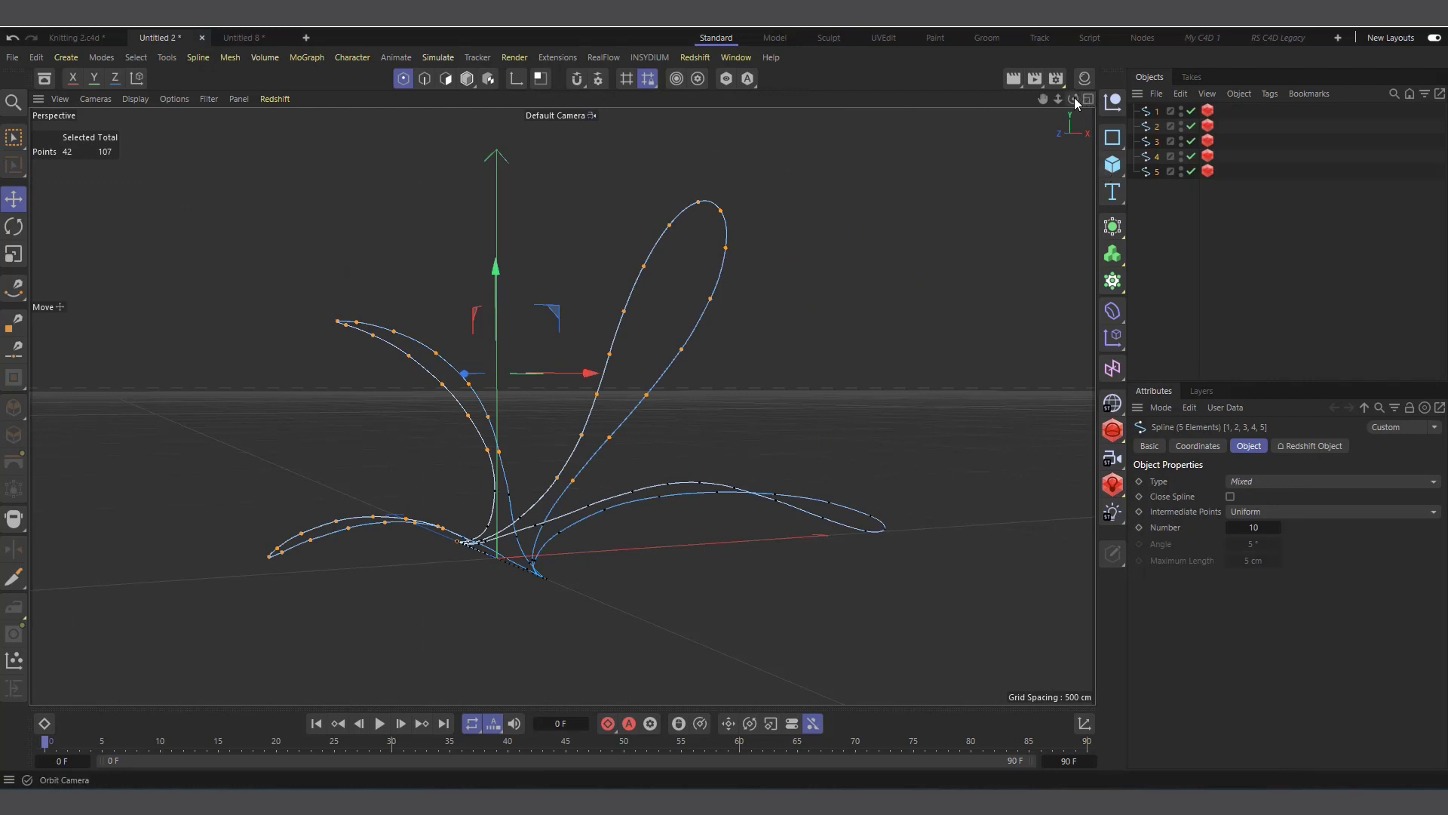
{"action": "left_click_drag", "start_coordinate": [1074, 100], "coordinate": [714, 226]}
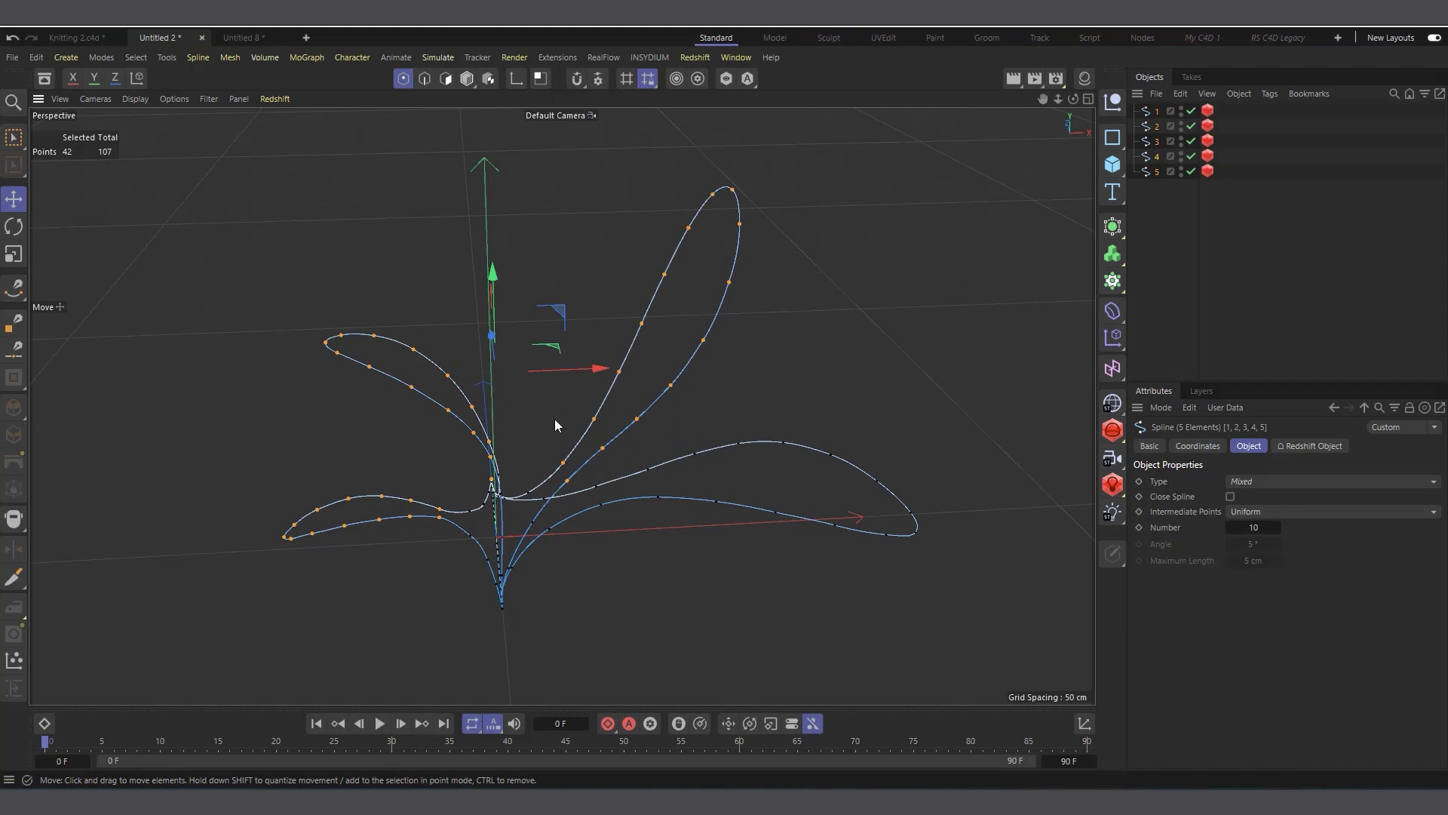
{"action": "scroll", "coordinate": [555, 425], "scroll_direction": "down", "scroll_amount": 3}
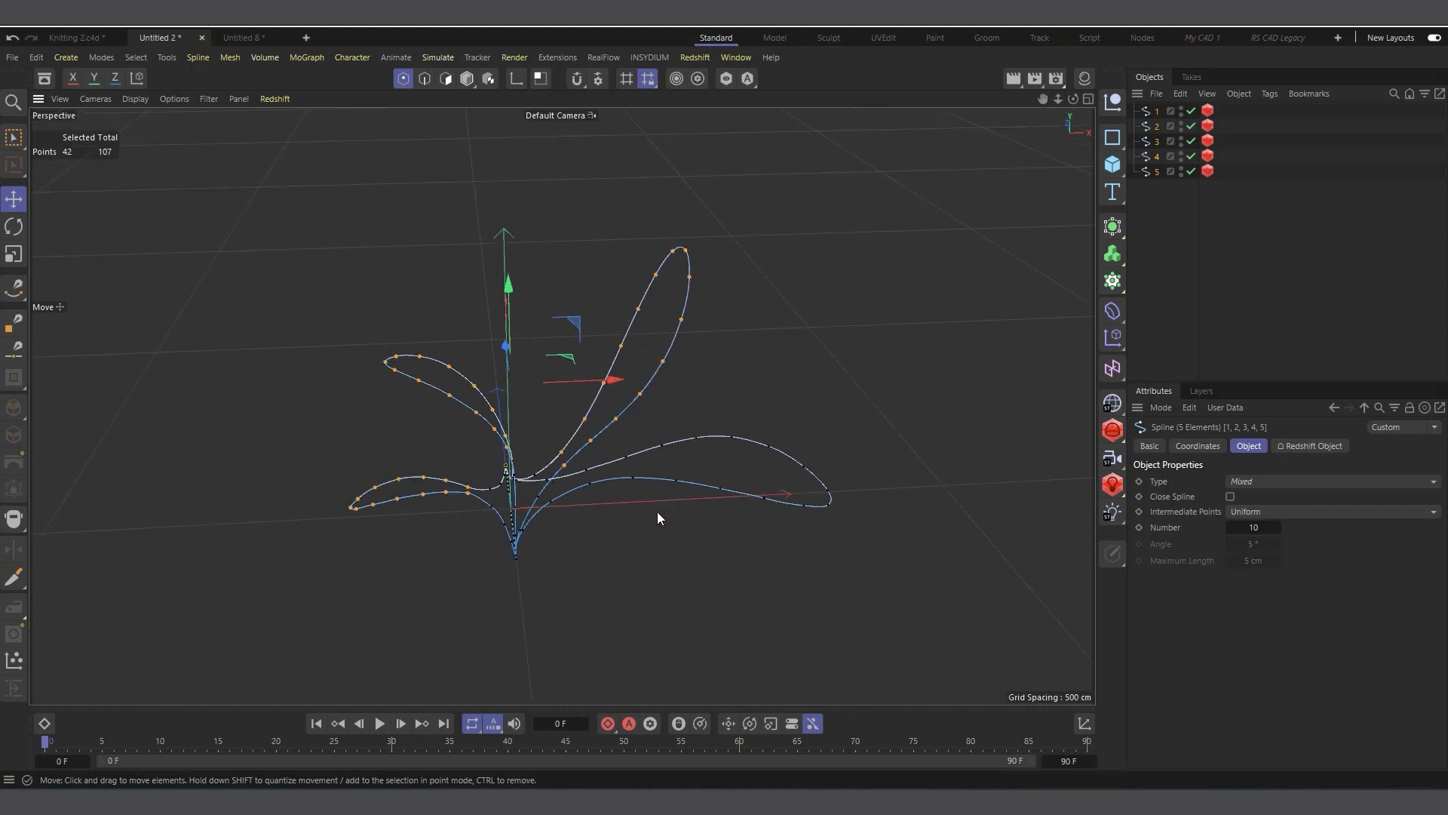
Disable splines 2 to 5 and select spline 1 to view the straight starting line on its own.
{"action": "scroll", "coordinate": [501, 542], "scroll_direction": "up", "scroll_amount": 2}
{"action": "left_click_drag", "start_coordinate": [1192, 126], "coordinate": [1192, 171]}
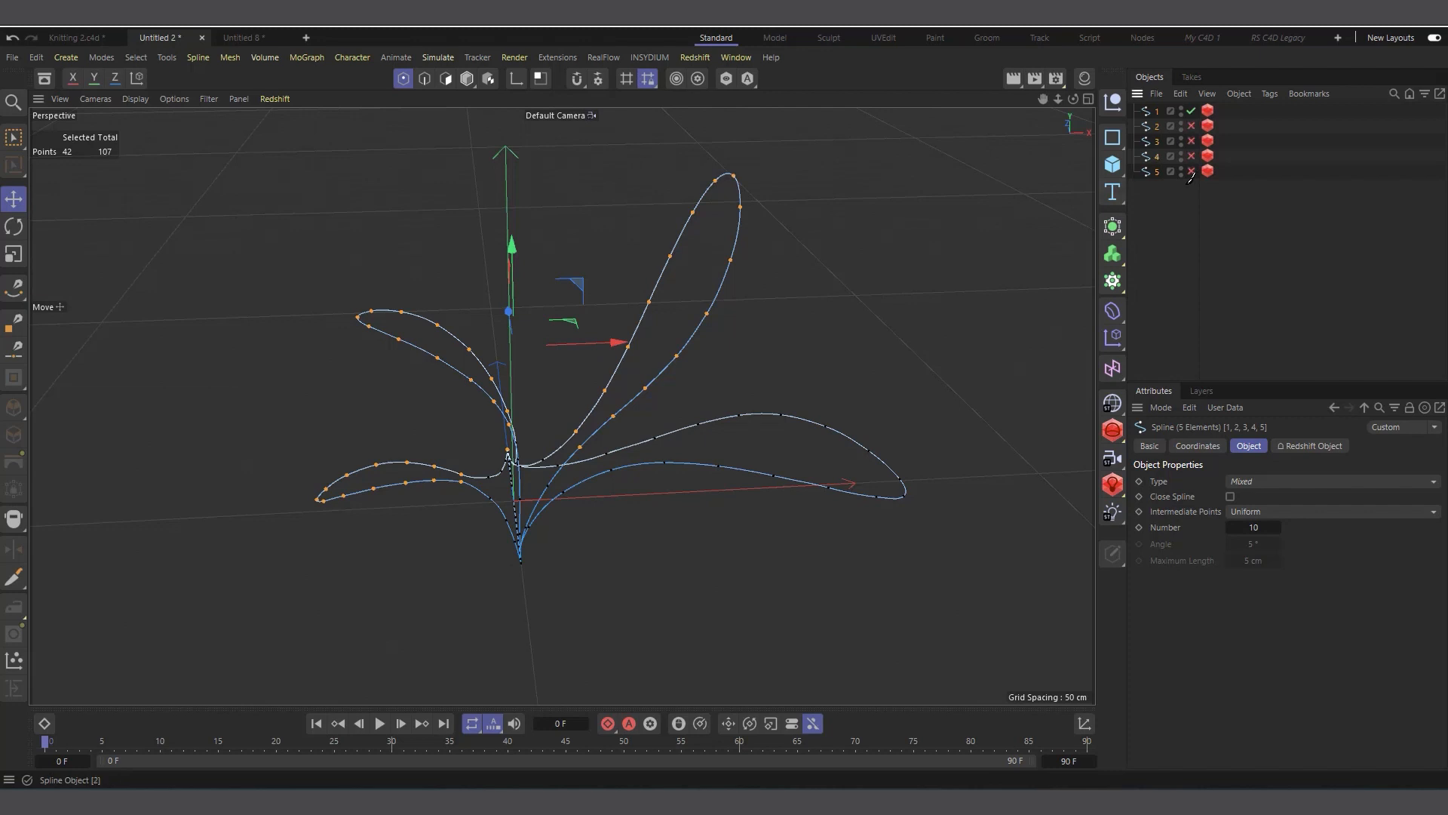
{"action": "left_click", "coordinate": [1160, 111]}
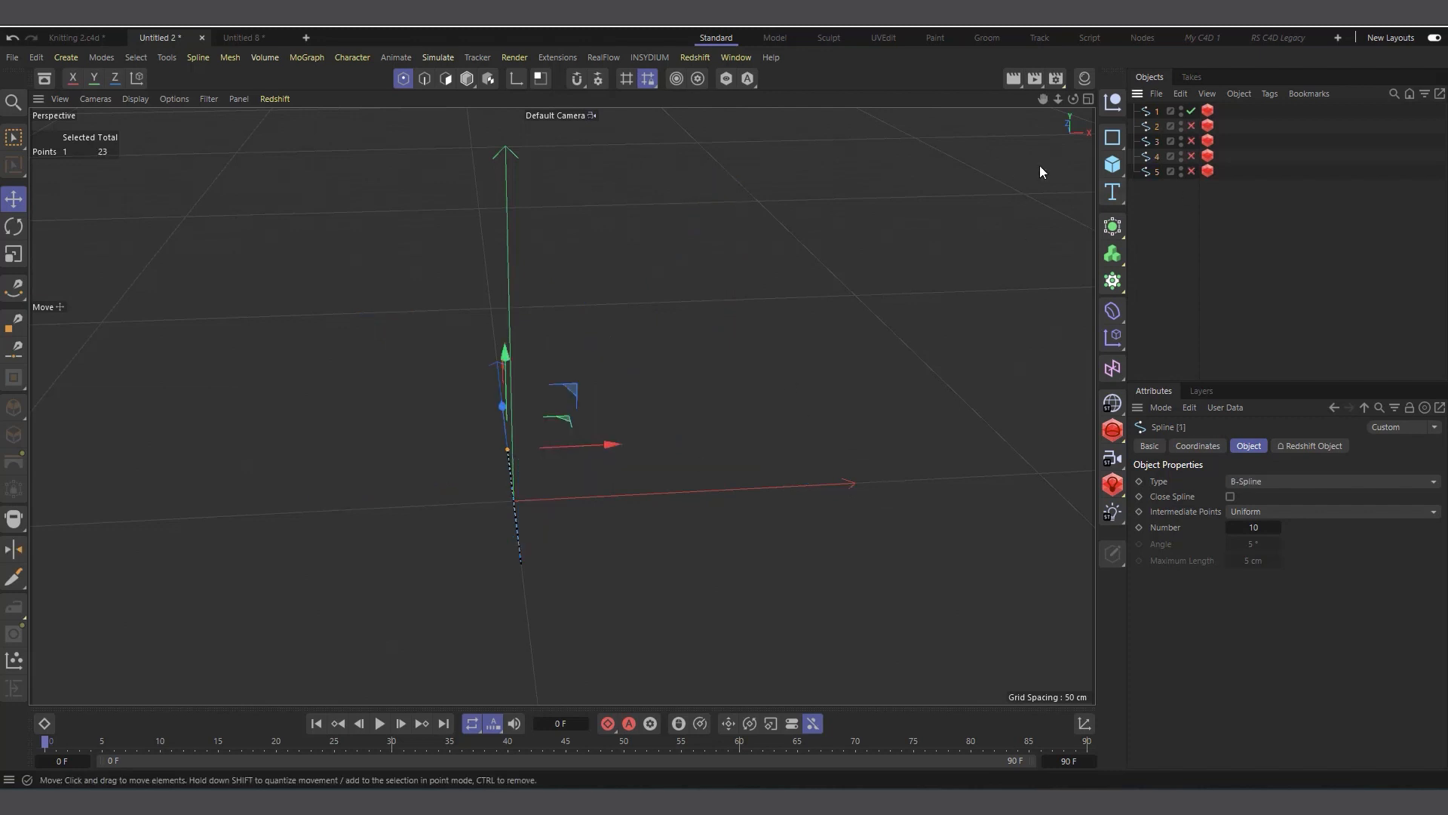
{"action": "left_click_drag", "start_coordinate": [1073, 99], "coordinate": [1129, 85]}
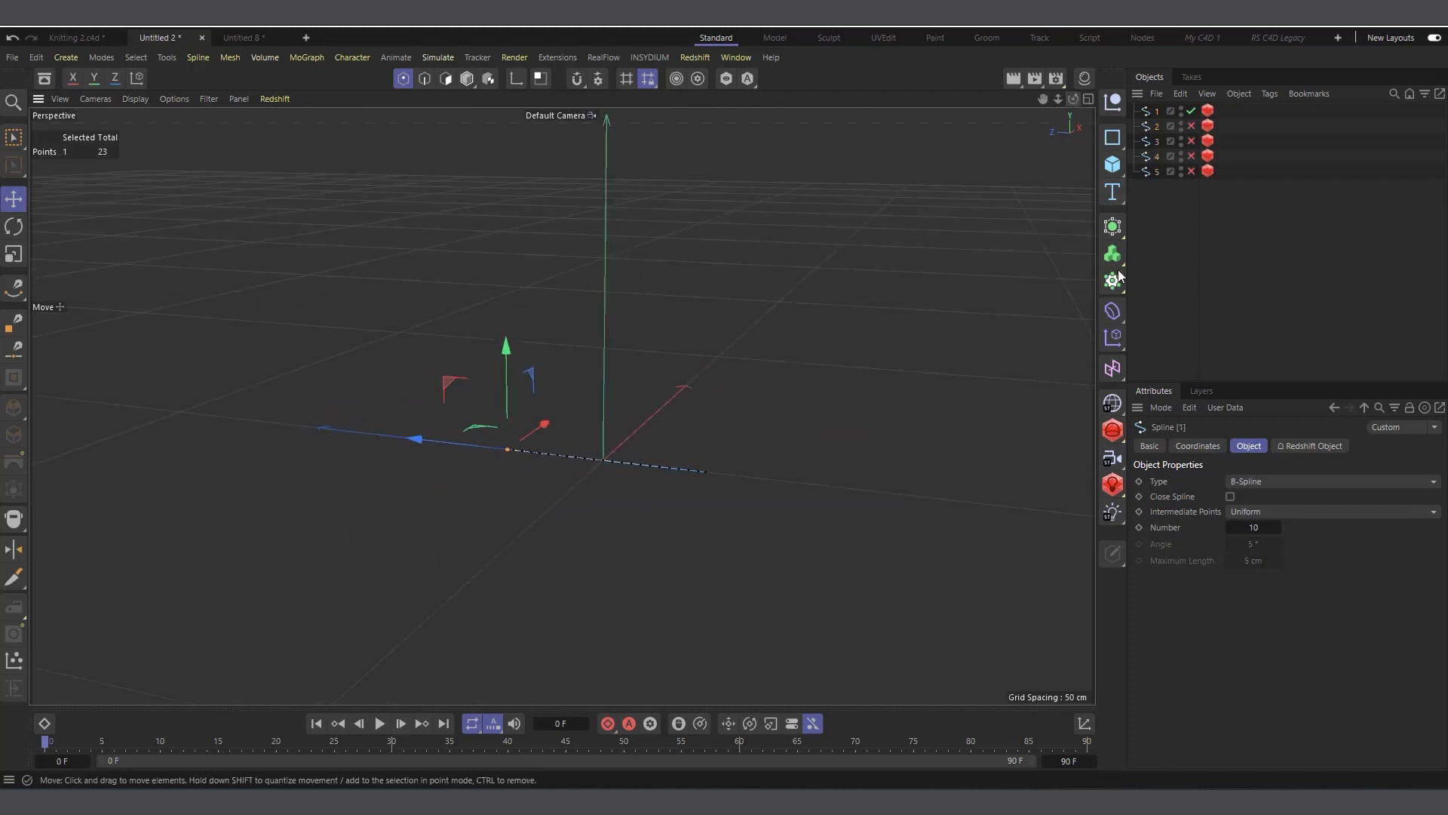
Add an n-Side spline with 2 sides on the ZY plane to form a straight line along the Z axis.
{"action": "left_click_drag", "start_coordinate": [1115, 143], "coordinate": [1130, 161]}
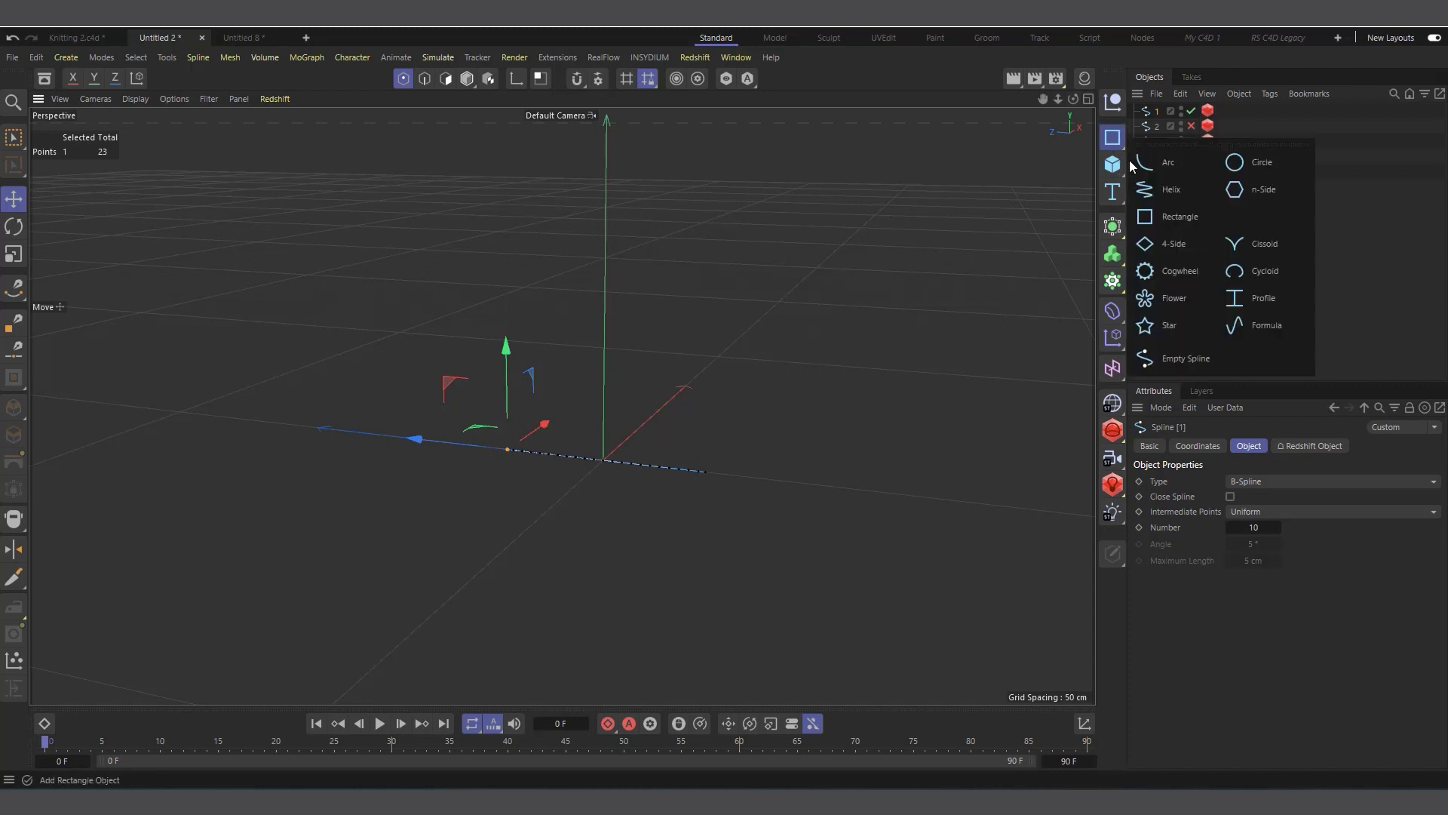
{"action": "left_click", "coordinate": [1259, 189]}
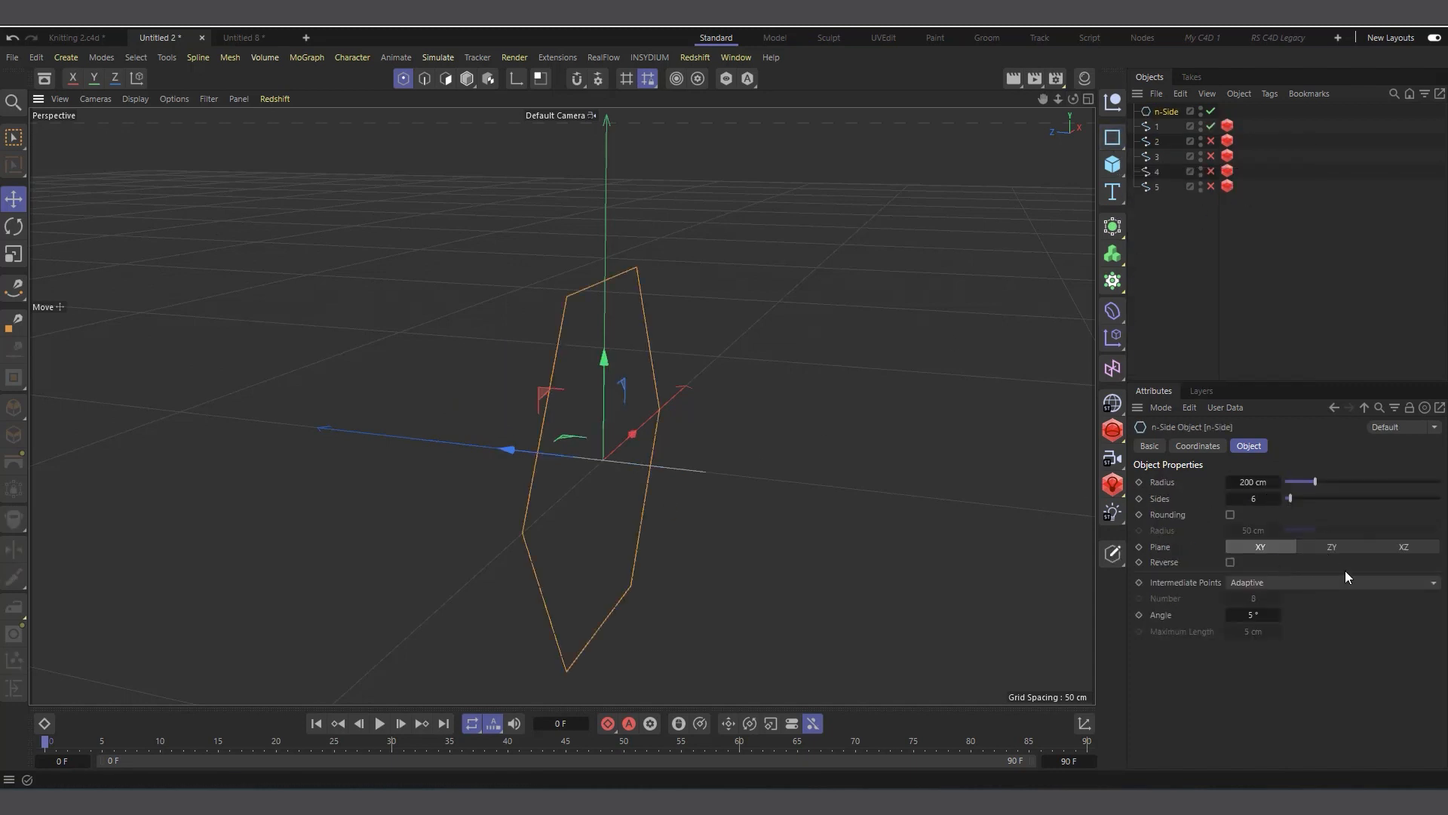
{"action": "left_click", "coordinate": [1405, 545]}
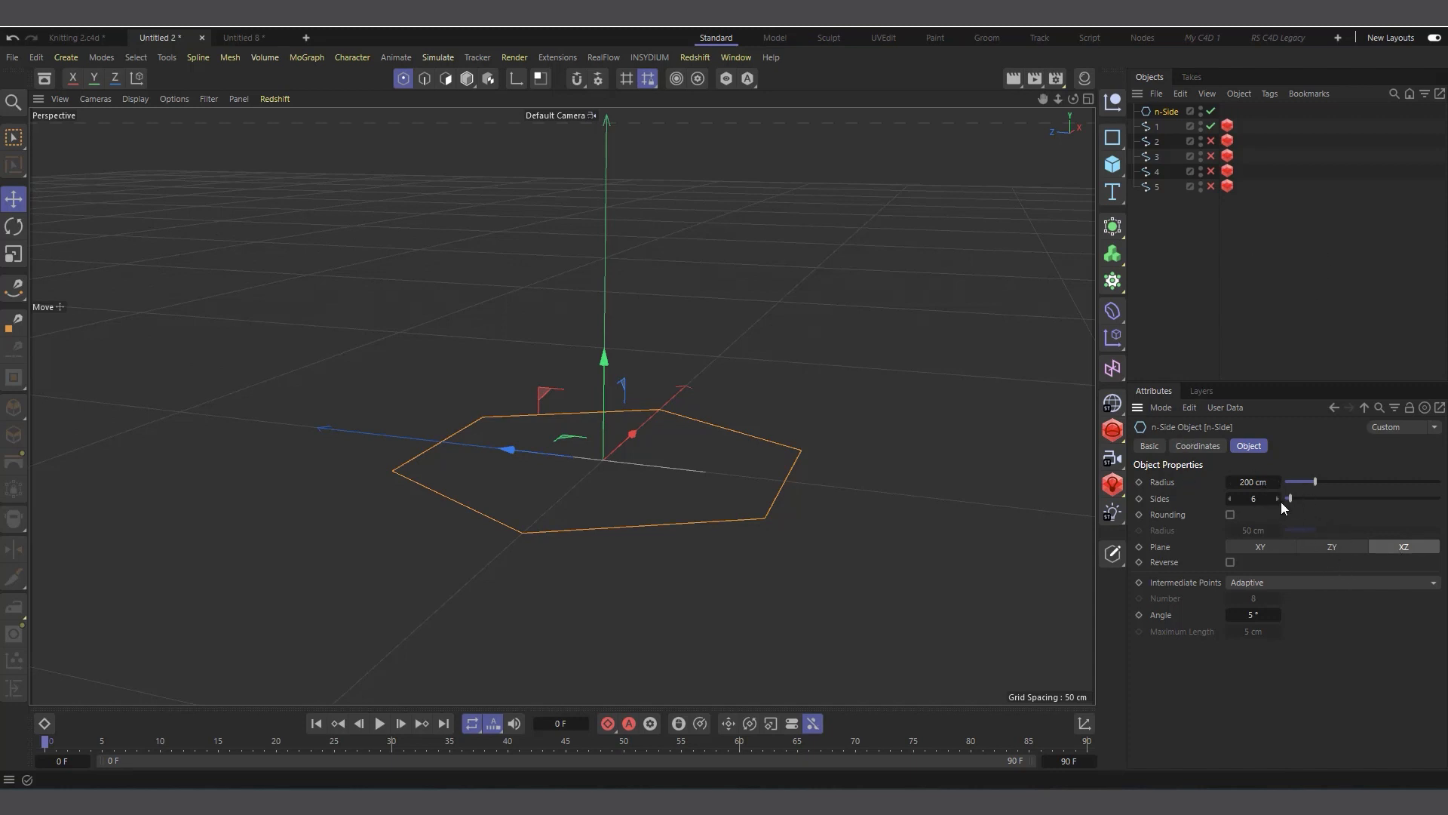
{"action": "left_click_drag", "start_coordinate": [1288, 498], "coordinate": [1131, 522]}
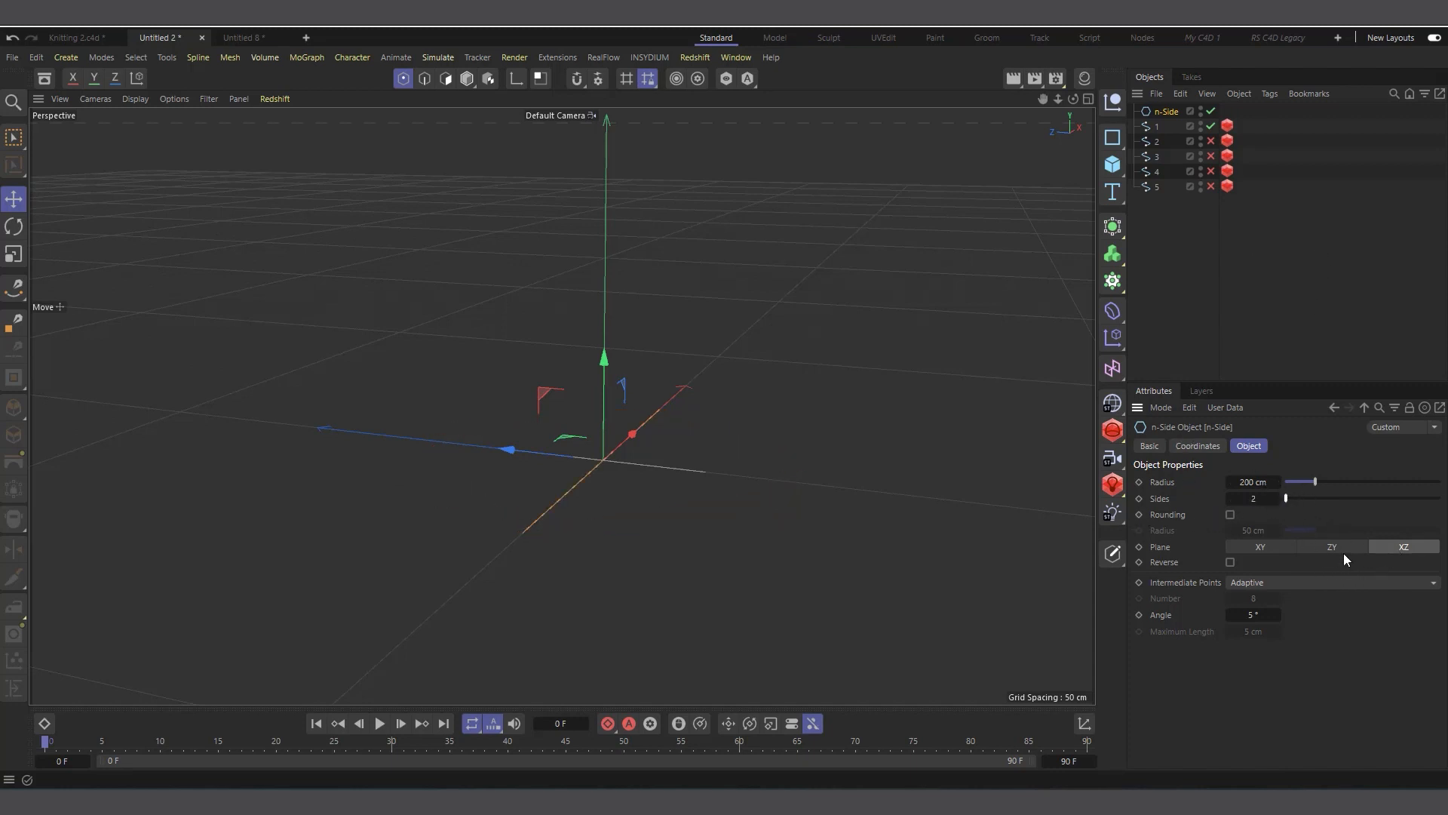
{"action": "scroll", "coordinate": [576, 479], "scroll_direction": "up", "scroll_amount": 4}
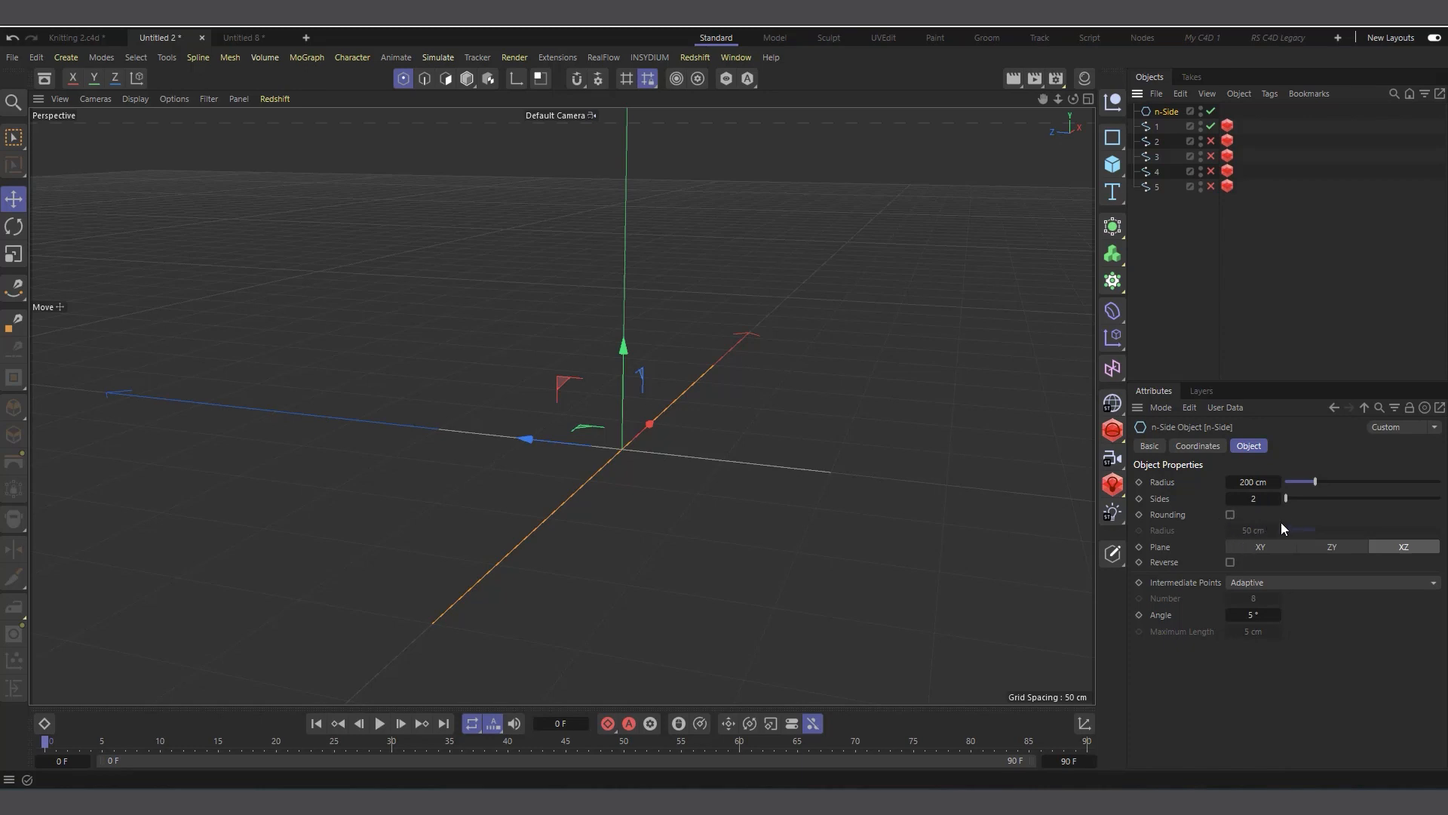
{"action": "left_click", "coordinate": [1332, 548]}
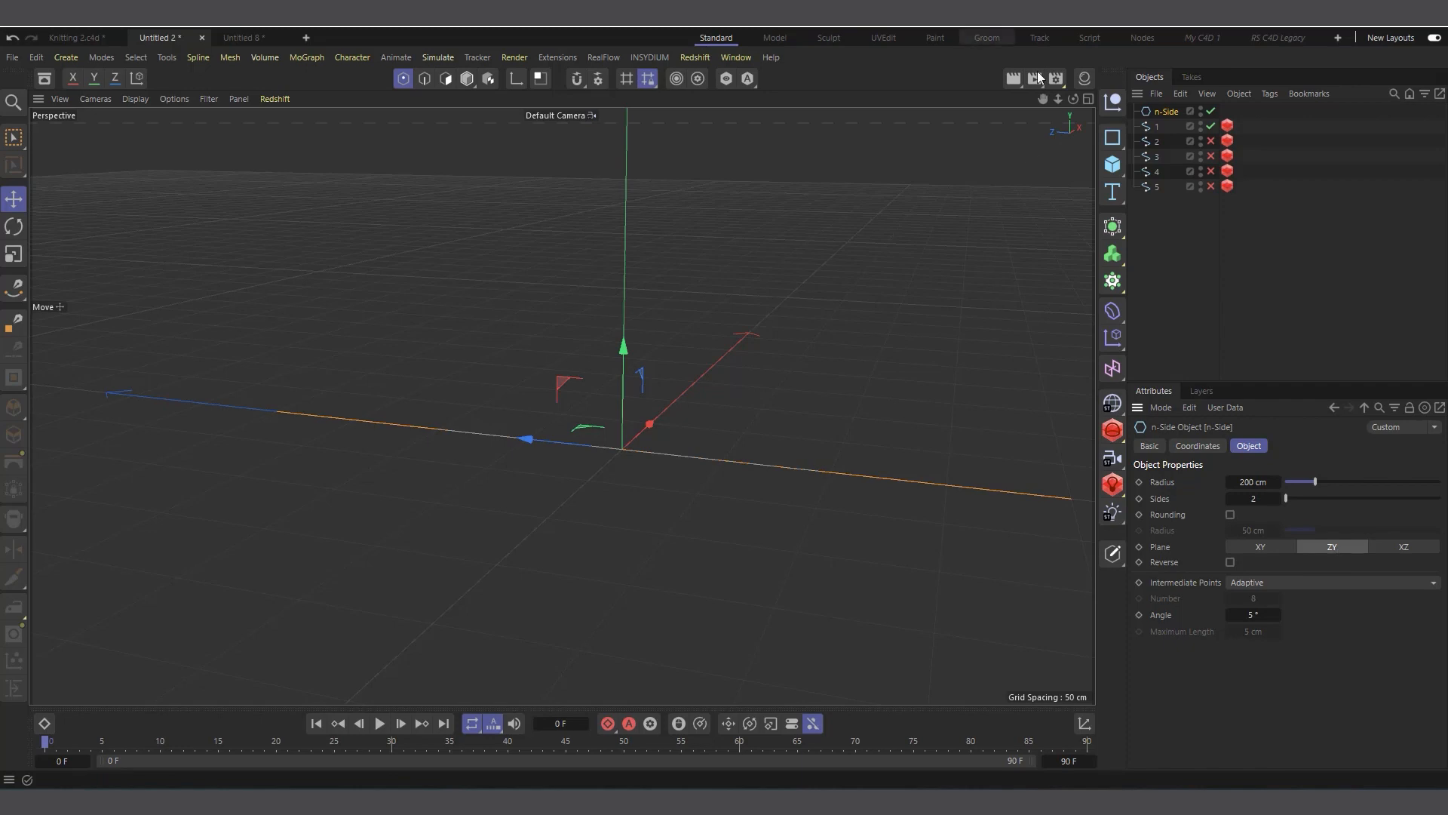
{"action": "left_click_drag", "start_coordinate": [1074, 99], "coordinate": [833, 140]}
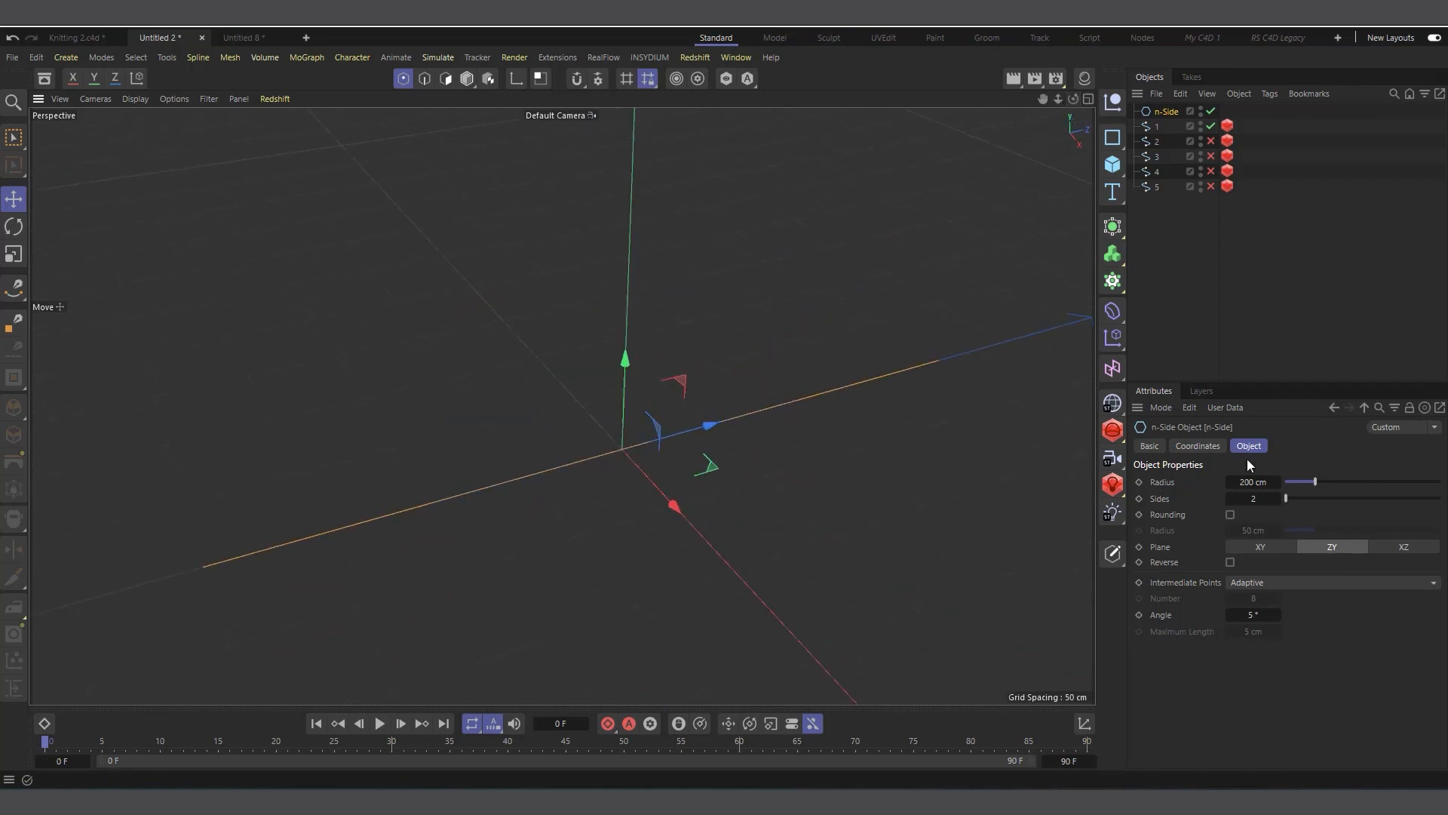
Enable spline 5 and set the n-Side radius to 98 cm so the line's ends meet the loop's open ends.
{"action": "left_click", "coordinate": [1210, 186]}
{"action": "left_click", "coordinate": [1154, 188]}
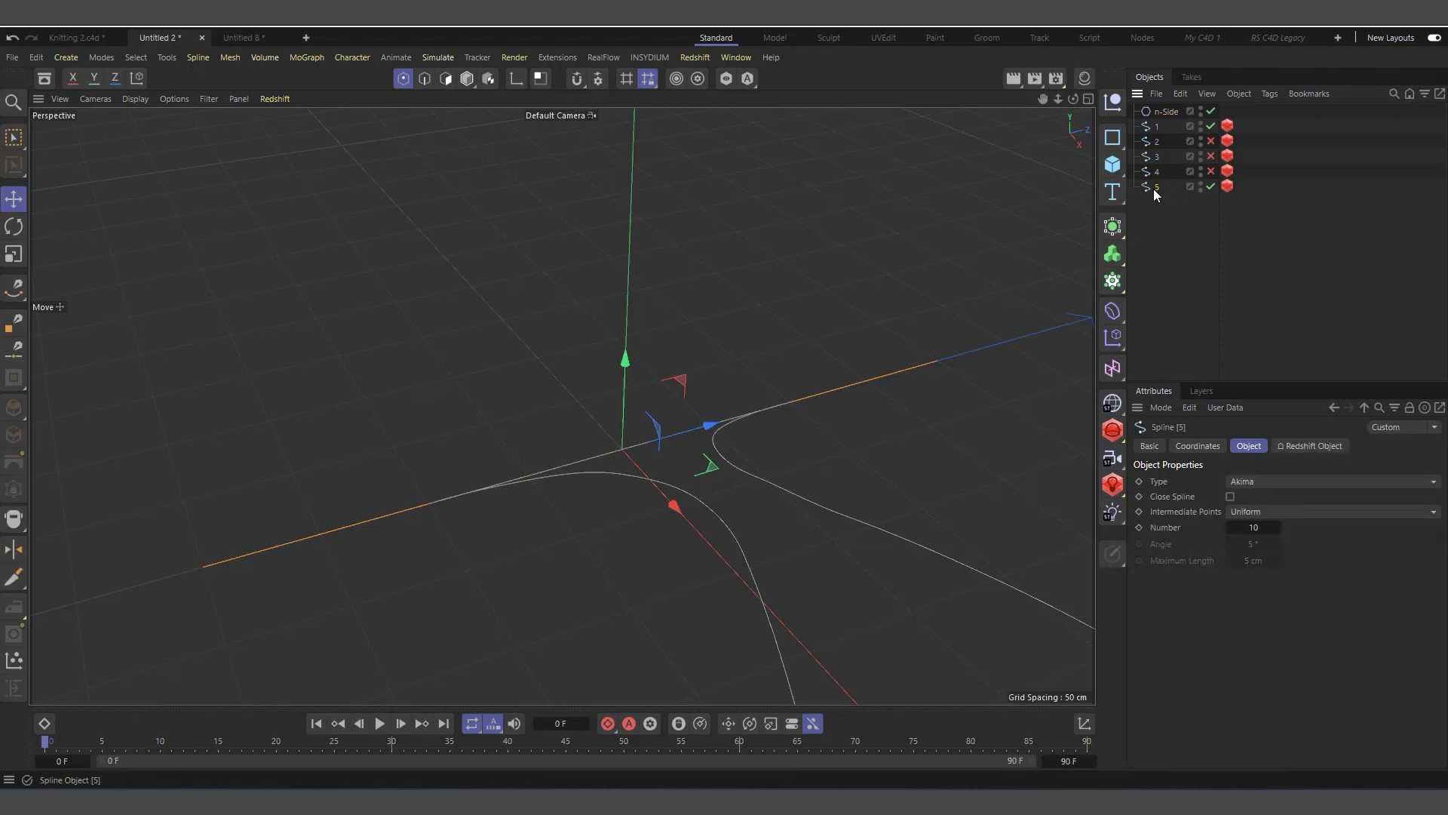
{"action": "scroll", "coordinate": [663, 403], "scroll_direction": "up", "scroll_amount": 2}
{"action": "scroll", "coordinate": [601, 499], "scroll_direction": "down", "scroll_amount": 1}
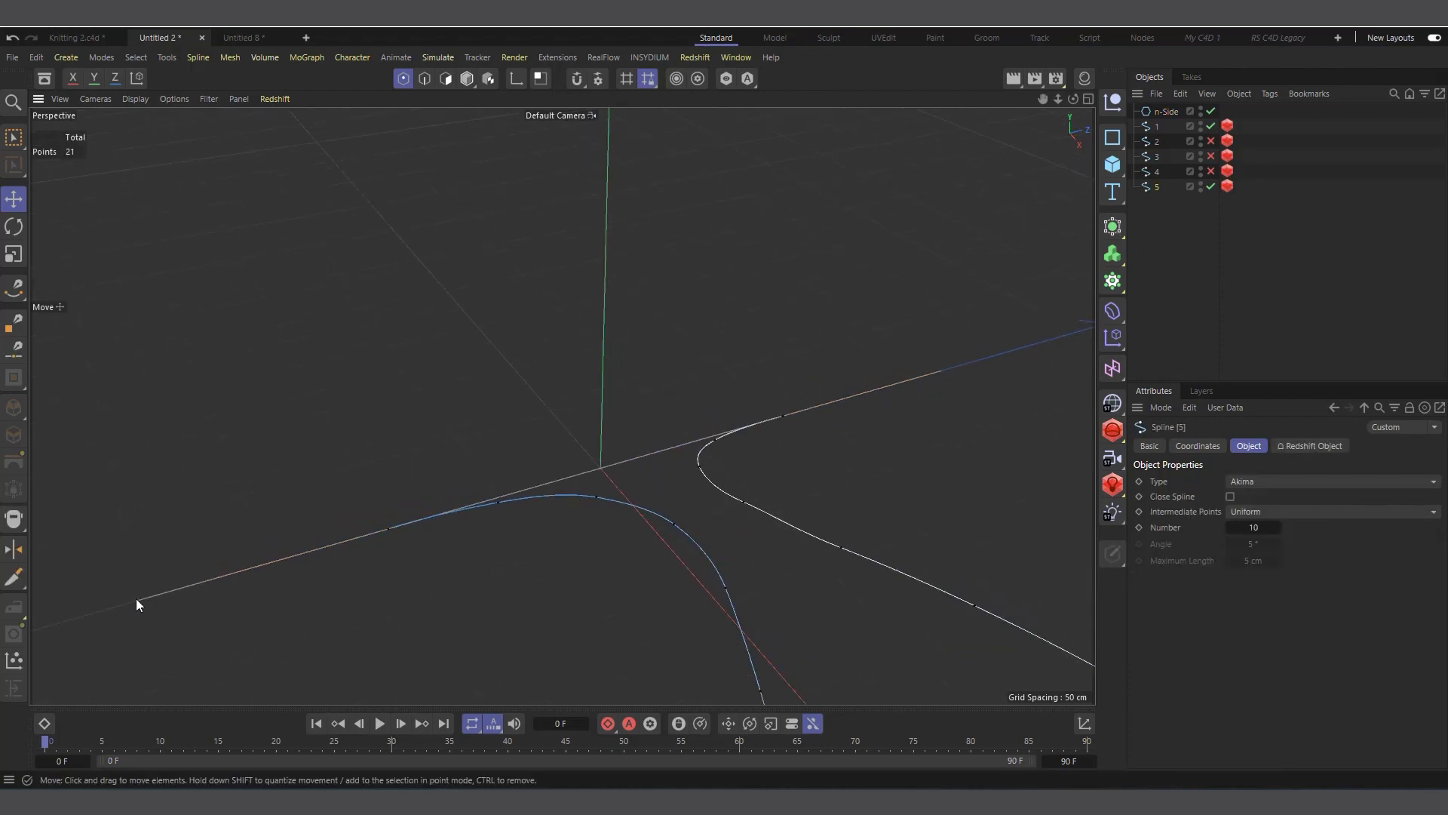
{"action": "left_click", "coordinate": [1166, 111]}
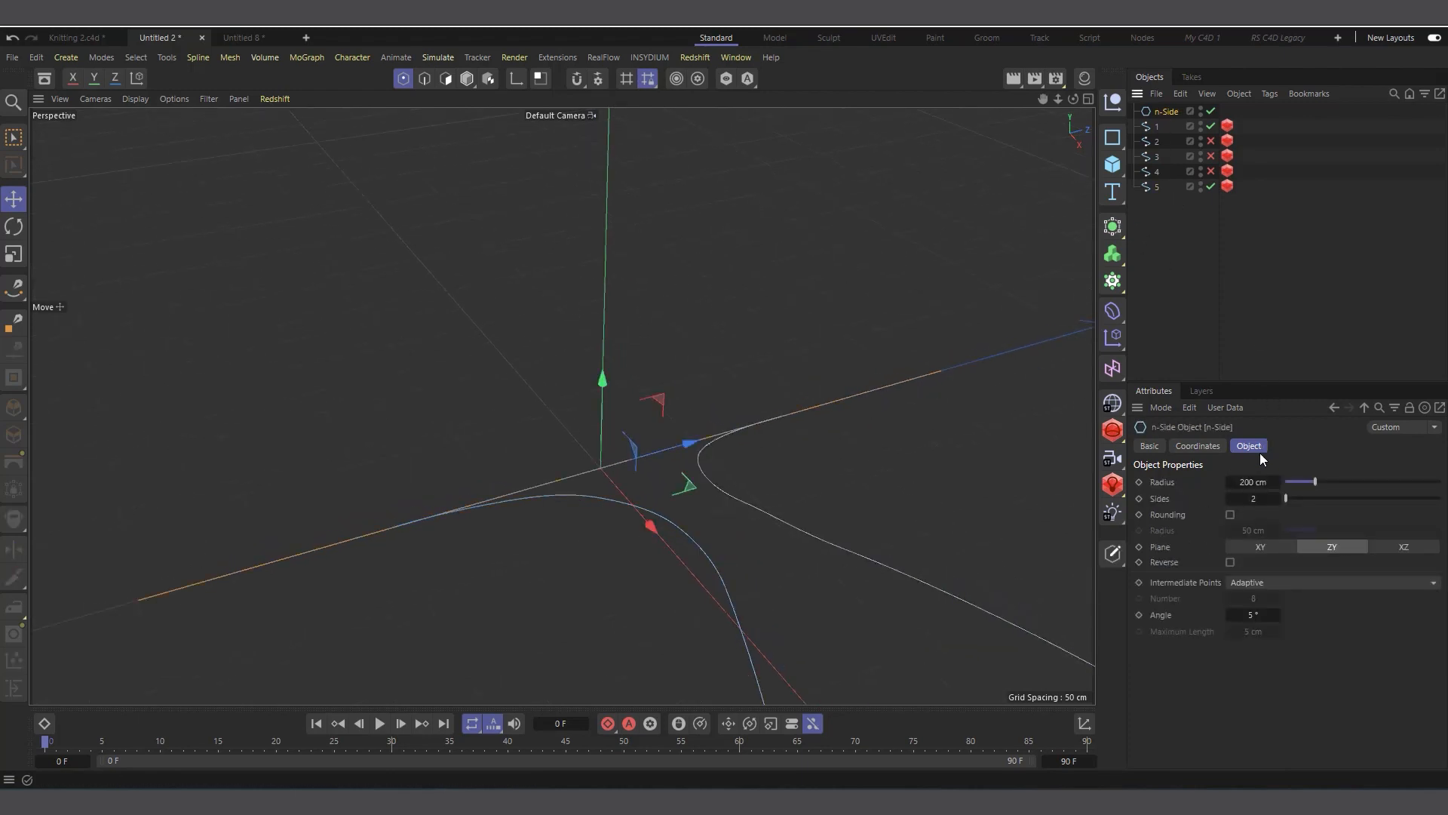
{"action": "left_click_drag", "start_coordinate": [1251, 482], "coordinate": [622, 559]}
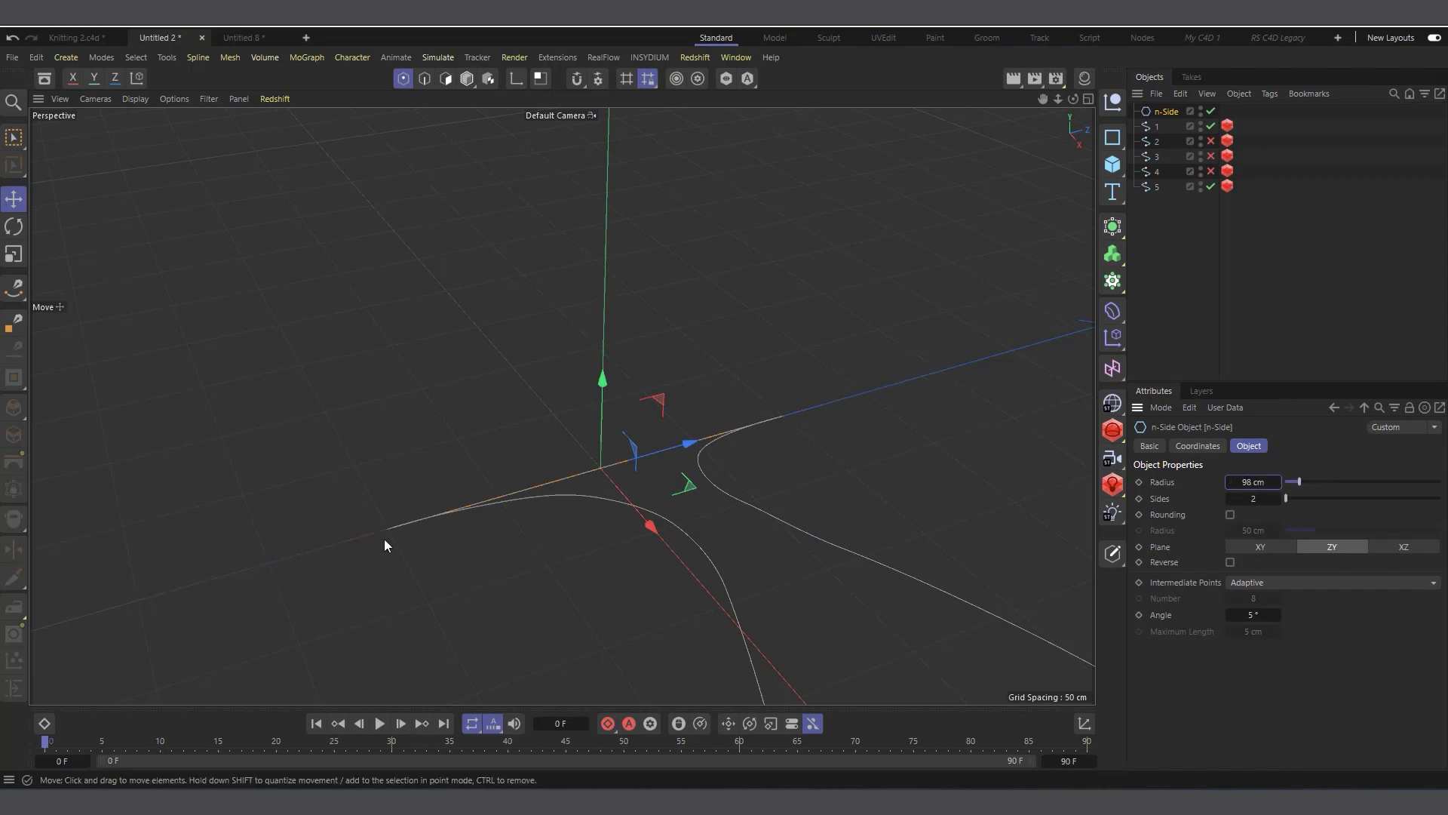
{"action": "scroll", "coordinate": [384, 543], "scroll_direction": "up", "scroll_amount": 10}
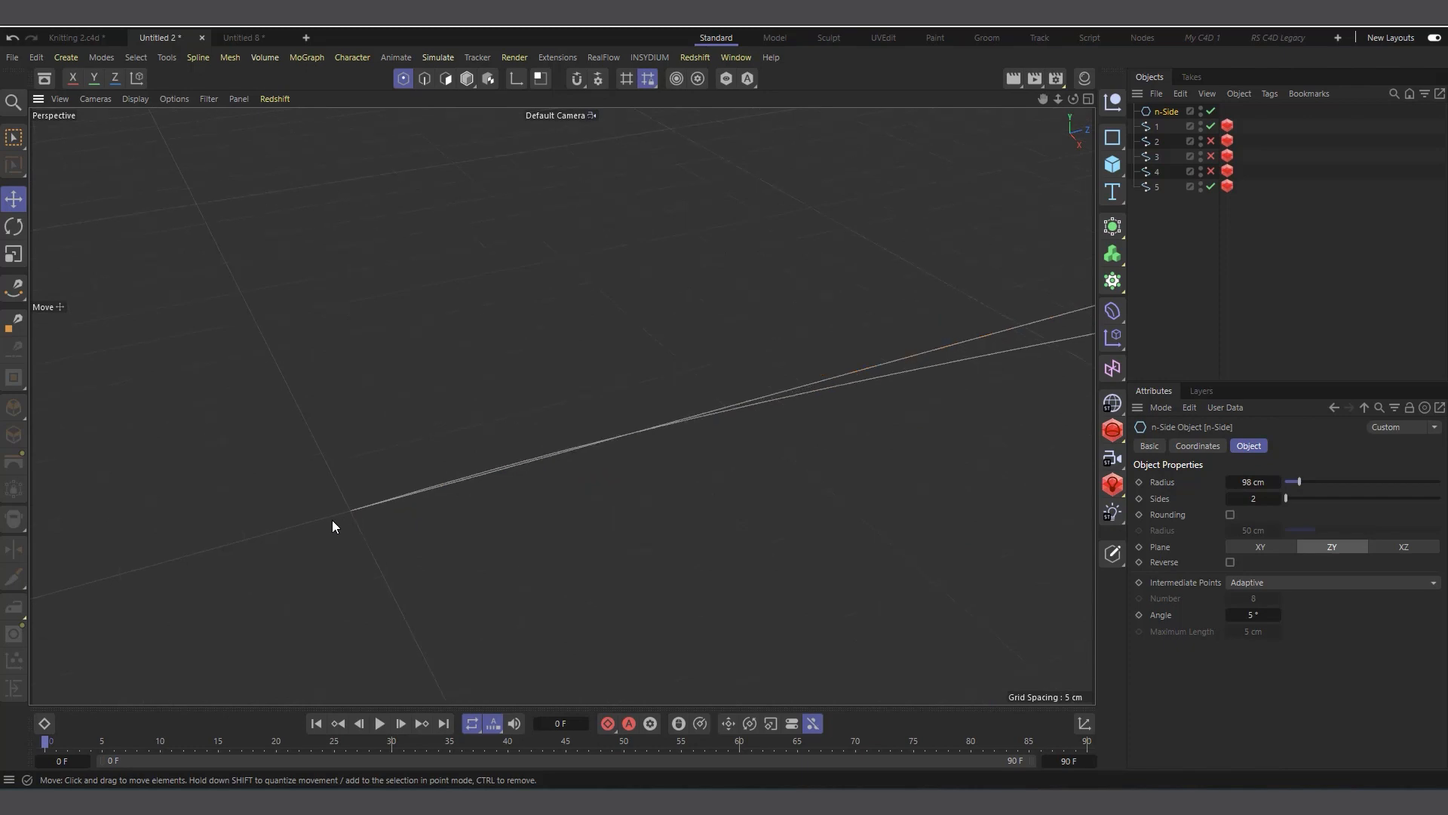
{"action": "scroll", "coordinate": [329, 519], "scroll_direction": "down", "scroll_amount": 3}
{"action": "scroll", "coordinate": [342, 514], "scroll_direction": "down", "scroll_amount": 5}
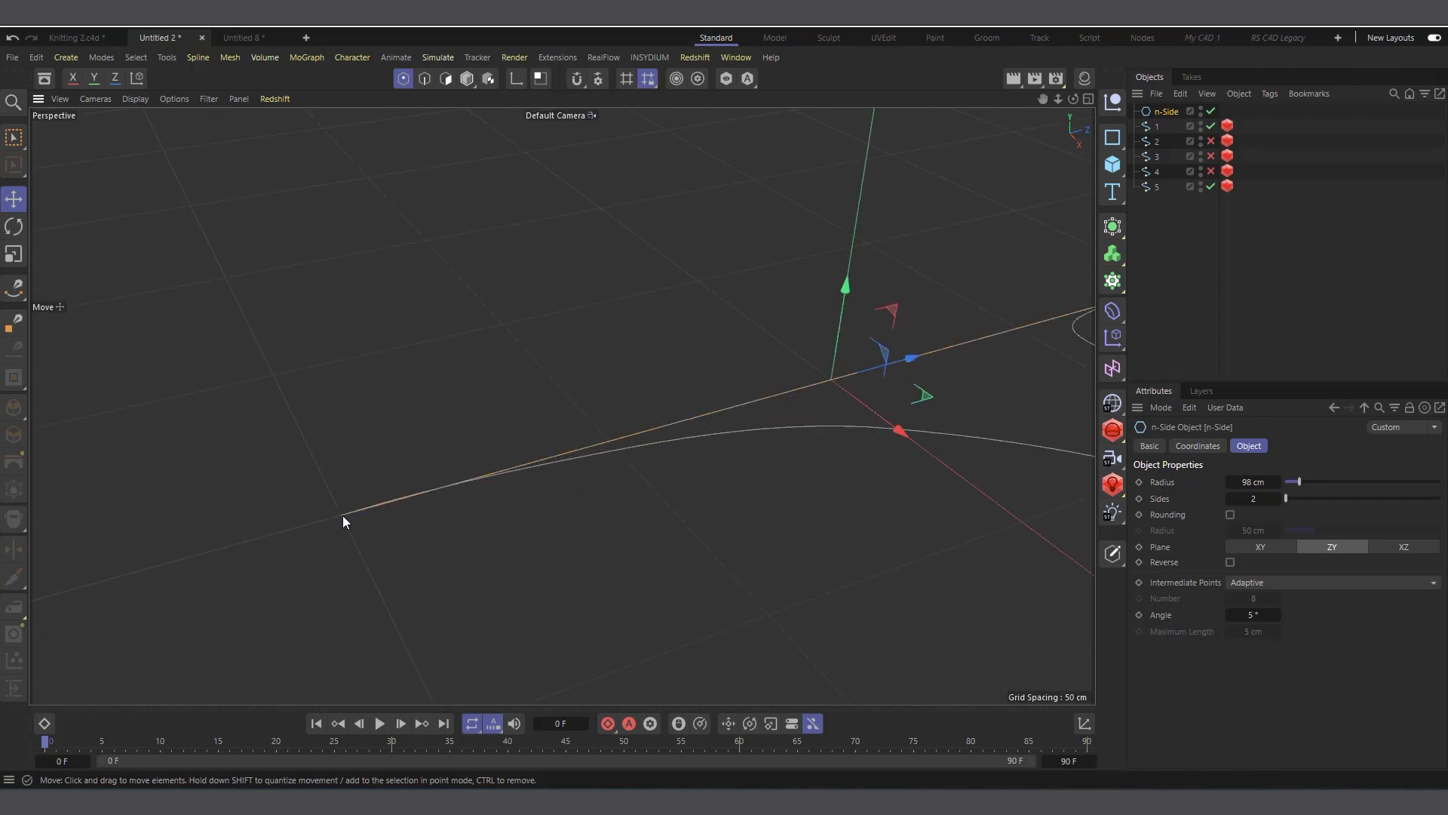
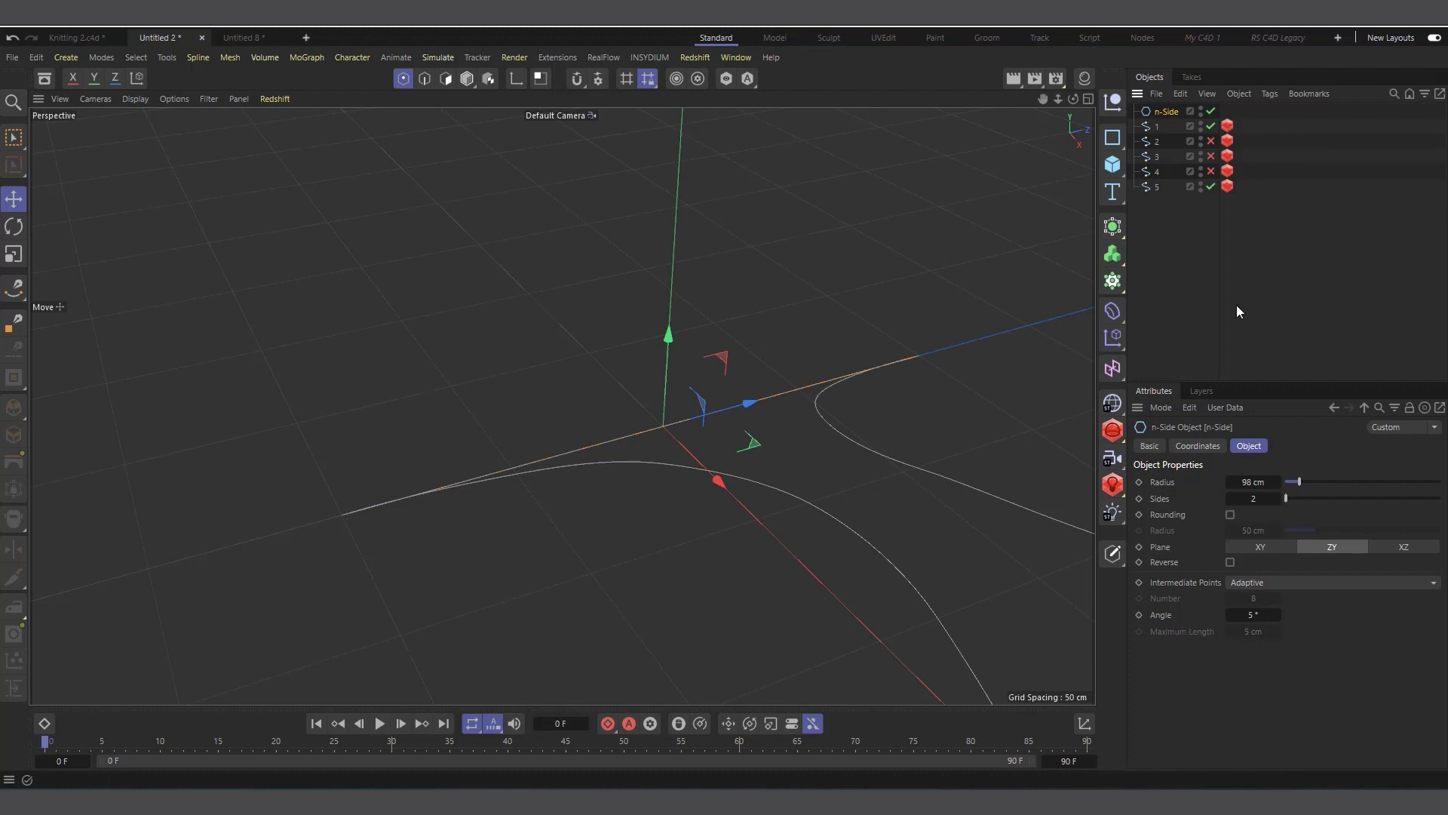
Disable the n-Side spline and select spline 1 to compare its end points with those of spline 5.
{"action": "scroll", "coordinate": [622, 320], "scroll_direction": "down", "scroll_amount": 2}
{"action": "left_click_drag", "start_coordinate": [622, 317], "coordinate": [989, 248], "text": "alt"}
{"action": "left_click_drag", "start_coordinate": [1075, 101], "coordinate": [1022, 110]}
{"action": "left_click", "coordinate": [1211, 111]}
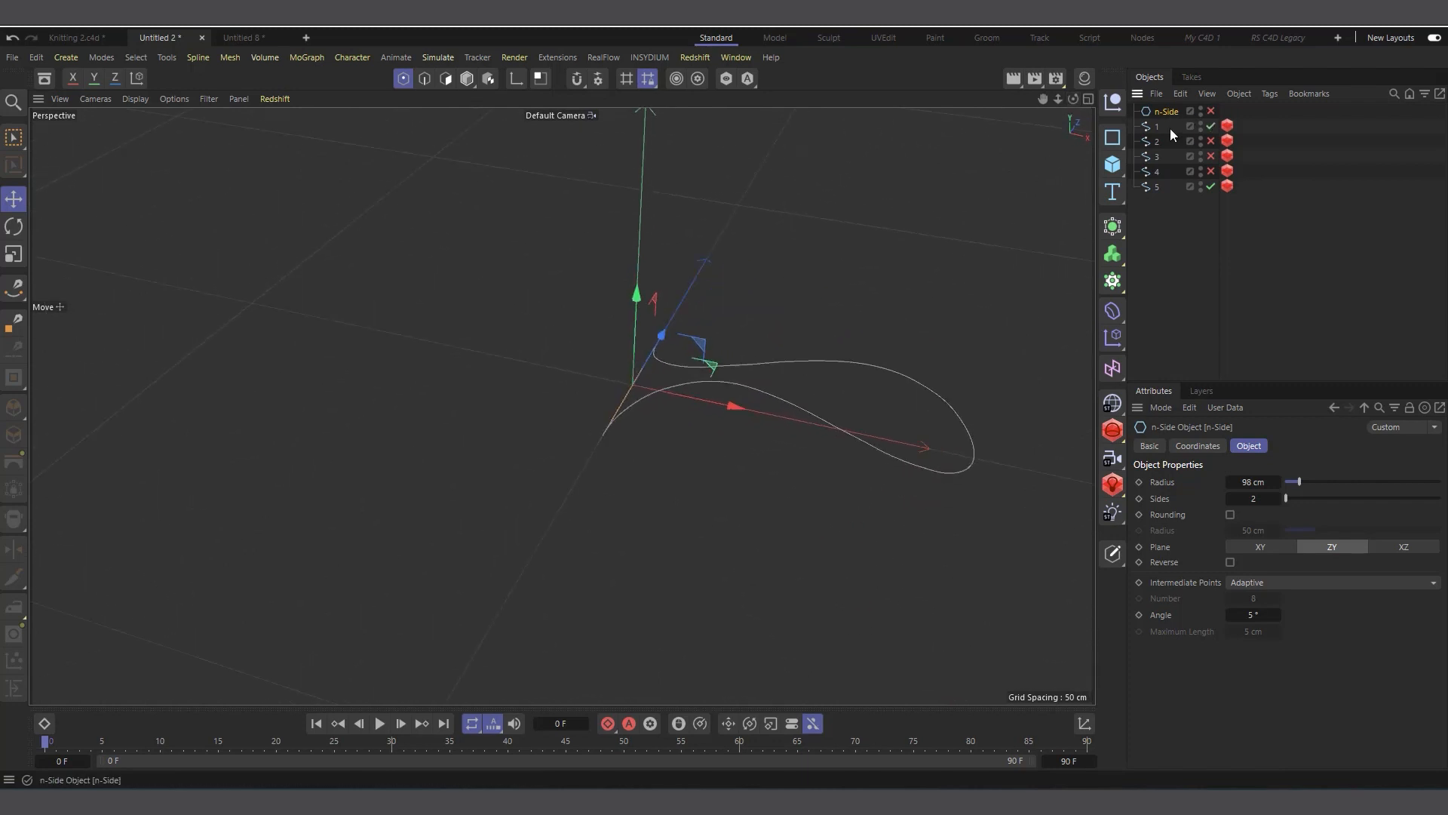
{"action": "left_click", "coordinate": [1157, 126]}
{"action": "scroll", "coordinate": [628, 412], "scroll_direction": "up", "scroll_amount": 3}
{"action": "scroll", "coordinate": [628, 412], "scroll_direction": "up", "scroll_amount": 2}
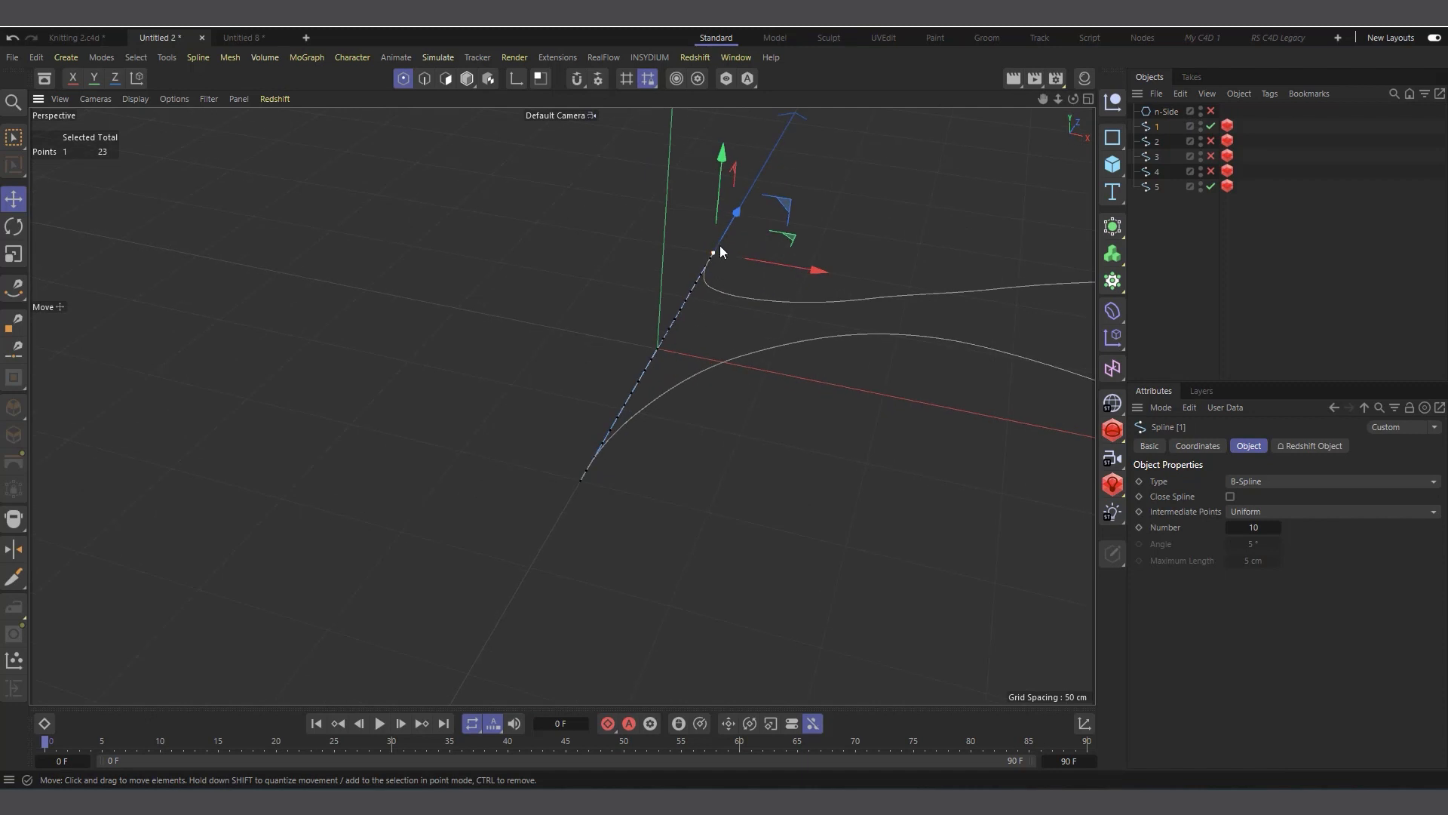
Delete the n-Side spline and enable splines 2, 3 and 4.
{"action": "scroll", "coordinate": [522, 423], "scroll_direction": "down", "scroll_amount": 1}
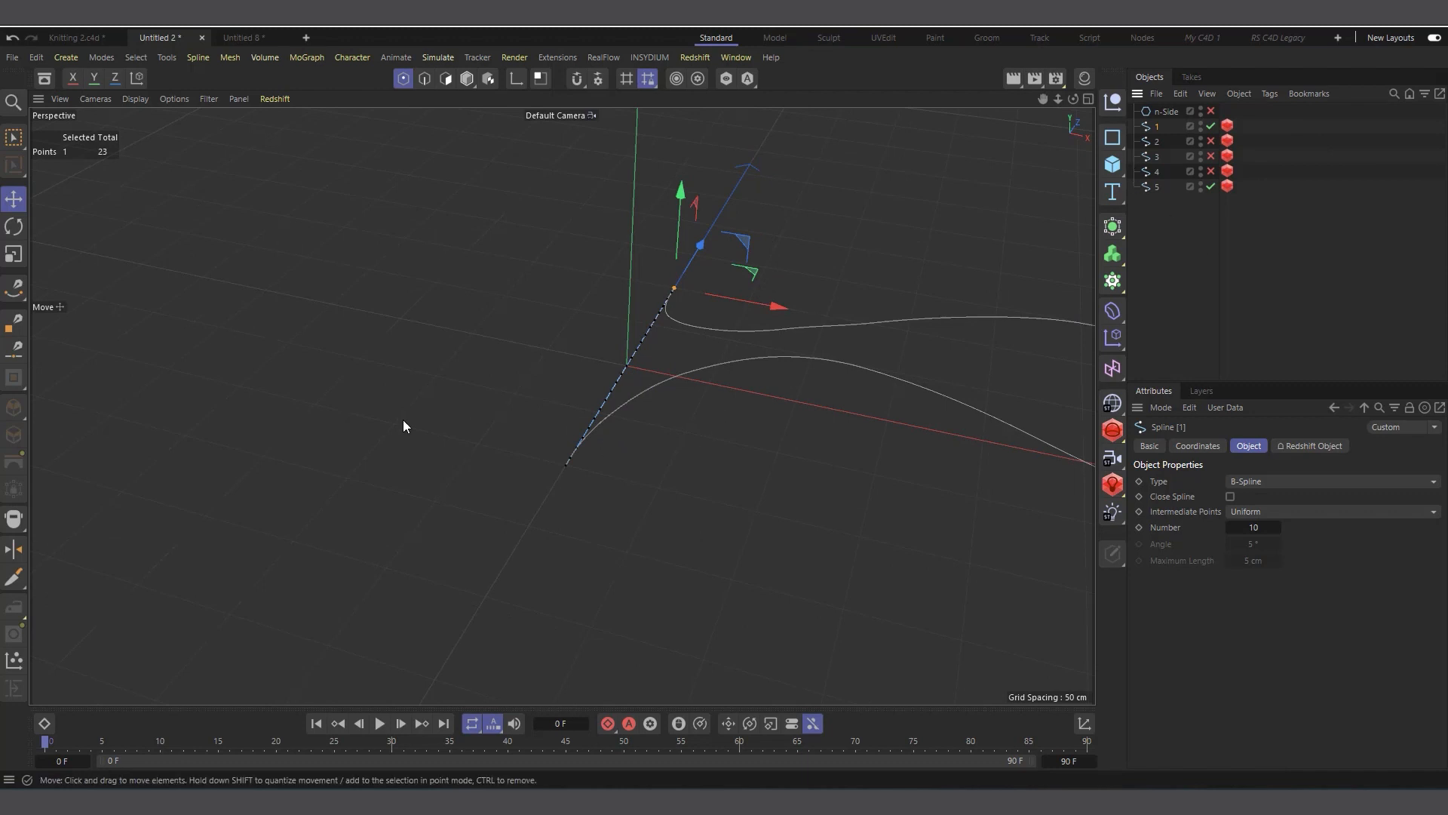
{"action": "left_click", "coordinate": [1169, 111]}
{"action": "key", "text": "Delete"}
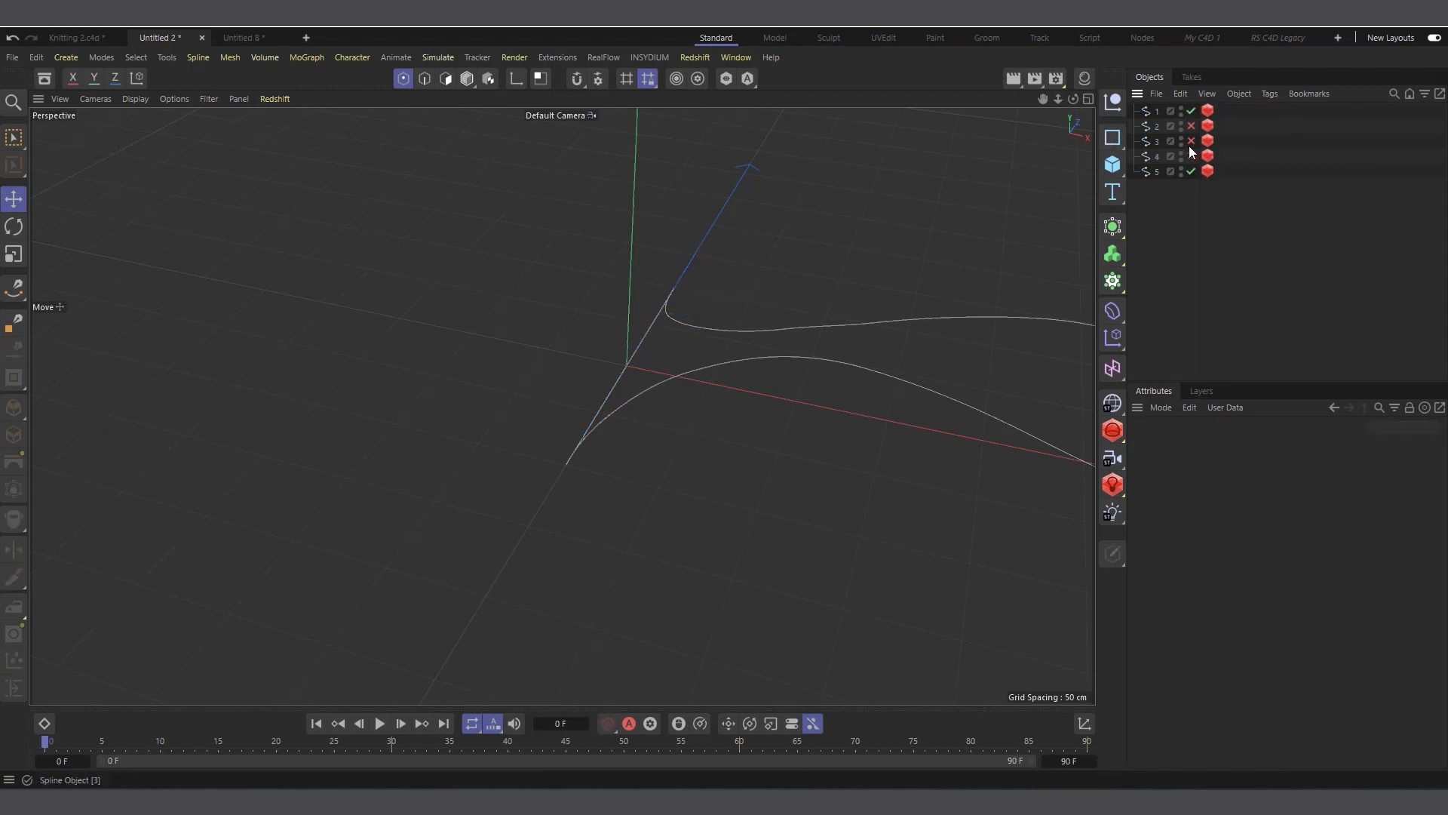
{"action": "left_click", "coordinate": [1191, 156]}
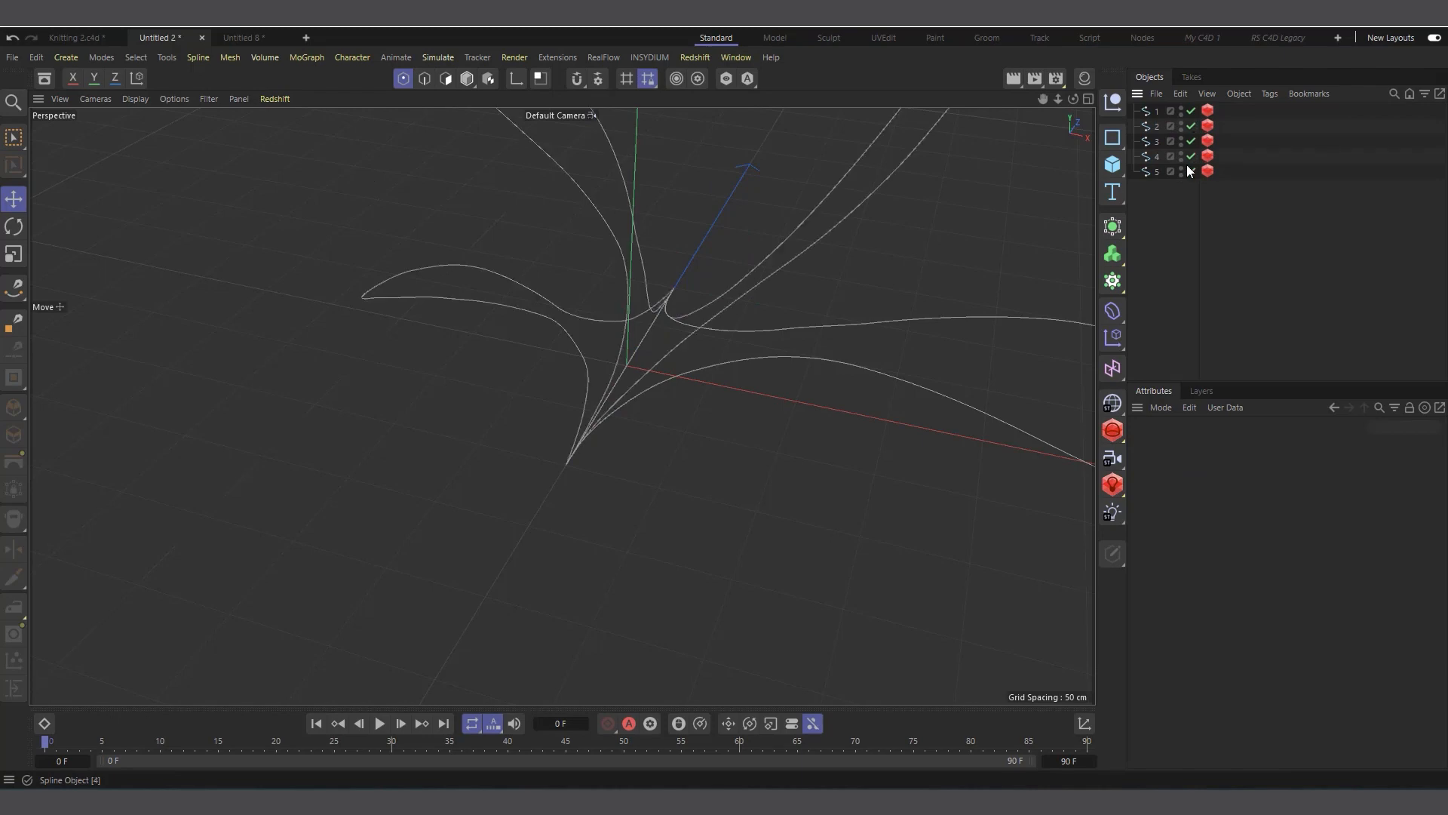
{"action": "scroll", "coordinate": [387, 531], "scroll_direction": "down", "scroll_amount": 2}
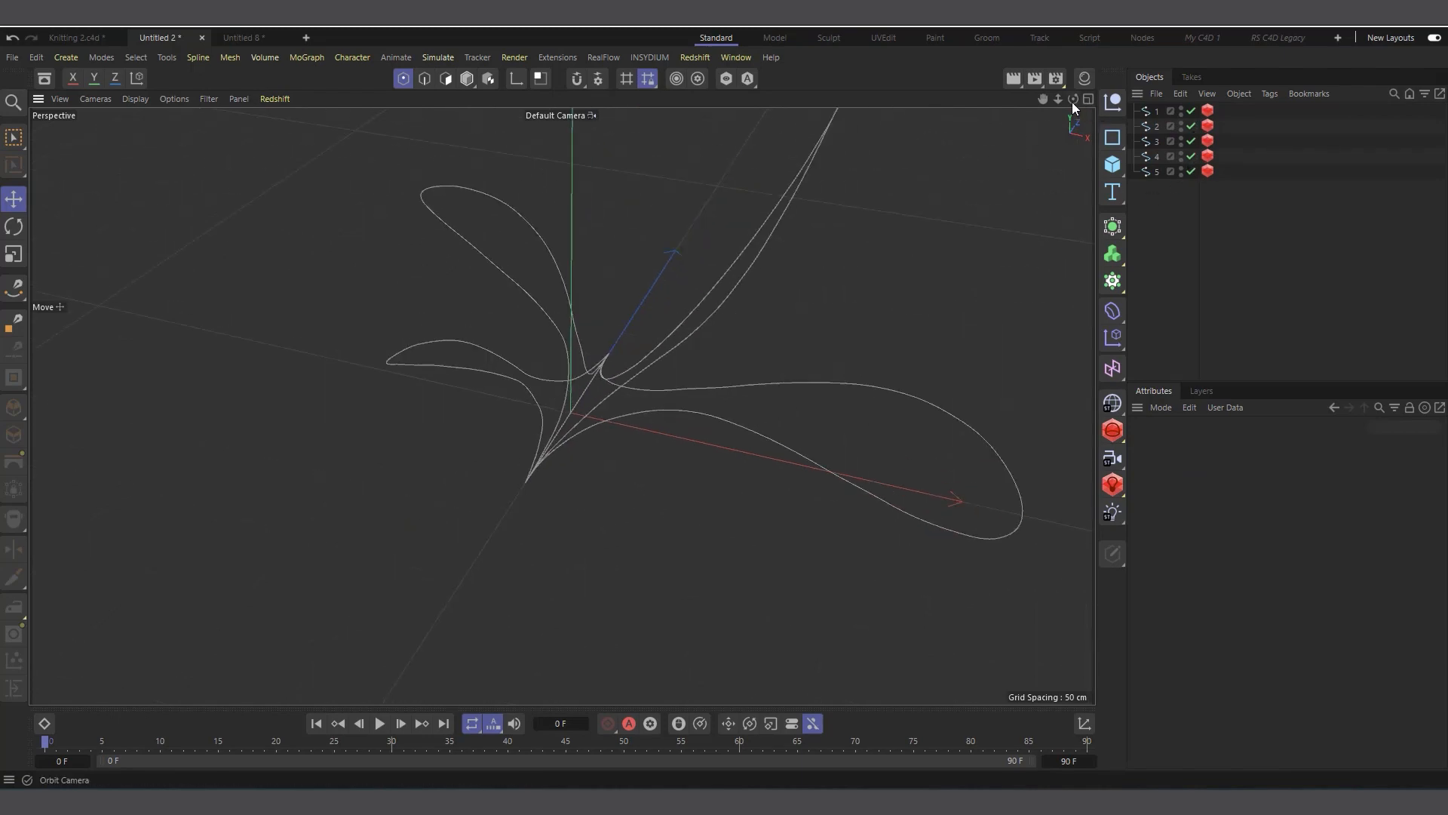
{"action": "left_click_drag", "start_coordinate": [1074, 98], "coordinate": [1000, 208]}
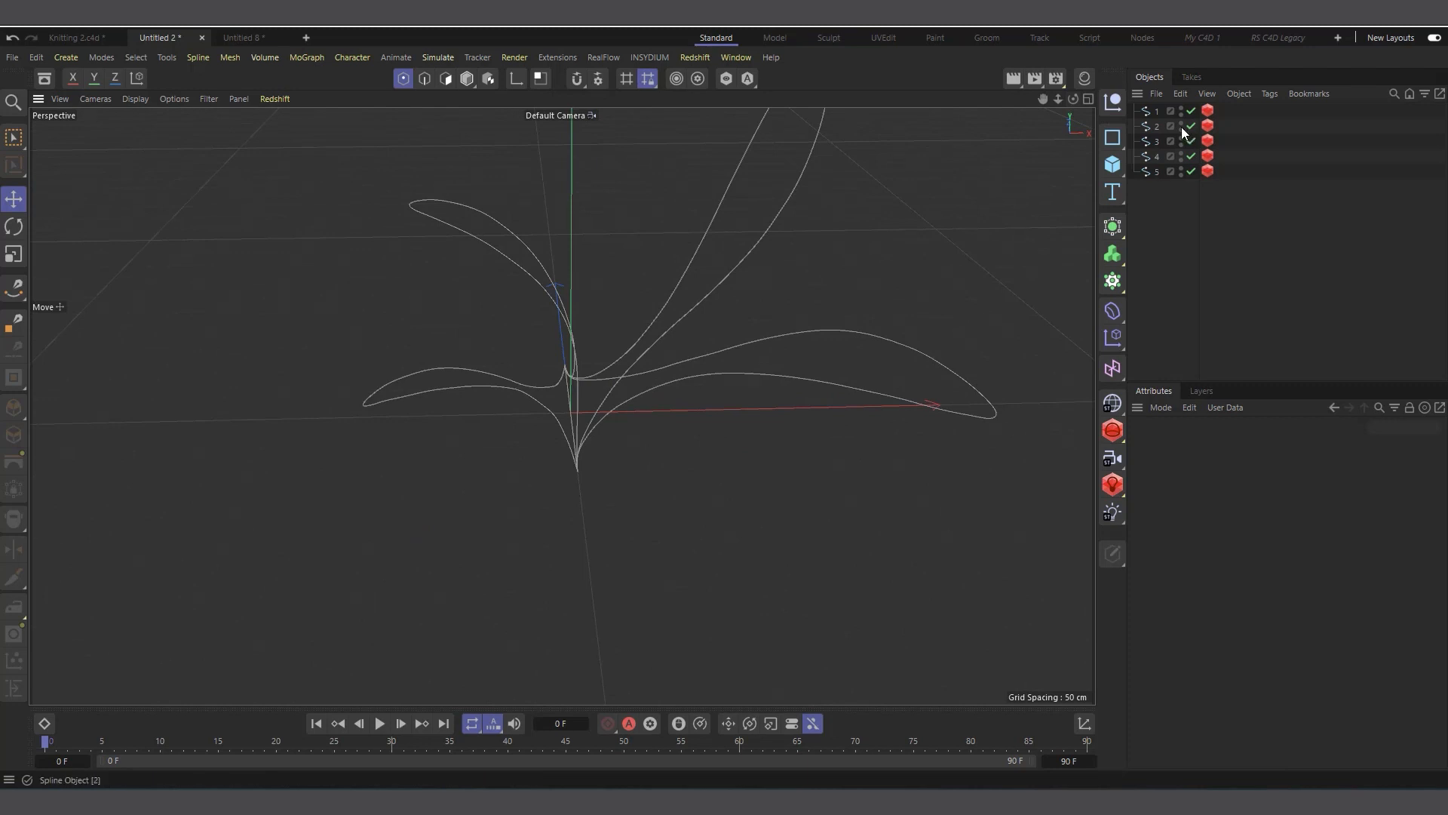
Select spline 1 and disable splines 2 to 5 to isolate it.
{"action": "left_click", "coordinate": [1153, 112]}
{"action": "scroll", "coordinate": [518, 349], "scroll_direction": "up", "scroll_amount": 4}
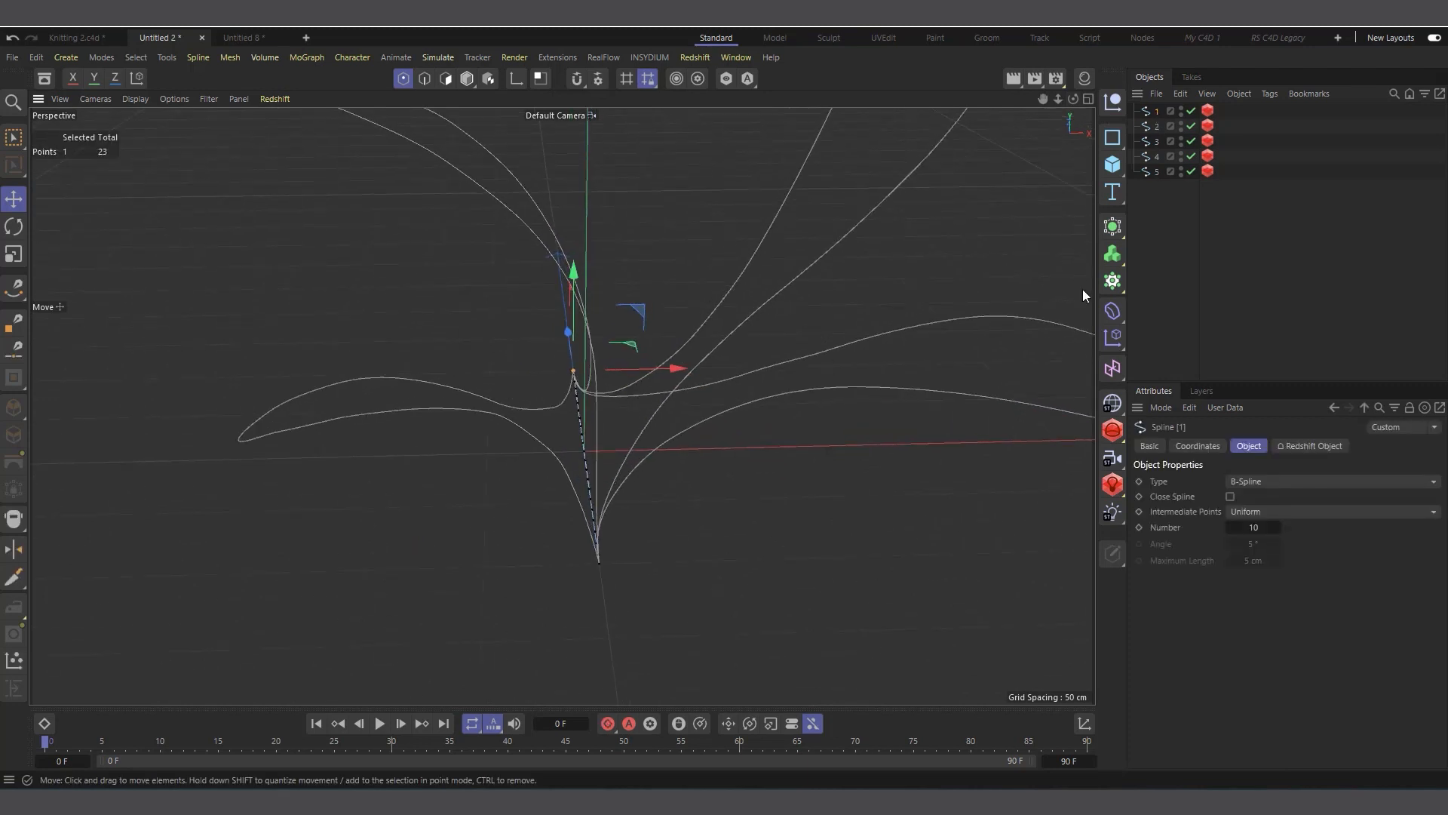
{"action": "left_click_drag", "start_coordinate": [1191, 126], "coordinate": [1191, 171]}
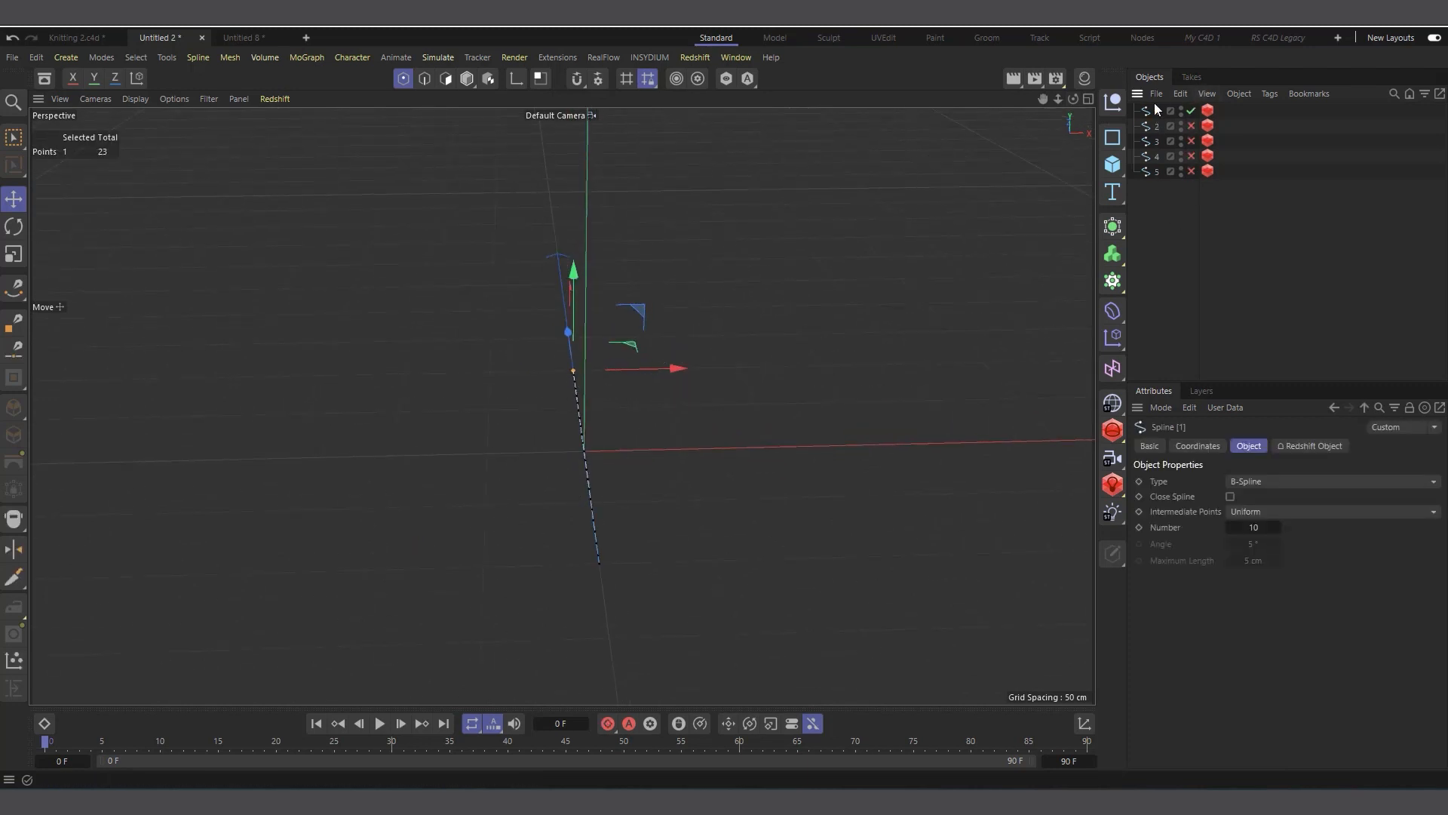
Re-enable splines 2, 3, 4 and 5 one after another to review each shape.
{"action": "left_click", "coordinate": [1156, 127]}
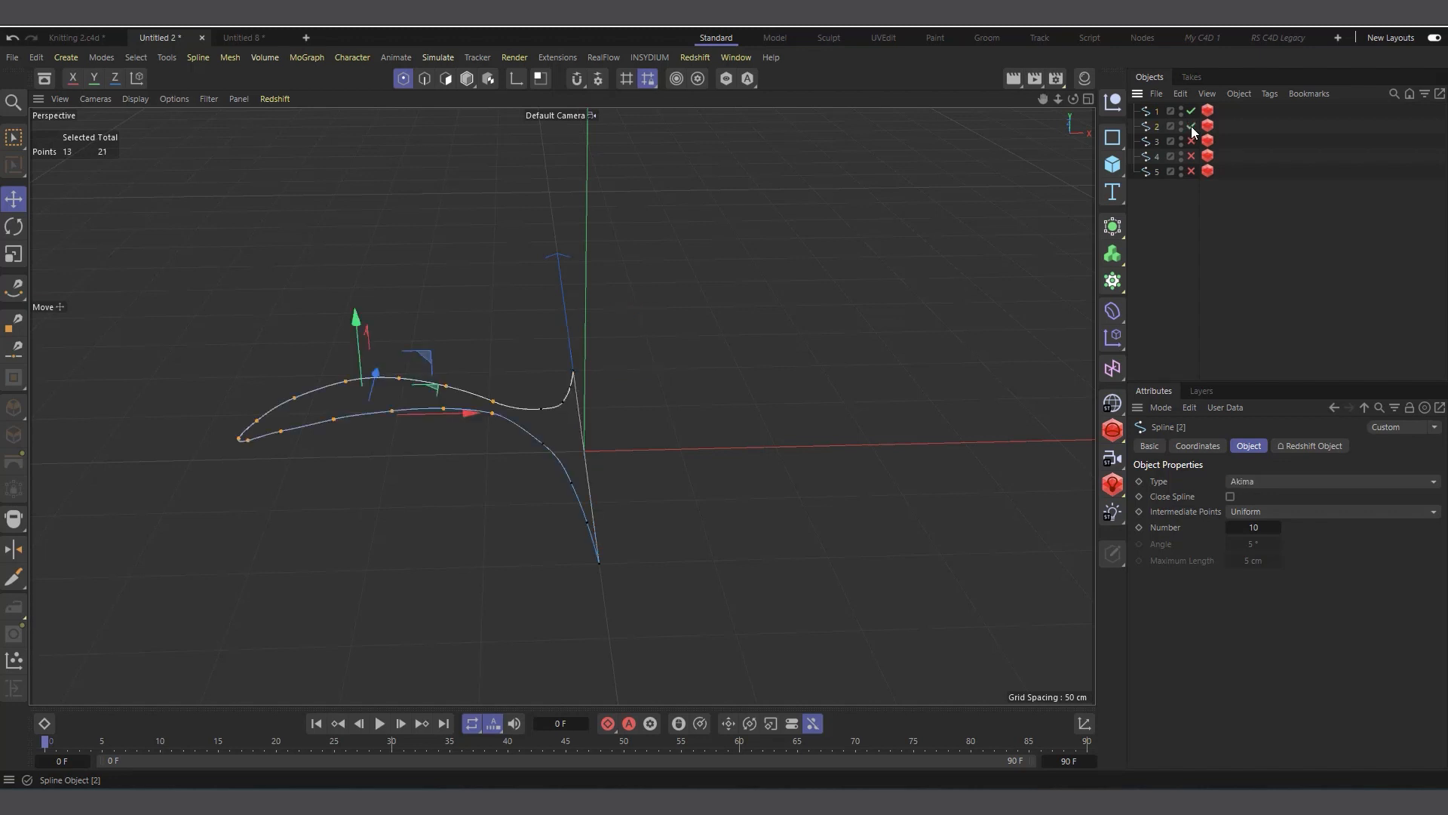
{"action": "scroll", "coordinate": [333, 468], "scroll_direction": "up", "scroll_amount": 2}
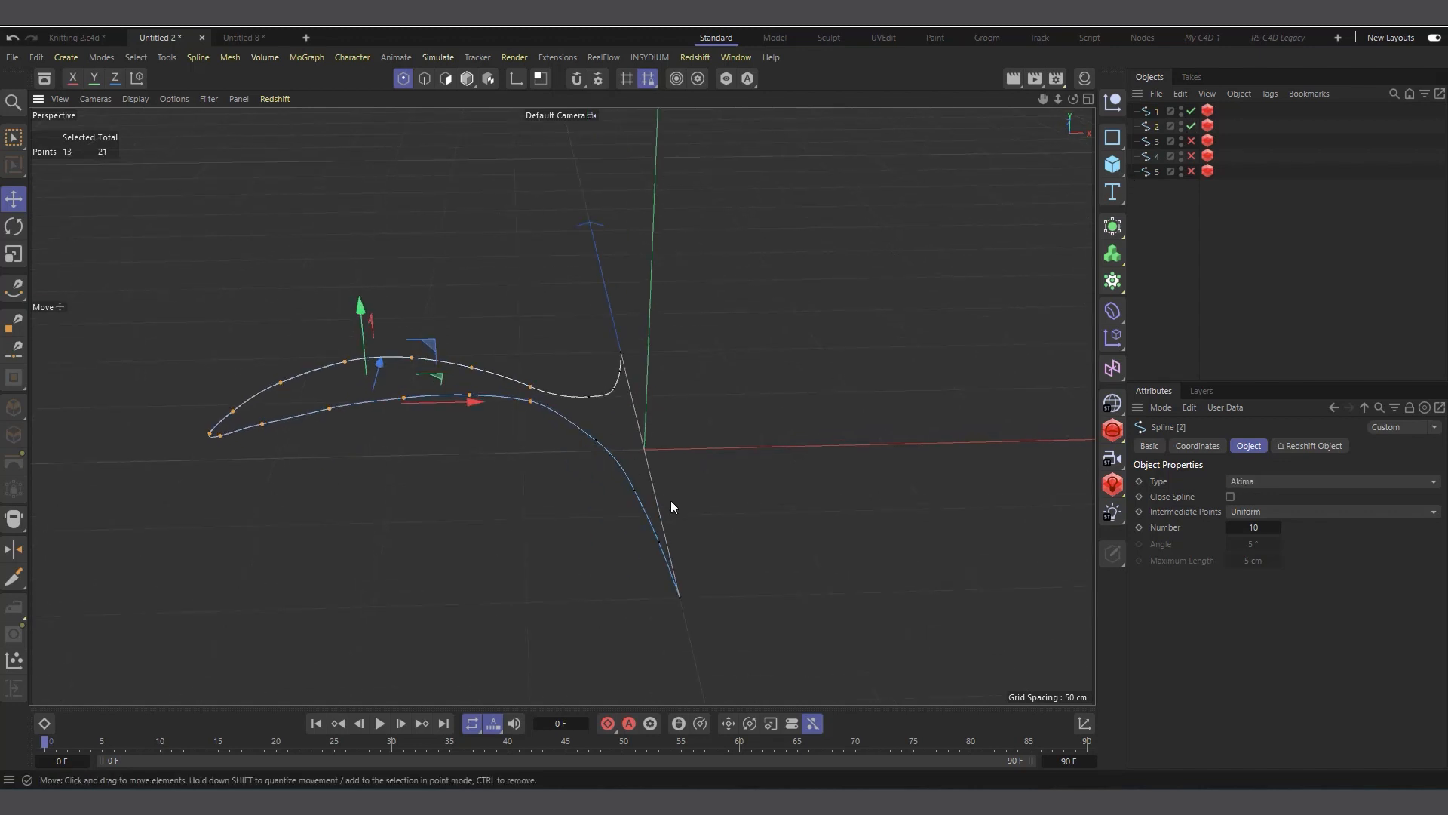
{"action": "left_click", "coordinate": [1191, 141]}
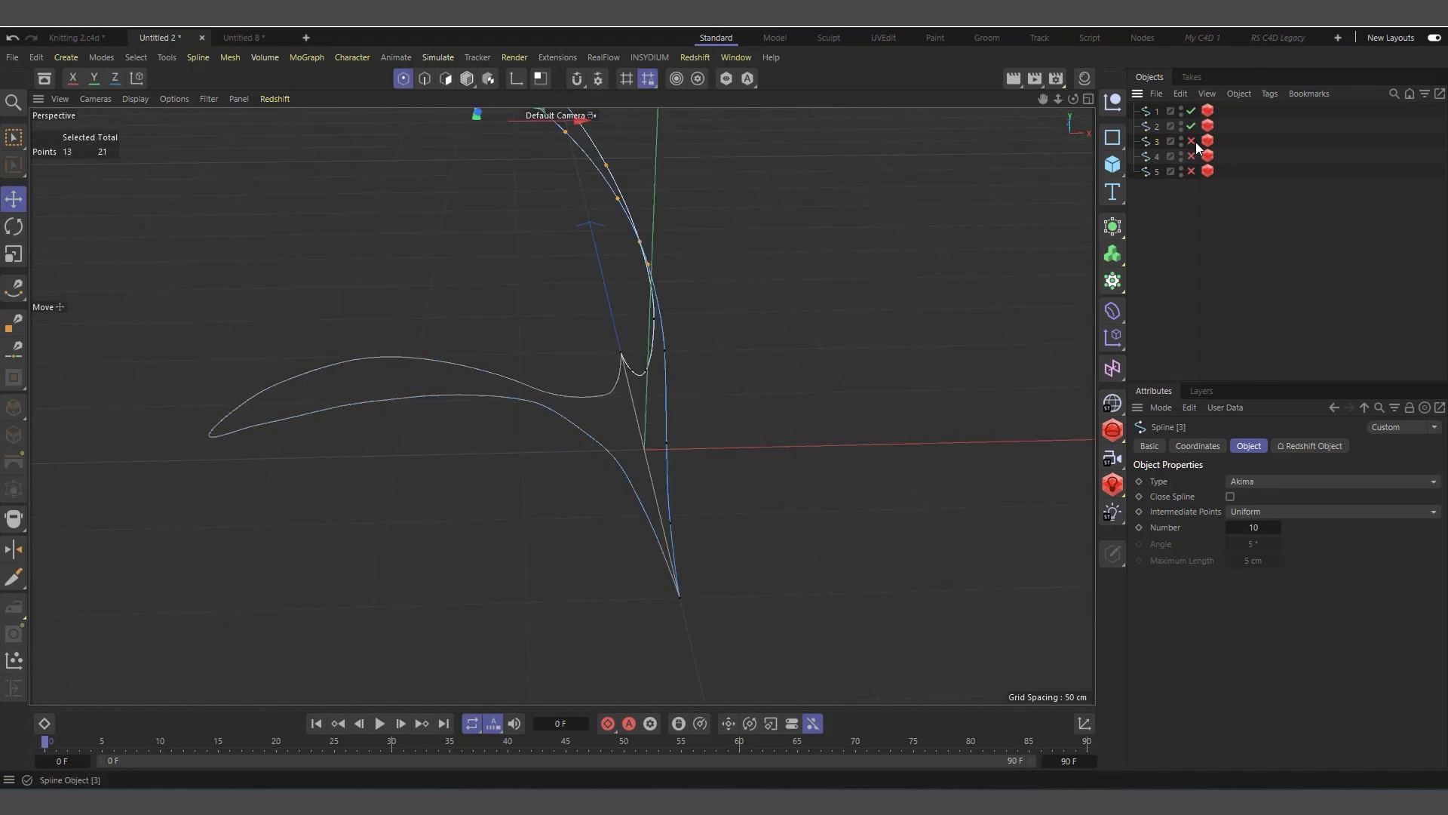
{"action": "left_click", "coordinate": [549, 284]}
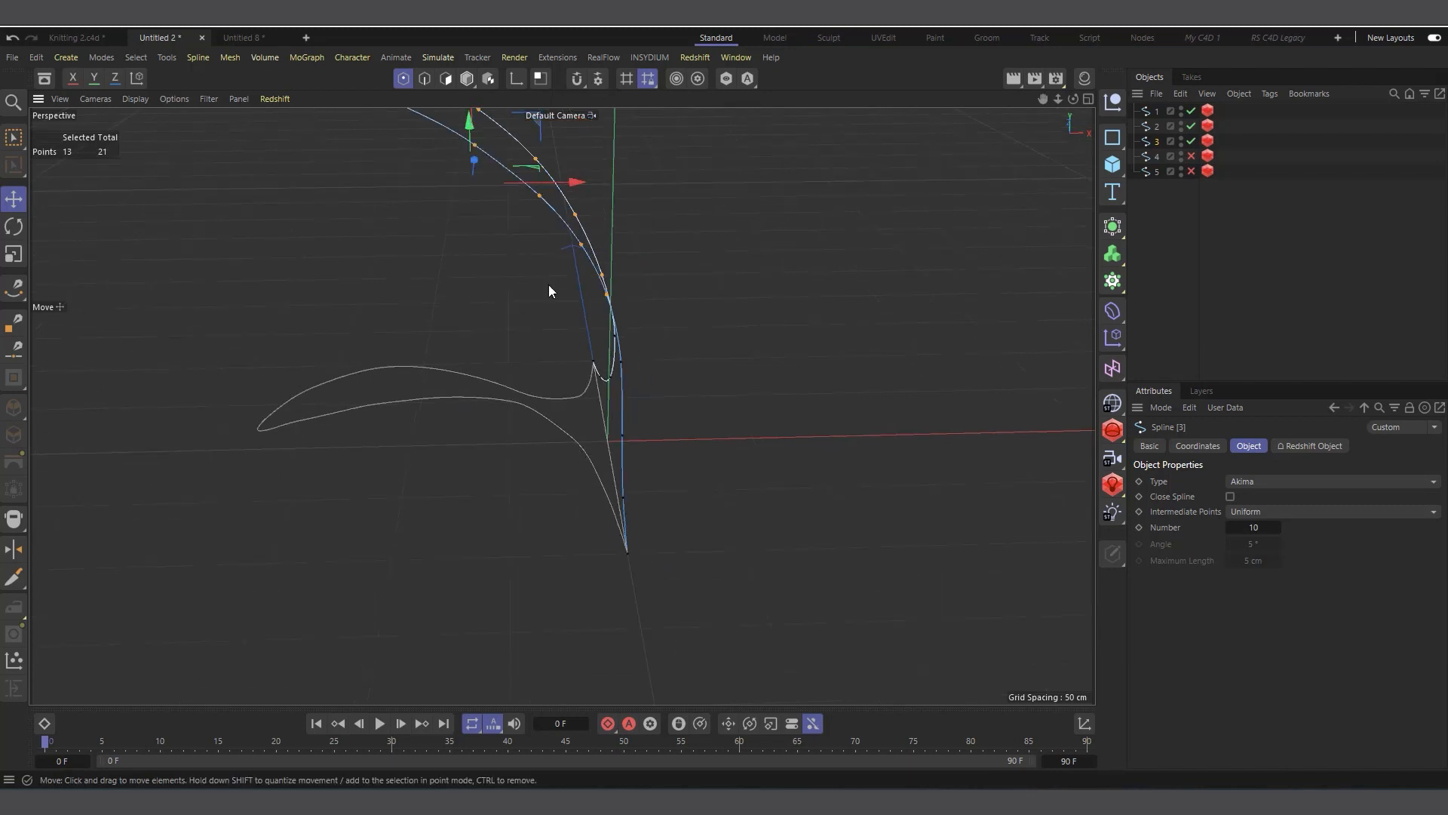
{"action": "left_click", "coordinate": [1192, 156]}
{"action": "left_click", "coordinate": [1158, 156]}
{"action": "scroll", "coordinate": [489, 476], "scroll_direction": "down", "scroll_amount": 3}
{"action": "scroll", "coordinate": [488, 478], "scroll_direction": "down", "scroll_amount": 2}
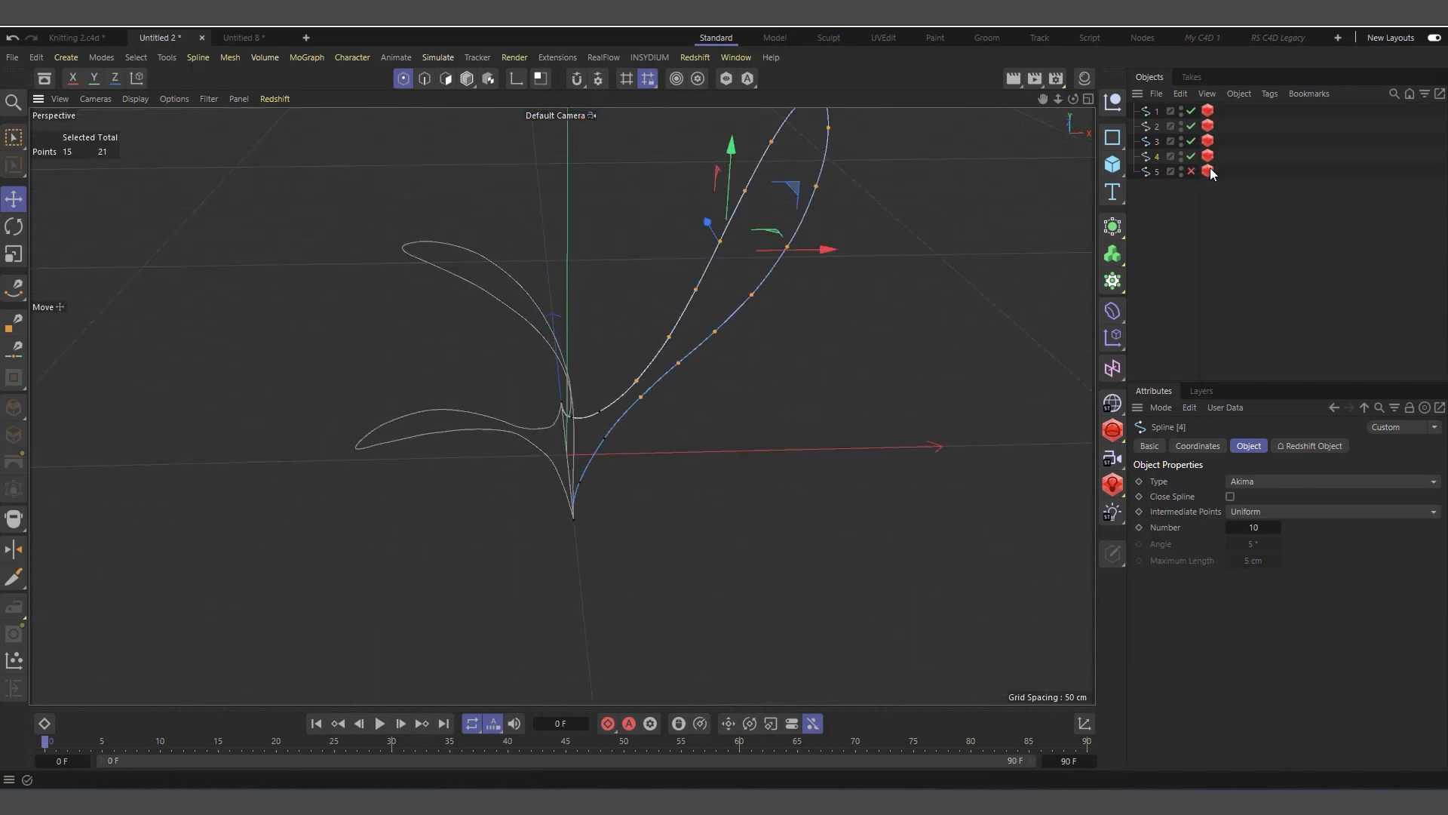
{"action": "left_click", "coordinate": [1191, 171]}
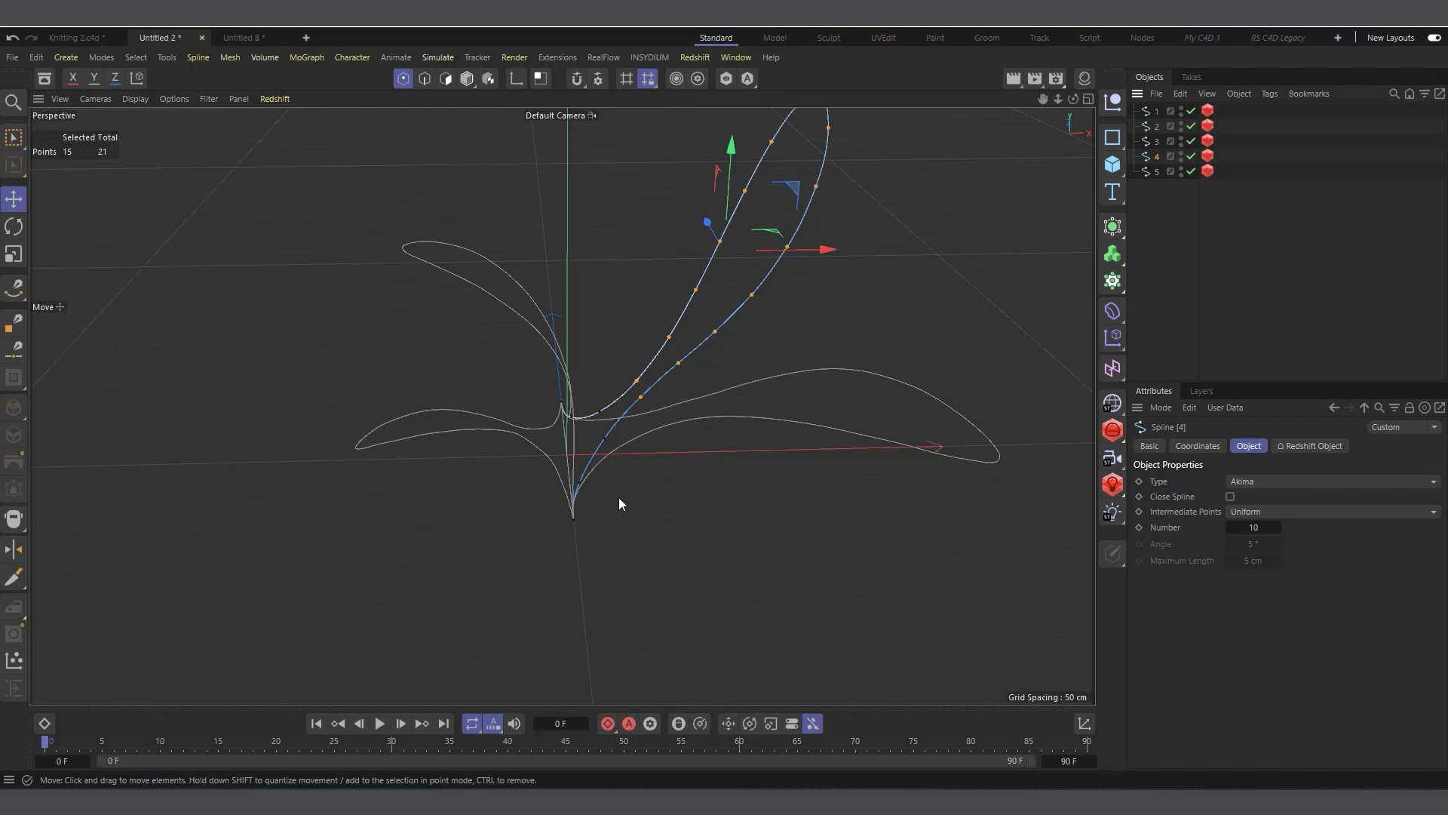
Examine the five splines from the side and compare them with the Knitting 2.c4d project.
{"action": "right_click_drag", "start_coordinate": [676, 465], "coordinate": [531, 525], "text": "alt"}
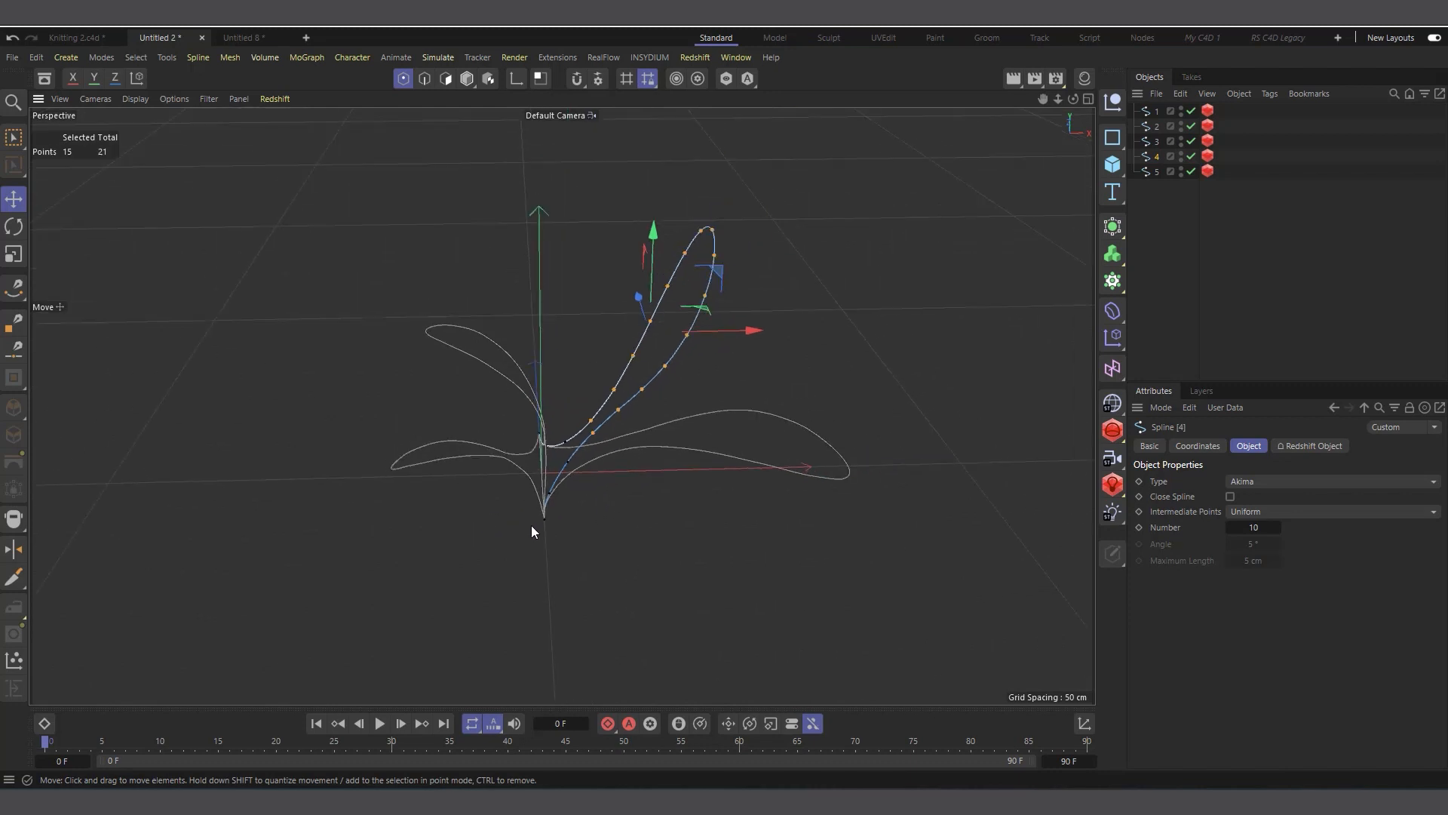
{"action": "left_click_drag", "start_coordinate": [1073, 99], "coordinate": [1070, 56]}
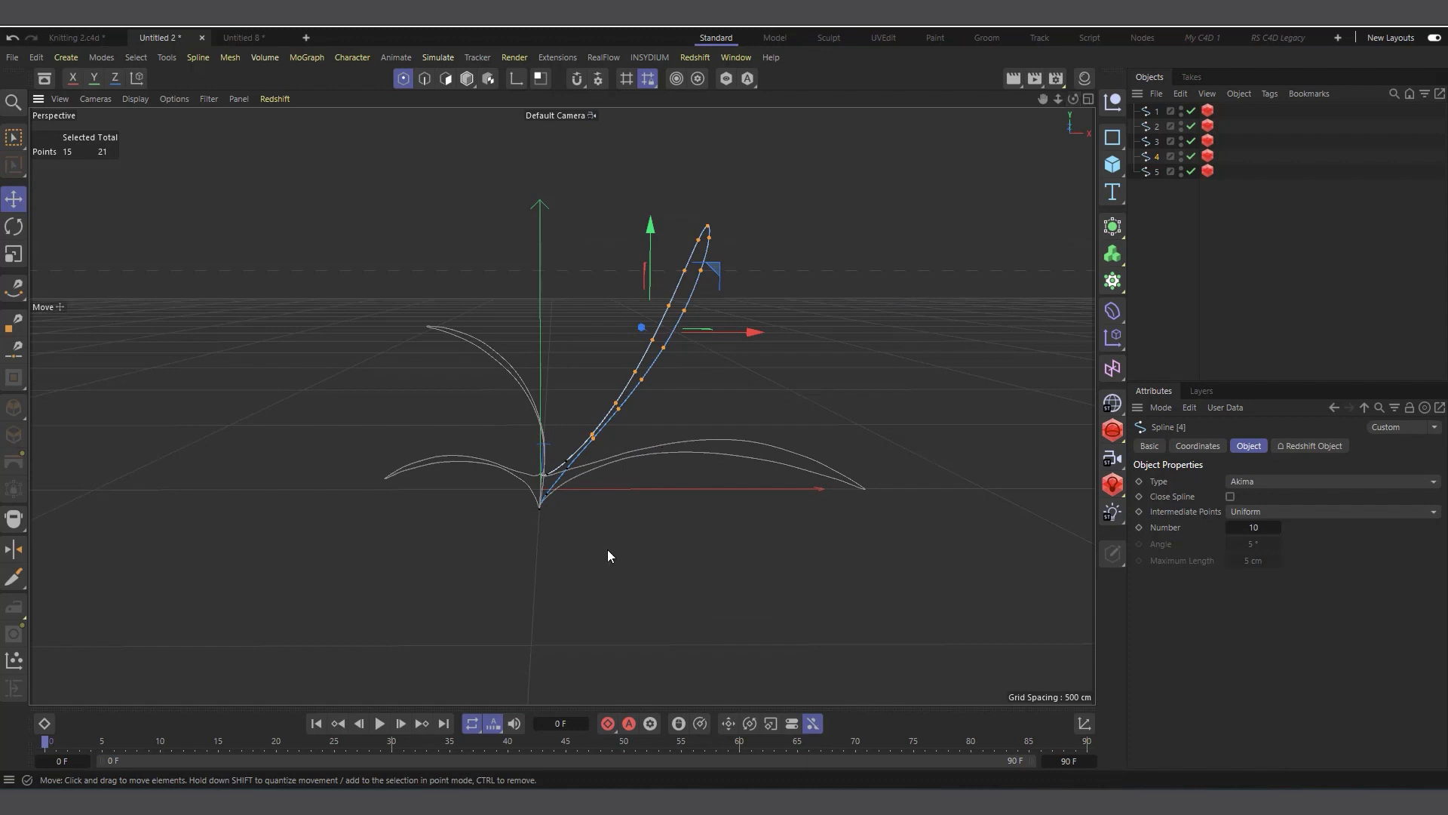
{"action": "scroll", "coordinate": [635, 451], "scroll_direction": "up", "scroll_amount": 3}
{"action": "scroll", "coordinate": [557, 512], "scroll_direction": "up", "scroll_amount": 2}
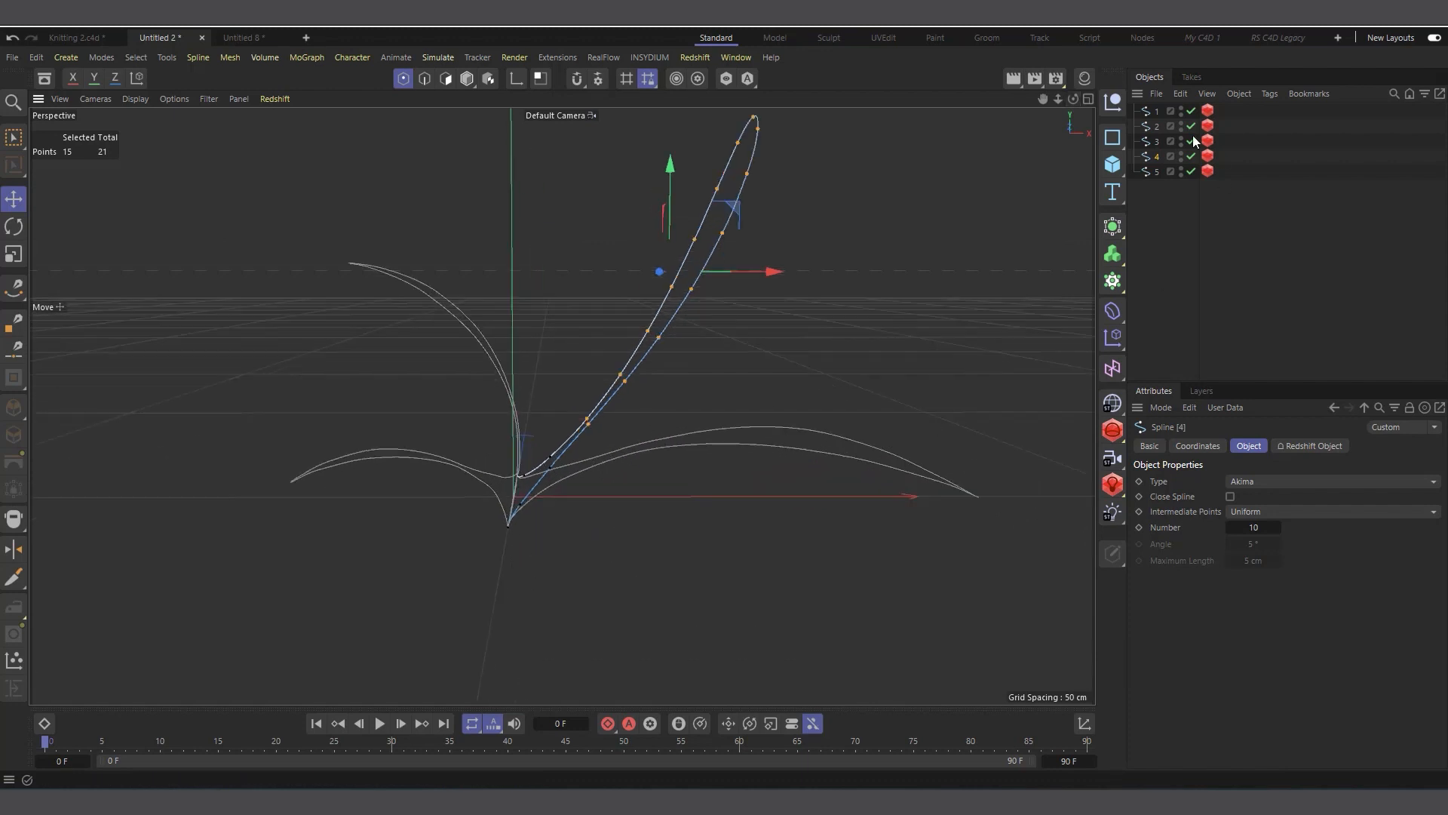
{"action": "left_click", "coordinate": [71, 40]}
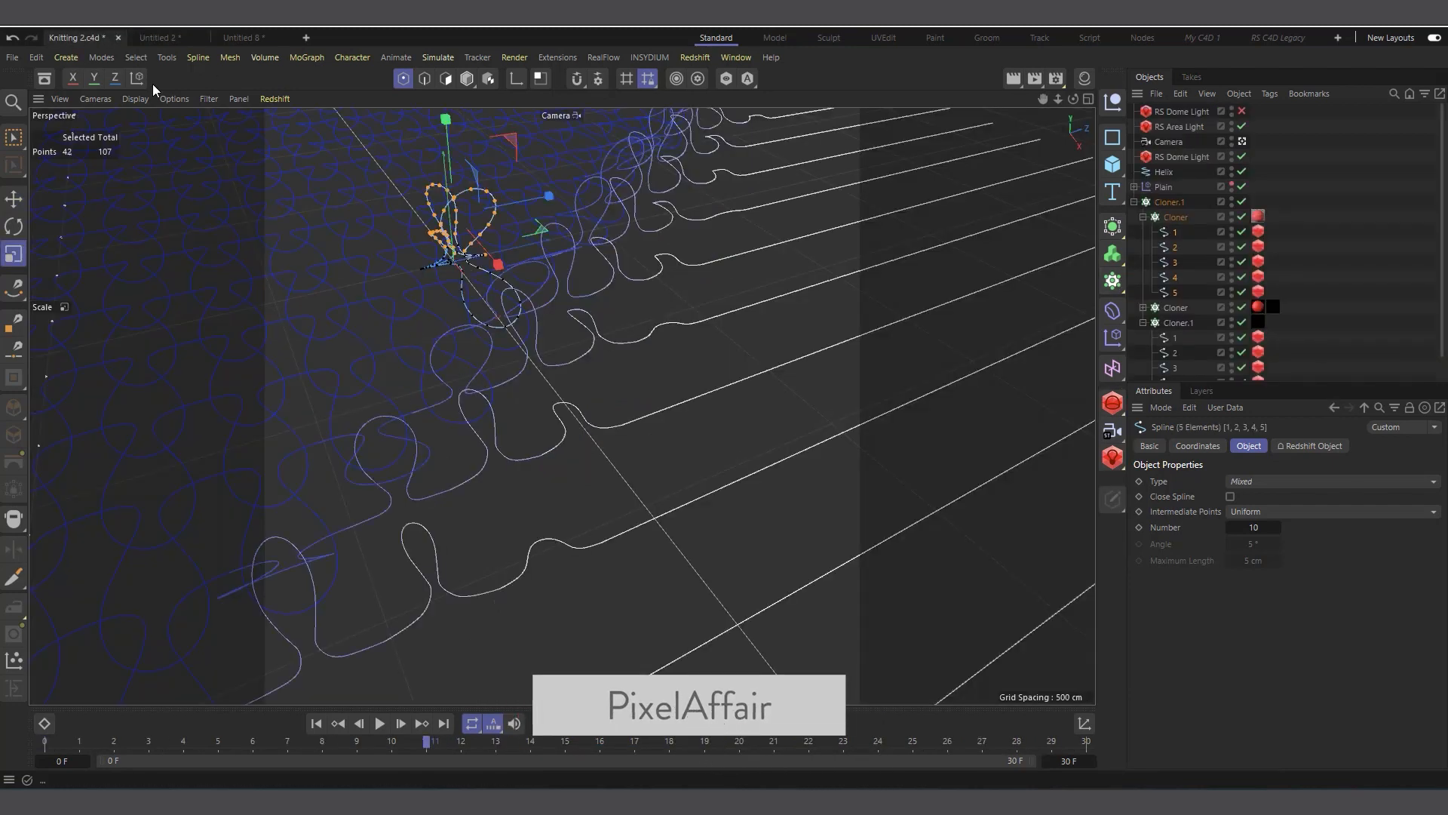
{"action": "left_click", "coordinate": [160, 35]}
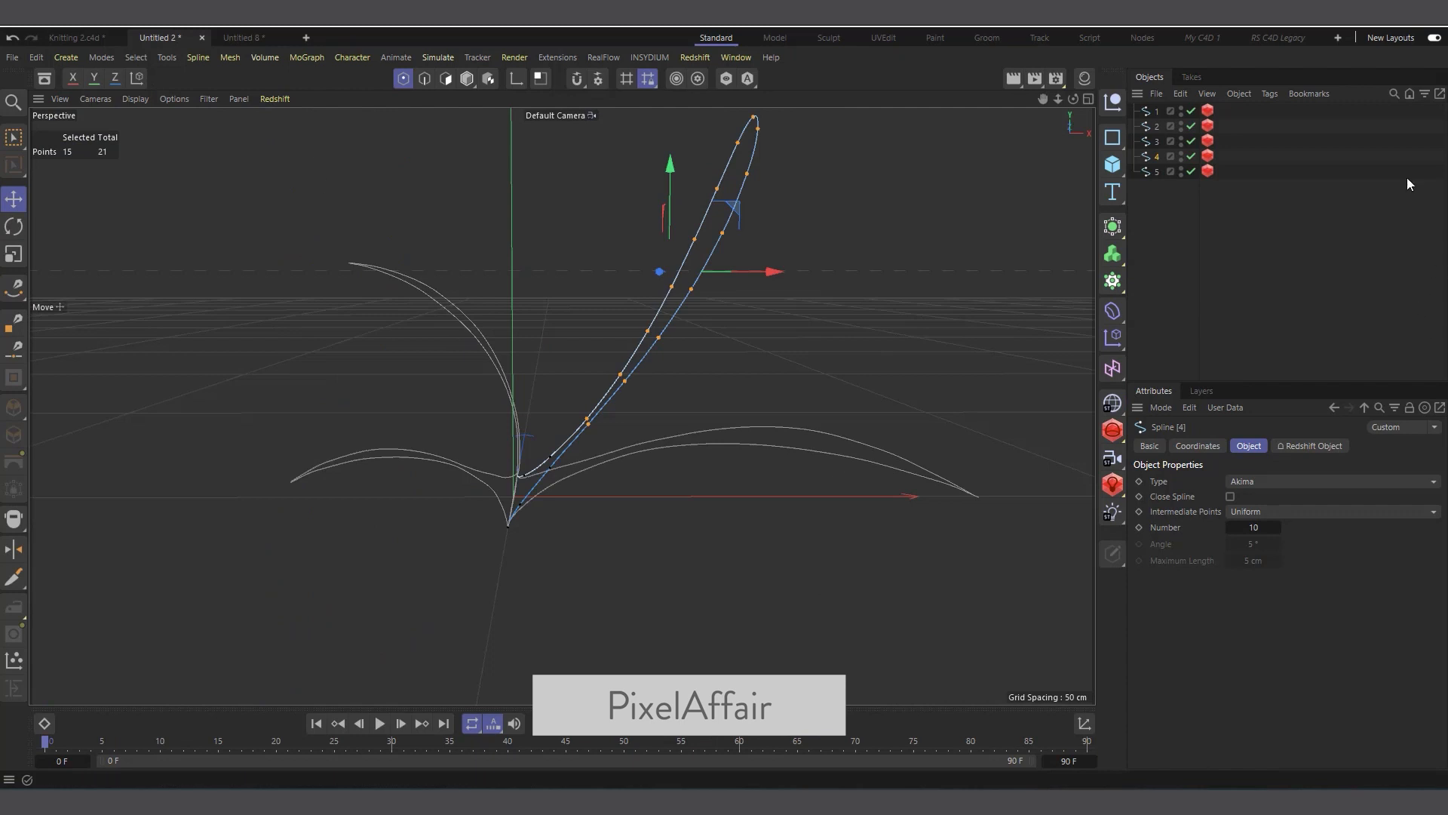
Add a Cloner and place splines 1 to 5 inside it.
{"action": "left_click_drag", "start_coordinate": [1059, 100], "coordinate": [973, 114]}
{"action": "left_click_drag", "start_coordinate": [1074, 98], "coordinate": [1178, 373]}
{"action": "left_click", "coordinate": [1112, 281]}
{"action": "left_click", "coordinate": [1173, 308]}
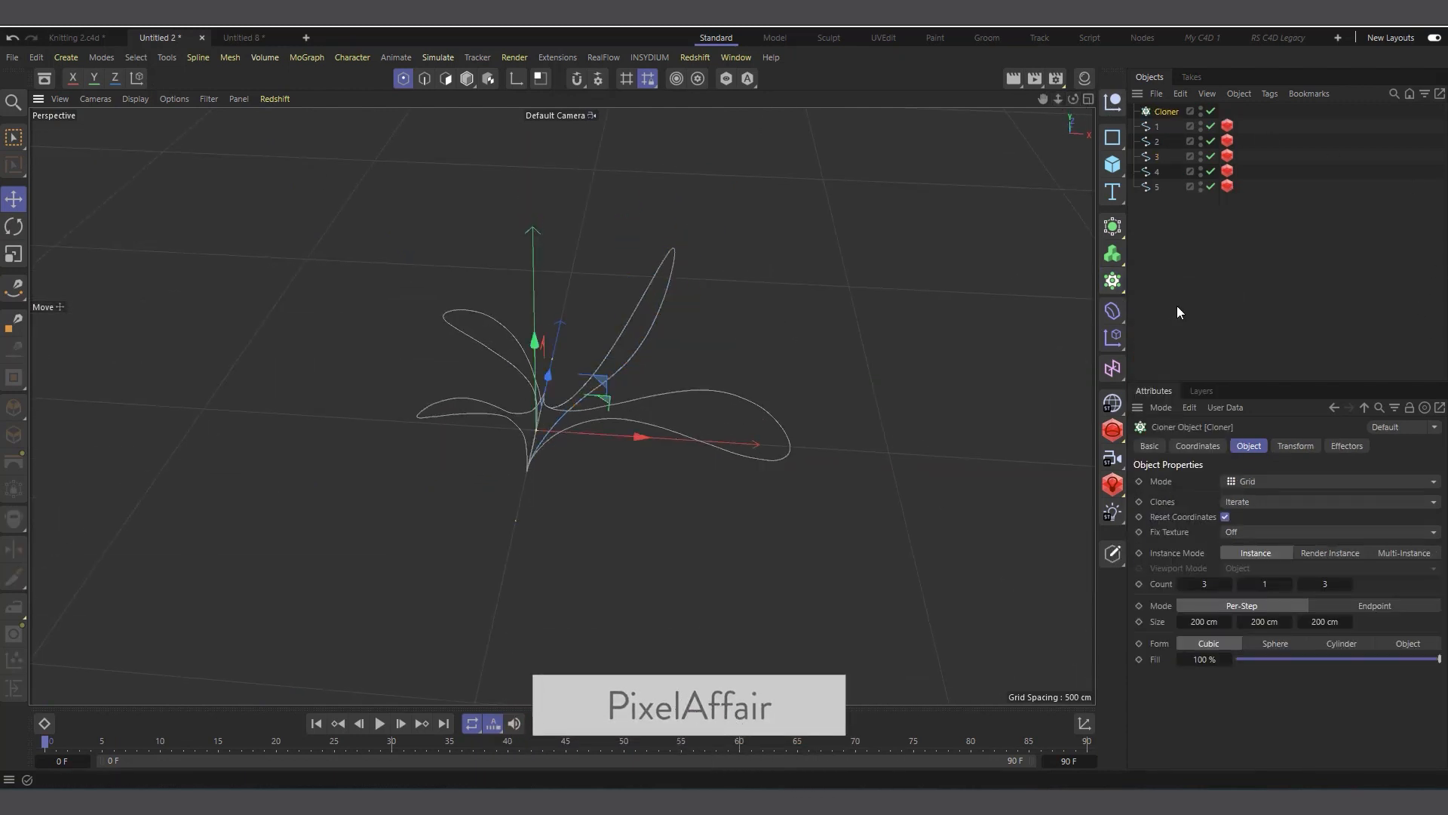
{"action": "left_click_drag", "start_coordinate": [1175, 218], "coordinate": [1169, 111]}
{"action": "left_click", "coordinate": [1166, 112]}
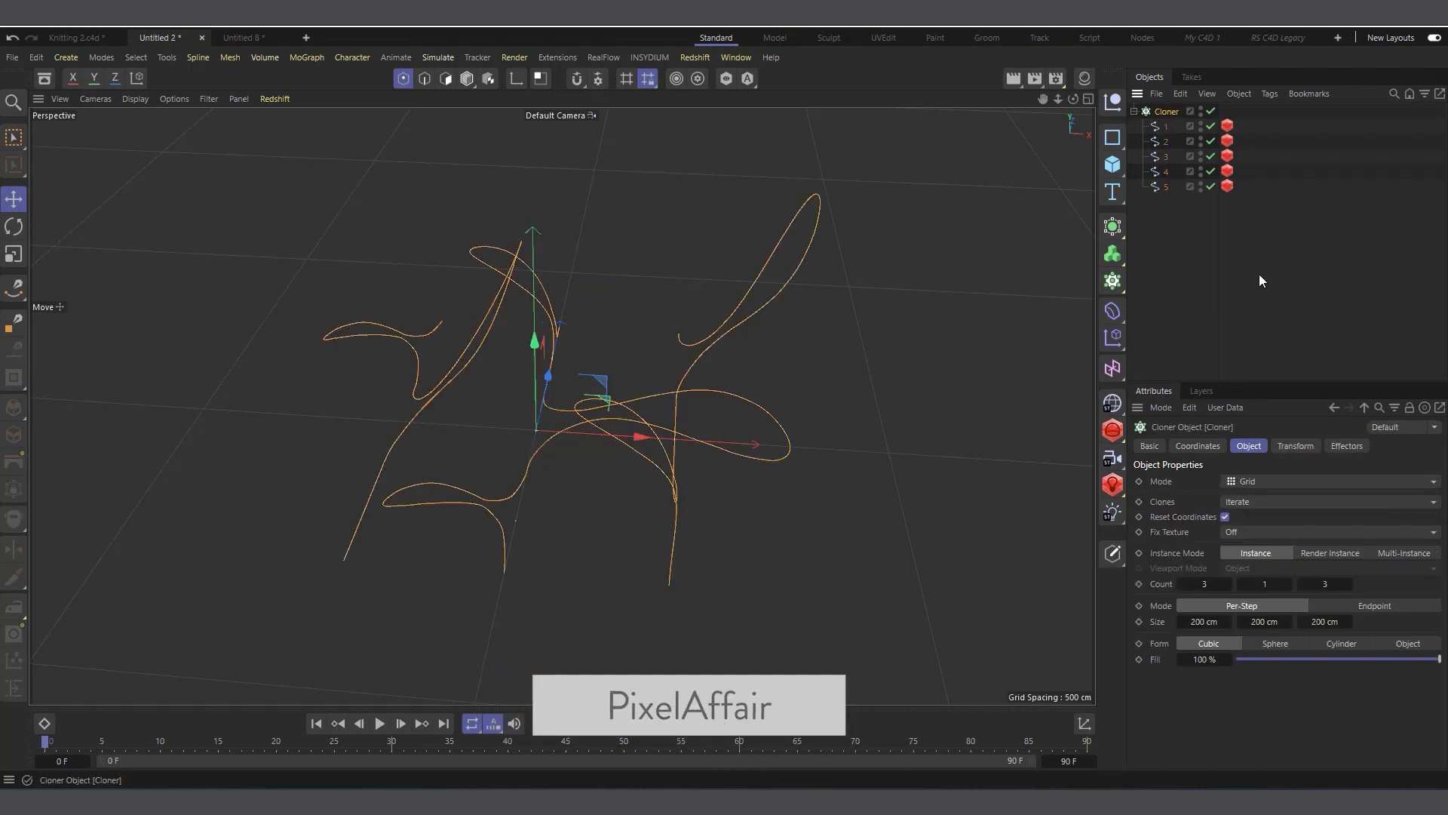
Set the Cloner's mode to Linear and its Y position step to 0 cm.
{"action": "left_click", "coordinate": [1259, 481]}
{"action": "left_click", "coordinate": [1247, 518]}
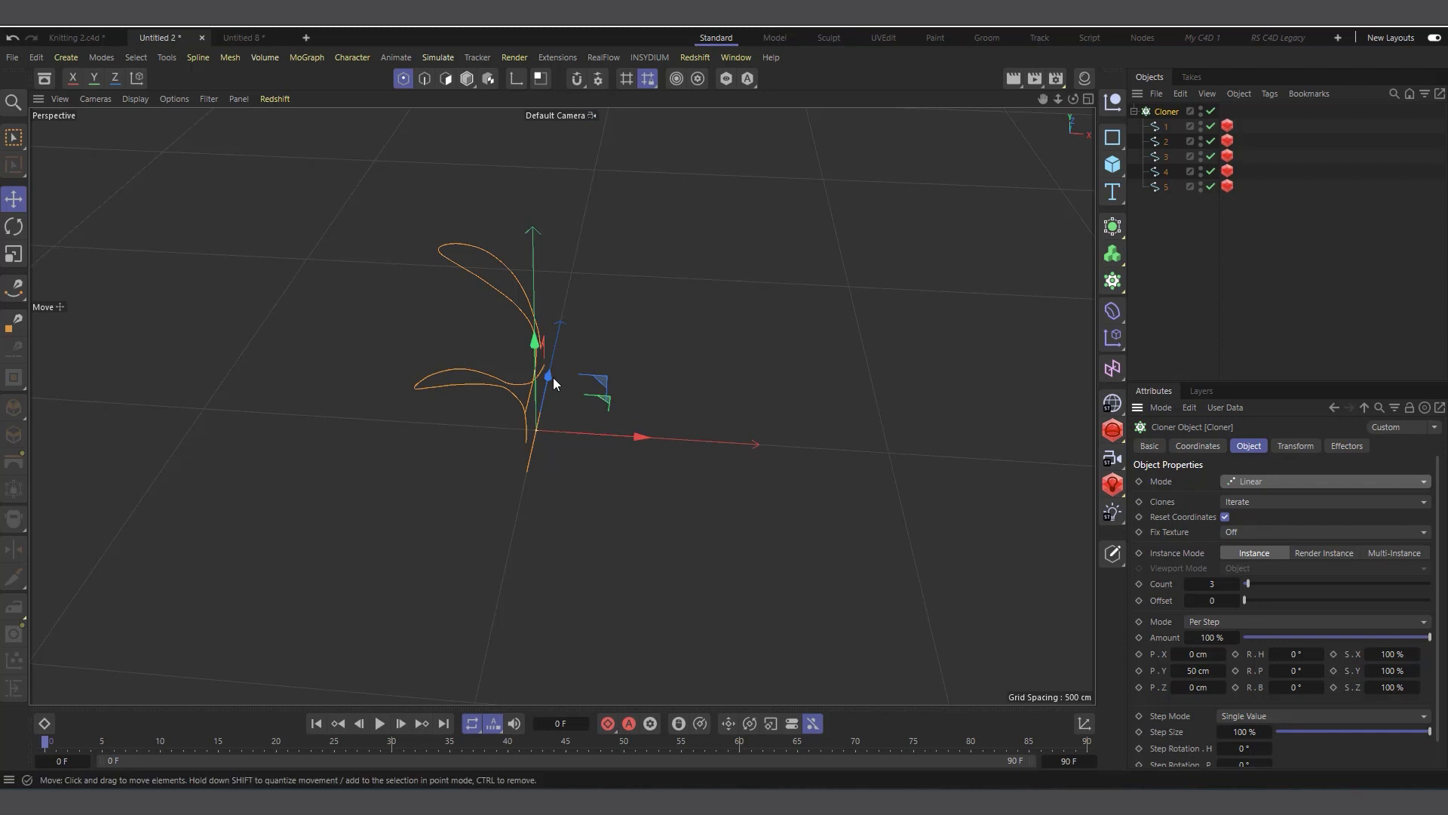
{"action": "scroll", "coordinate": [554, 377], "scroll_direction": "up", "scroll_amount": 3}
{"action": "left_click_drag", "start_coordinate": [1073, 99], "coordinate": [1086, 67]}
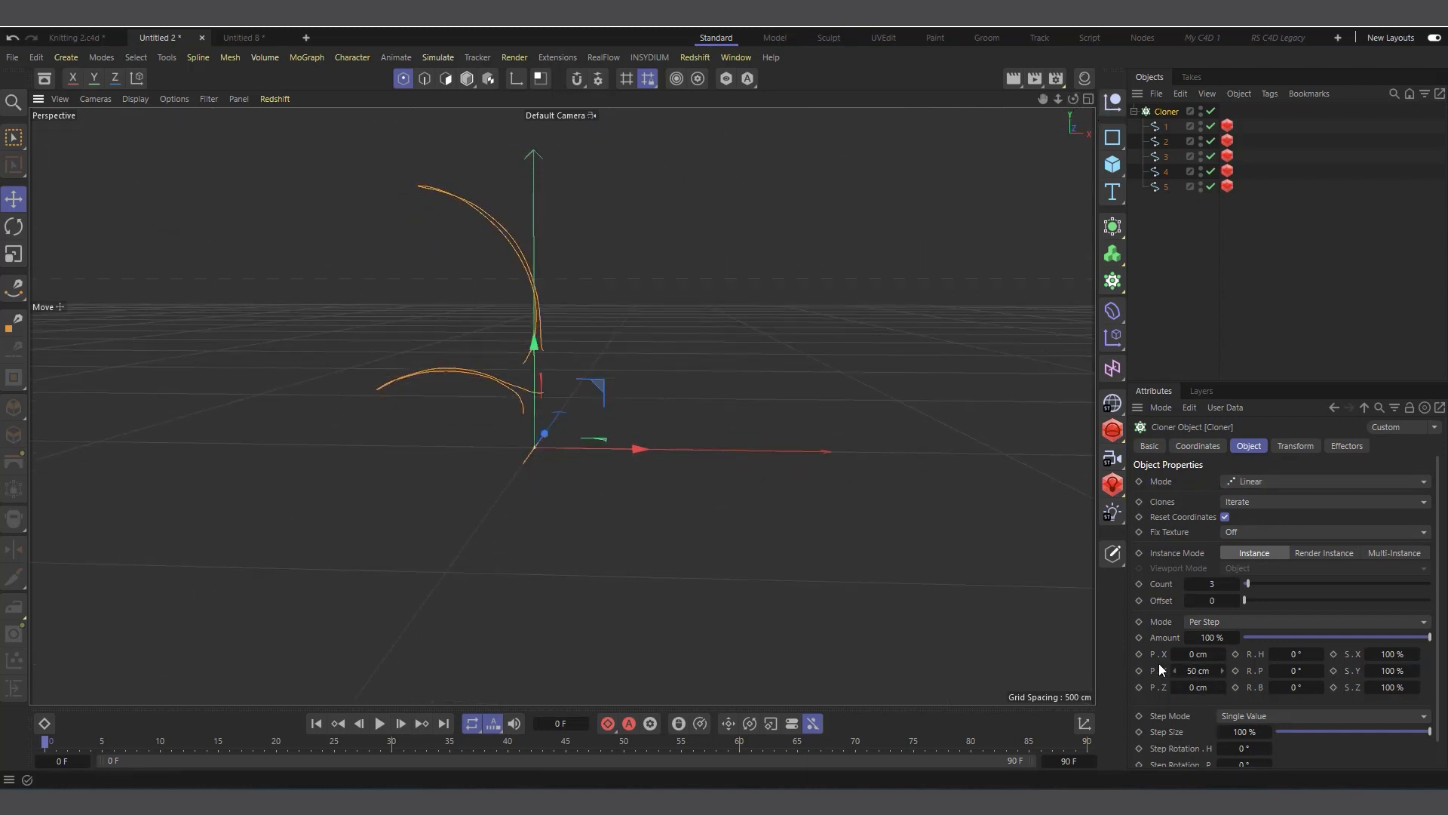
{"action": "left_click", "coordinate": [1198, 670]}
{"action": "type", "text": "0"}
{"action": "left_click", "coordinate": [1322, 355]}
{"action": "scroll", "coordinate": [486, 452], "scroll_direction": "up", "scroll_amount": 3}
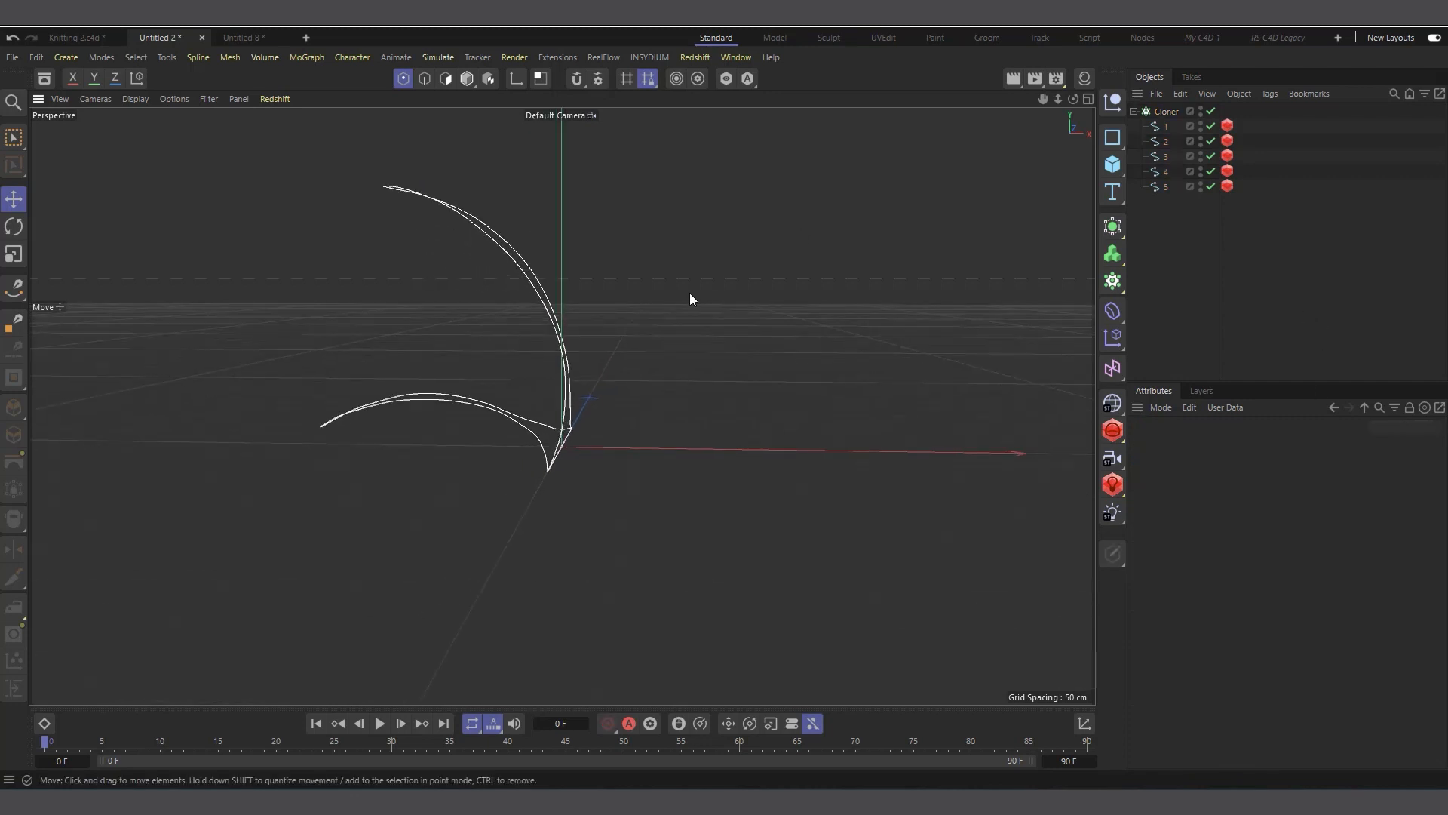
Set the Cloner's count to 1 and inspect the clone against spline 1.
{"action": "left_click", "coordinate": [1166, 111]}
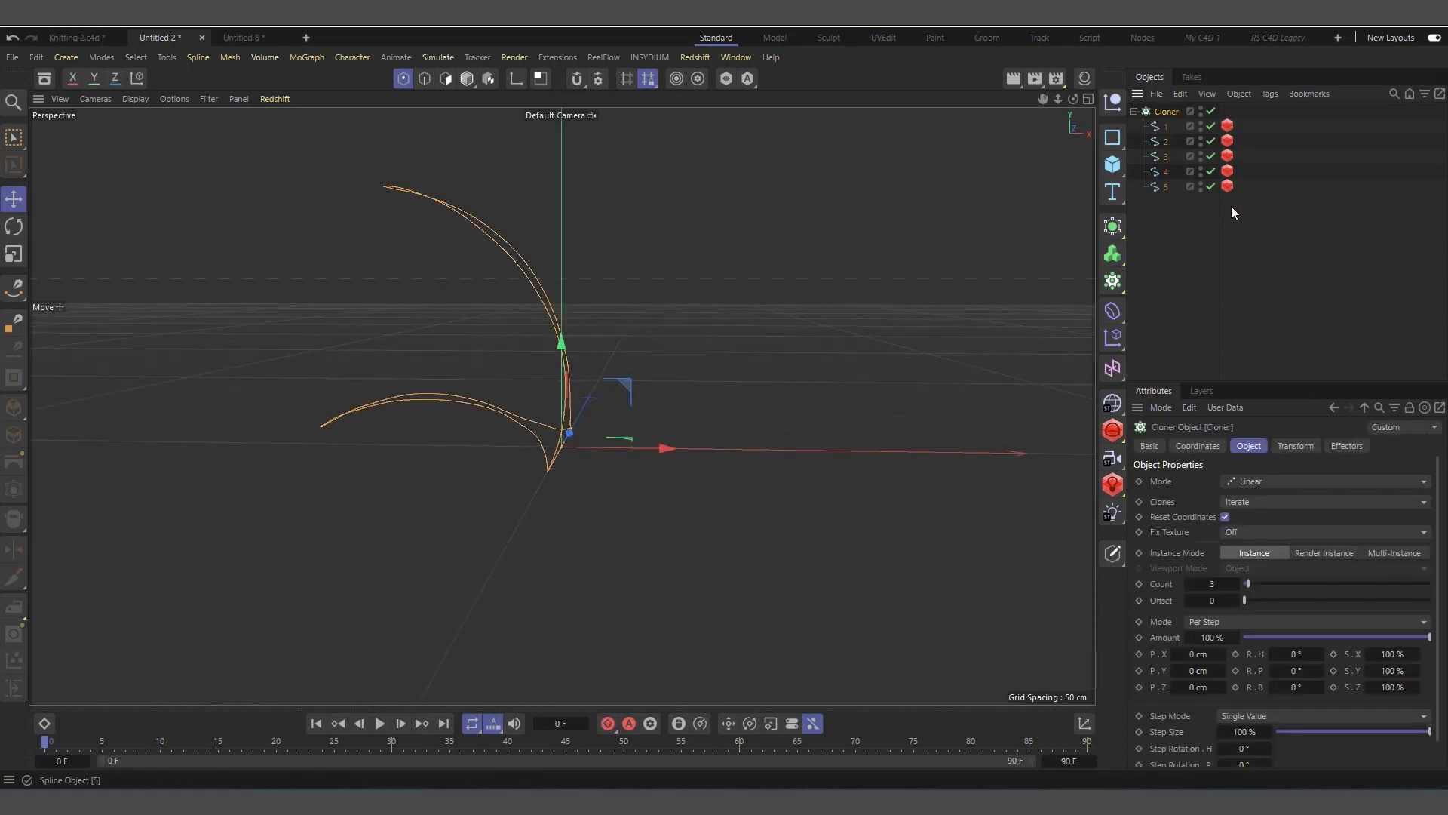
{"action": "left_click", "coordinate": [1187, 584]}
{"action": "left_click", "coordinate": [1187, 583]}
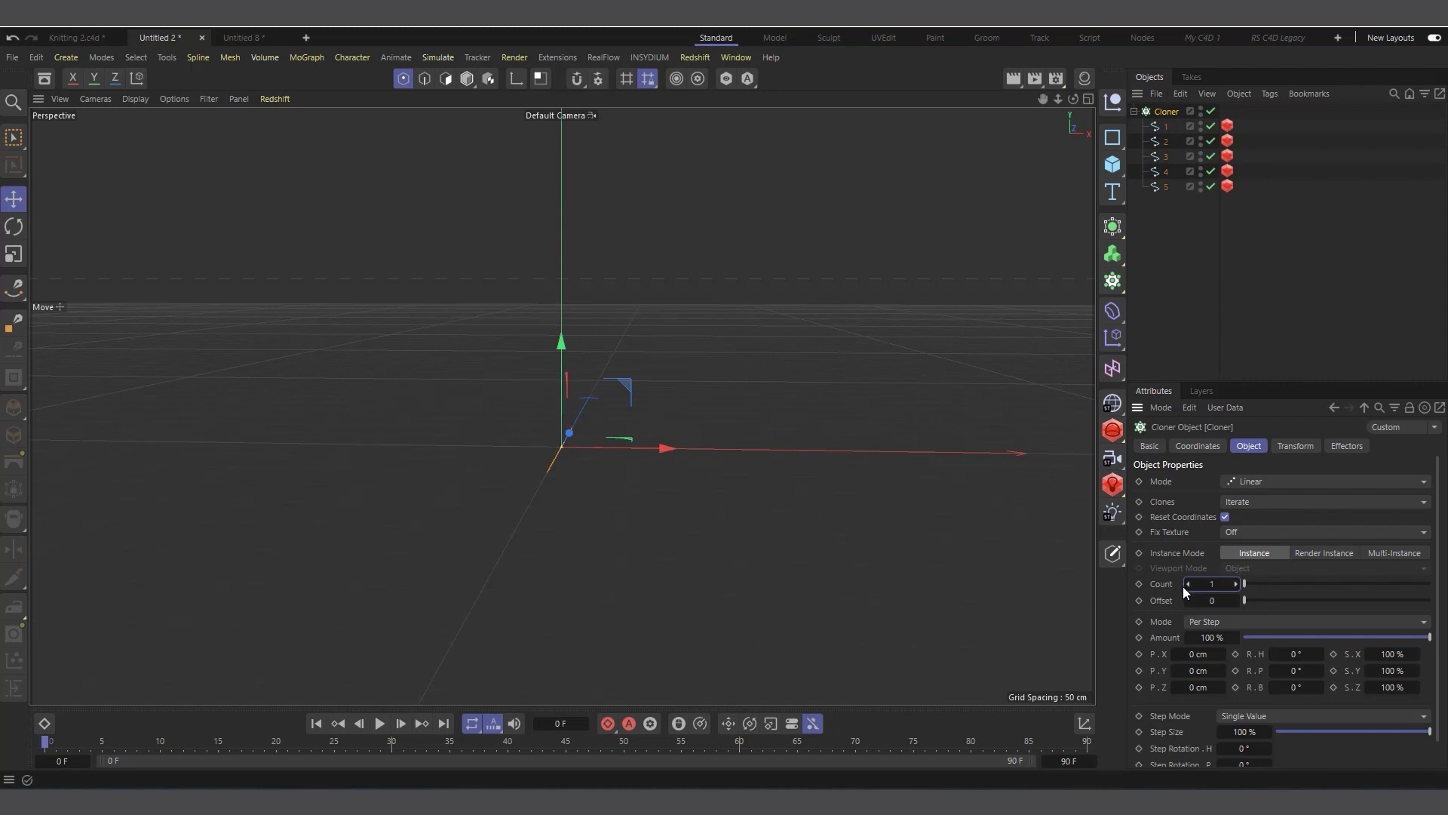
{"action": "scroll", "coordinate": [559, 482], "scroll_direction": "down", "scroll_amount": 2}
{"action": "left_click_drag", "start_coordinate": [1072, 99], "coordinate": [1047, 107]}
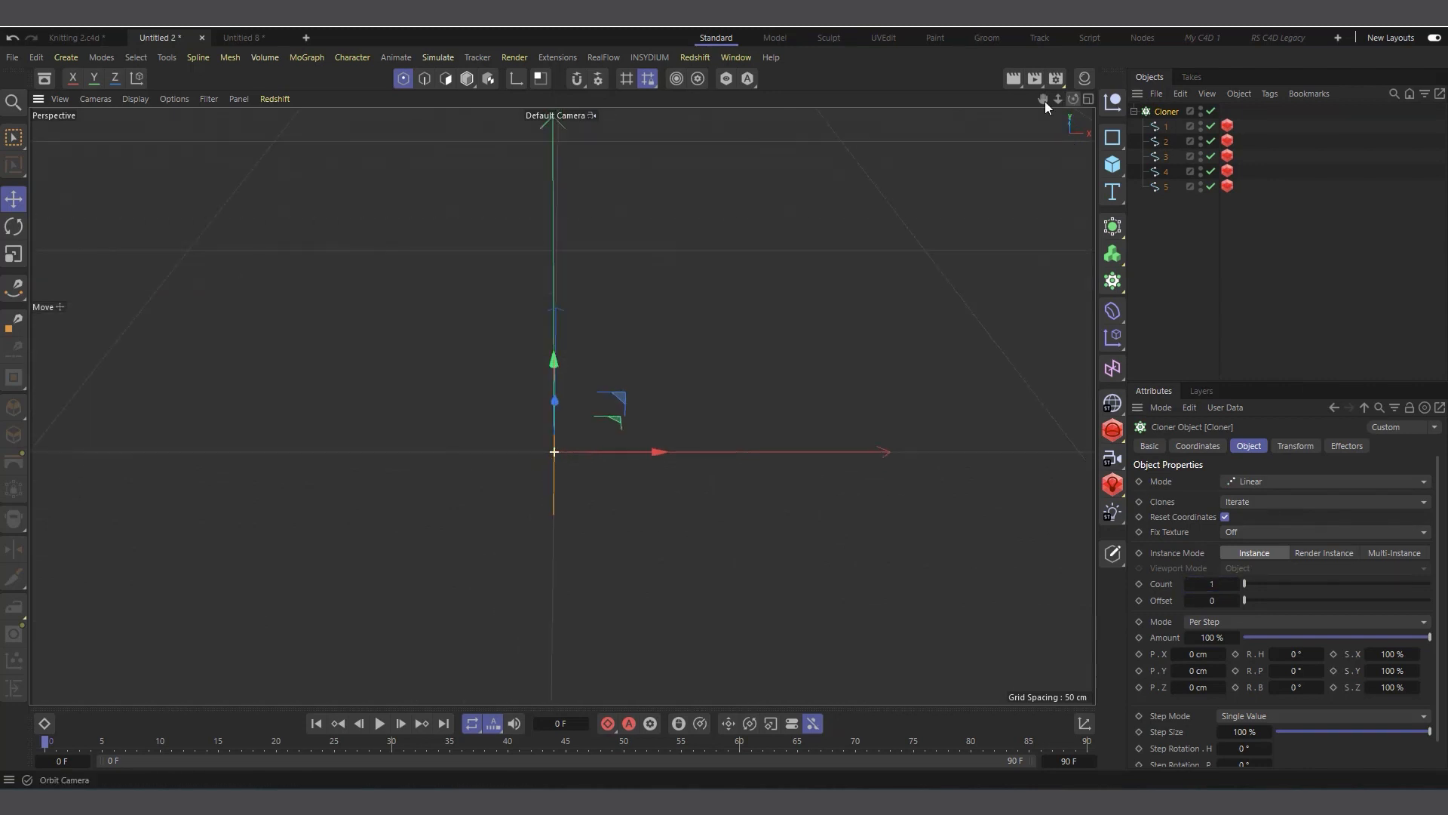
{"action": "scroll", "coordinate": [594, 468], "scroll_direction": "up", "scroll_amount": 4}
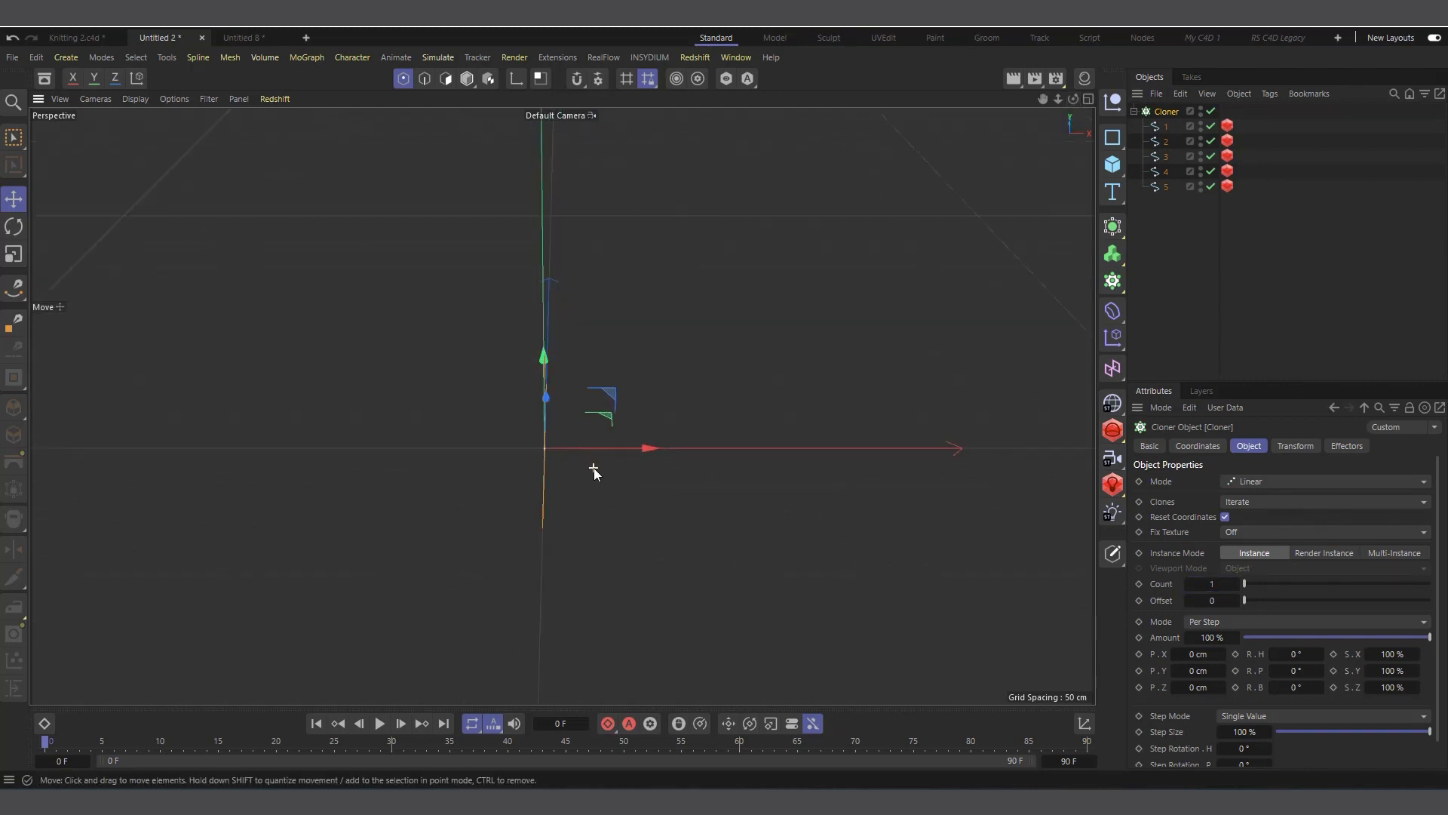
{"action": "left_click", "coordinate": [1164, 126]}
{"action": "left_click_drag", "start_coordinate": [1074, 98], "coordinate": [1050, 104]}
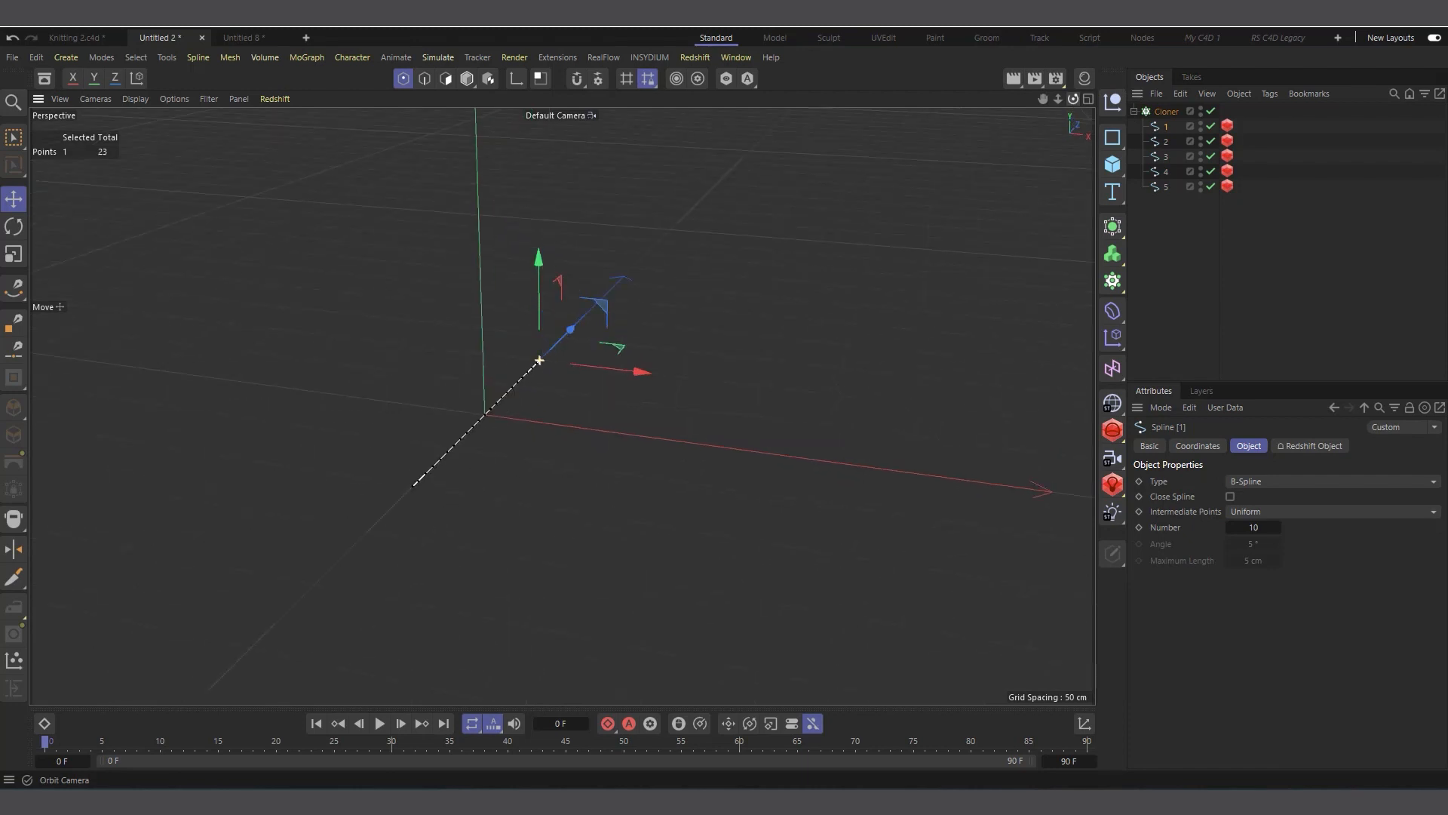
Set the Cloner's clones option to Blend and raise its count to 11 to preview the in-between shapes.
{"action": "left_click", "coordinate": [1166, 111]}
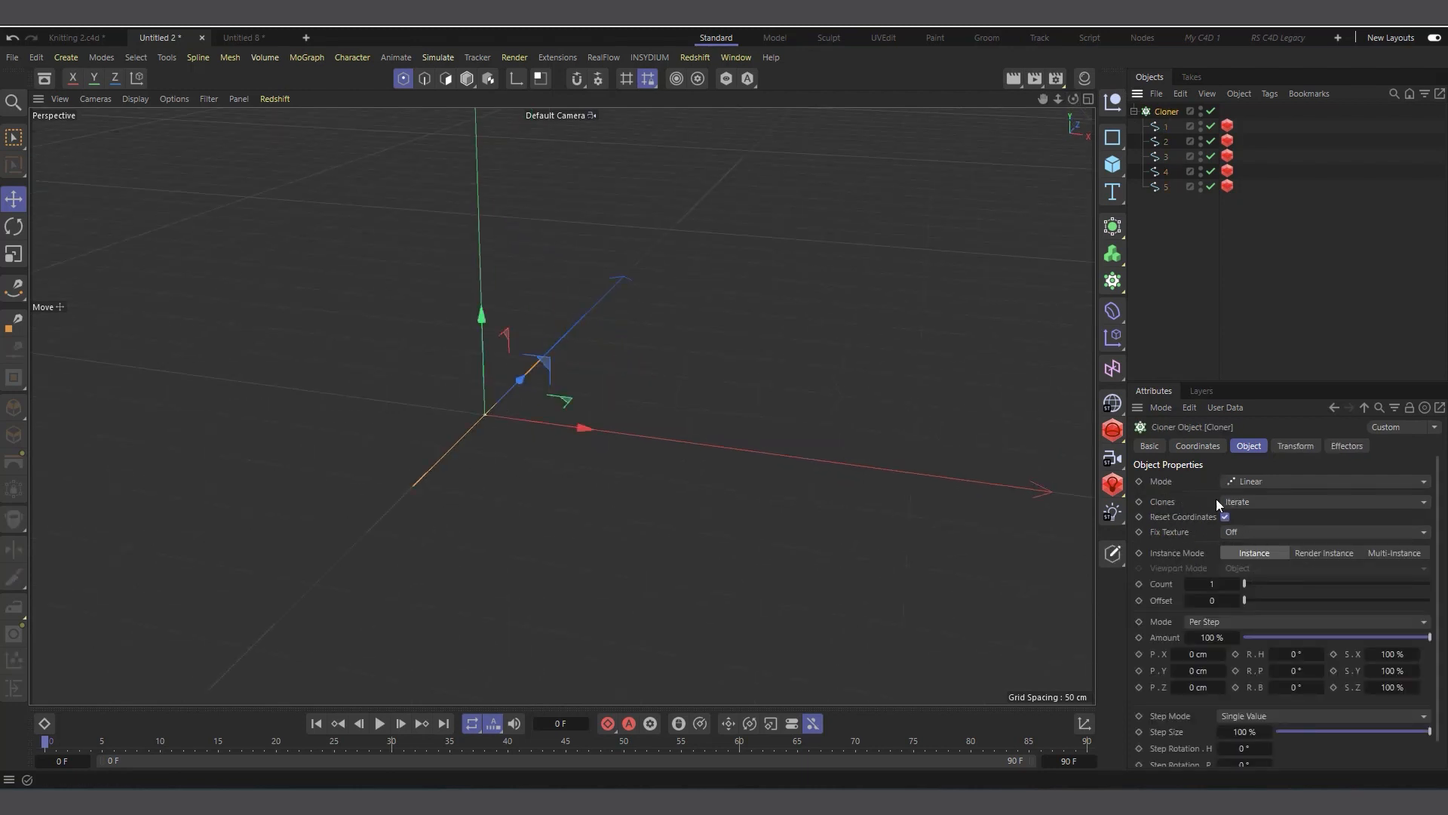
{"action": "left_click", "coordinate": [1278, 501]}
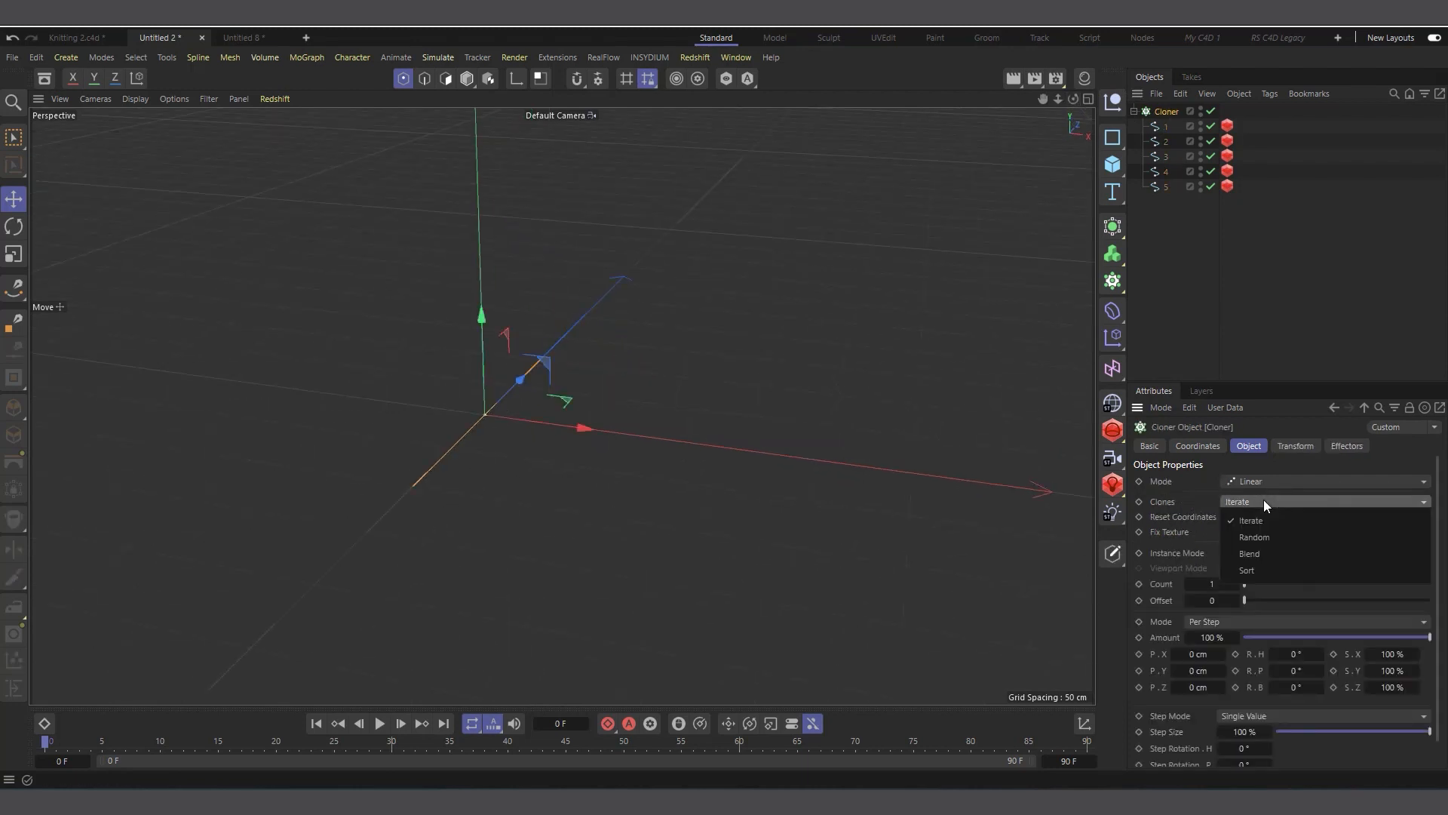
{"action": "left_click", "coordinate": [1261, 539]}
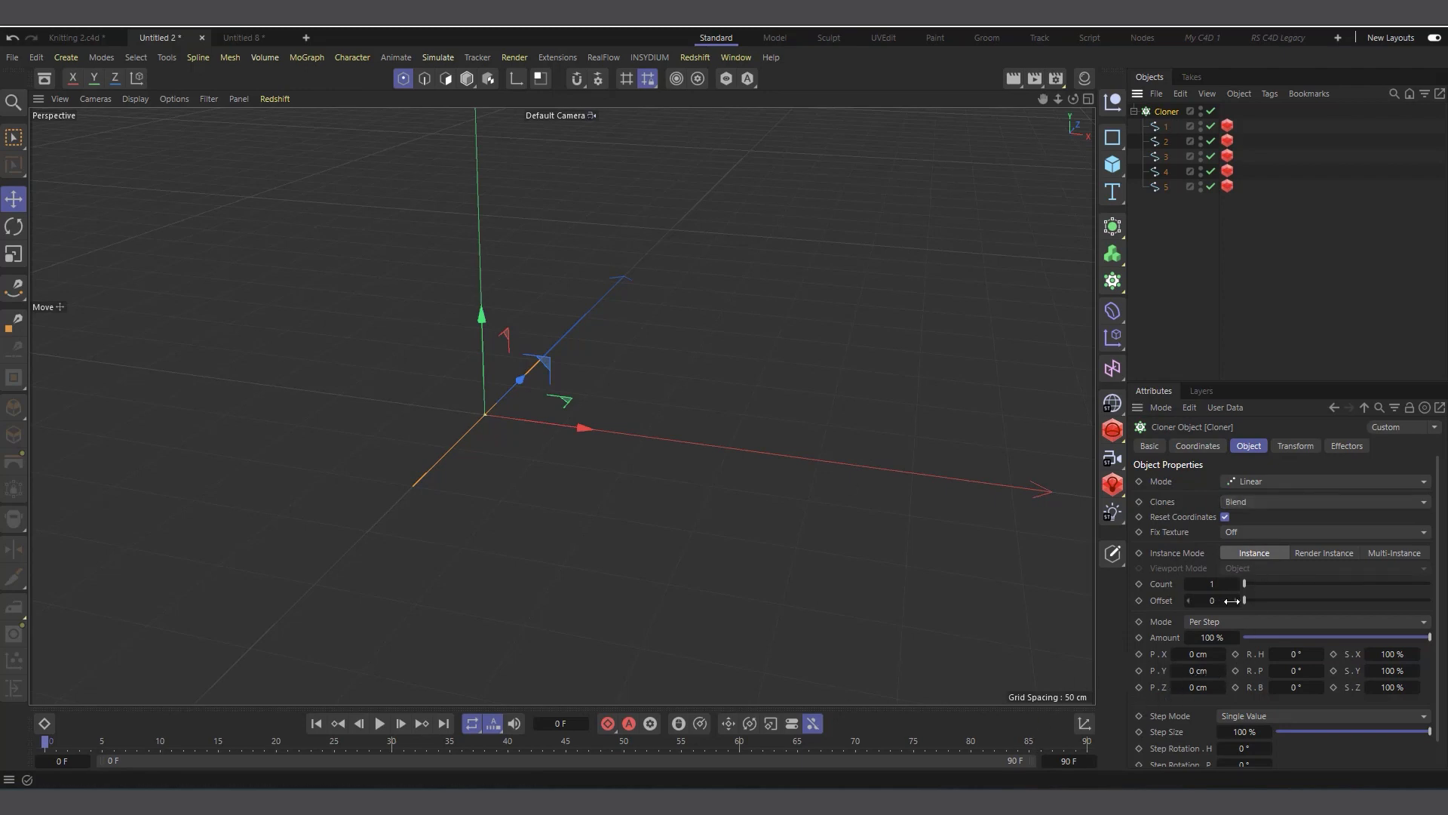
{"action": "left_click_drag", "start_coordinate": [1252, 589], "coordinate": [1265, 582]}
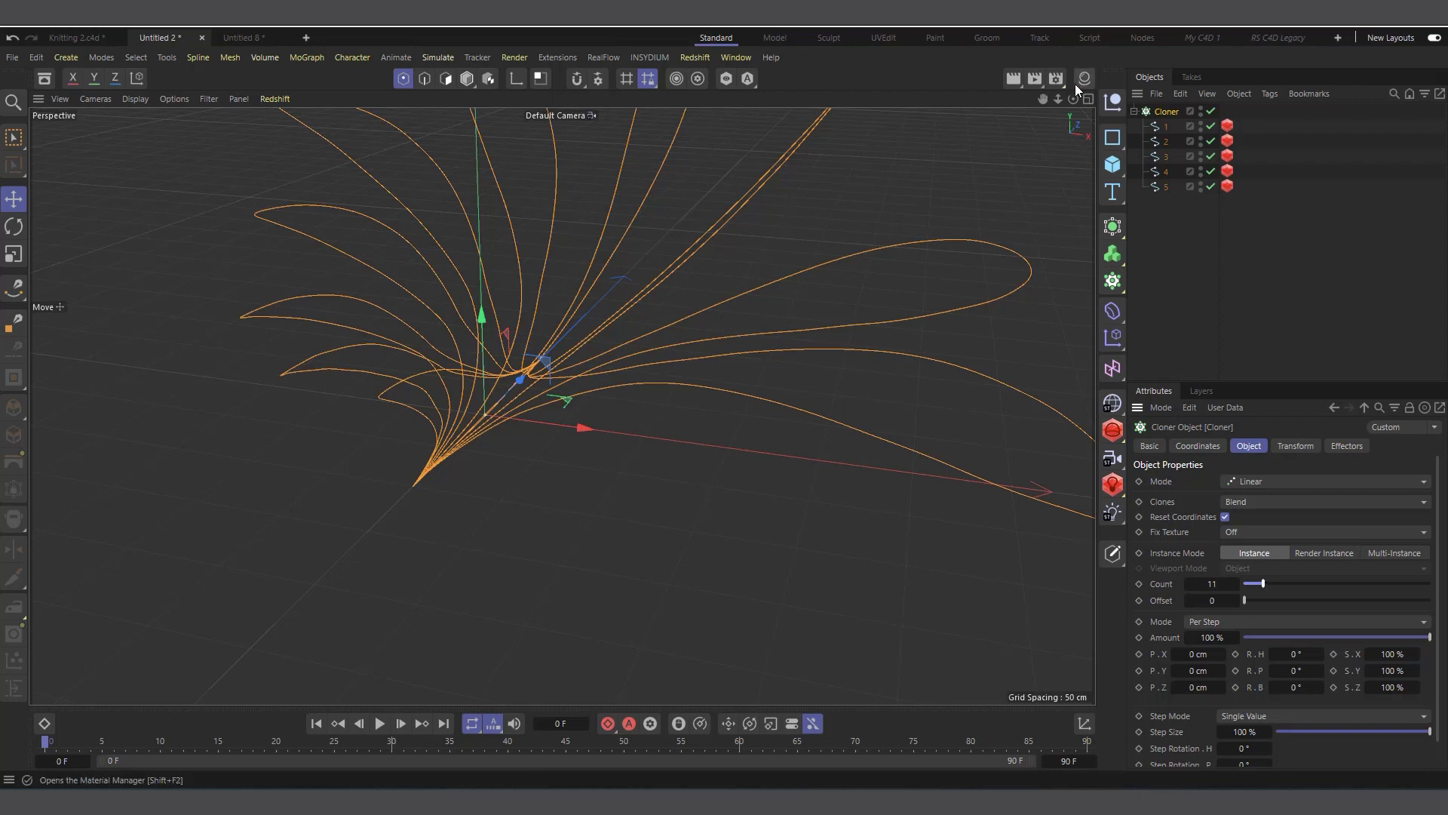
{"action": "left_click_drag", "start_coordinate": [1073, 99], "coordinate": [1103, 67]}
{"action": "left_click_drag", "start_coordinate": [397, 505], "coordinate": [395, 500], "text": "alt"}
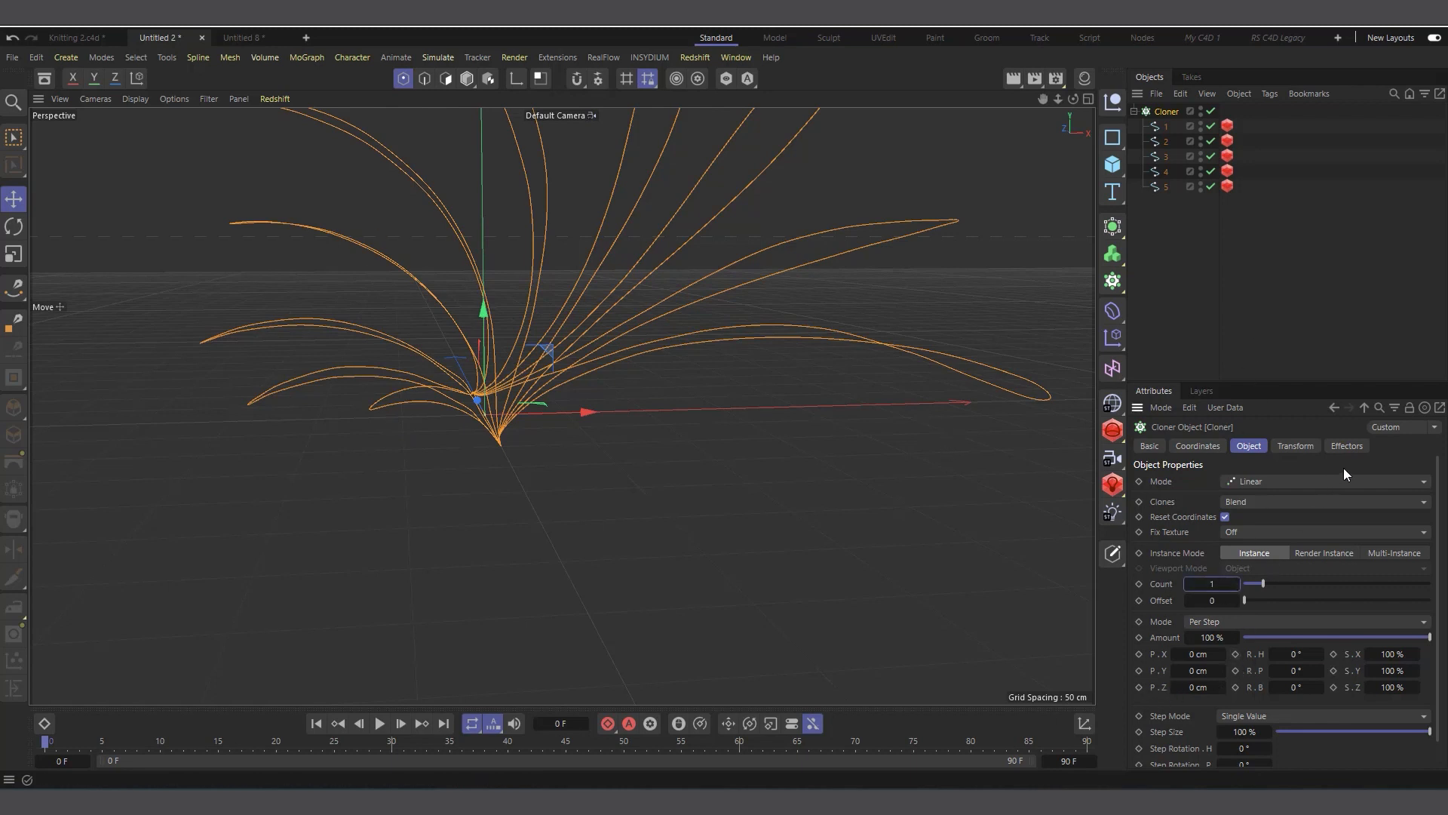
Set the Cloner's count to 1 and add a Plain effector.
{"action": "key", "text": "Return"}
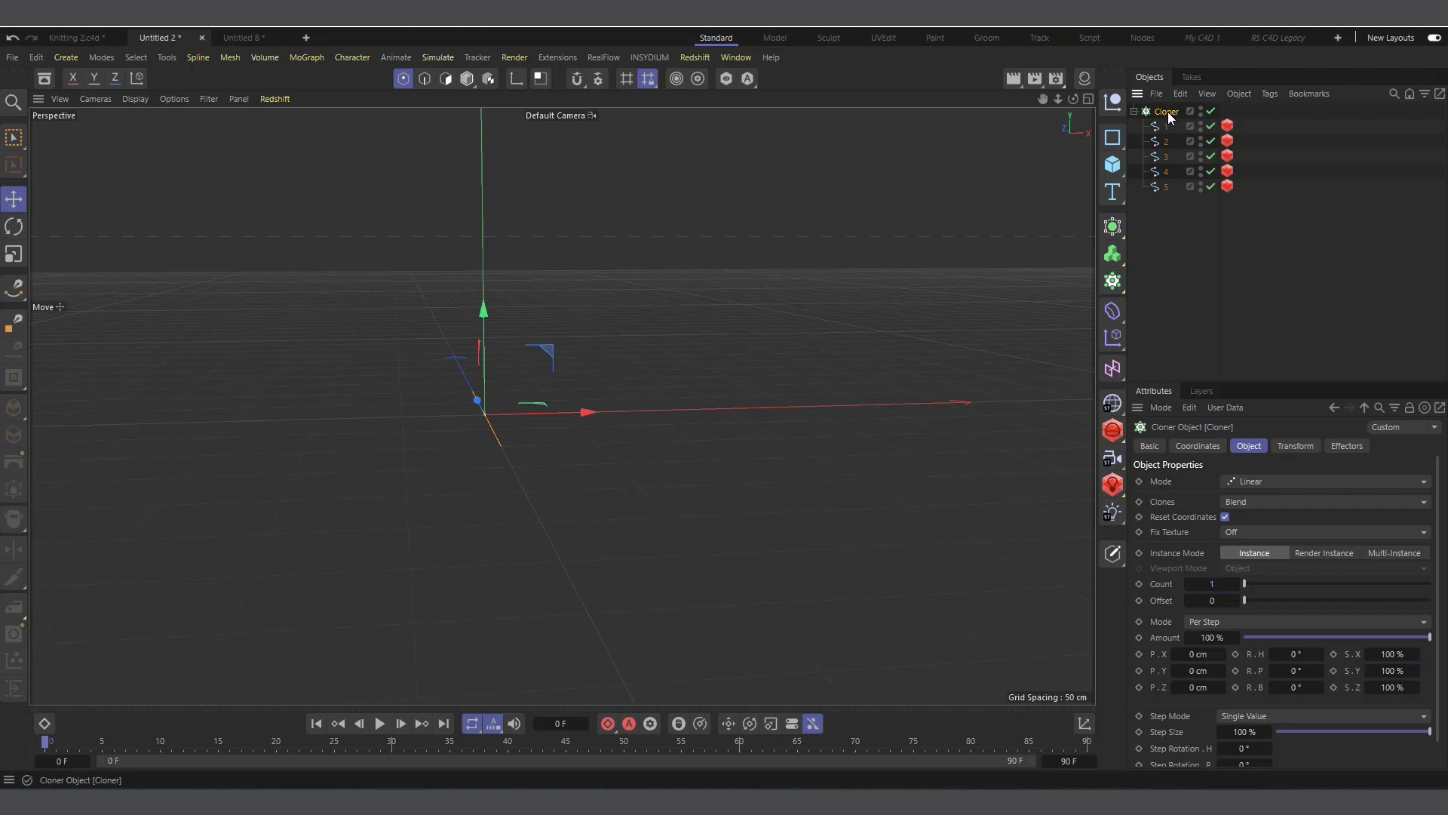
{"action": "left_click_drag", "start_coordinate": [1114, 347], "coordinate": [1153, 361]}
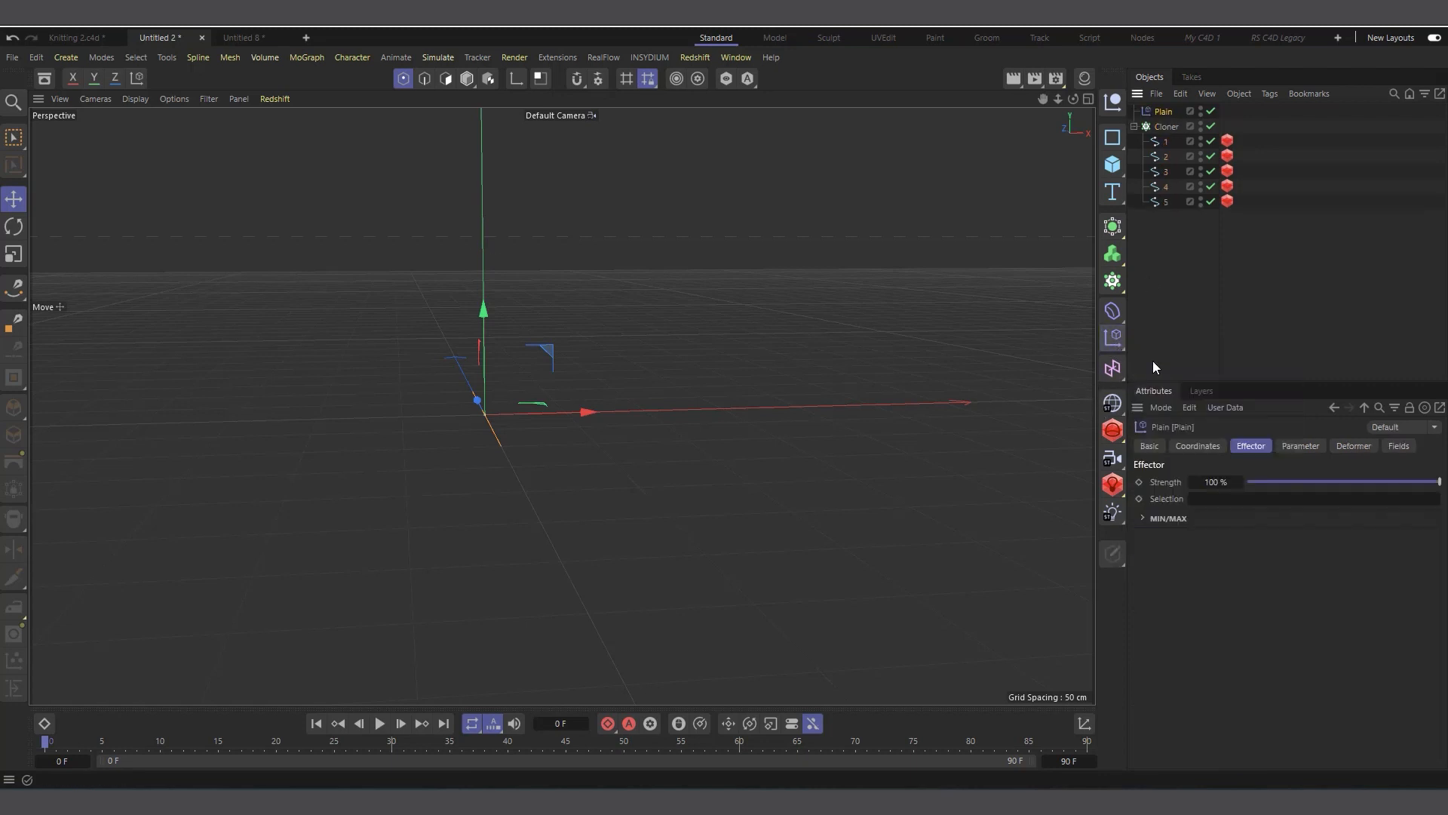
Set the Plain effector's Modify Clone parameter to 100% so the clone takes the last blend shape.
{"action": "left_click", "coordinate": [1135, 127]}
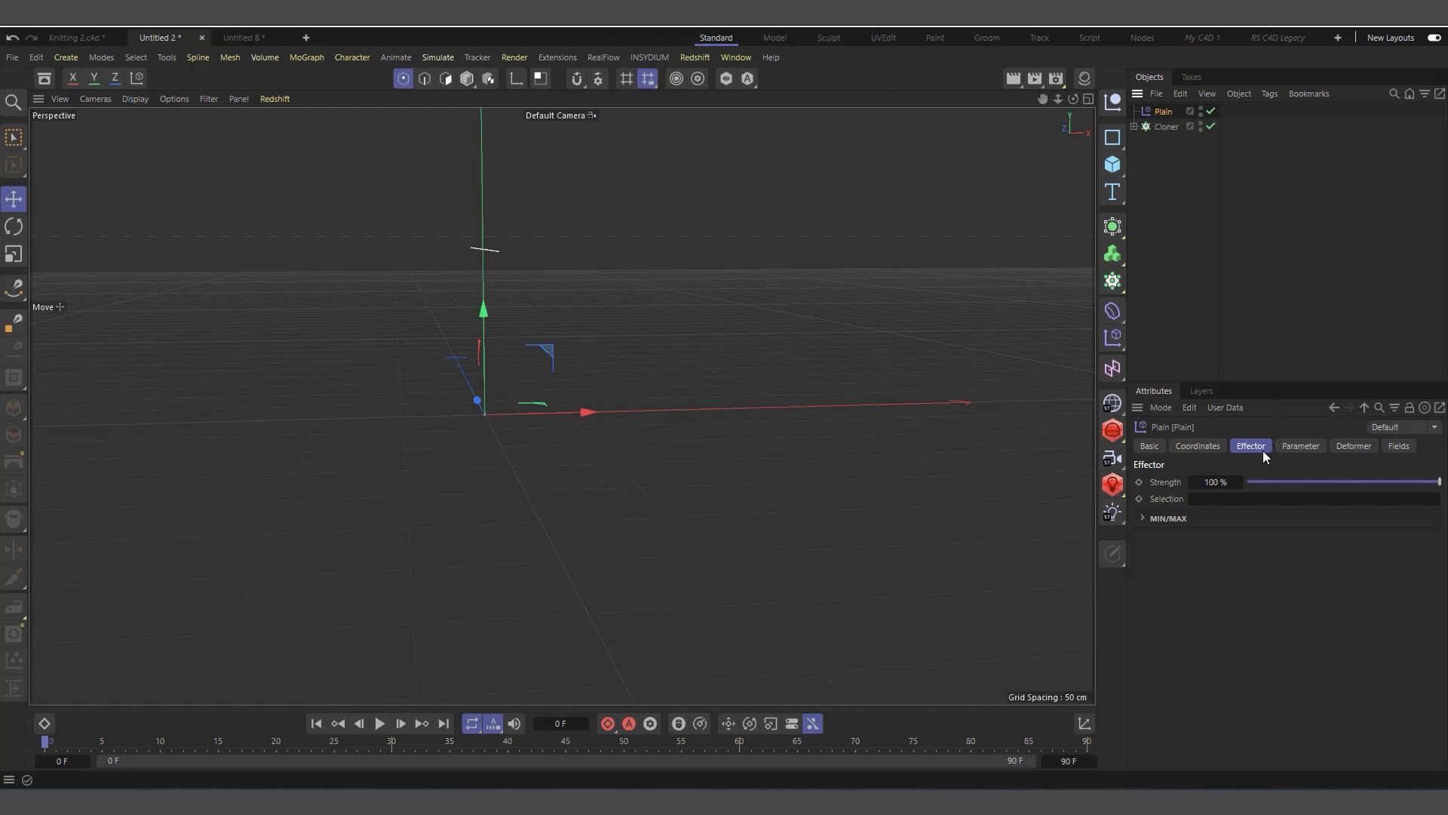
{"action": "left_click", "coordinate": [1302, 446]}
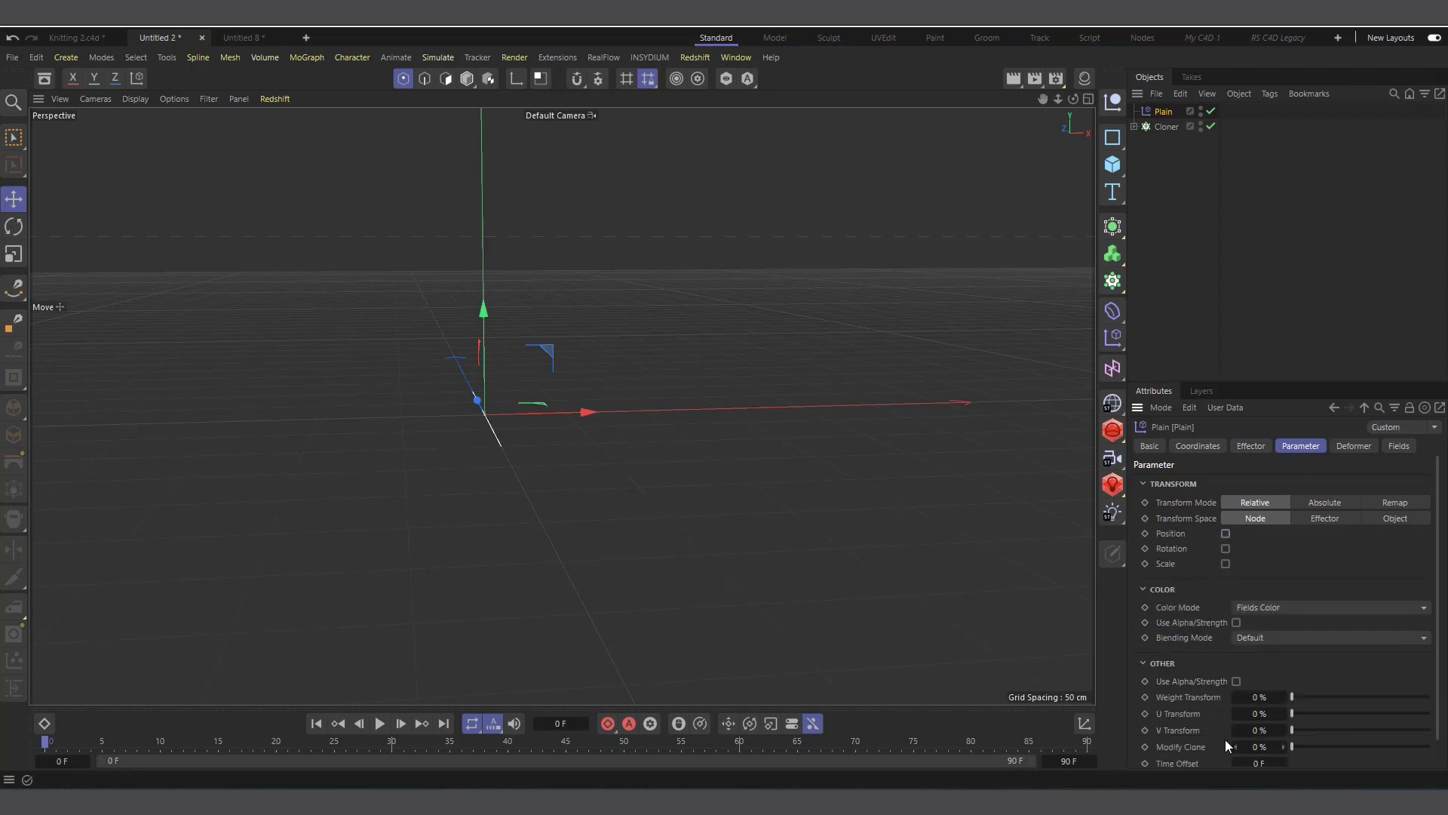
{"action": "scroll", "coordinate": [1181, 718], "scroll_direction": "down", "scroll_amount": 1}
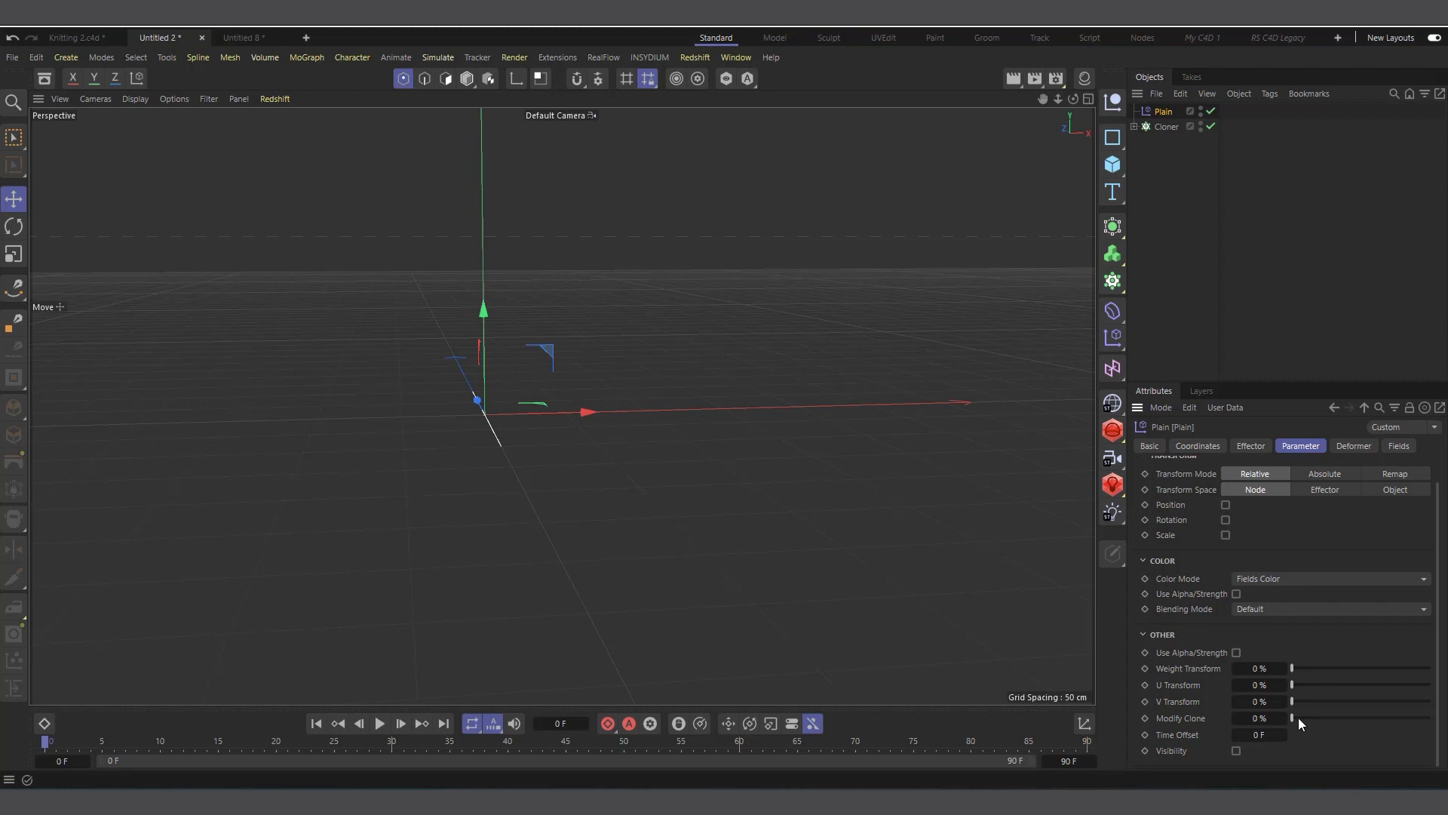
{"action": "left_click_drag", "start_coordinate": [1073, 99], "coordinate": [1045, 107]}
{"action": "mouse_move", "coordinate": [1292, 717]}
{"action": "left_mouse_down"}
{"action": "mouse_move", "coordinate": [1437, 715]}
{"action": "mouse_move", "coordinate": [1258, 735]}
{"action": "mouse_move", "coordinate": [1432, 717]}
{"action": "left_mouse_up"}
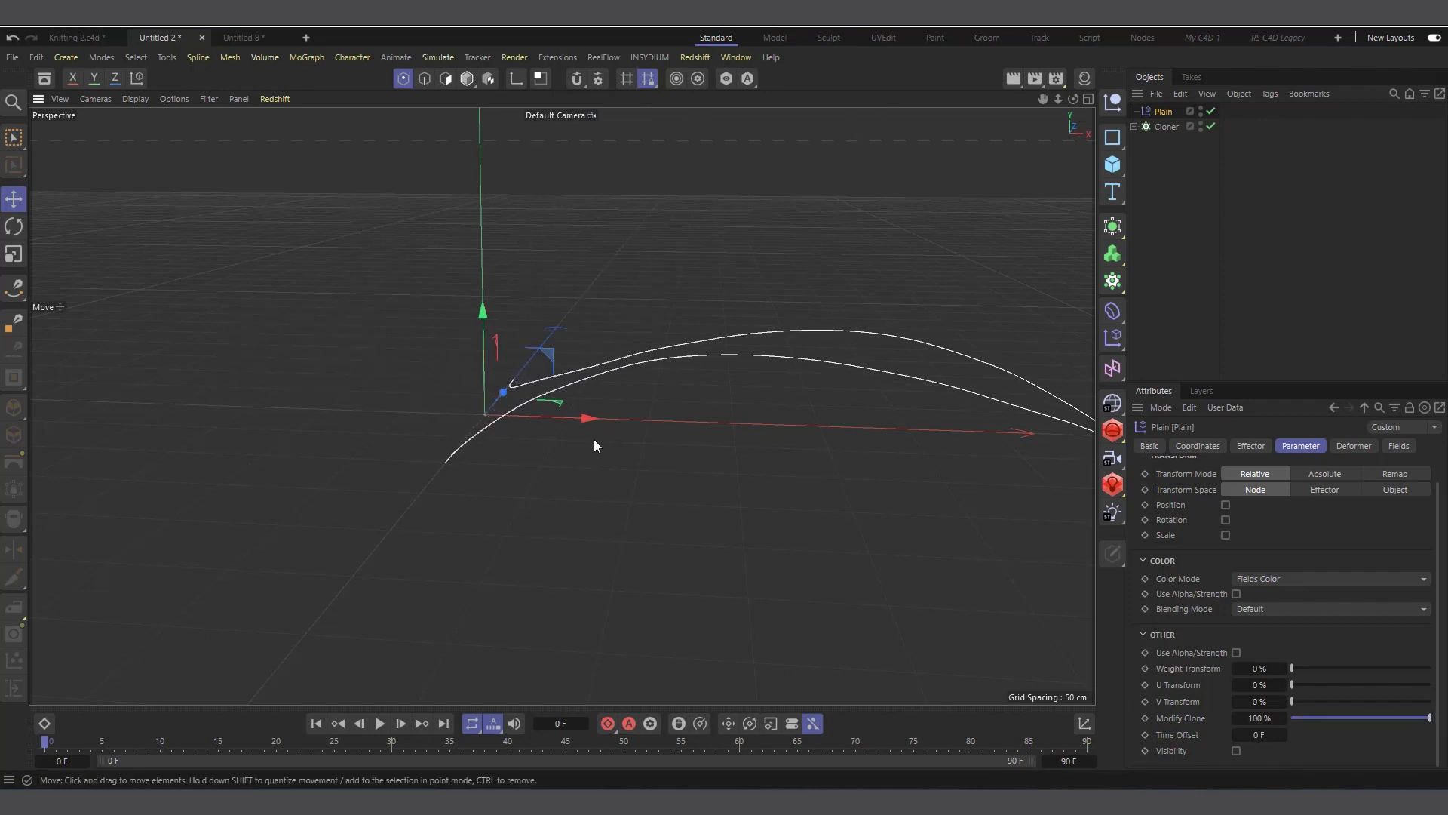
{"action": "scroll", "coordinate": [595, 439], "scroll_direction": "down", "scroll_amount": 3}
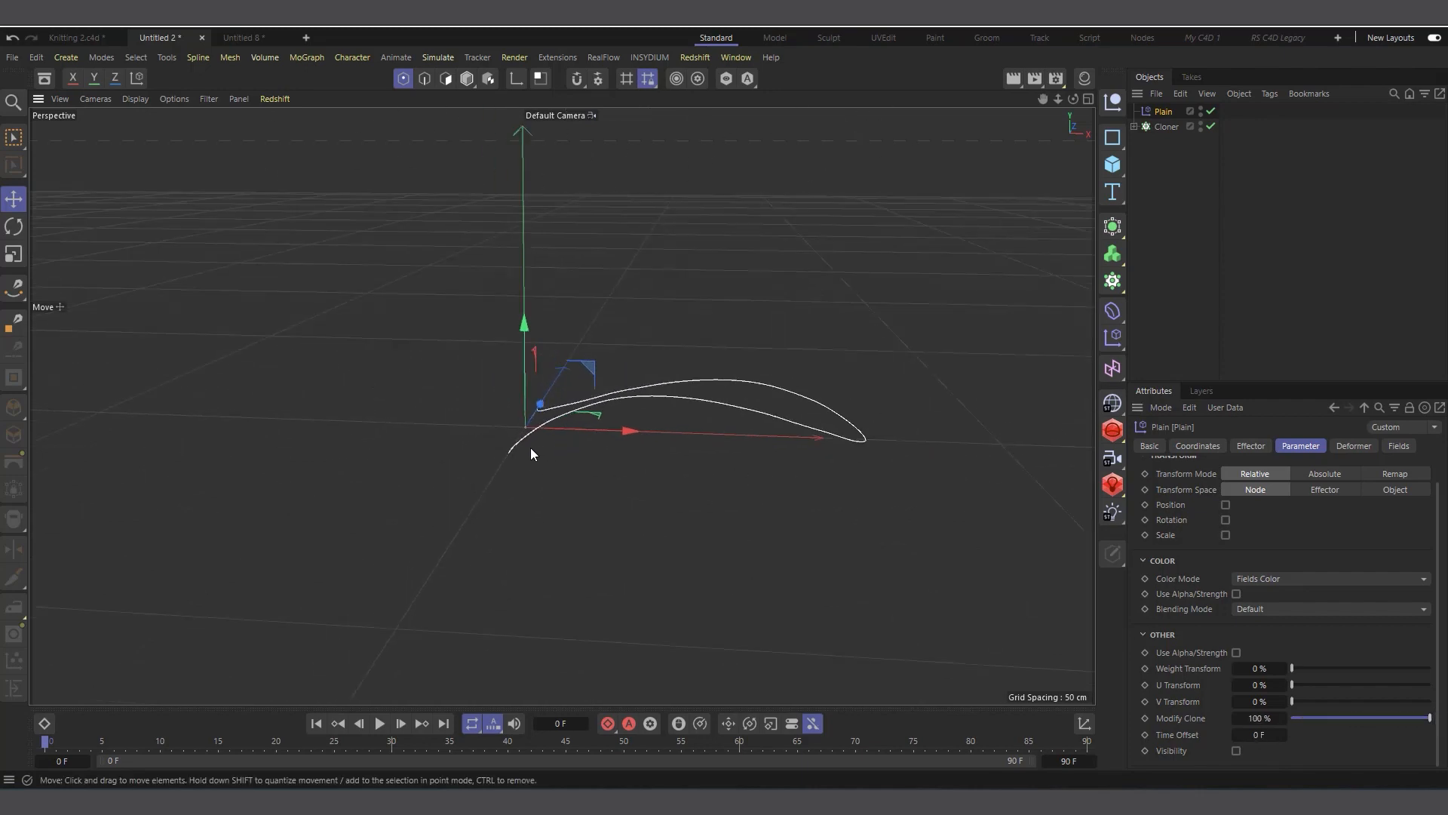
Raise the Cloner's count to 20.
{"action": "left_click", "coordinate": [1161, 127]}
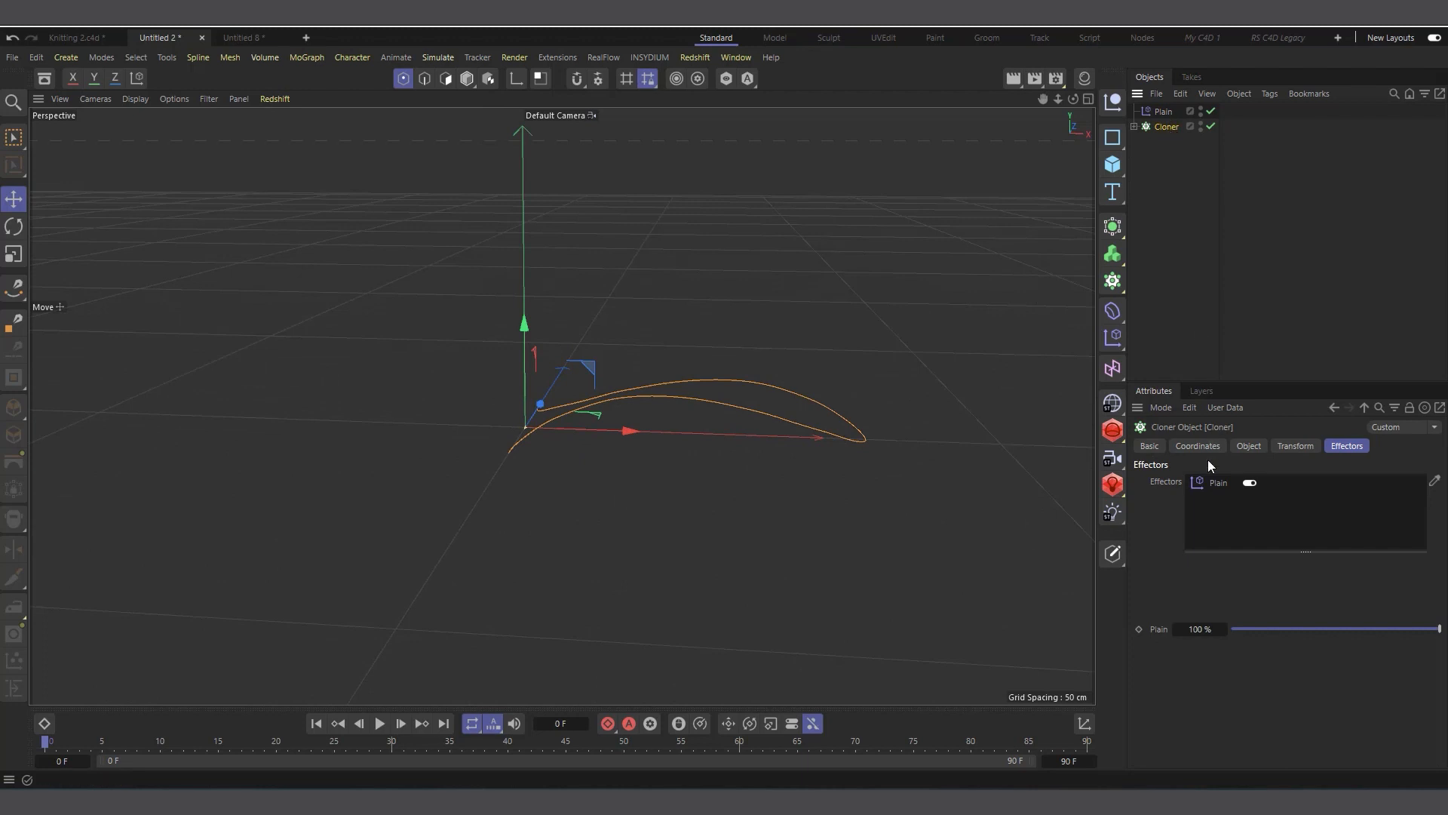
{"action": "left_click", "coordinate": [1249, 447]}
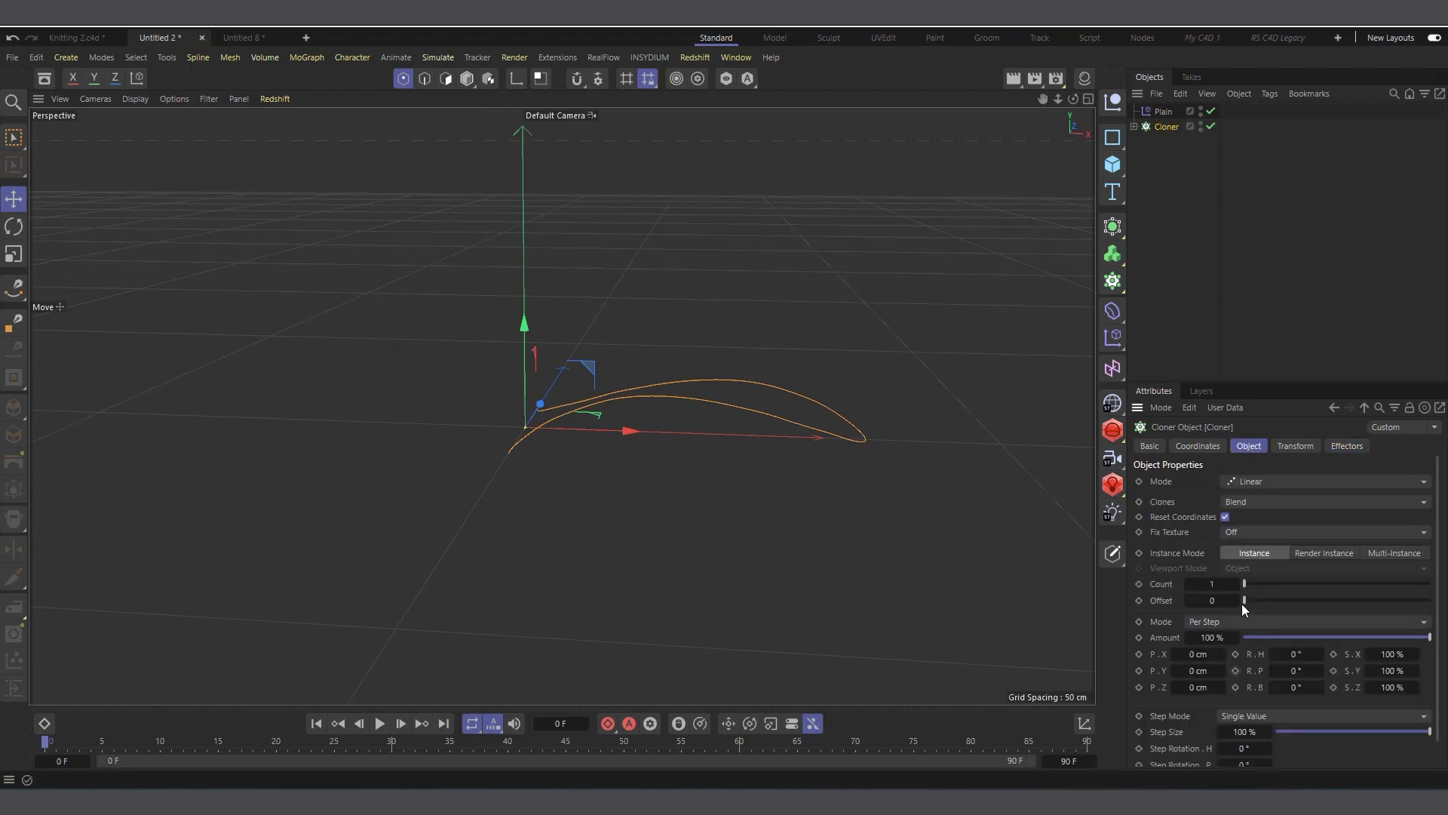
{"action": "double_click", "coordinate": [1213, 586]}
{"action": "type", "text": "15"}
{"action": "key", "text": "Return"}
{"action": "type", "text": "20"}
{"action": "key", "text": "Return"}
{"action": "scroll", "coordinate": [694, 464], "scroll_direction": "down", "scroll_amount": 3}
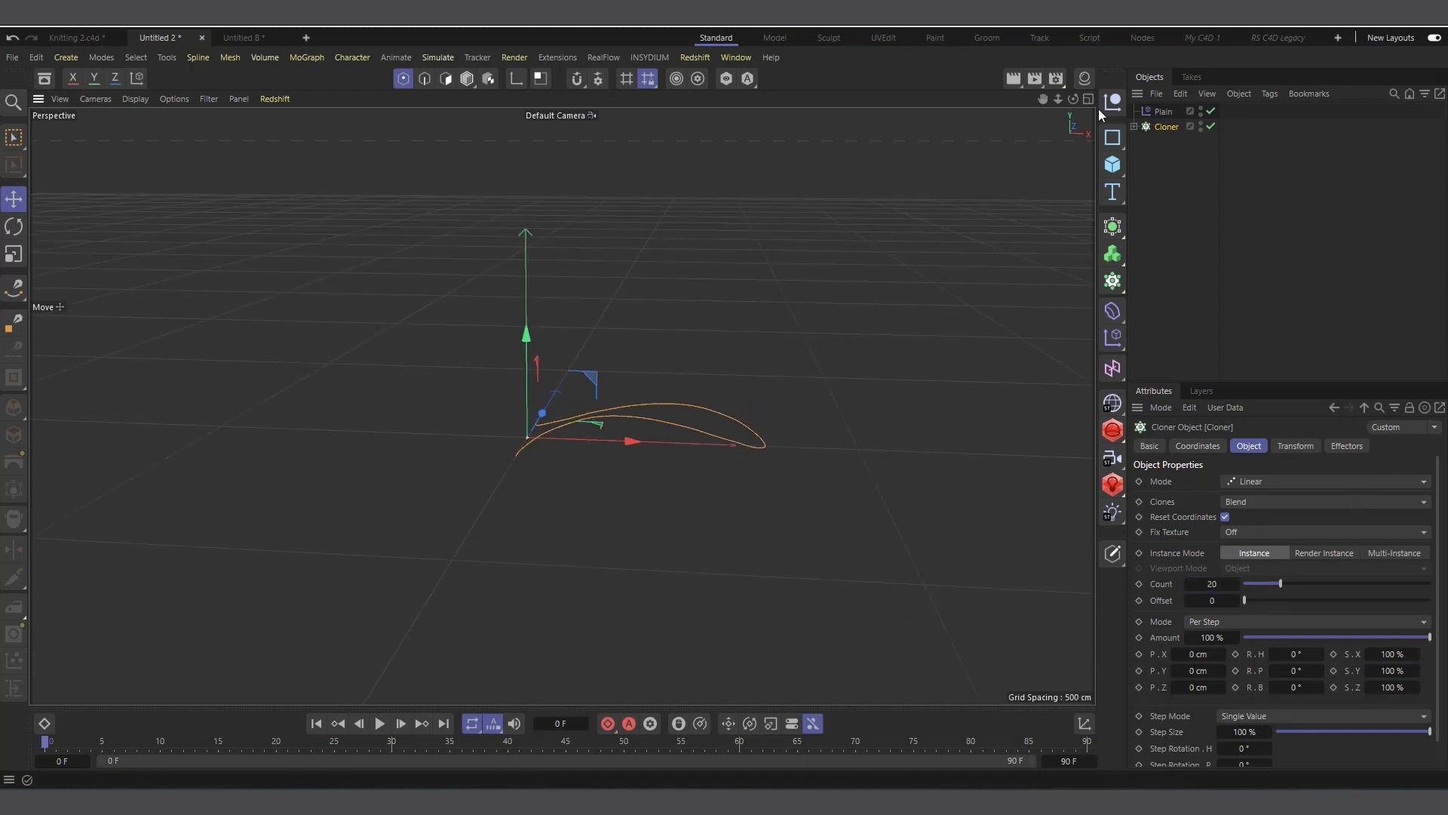
Spread the clones along Z with a per-step Z position of about 196 cm, checking the joins in the Top view.
{"action": "left_click_drag", "start_coordinate": [1074, 100], "coordinate": [980, 149]}
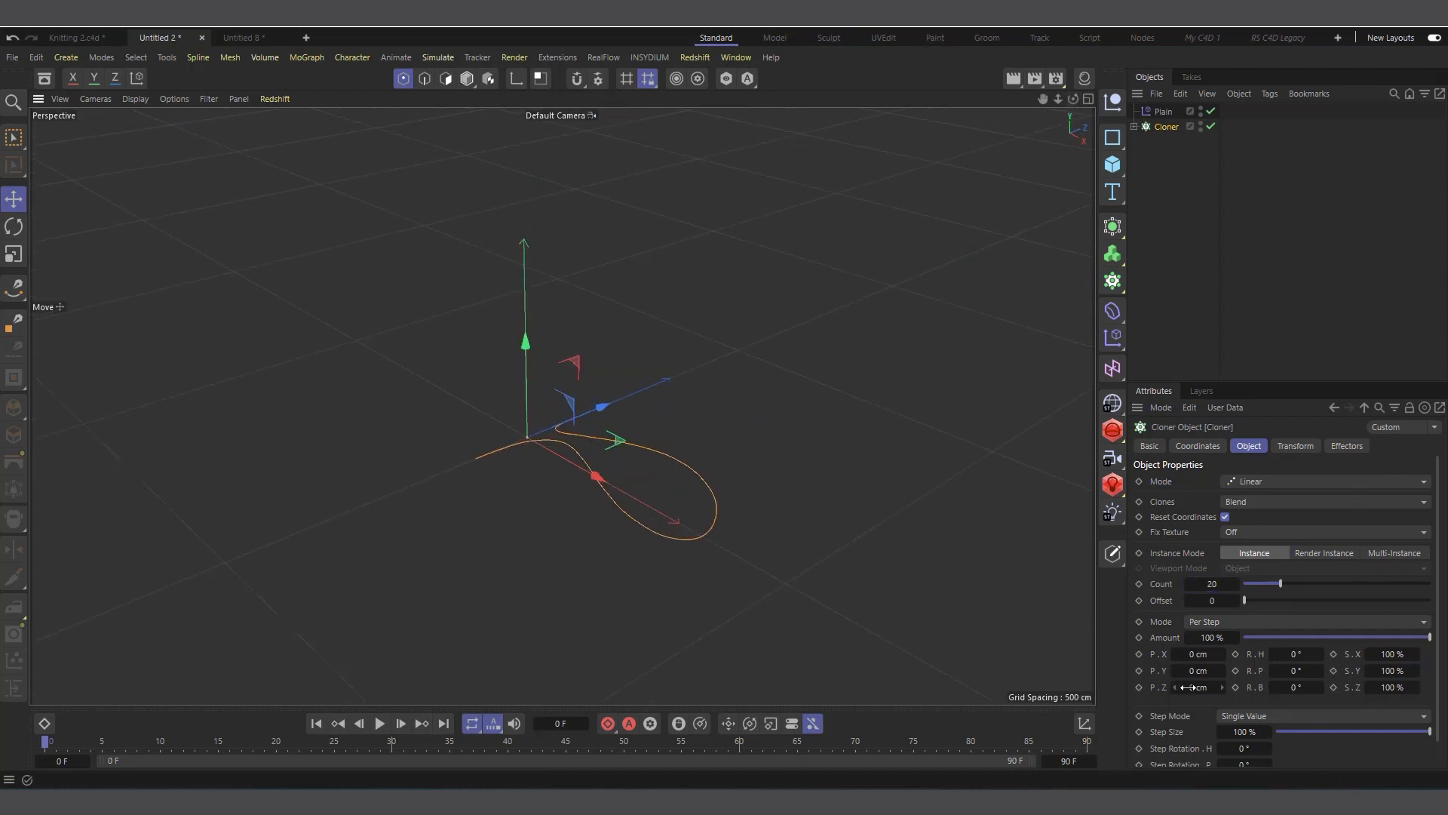
{"action": "left_click_drag", "start_coordinate": [1188, 687], "coordinate": [1275, 688]}
{"action": "left_click", "coordinate": [1089, 99]}
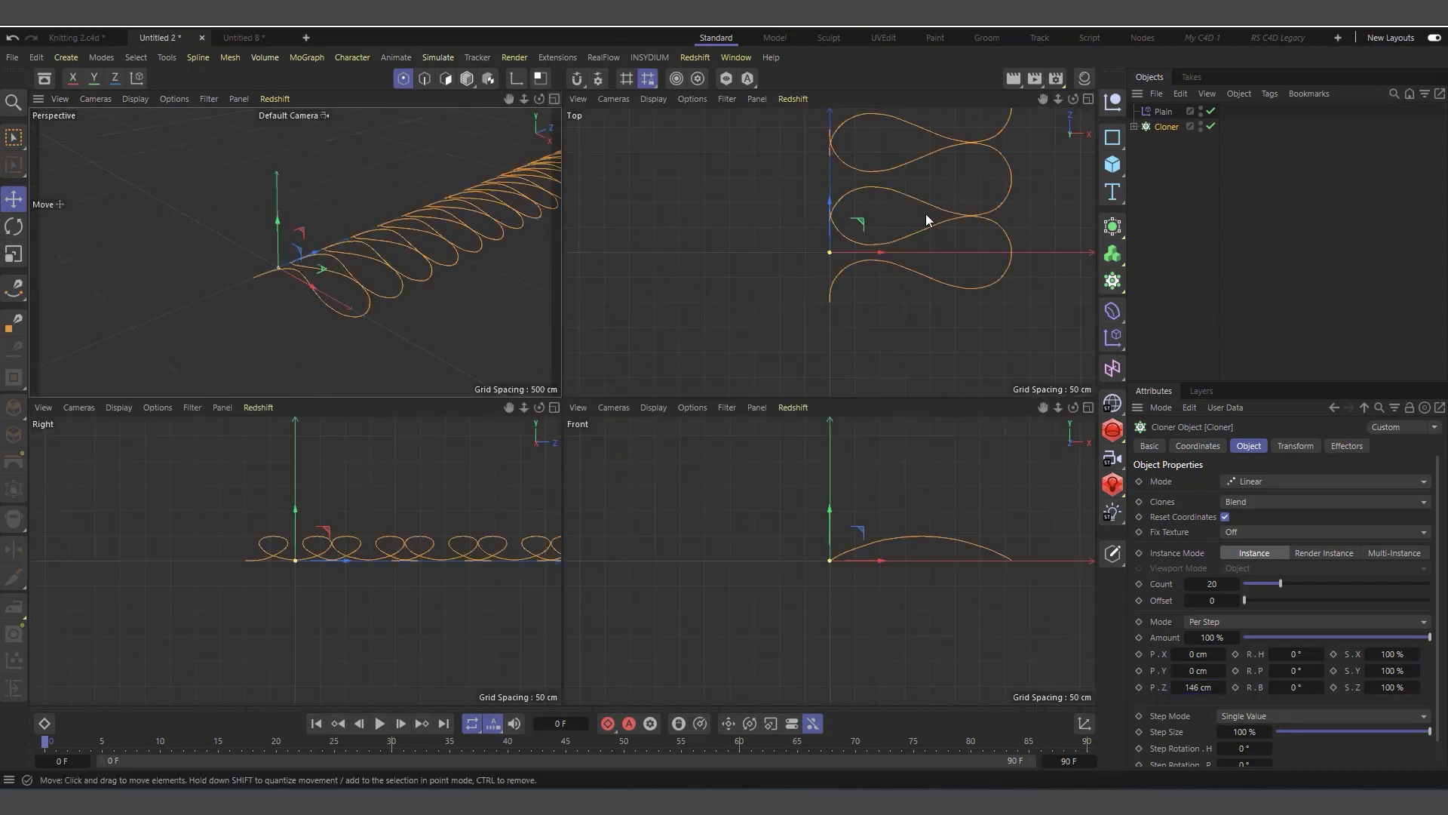
{"action": "scroll", "coordinate": [927, 220], "scroll_direction": "up", "scroll_amount": 2}
{"action": "left_click_drag", "start_coordinate": [1194, 687], "coordinate": [1219, 688]}
{"action": "scroll", "coordinate": [802, 181], "scroll_direction": "up", "scroll_amount": 5}
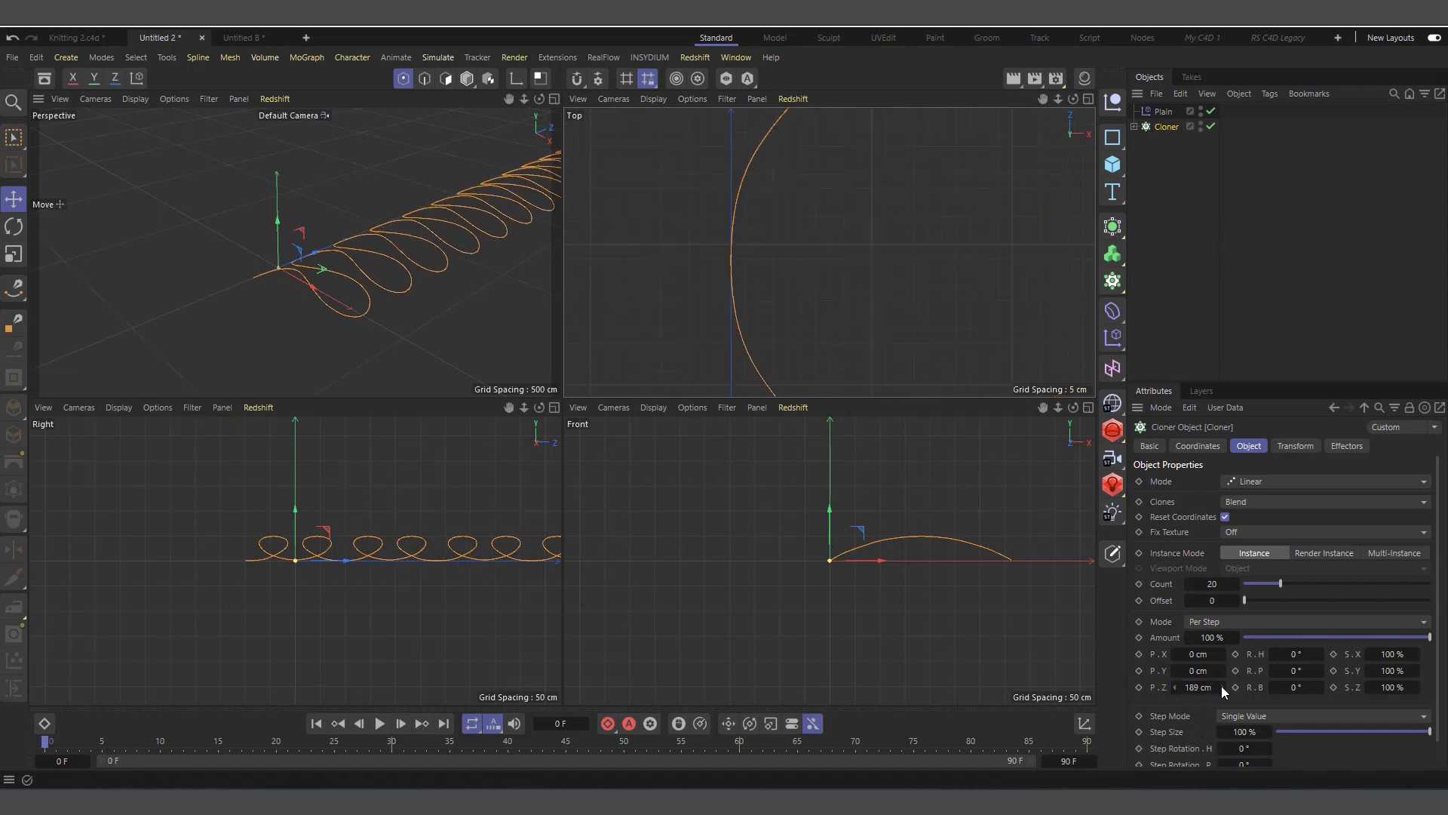
{"action": "left_click_drag", "start_coordinate": [1223, 688], "coordinate": [1226, 687]}
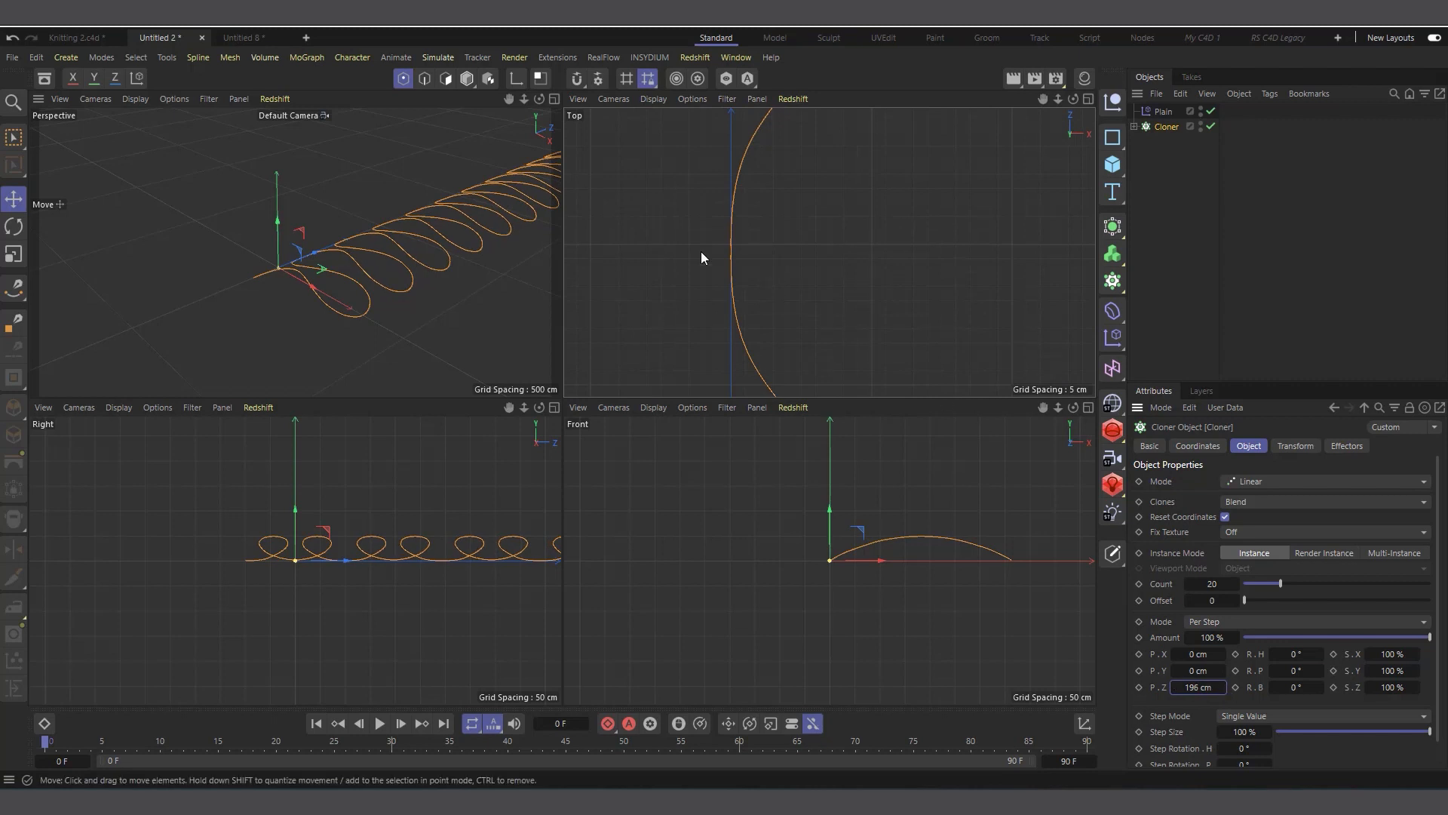
Fine-tune the Cloner's Z position step to 198 cm so the ends of neighbouring loops meet.
{"action": "scroll", "coordinate": [822, 326], "scroll_direction": "up", "scroll_amount": 5}
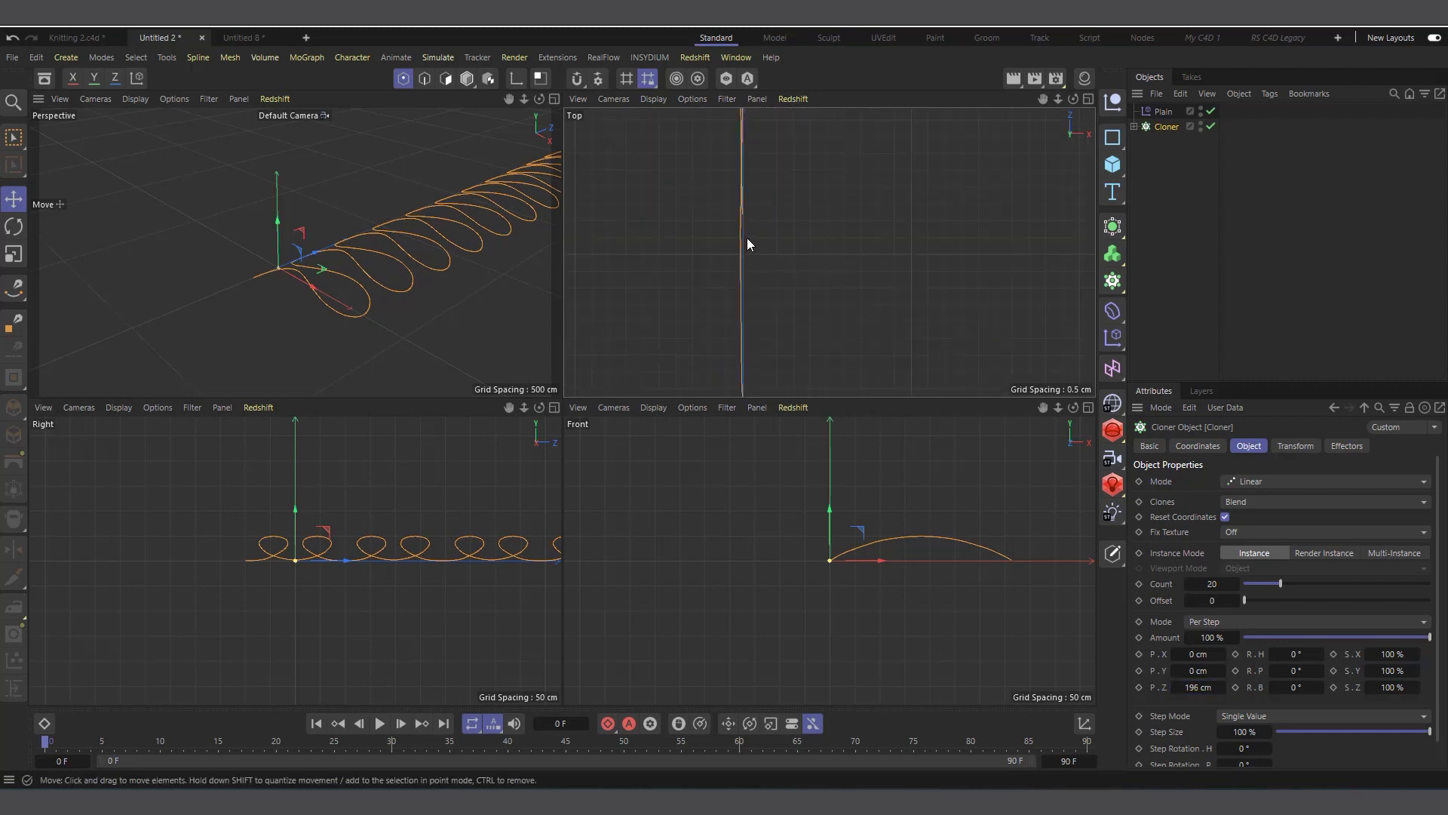
{"action": "scroll", "coordinate": [746, 237], "scroll_direction": "up", "scroll_amount": 3}
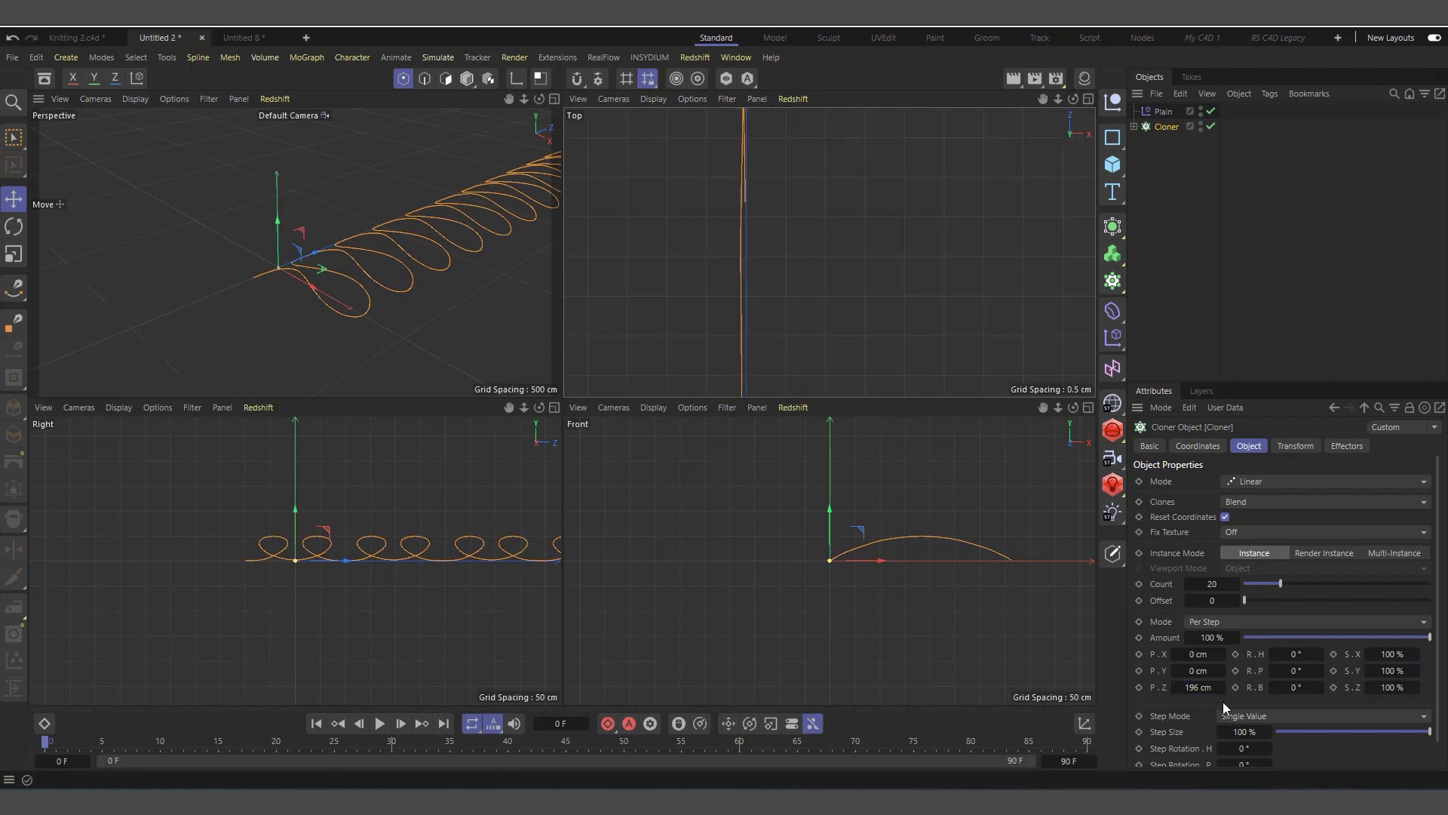
{"action": "left_click_drag", "start_coordinate": [1222, 685], "coordinate": [1224, 685]}
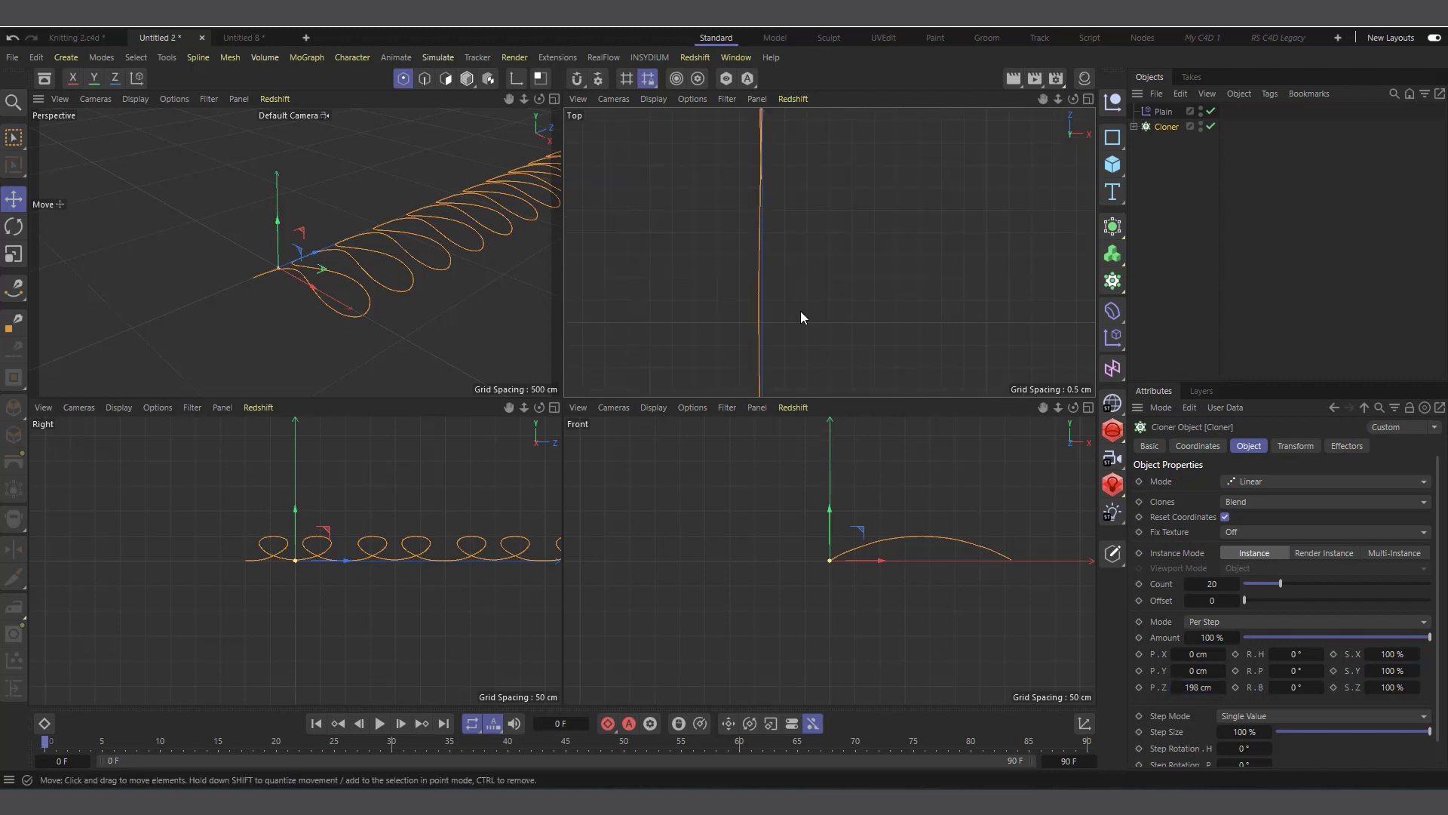
{"action": "scroll", "coordinate": [798, 181], "scroll_direction": "up", "scroll_amount": 2}
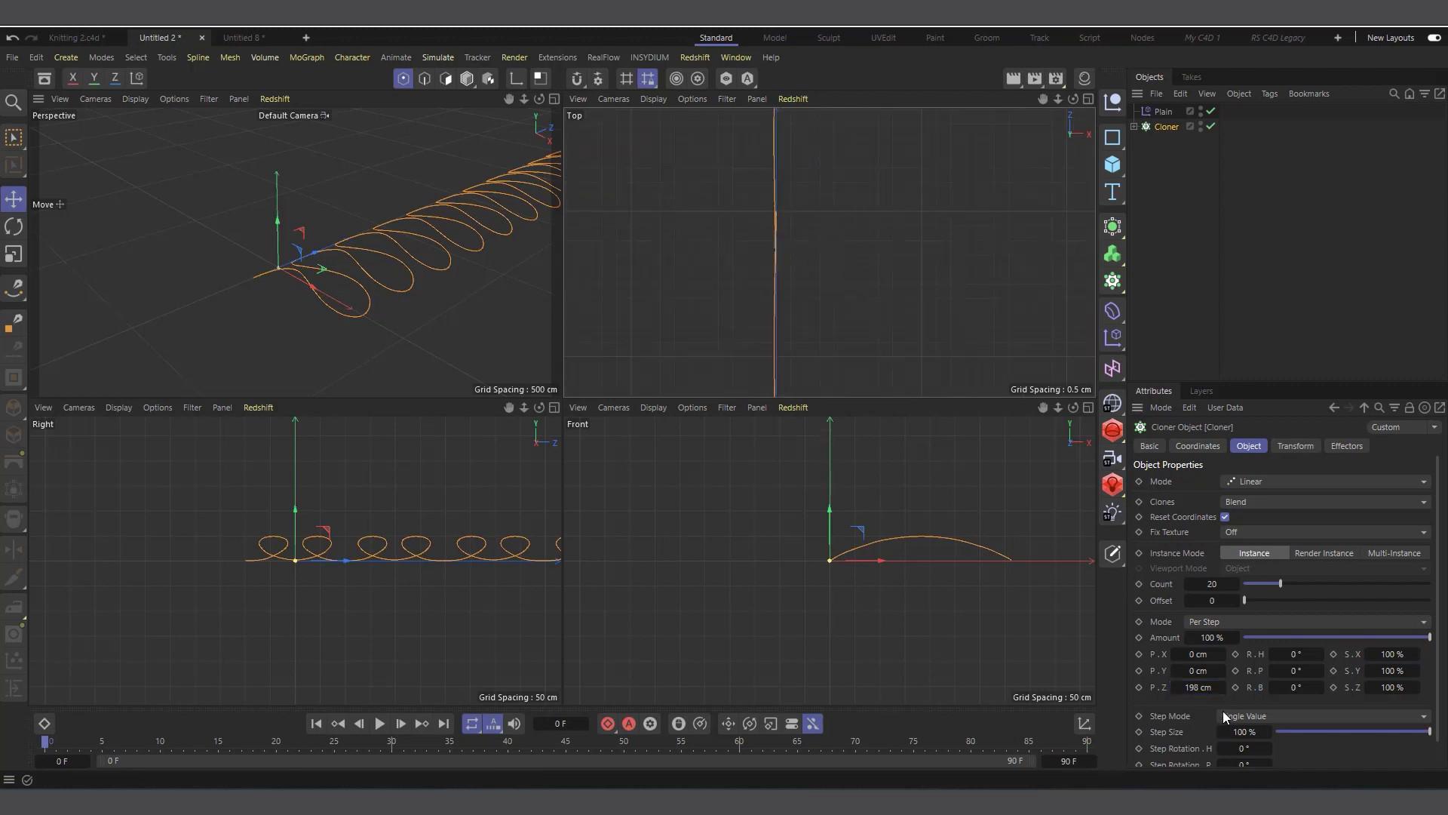
{"action": "left_click", "coordinate": [1224, 688]}
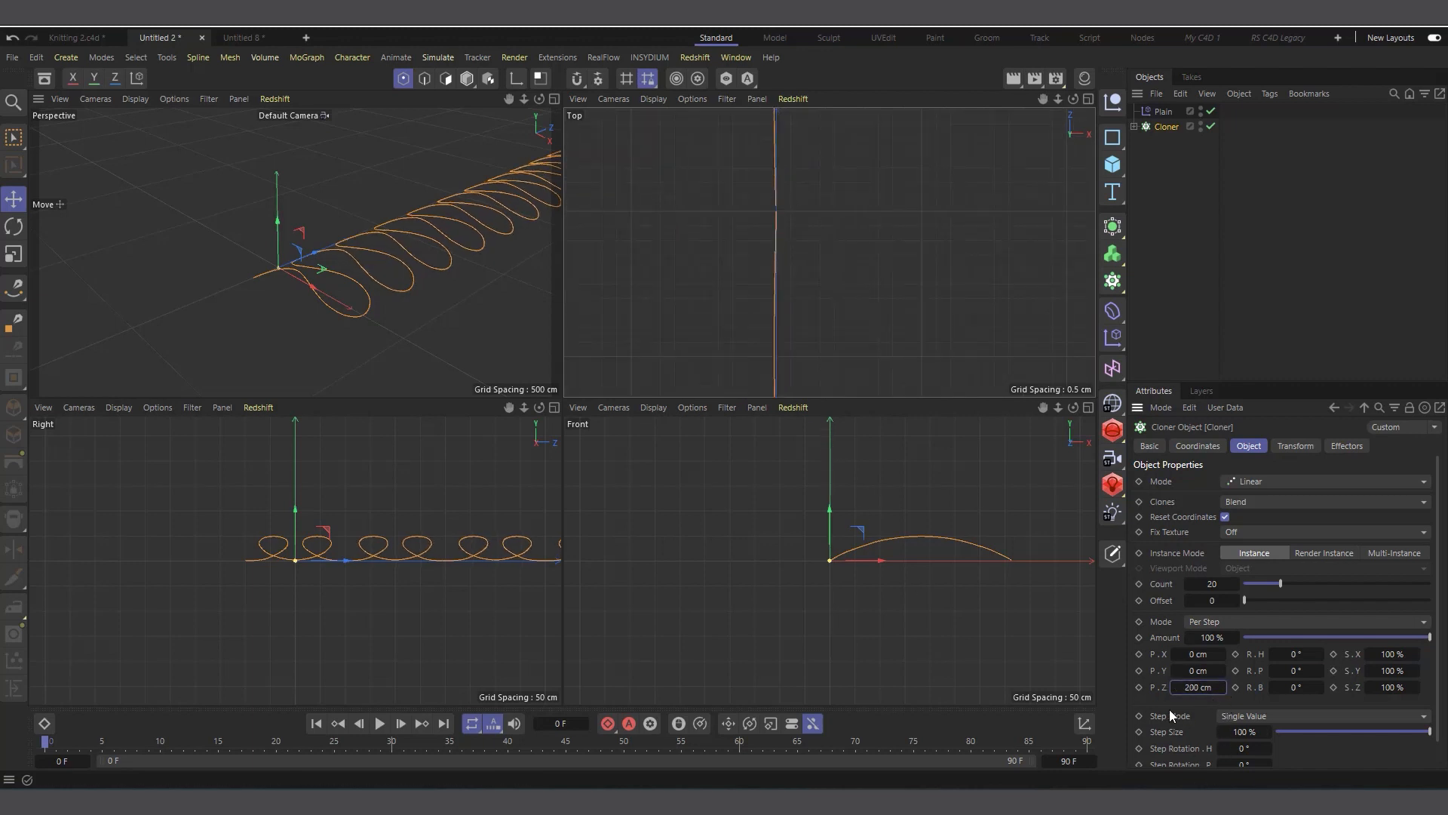
{"action": "left_click", "coordinate": [1175, 687]}
{"action": "scroll", "coordinate": [709, 376], "scroll_direction": "down", "scroll_amount": 2}
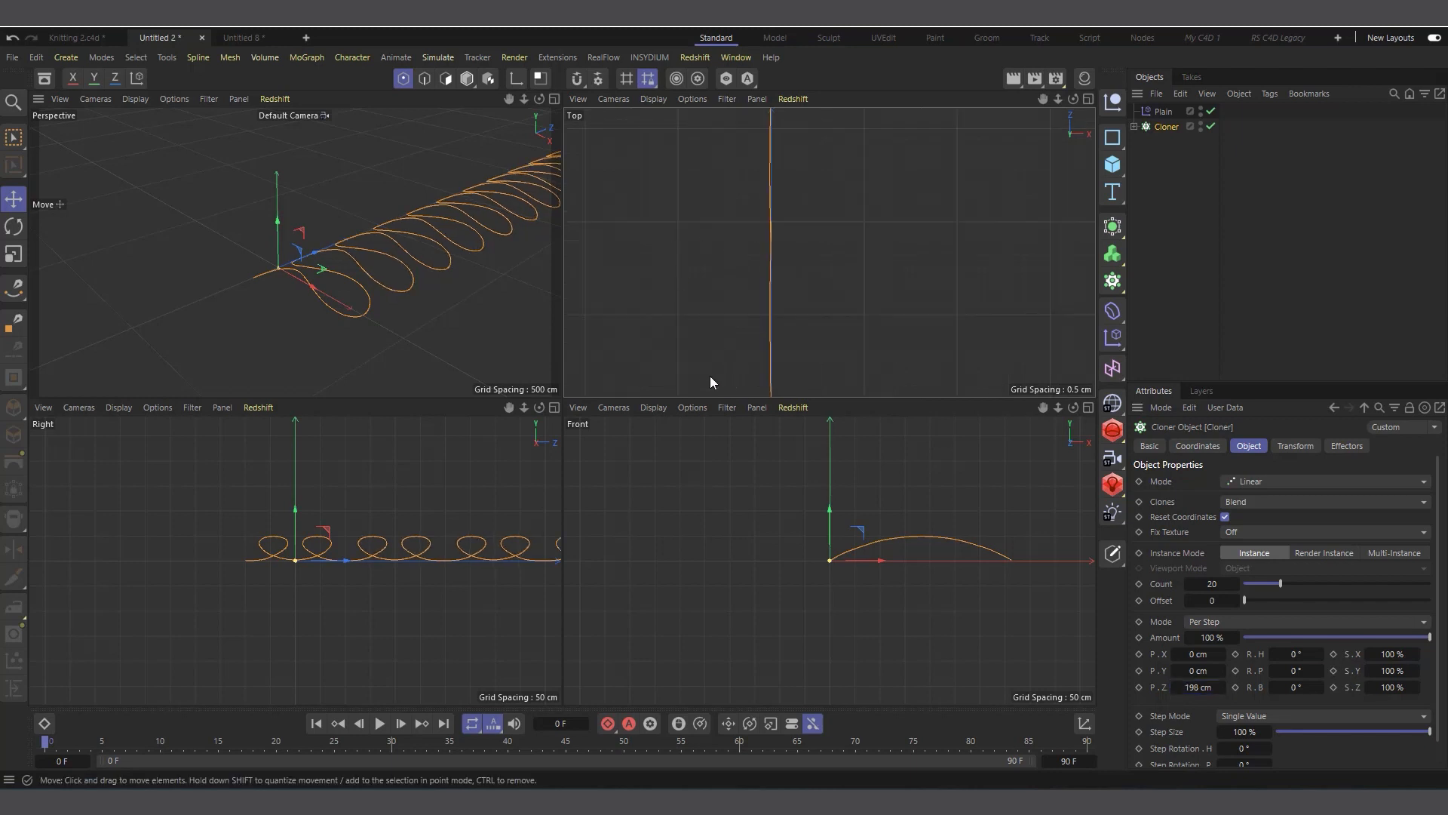
{"action": "scroll", "coordinate": [845, 282], "scroll_direction": "down", "scroll_amount": 5}
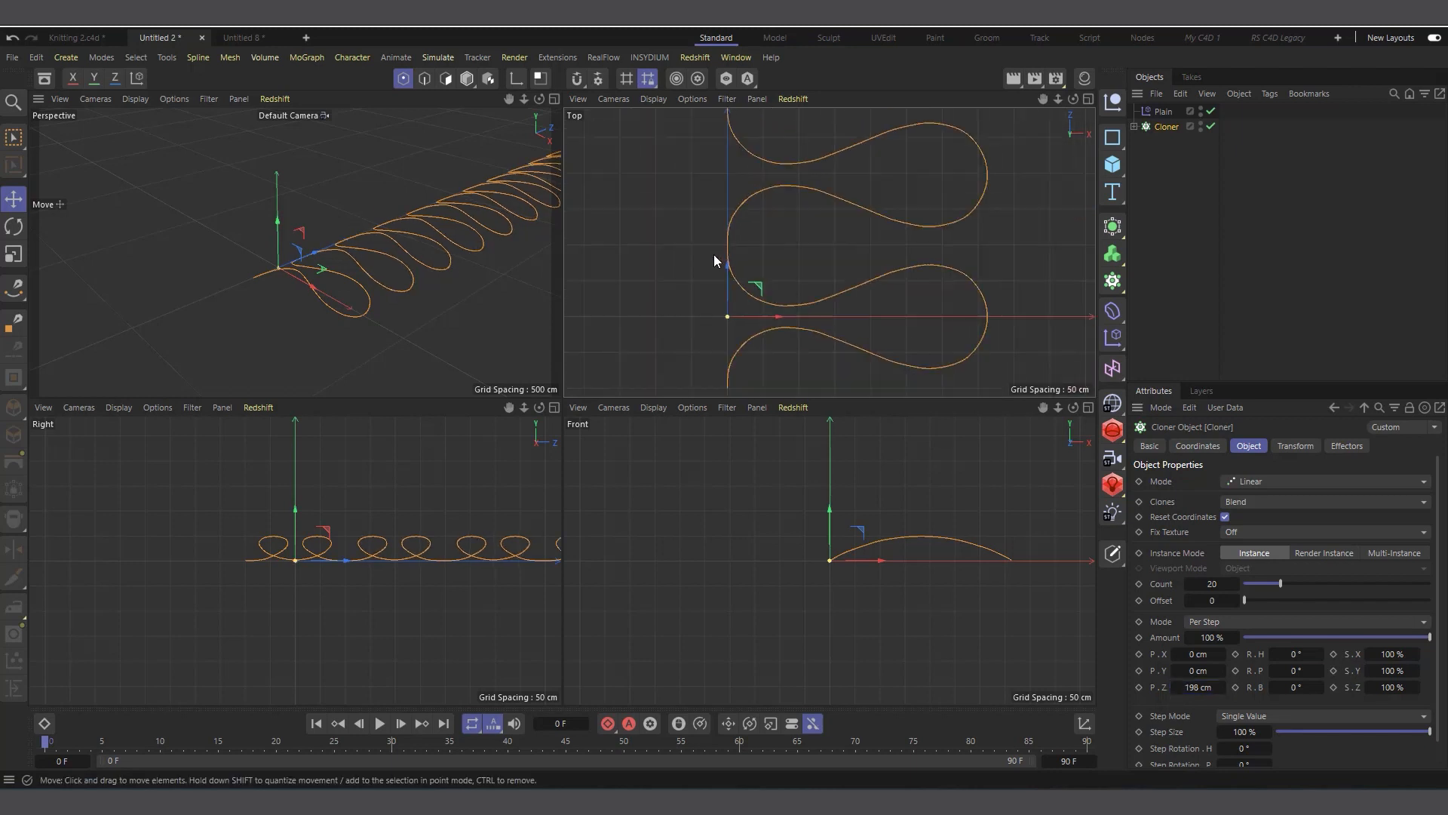
{"action": "scroll", "coordinate": [785, 279], "scroll_direction": "down", "scroll_amount": 5}
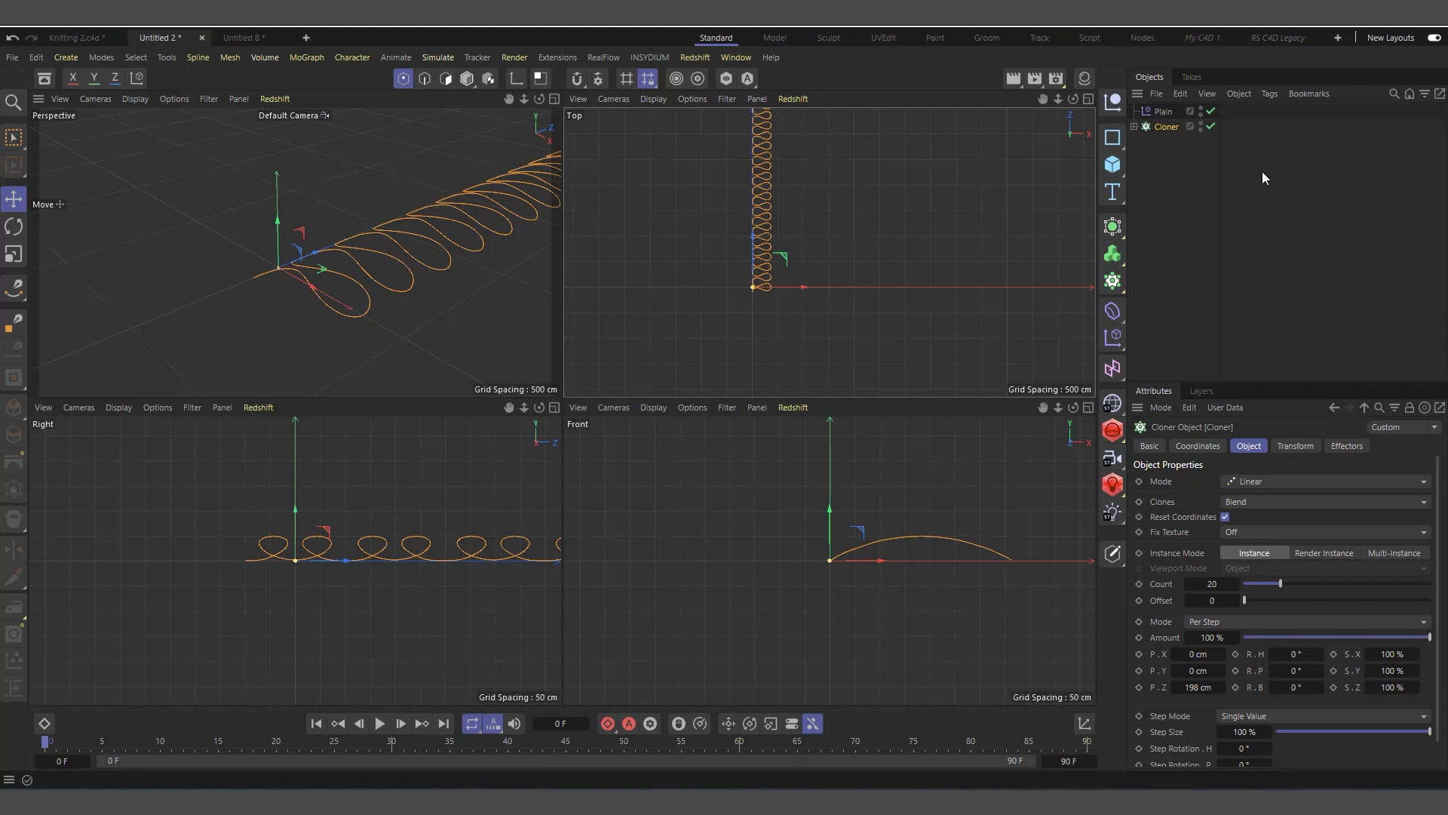
{"action": "scroll", "coordinate": [350, 283], "scroll_direction": "down", "scroll_amount": 2}
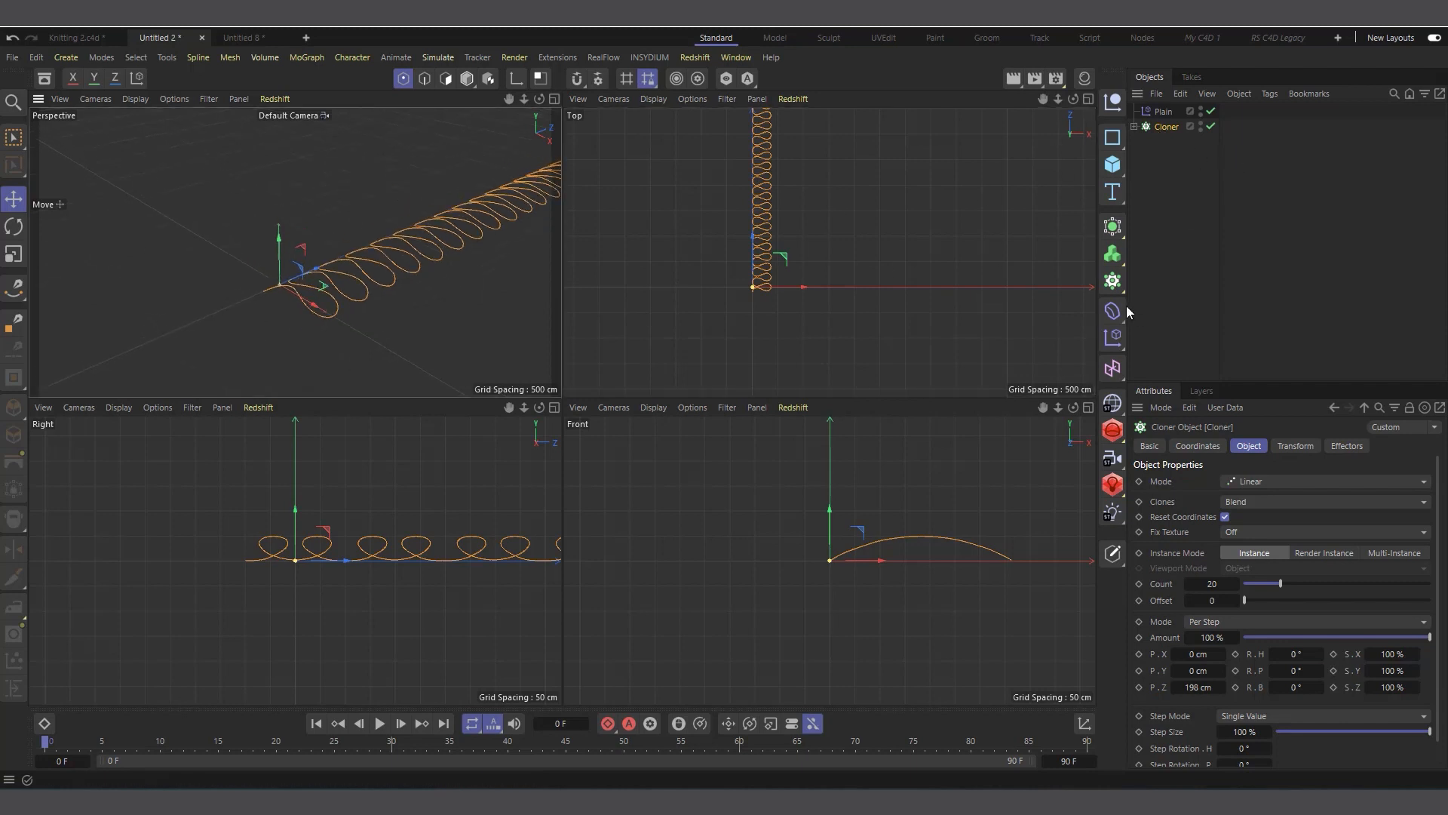
Add a Linear Field to the Plain effector and set its direction to Z-.
{"action": "left_click", "coordinate": [1162, 111]}
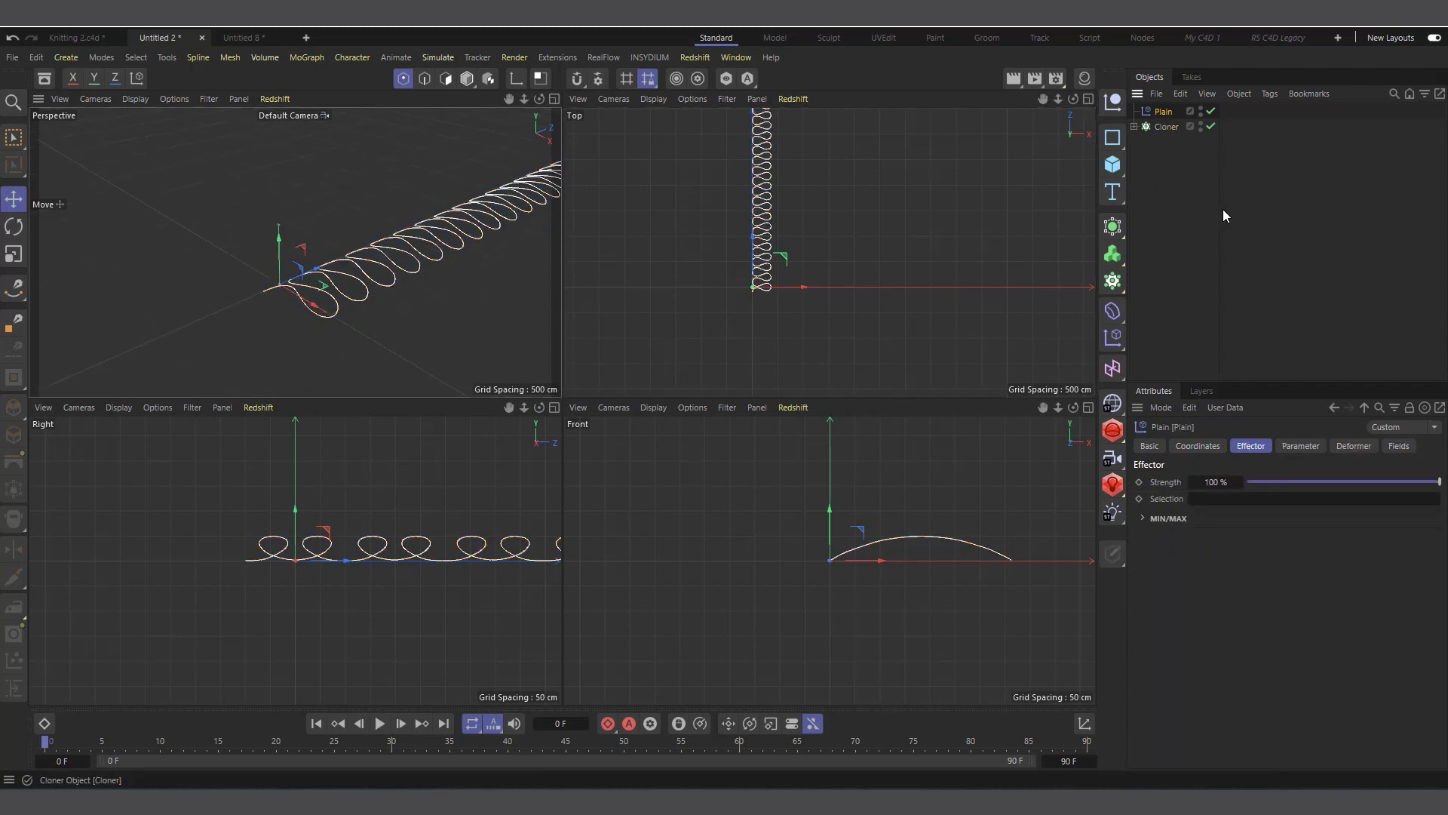
{"action": "left_click", "coordinate": [1164, 595]}
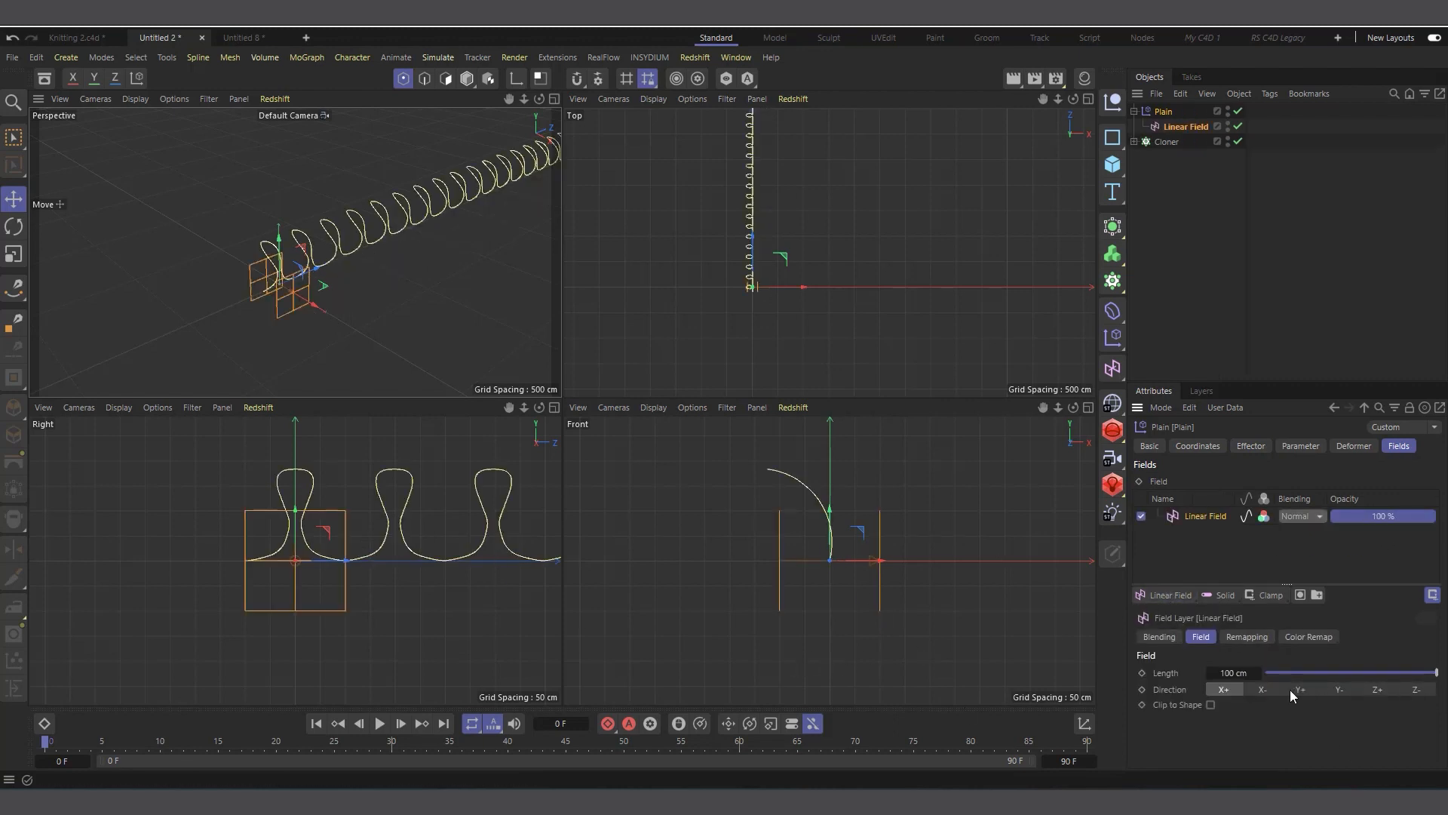
{"action": "left_click", "coordinate": [1416, 689]}
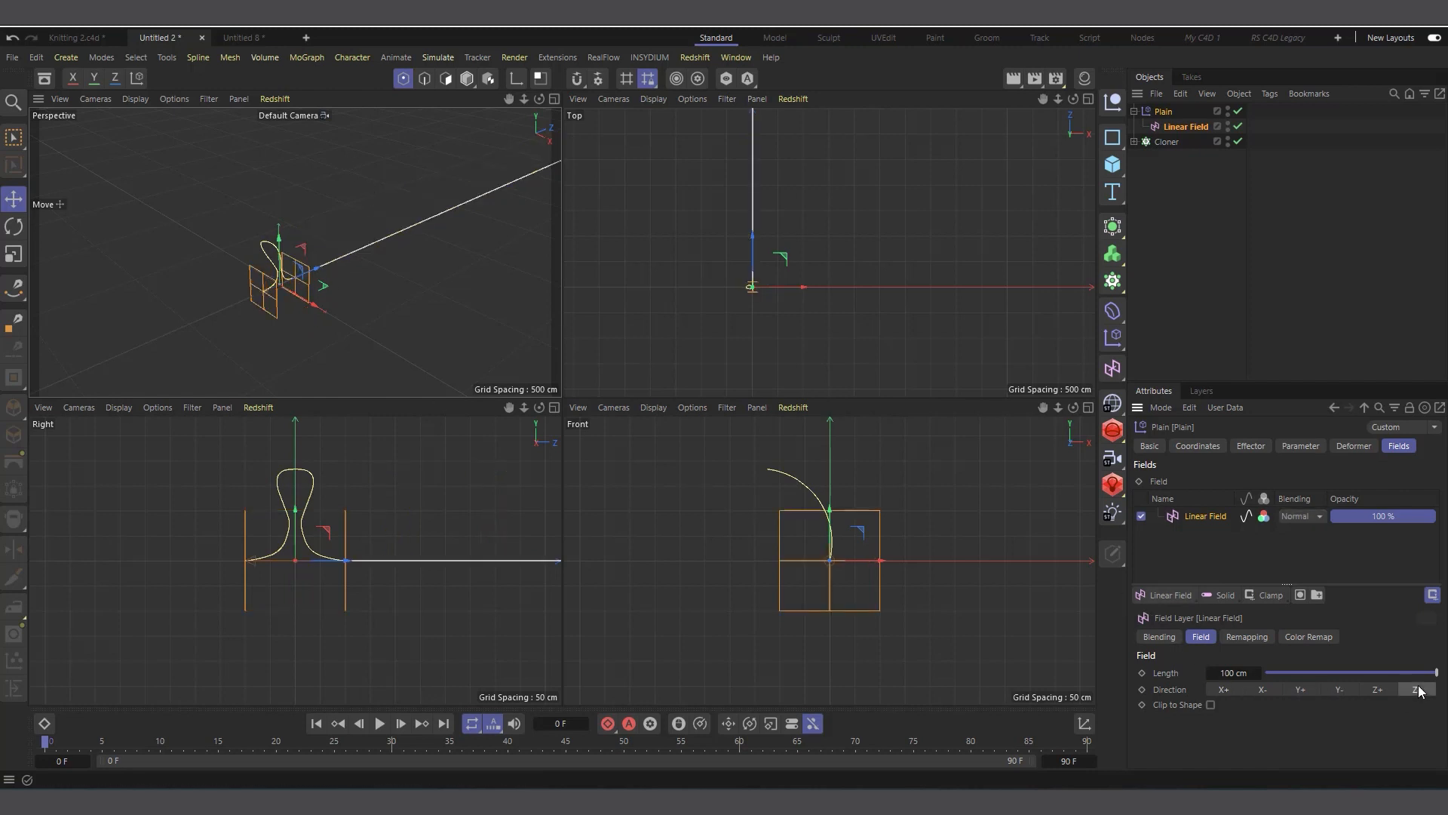
{"action": "left_click", "coordinate": [555, 99]}
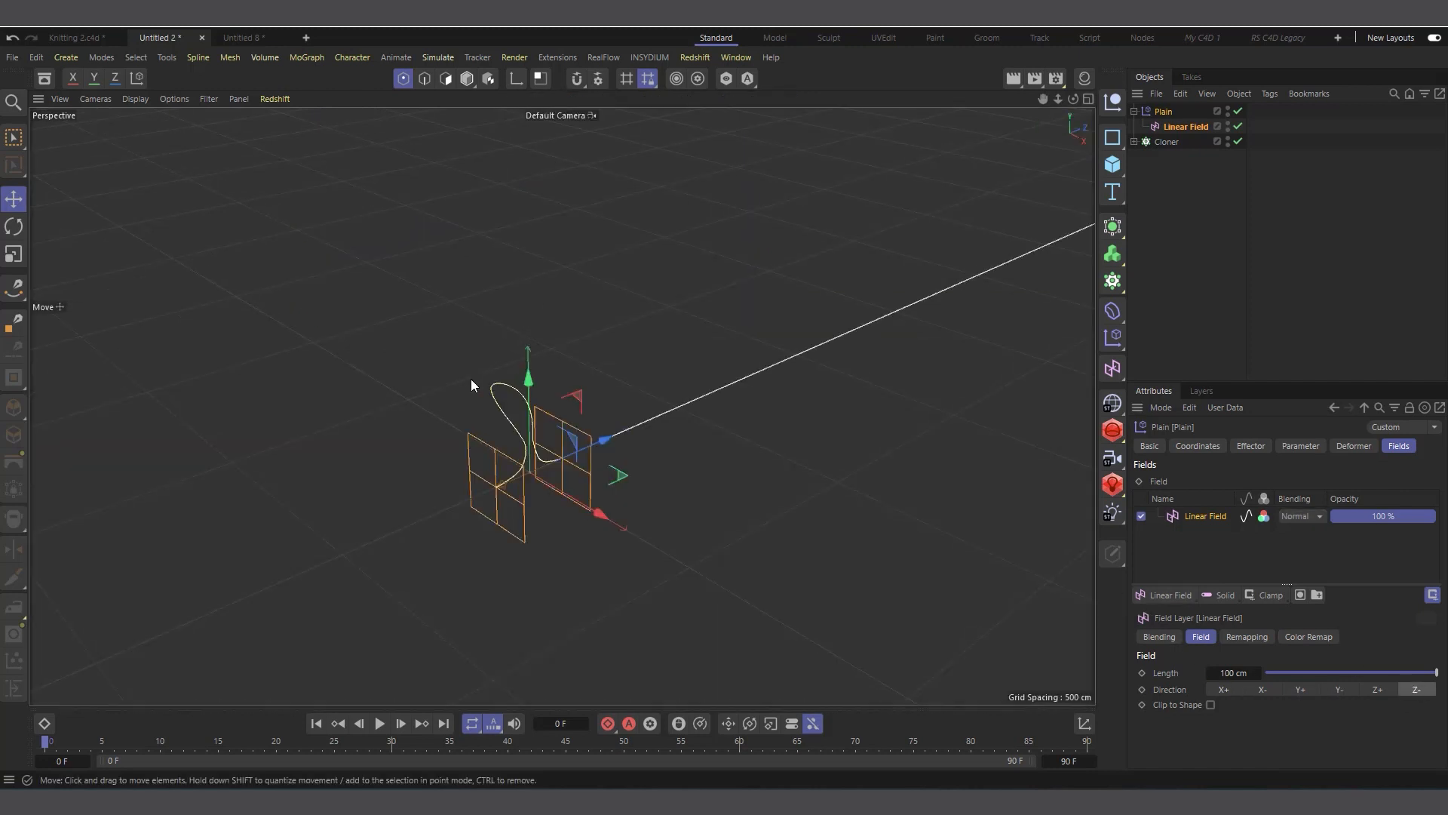
Move the Linear Field along Z to the far end of the clone row.
{"action": "left_click", "coordinate": [1184, 126]}
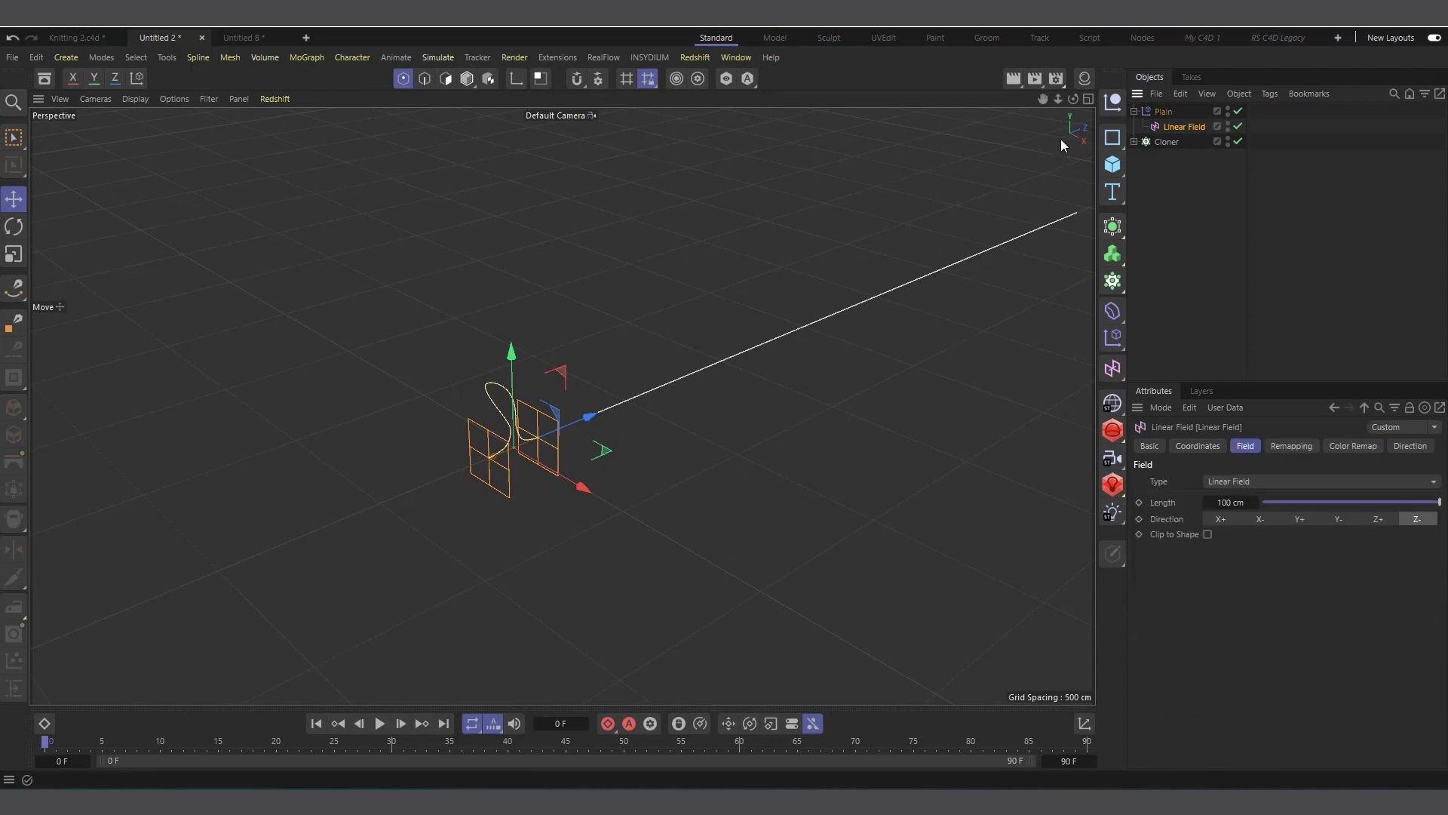
{"action": "left_click_drag", "start_coordinate": [1043, 99], "coordinate": [424, 426]}
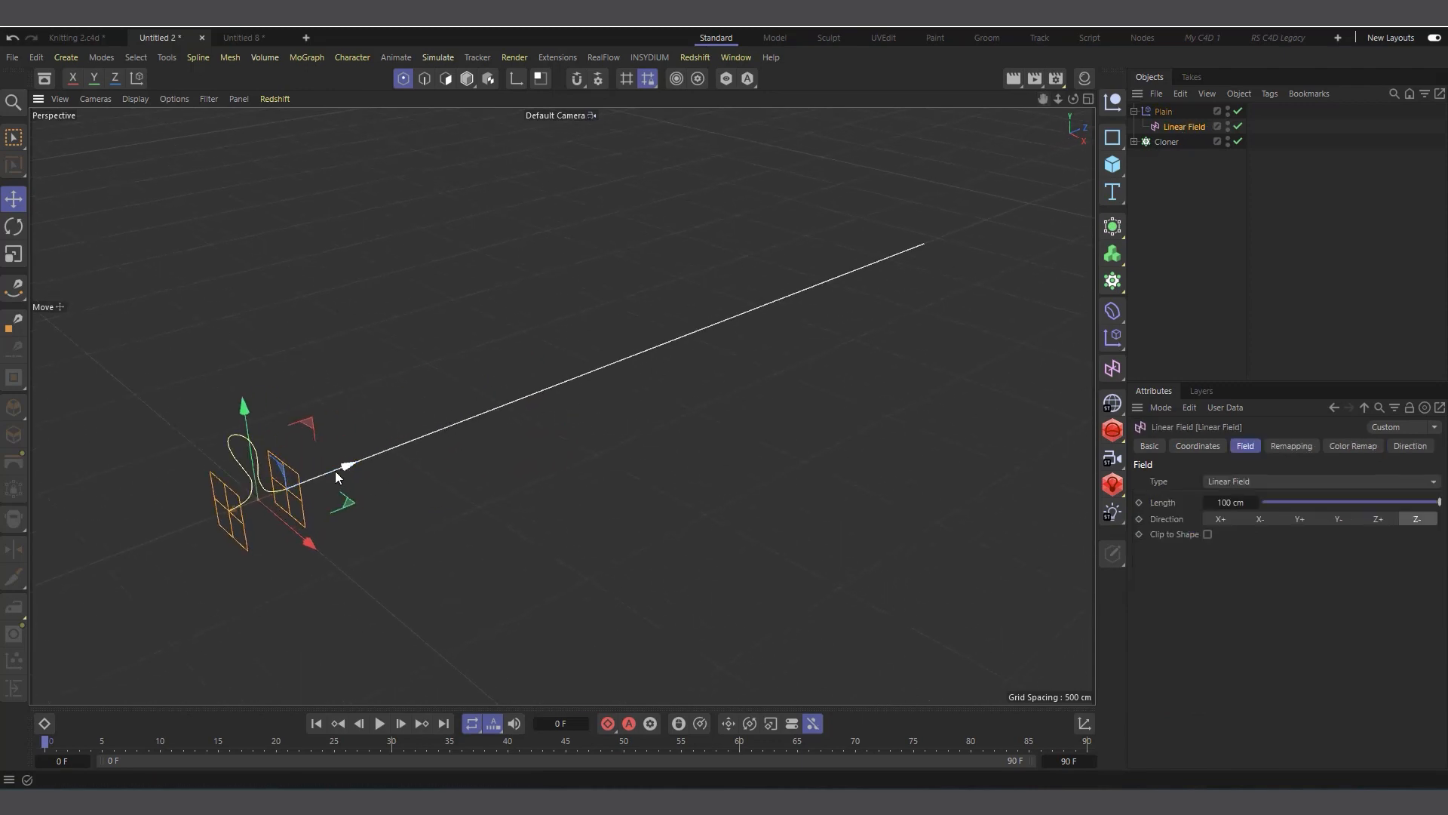
{"action": "left_click_drag", "start_coordinate": [337, 476], "coordinate": [961, 425]}
{"action": "left_click_drag", "start_coordinate": [834, 282], "coordinate": [802, 295]}
{"action": "key", "text": "ctrl+z"}
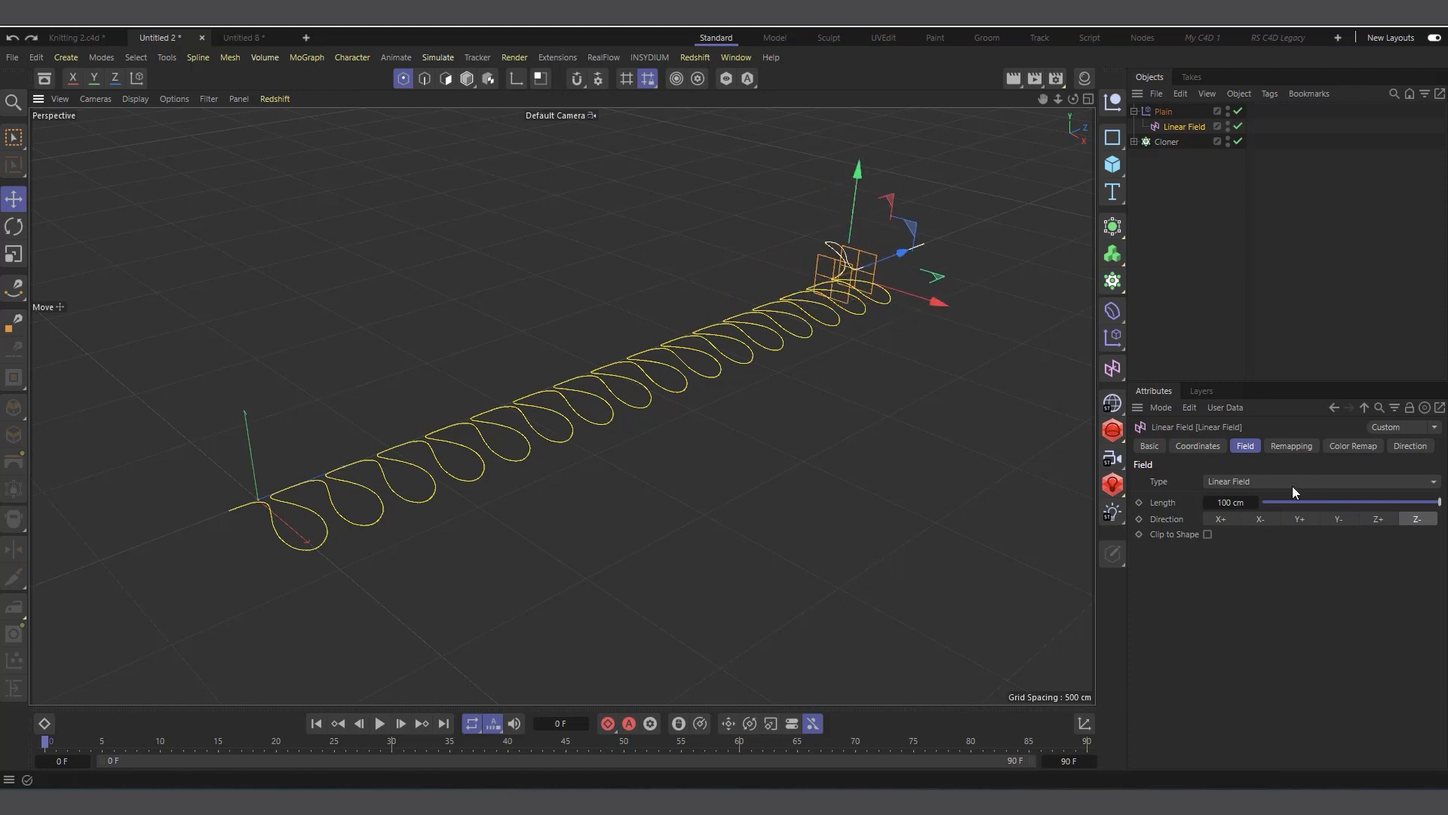
Set the Linear Field's length to 825 cm and slide it along the row to preview the loops forming.
{"action": "left_click_drag", "start_coordinate": [1255, 502], "coordinate": [1313, 503]}
{"action": "left_click_drag", "start_coordinate": [904, 255], "coordinate": [454, 460]}
{"action": "left_click_drag", "start_coordinate": [588, 386], "coordinate": [905, 264]}
Switch the Linear Field and Plain effector off and back on to compare the clones with and without them.
{"action": "left_click", "coordinate": [1238, 126]}
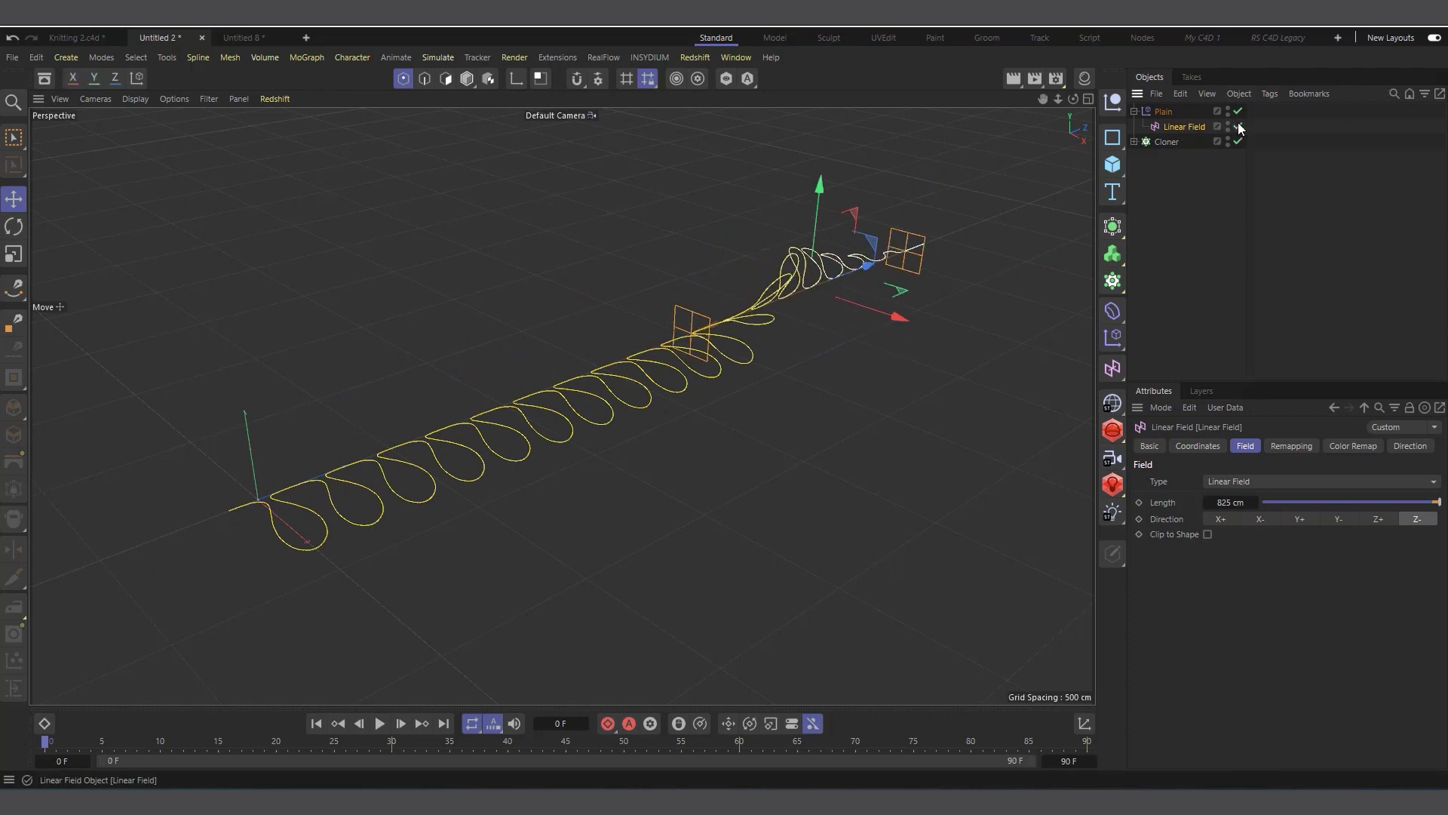
{"action": "left_click", "coordinate": [1238, 110]}
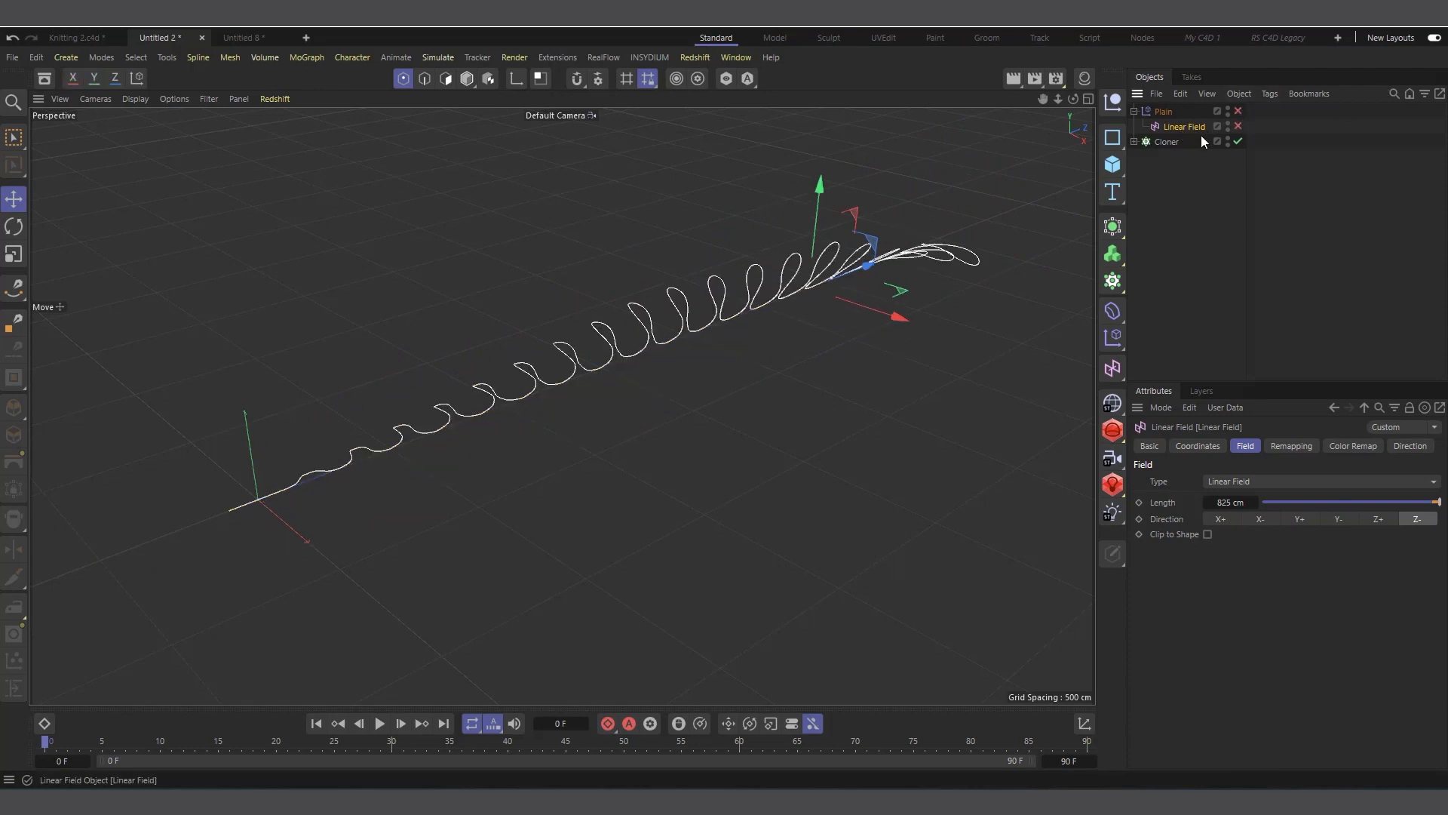
{"action": "left_click", "coordinate": [1238, 126]}
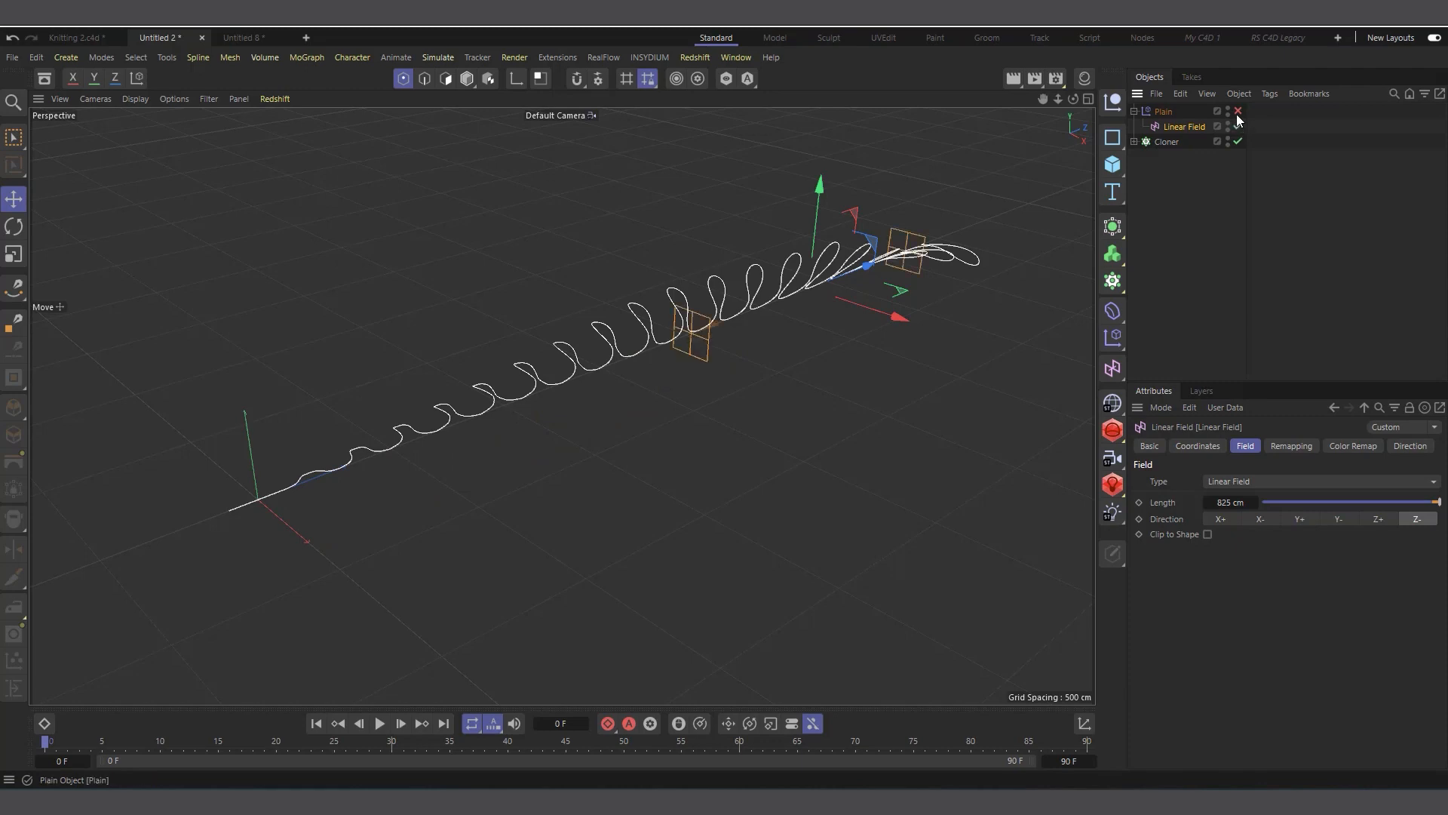
{"action": "left_click", "coordinate": [1238, 111]}
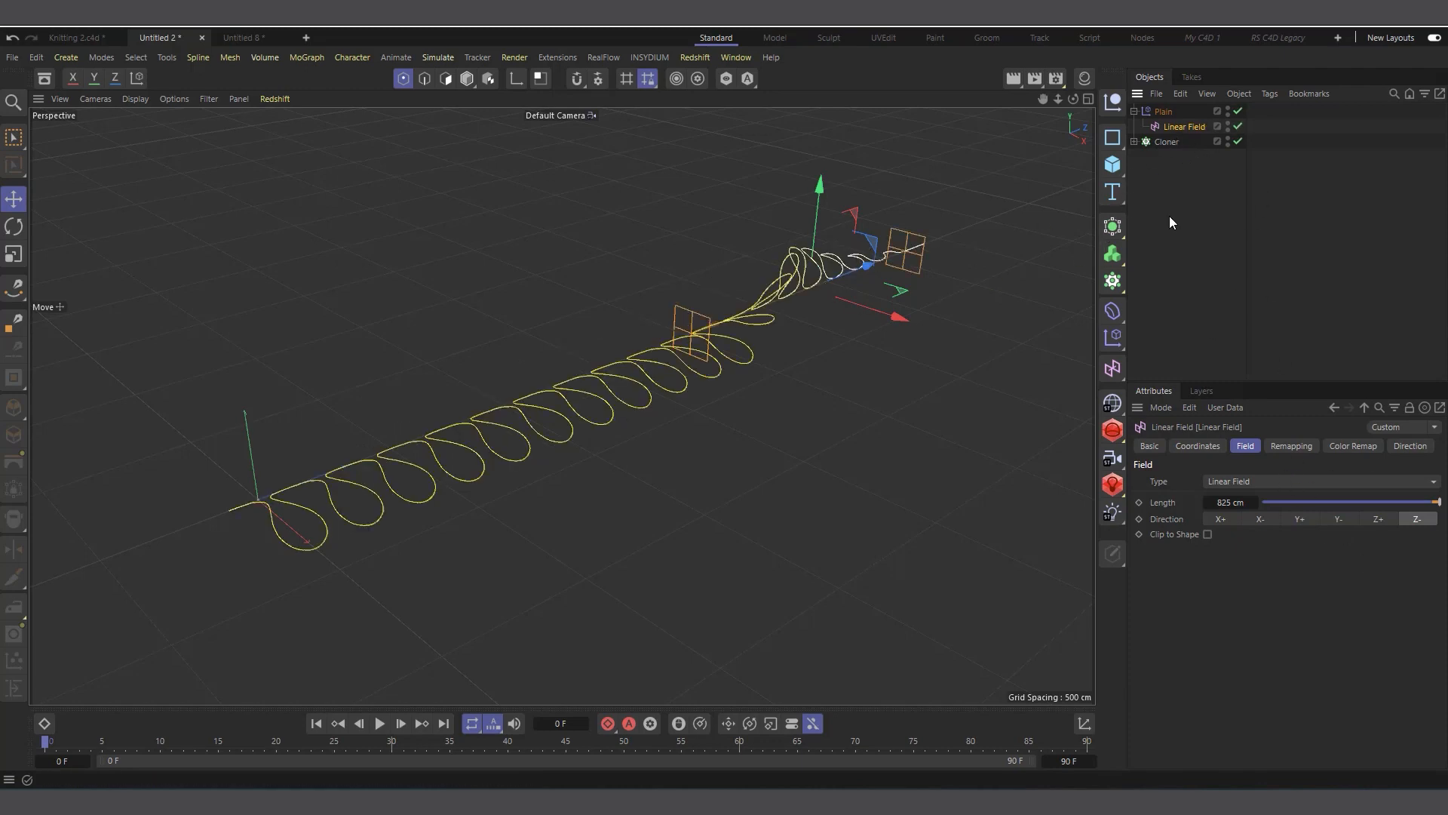
Disable the Linear Field layer in the Plain effector's fields so all clones form full loops.
{"action": "left_click", "coordinate": [1160, 111]}
{"action": "left_click", "coordinate": [1141, 516]}
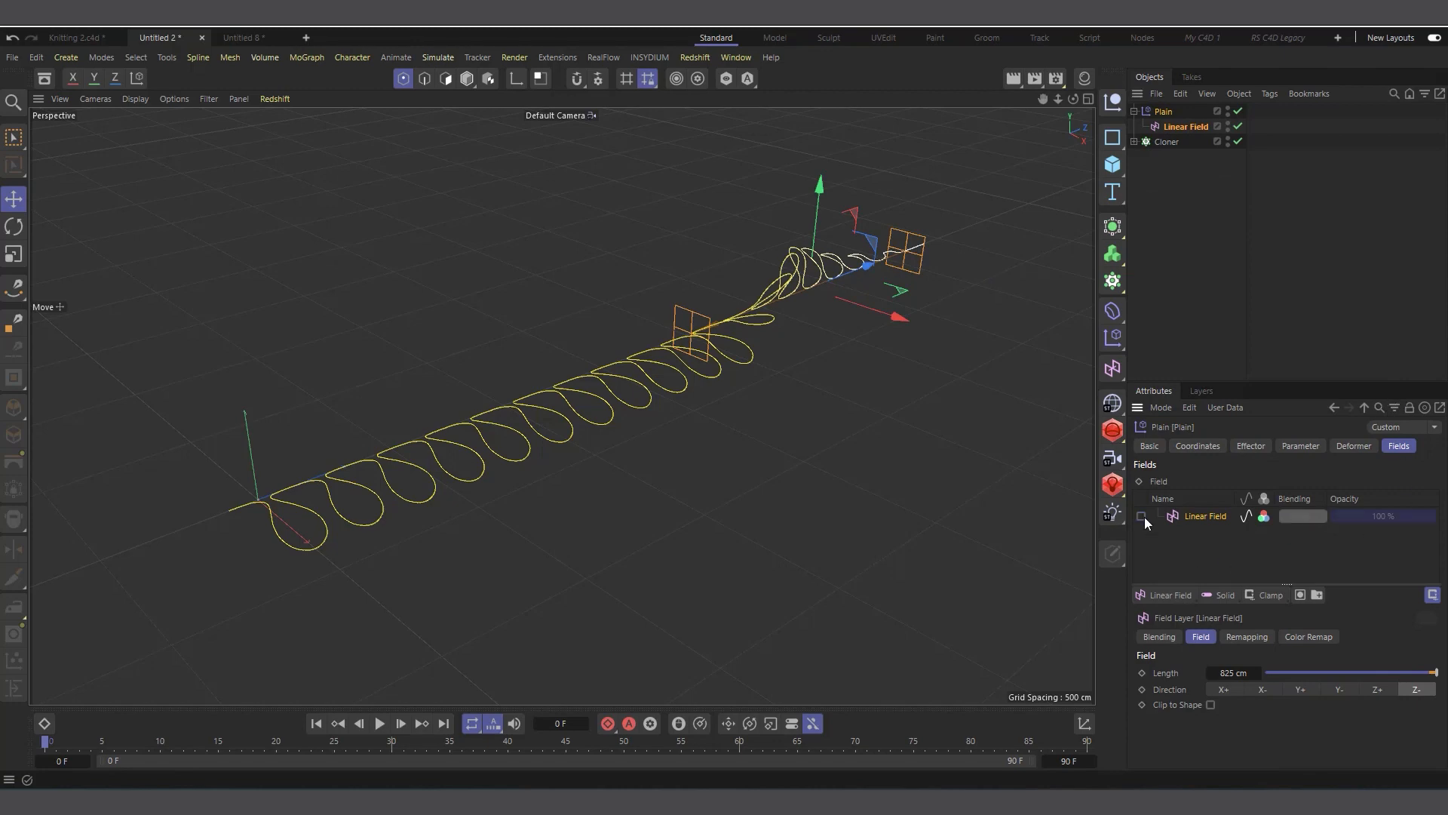
{"action": "left_click_drag", "start_coordinate": [586, 504], "coordinate": [480, 508], "text": "alt"}
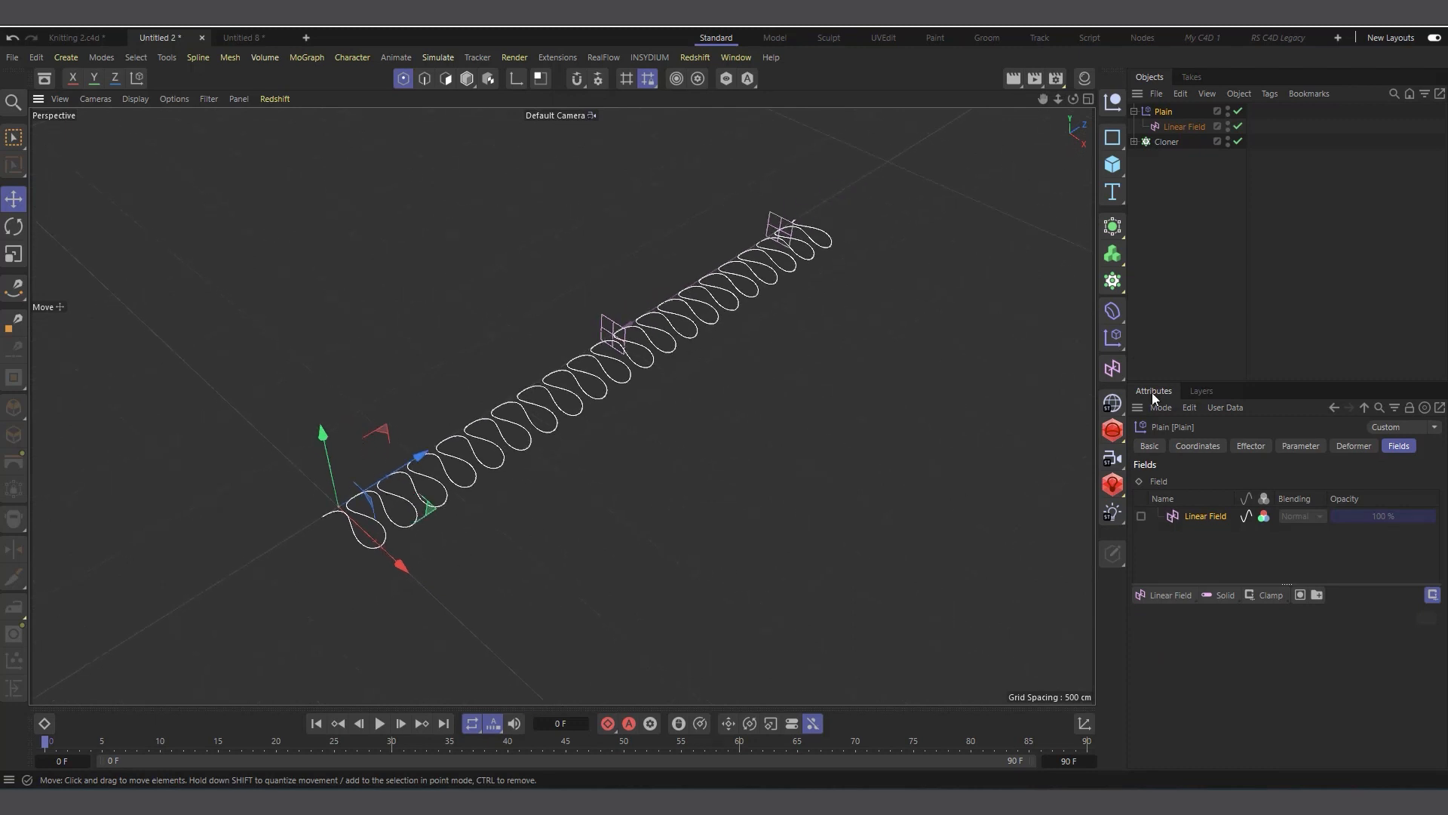
{"action": "left_click", "coordinate": [1113, 137]}
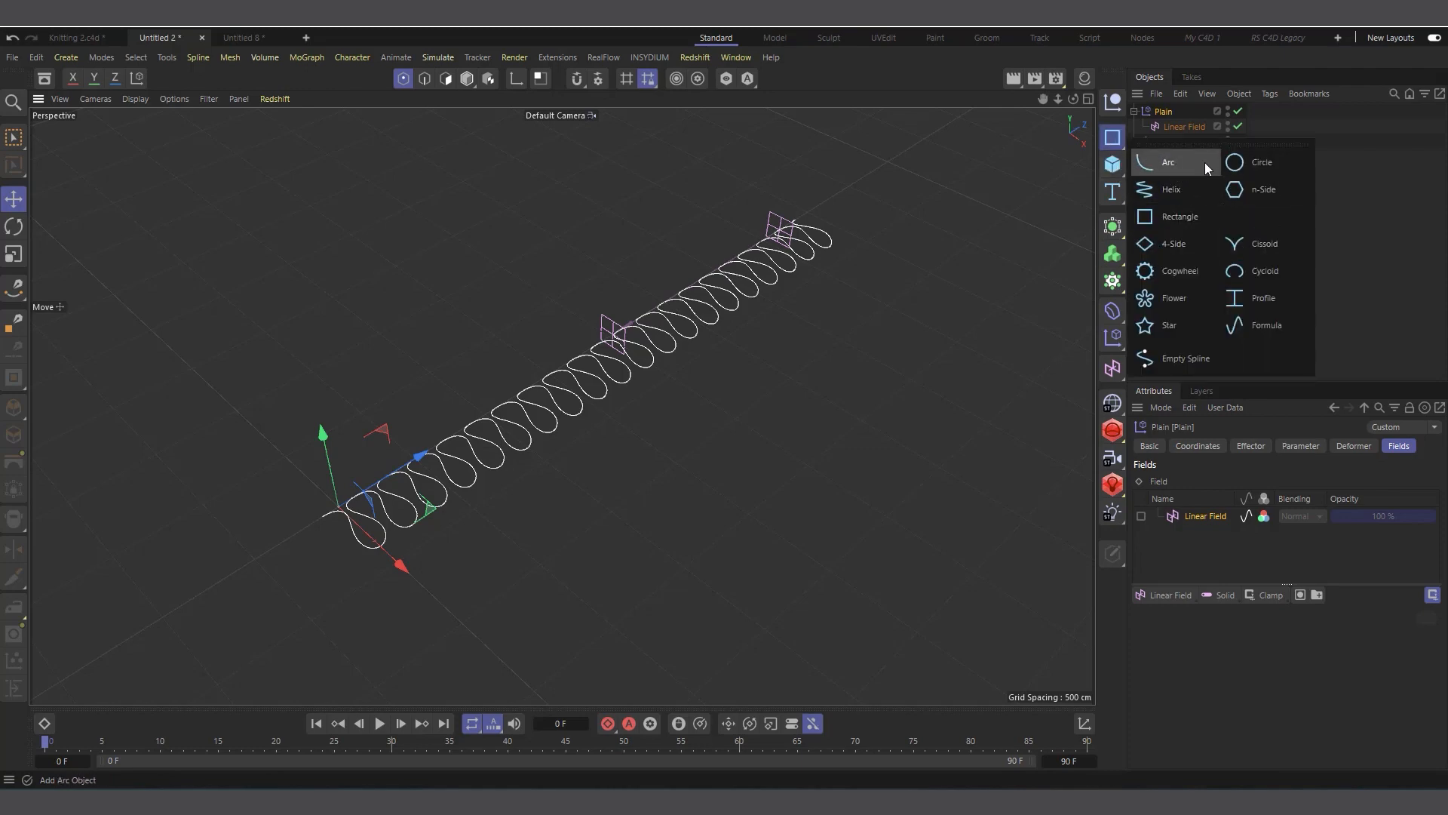
{"action": "left_click", "coordinate": [1175, 216]}
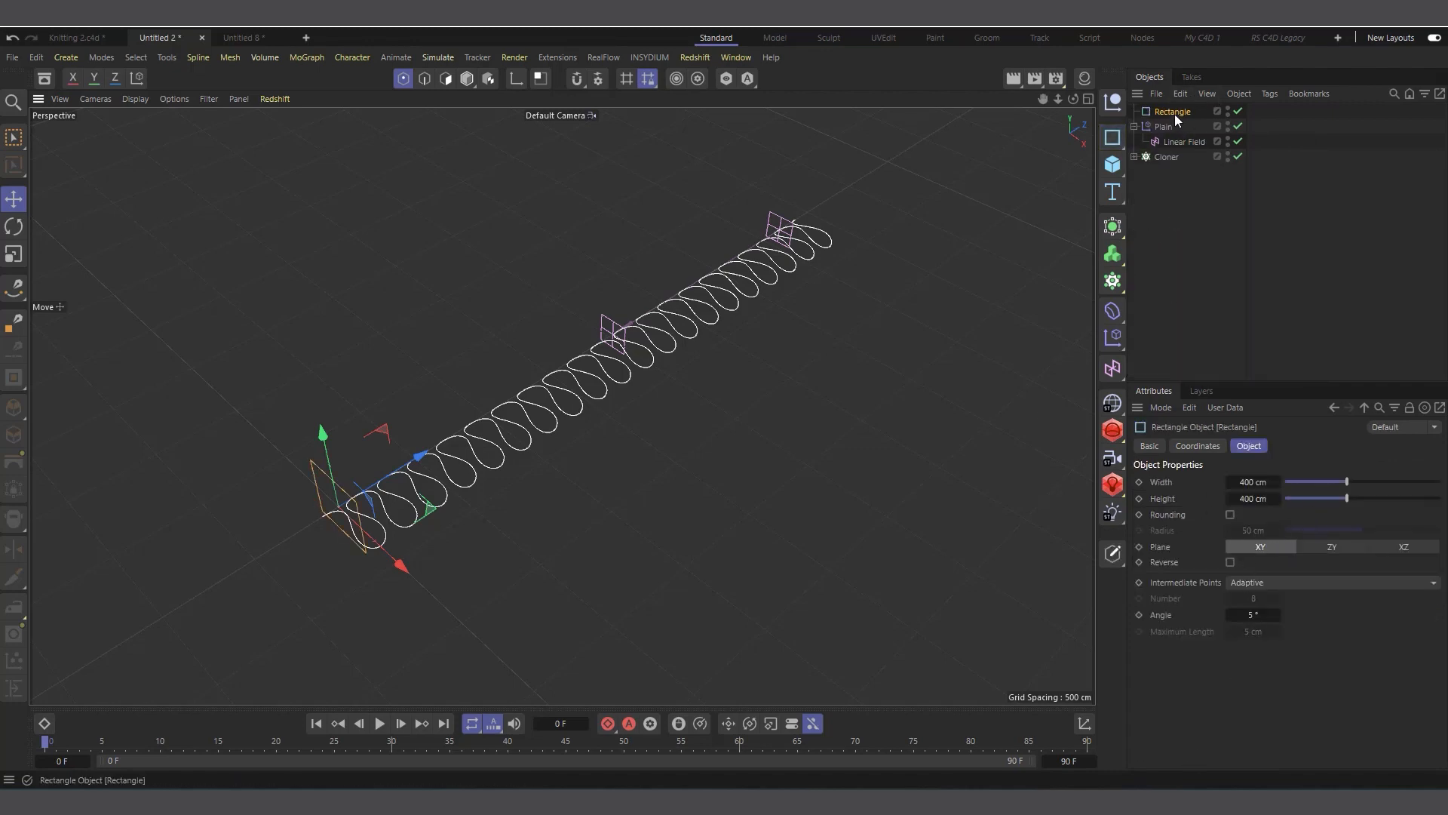
{"action": "key", "text": "Delete"}
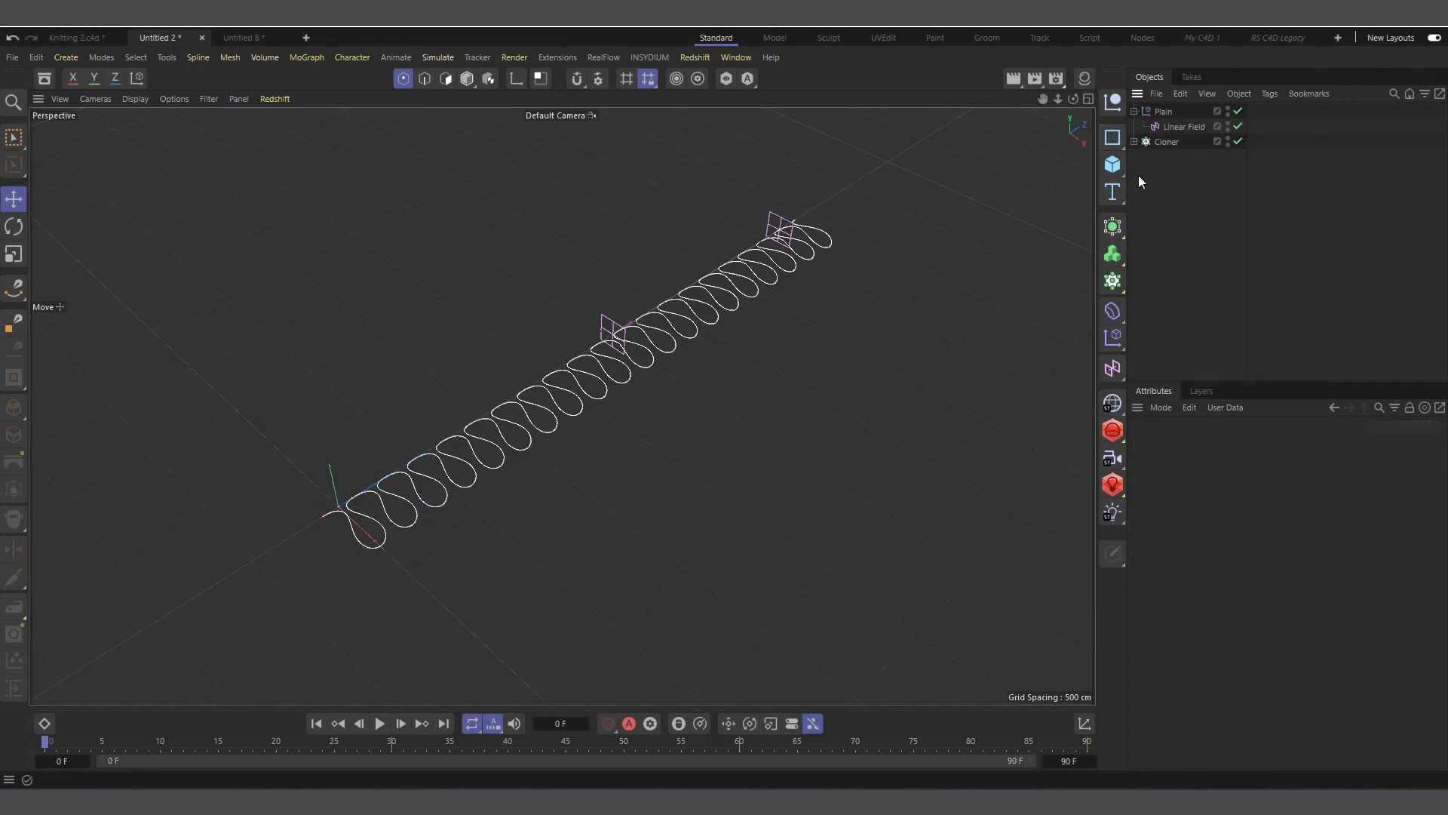
Add an n-Side spline and reduce it to 2 sides so that it forms a straight line.
{"action": "left_click", "coordinate": [1112, 137]}
{"action": "left_click", "coordinate": [1258, 190]}
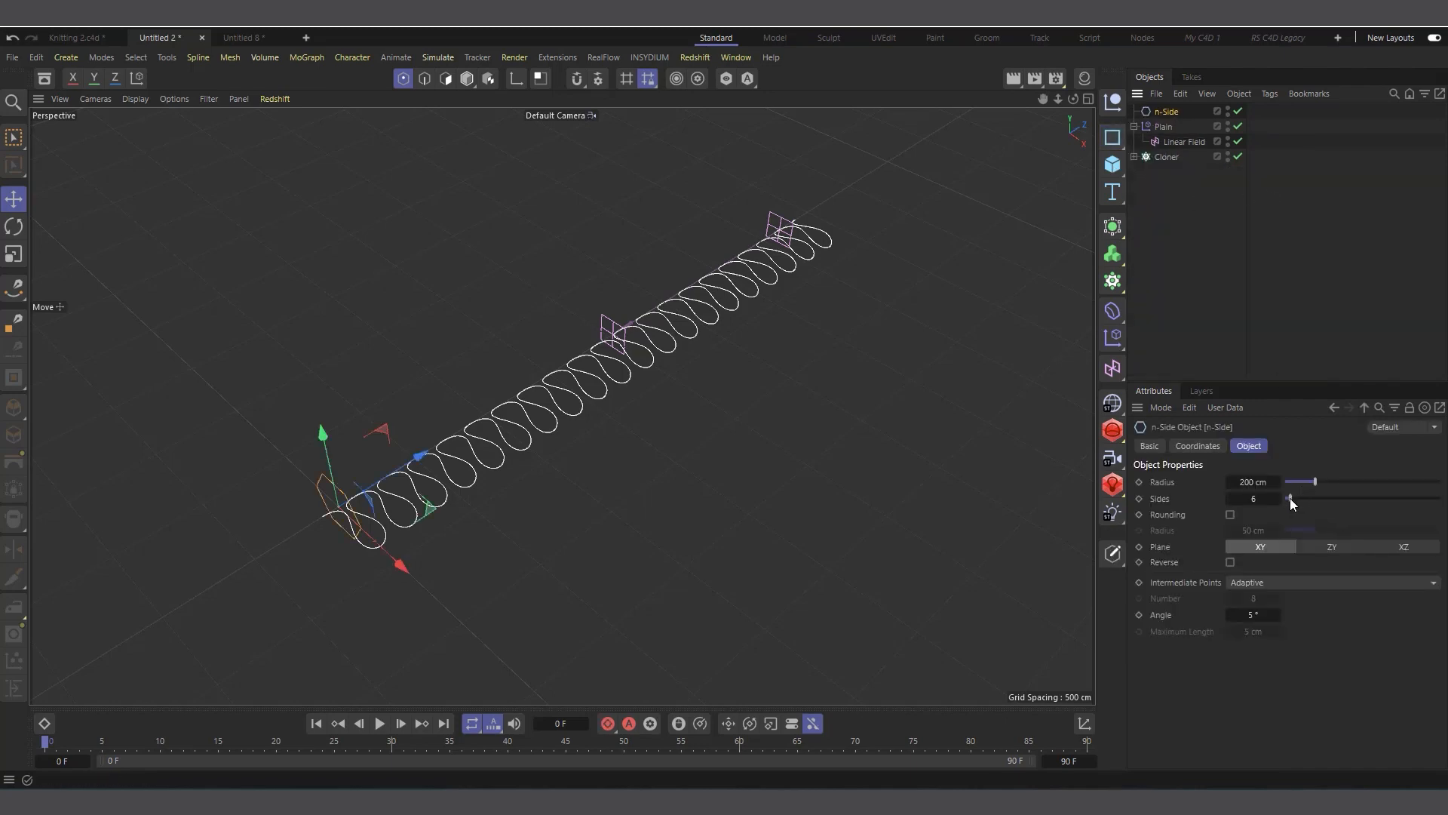
{"action": "left_click_drag", "start_coordinate": [1289, 498], "coordinate": [1114, 505]}
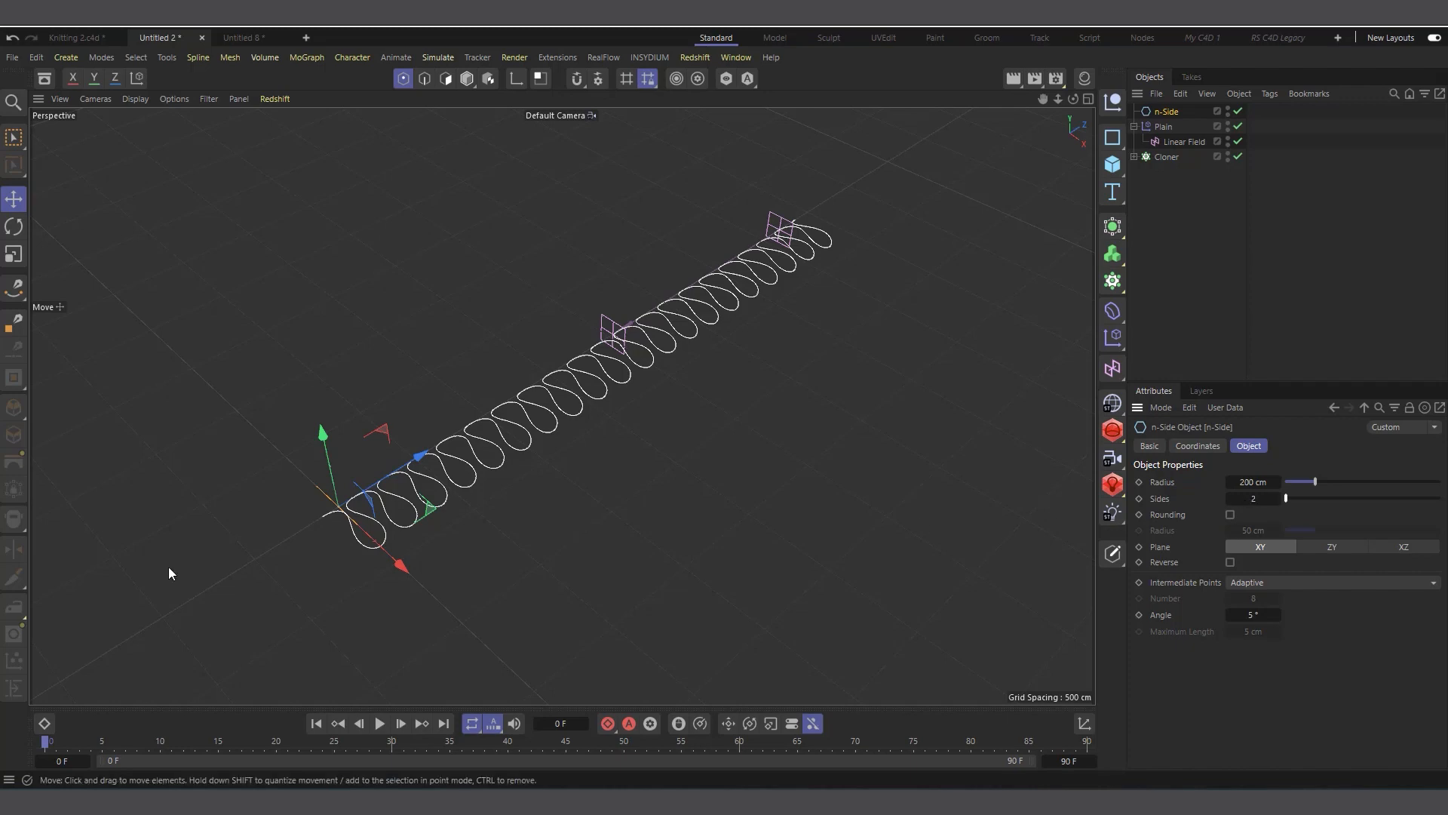
Set the n-Side spline's radius to 4000 cm.
{"action": "scroll", "coordinate": [470, 444], "scroll_direction": "down", "scroll_amount": 1}
{"action": "left_click_drag", "start_coordinate": [1315, 483], "coordinate": [1441, 483]}
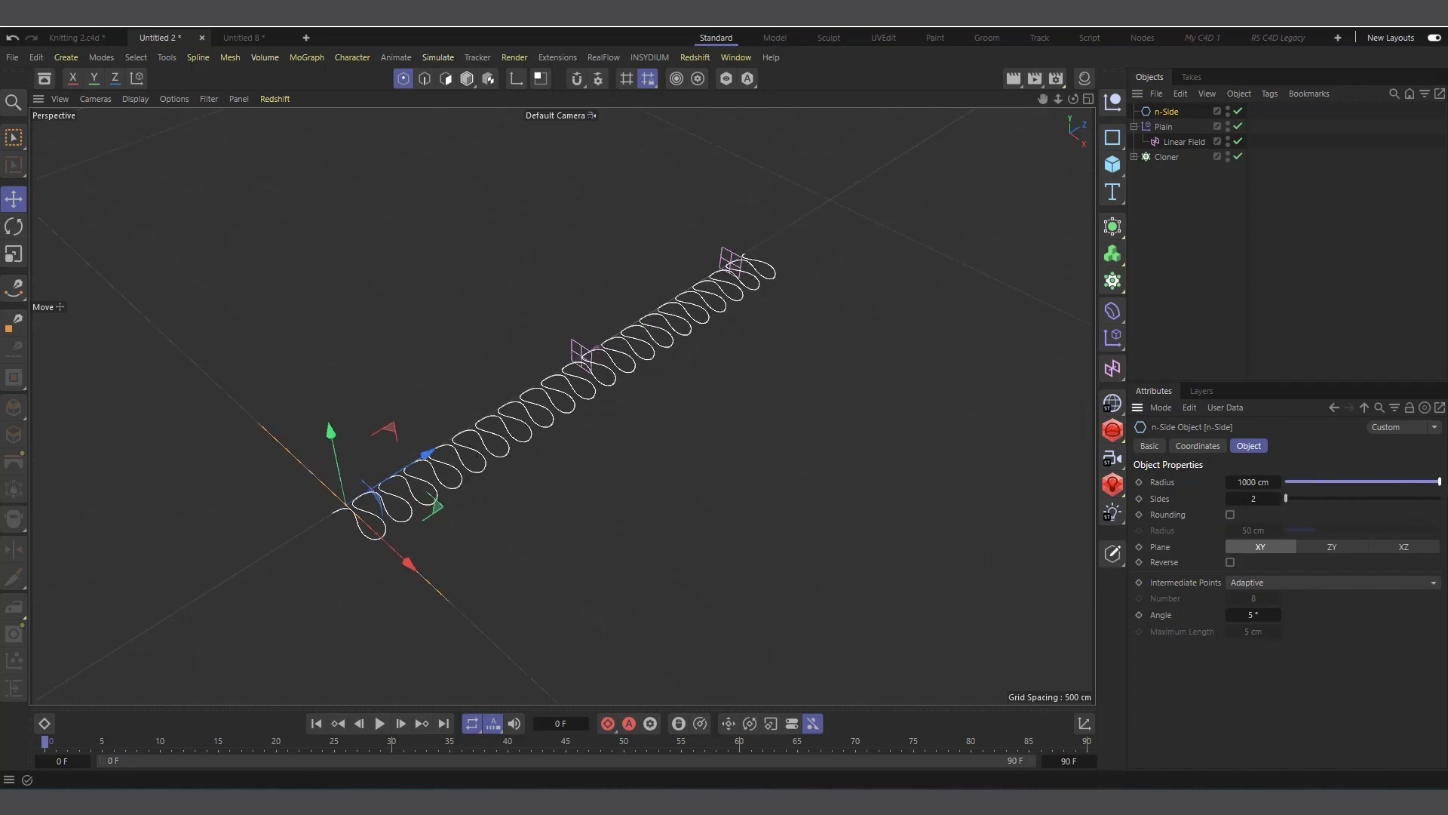
{"action": "left_click", "coordinate": [1252, 481]}
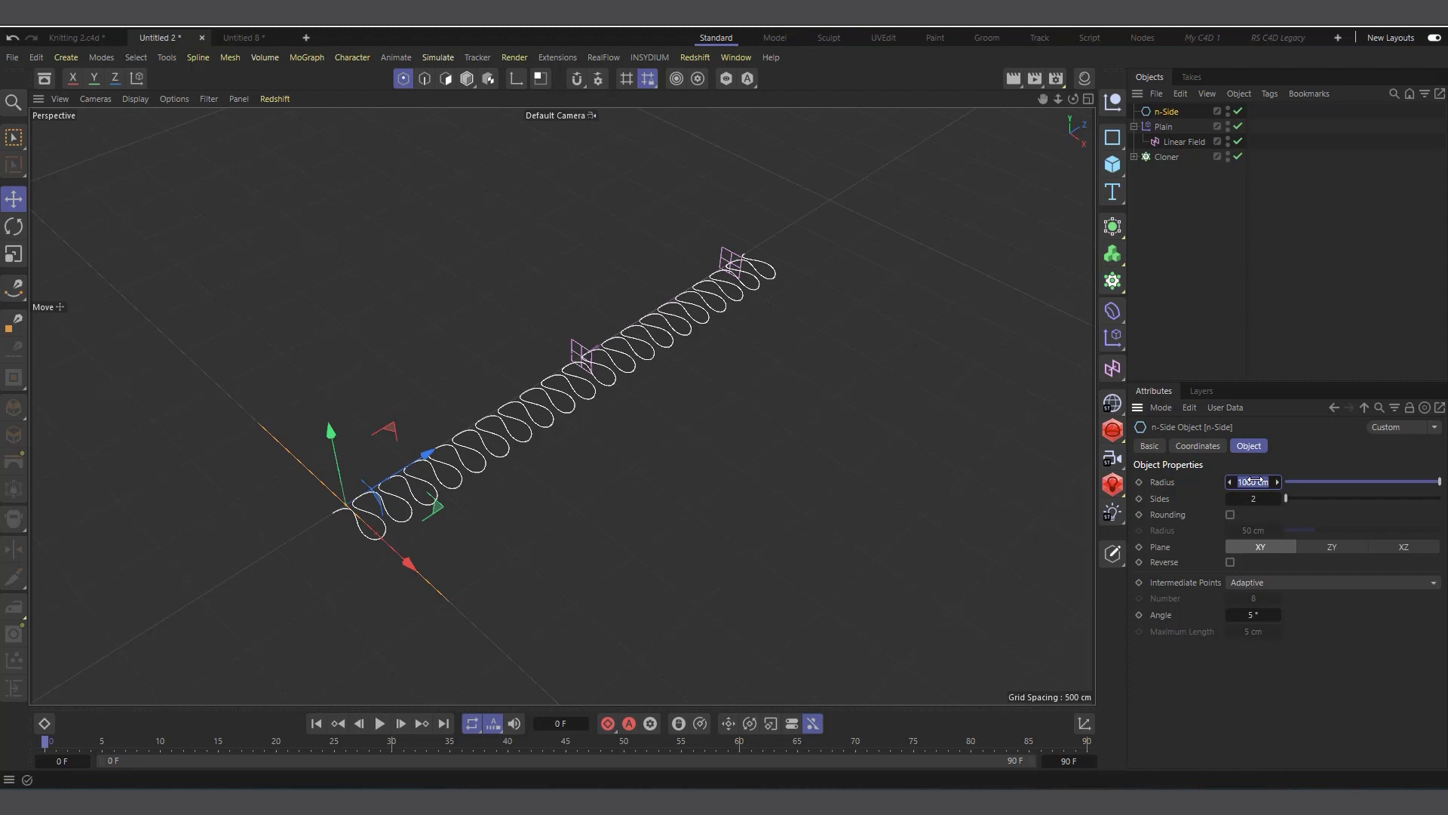
{"action": "type", "text": "4000"}
{"action": "key", "text": "Return"}
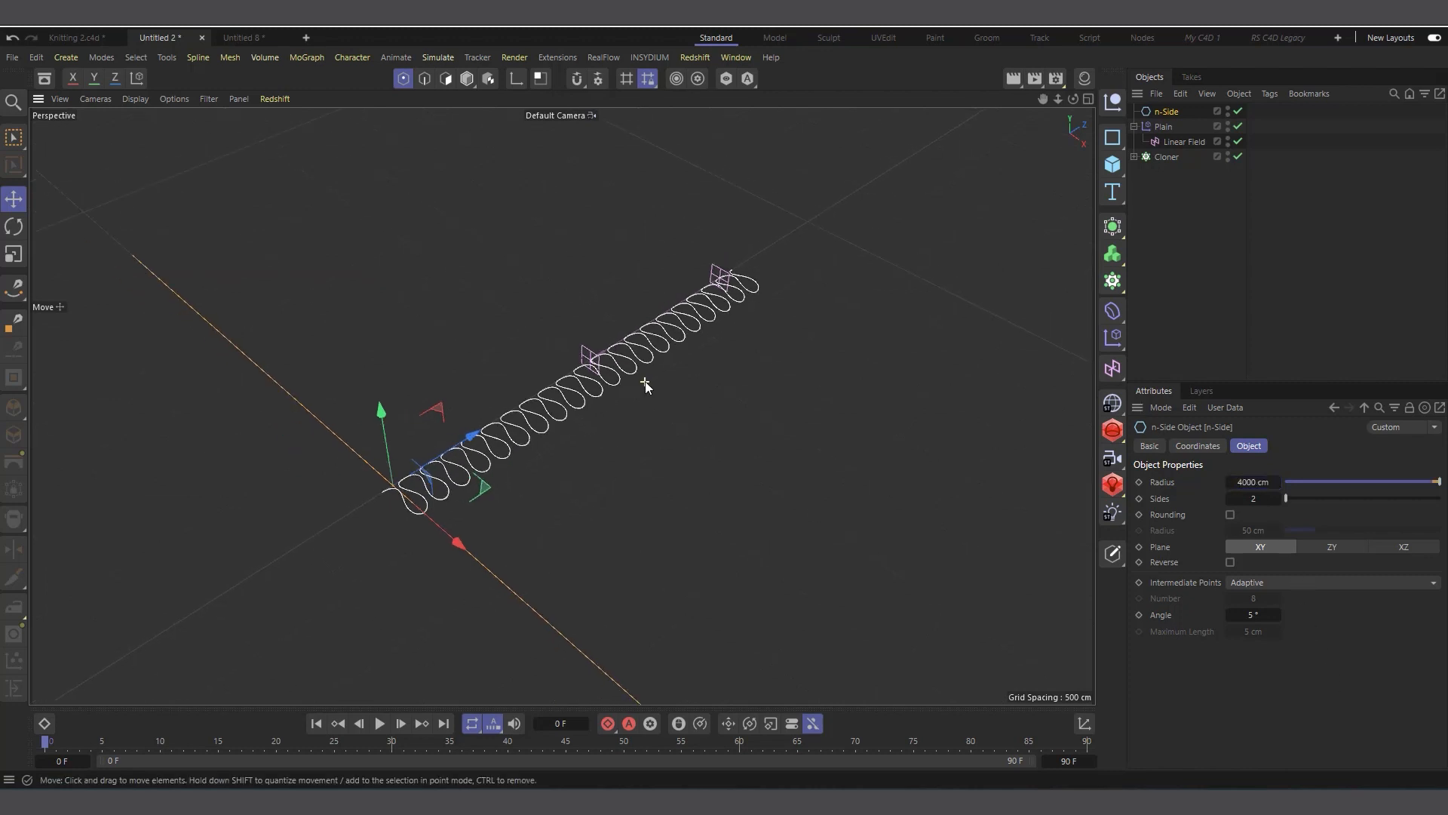
Add a second Cloner and nest the existing loop Cloner inside it.
{"action": "scroll", "coordinate": [645, 380], "scroll_direction": "down", "scroll_amount": 5}
{"action": "scroll", "coordinate": [588, 519], "scroll_direction": "up", "scroll_amount": 3}
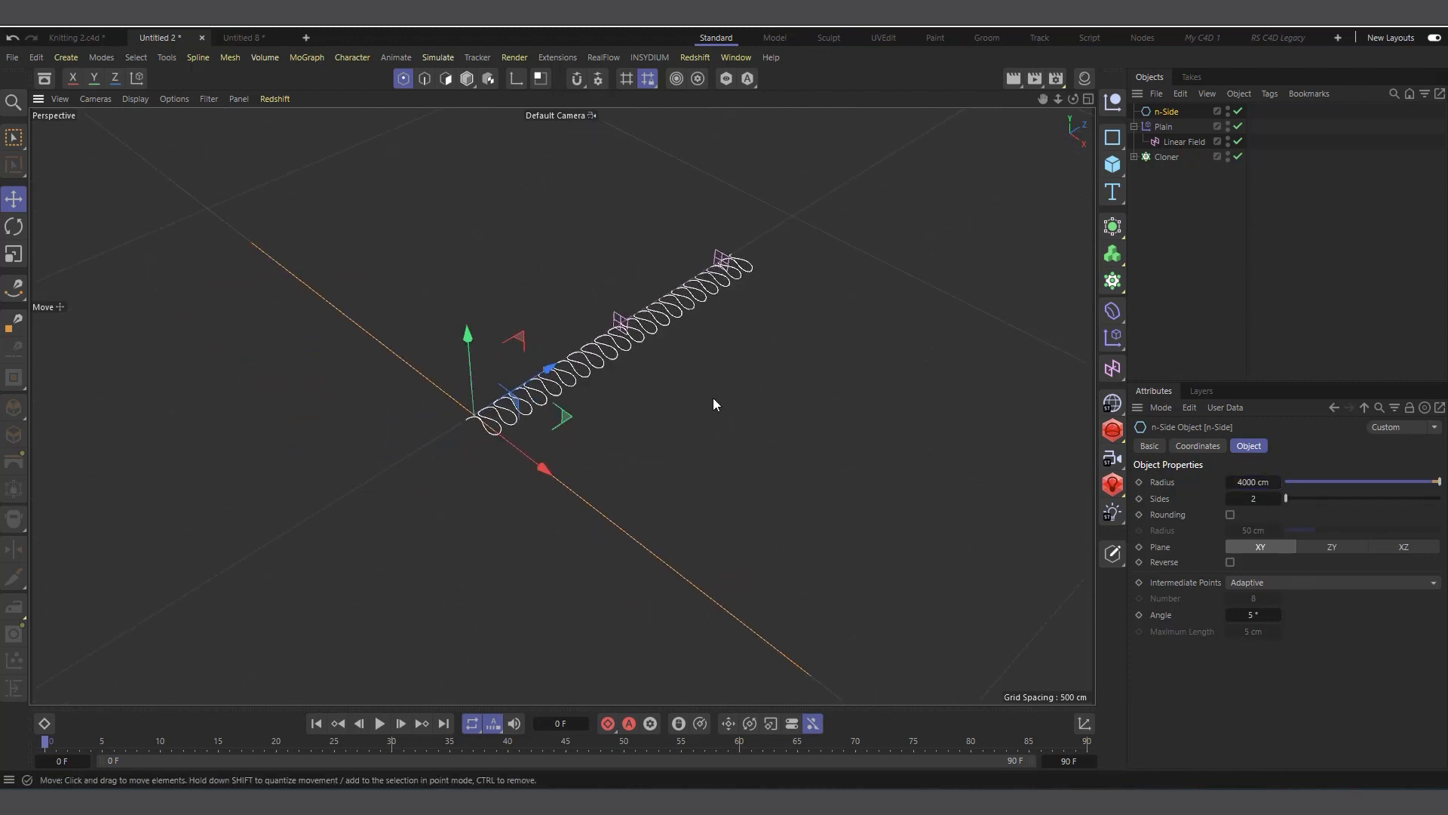
{"action": "left_click", "coordinate": [1165, 156]}
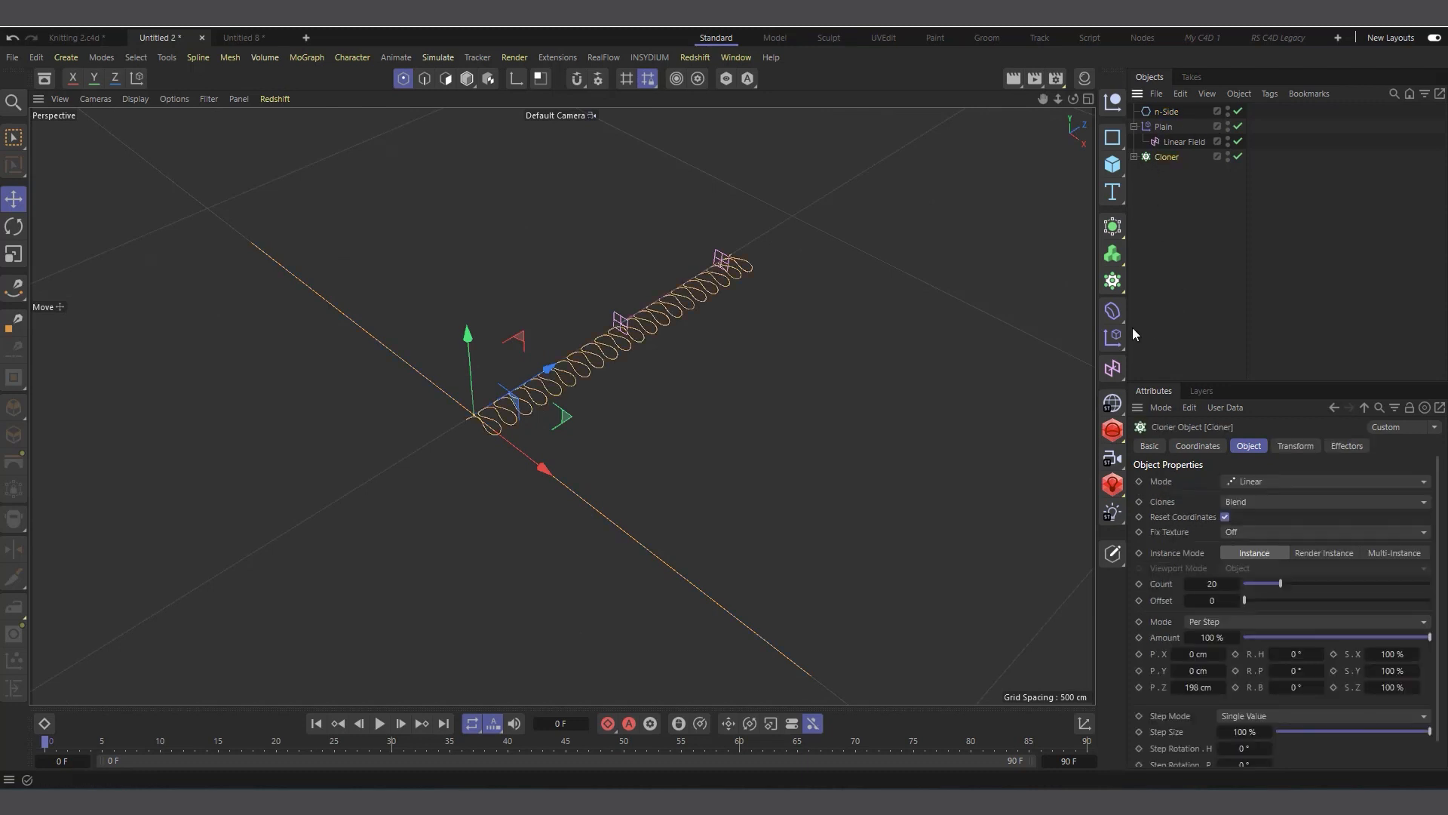
{"action": "left_click", "coordinate": [1113, 280]}
{"action": "left_click", "coordinate": [1148, 308]}
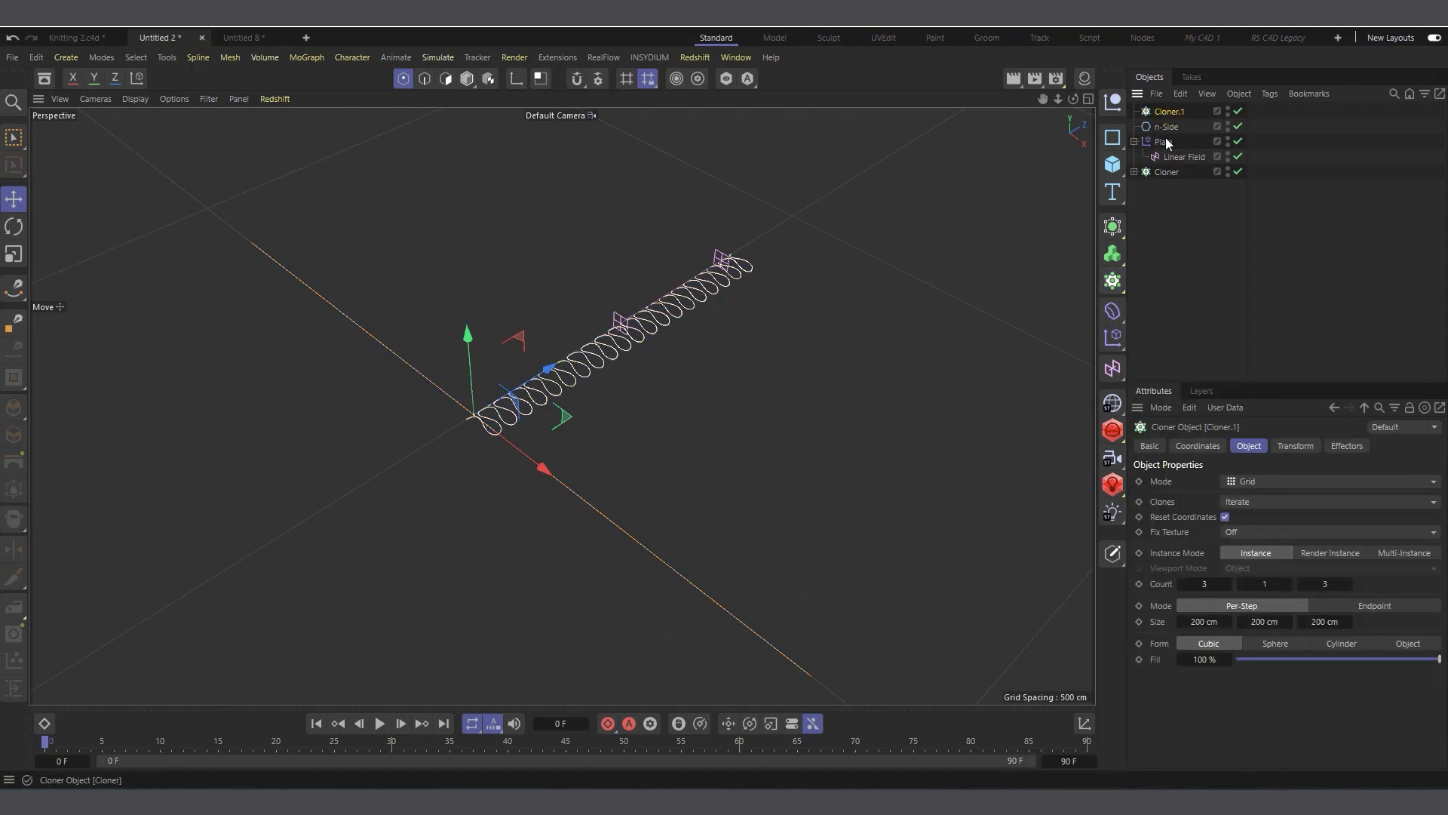
{"action": "left_click", "coordinate": [1166, 173]}
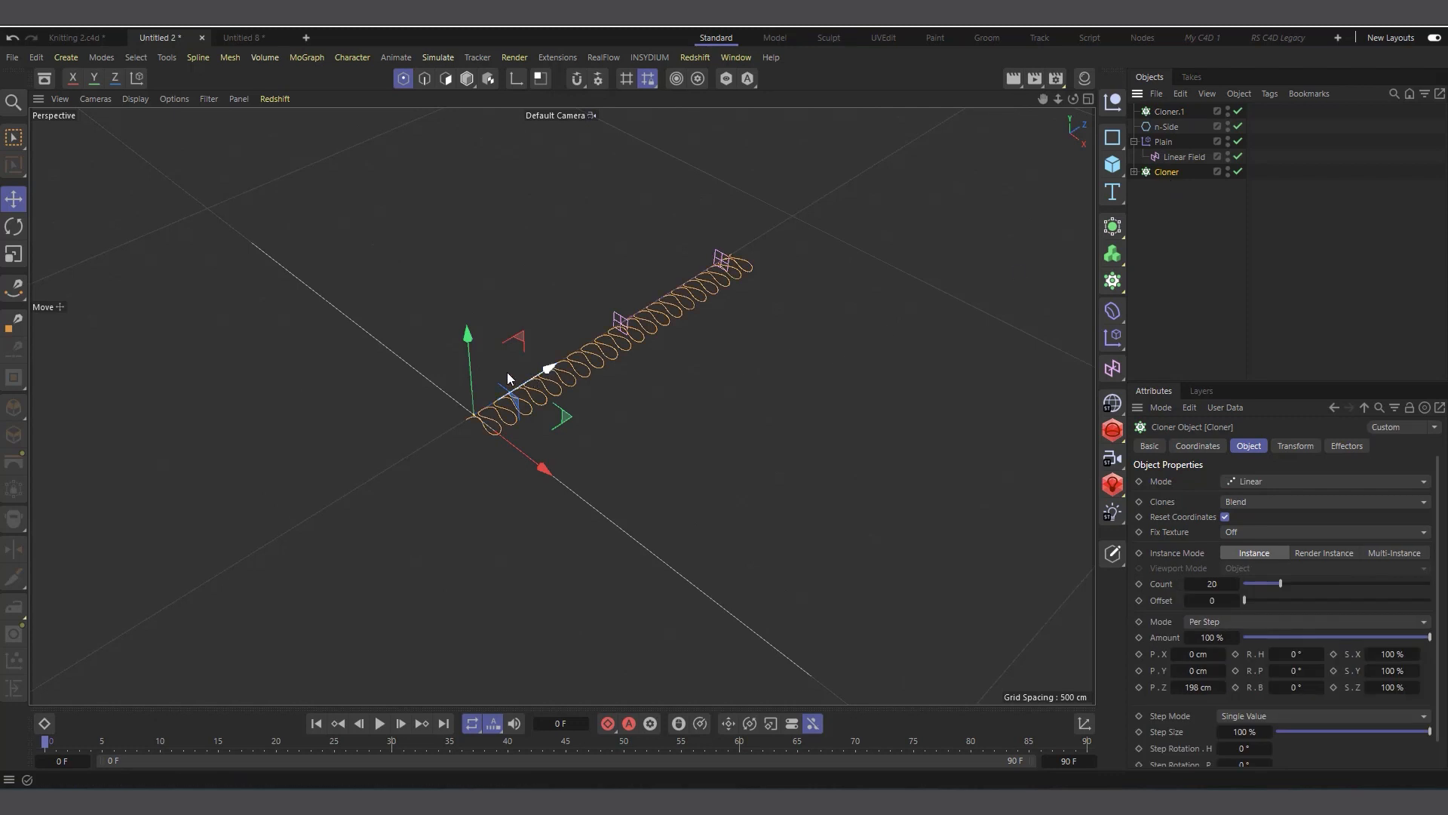
{"action": "scroll", "coordinate": [509, 400], "scroll_direction": "up", "scroll_amount": 2}
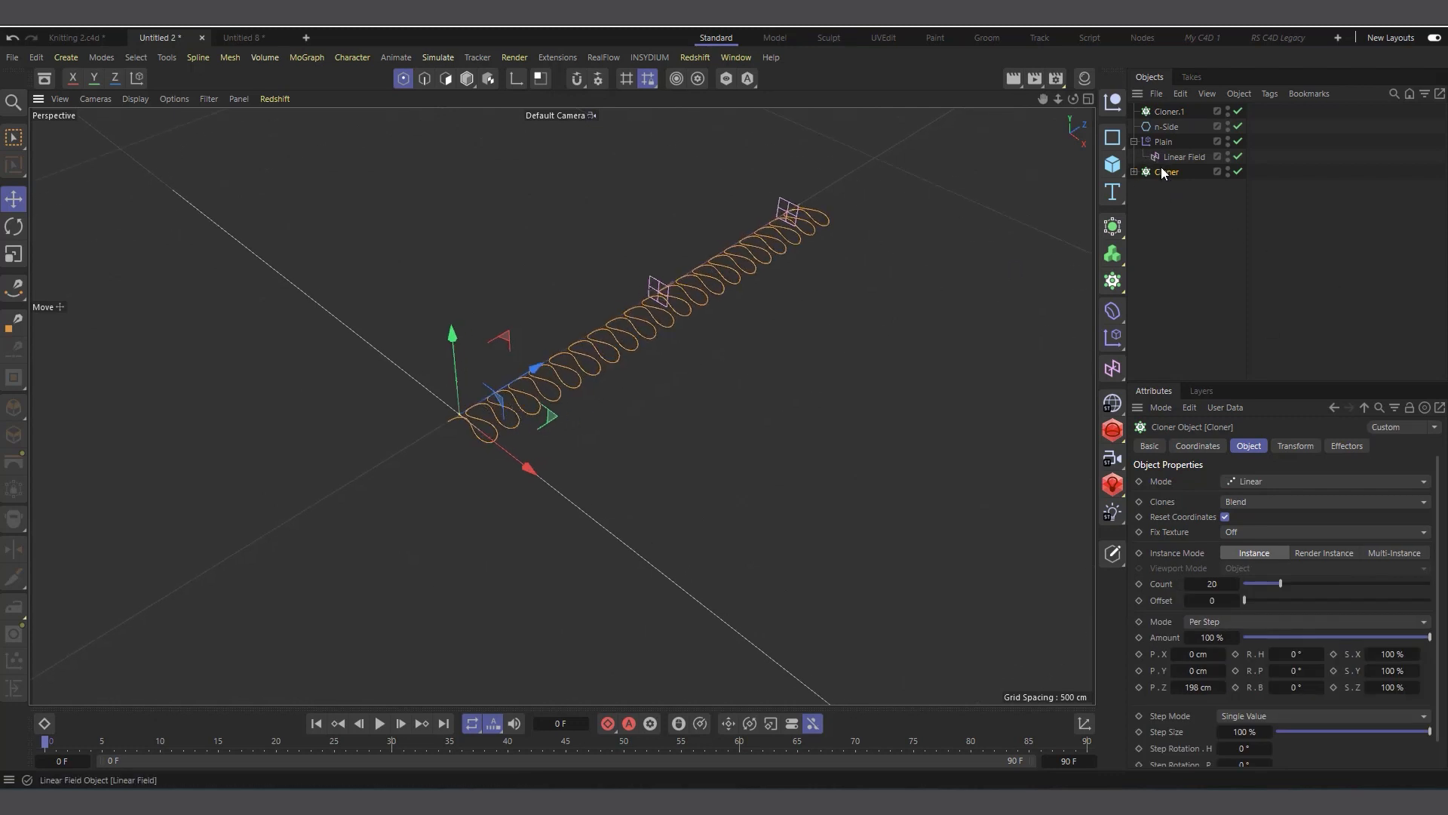
{"action": "left_click_drag", "start_coordinate": [1164, 173], "coordinate": [1163, 111]}
{"action": "left_click", "coordinate": [1169, 113]}
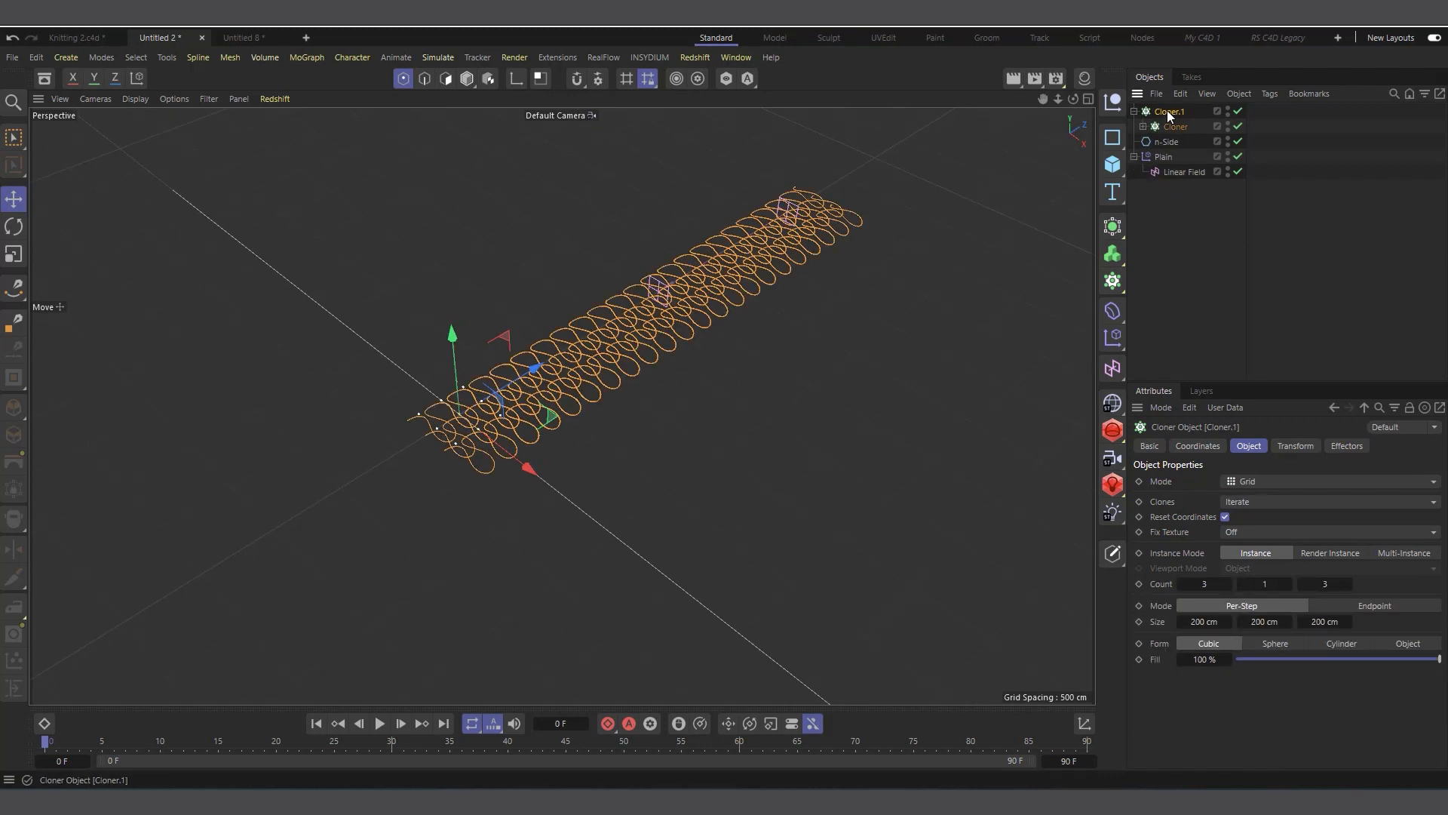
Set the outer Cloner's mode to Object and assign the n-Side spline as the object to clone onto.
{"action": "scroll", "coordinate": [464, 465], "scroll_direction": "up", "scroll_amount": 5}
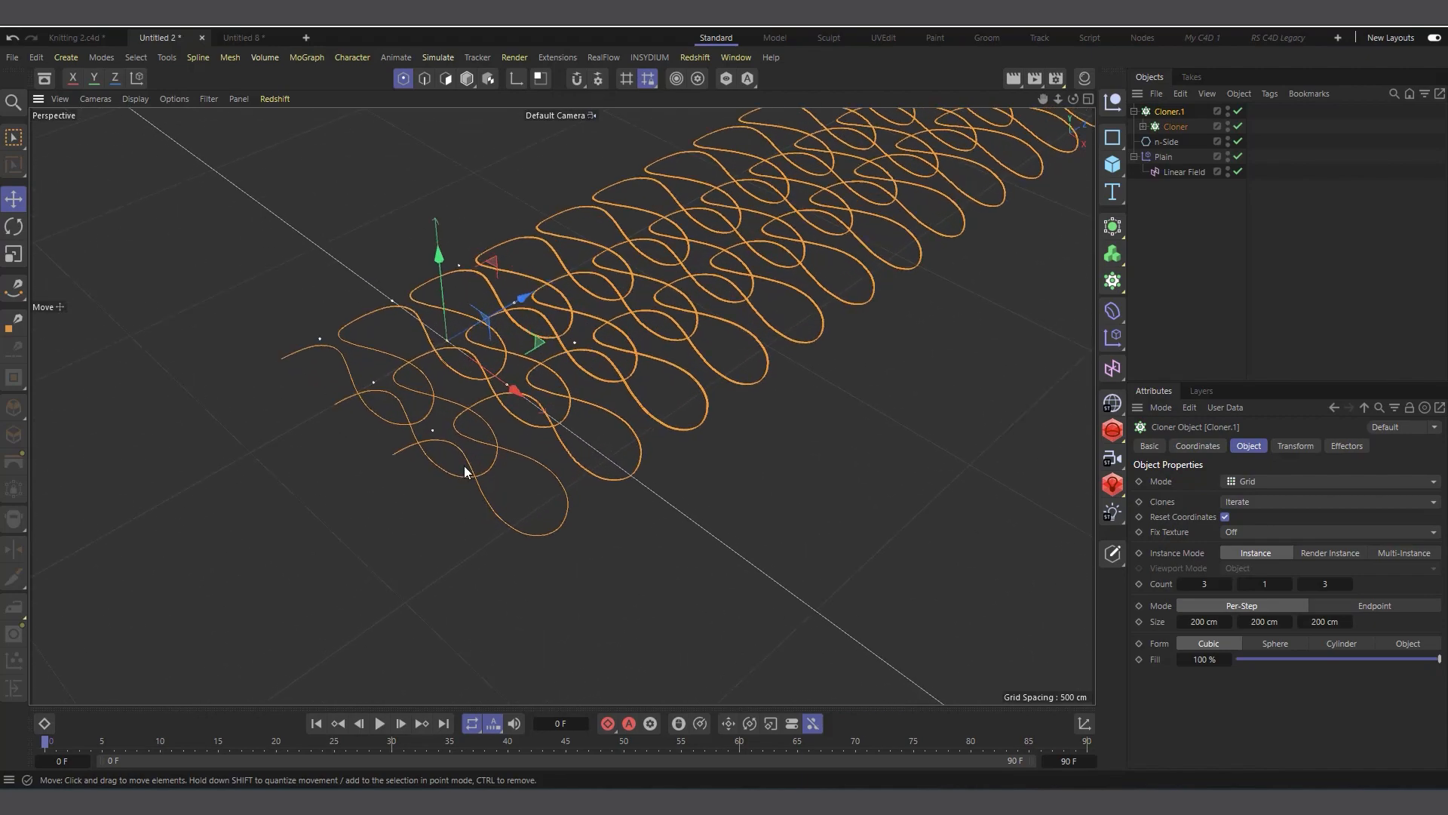
{"action": "left_click_drag", "start_coordinate": [1072, 99], "coordinate": [1092, 50]}
{"action": "left_click_drag", "start_coordinate": [463, 377], "coordinate": [456, 506], "text": "alt"}
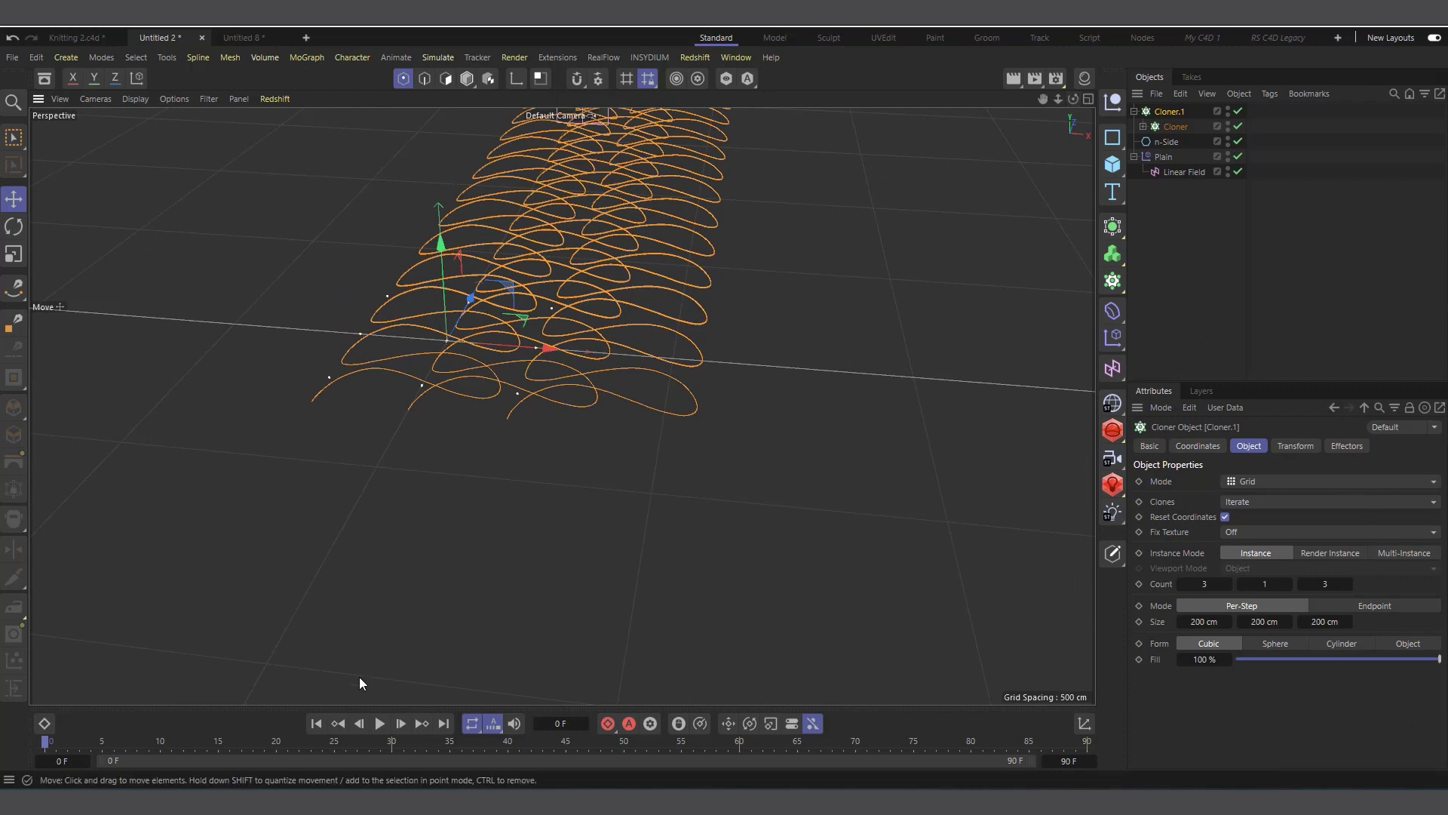
{"action": "scroll", "coordinate": [361, 676], "scroll_direction": "down", "scroll_amount": 6}
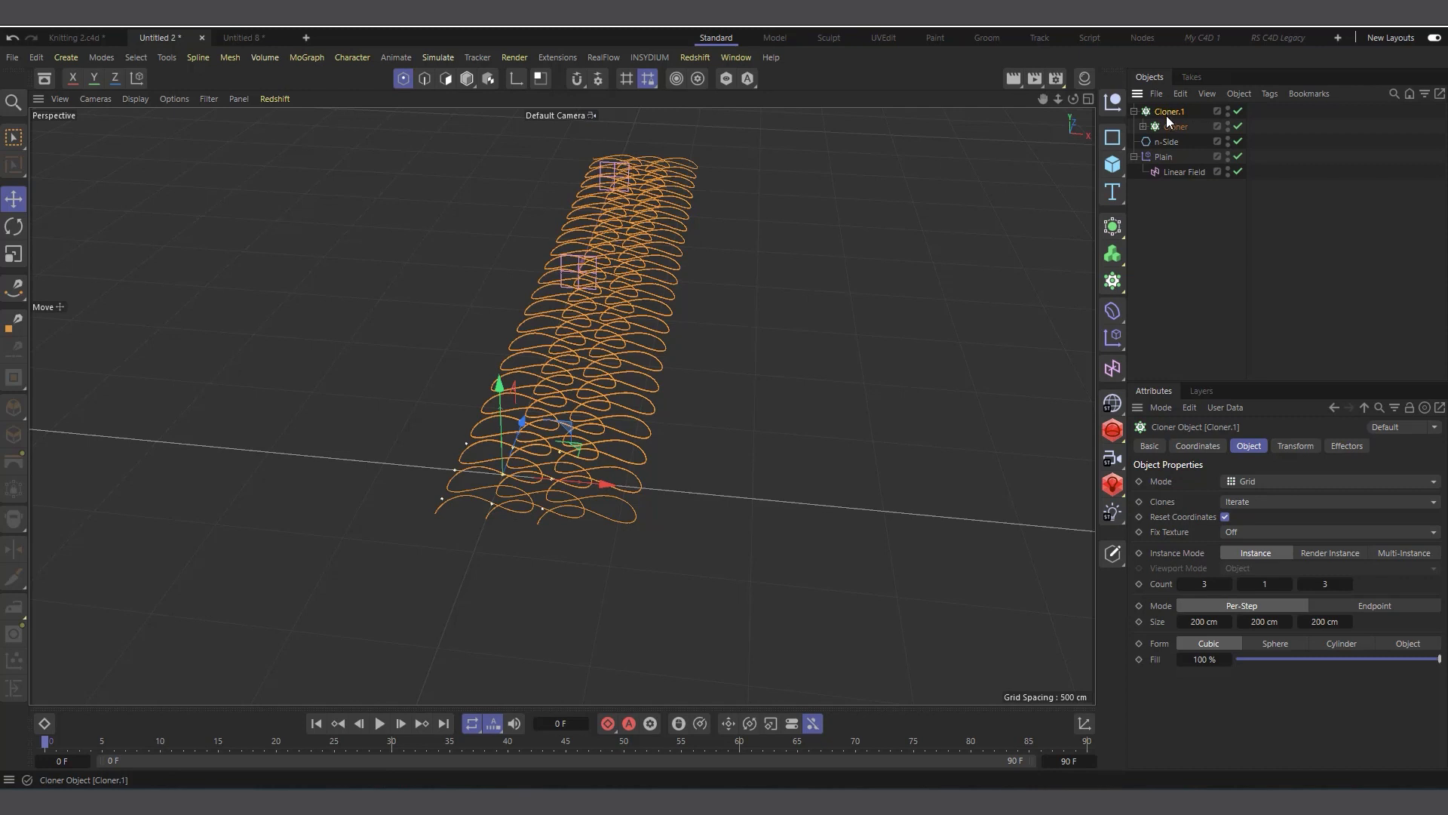
{"action": "left_click", "coordinate": [1255, 481]}
{"action": "left_click", "coordinate": [1264, 504]}
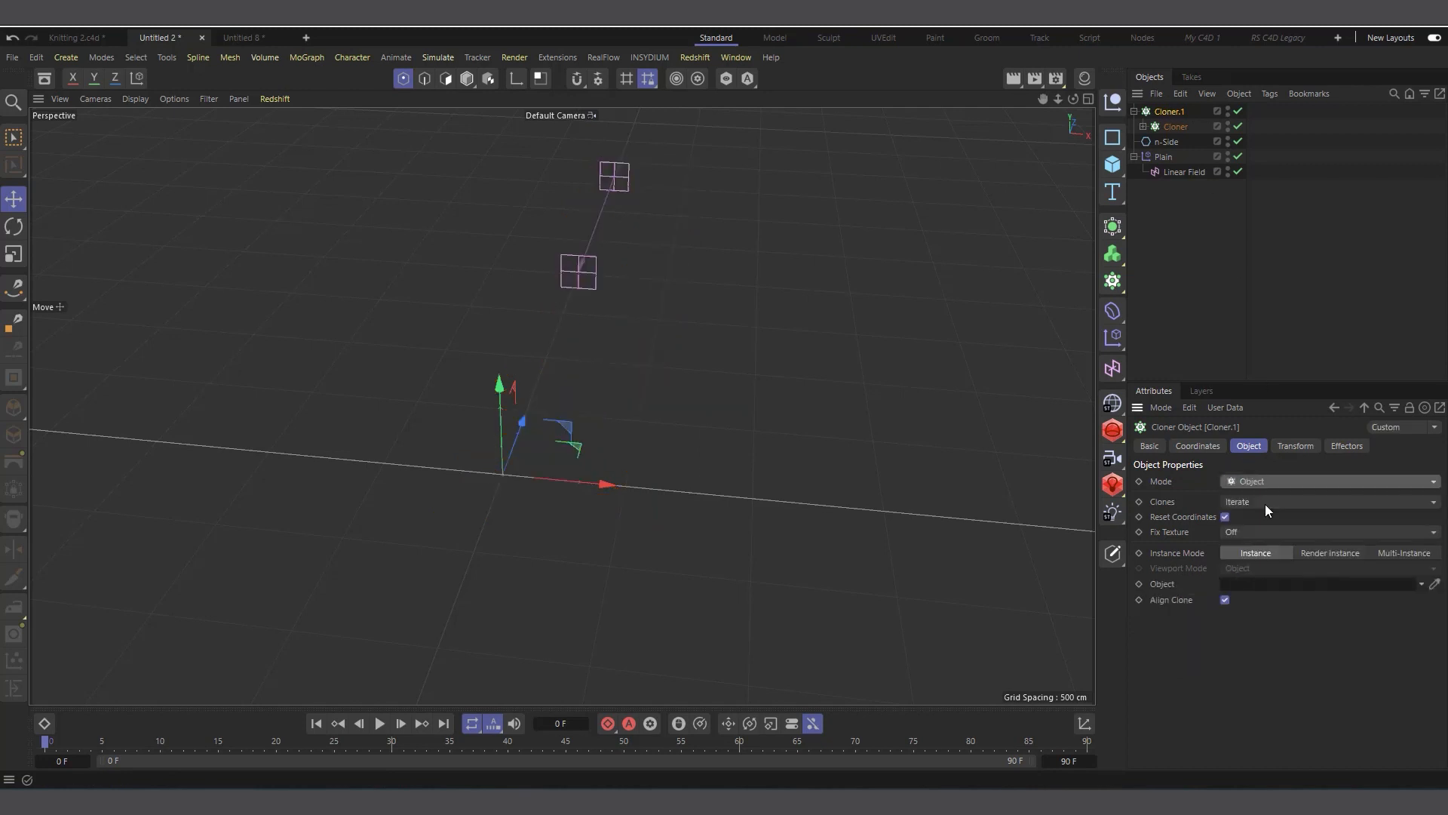
{"action": "left_click_drag", "start_coordinate": [604, 392], "coordinate": [715, 407], "text": "alt"}
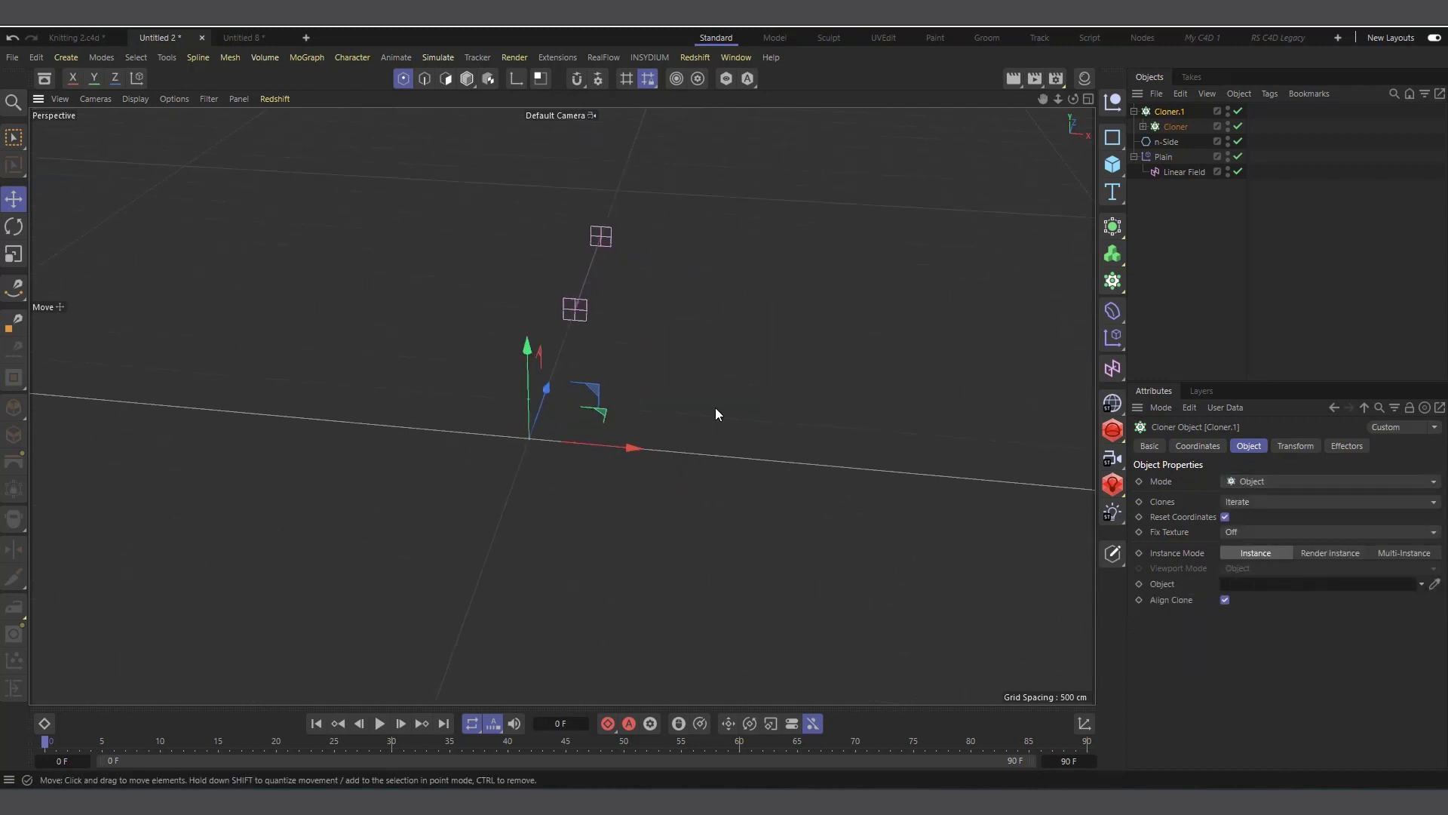
{"action": "left_click", "coordinate": [1167, 141]}
{"action": "left_click", "coordinate": [1176, 114]}
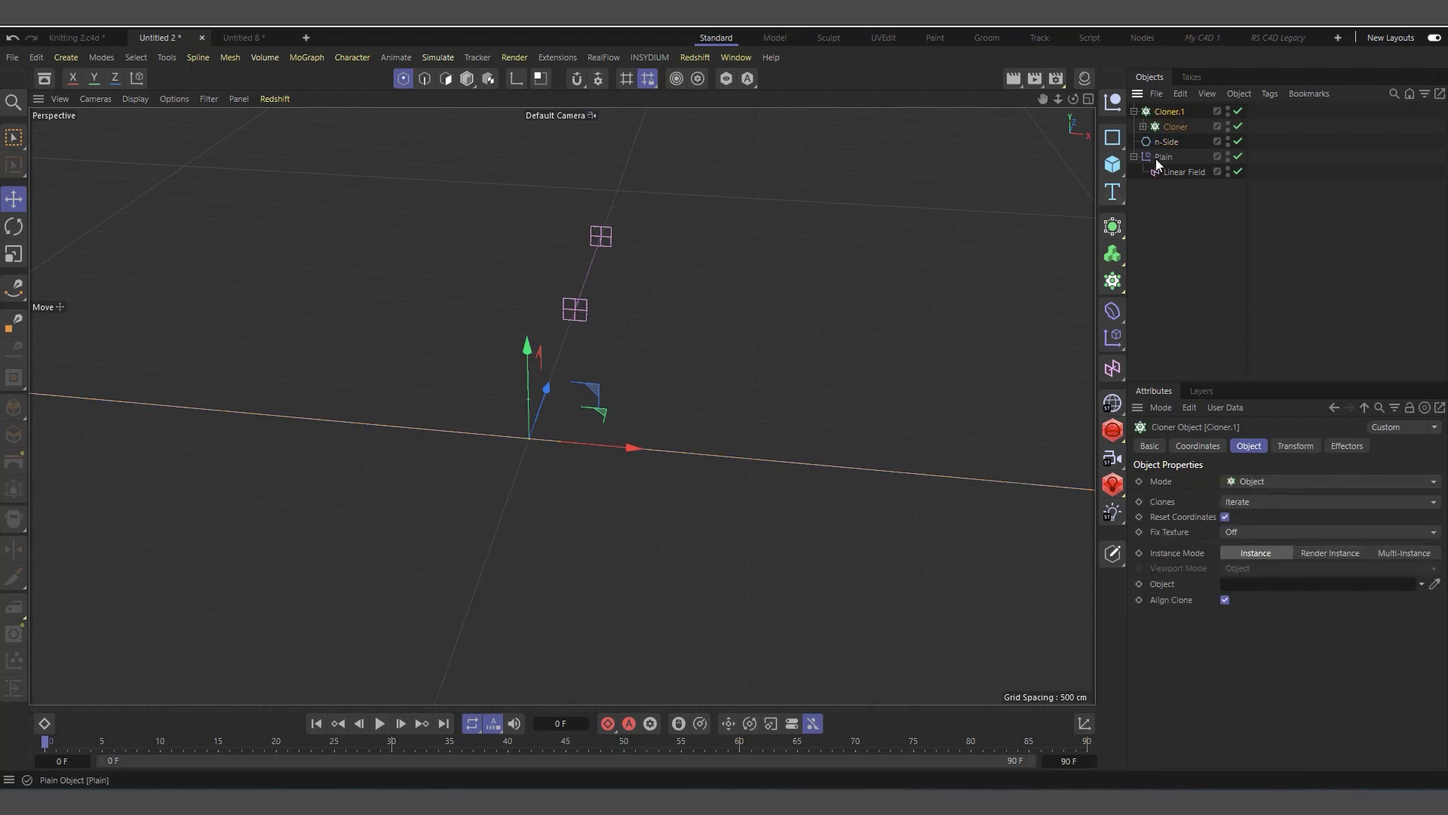
{"action": "left_click_drag", "start_coordinate": [1162, 145], "coordinate": [1264, 588]}
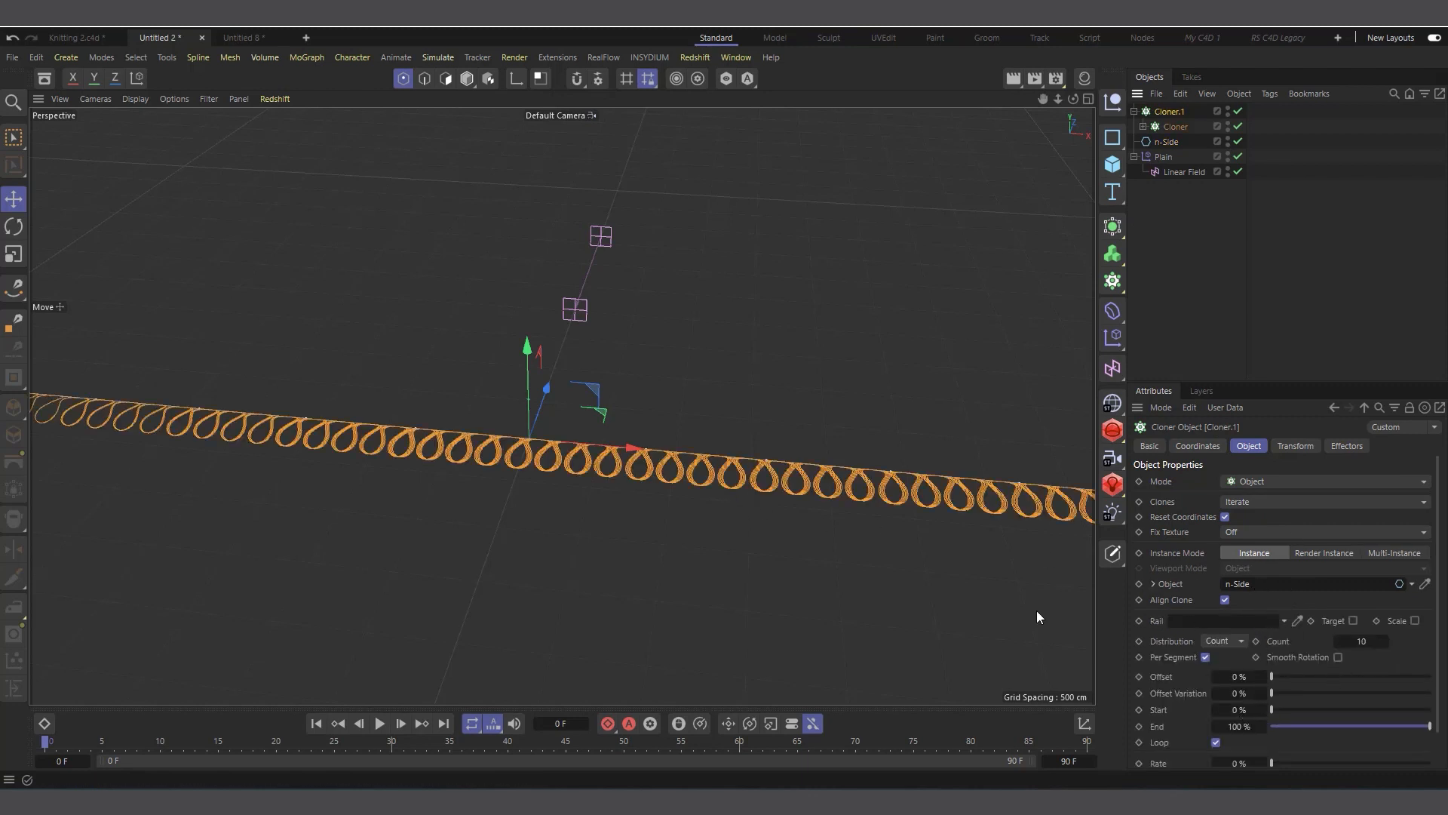
{"action": "scroll", "coordinate": [617, 432], "scroll_direction": "down", "scroll_amount": 1}
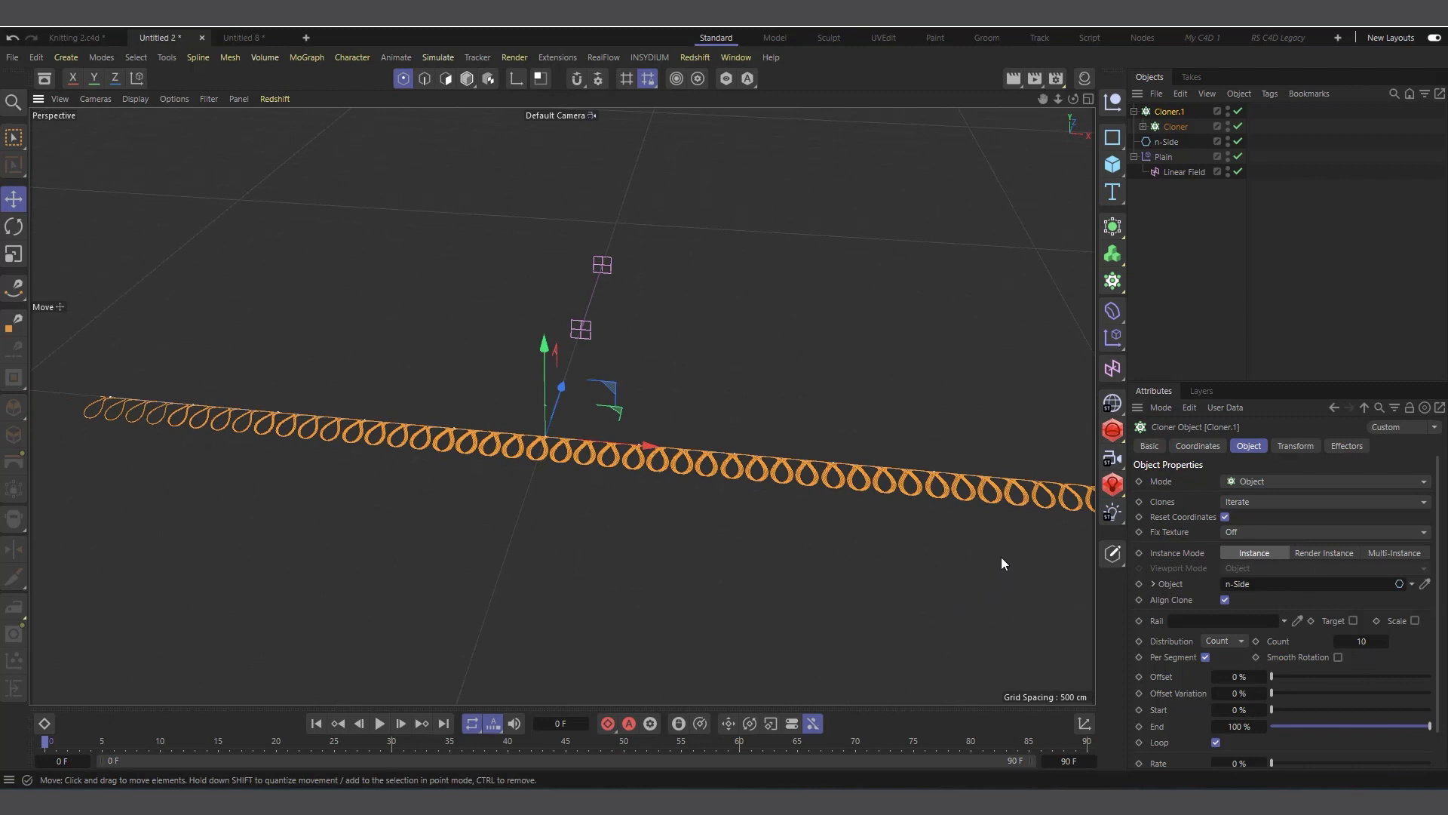
Set the outer Cloner's transform heading rotation (R.H) to 90° so the loop rows run perpendicular to the spline.
{"action": "left_click", "coordinate": [1298, 446]}
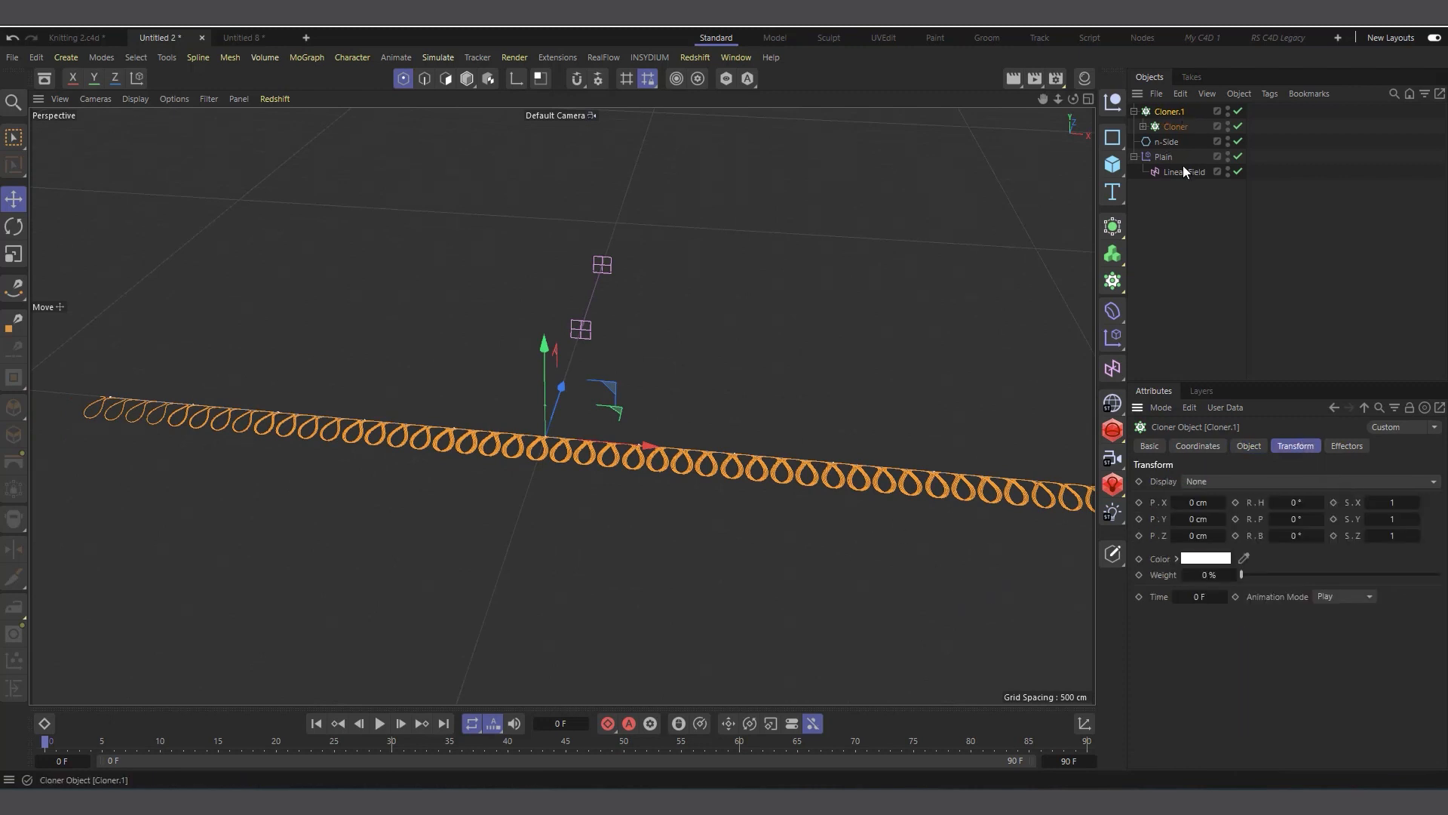
{"action": "left_click_drag", "start_coordinate": [1296, 503], "coordinate": [1362, 503]}
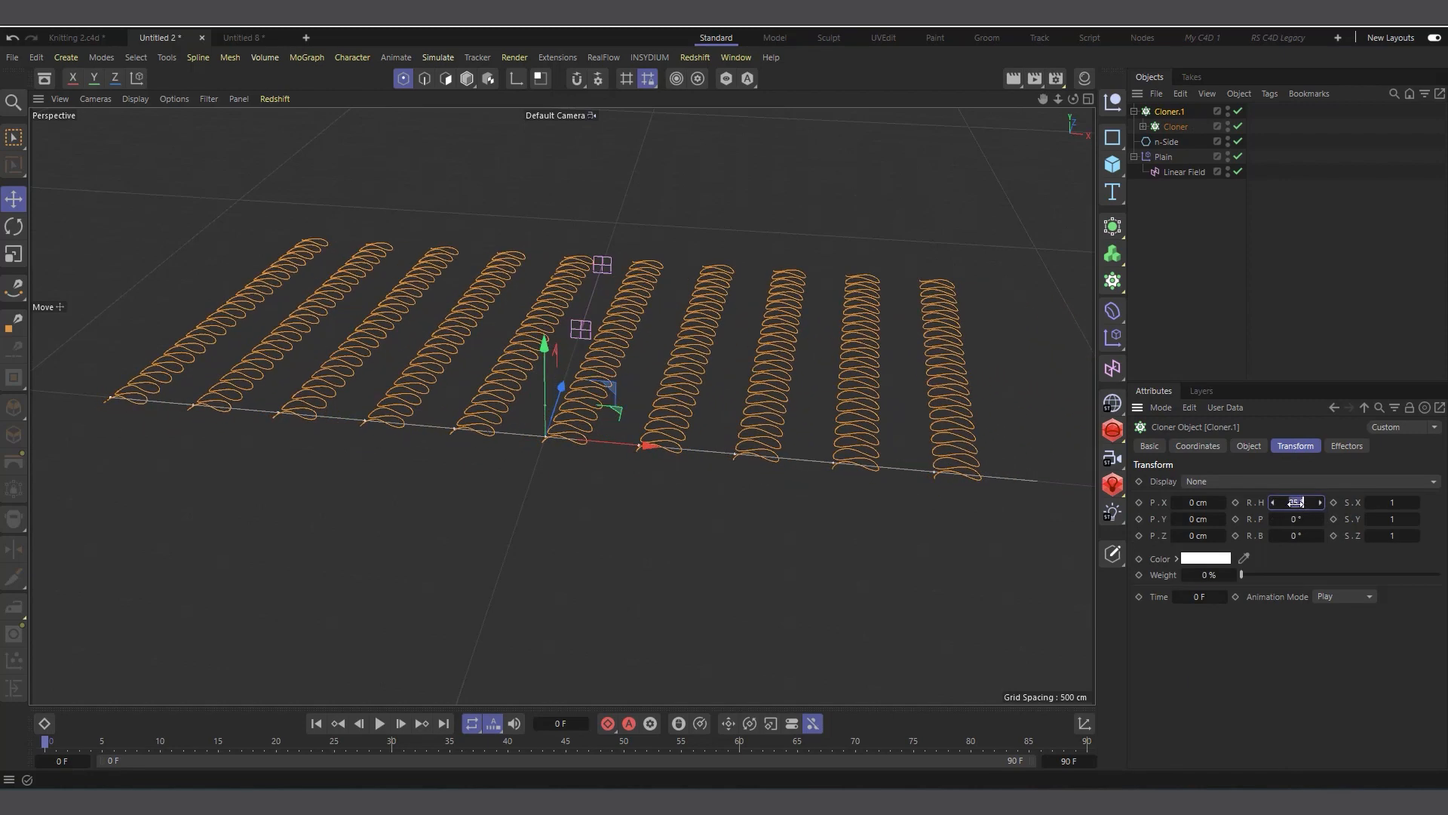
{"action": "type", "text": "90"}
{"action": "key", "text": "Return"}
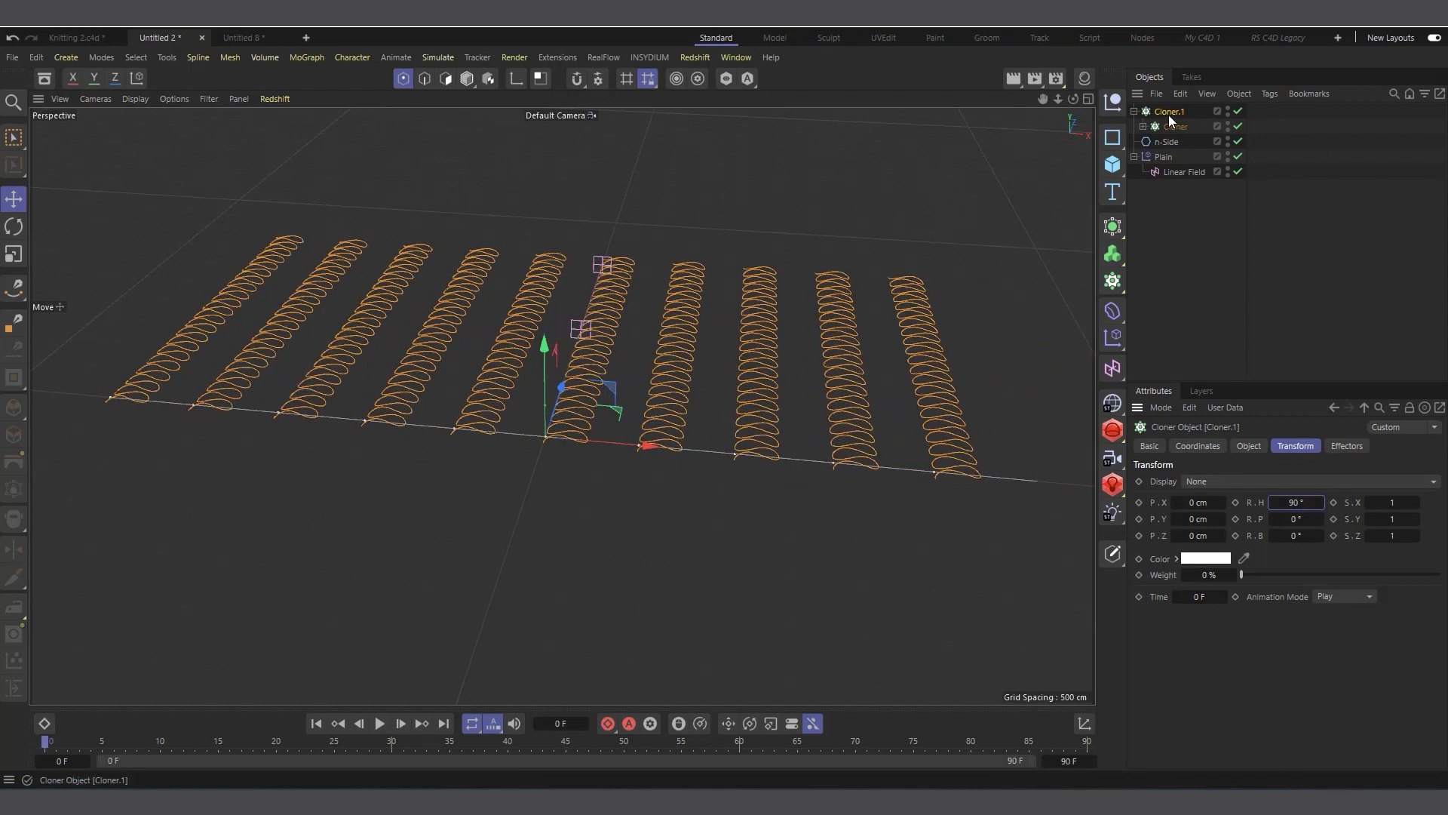
Raise the outer Cloner's count to 30 so that neighbouring loop rows interlock.
{"action": "left_click", "coordinate": [1250, 446]}
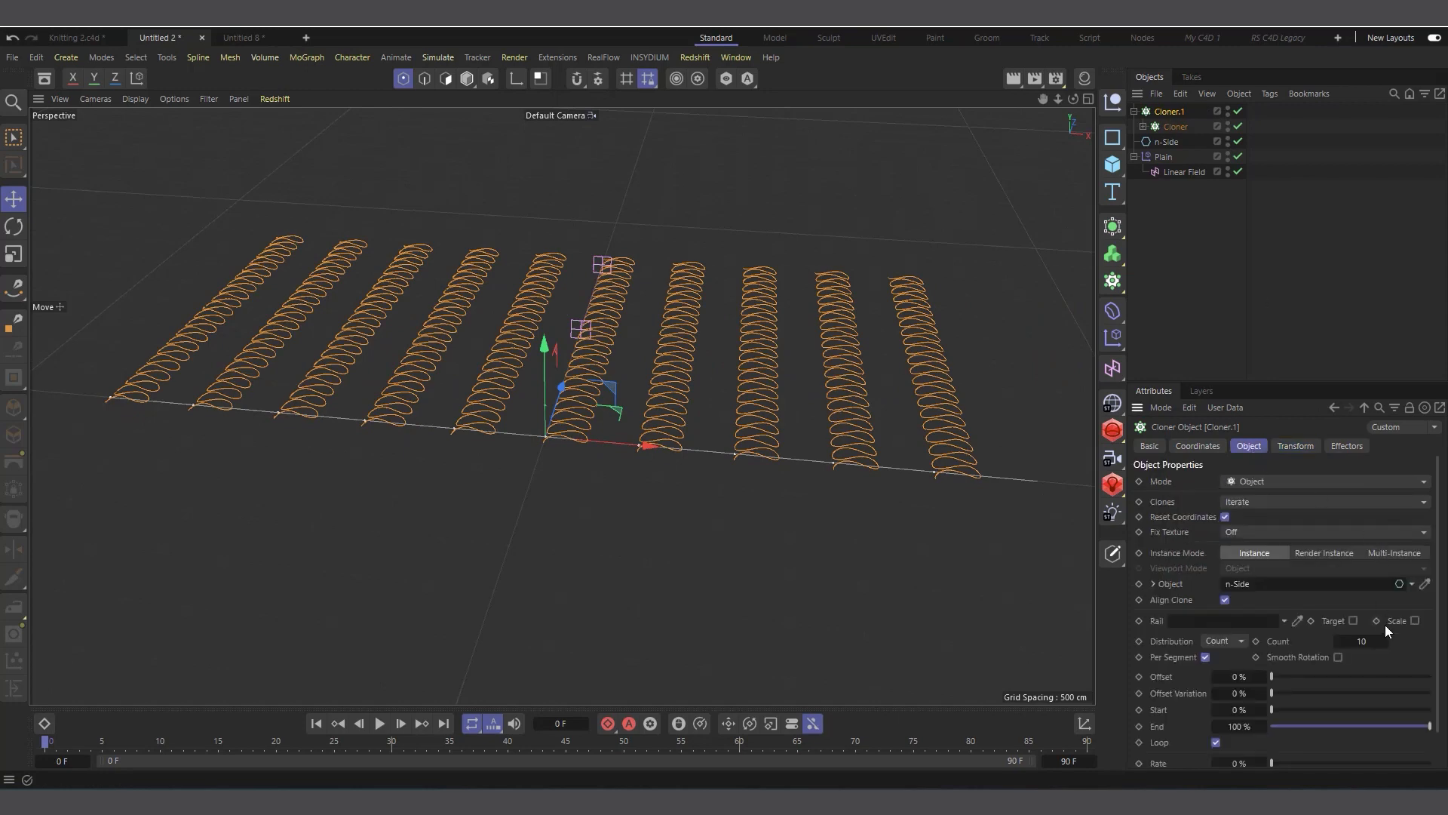
{"action": "left_click_drag", "start_coordinate": [1378, 642], "coordinate": [1384, 641]}
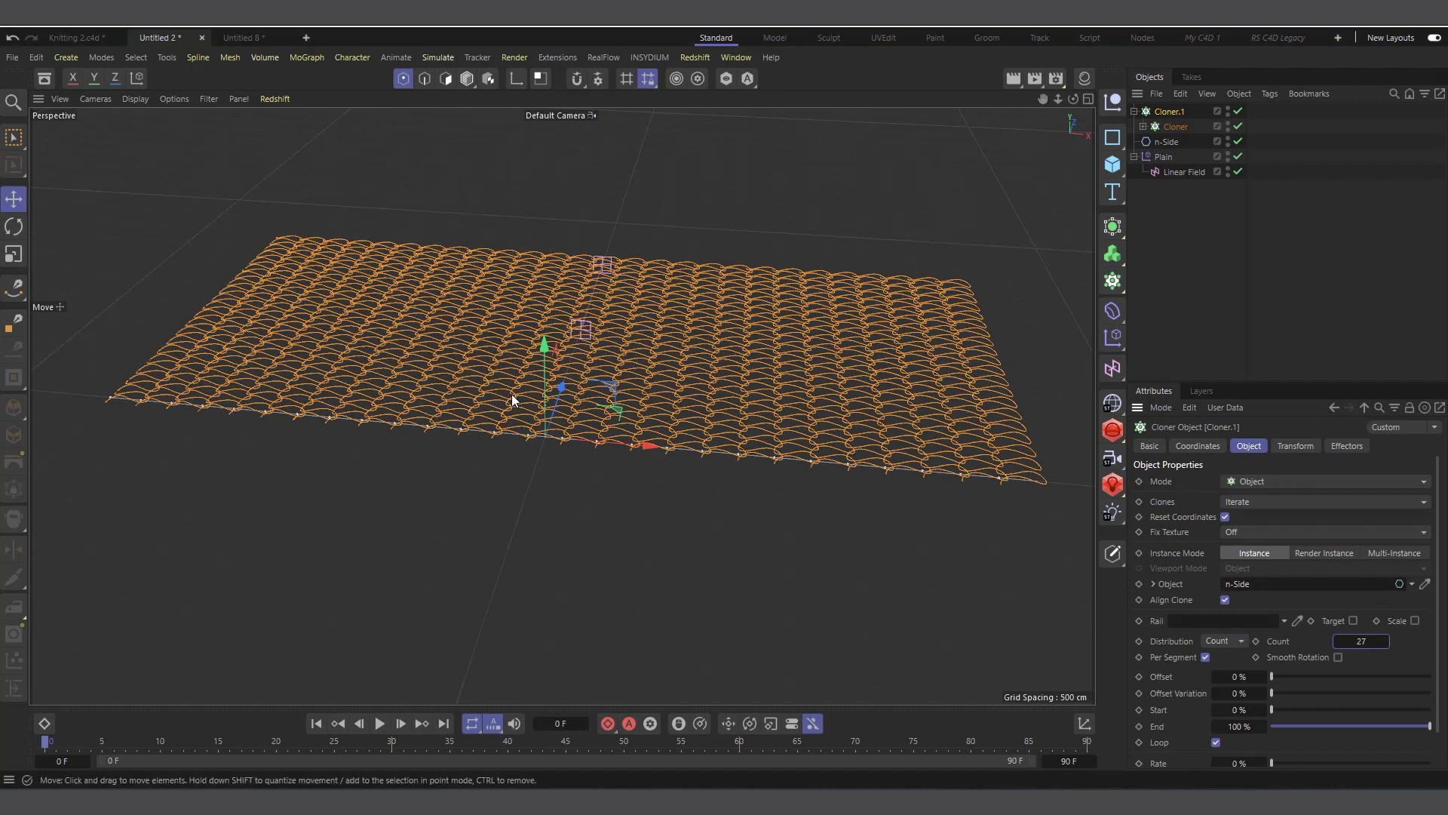
{"action": "scroll", "coordinate": [531, 440], "scroll_direction": "up", "scroll_amount": 1}
{"action": "scroll", "coordinate": [531, 440], "scroll_direction": "down", "scroll_amount": 2}
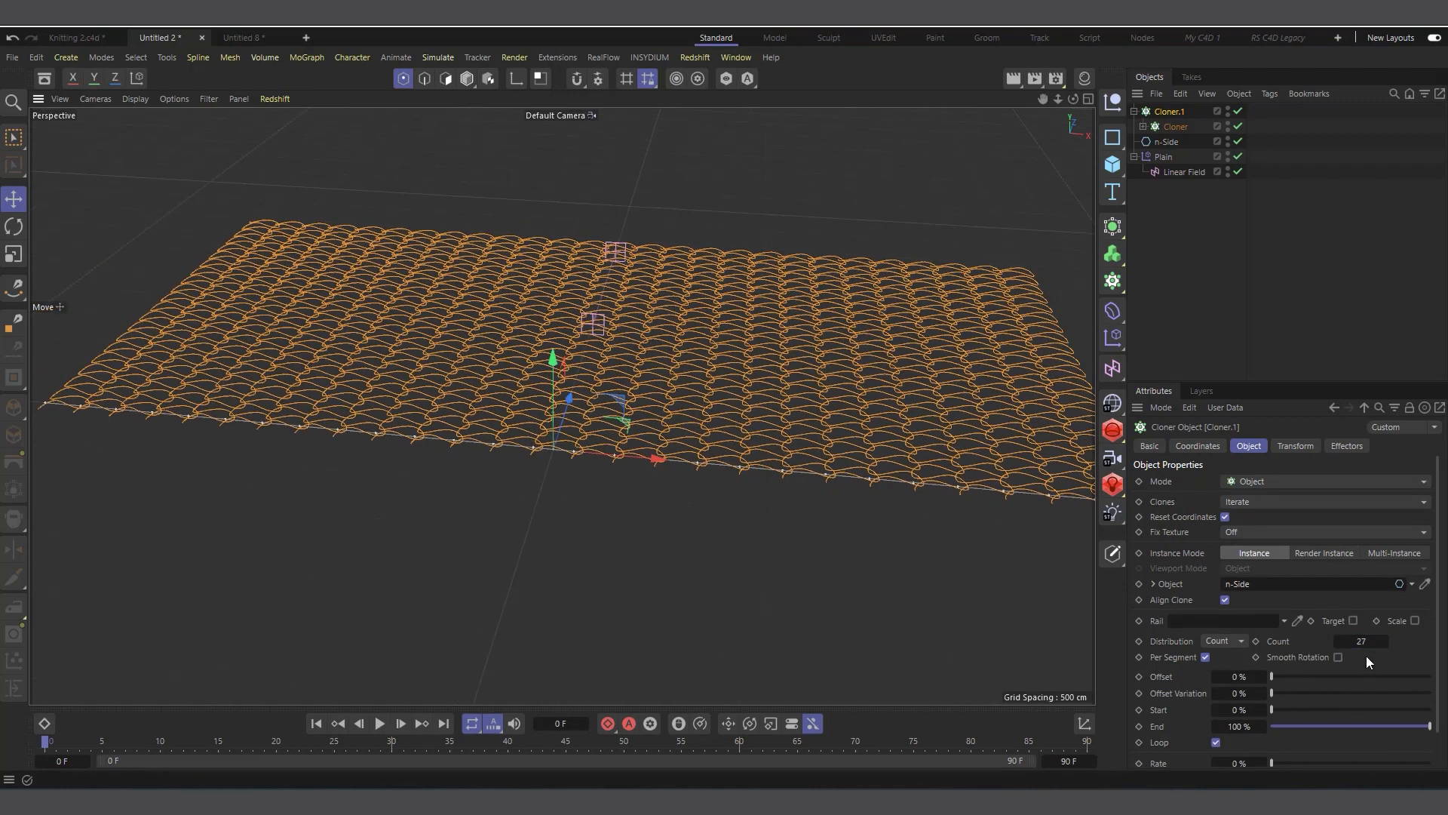
{"action": "left_click_drag", "start_coordinate": [1390, 641], "coordinate": [1390, 642]}
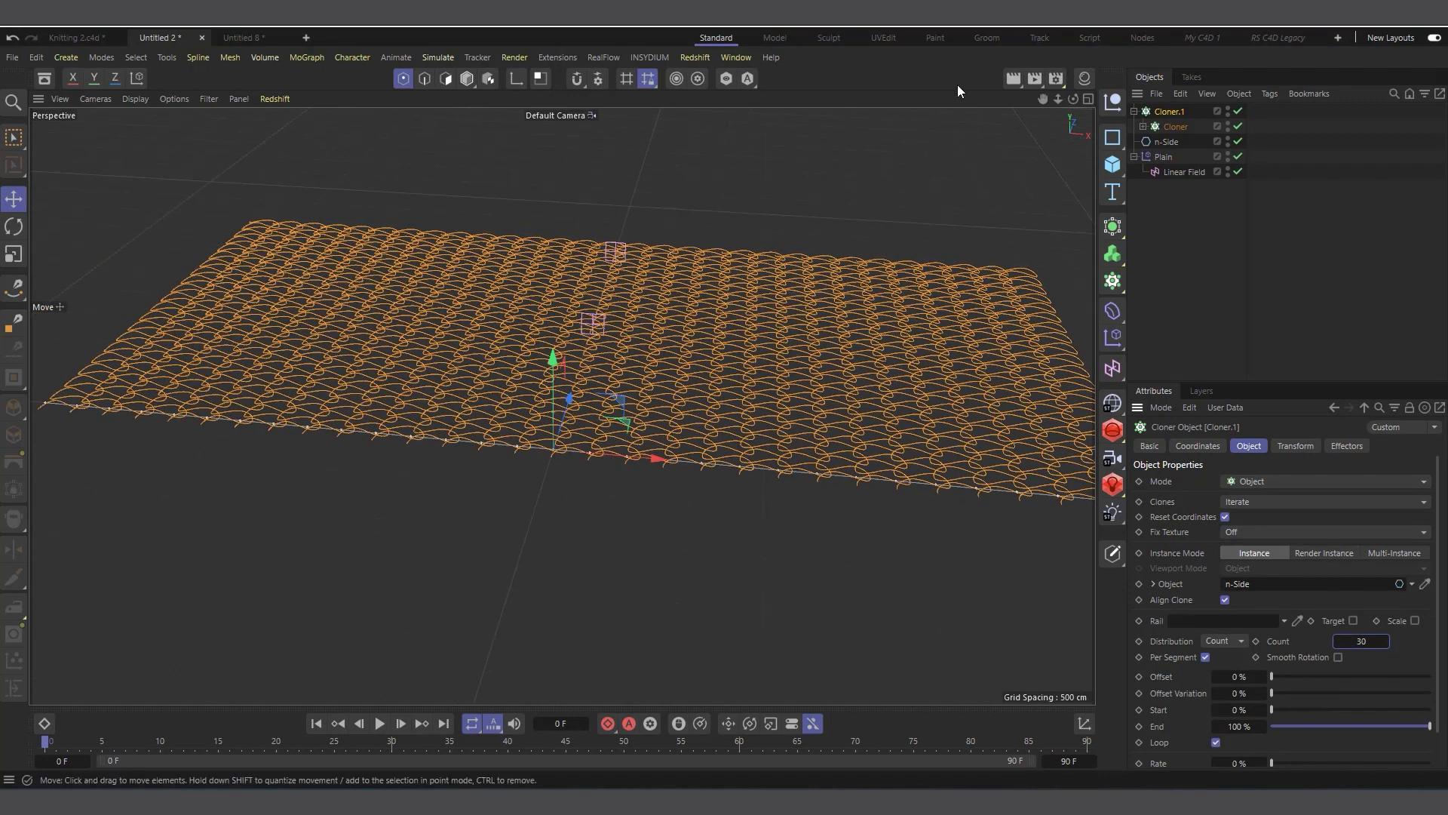
Reduce the n-Side spline's radius to 2941 cm to tighten the spacing between the loop rows.
{"action": "mouse_move", "coordinate": [1073, 99]}
{"action": "left_mouse_down"}
{"action": "mouse_move", "coordinate": [1035, 114]}
{"action": "mouse_move", "coordinate": [1050, 115]}
{"action": "left_mouse_up"}
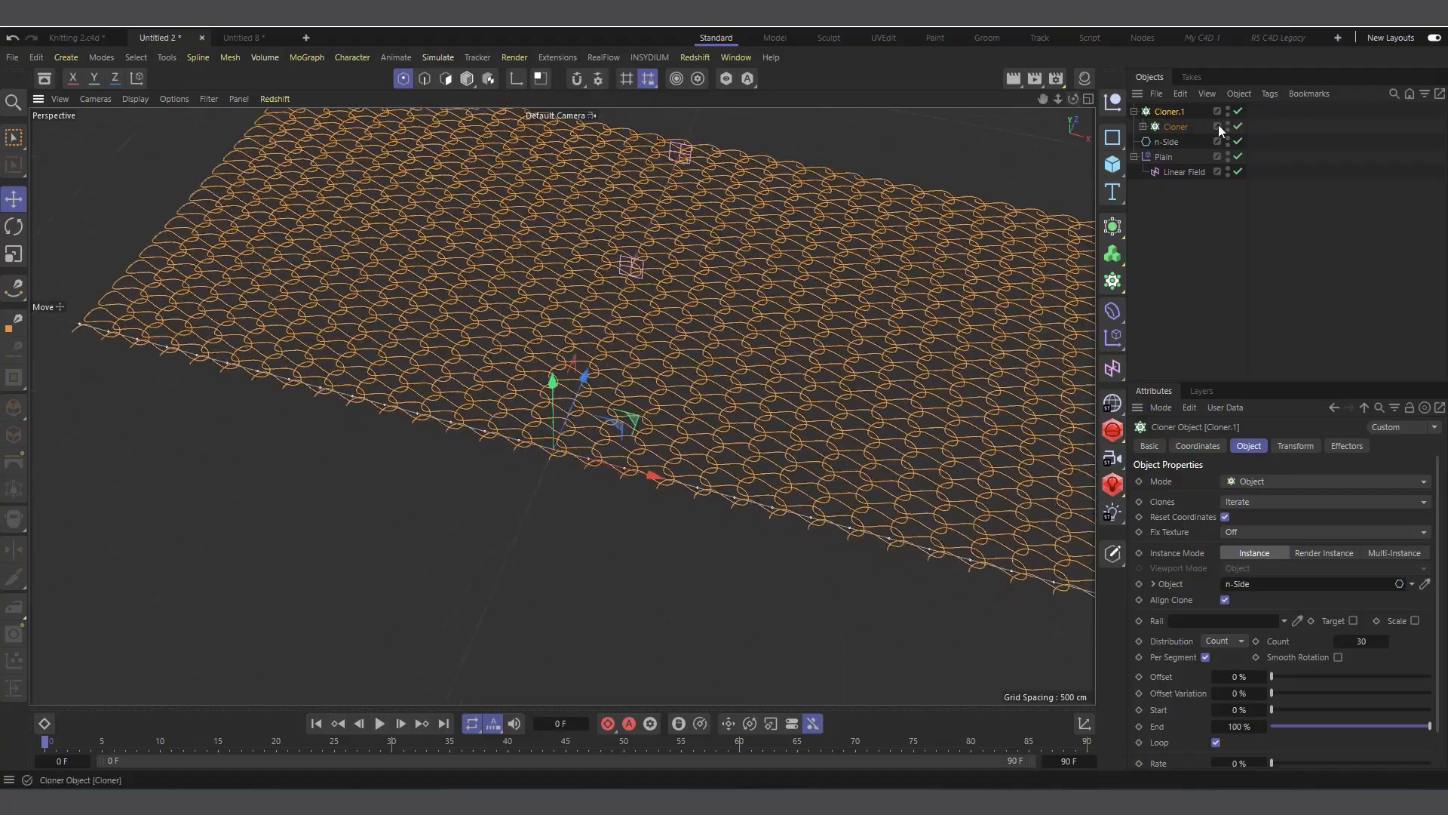
{"action": "left_click", "coordinate": [1166, 143]}
{"action": "mouse_move", "coordinate": [1253, 482]}
{"action": "left_mouse_down"}
{"action": "mouse_move", "coordinate": [1170, 482]}
{"action": "mouse_move", "coordinate": [1237, 482]}
{"action": "left_mouse_up"}
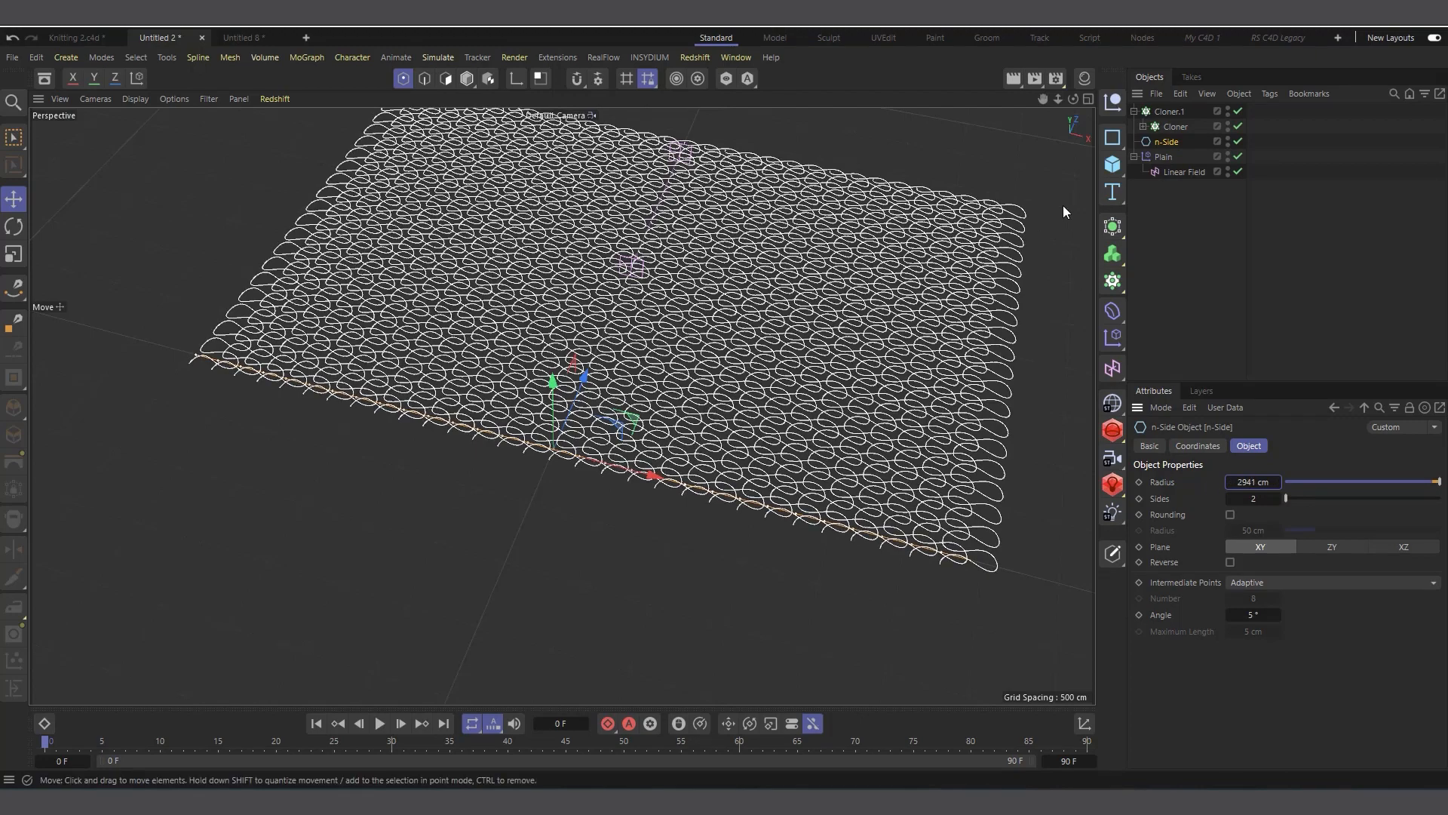
Enable the Linear Field in the Plain effector's field list so it affects the cloned knitted sheet.
{"action": "left_click_drag", "start_coordinate": [1075, 106], "coordinate": [91, 456], "text": "alt"}
{"action": "scroll", "coordinate": [90, 456], "scroll_direction": "down", "scroll_amount": 2}
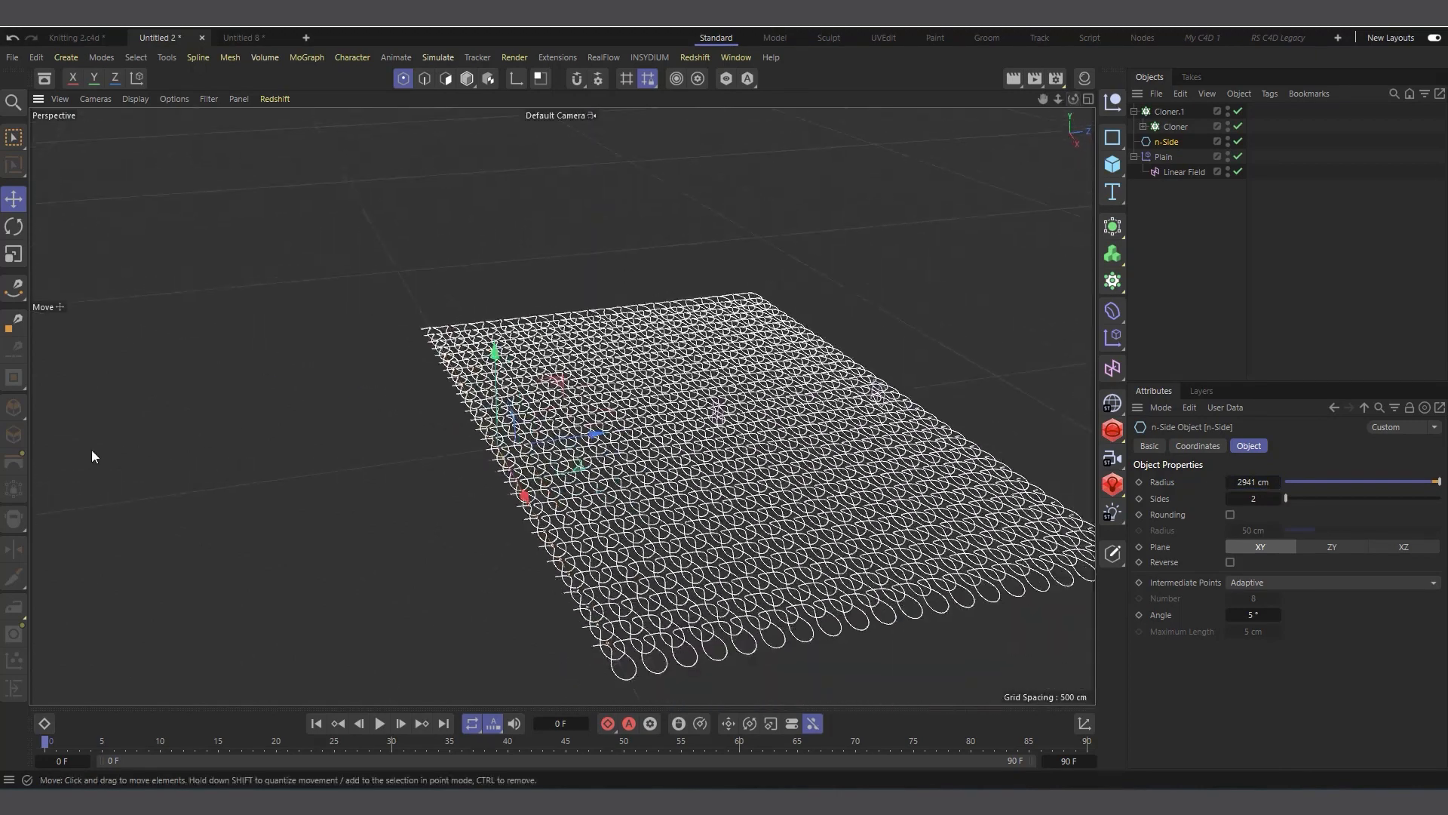
{"action": "scroll", "coordinate": [531, 400], "scroll_direction": "down", "scroll_amount": 1}
{"action": "scroll", "coordinate": [531, 401], "scroll_direction": "down", "scroll_amount": 2}
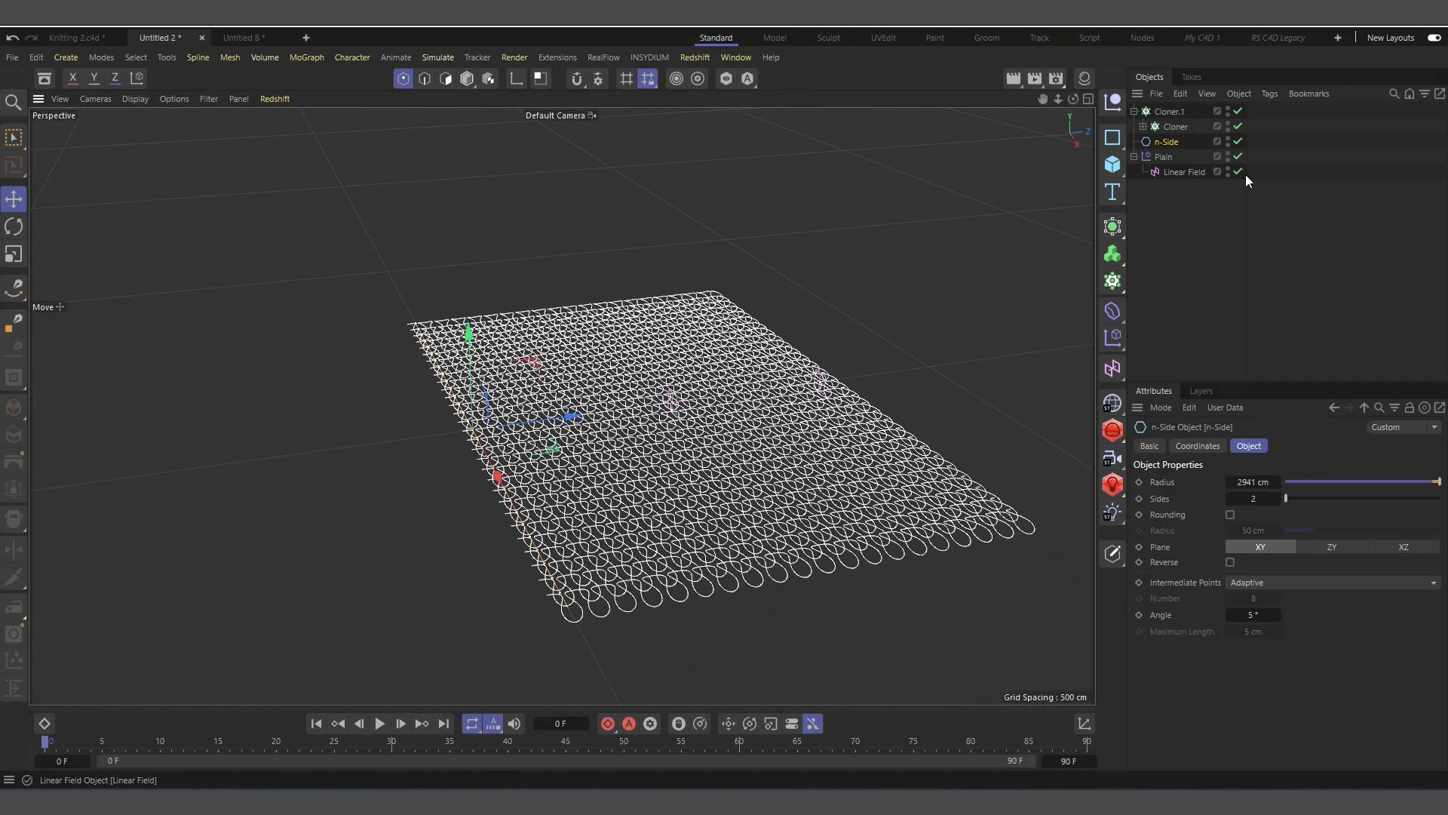
{"action": "left_click", "coordinate": [1162, 156]}
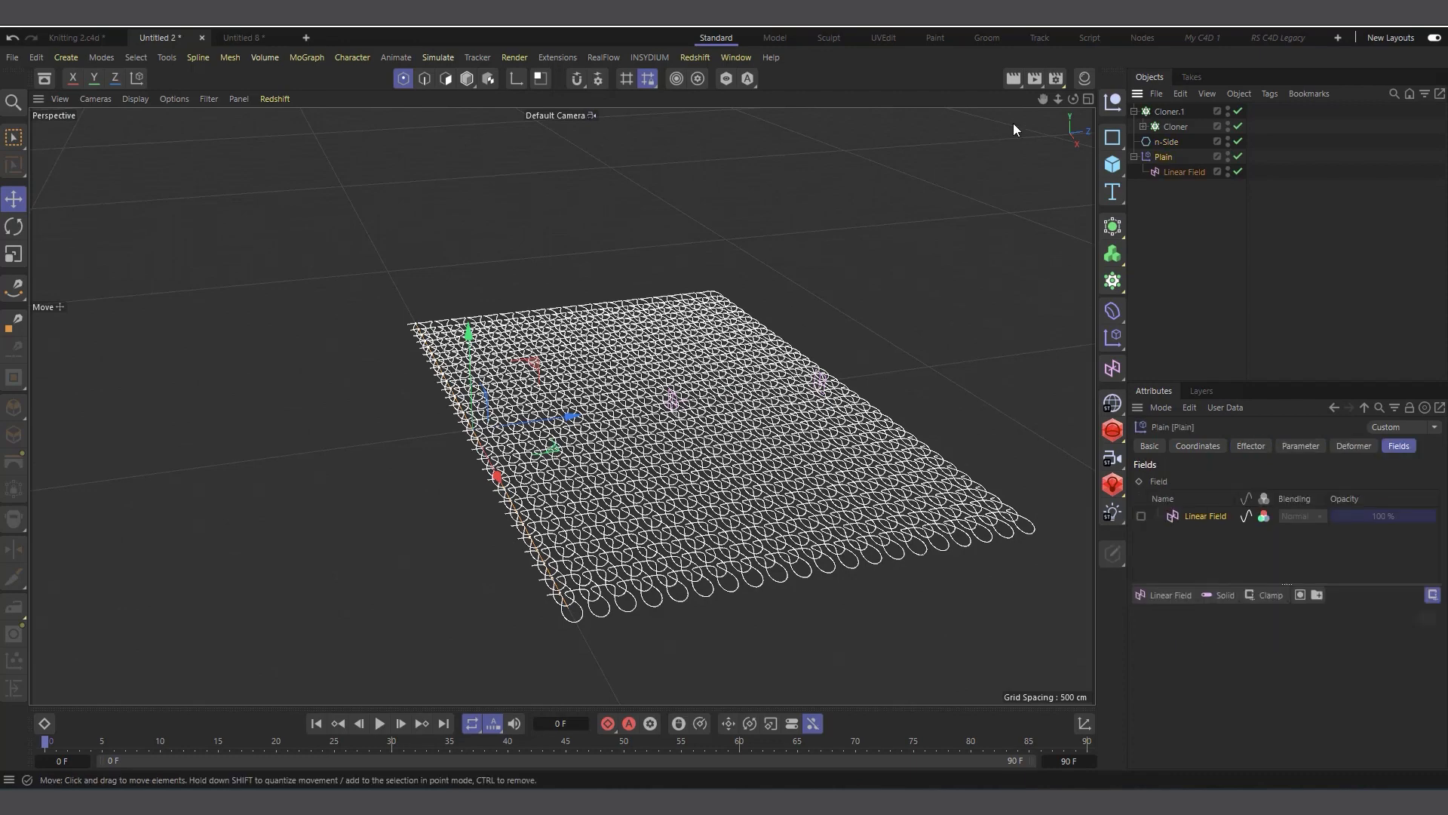
{"action": "left_click_drag", "start_coordinate": [1071, 100], "coordinate": [1068, 170]}
{"action": "scroll", "coordinate": [921, 386], "scroll_direction": "up", "scroll_amount": 1}
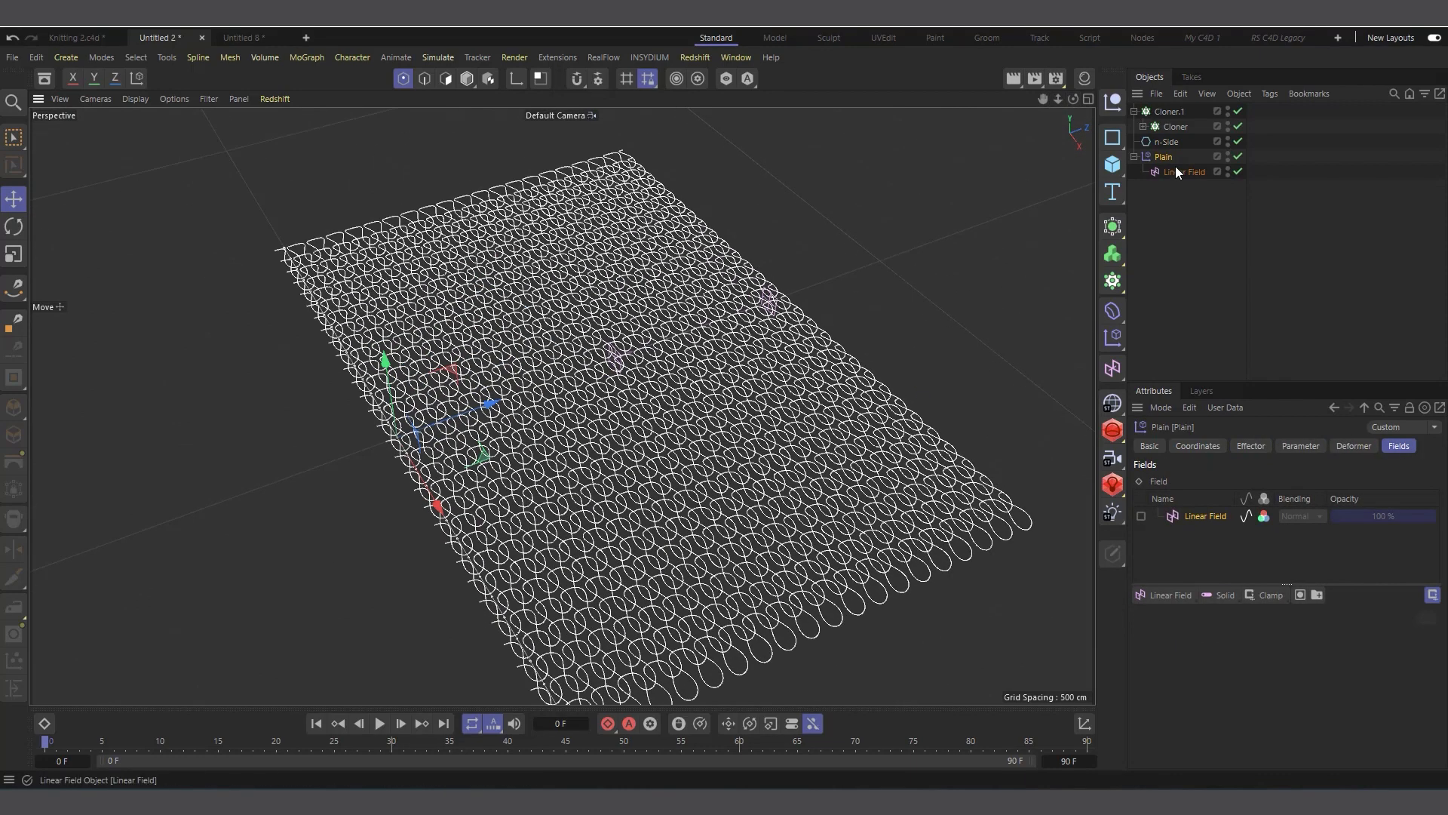
{"action": "left_click", "coordinate": [1140, 516]}
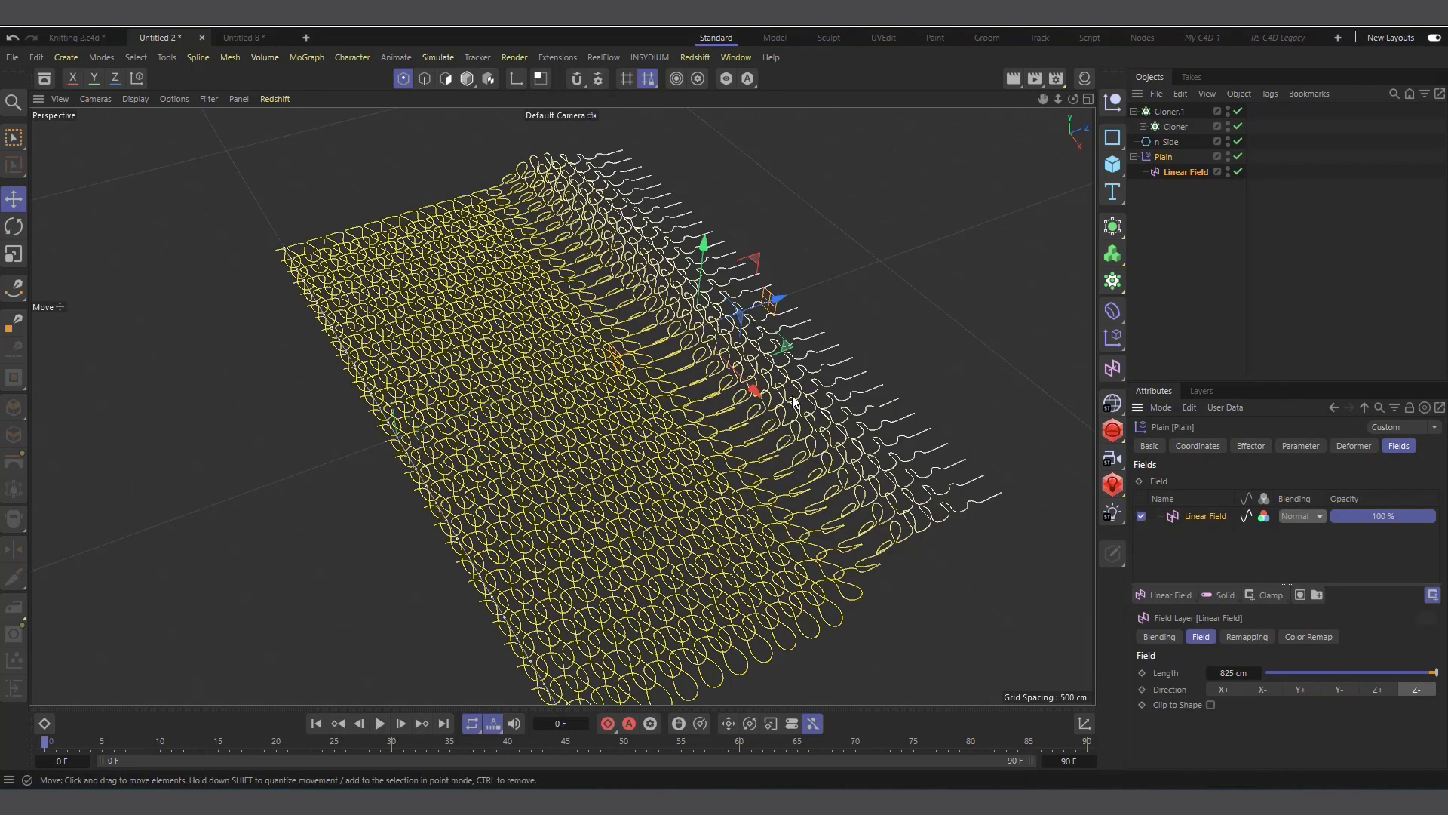
Rotate the Linear Field about its vertical axis so its falloff runs diagonally across the loop rows.
{"action": "left_click", "coordinate": [1183, 172]}
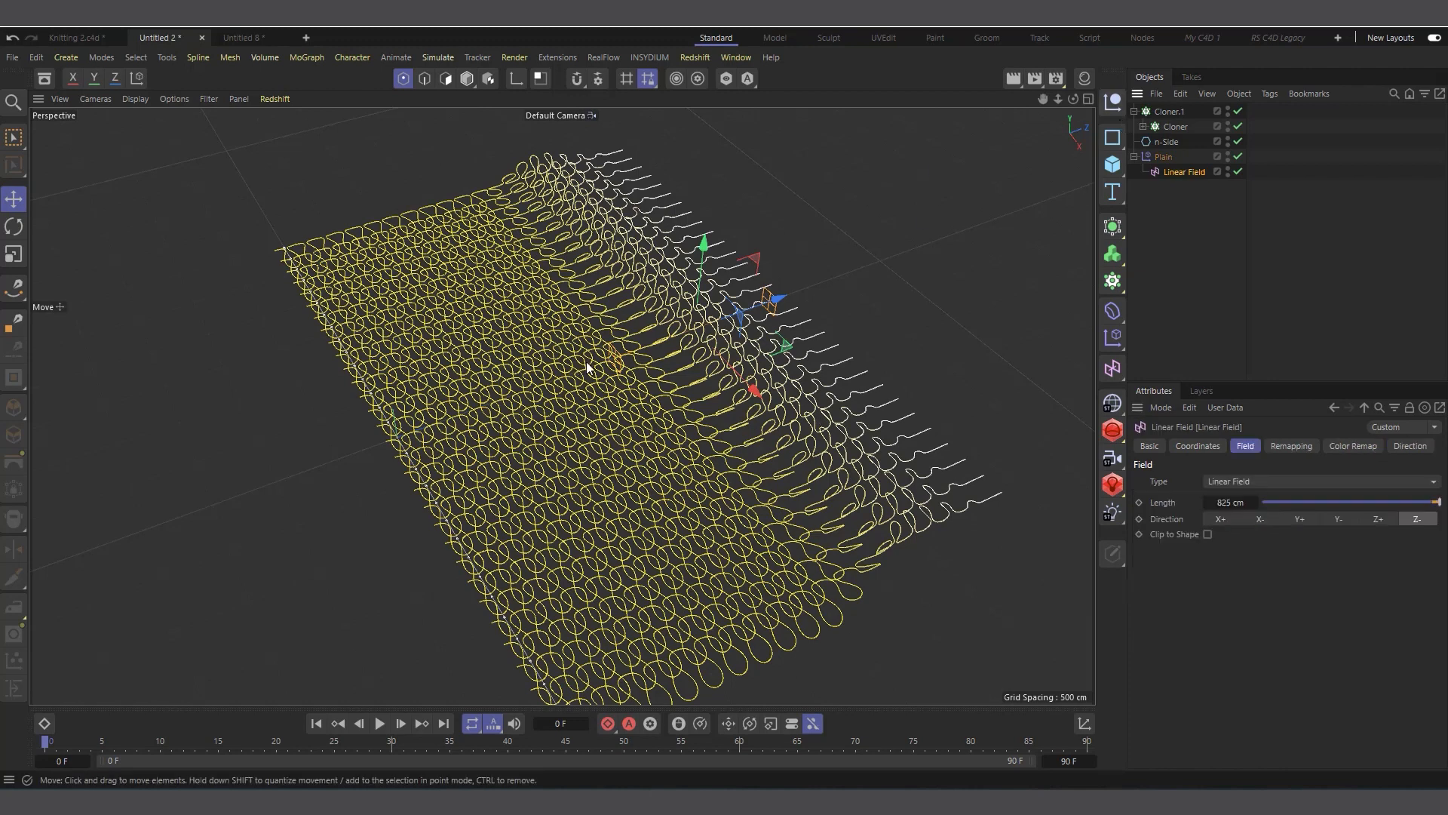
{"action": "key", "text": "r"}
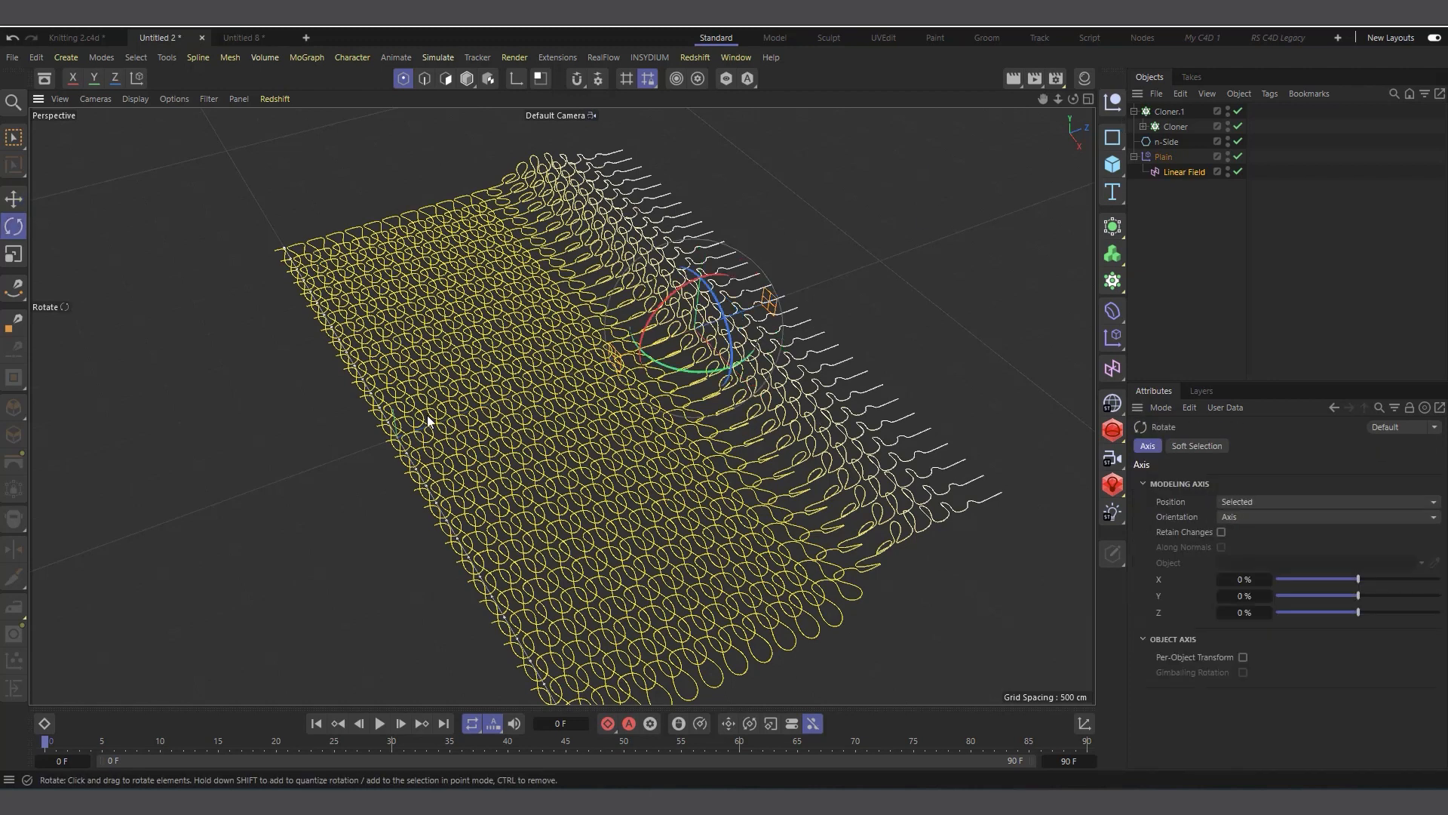
{"action": "left_click_drag", "start_coordinate": [667, 366], "coordinate": [624, 373]}
{"action": "scroll", "coordinate": [618, 375], "scroll_direction": "down", "scroll_amount": 2}
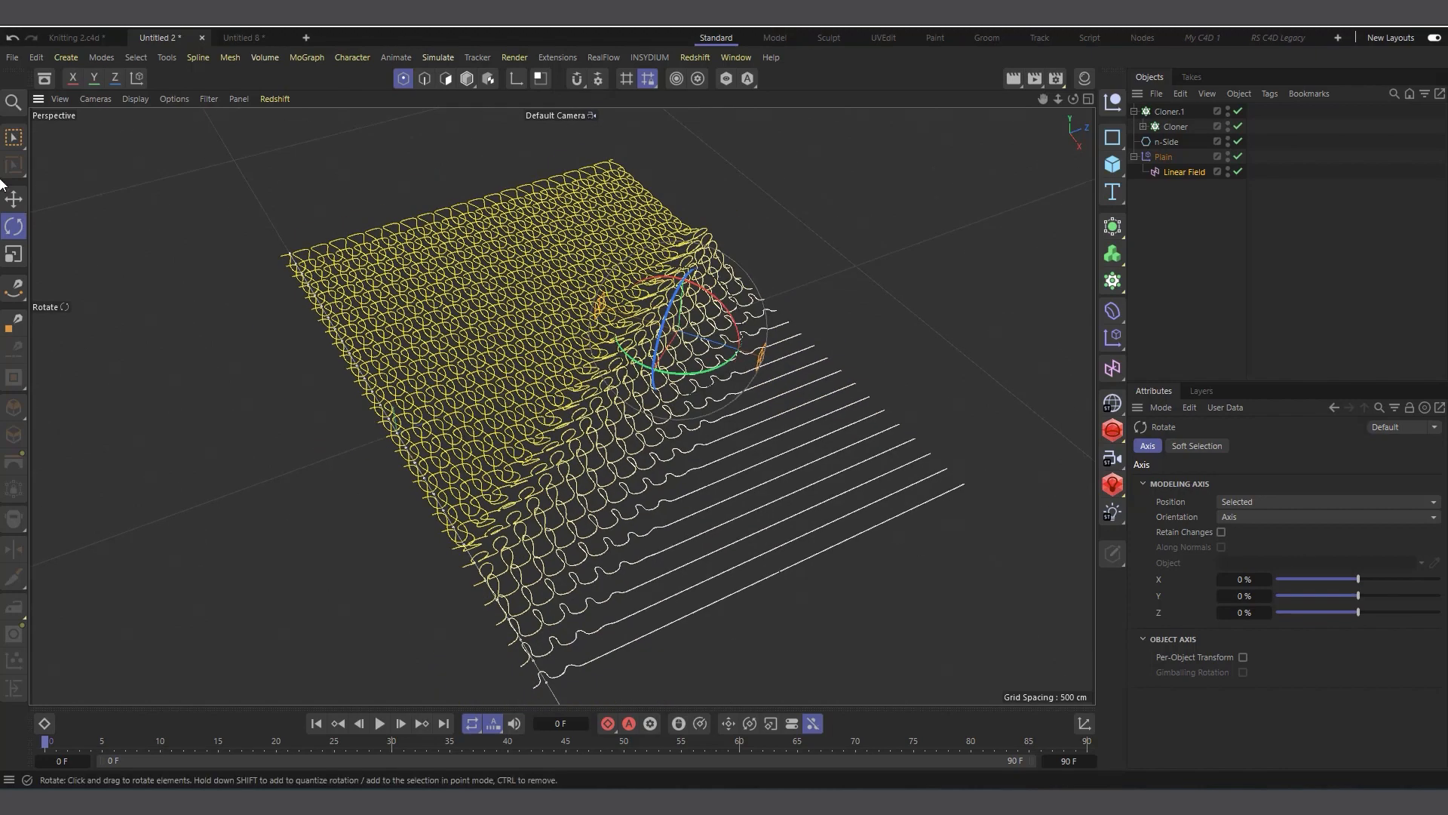
Set the outer Cloner's Rate to 10% so the loop rows travel along the n-Side spline.
{"action": "left_click_drag", "start_coordinate": [1057, 101], "coordinate": [1049, 111]}
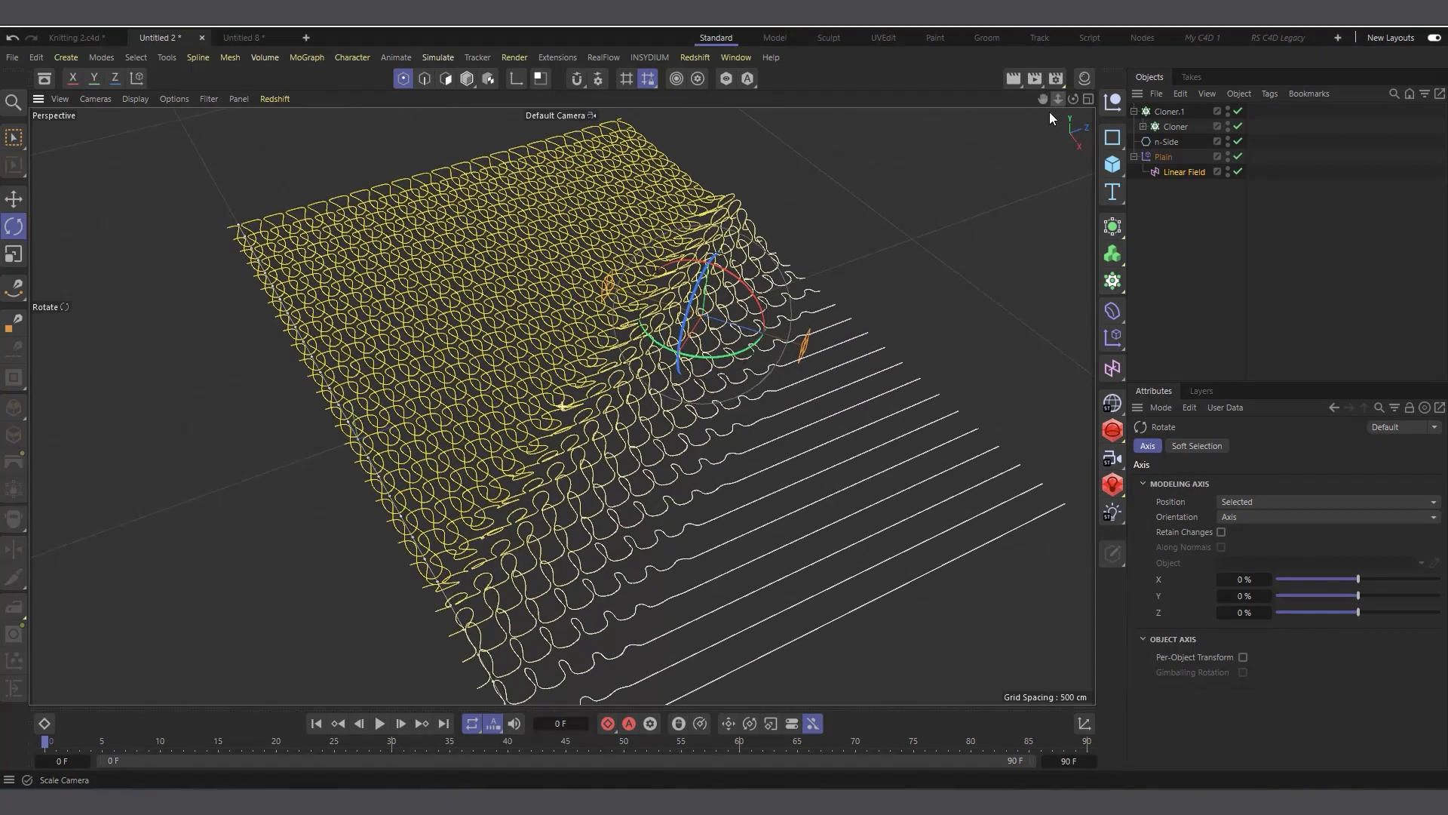
{"action": "left_click", "coordinate": [1169, 113]}
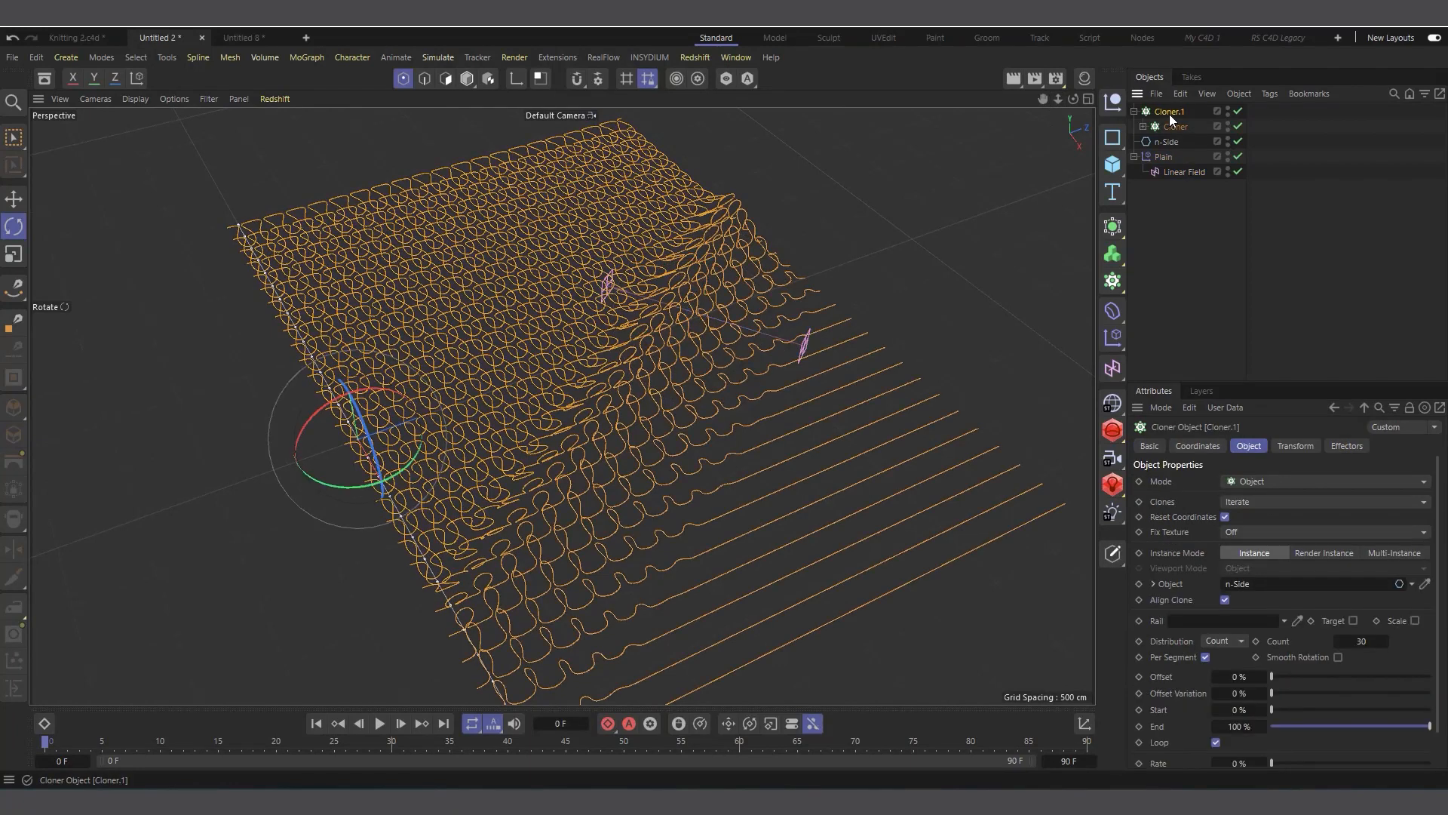
{"action": "left_click", "coordinate": [1133, 112]}
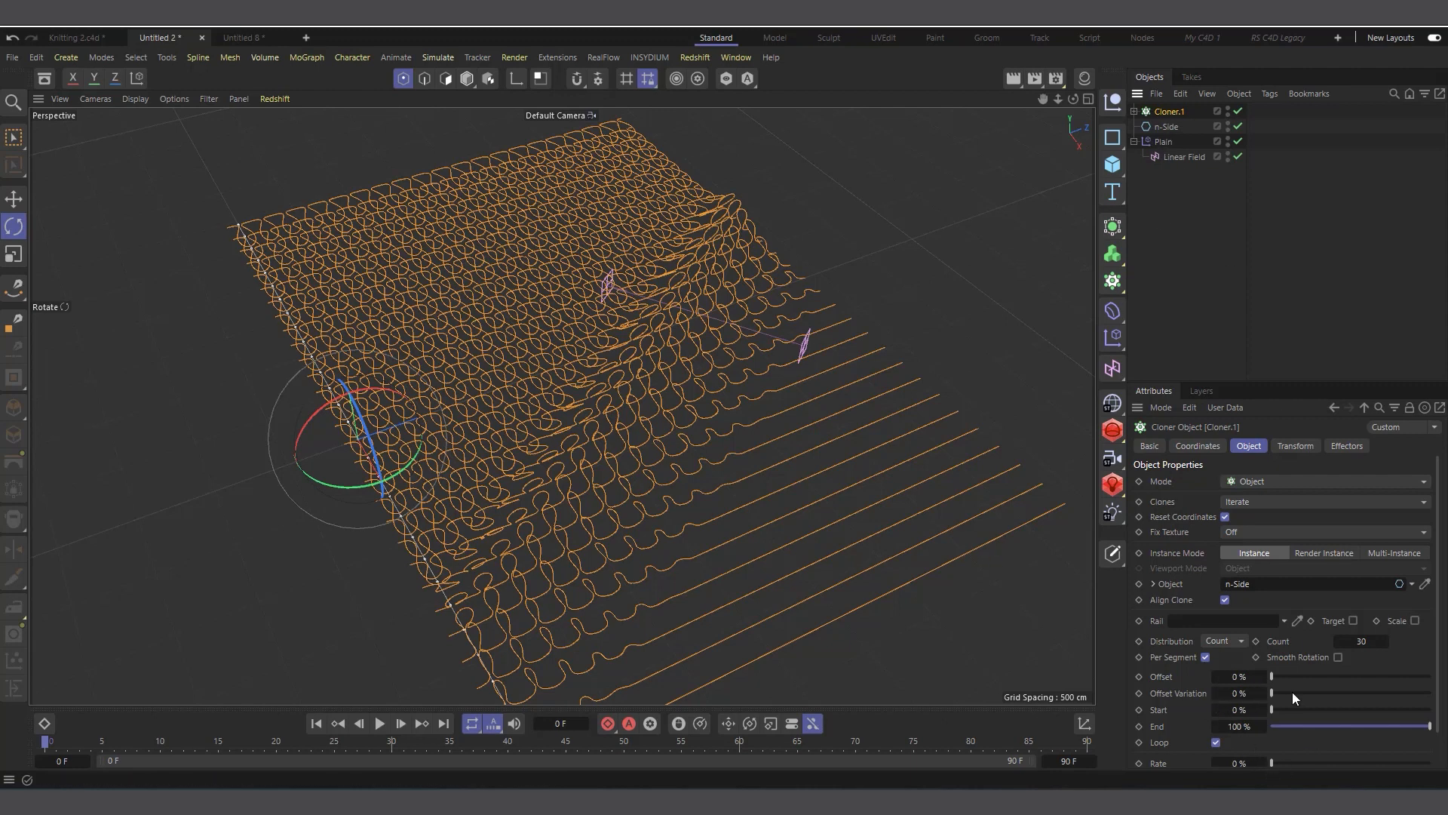
{"action": "scroll", "coordinate": [1195, 735], "scroll_direction": "down", "scroll_amount": 2}
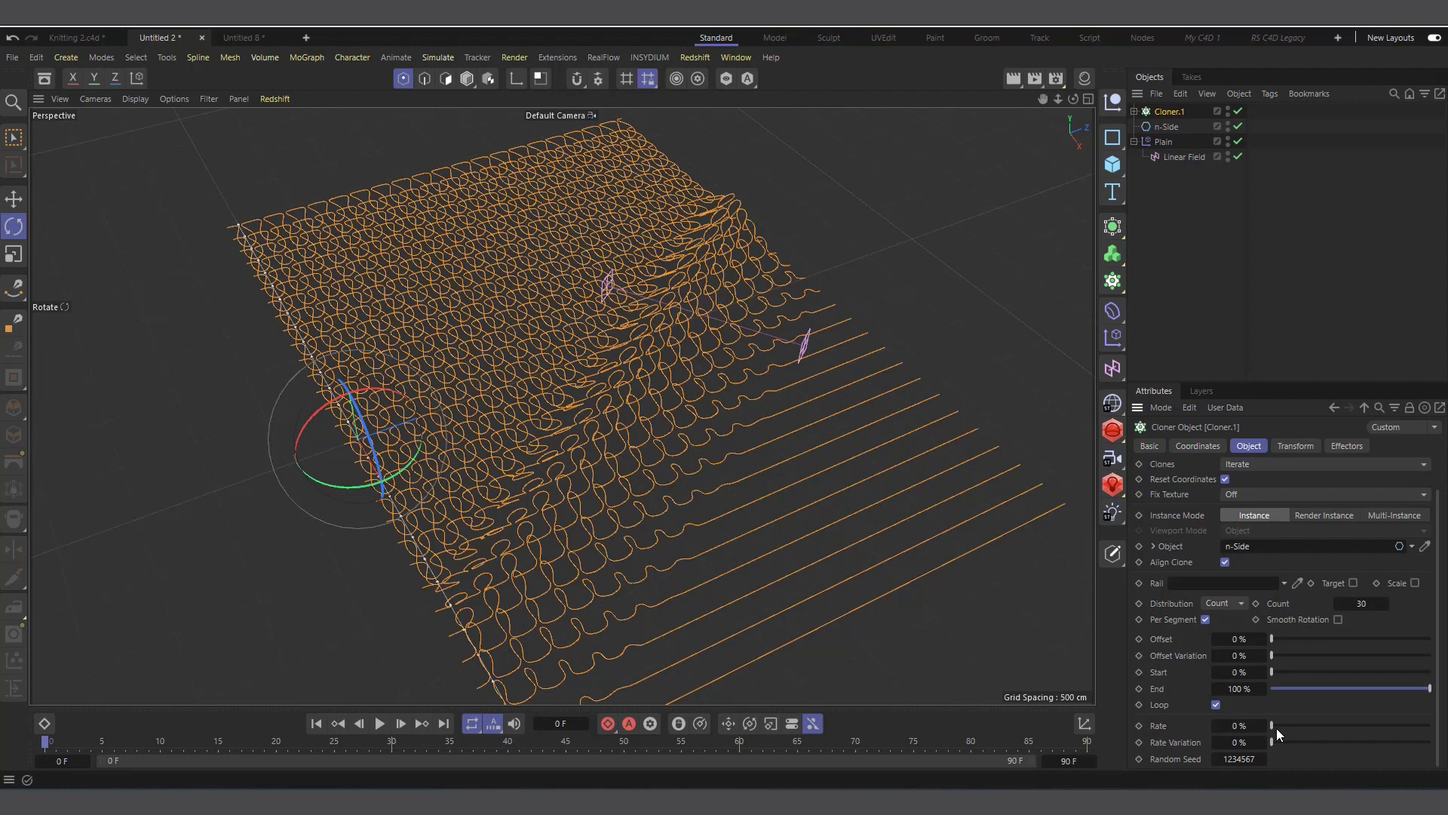
{"action": "left_click", "coordinate": [1239, 725]}
{"action": "type", "text": "10"}
{"action": "key", "text": "Return"}
Play the animation, examine the moving loop rows from several angles, and stop playback.
{"action": "left_click", "coordinate": [379, 723]}
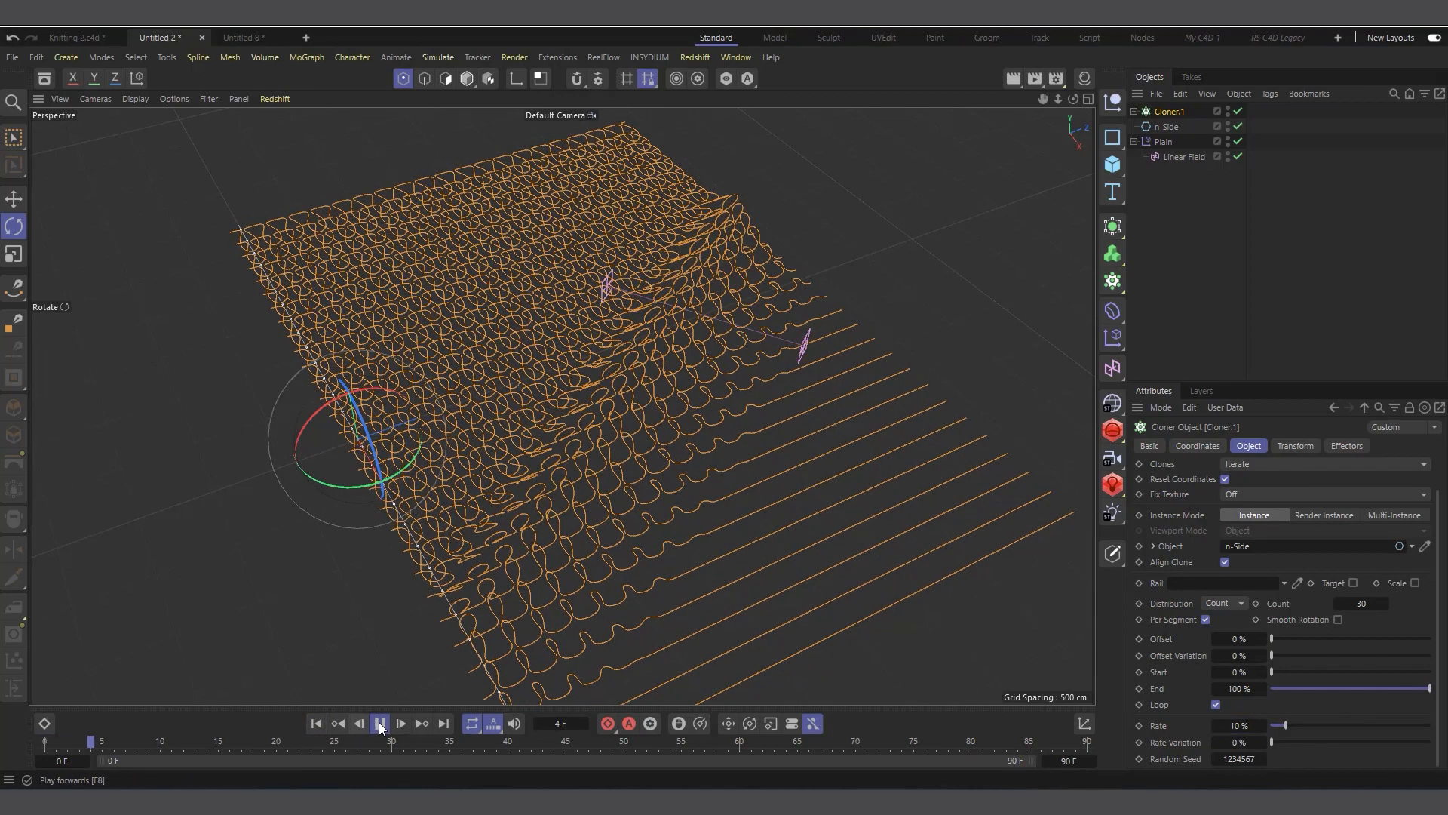
{"action": "scroll", "coordinate": [684, 446], "scroll_direction": "up", "scroll_amount": 1}
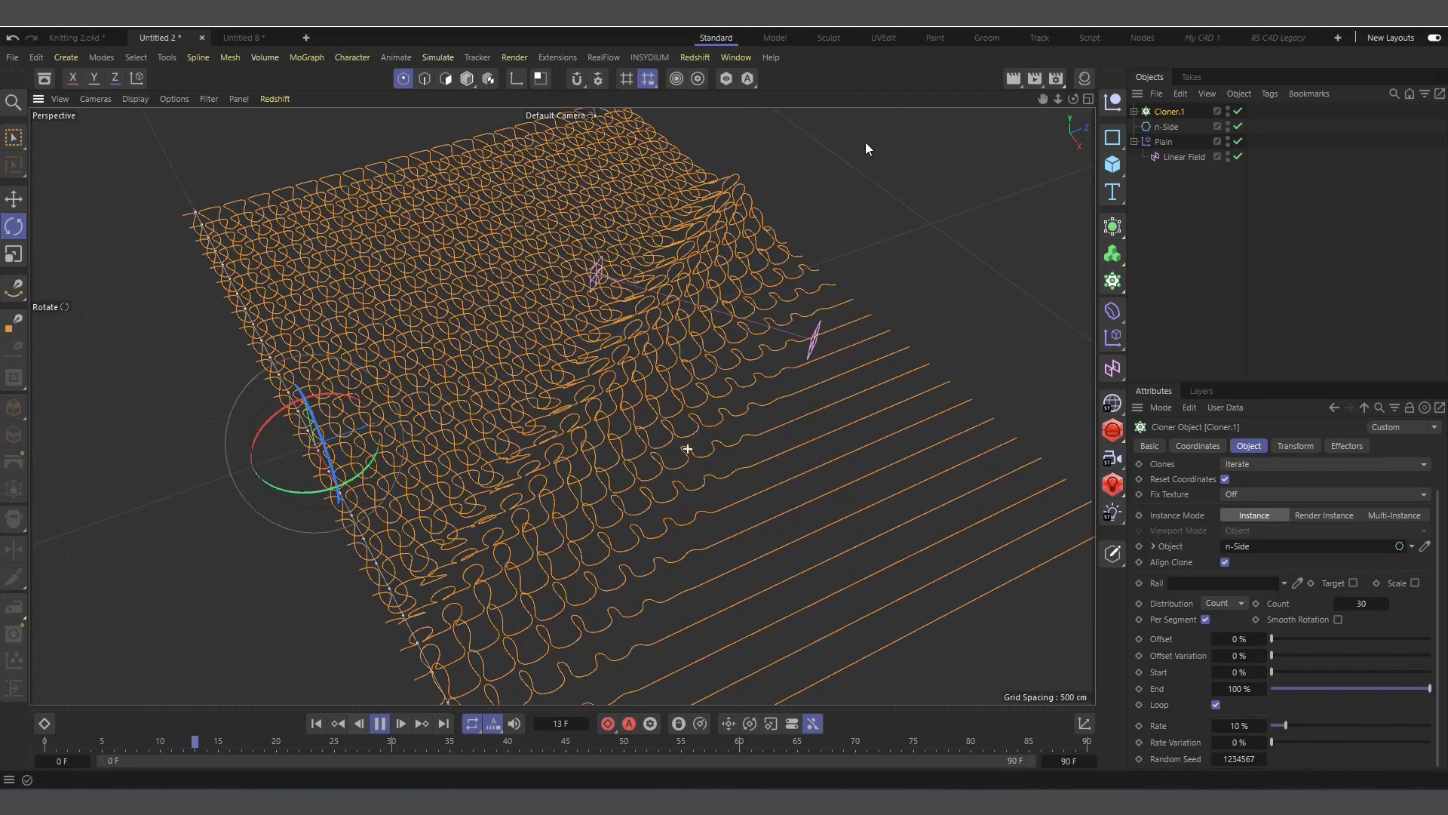
{"action": "left_click_drag", "start_coordinate": [1079, 97], "coordinate": [1083, 101]}
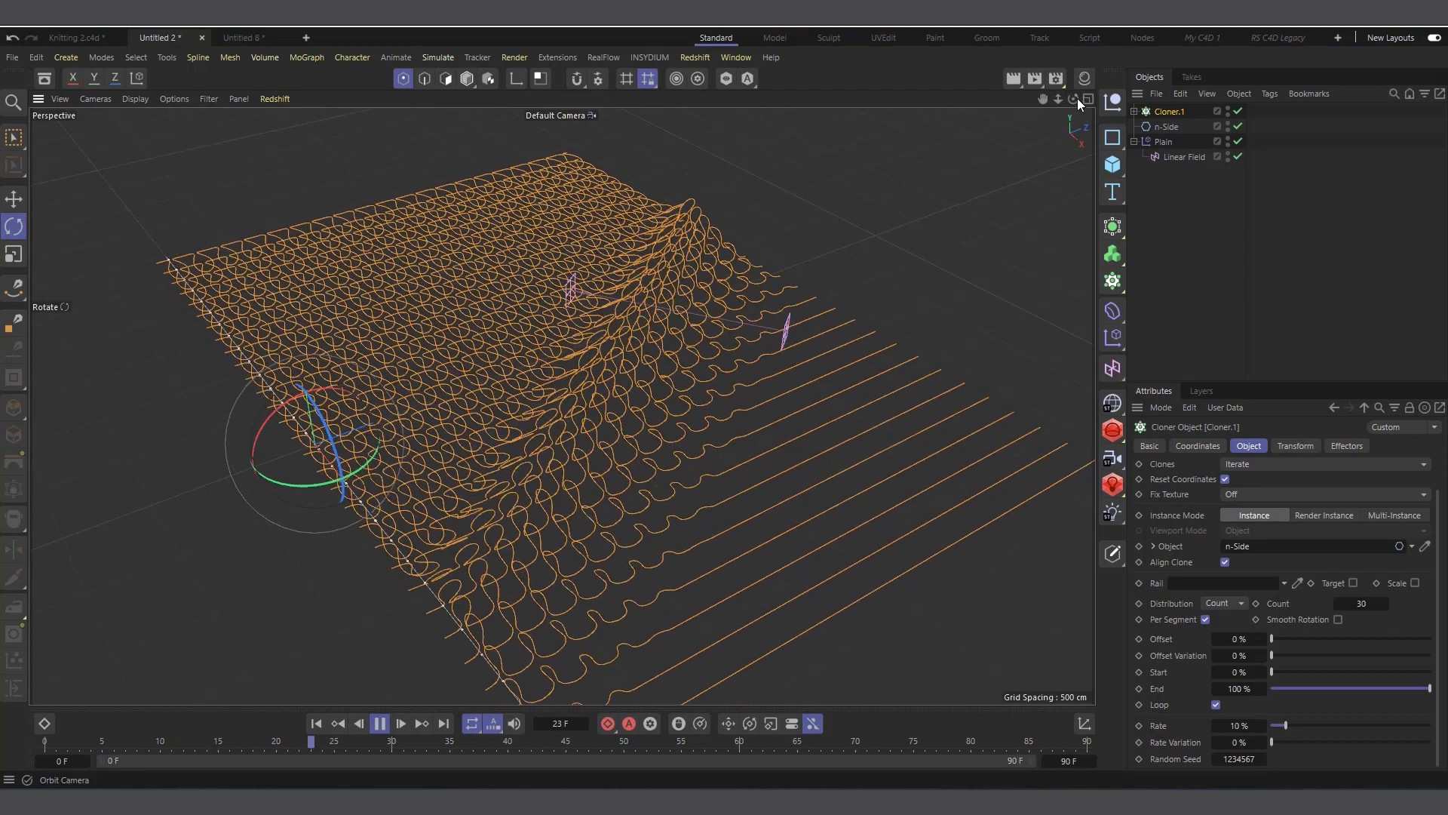
{"action": "scroll", "coordinate": [632, 377], "scroll_direction": "up", "scroll_amount": 2}
{"action": "scroll", "coordinate": [628, 368], "scroll_direction": "up", "scroll_amount": 1}
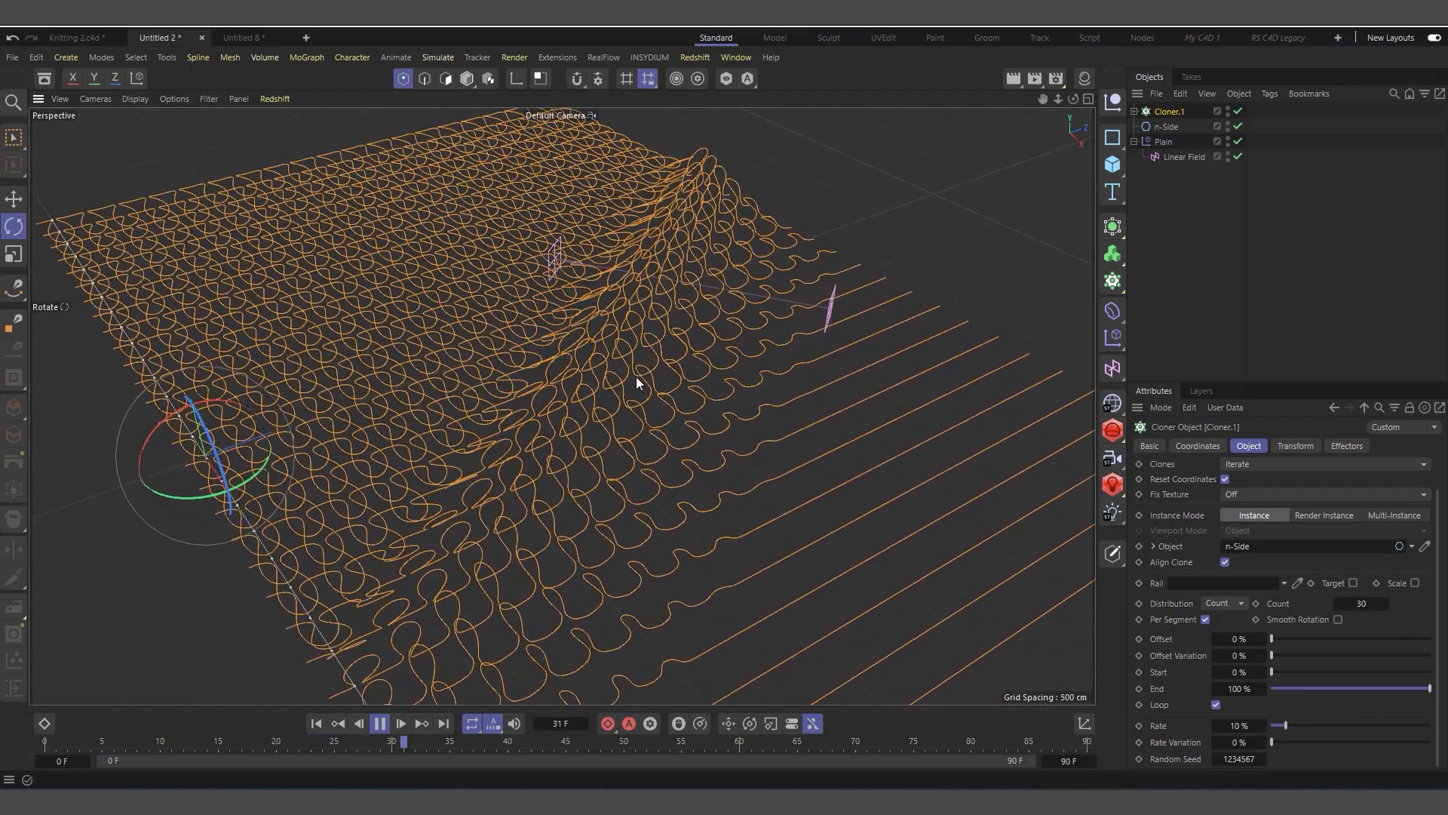
{"action": "left_click_drag", "start_coordinate": [1074, 100], "coordinate": [1048, 112]}
{"action": "scroll", "coordinate": [592, 423], "scroll_direction": "down", "scroll_amount": 1}
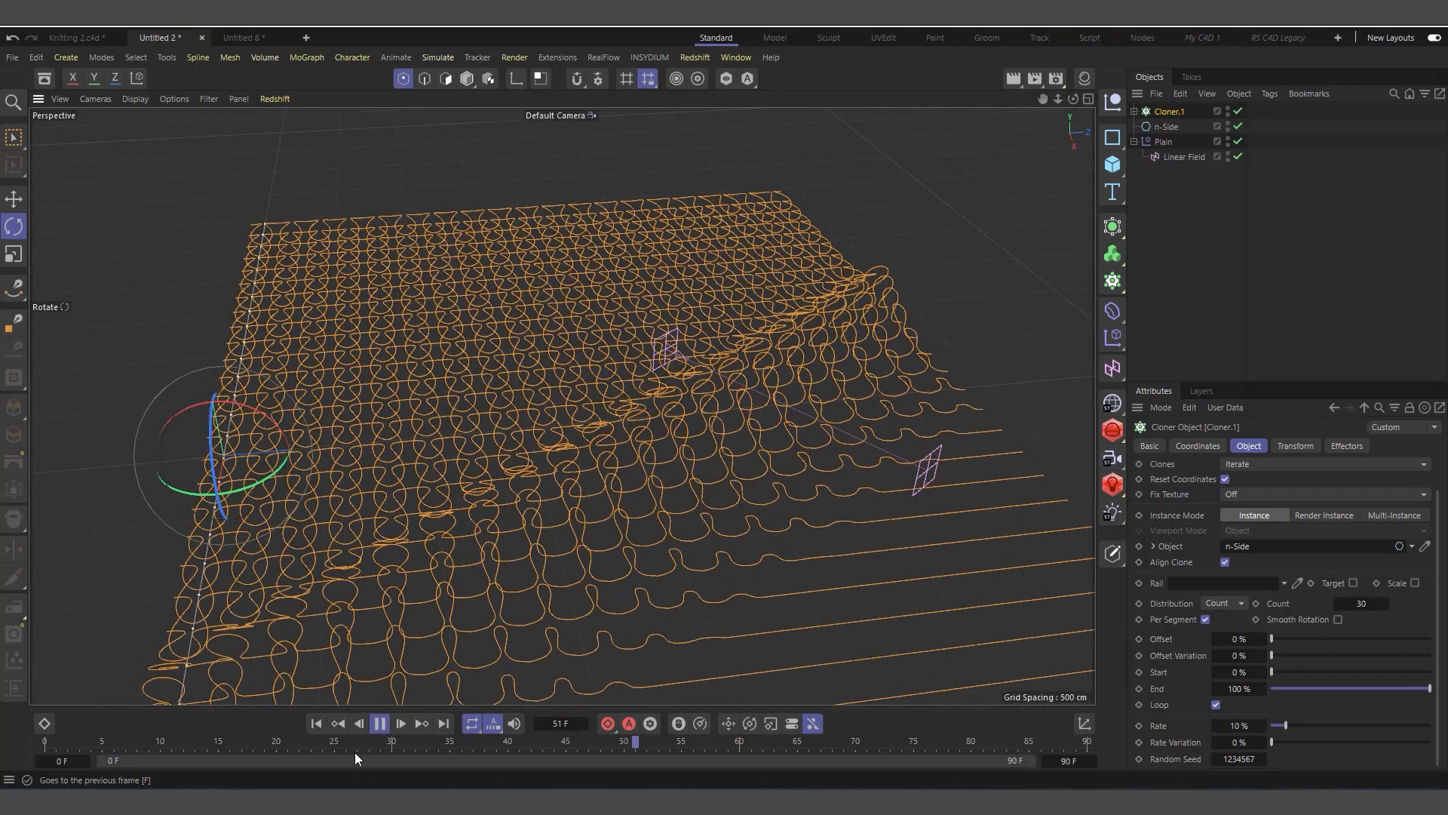
{"action": "left_click", "coordinate": [380, 726]}
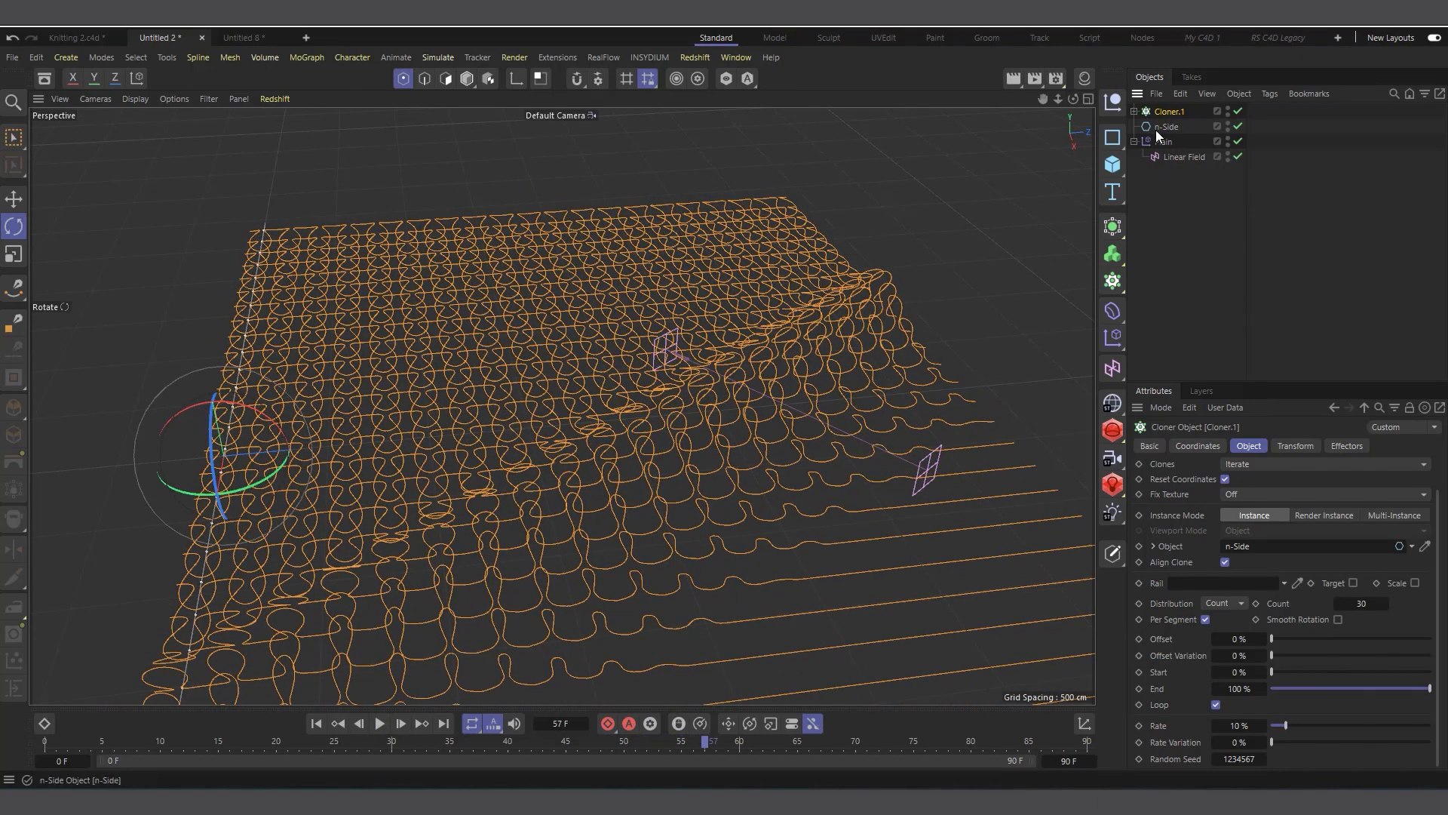
Set the outer Cloner's count to 20.
{"action": "double_click", "coordinate": [1362, 603]}
{"action": "type", "text": "20"}
{"action": "key", "text": "Return"}
Set the n-Side spline's radius to 2000 cm to bring the loop rows closer together.
{"action": "left_click", "coordinate": [1156, 128]}
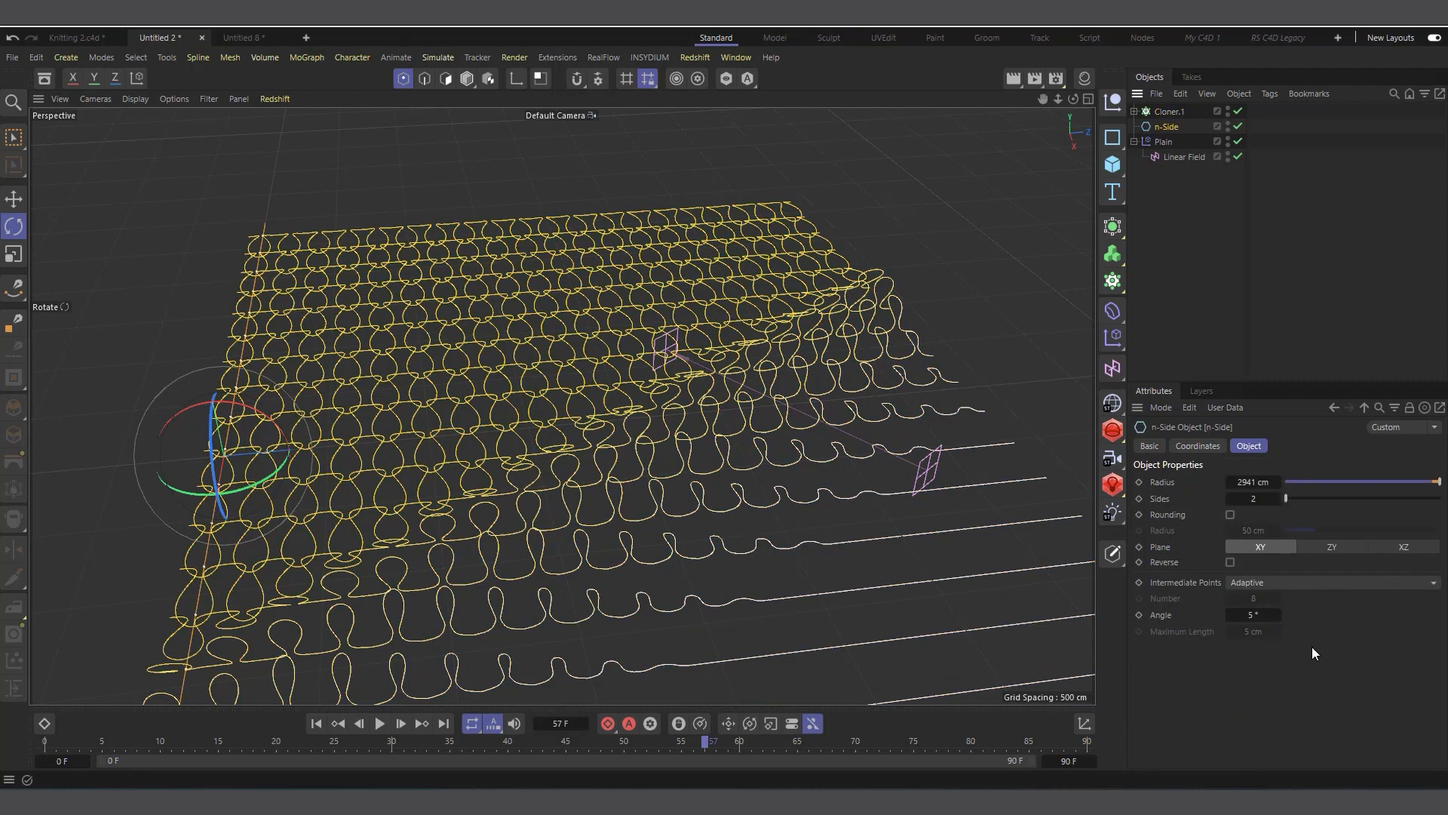
{"action": "left_click", "coordinate": [1438, 482]}
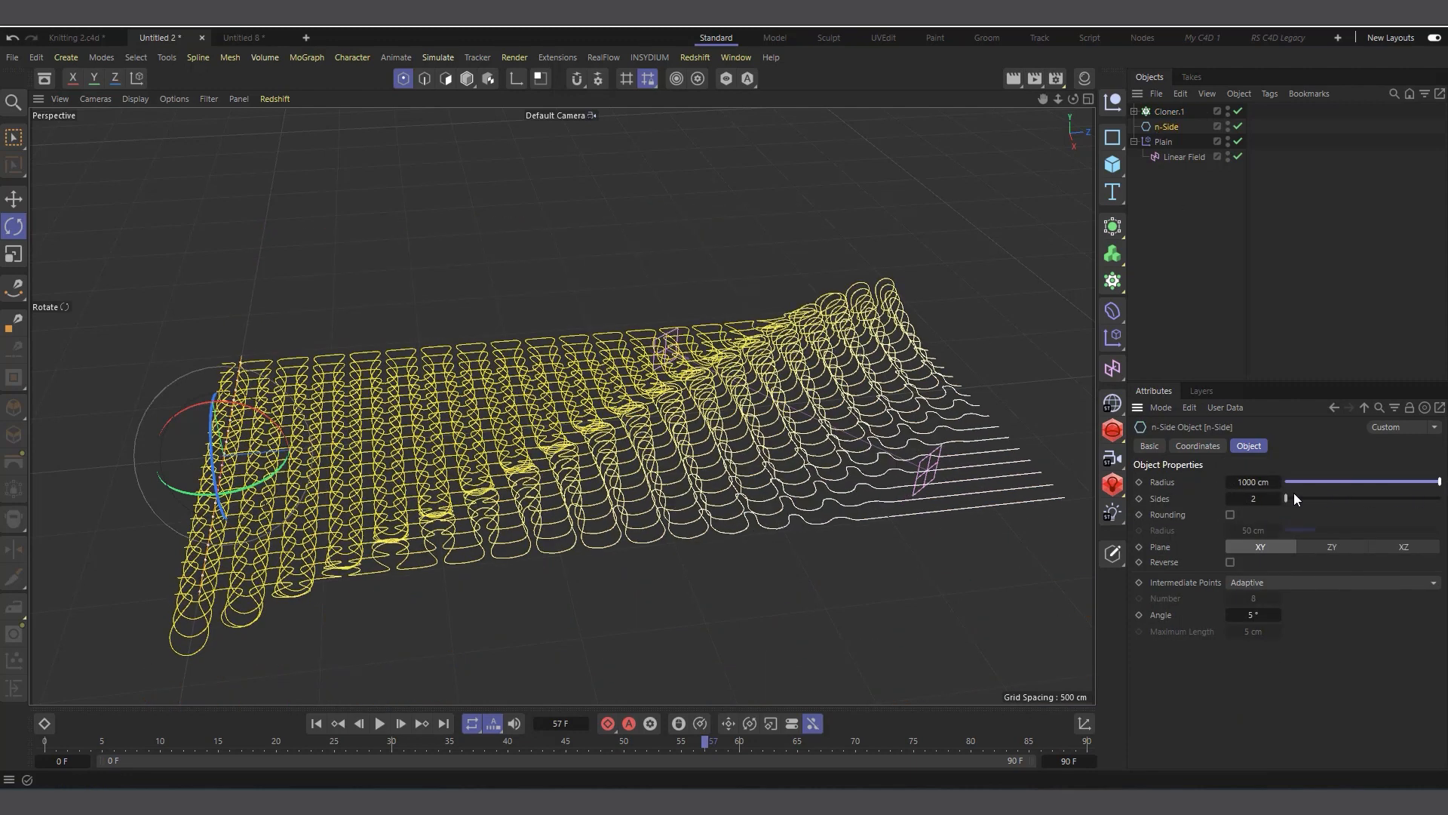
{"action": "left_click", "coordinate": [1244, 482]}
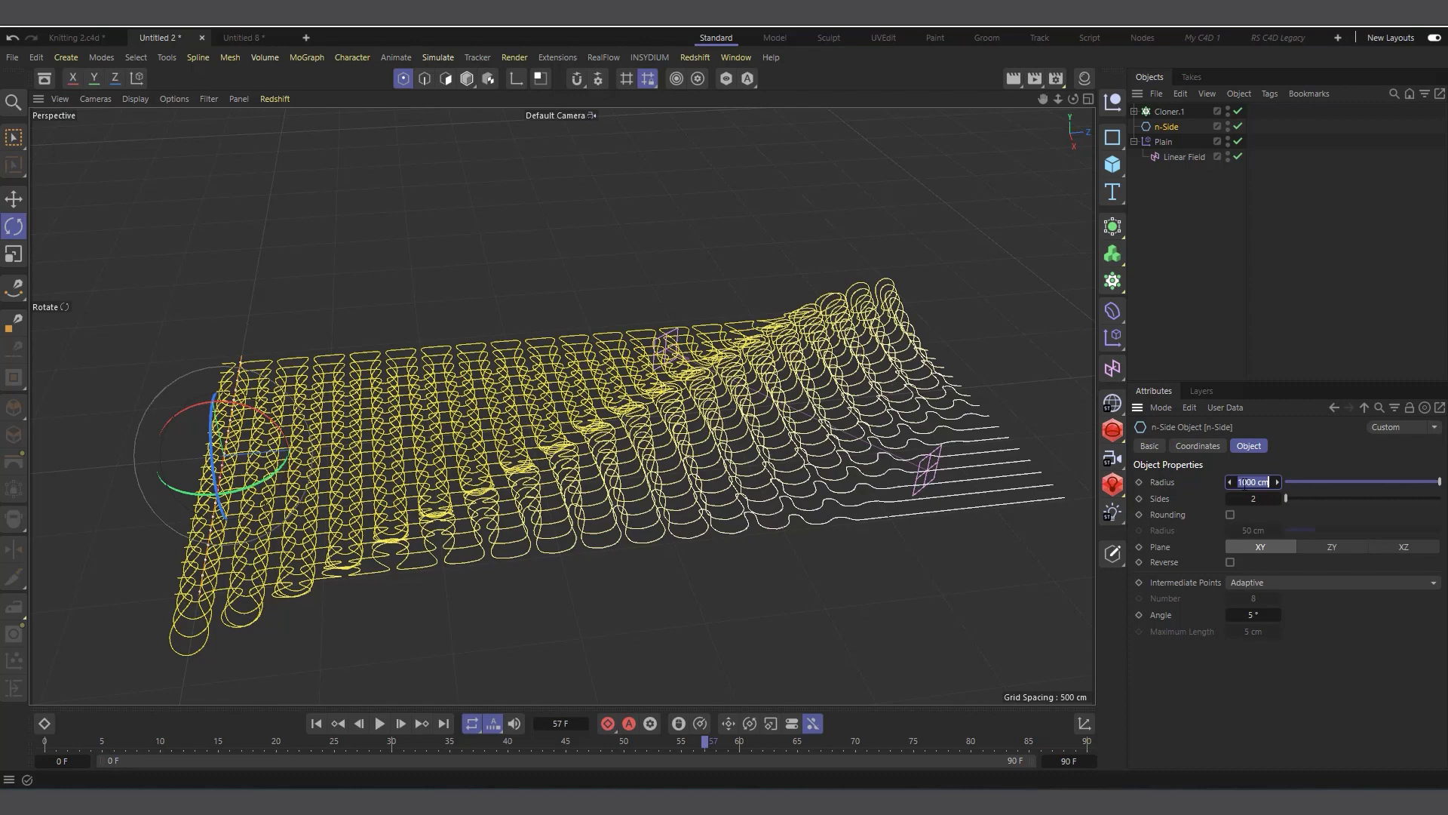
{"action": "type", "text": "2000"}
{"action": "key", "text": "Return"}
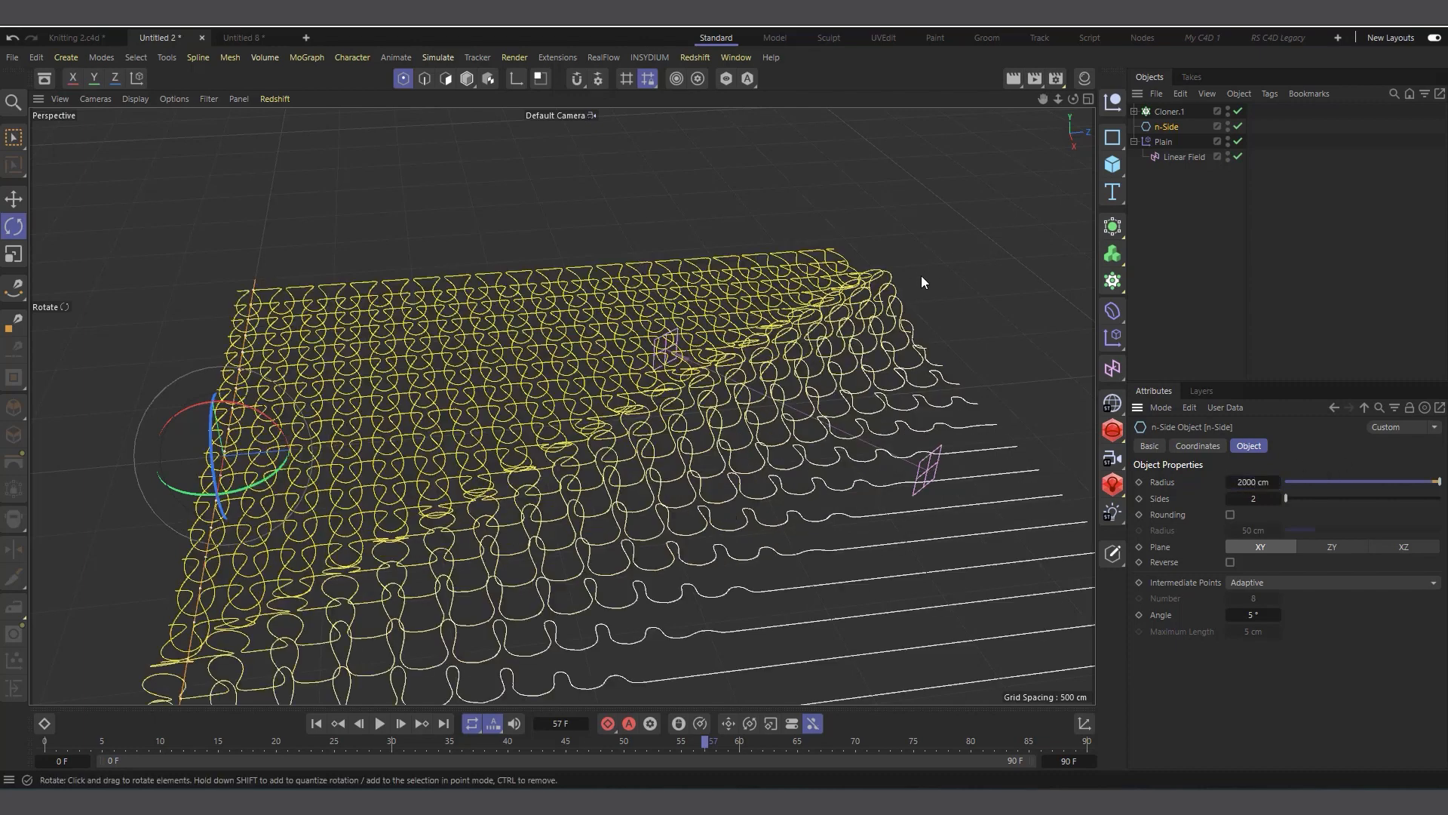
Play the animation and raise the outer Cloner's Rate, trying 15% before settling on 20%.
{"action": "scroll", "coordinate": [518, 193], "scroll_direction": "down", "scroll_amount": 3}
{"action": "scroll", "coordinate": [596, 422], "scroll_direction": "up", "scroll_amount": 1}
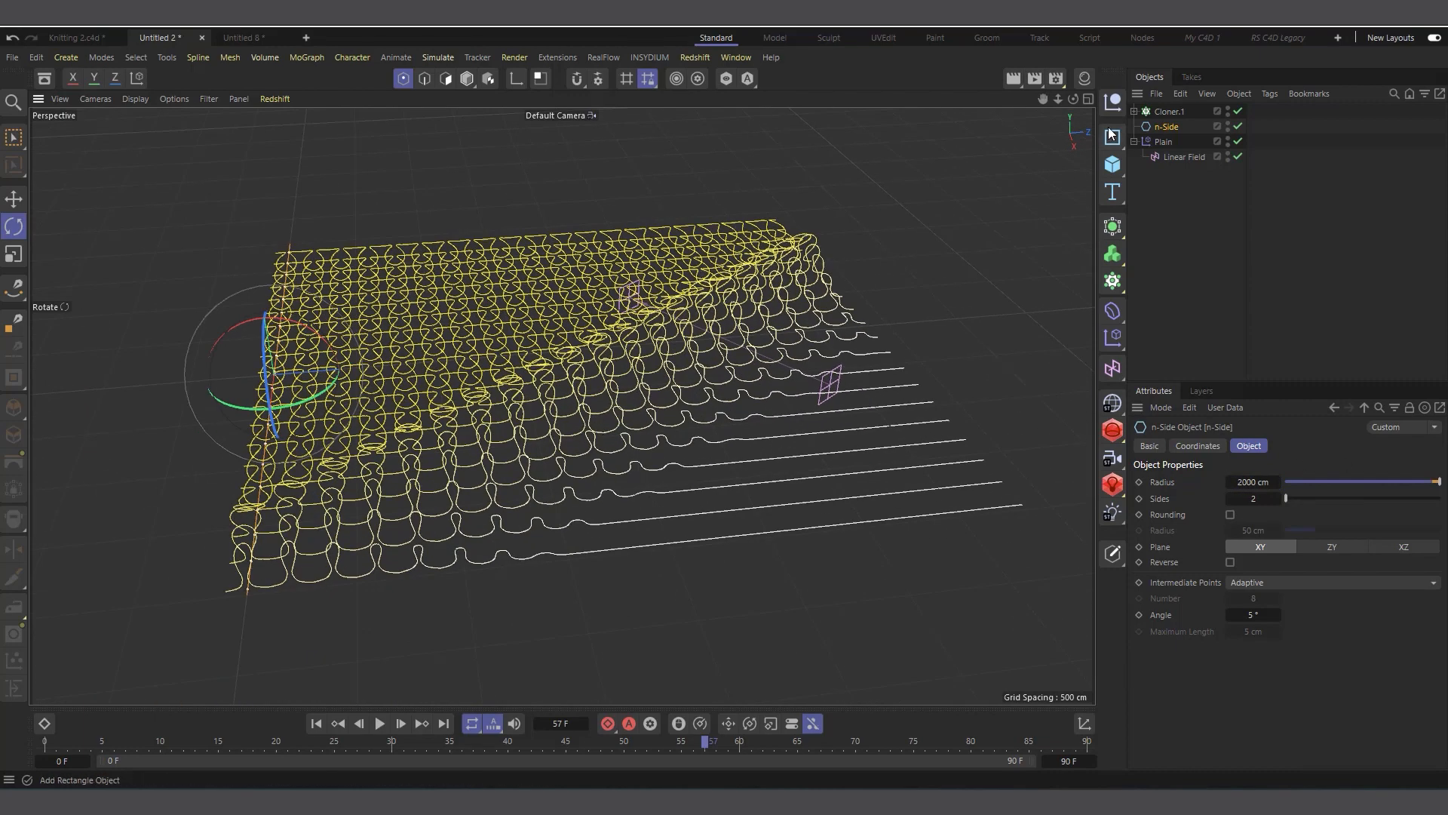
{"action": "left_click_drag", "start_coordinate": [1072, 99], "coordinate": [1122, 115]}
{"action": "scroll", "coordinate": [582, 395], "scroll_direction": "up", "scroll_amount": 3}
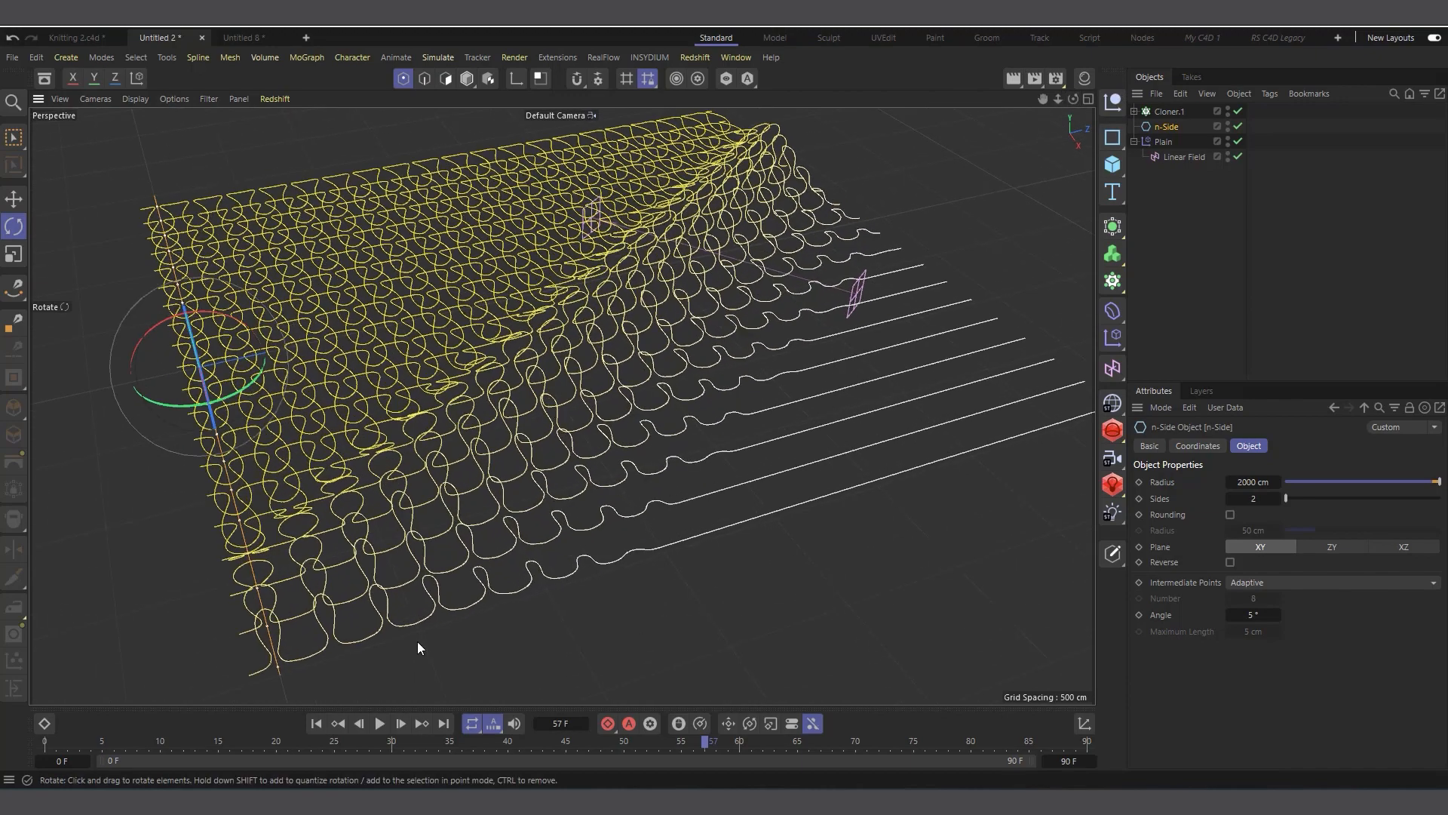
{"action": "scroll", "coordinate": [312, 340], "scroll_direction": "up", "scroll_amount": 2}
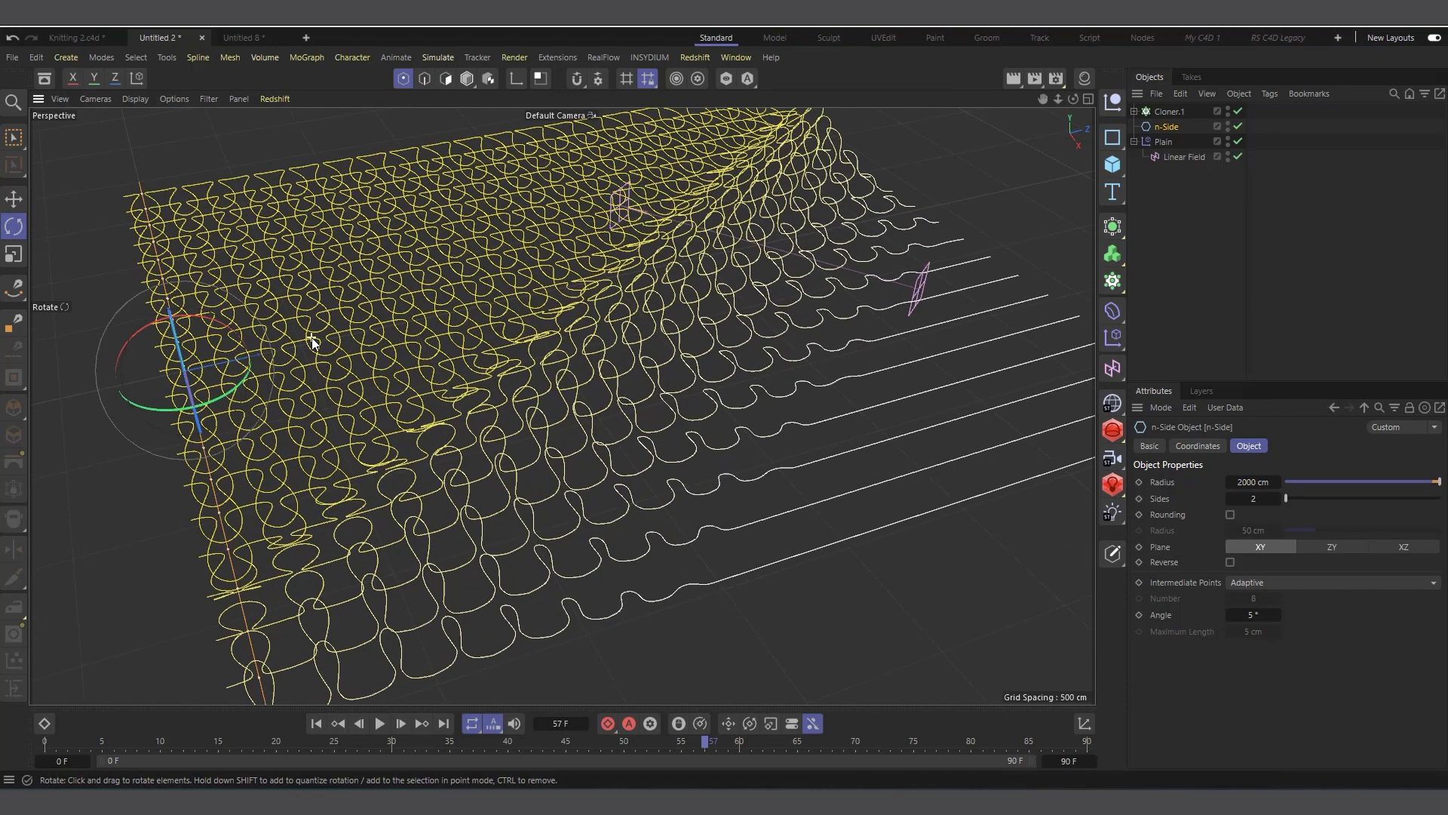
{"action": "left_click", "coordinate": [381, 724]}
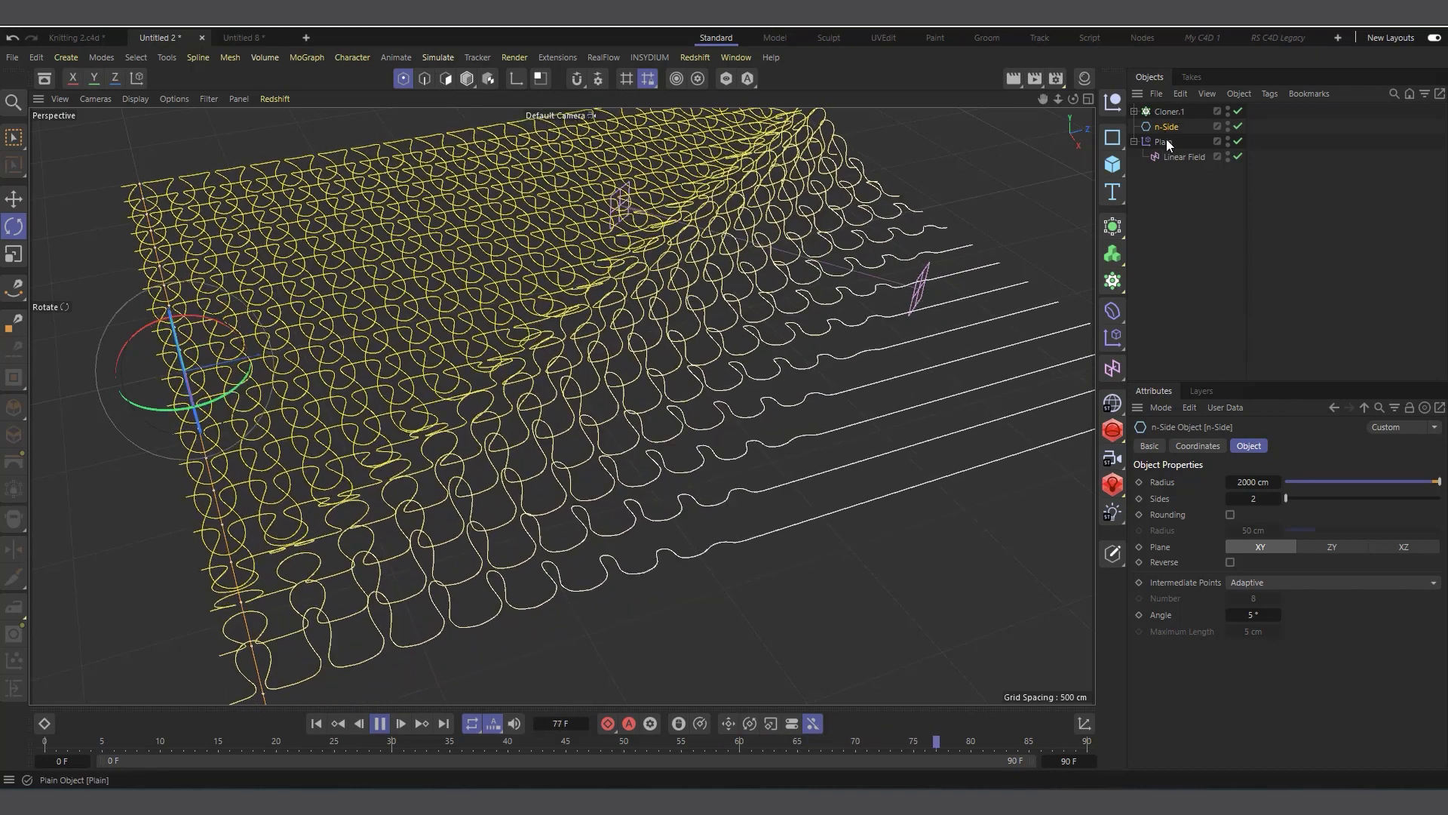
{"action": "left_click", "coordinate": [1167, 111]}
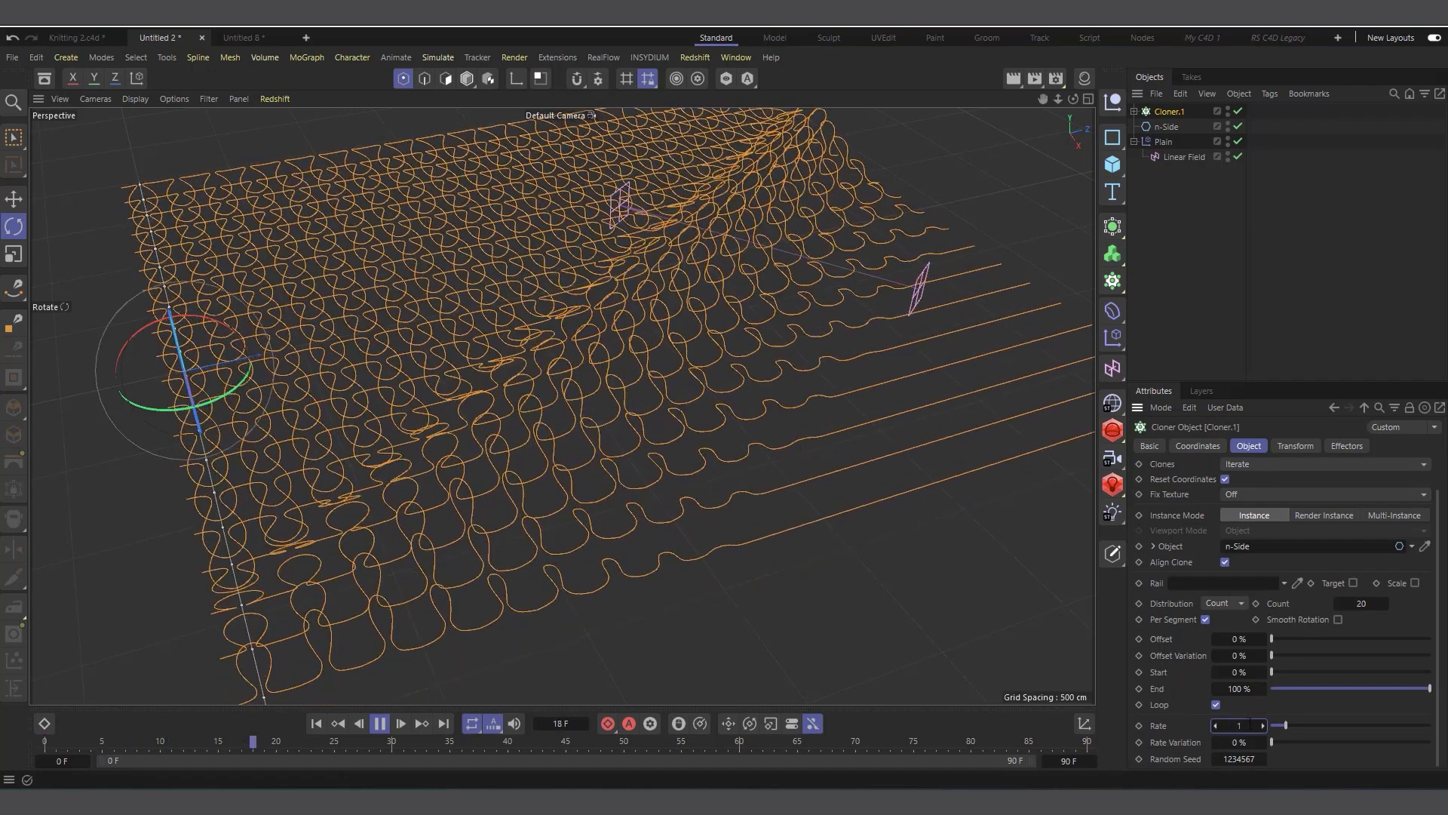
{"action": "type", "text": "15"}
{"action": "key", "text": "Return"}
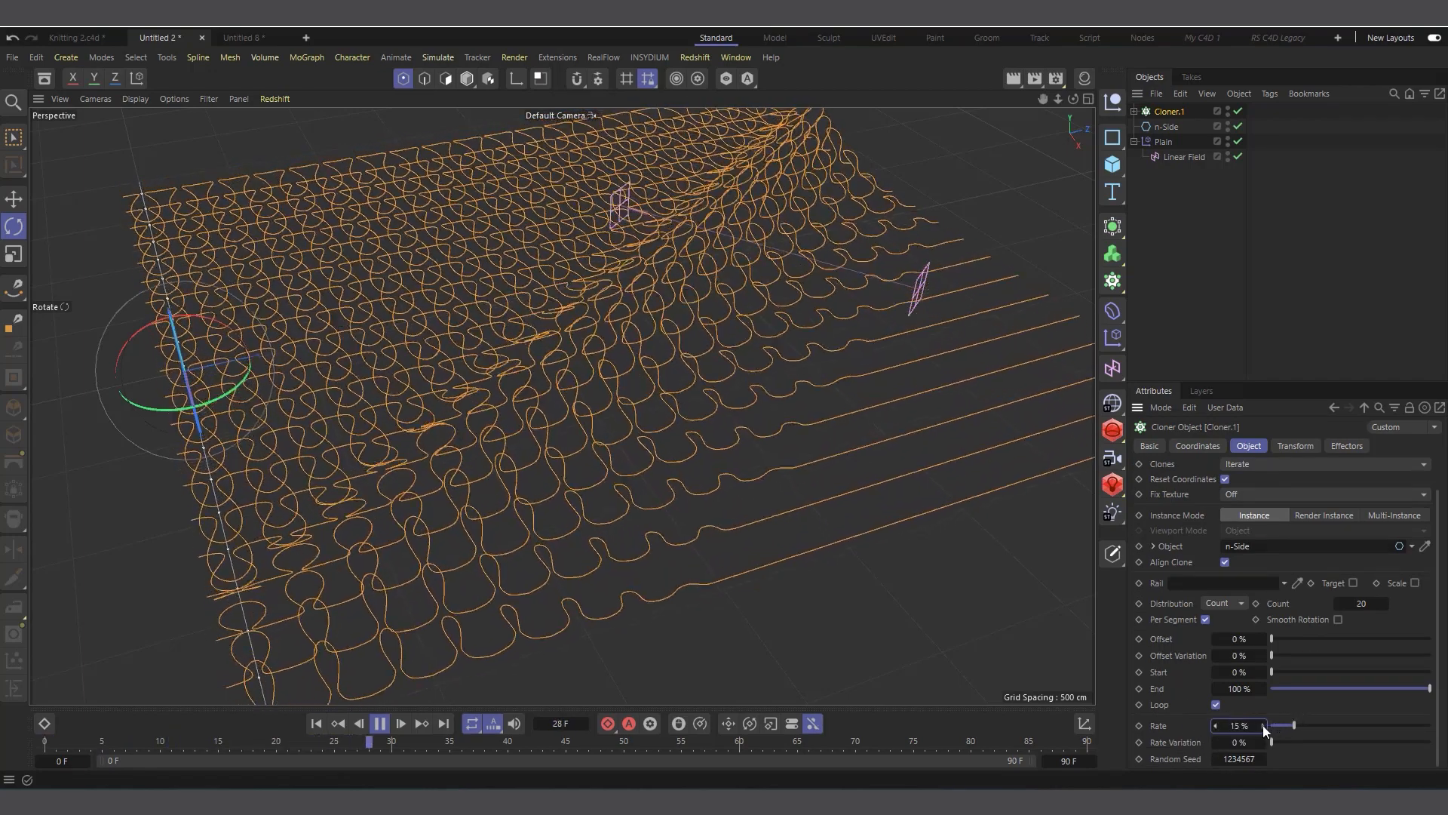
{"action": "double_click", "coordinate": [1241, 727]}
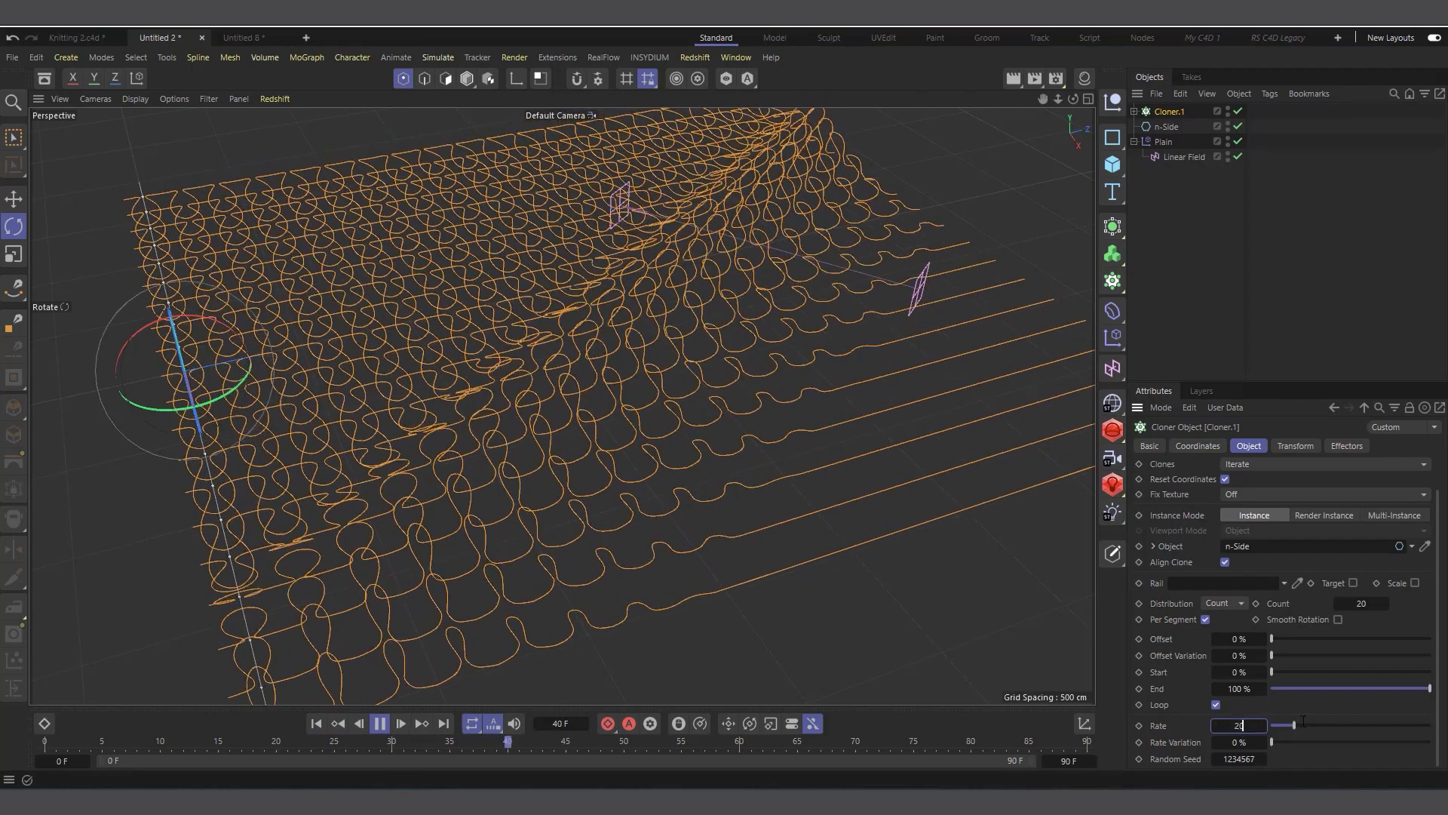
{"action": "type", "text": "20"}
{"action": "key", "text": "Return"}
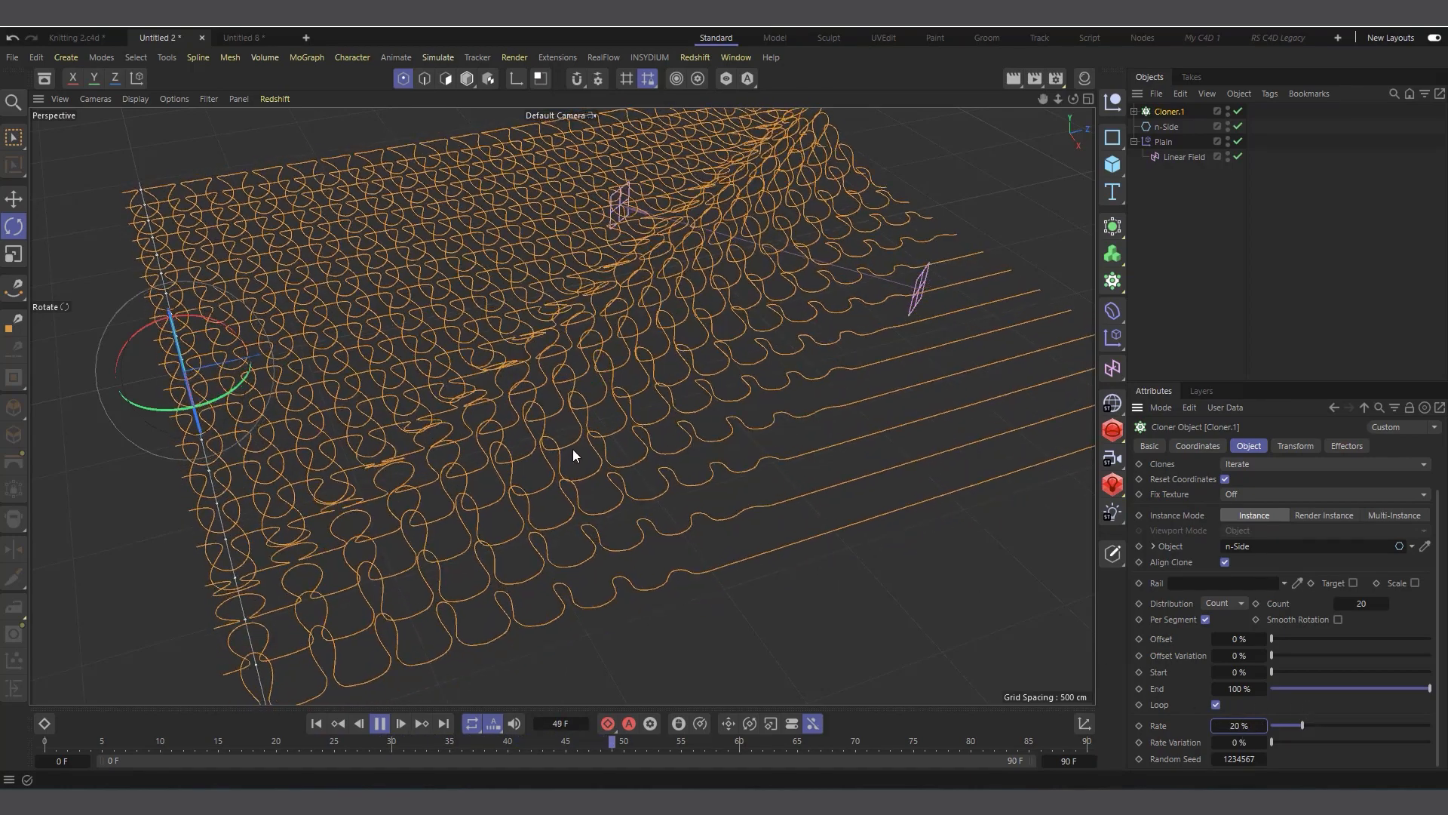
Examine the playing knitting animation up close and from different angles, and stop playback.
{"action": "scroll", "coordinate": [573, 446], "scroll_direction": "up", "scroll_amount": 3}
{"action": "scroll", "coordinate": [666, 454], "scroll_direction": "down", "scroll_amount": 1}
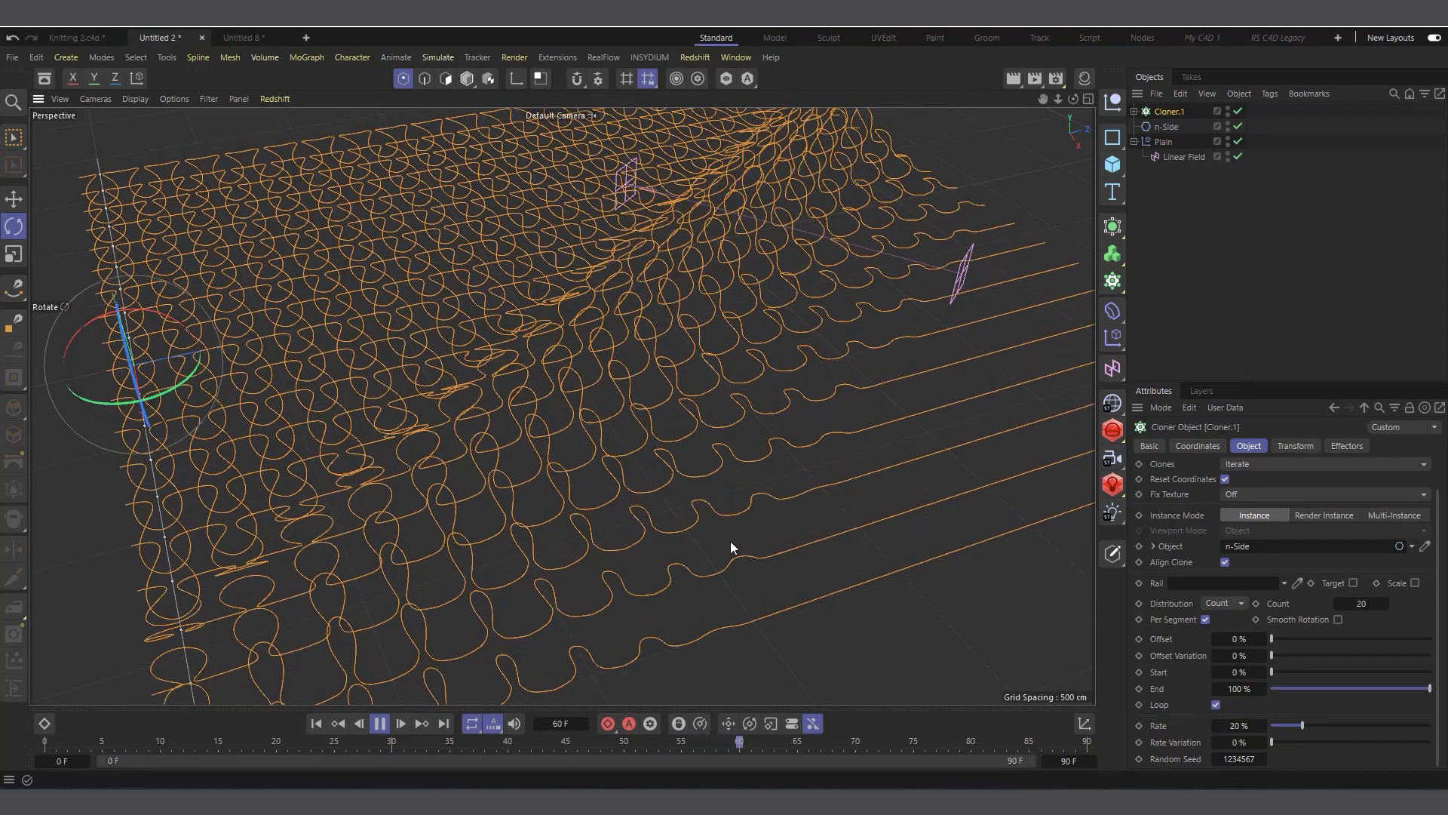
{"action": "scroll", "coordinate": [730, 541], "scroll_direction": "down", "scroll_amount": 1}
{"action": "left_click_drag", "start_coordinate": [1074, 99], "coordinate": [1093, 135]}
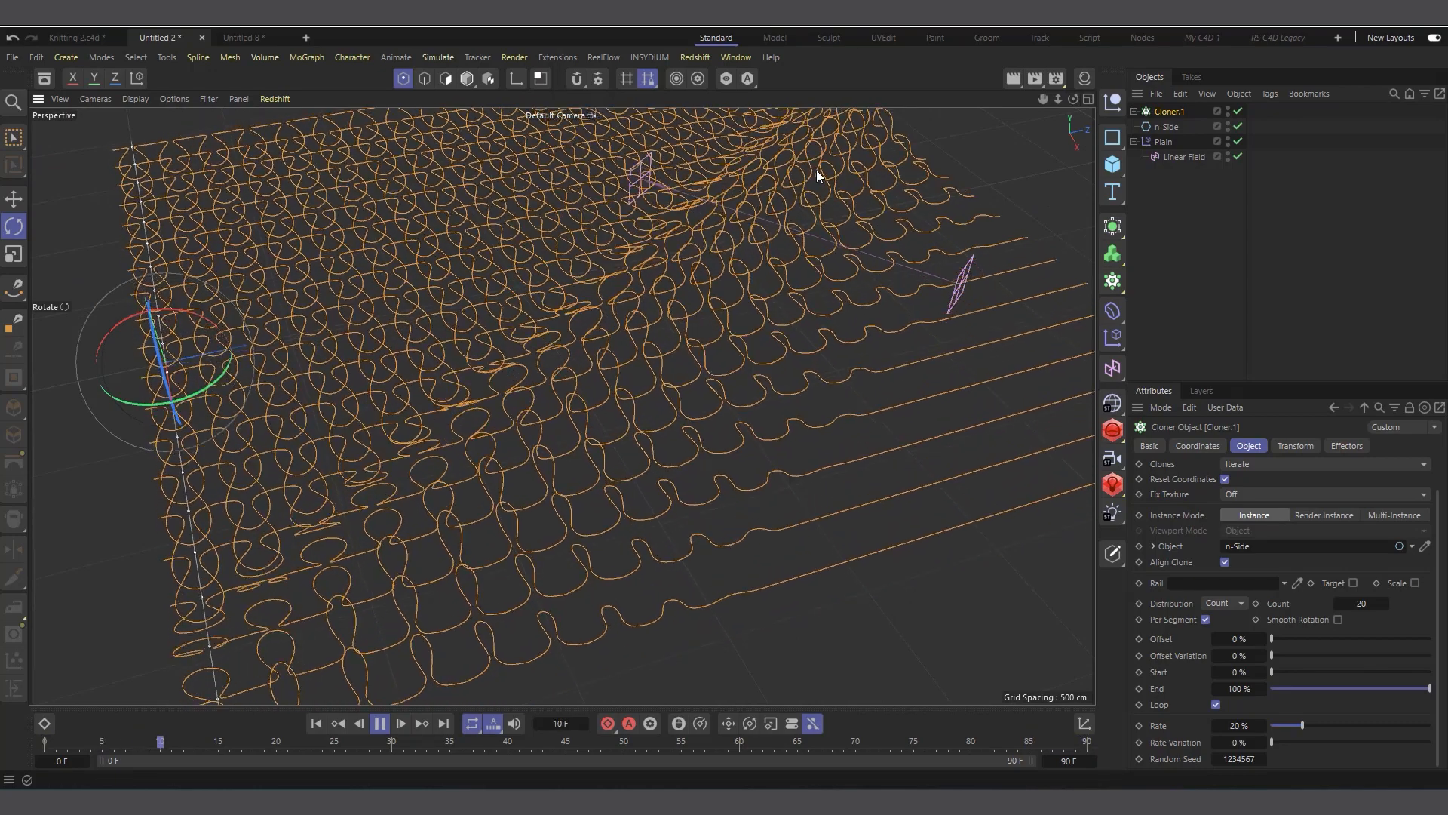
{"action": "left_click_drag", "start_coordinate": [1073, 99], "coordinate": [1043, 144]}
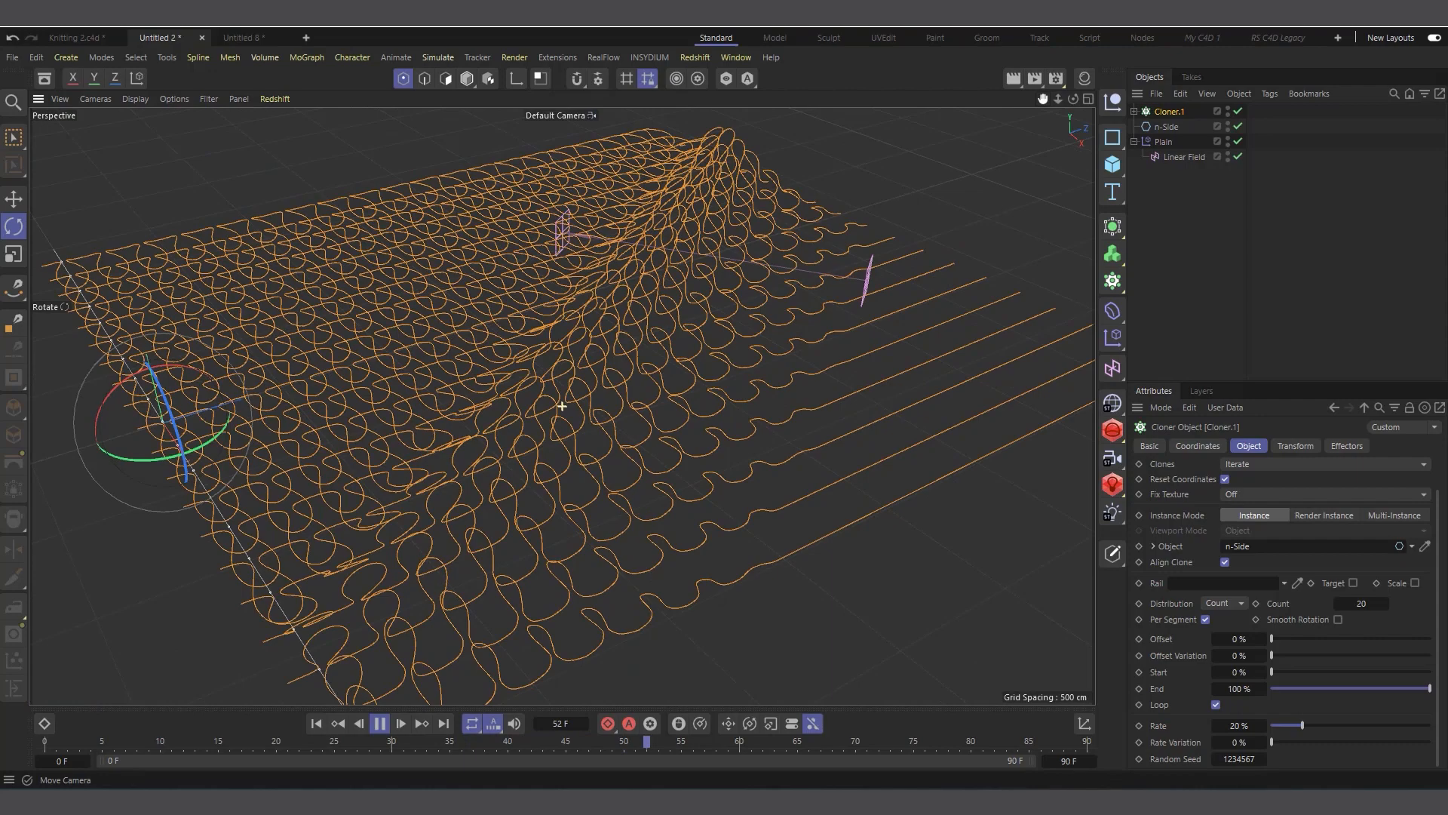
{"action": "middle_click_drag", "start_coordinate": [756, 465], "coordinate": [739, 490], "text": "alt"}
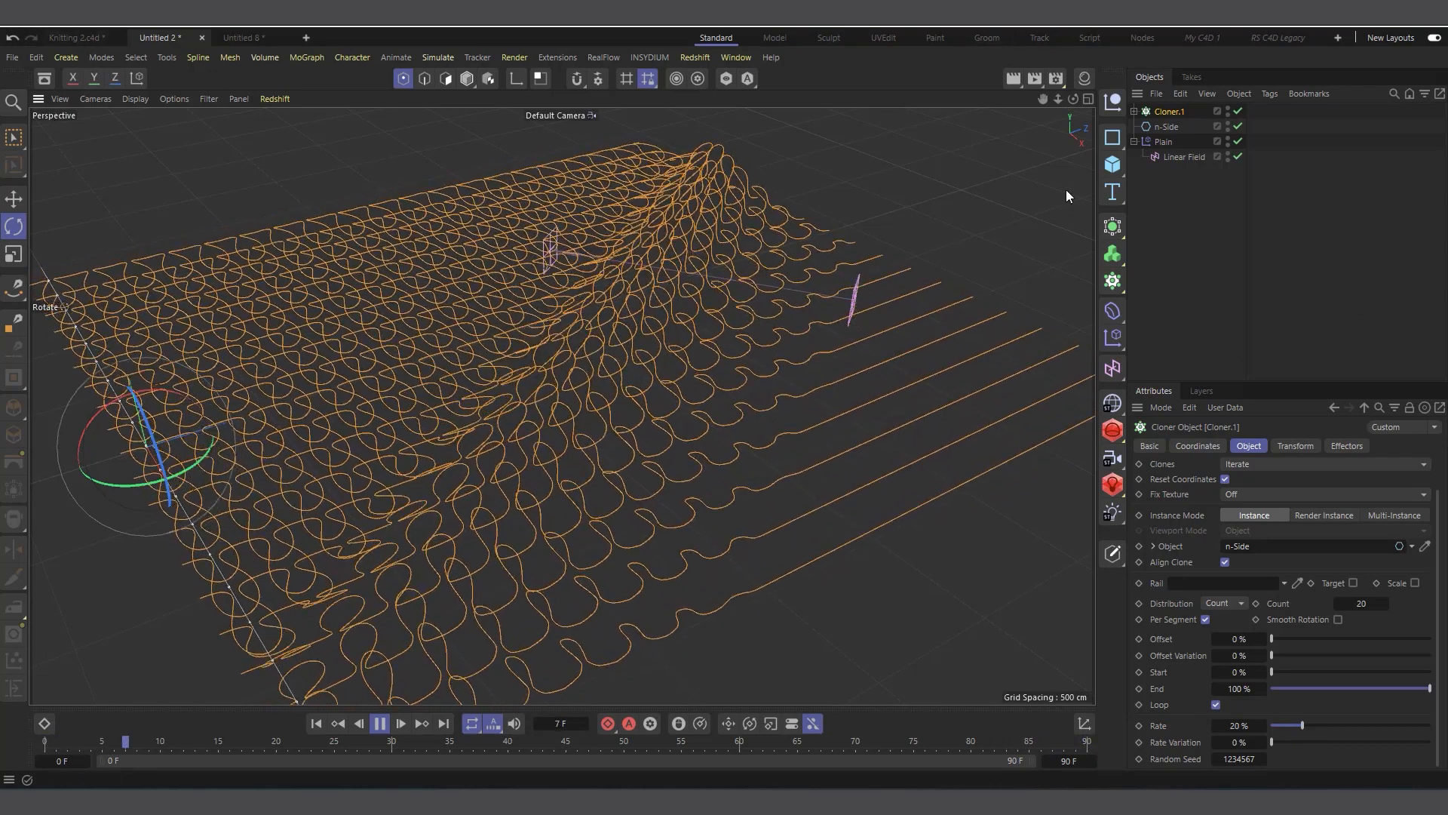
{"action": "left_click", "coordinate": [381, 722]}
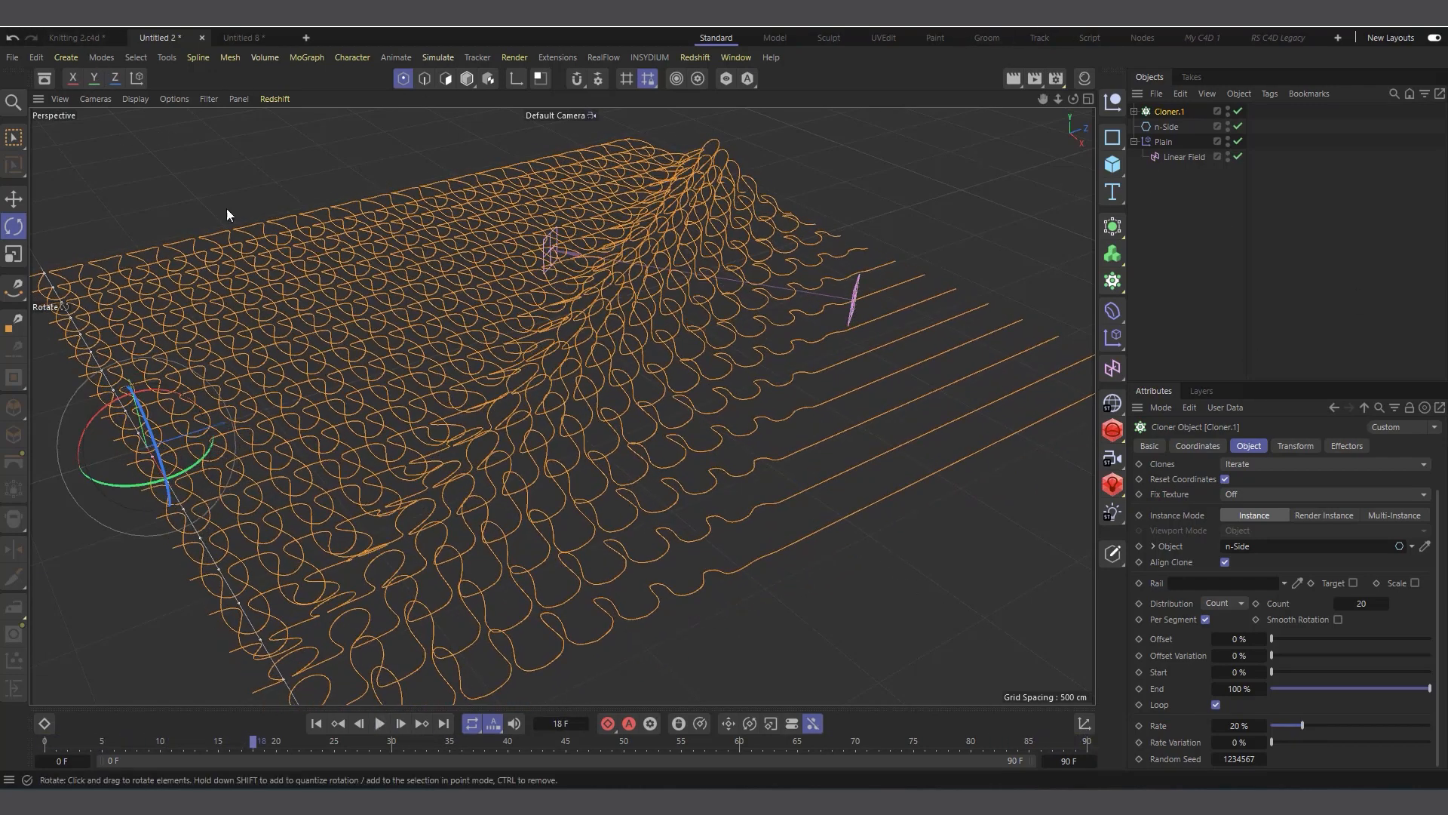
Switch to the Knitting 2.c4d project, examine the cloners nested in its outer Cloner, and briefly play the animation.
{"action": "left_click", "coordinate": [81, 41]}
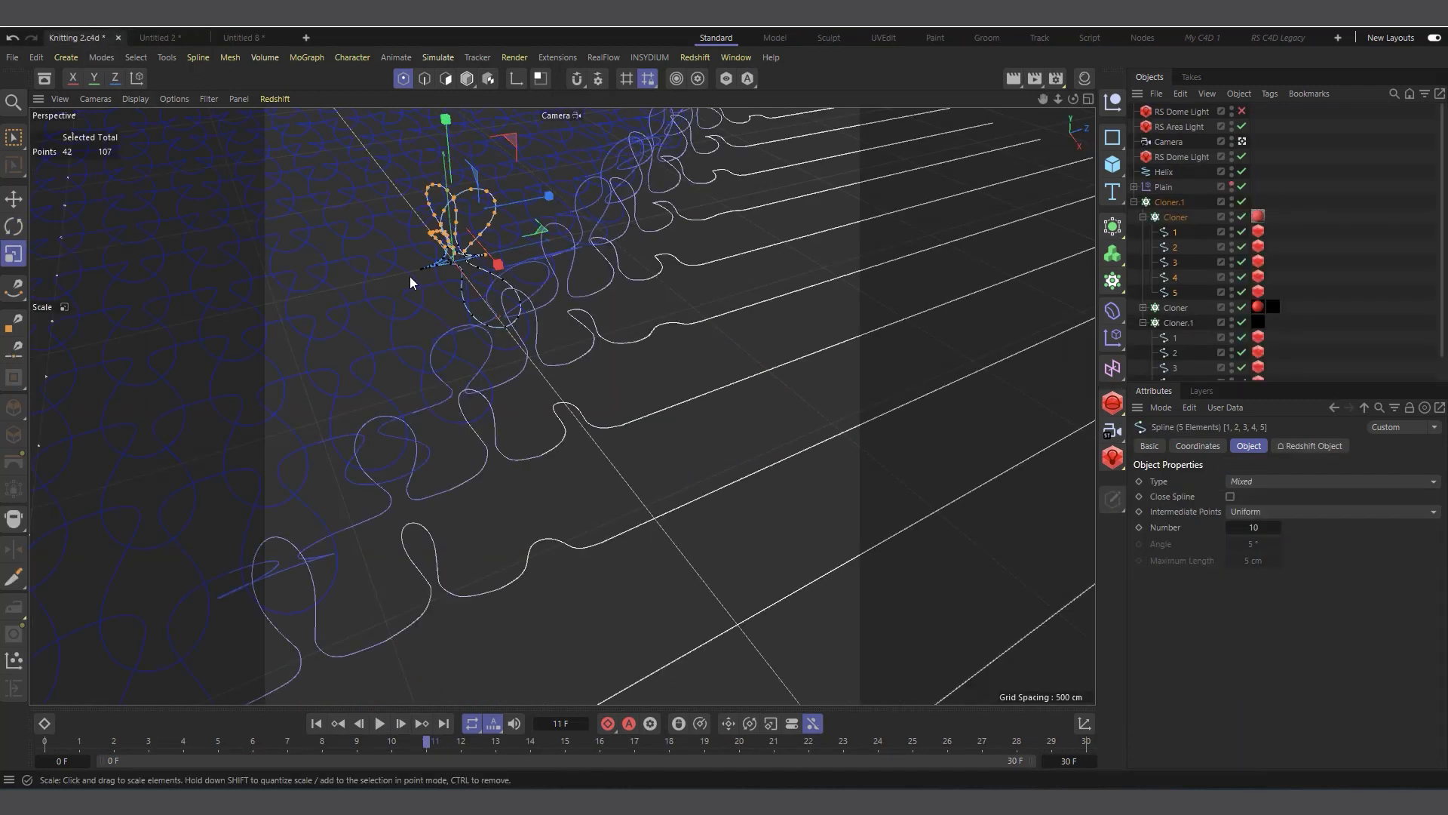
{"action": "left_click", "coordinate": [1143, 217]}
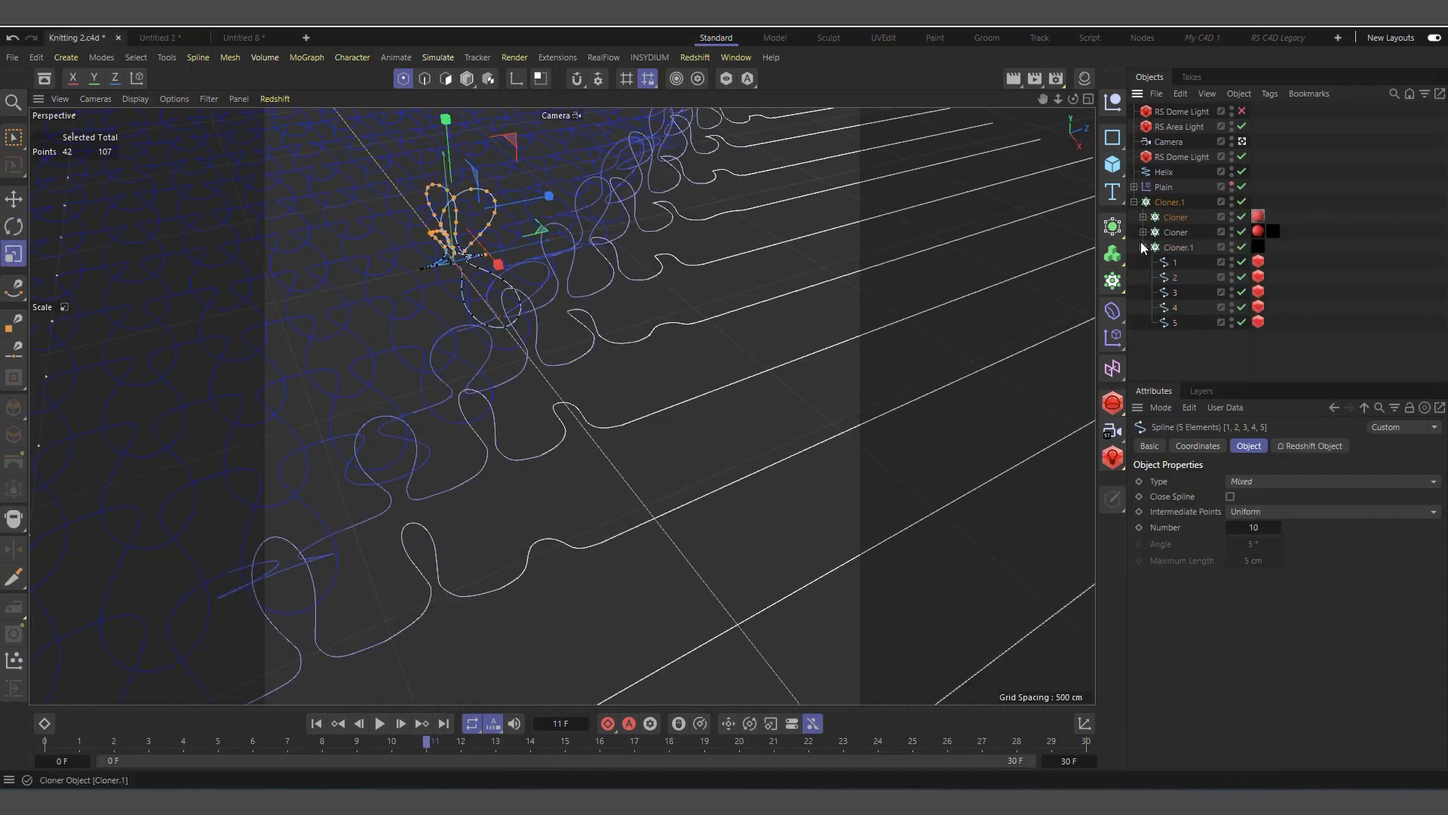
{"action": "left_click", "coordinate": [1143, 247]}
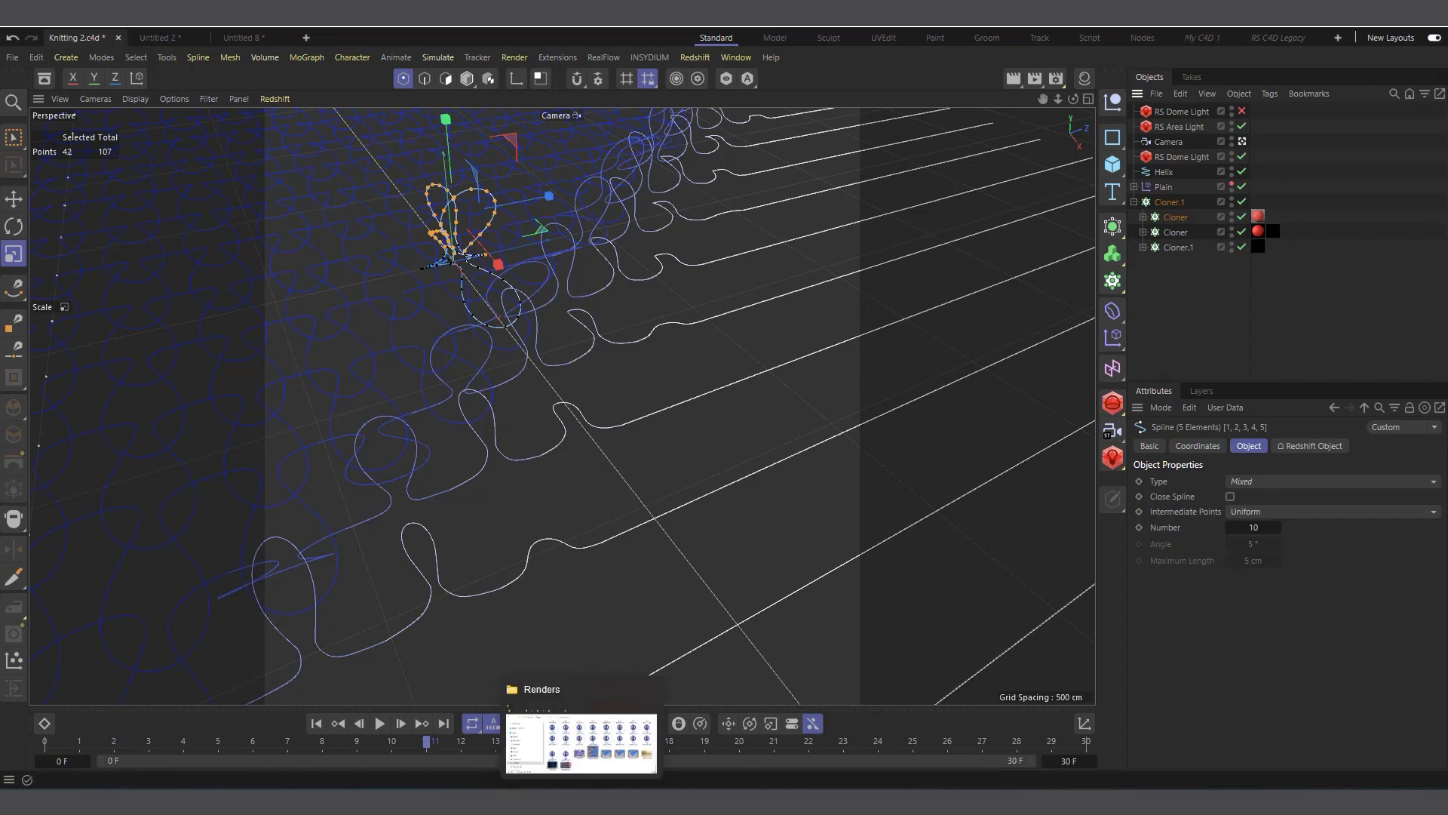
{"action": "left_click", "coordinate": [922, 732]}
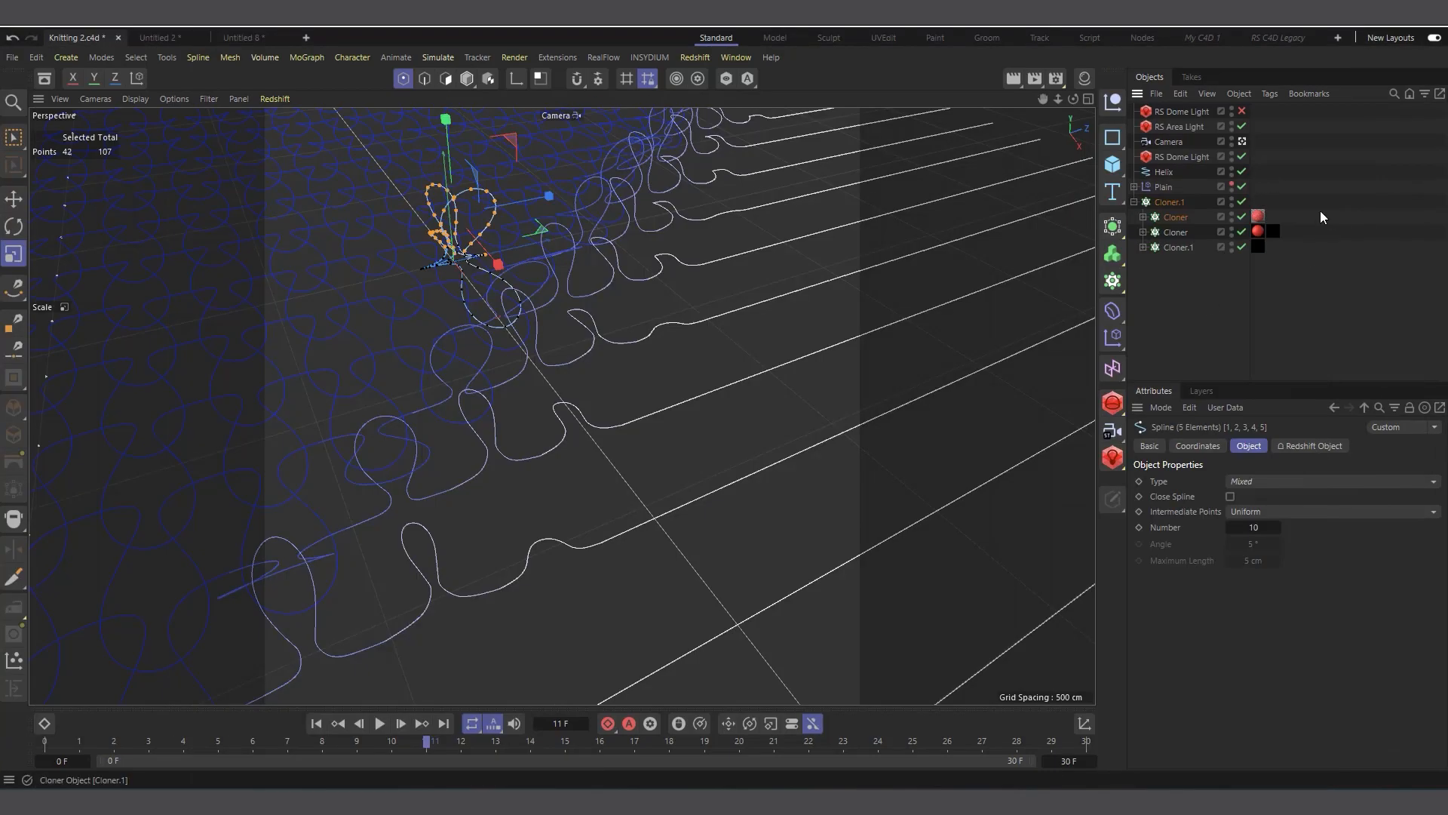
{"action": "left_click", "coordinate": [1174, 232]}
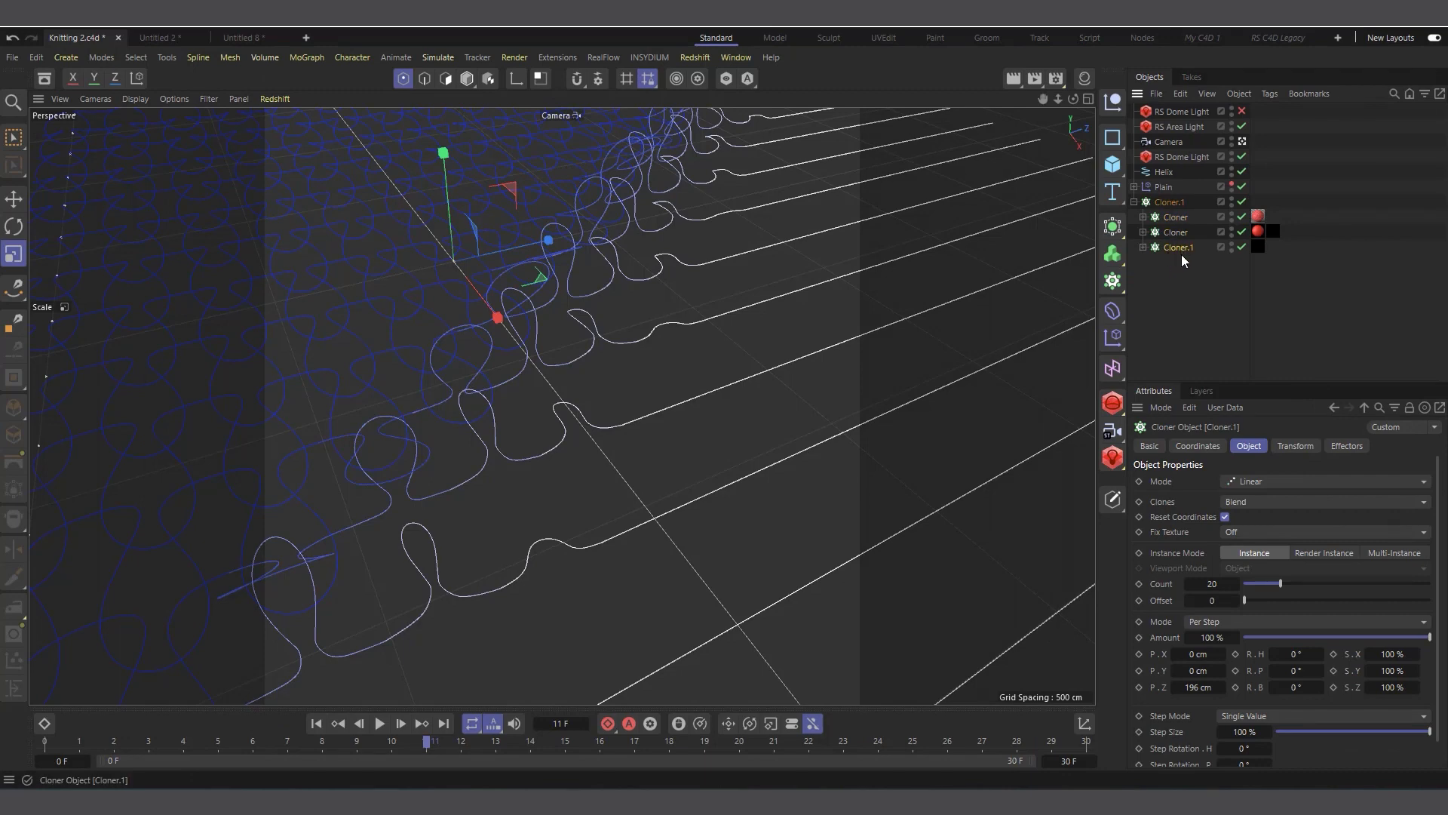
{"action": "left_click", "coordinate": [1143, 218]}
{"action": "left_click", "coordinate": [1143, 218]}
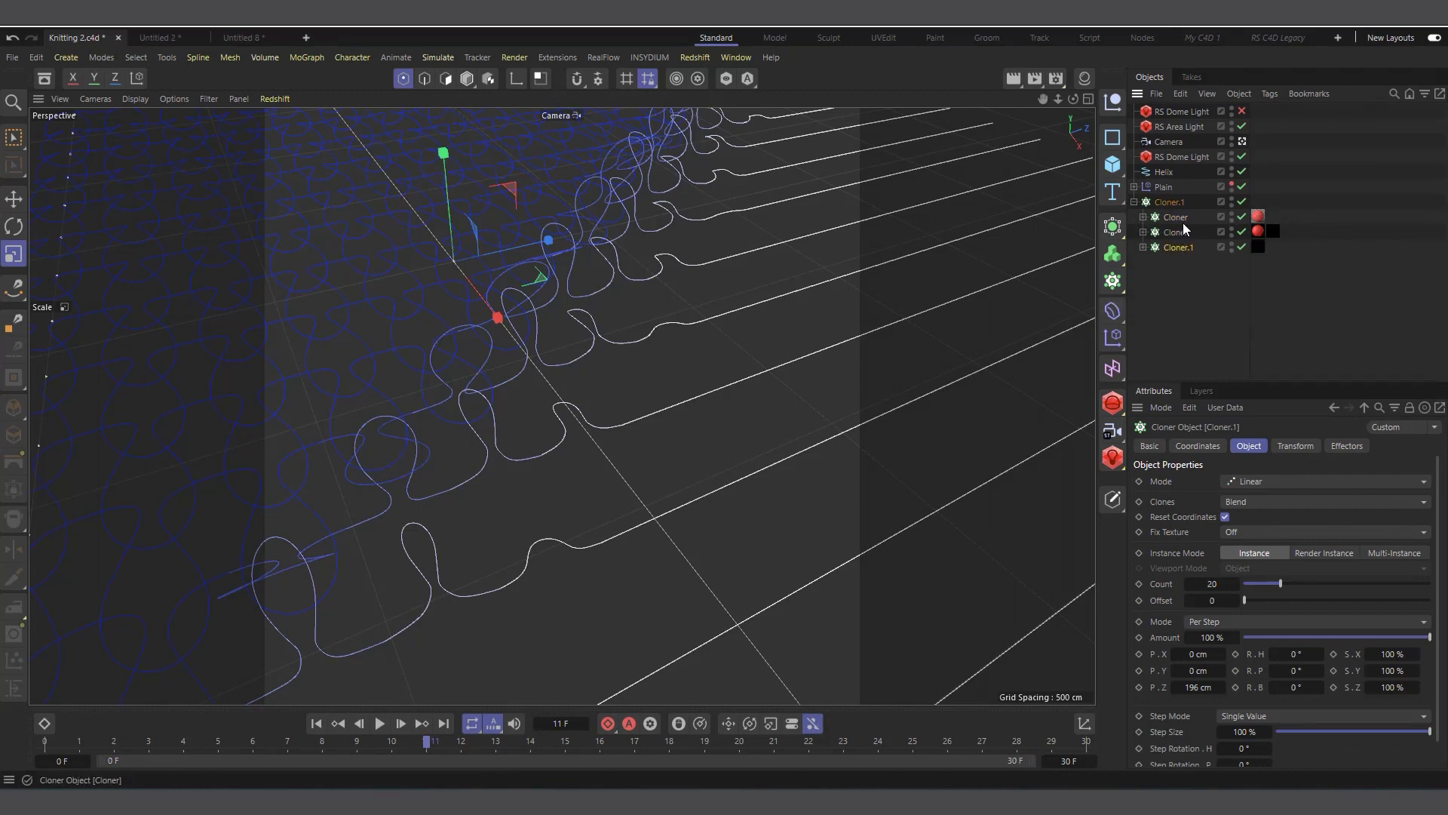
{"action": "left_click", "coordinate": [381, 724]}
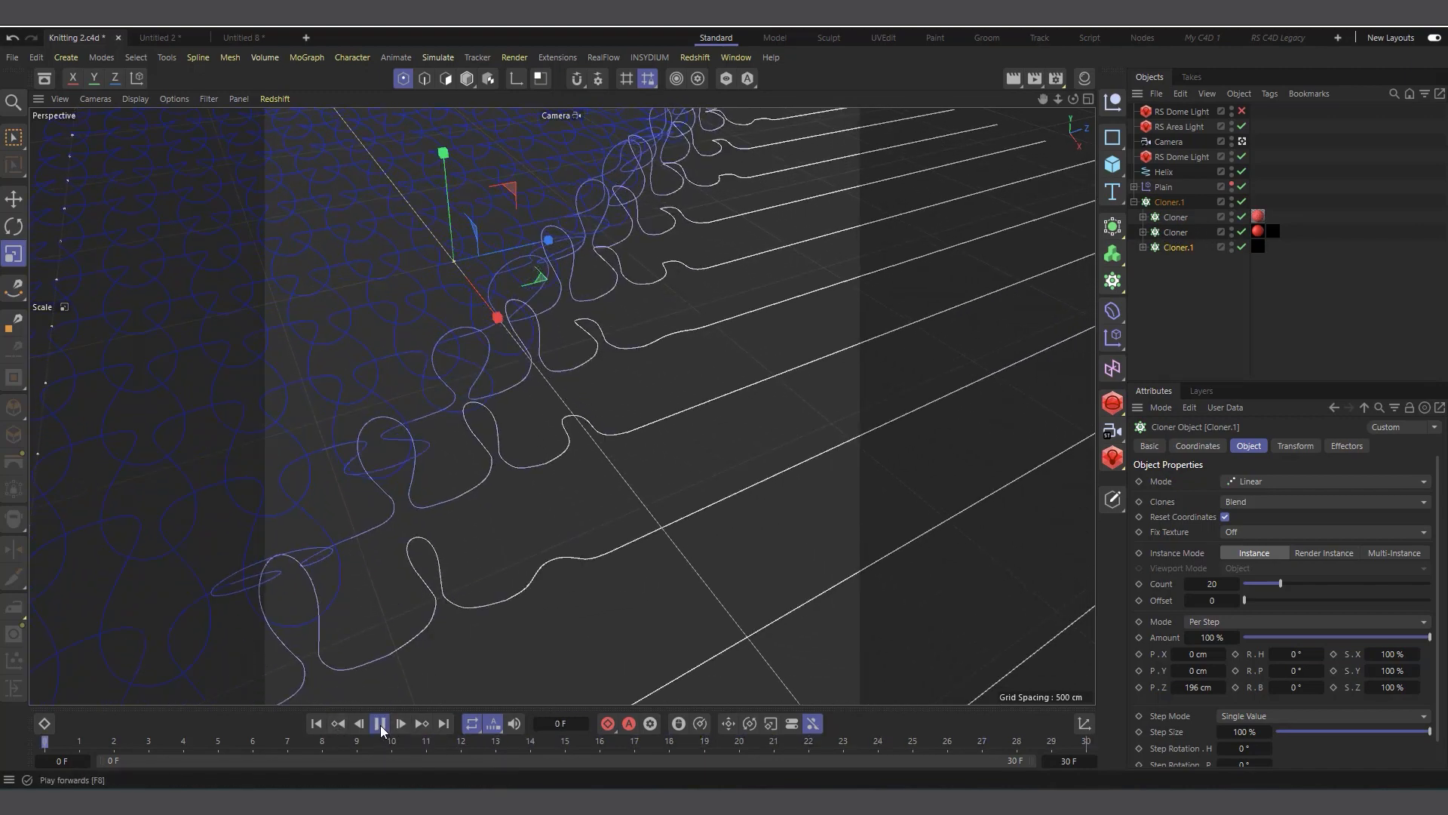
{"action": "left_click", "coordinate": [381, 723]}
Review the Plain effector, the Helix spline and the outer Cloner's settings, leaving the scene camera to see the whole setup.
{"action": "left_click", "coordinate": [1188, 189]}
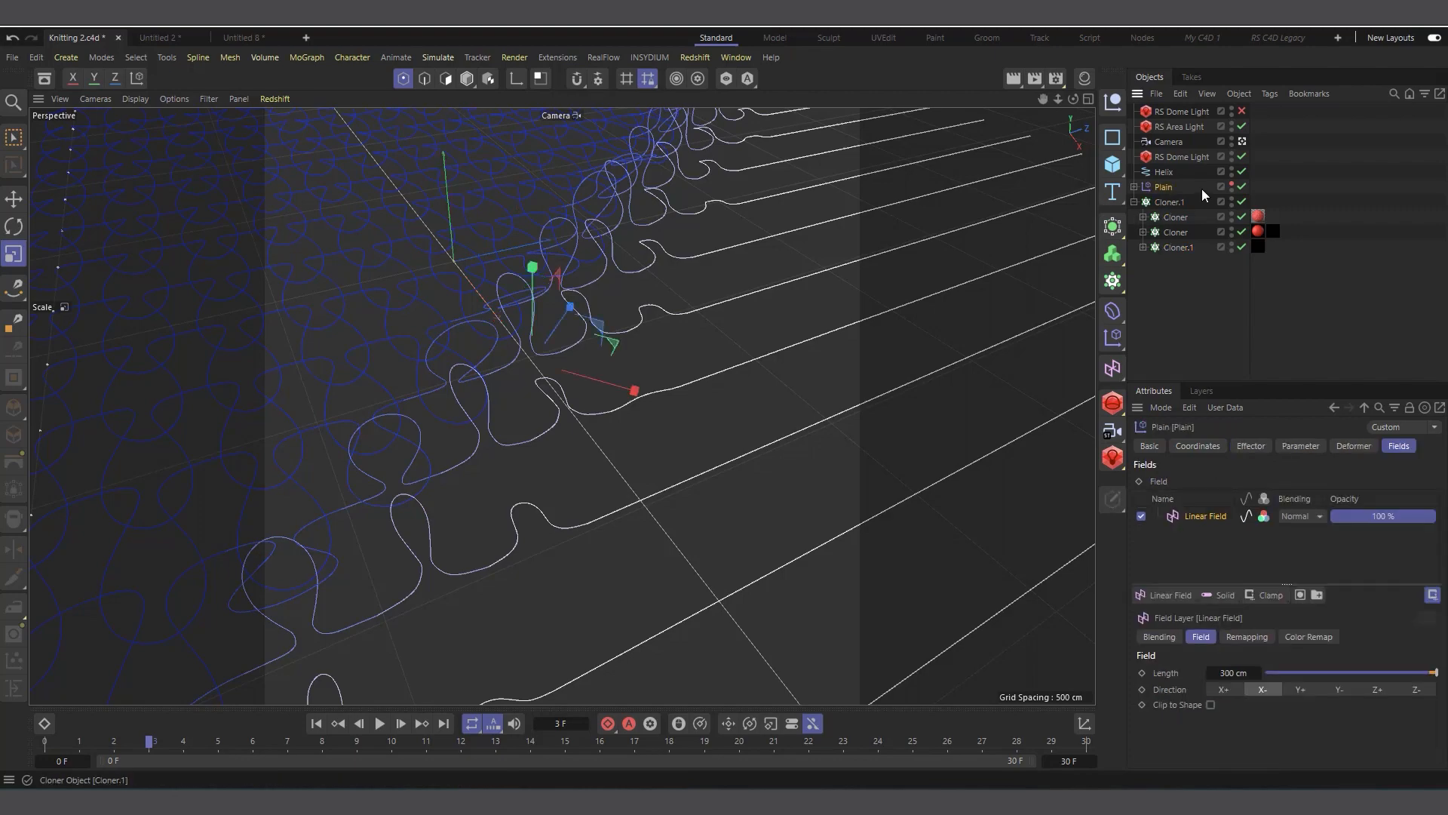
{"action": "left_click", "coordinate": [1171, 173]}
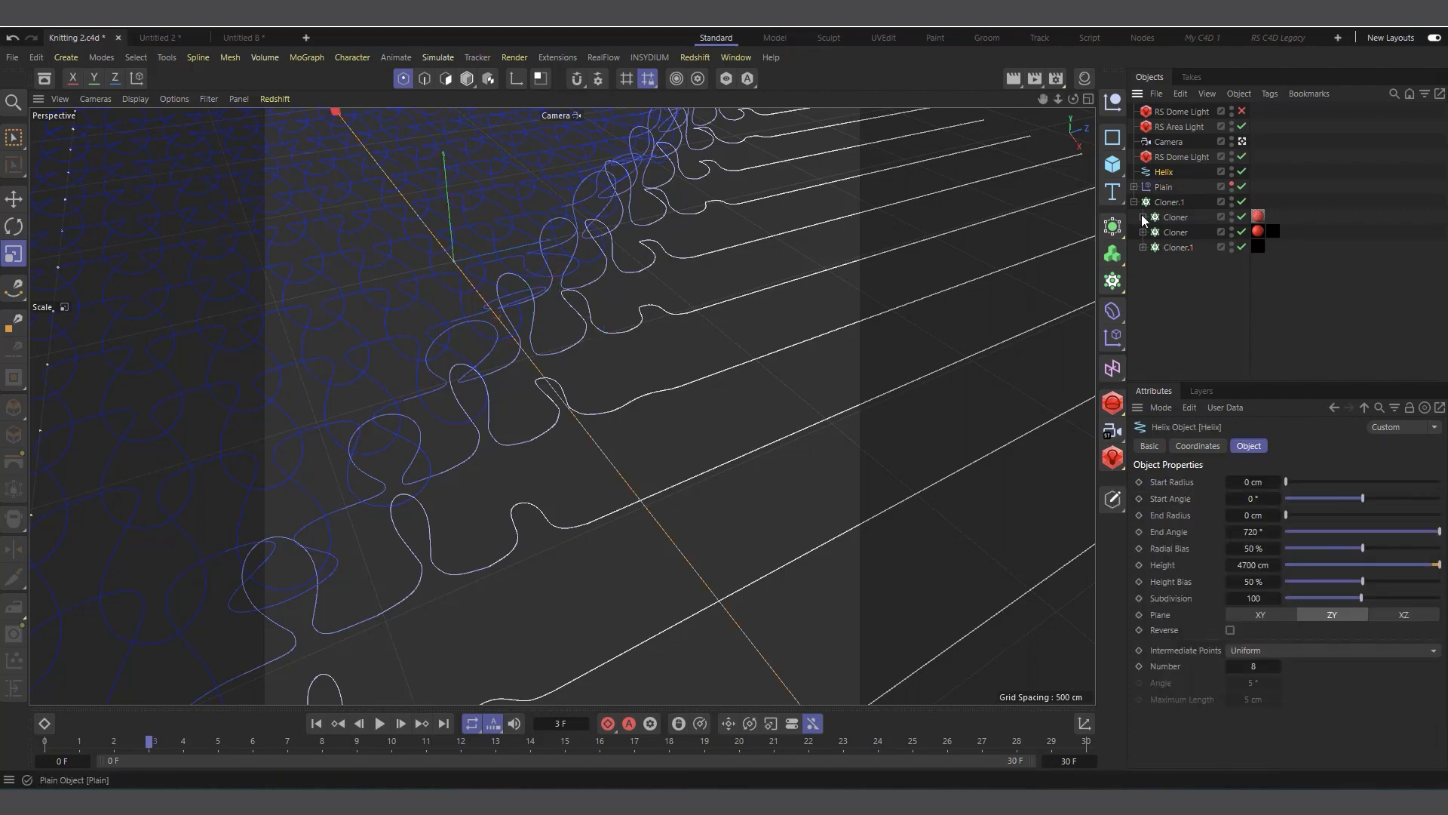
{"action": "left_click", "coordinate": [1243, 142]}
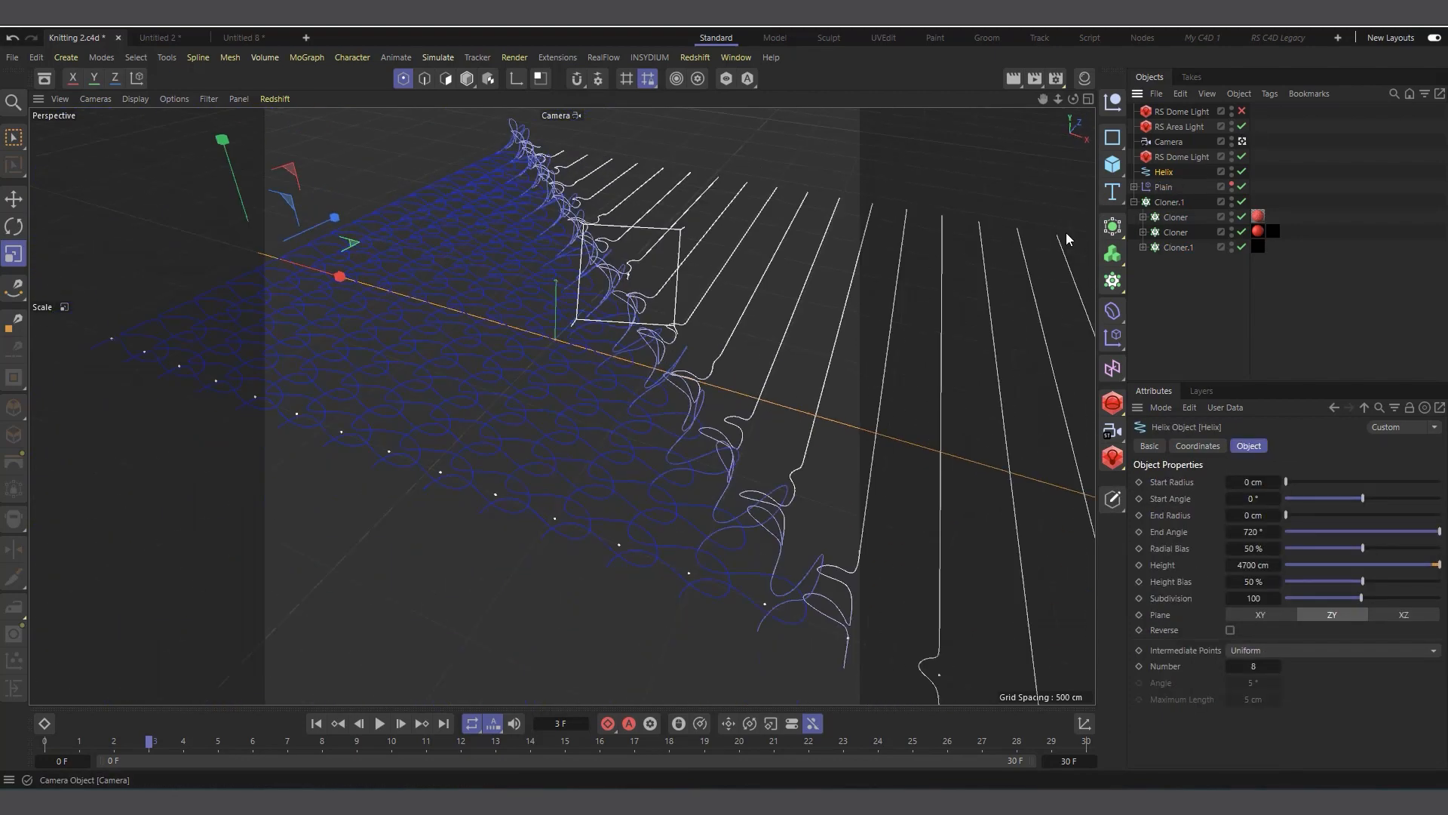
{"action": "left_click_drag", "start_coordinate": [1073, 100], "coordinate": [964, 109]}
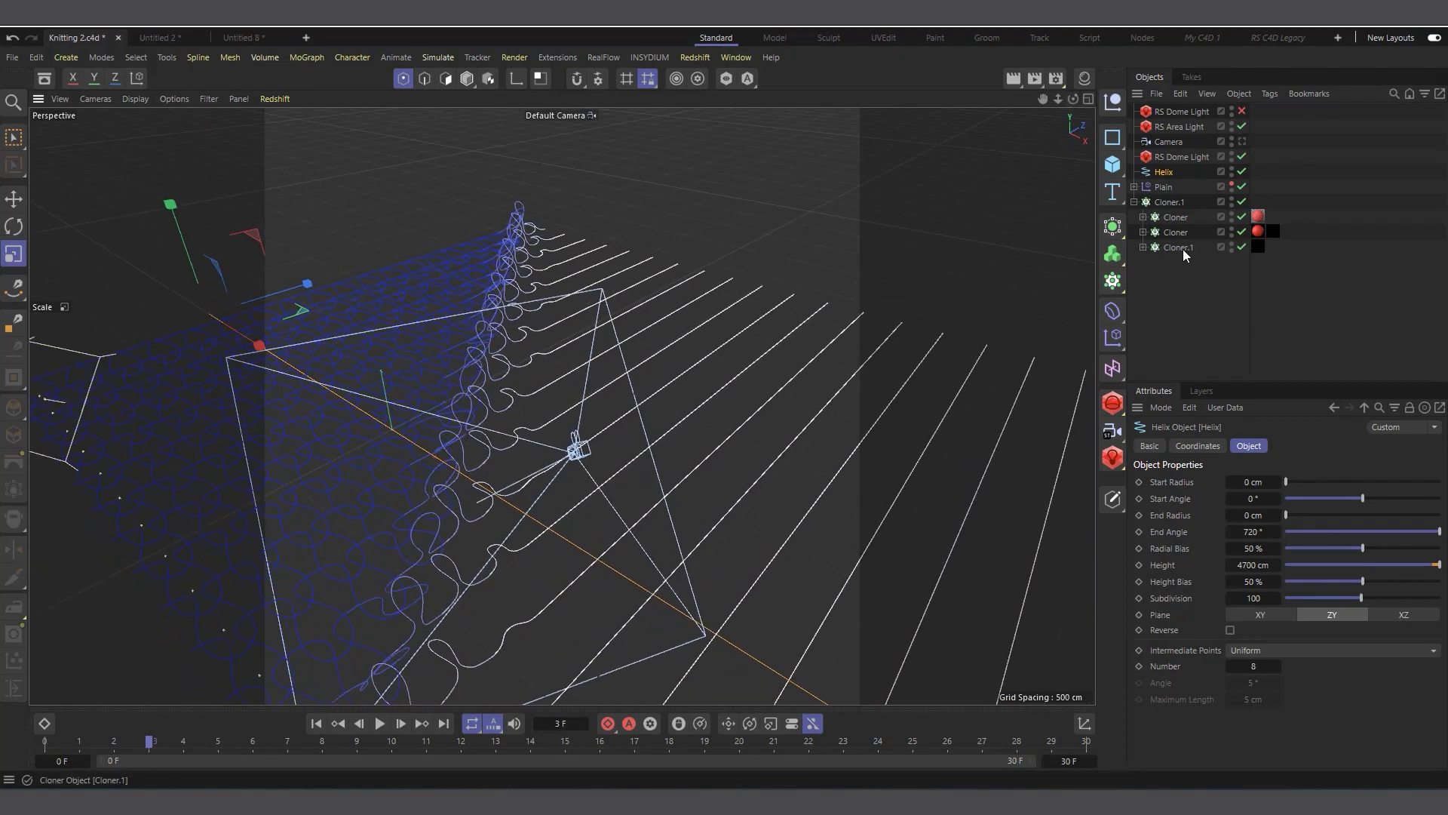
{"action": "left_click", "coordinate": [1170, 202]}
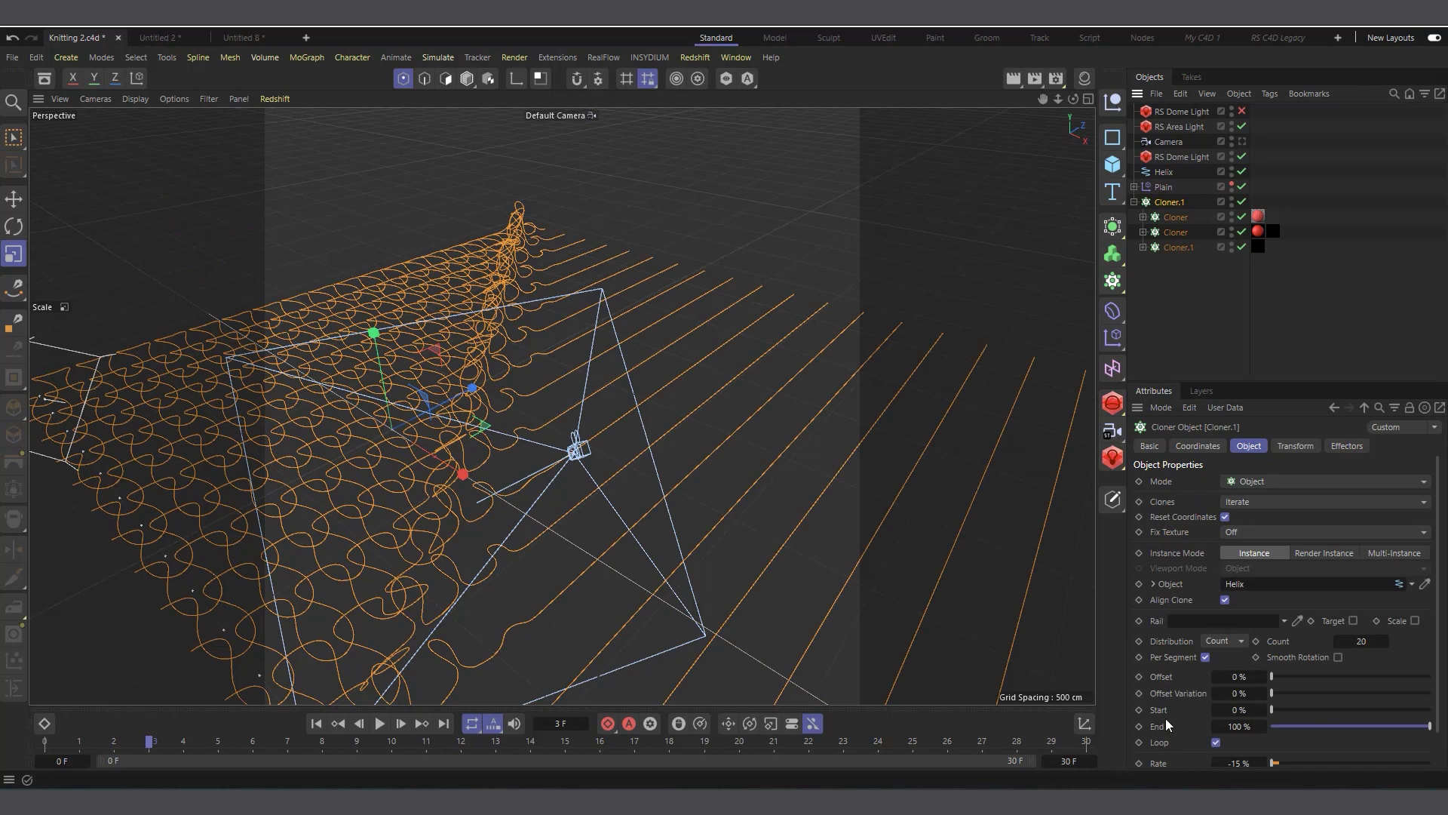
{"action": "scroll", "coordinate": [1200, 741], "scroll_direction": "down", "scroll_amount": 2}
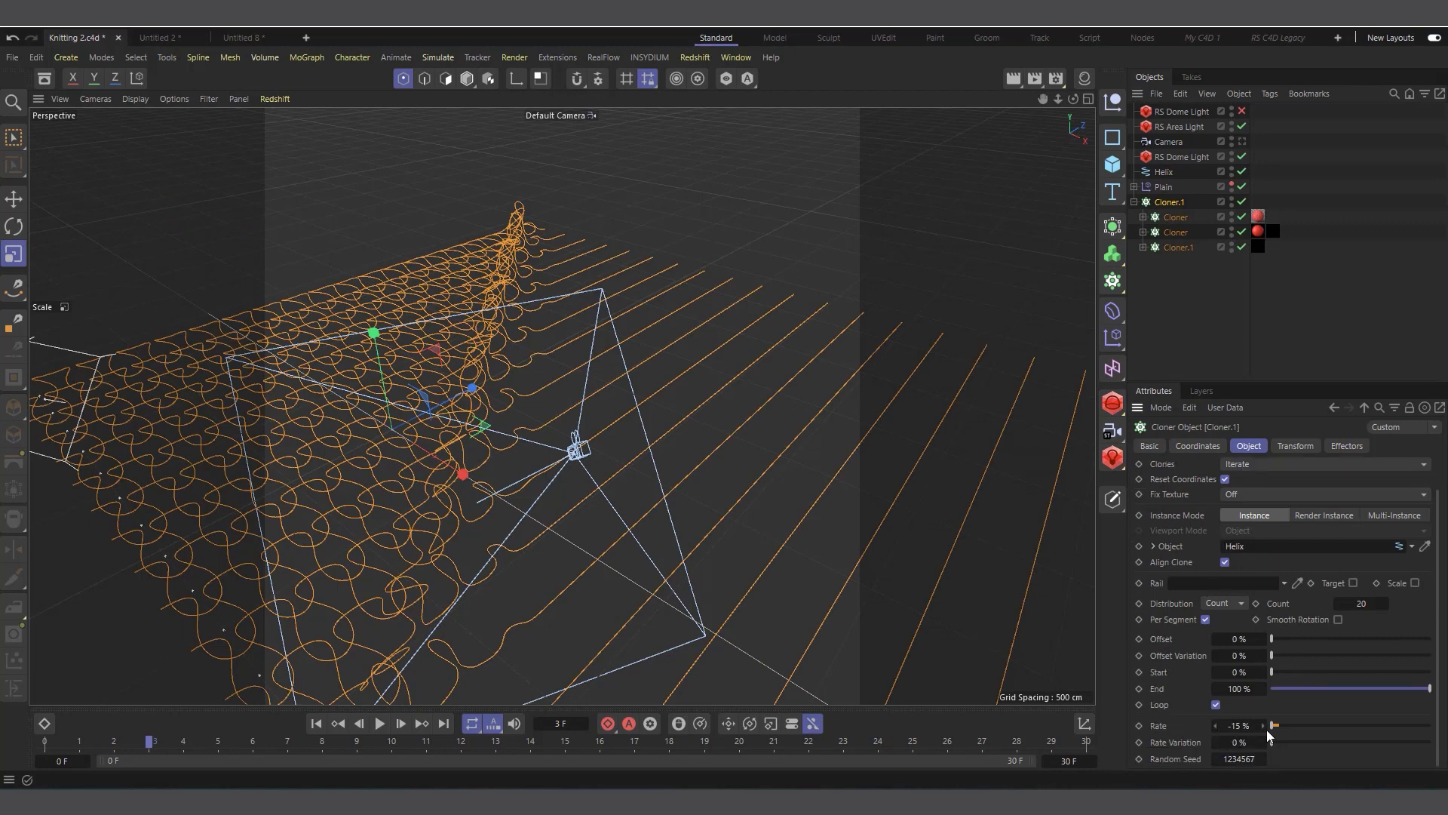
{"action": "scroll", "coordinate": [353, 378], "scroll_direction": "down", "scroll_amount": 4}
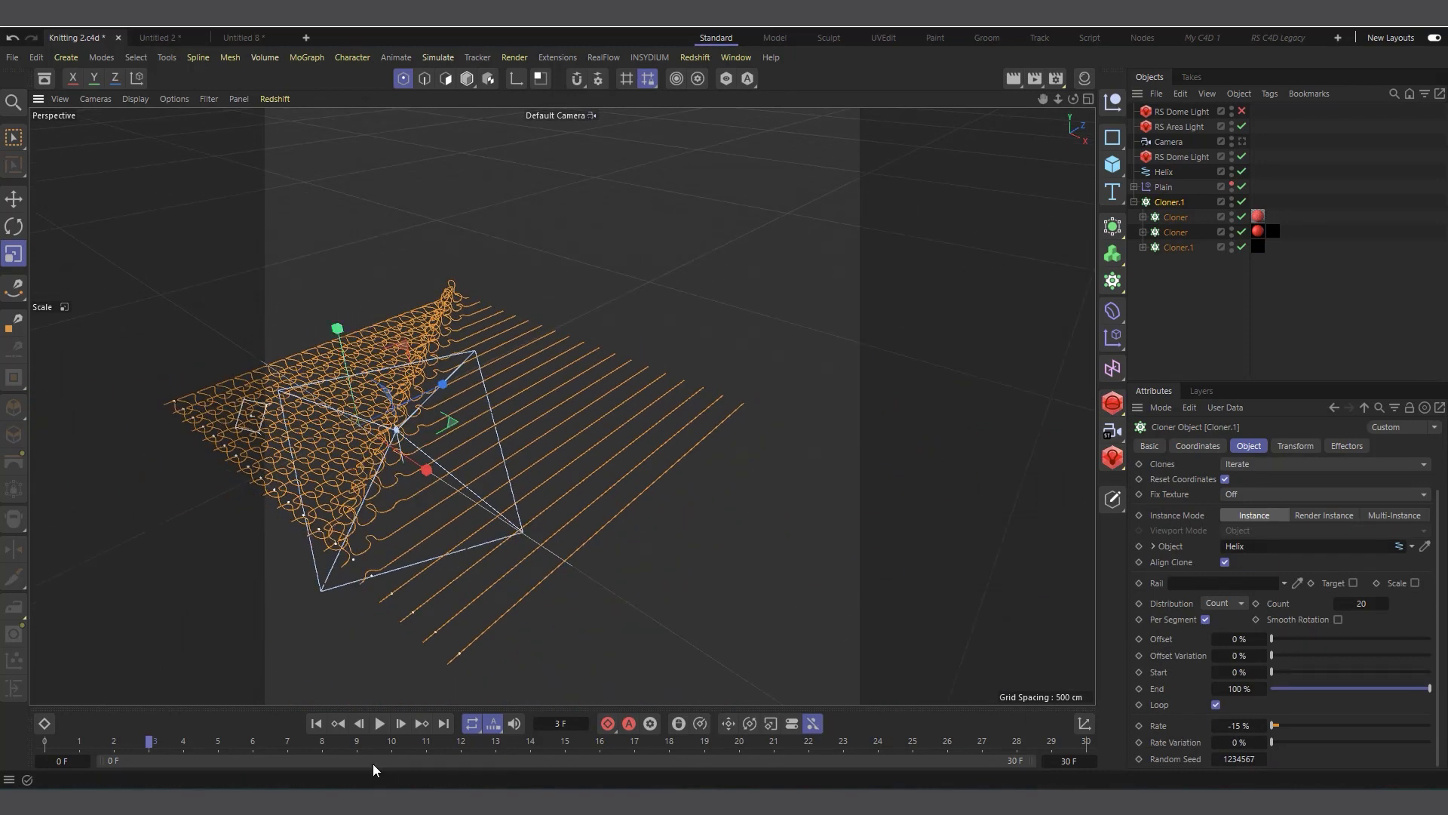
Play the Knitting 2.c4d animation in the default view and through the scene camera, and stop playback.
{"action": "left_click", "coordinate": [379, 723]}
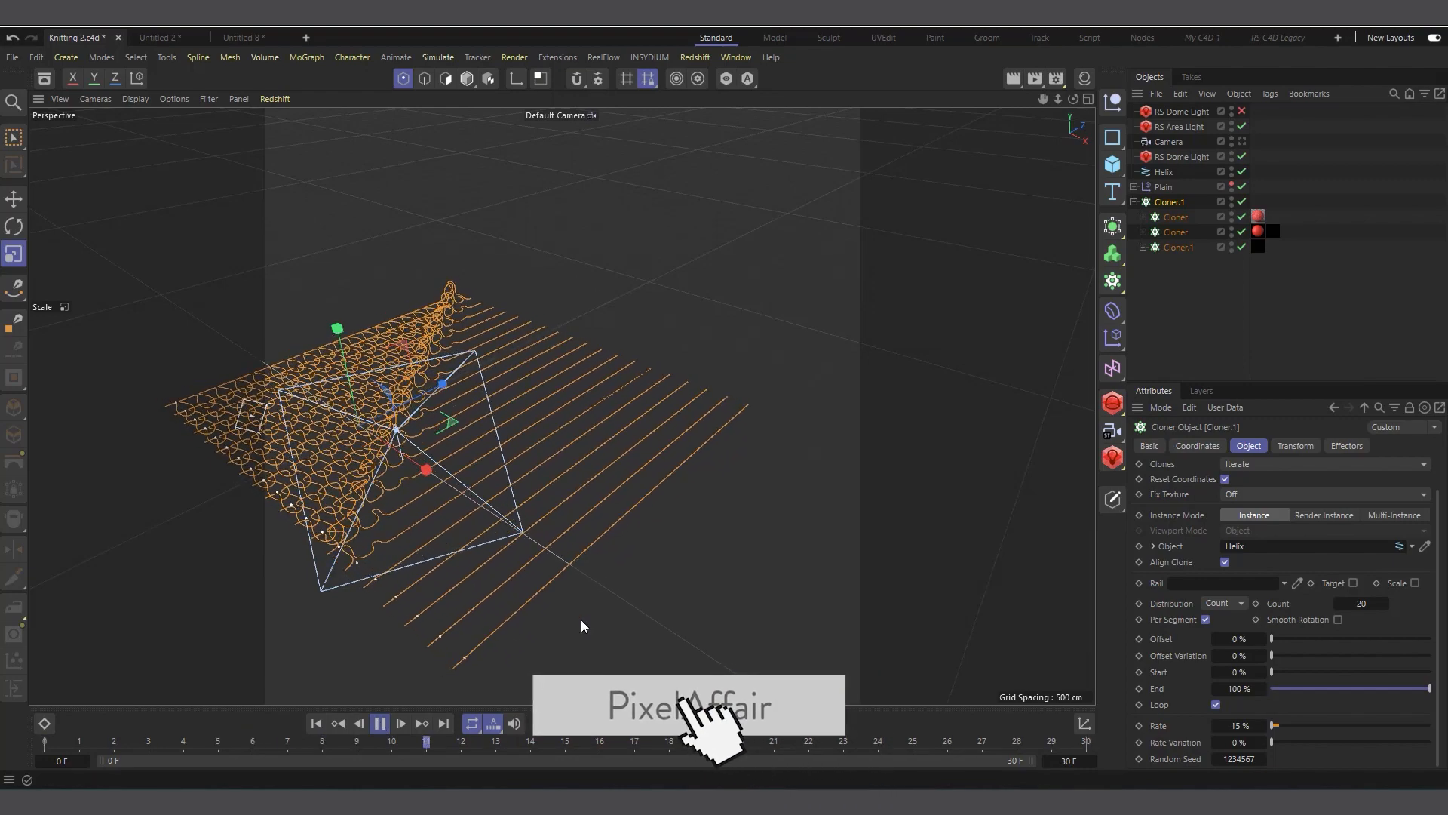
{"action": "scroll", "coordinate": [385, 510], "scroll_direction": "up", "scroll_amount": 4}
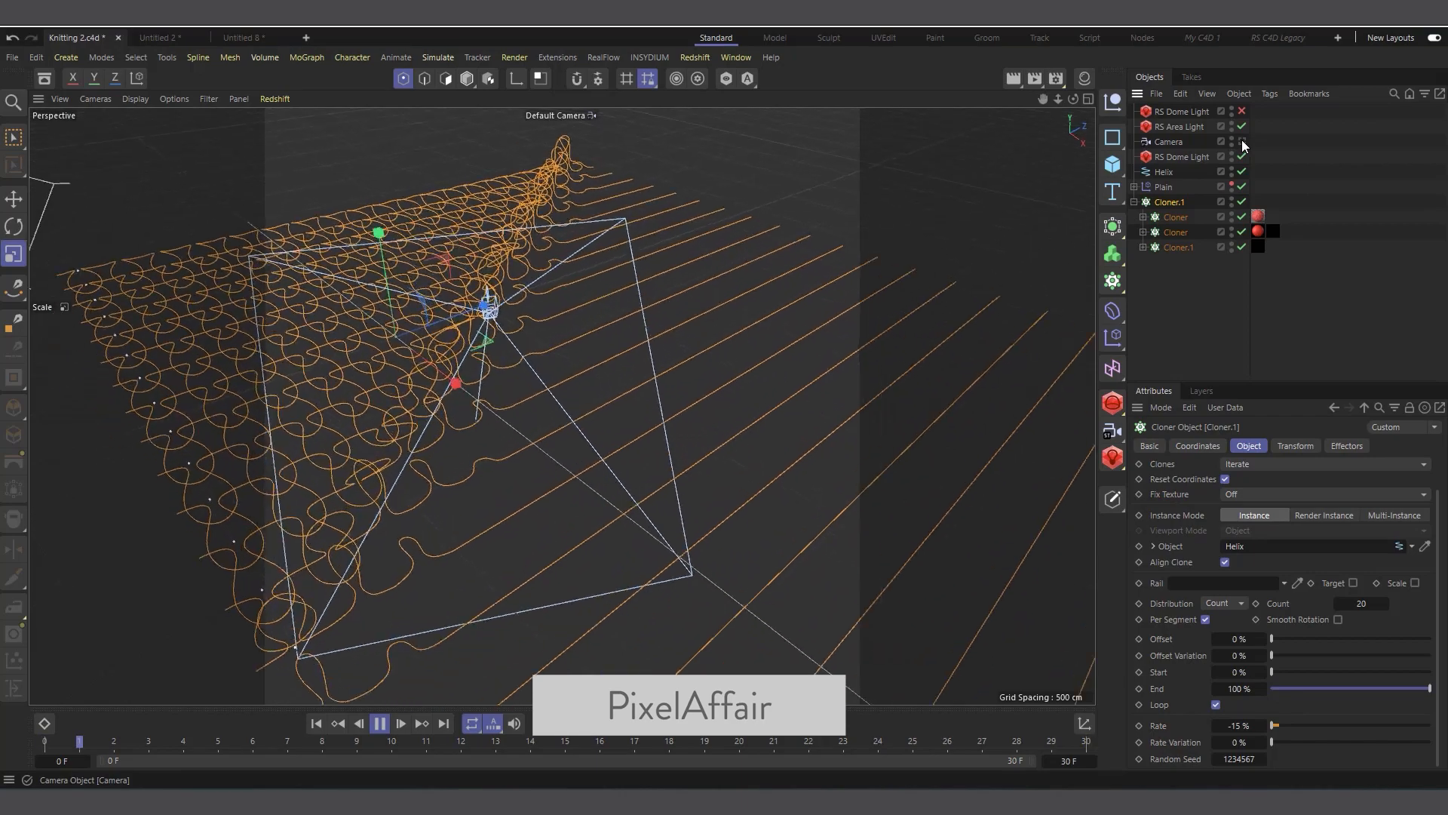
{"action": "left_click", "coordinate": [1241, 141]}
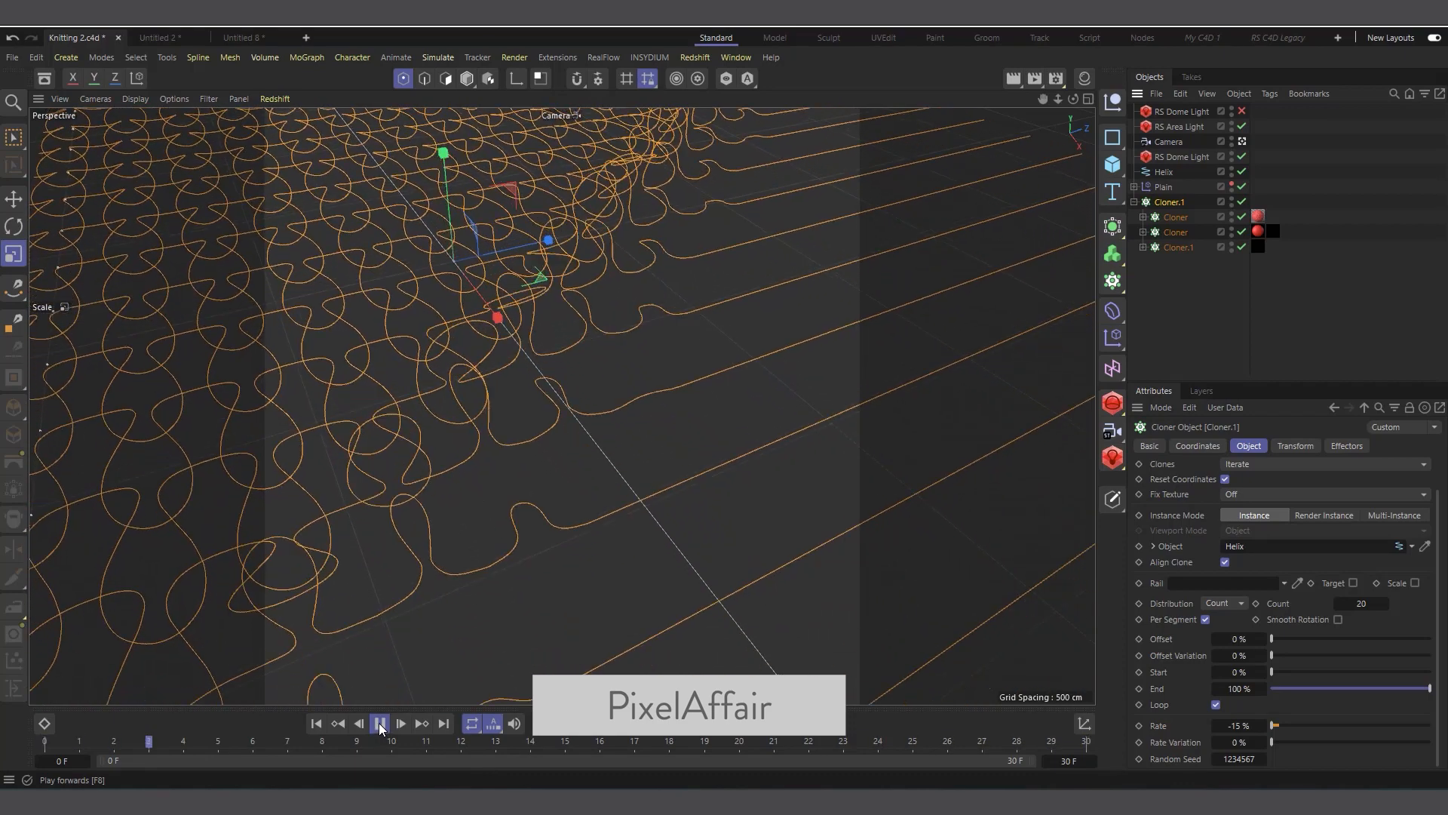
{"action": "left_click", "coordinate": [379, 723]}
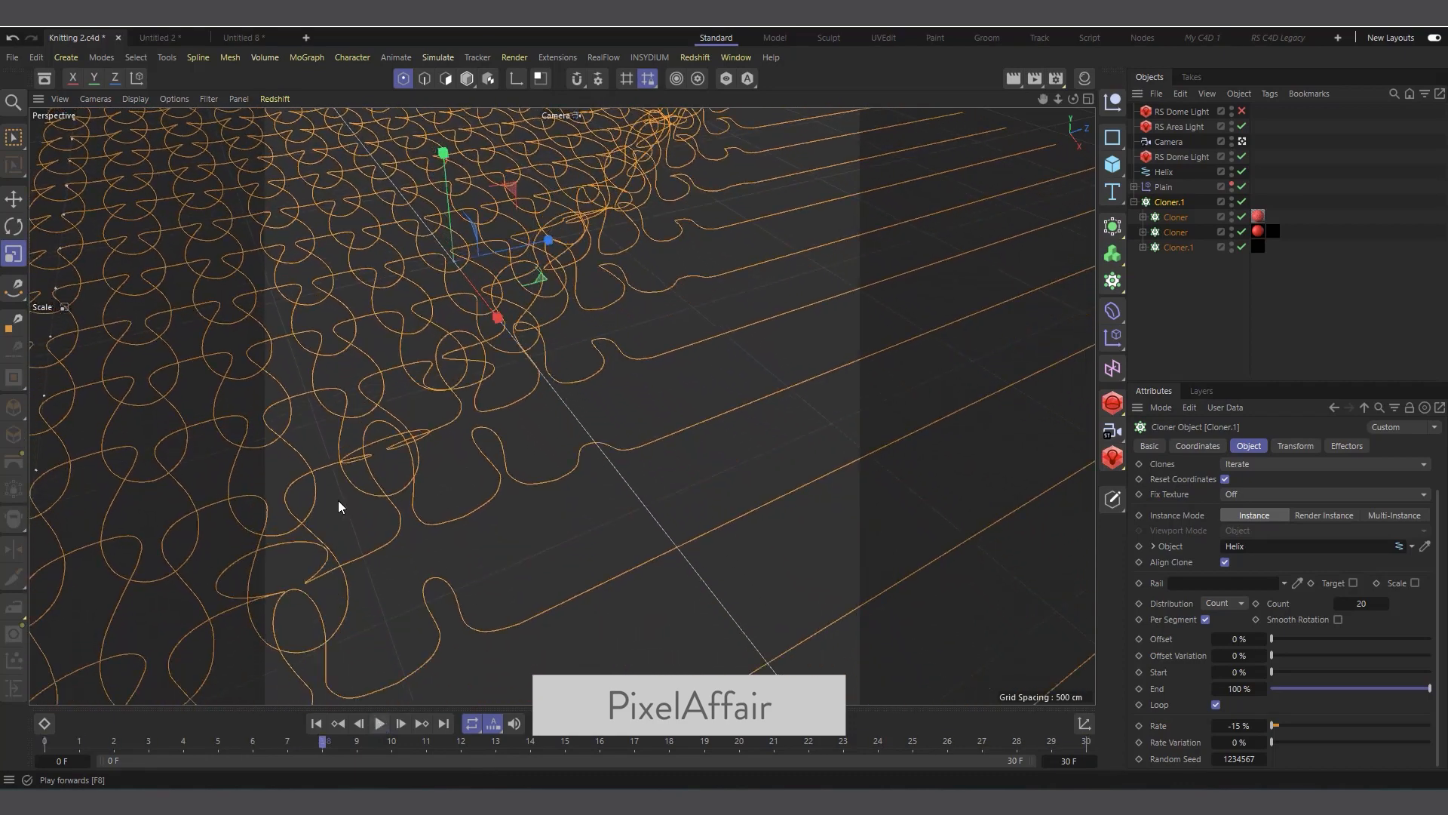
Return to the Untitled 2 project, examine the knitted rows from another angle, and play the animation from the start.
{"action": "left_click", "coordinate": [240, 38]}
{"action": "left_click", "coordinate": [169, 38]}
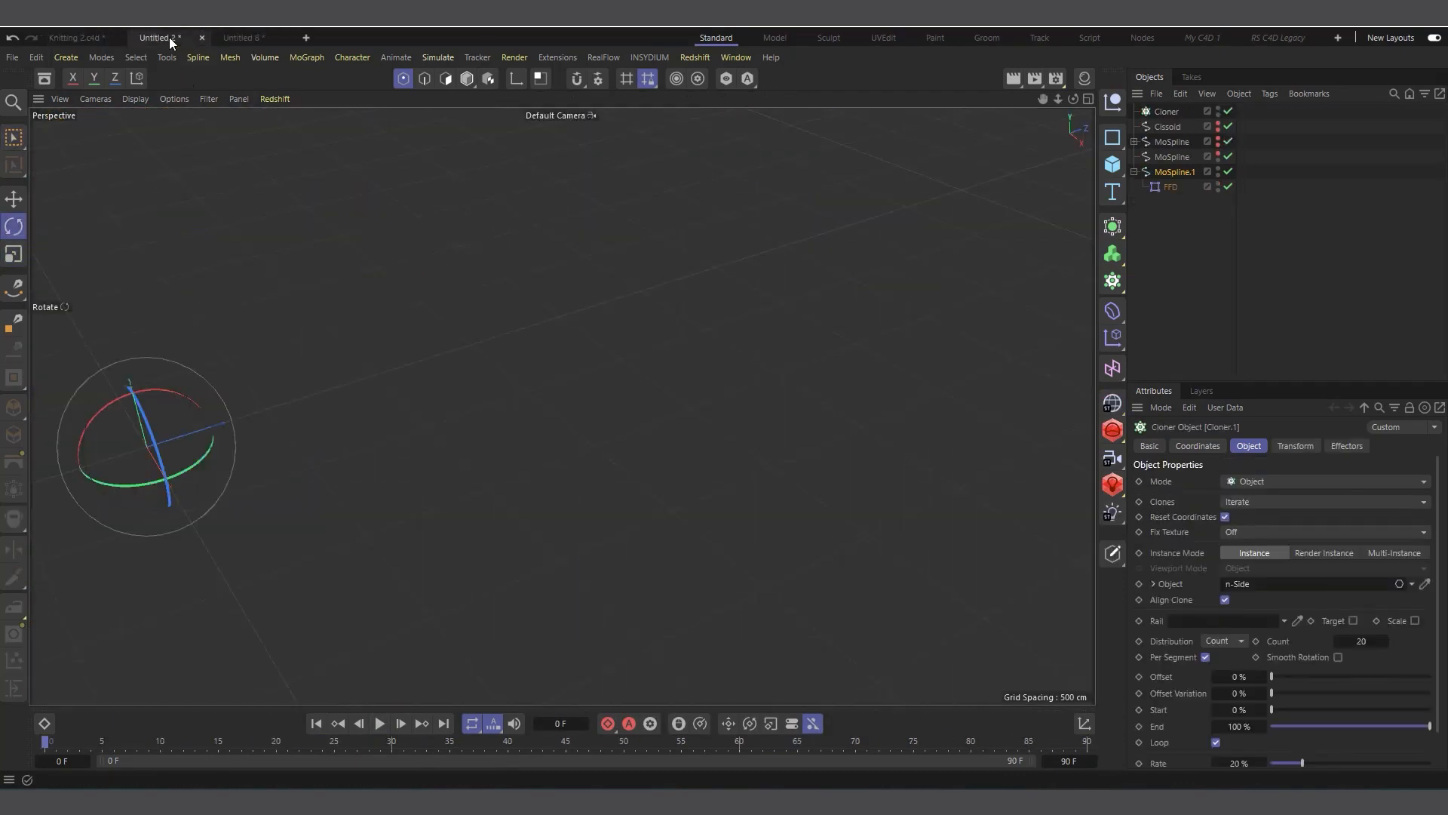
{"action": "left_click_drag", "start_coordinate": [1073, 99], "coordinate": [935, 76]}
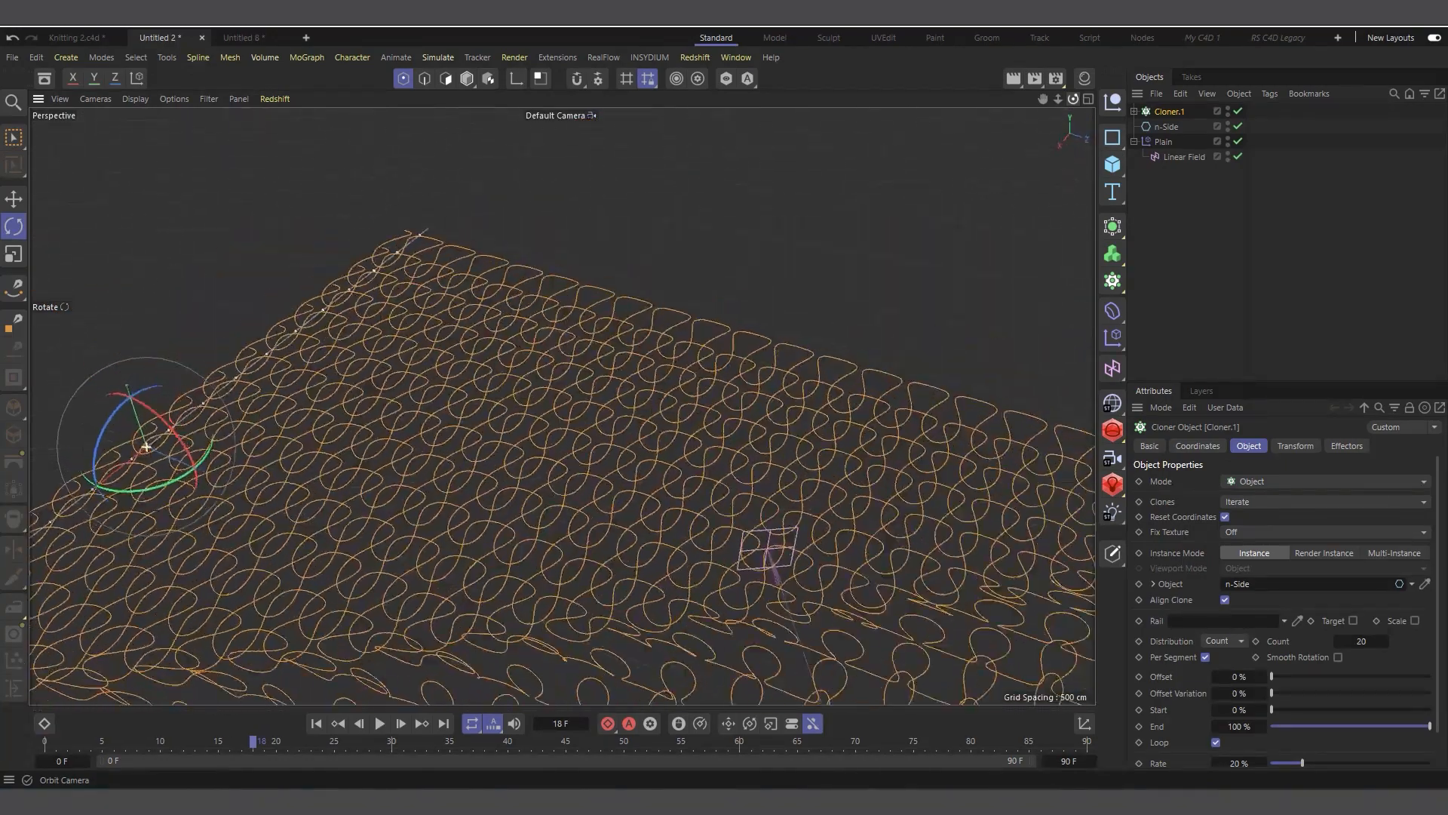
{"action": "mouse_move", "coordinate": [1073, 98]}
{"action": "left_mouse_down"}
{"action": "mouse_move", "coordinate": [1046, 105]}
{"action": "mouse_move", "coordinate": [1043, 72]}
{"action": "mouse_move", "coordinate": [1070, 97]}
{"action": "left_mouse_up"}
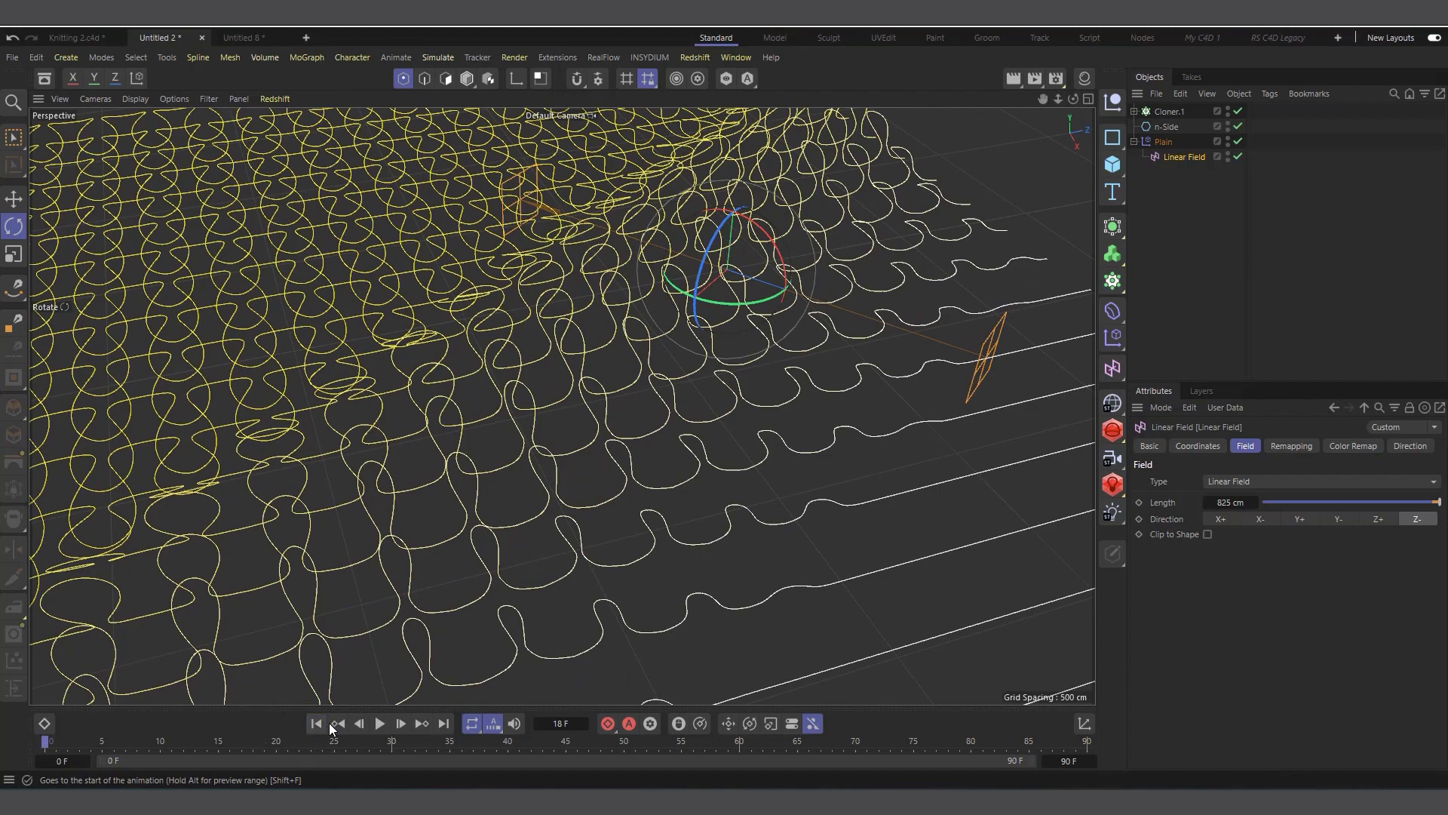
{"action": "left_click", "coordinate": [329, 722]}
{"action": "left_click", "coordinate": [384, 722]}
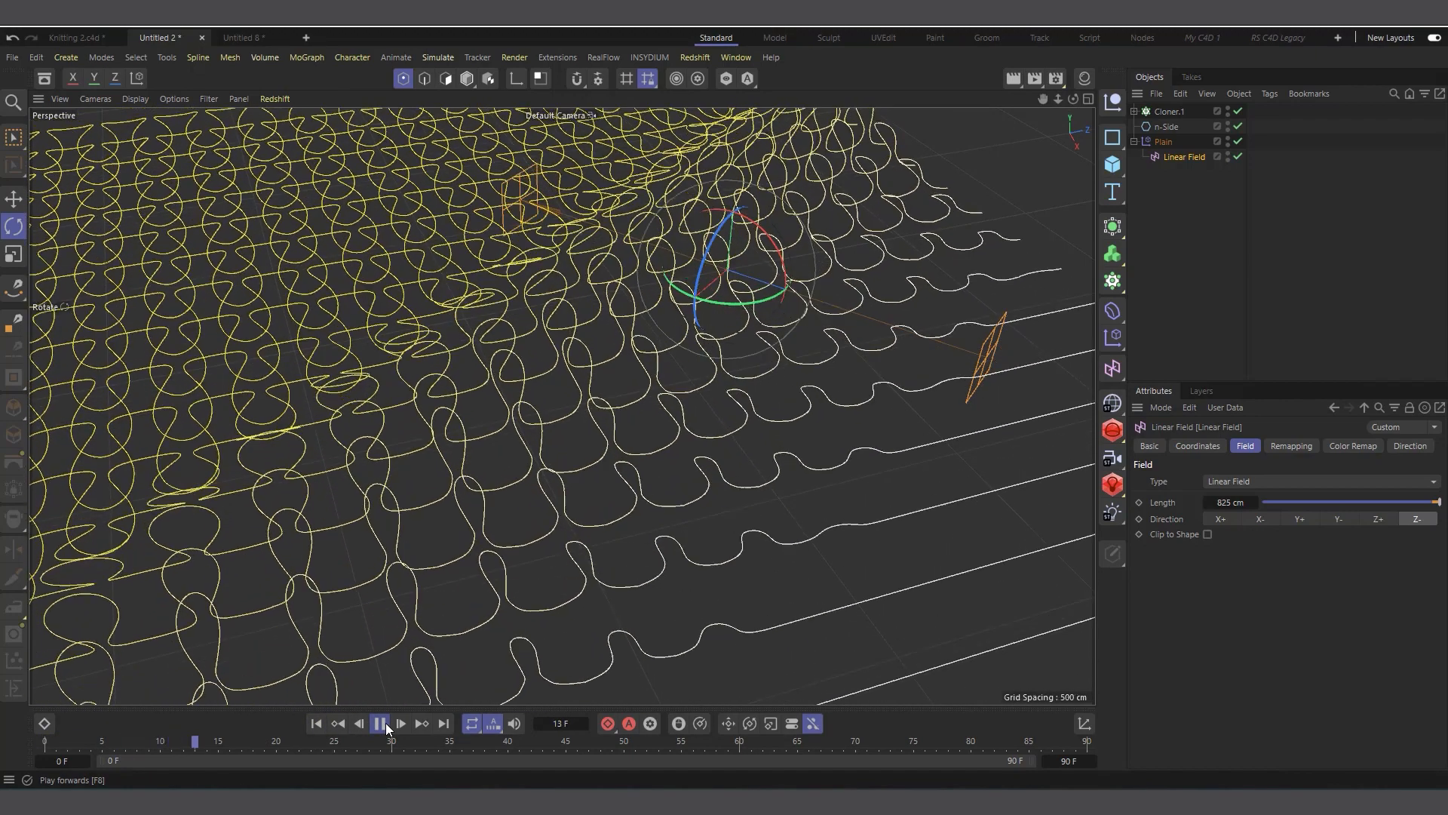
{"action": "left_click", "coordinate": [380, 723]}
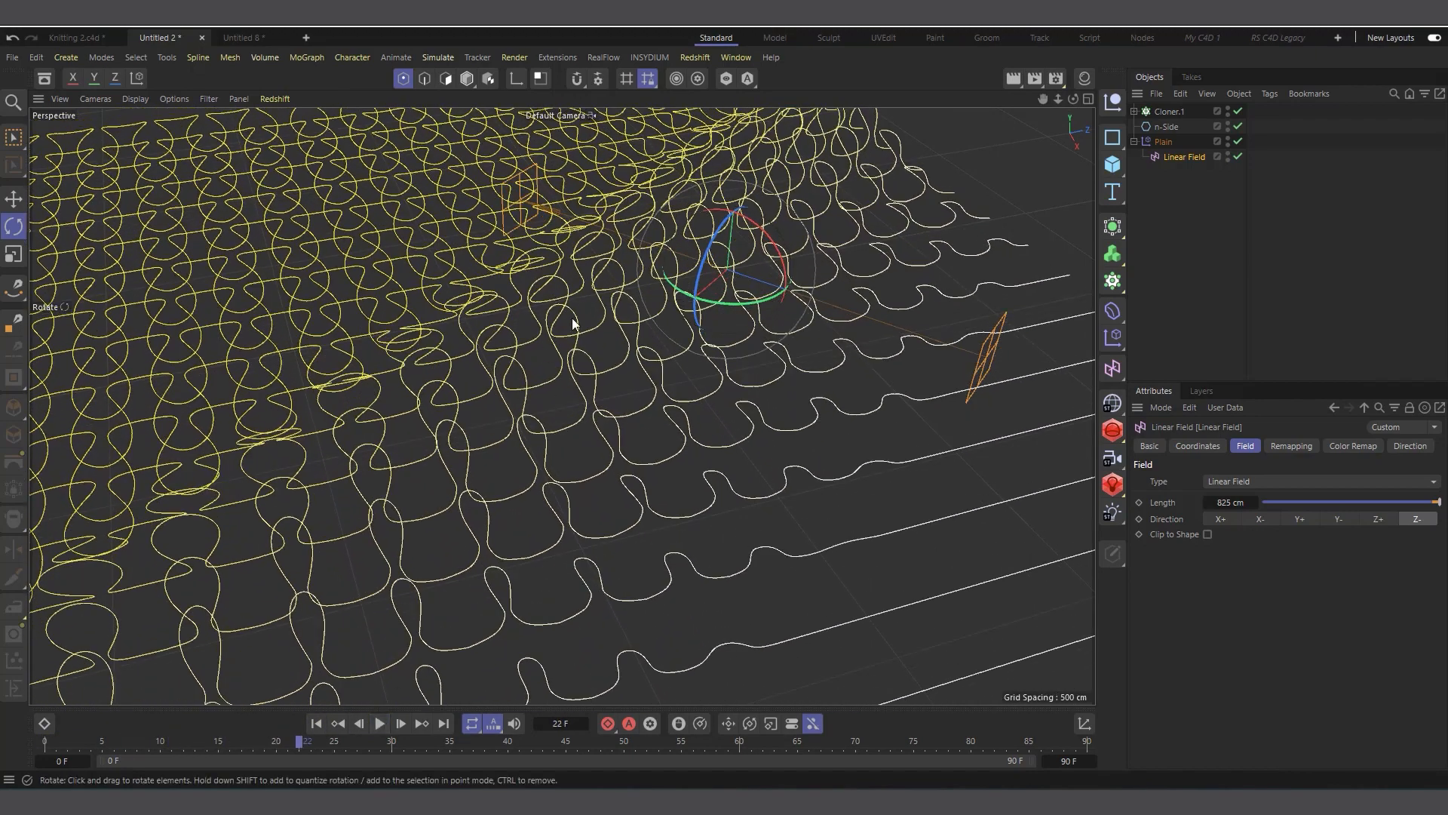
Set the outer Cloner's Rate to -20% and replay the animation from the first frame to check the direction.
{"action": "left_click", "coordinate": [1168, 112]}
{"action": "scroll", "coordinate": [1151, 696], "scroll_direction": "down", "scroll_amount": 2}
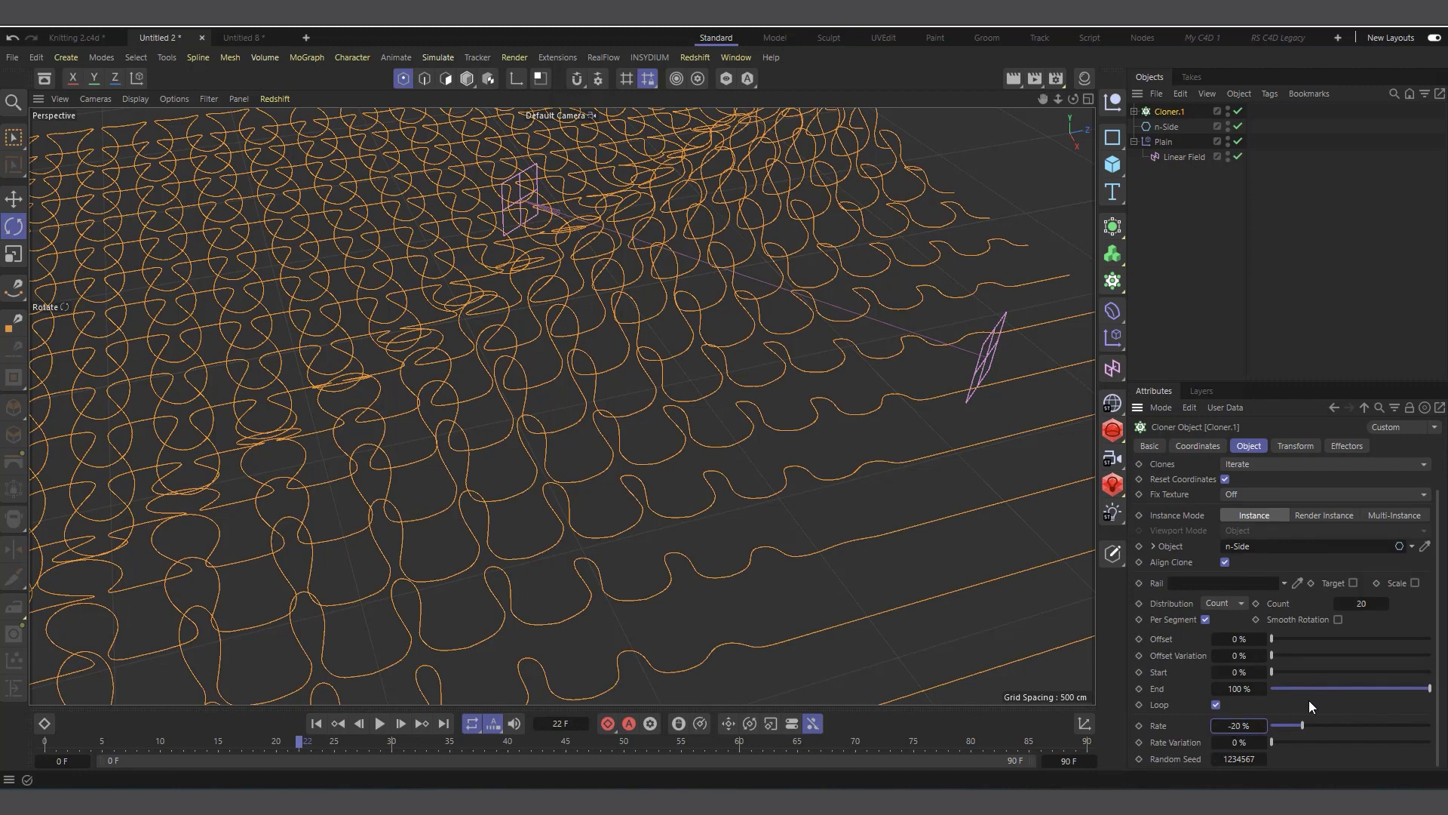
{"action": "type", "text": "-"}
{"action": "key", "text": "Return"}
{"action": "left_click", "coordinate": [317, 723]}
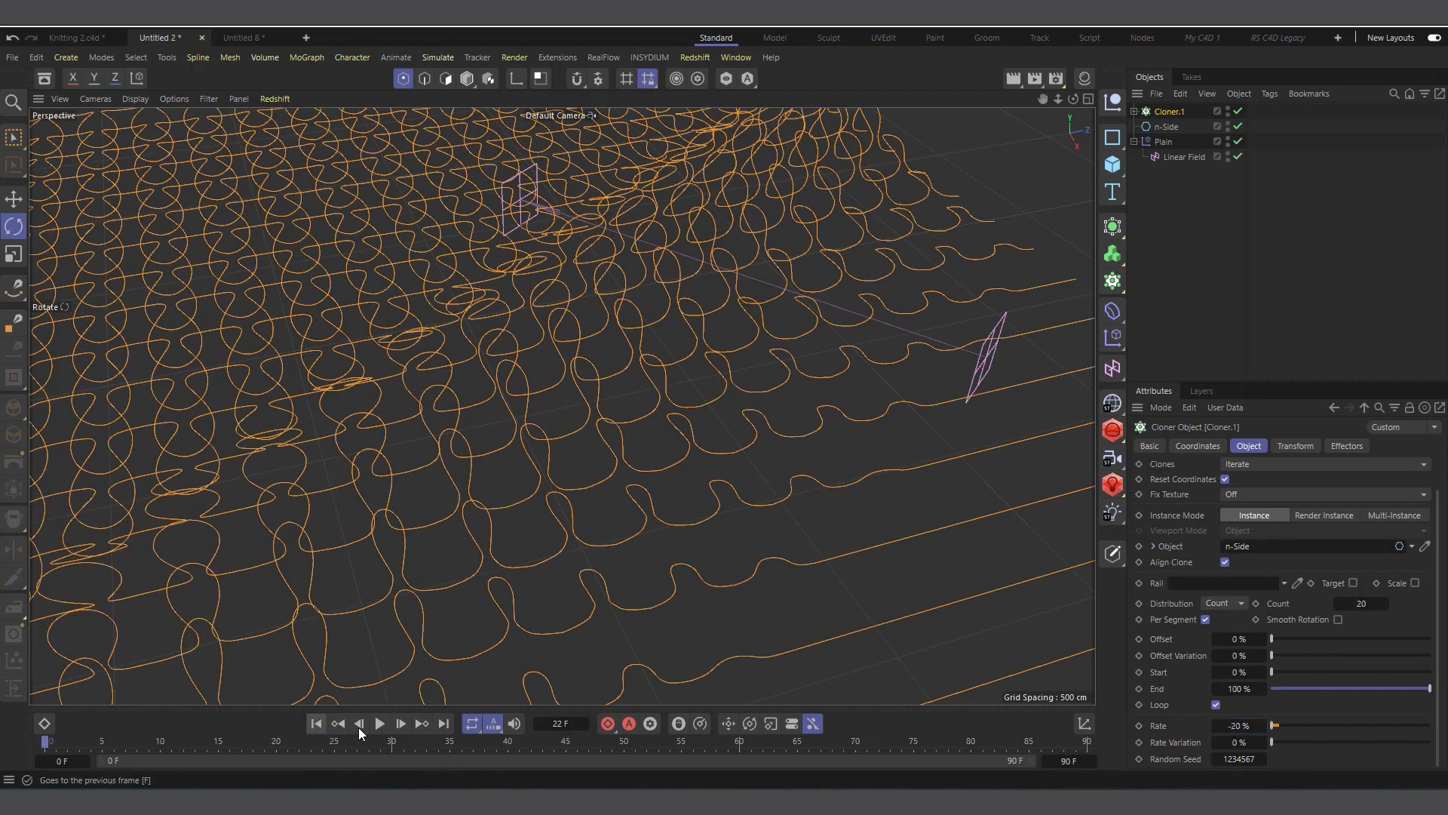
{"action": "left_click", "coordinate": [380, 724]}
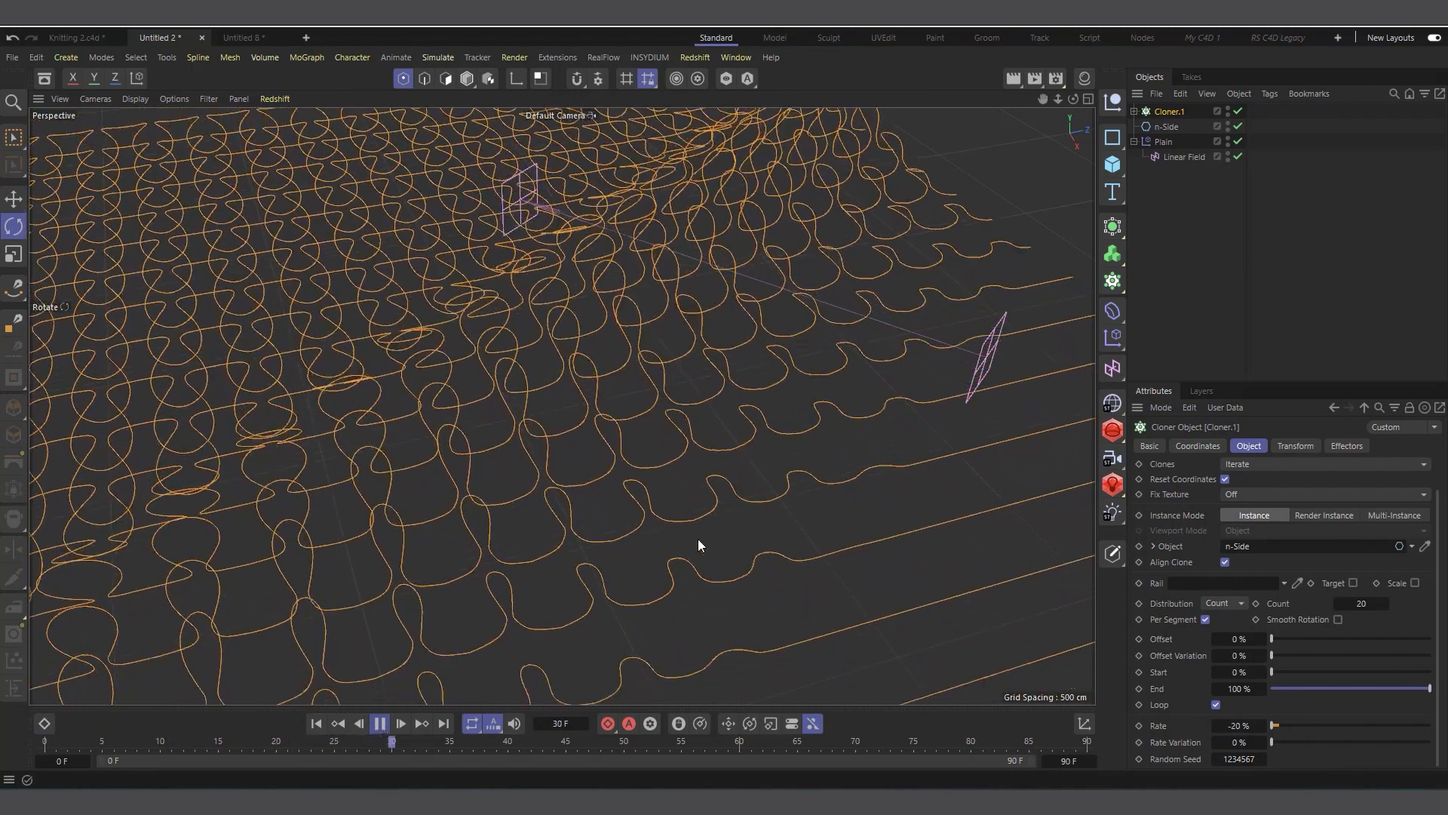
{"action": "left_click", "coordinate": [382, 723]}
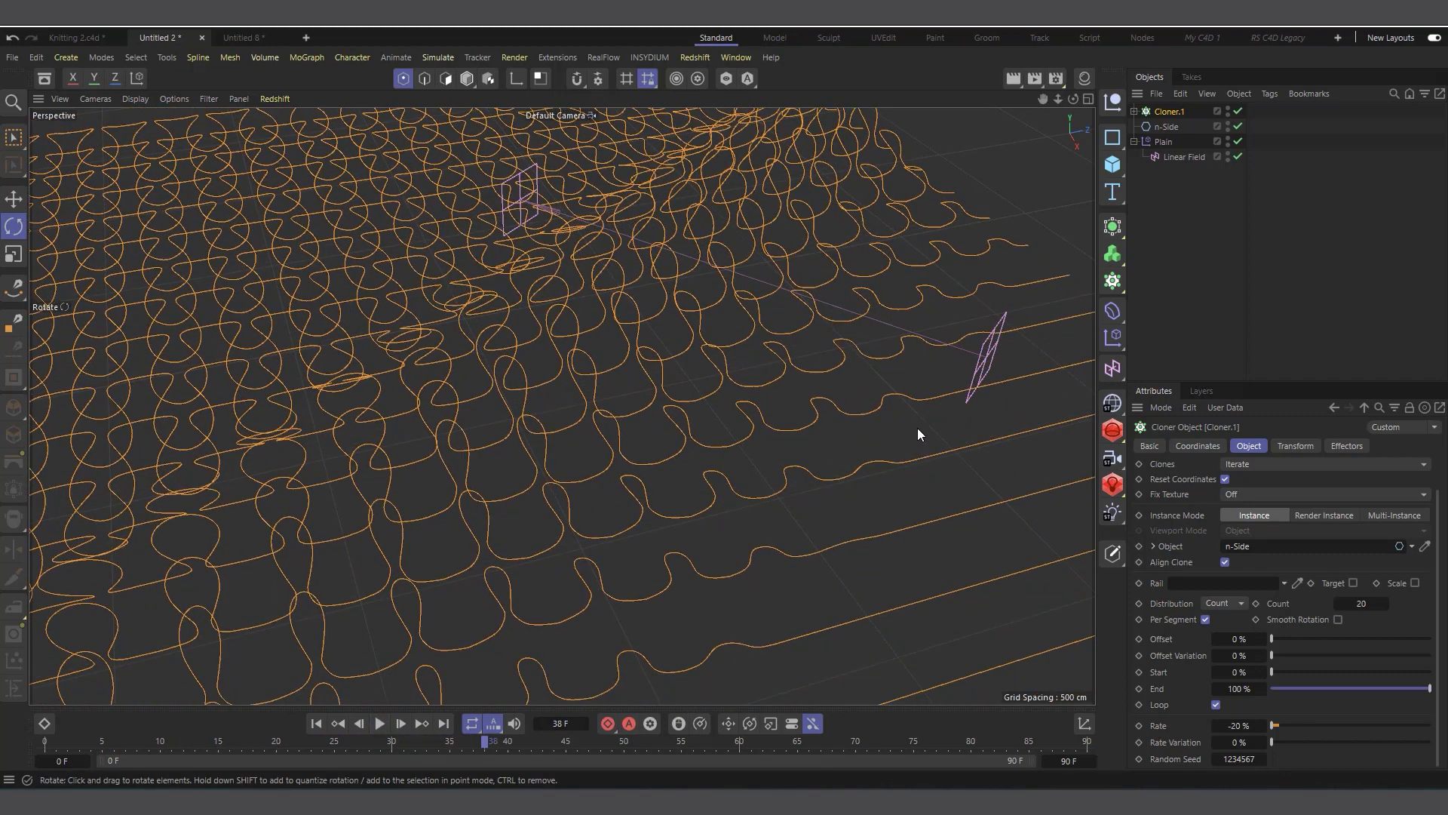
Scrub the timeline to frame 85 and play the animation again to check the movement of the loop rows.
{"action": "left_click", "coordinate": [378, 726]}
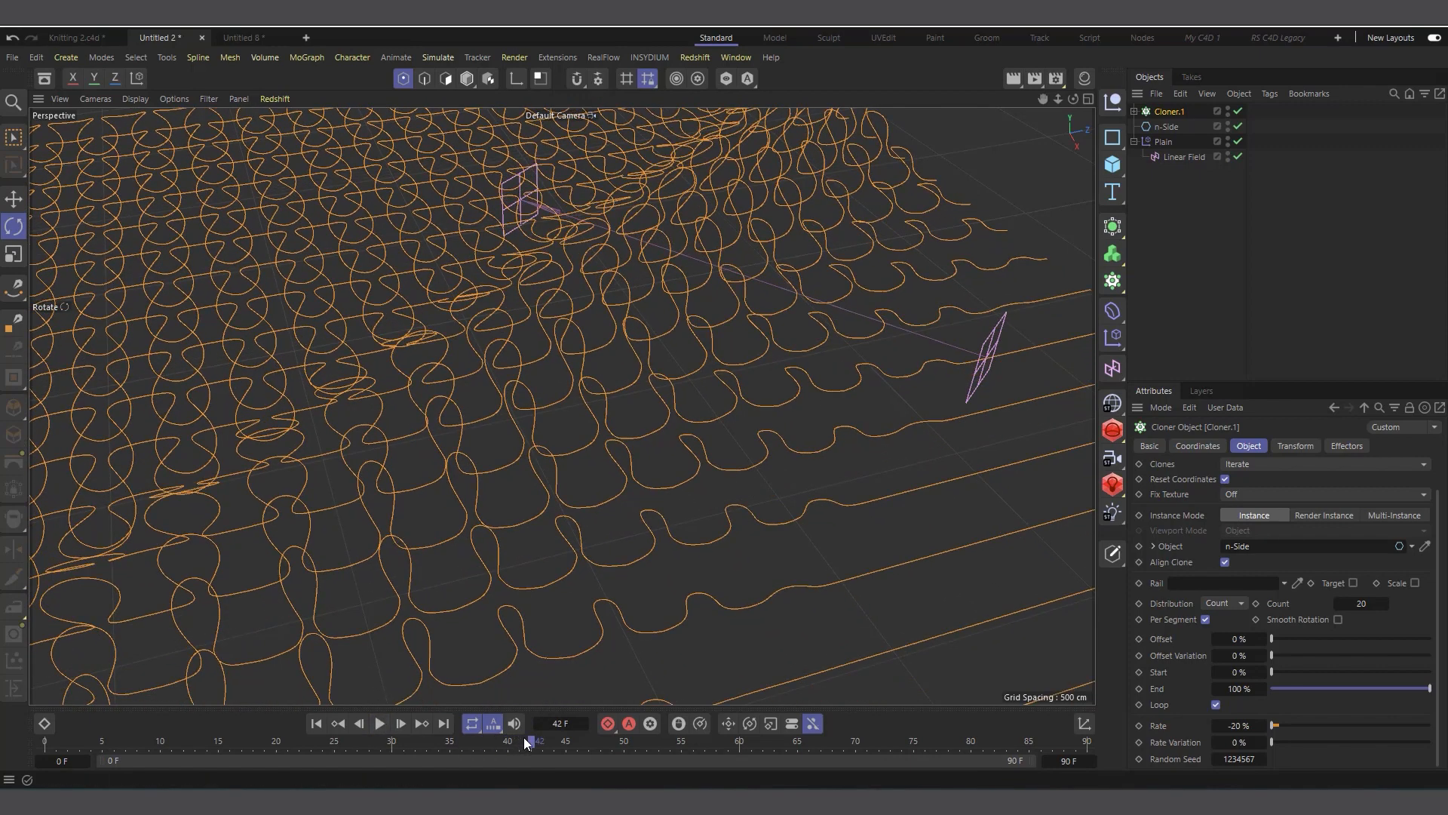
{"action": "left_click_drag", "start_coordinate": [538, 740], "coordinate": [1005, 682]}
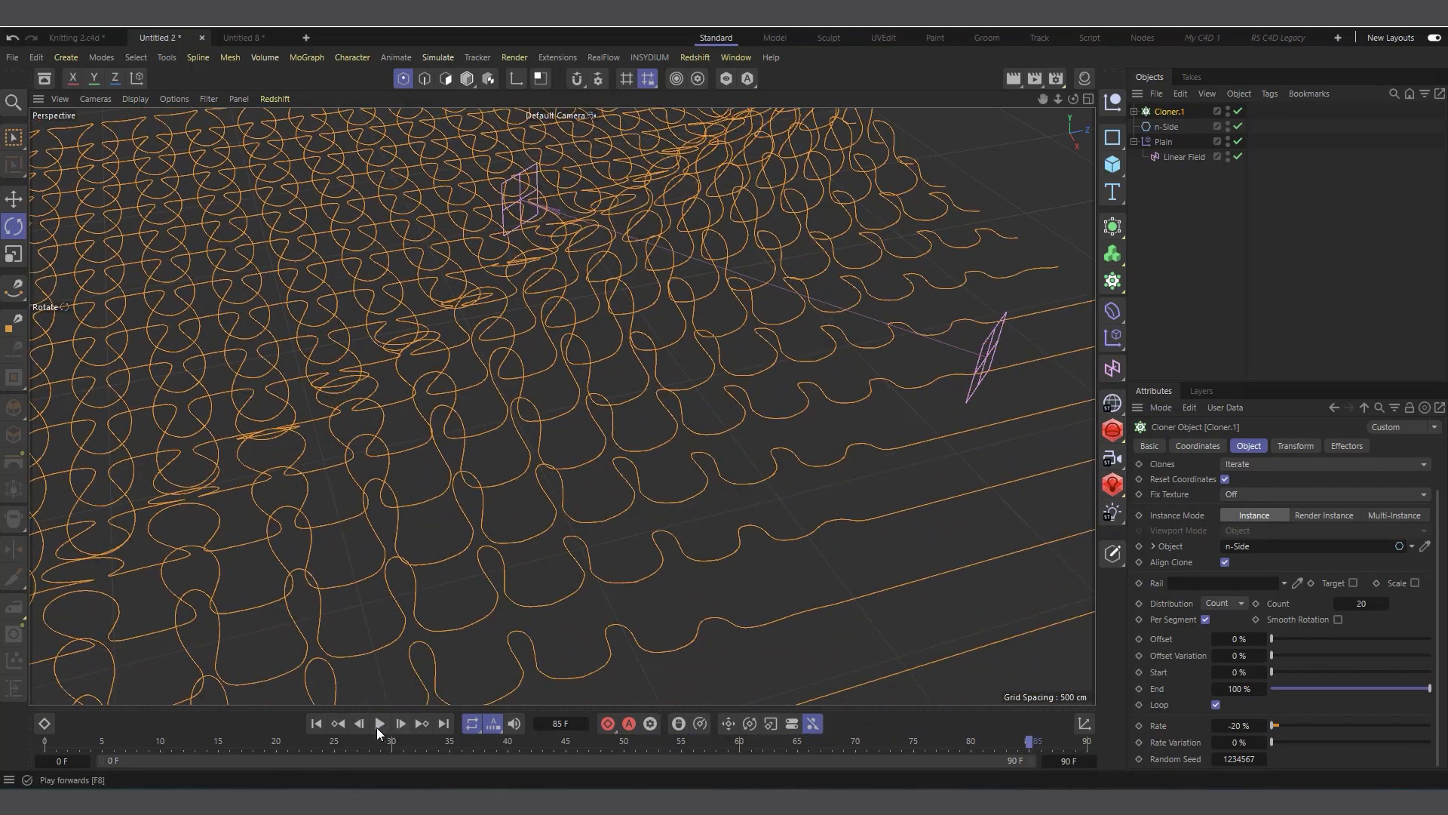
{"action": "left_click", "coordinate": [379, 724]}
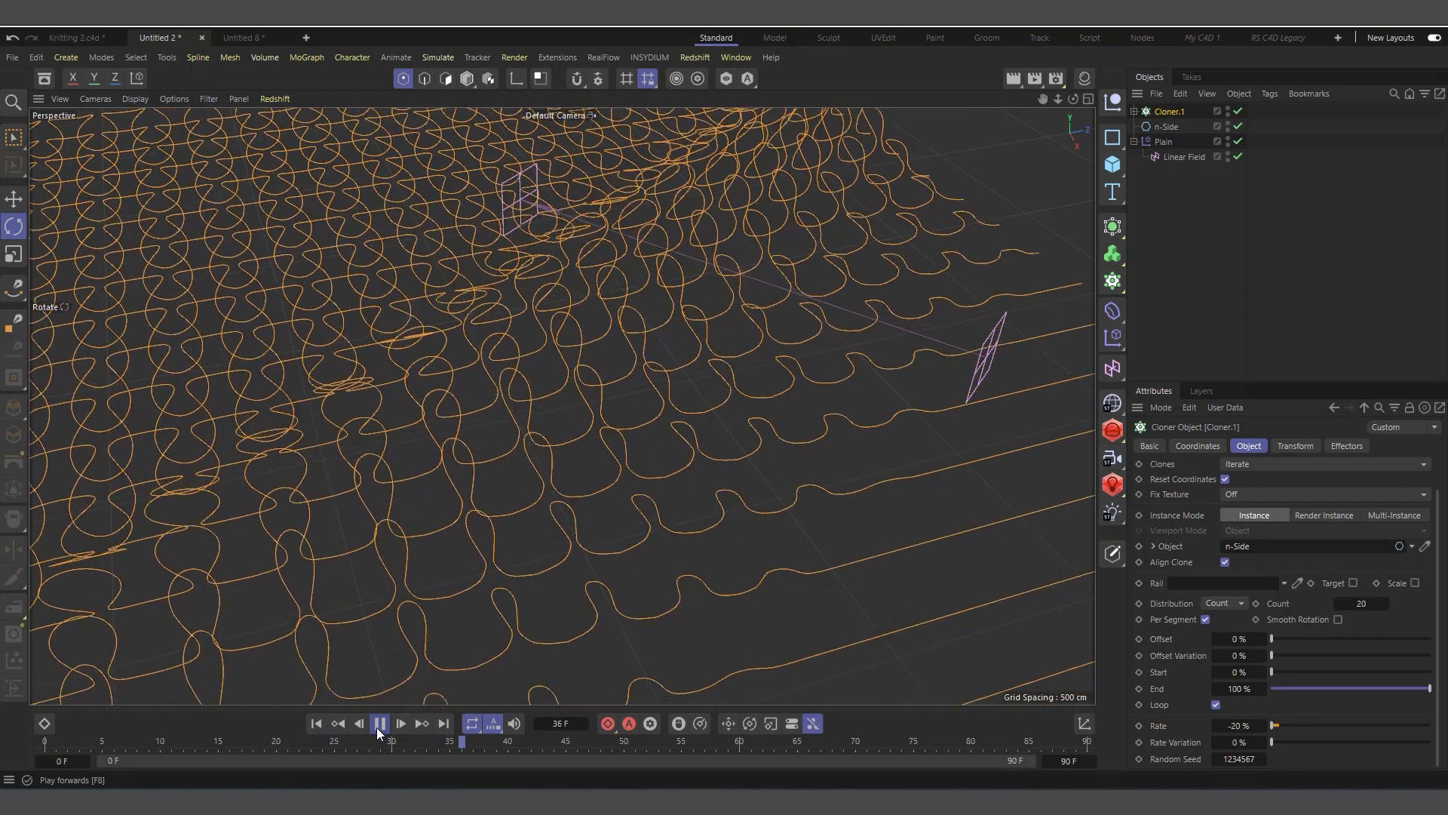
{"action": "left_click", "coordinate": [380, 724]}
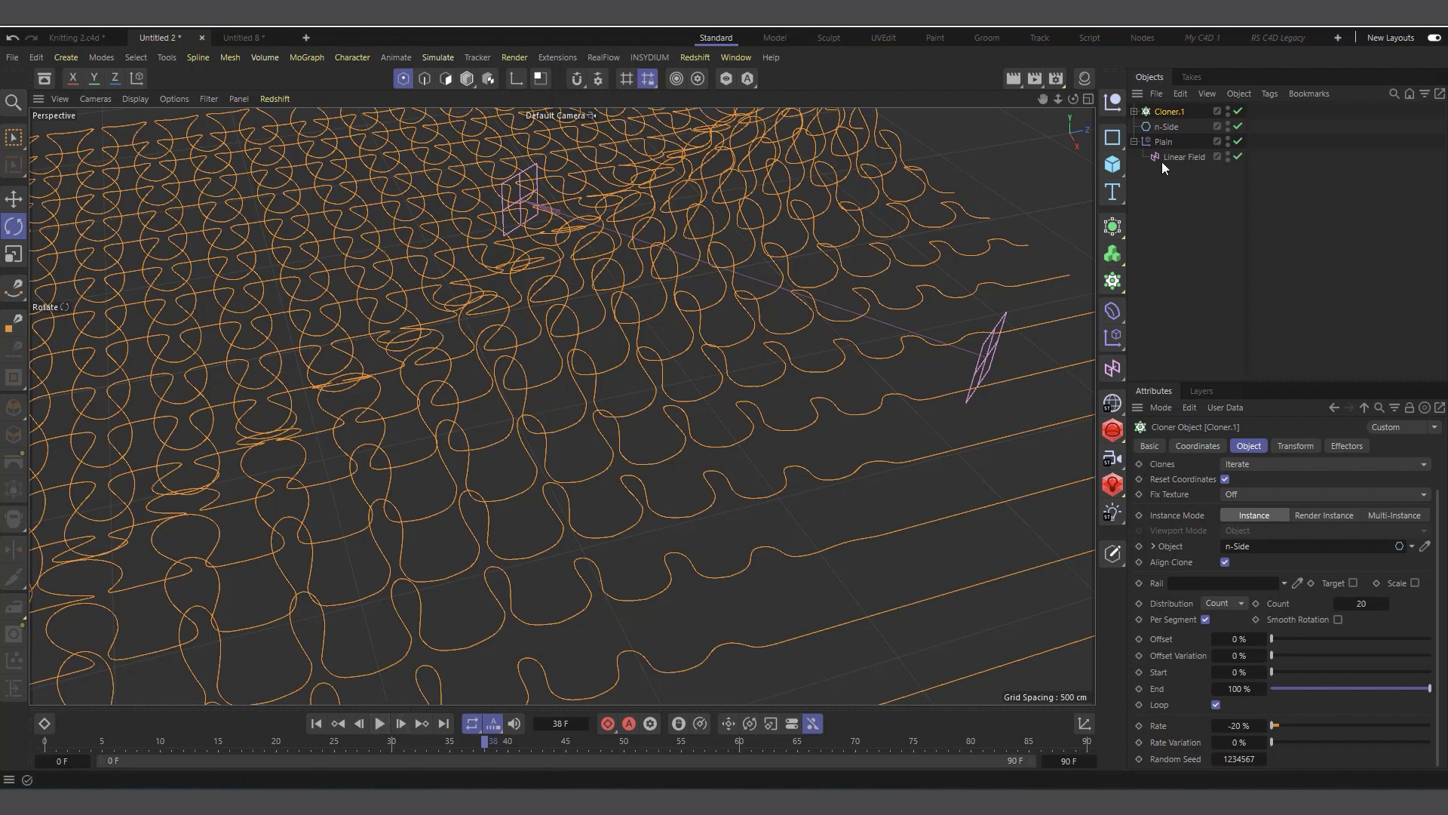
Examine the Redshift curve settings of loop splines 1 to 5 inside the nested Cloner.
{"action": "left_click", "coordinate": [1144, 126]}
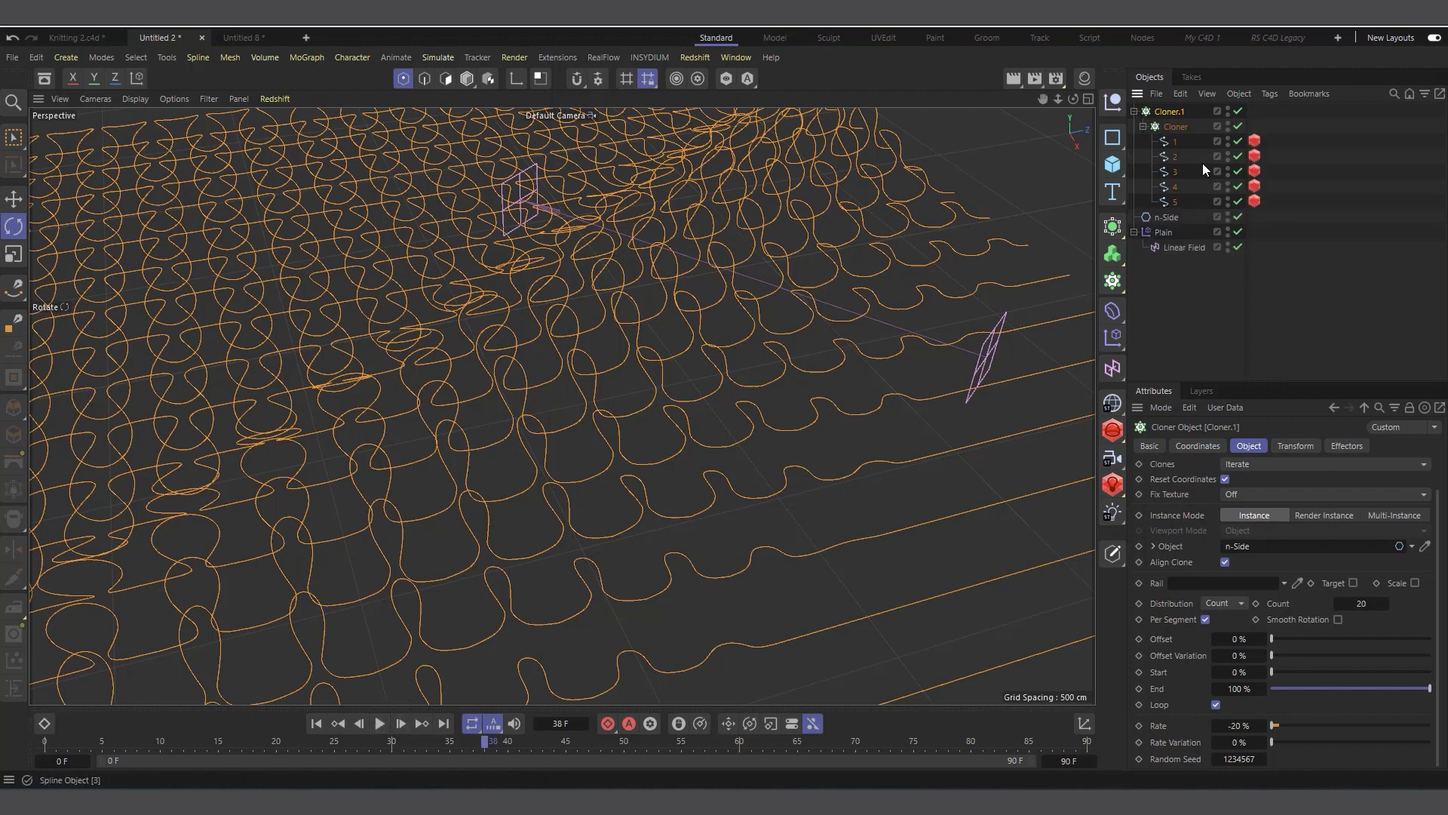
{"action": "left_click_drag", "start_coordinate": [1173, 203], "coordinate": [1171, 204]}
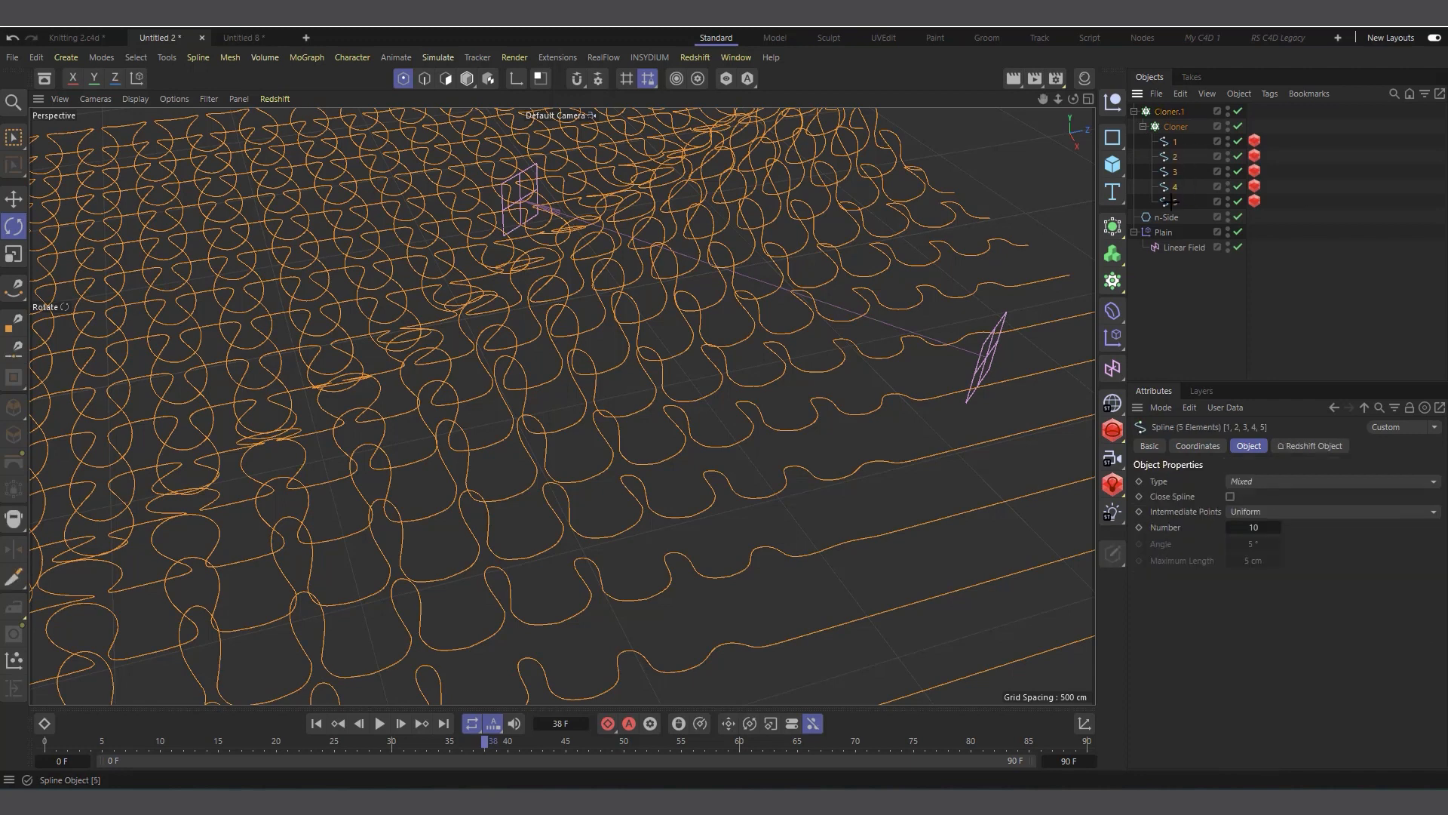
{"action": "left_click", "coordinate": [1255, 142]}
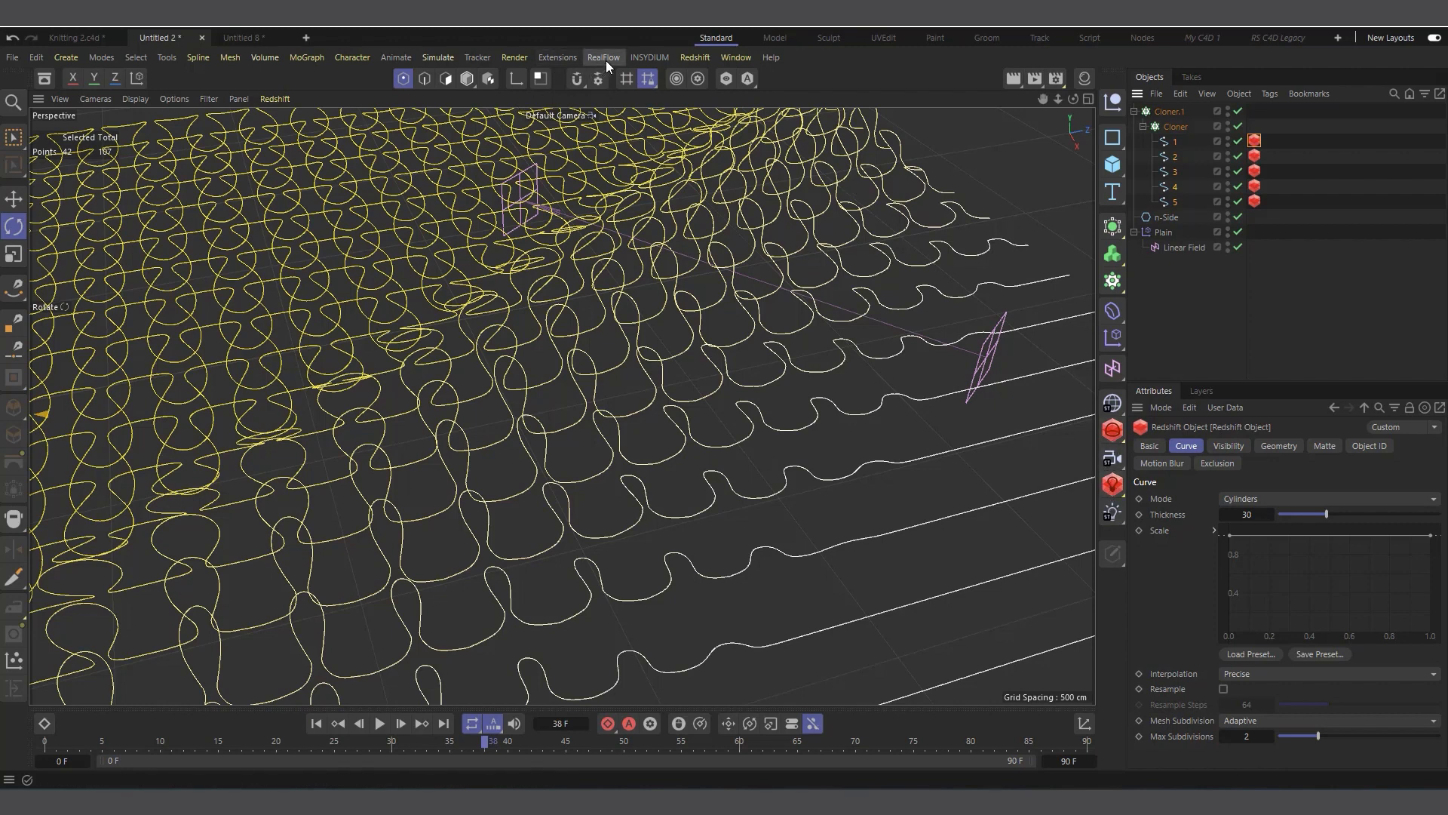
Start an interactive Redshift RenderView render of the knitted rows and position its window clear of the object hierarchy.
{"action": "left_click", "coordinate": [704, 57]}
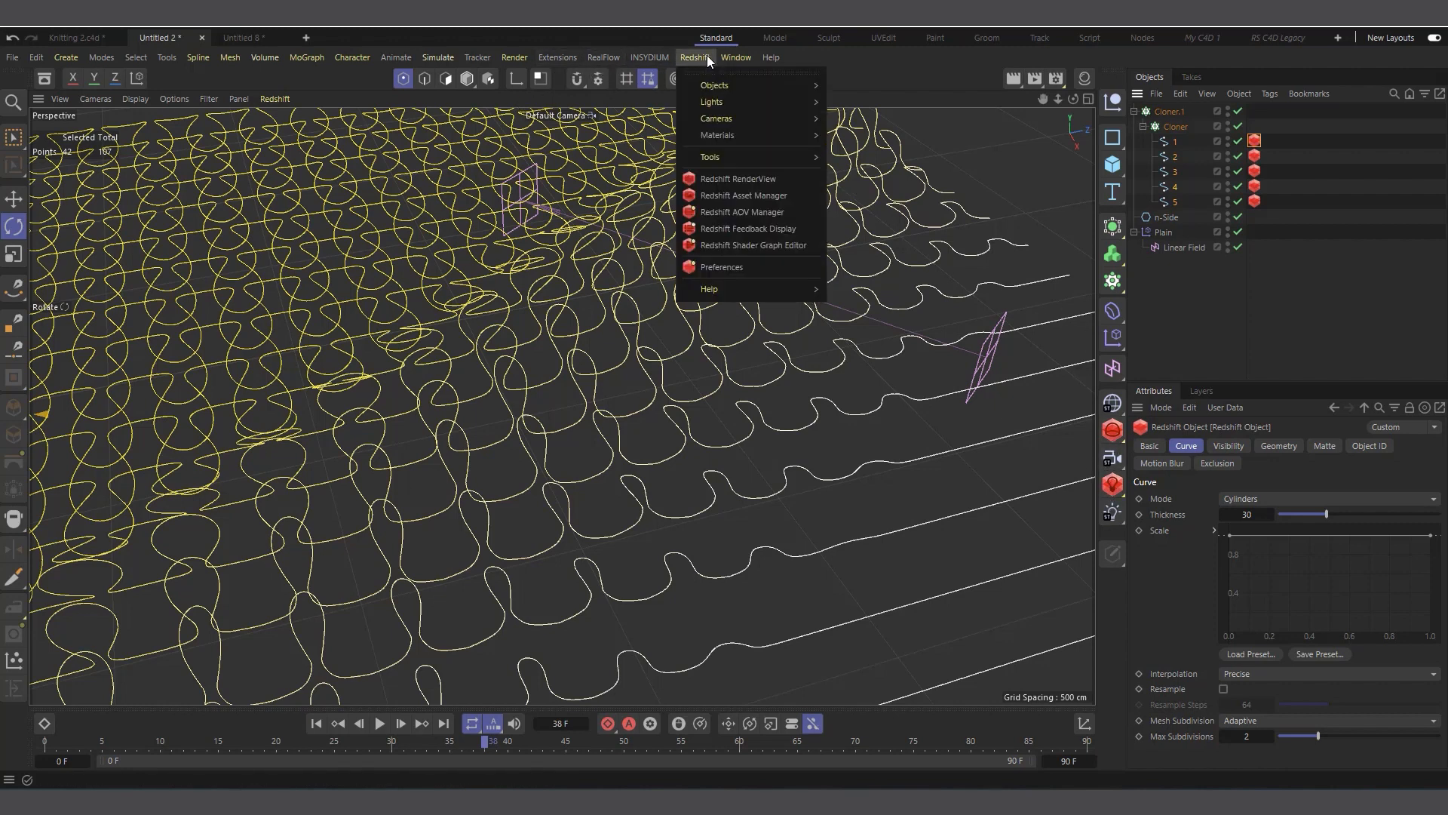
{"action": "left_click", "coordinate": [726, 181]}
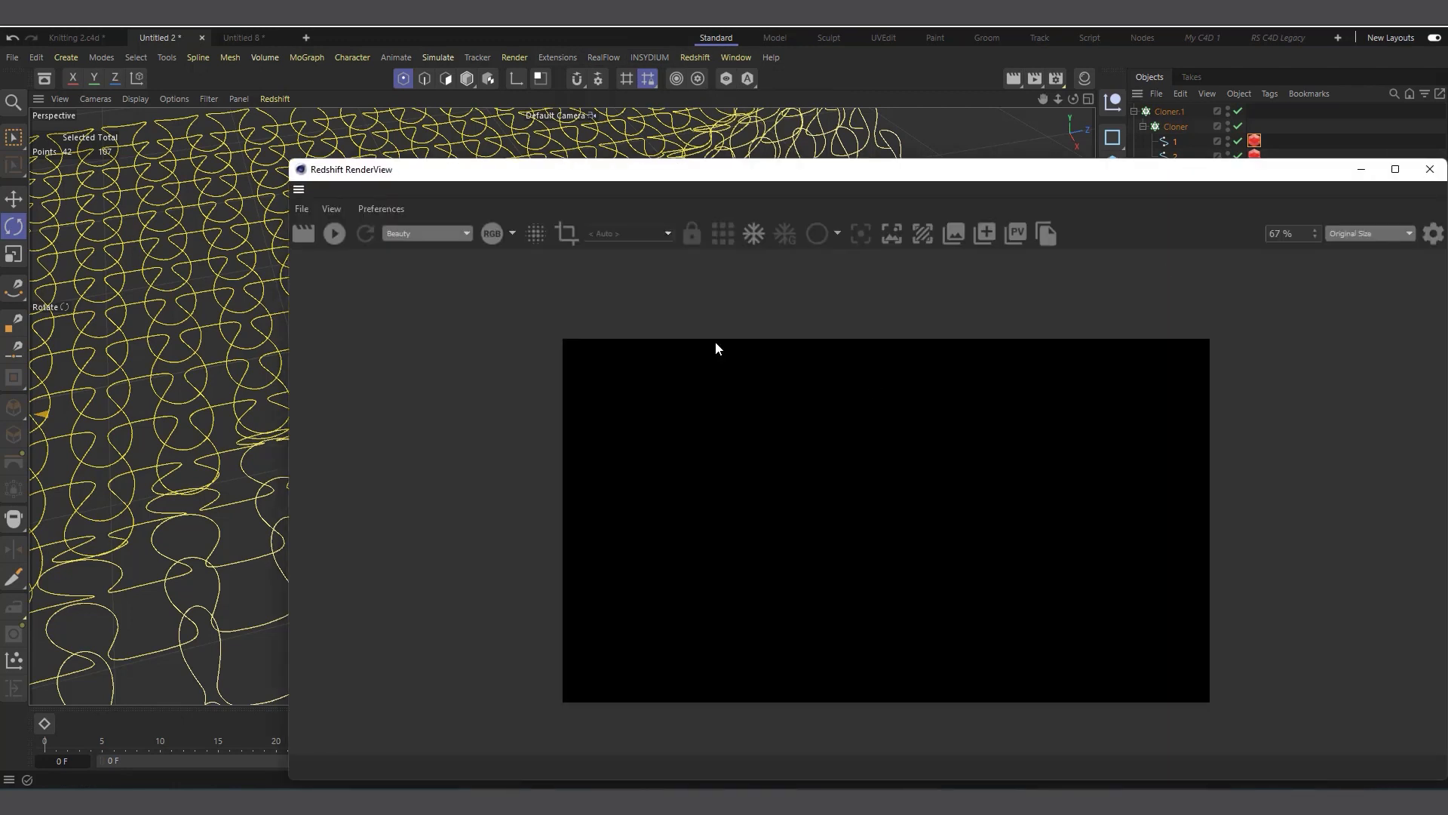
{"action": "left_click", "coordinate": [334, 234]}
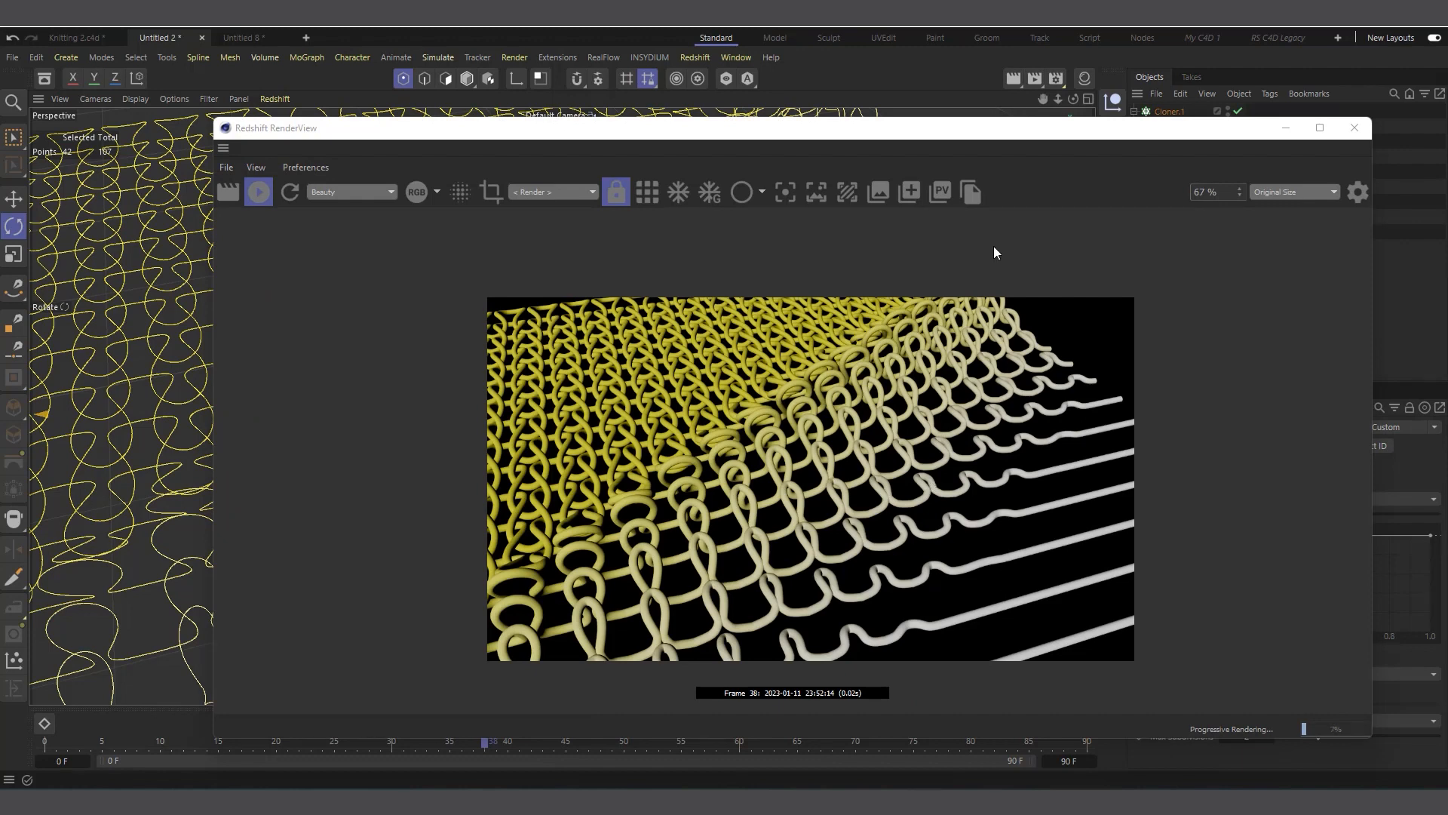
{"action": "left_click_drag", "start_coordinate": [956, 140], "coordinate": [880, 308]}
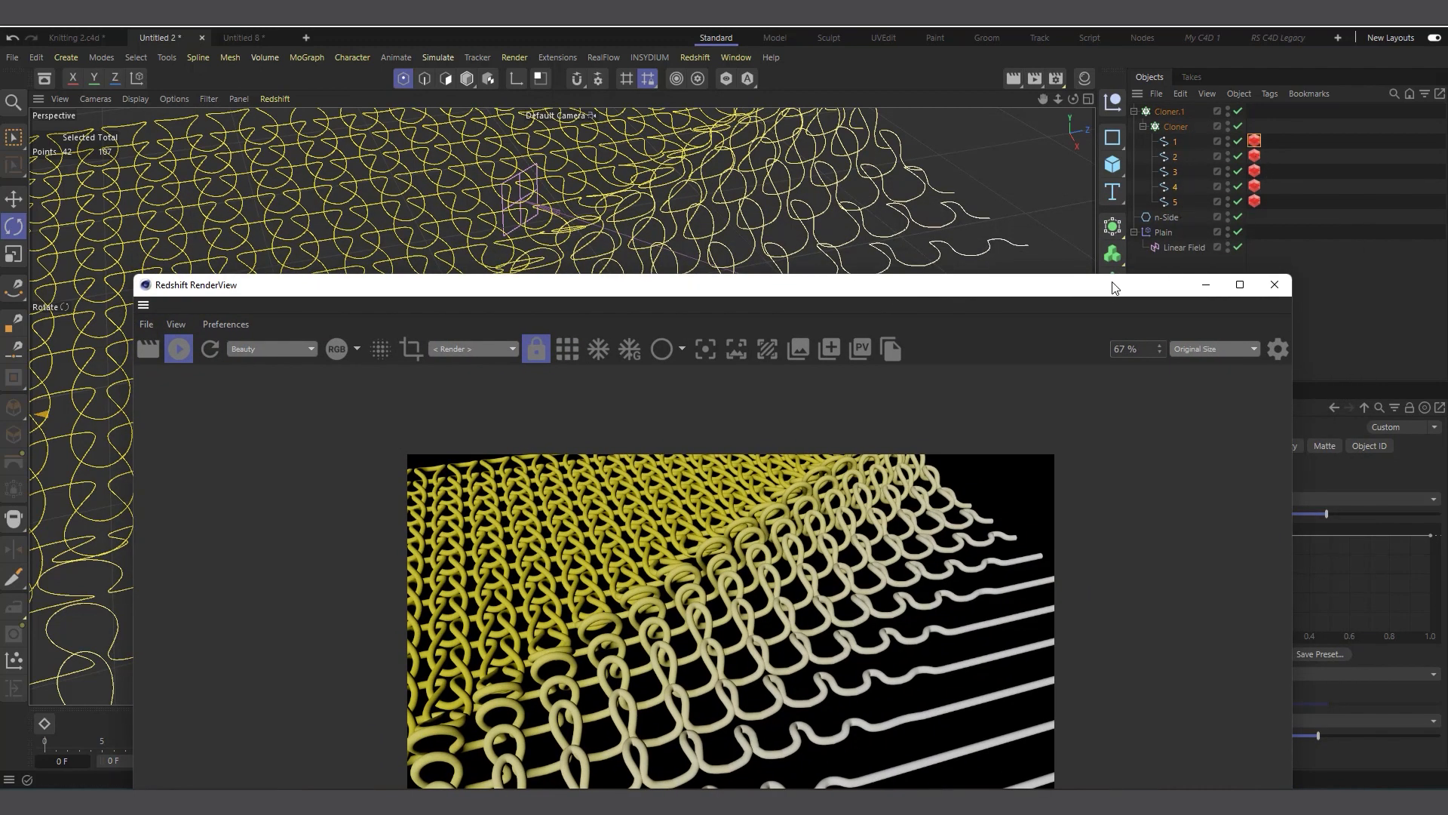
{"action": "left_click_drag", "start_coordinate": [1115, 285], "coordinate": [1023, 267]}
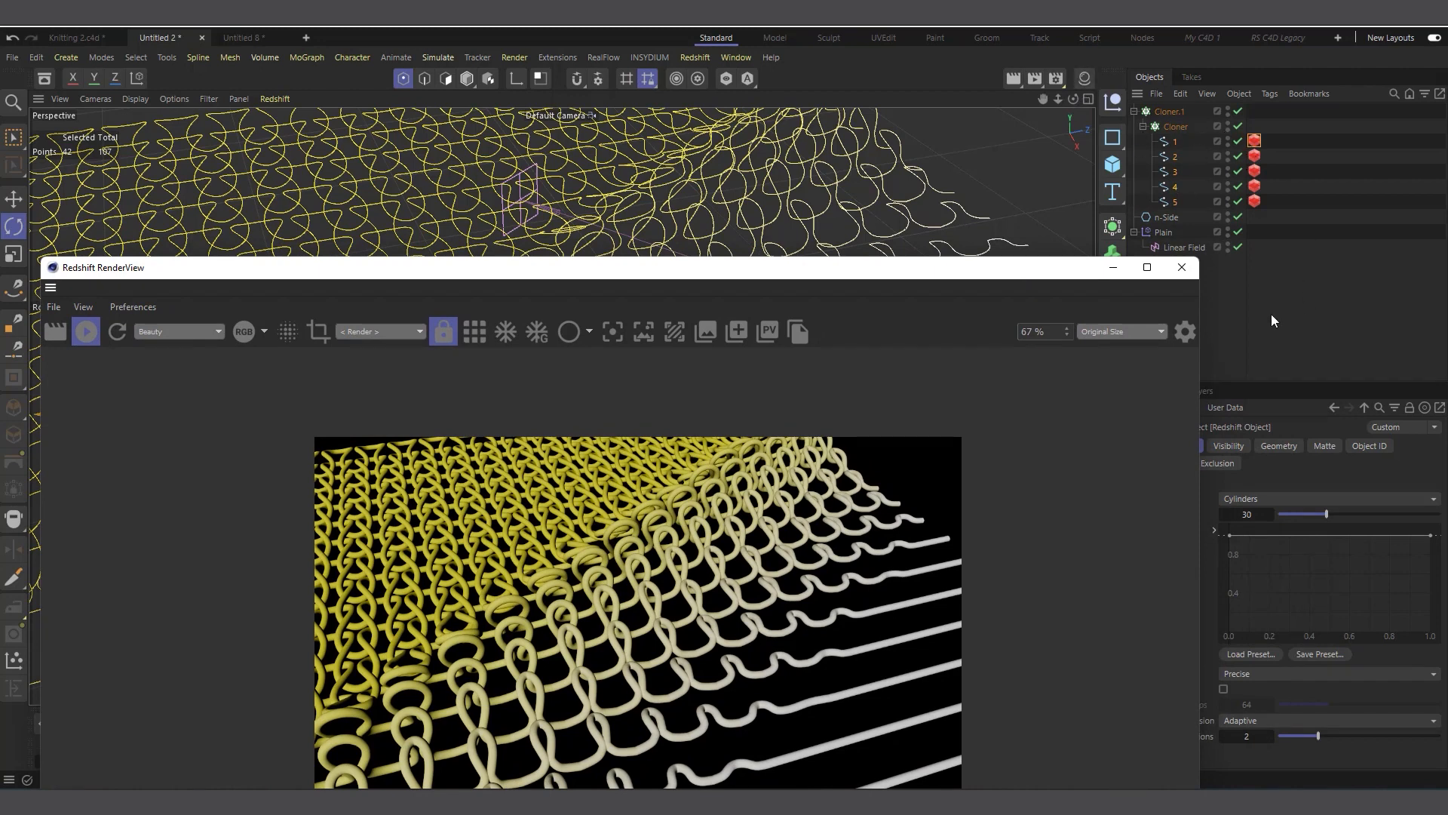
{"action": "left_click_drag", "start_coordinate": [1026, 279], "coordinate": [1059, 268]}
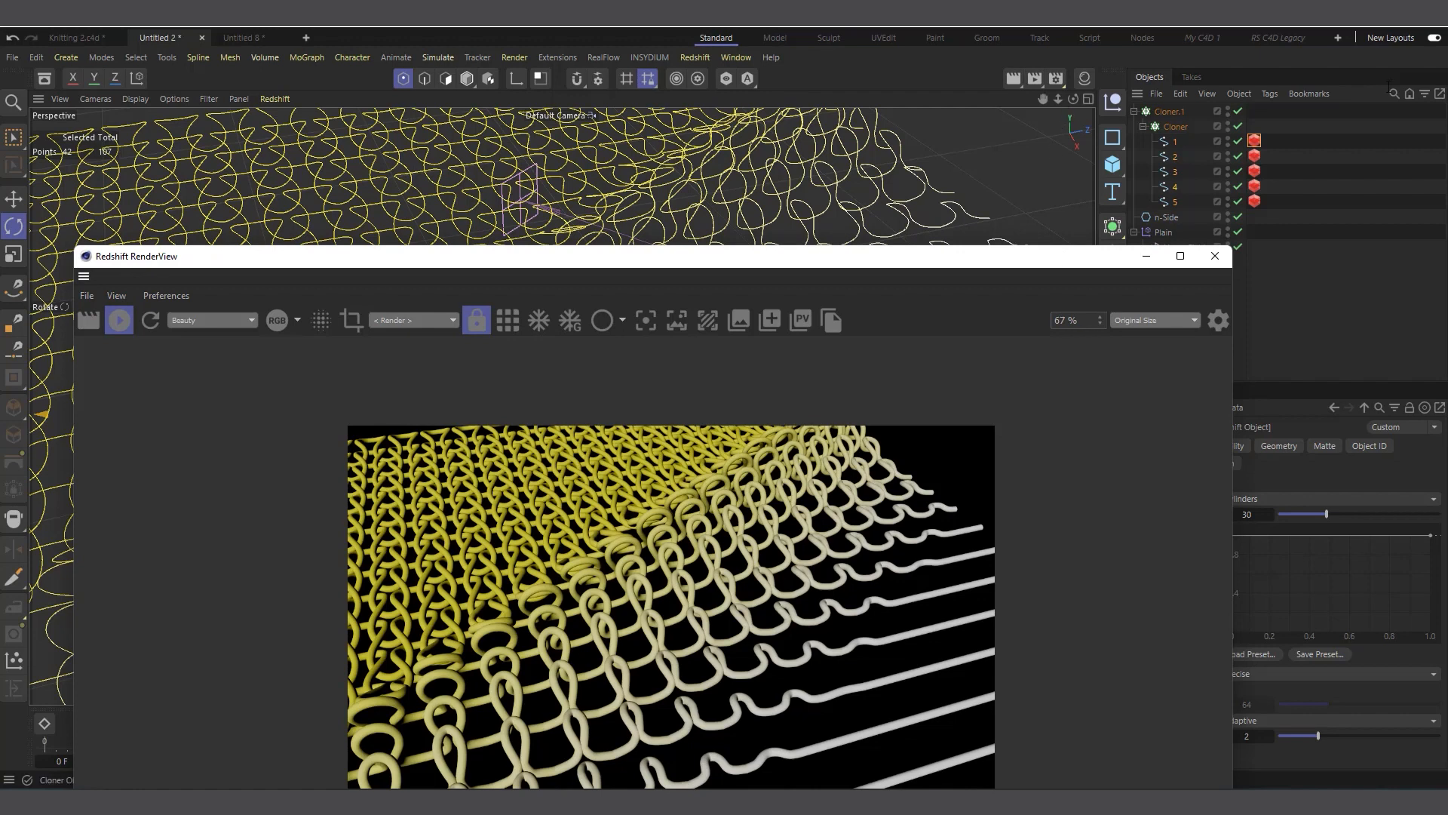
Create a standard Redshift material and assign it to the inner Cloner.
{"action": "left_click", "coordinate": [1083, 77]}
{"action": "left_click", "coordinate": [907, 99]}
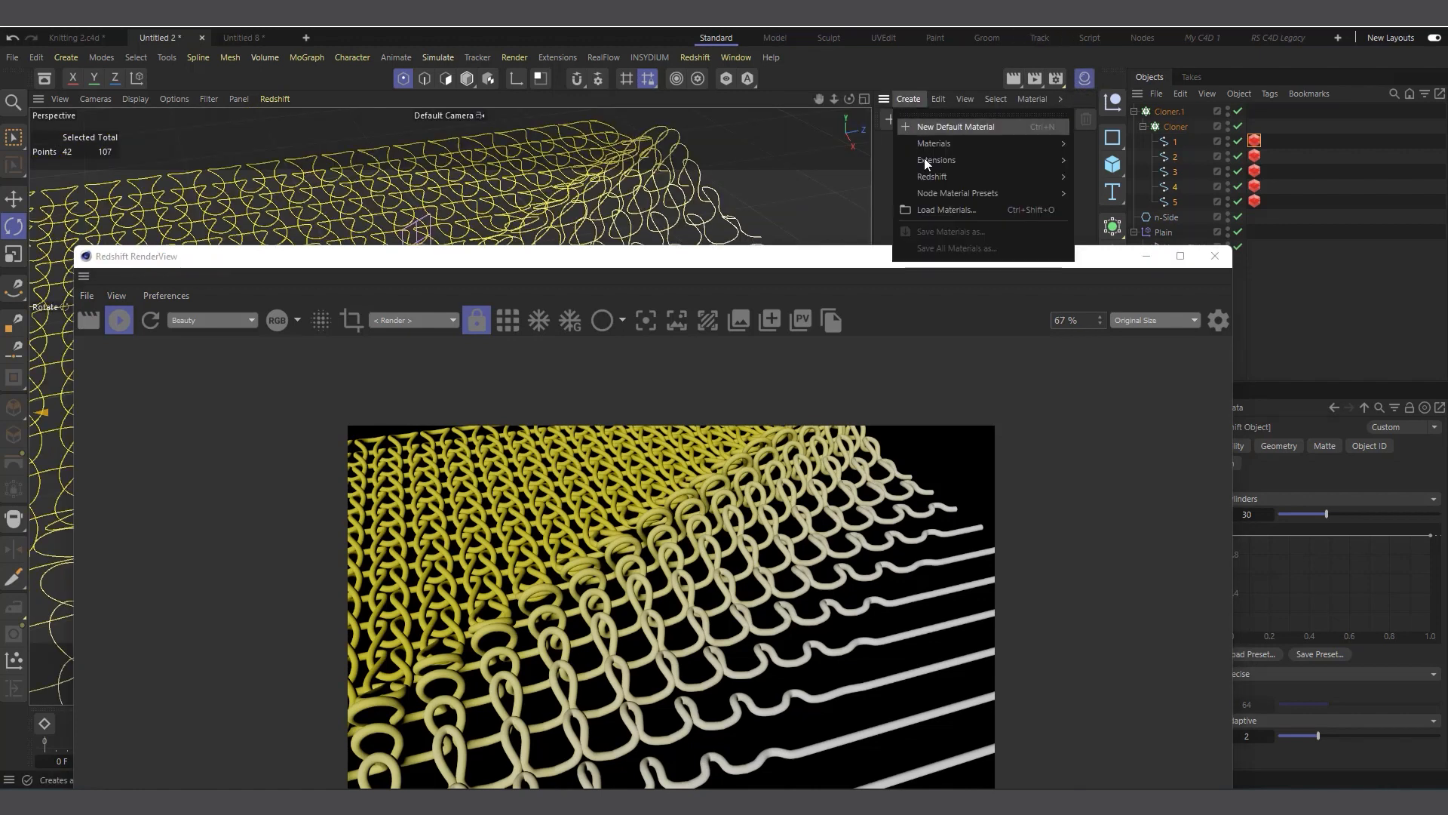
{"action": "mouse_move", "coordinate": [930, 178]}
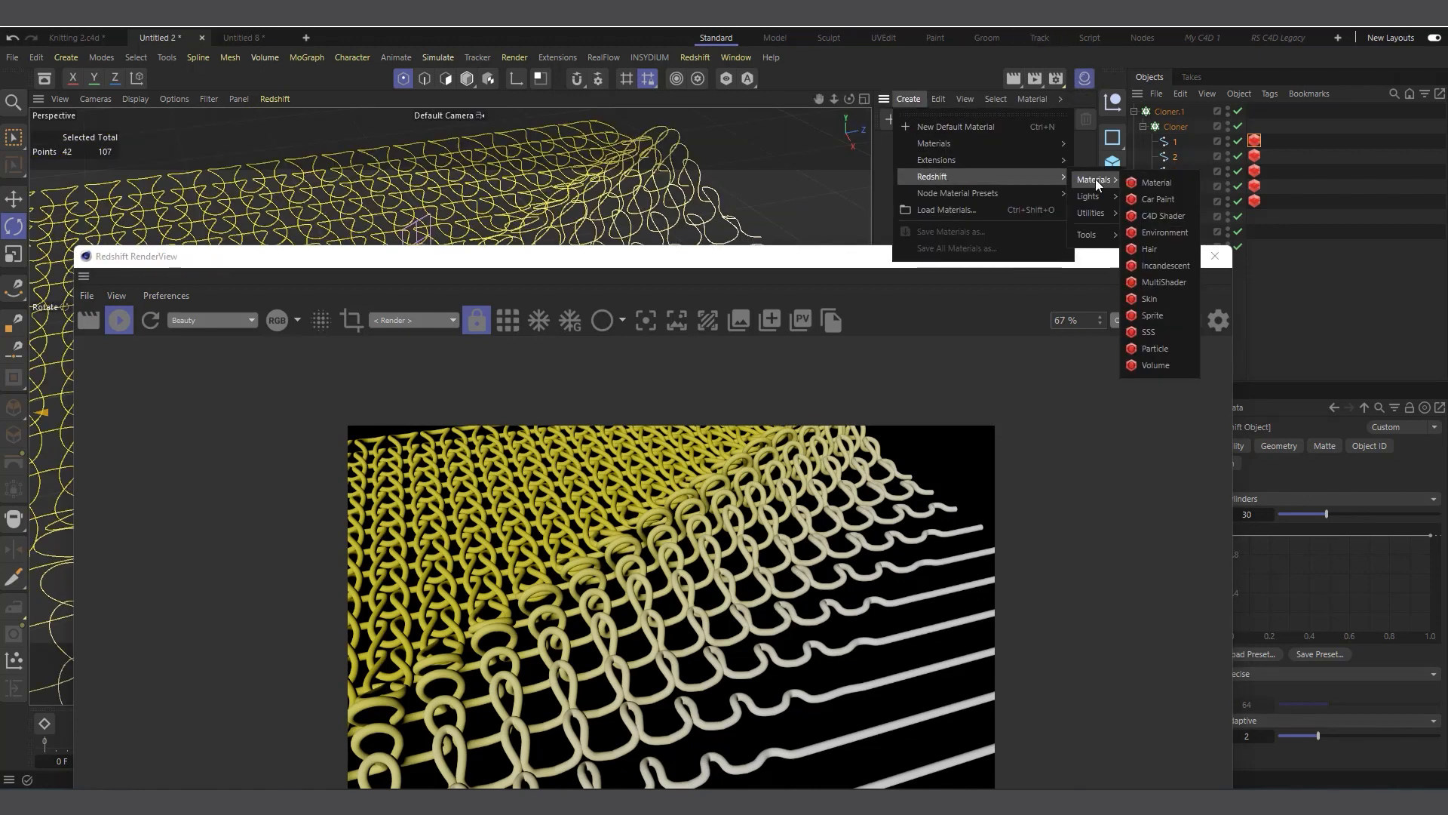
{"action": "left_click", "coordinate": [1132, 183]}
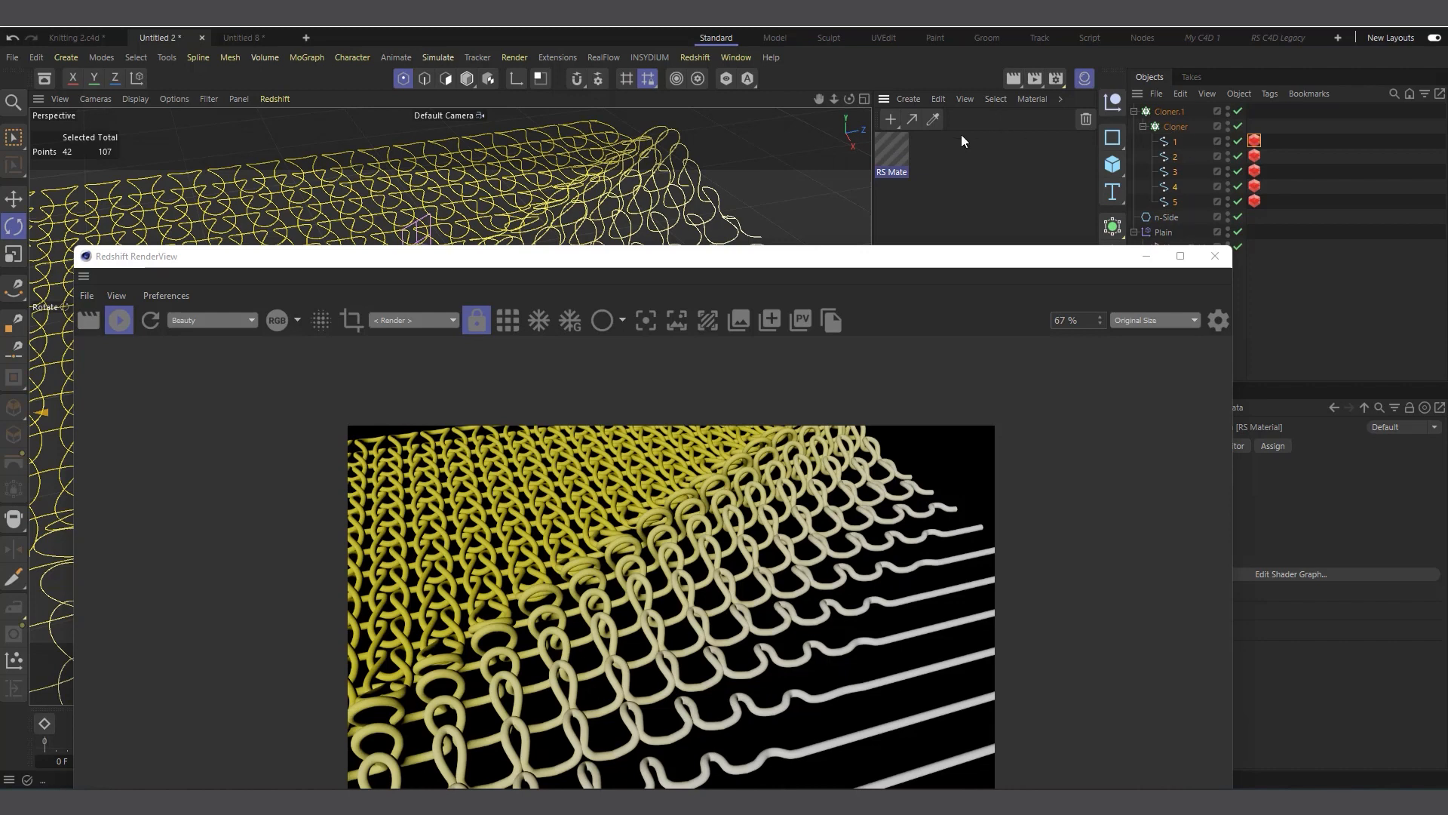
{"action": "left_click_drag", "start_coordinate": [919, 154], "coordinate": [1180, 125]}
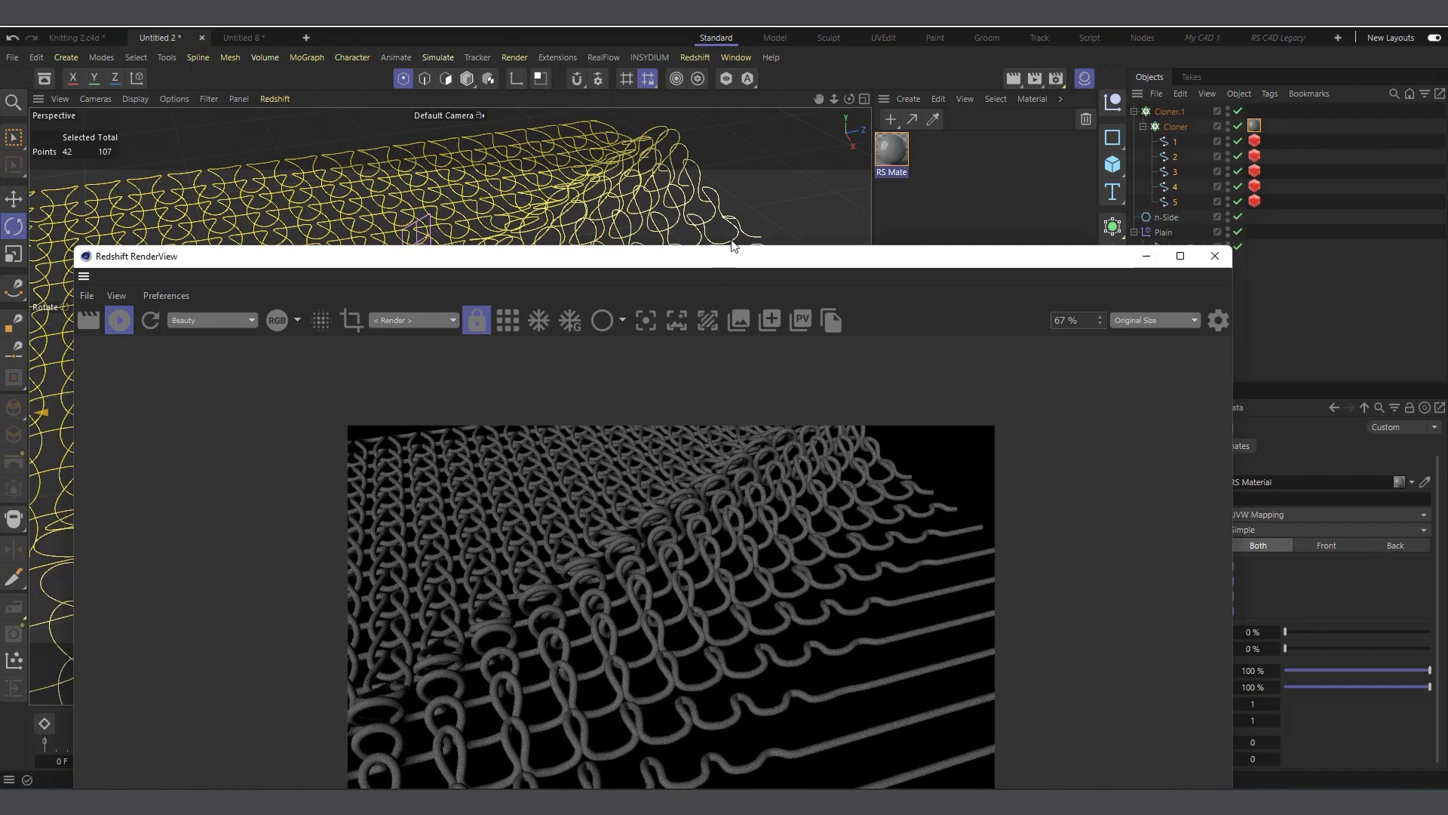
Stop the Redshift render and close RenderView, and hide the material manager and the outer Cloner's children.
{"action": "left_click_drag", "start_coordinate": [717, 257], "coordinate": [739, 177]}
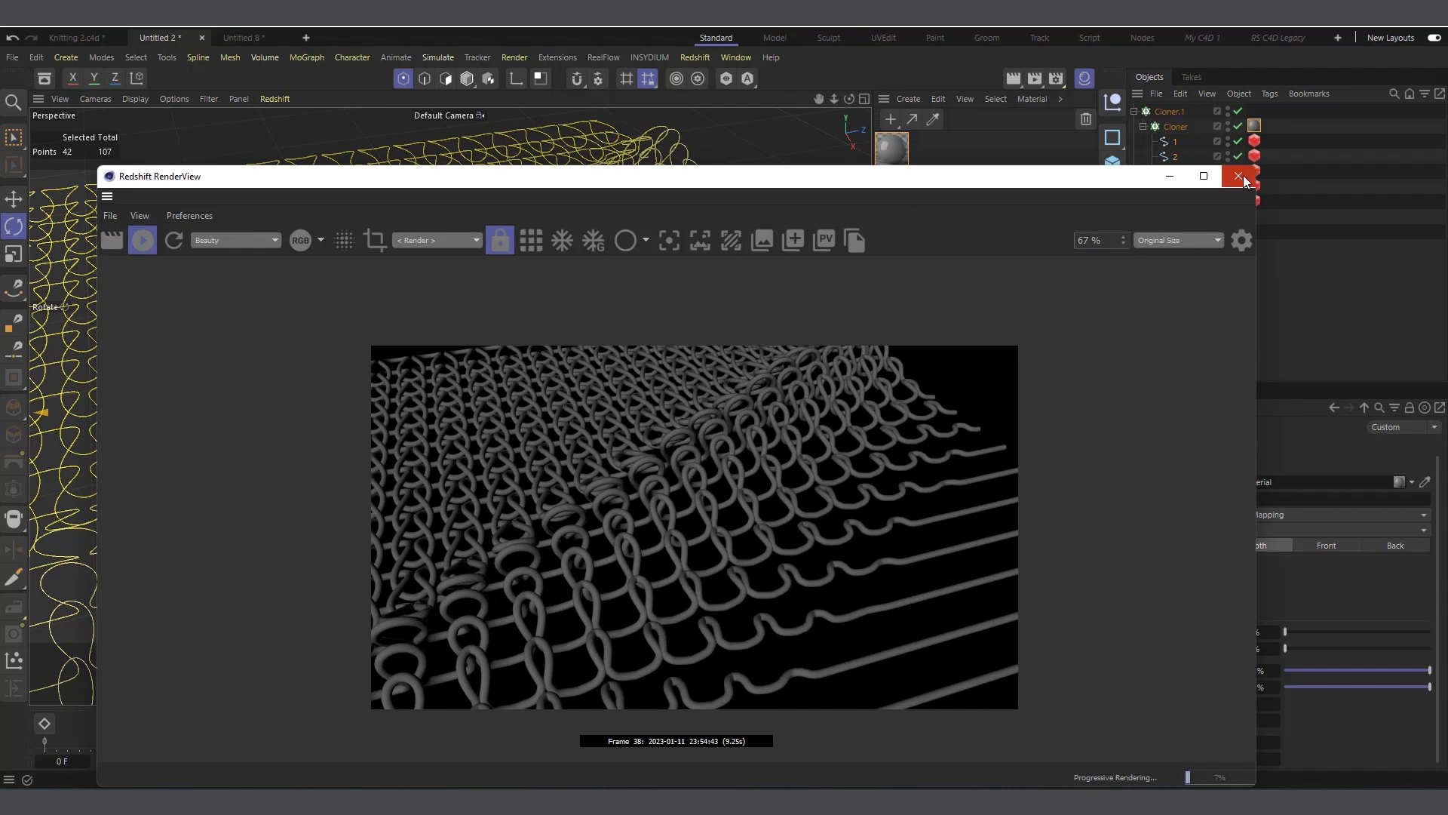
{"action": "left_click", "coordinate": [143, 240]}
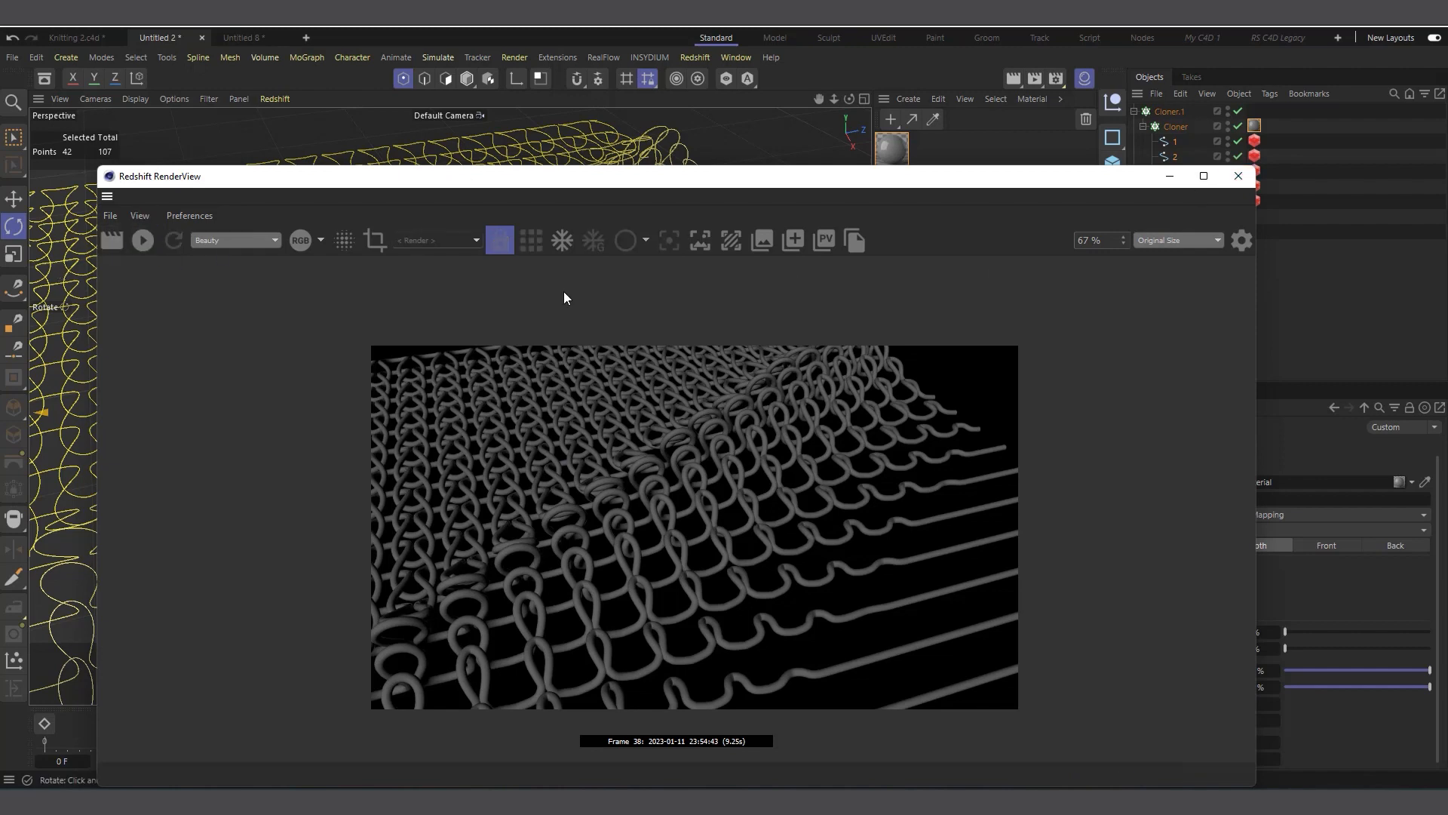
{"action": "left_click", "coordinate": [1238, 175]}
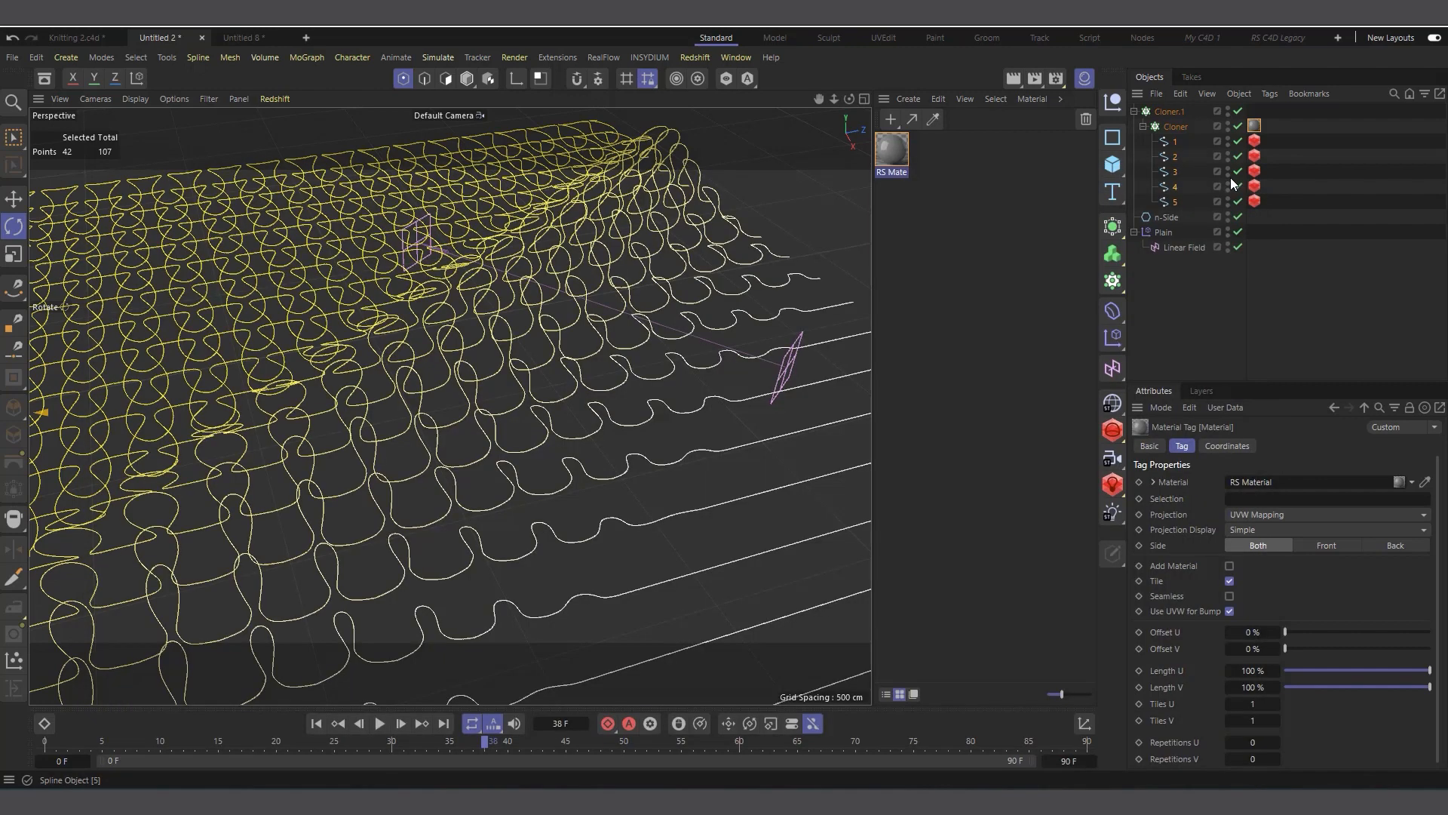
{"action": "left_click", "coordinate": [1143, 126]}
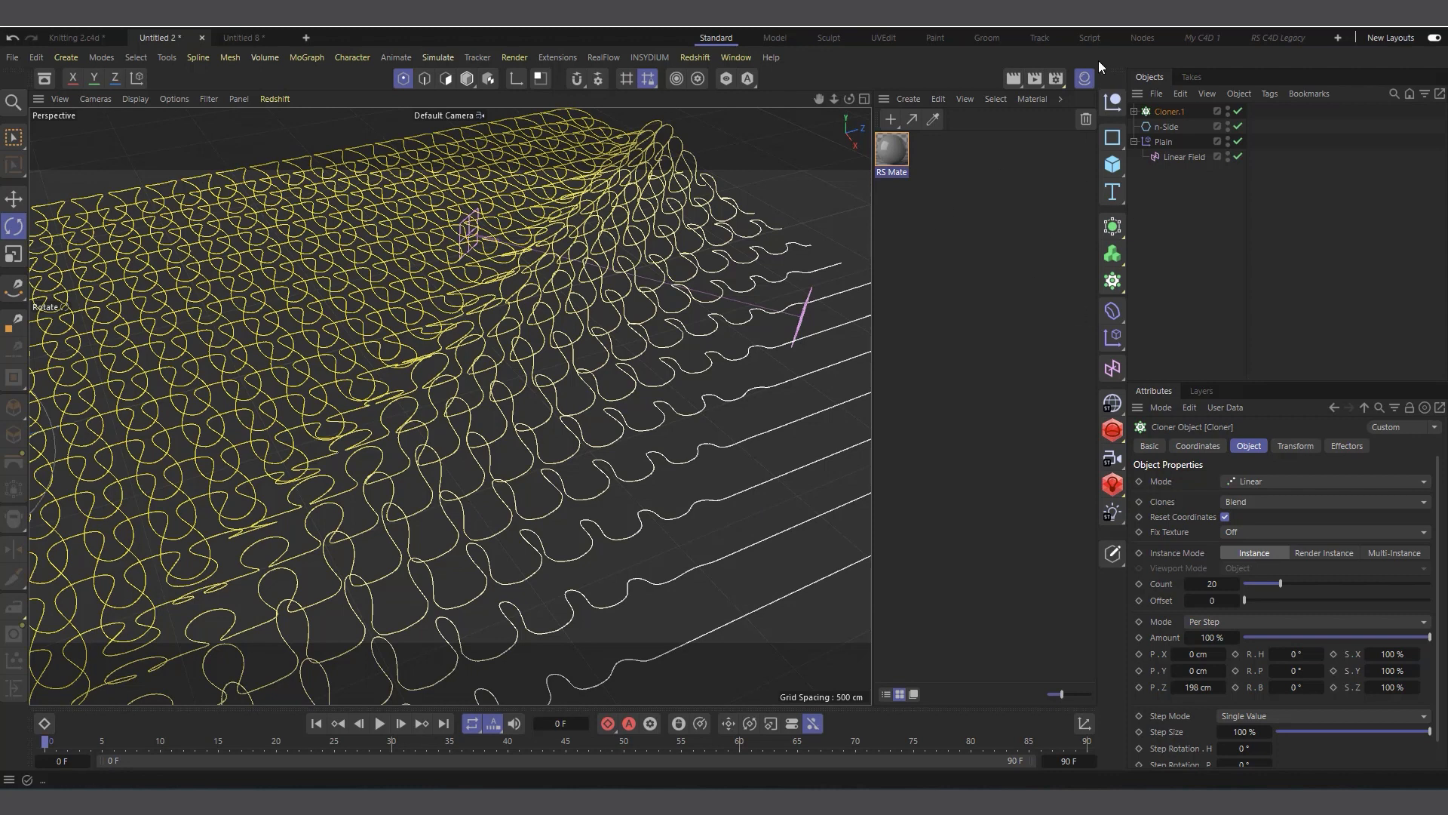
{"action": "left_click", "coordinate": [1082, 79]}
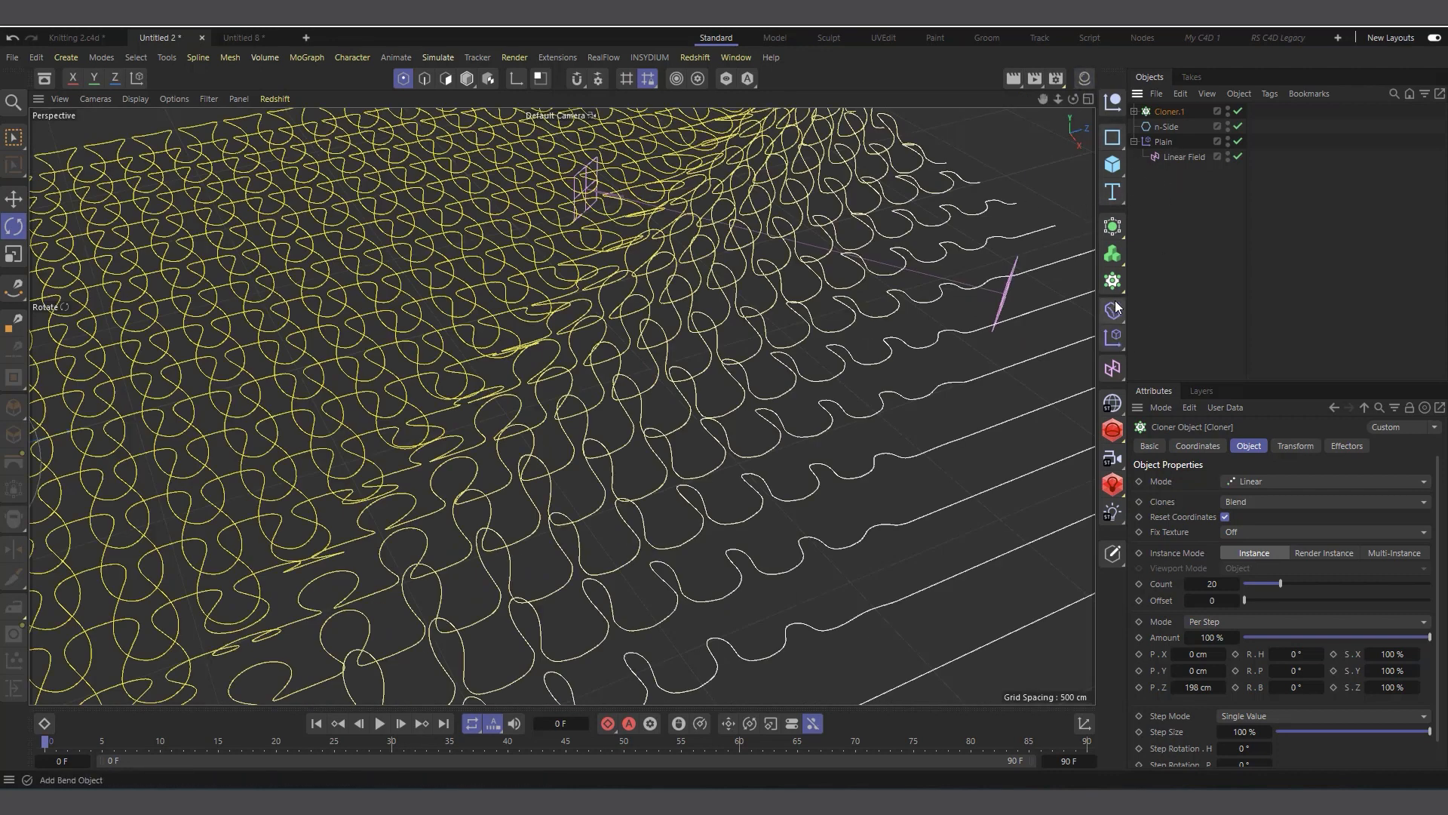
Add a Sweep generator and a Circle spline to the scene.
{"action": "left_click", "coordinate": [1112, 230]}
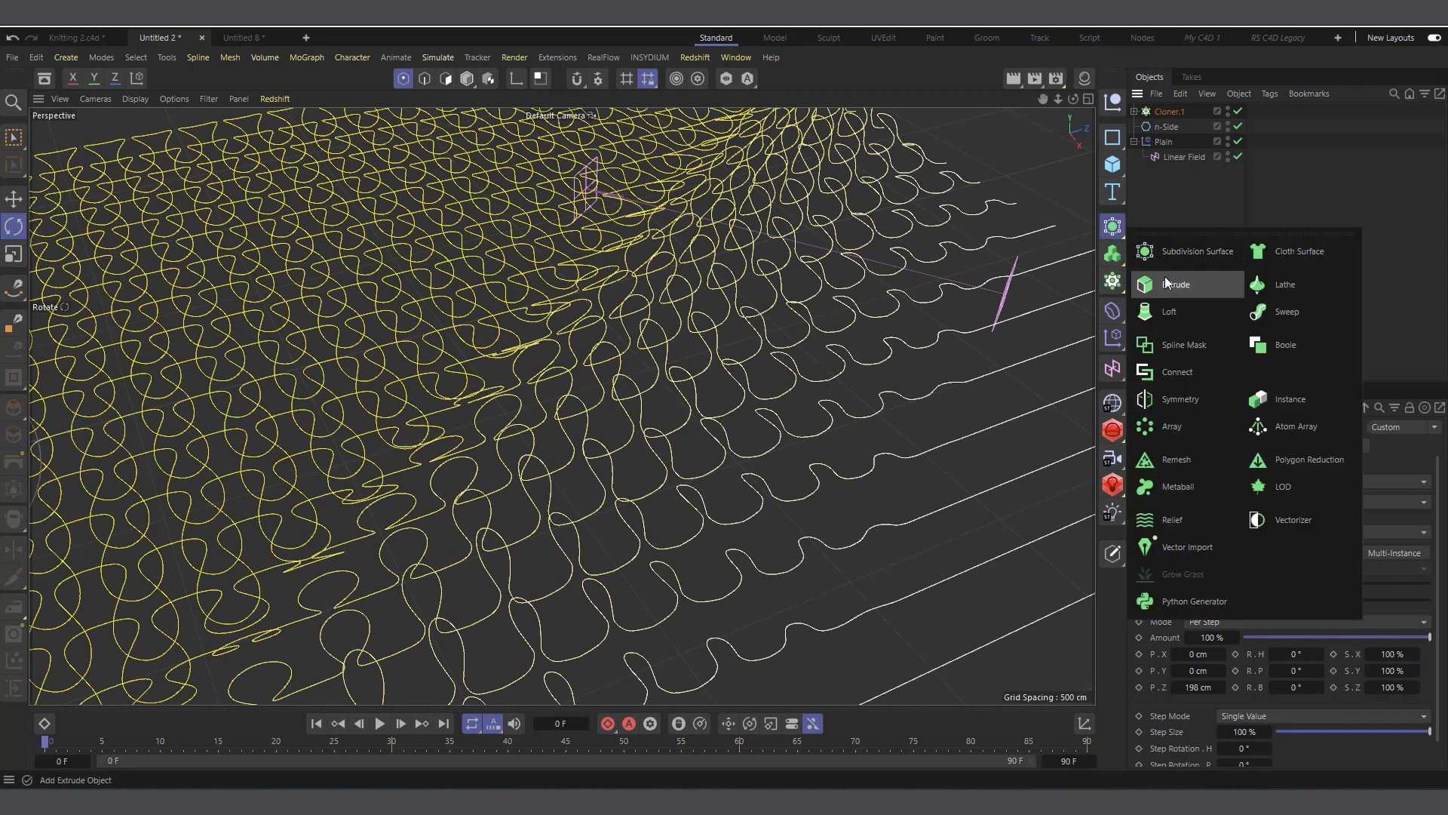
{"action": "left_click", "coordinate": [1266, 314]}
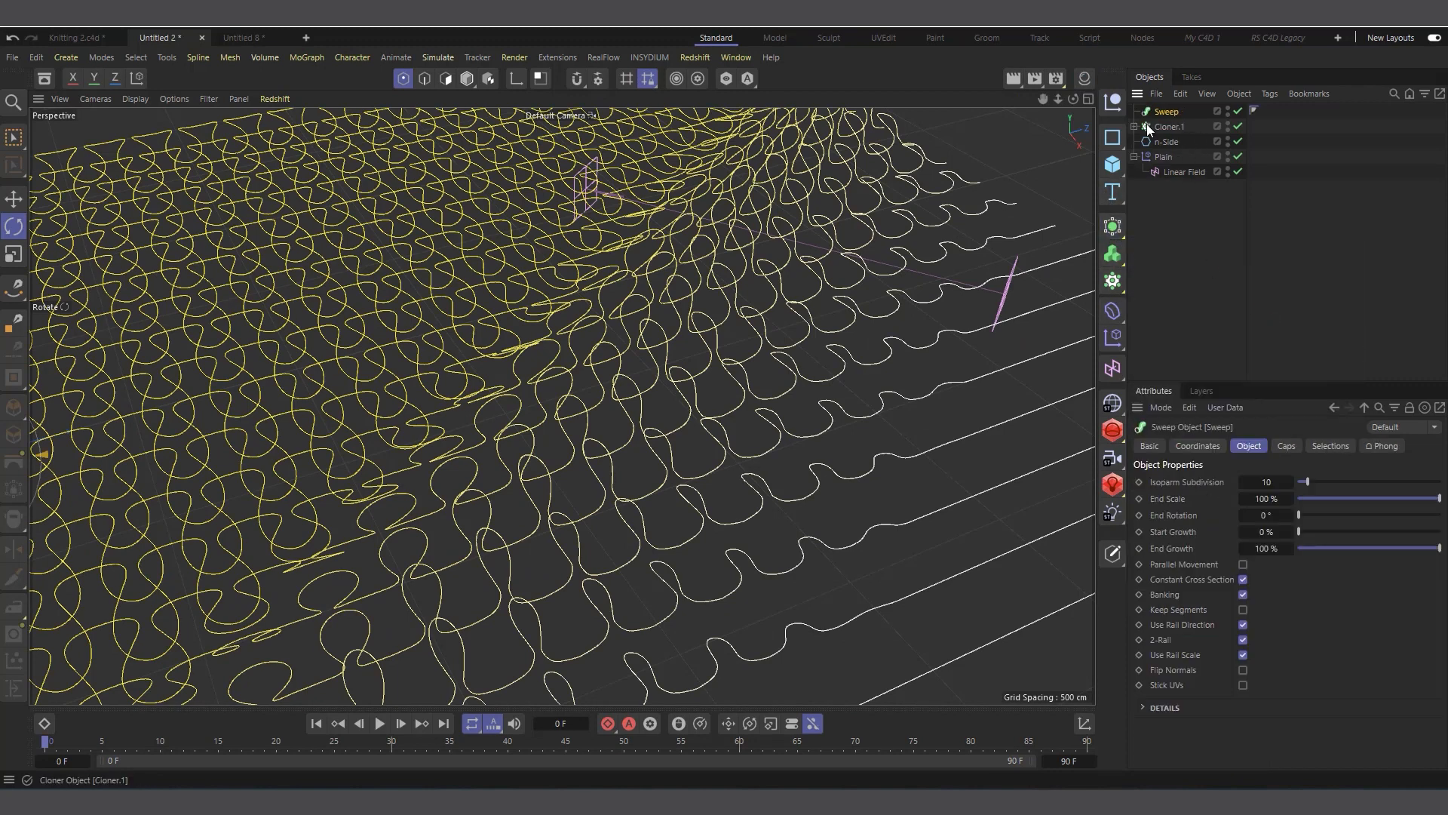
{"action": "left_click", "coordinate": [1115, 146]}
{"action": "left_click", "coordinate": [1249, 166]}
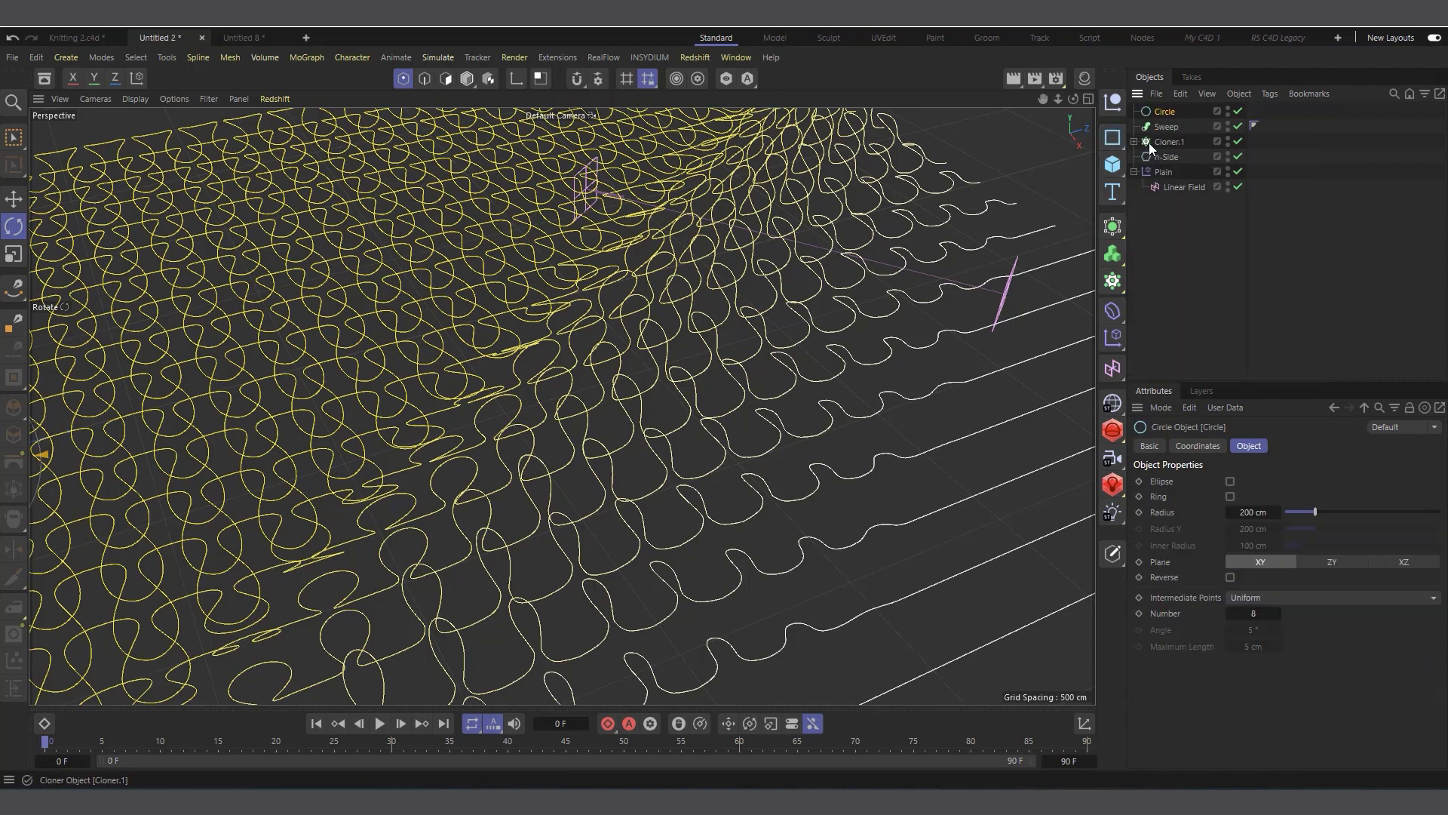
Set the Circle's radius to 20 cm and make it a child of the Sweep.
{"action": "left_click", "coordinate": [1248, 513]}
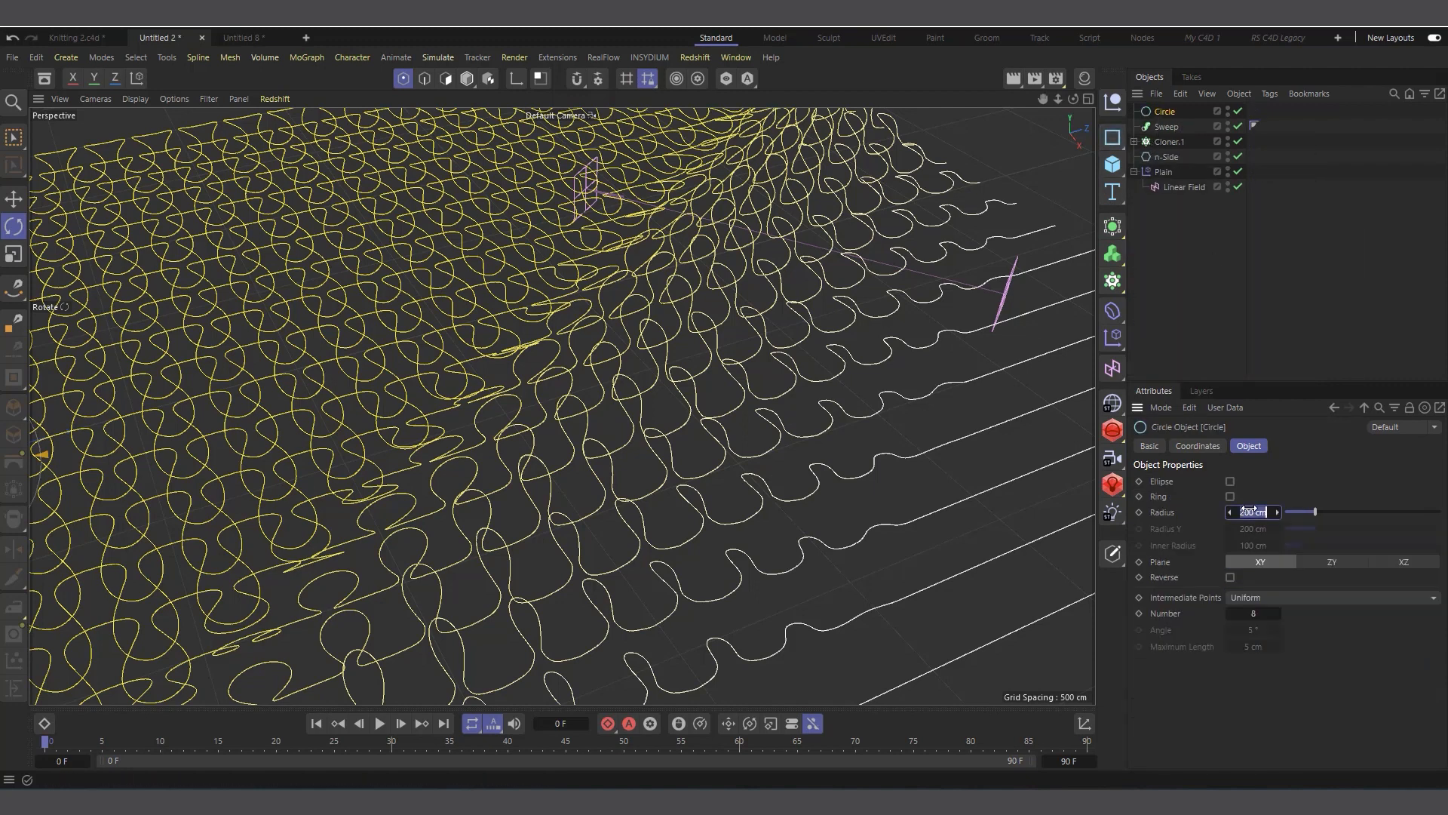
{"action": "type", "text": "20"}
{"action": "key", "text": "Return"}
{"action": "left_click_drag", "start_coordinate": [1169, 113], "coordinate": [1173, 123]}
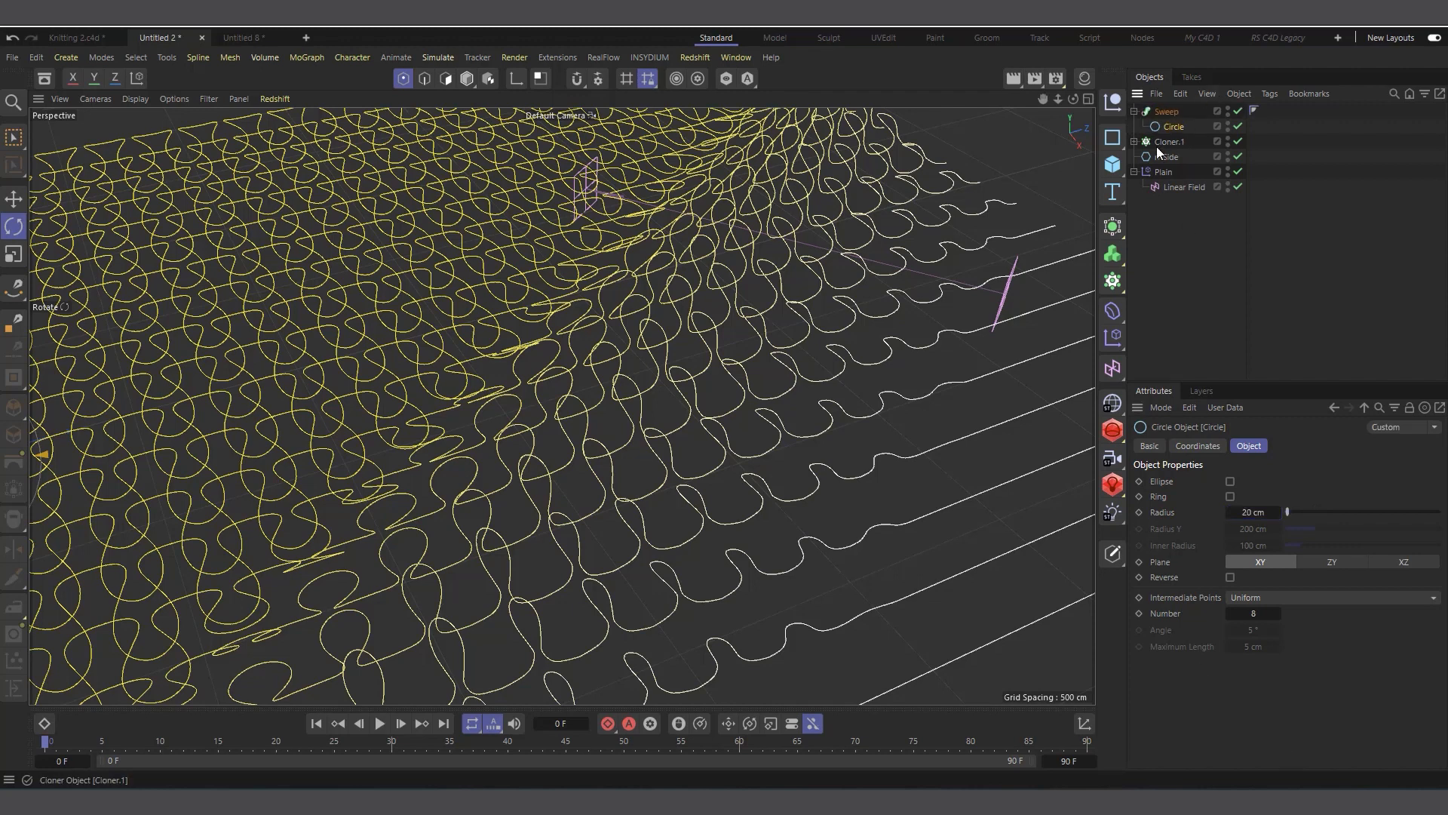
Reveal the inner Cloner under Cloner.1 and disable the outer Cloner.1 generator.
{"action": "left_click", "coordinate": [1133, 142]}
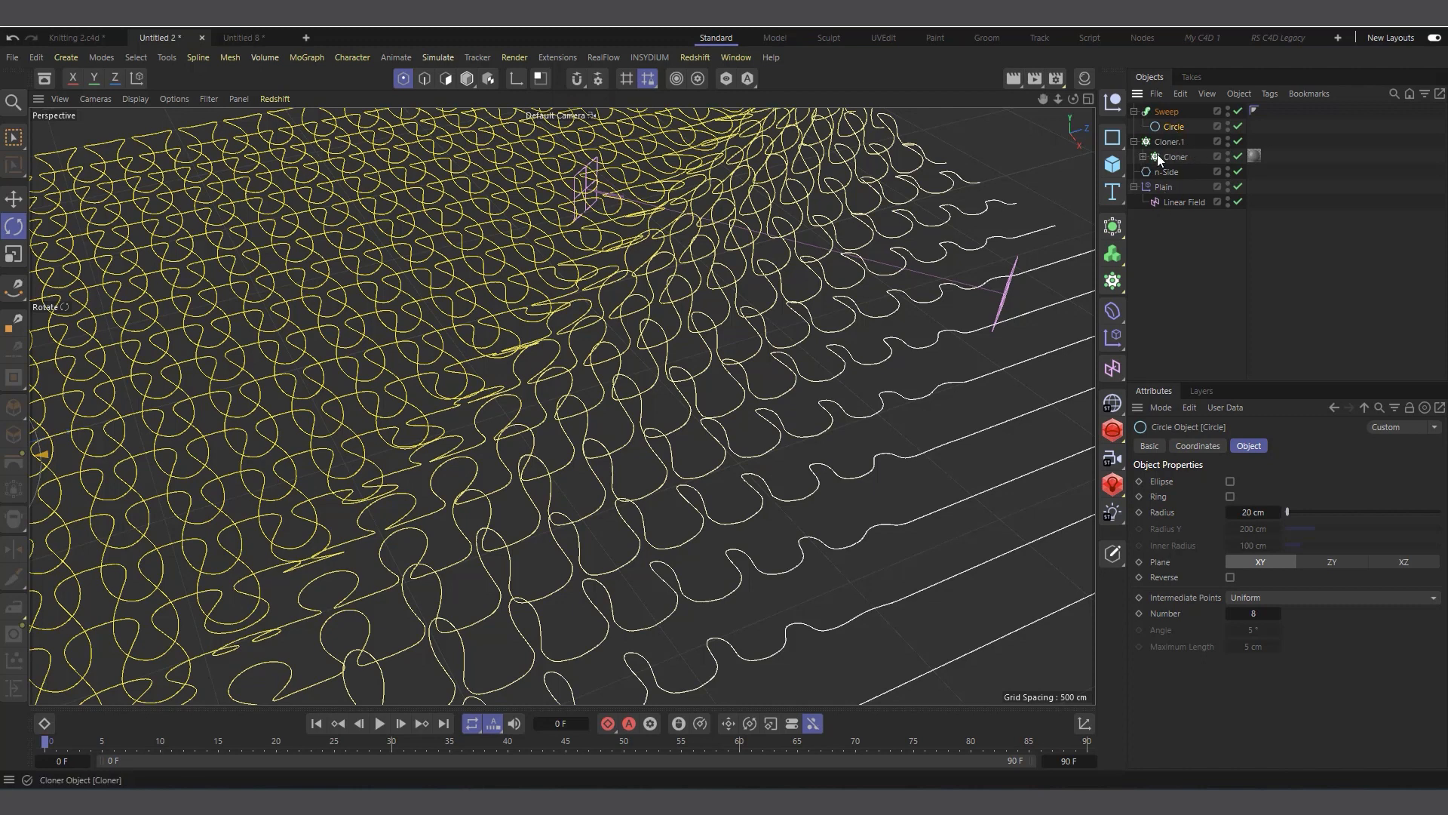
{"action": "left_click", "coordinate": [1174, 143]}
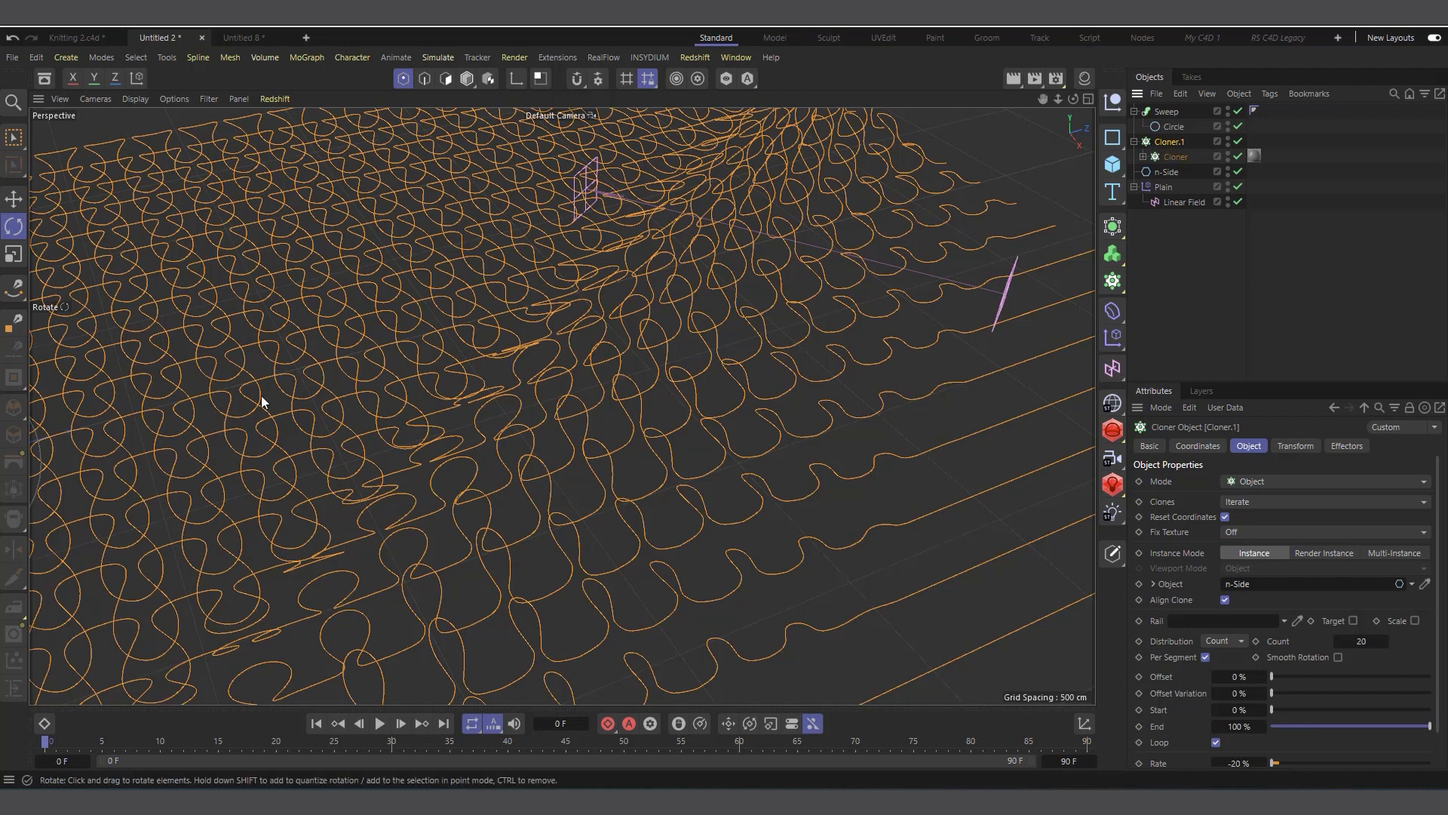
{"action": "left_click", "coordinate": [1170, 156]}
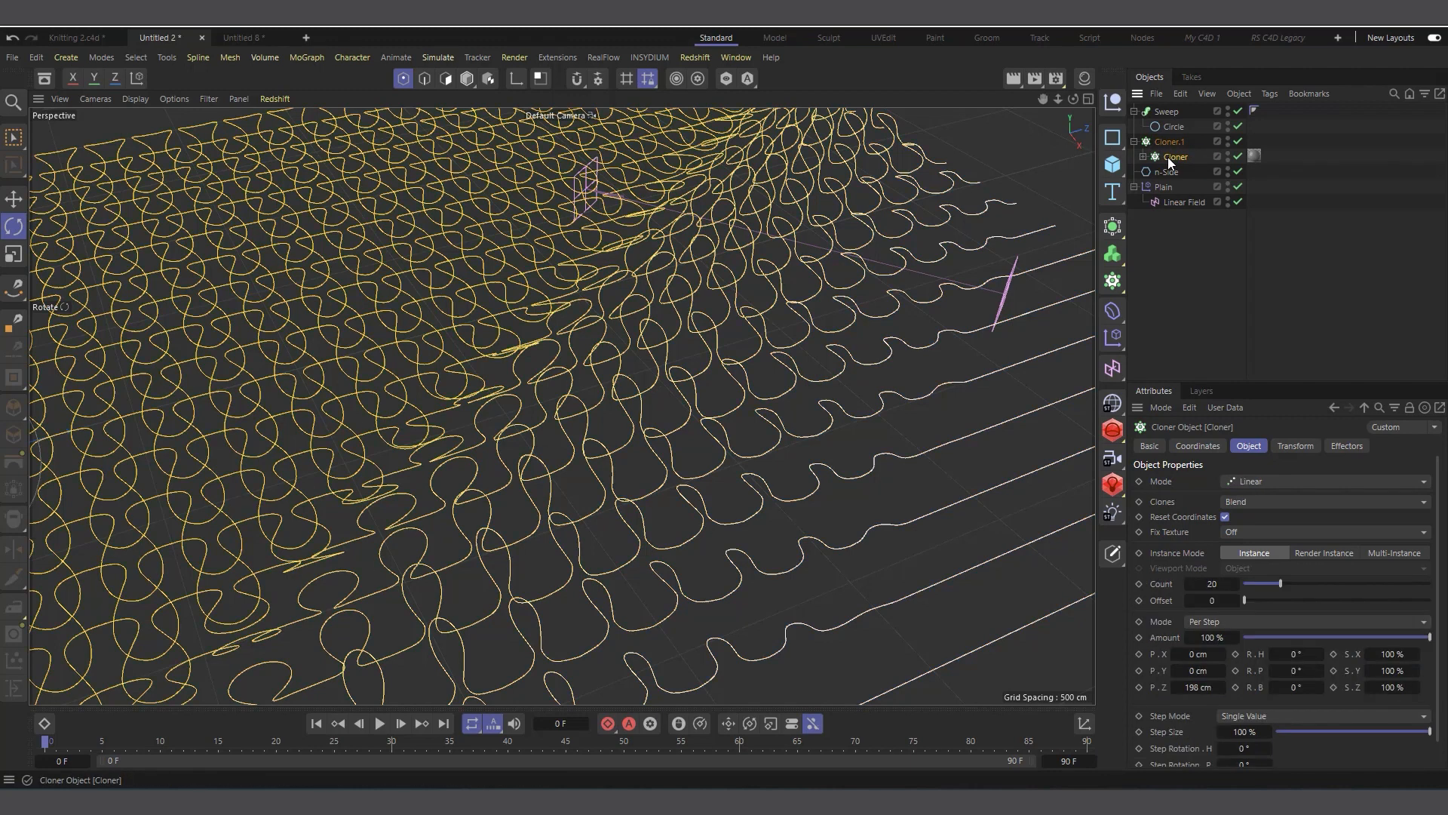
{"action": "left_click", "coordinate": [1239, 141]}
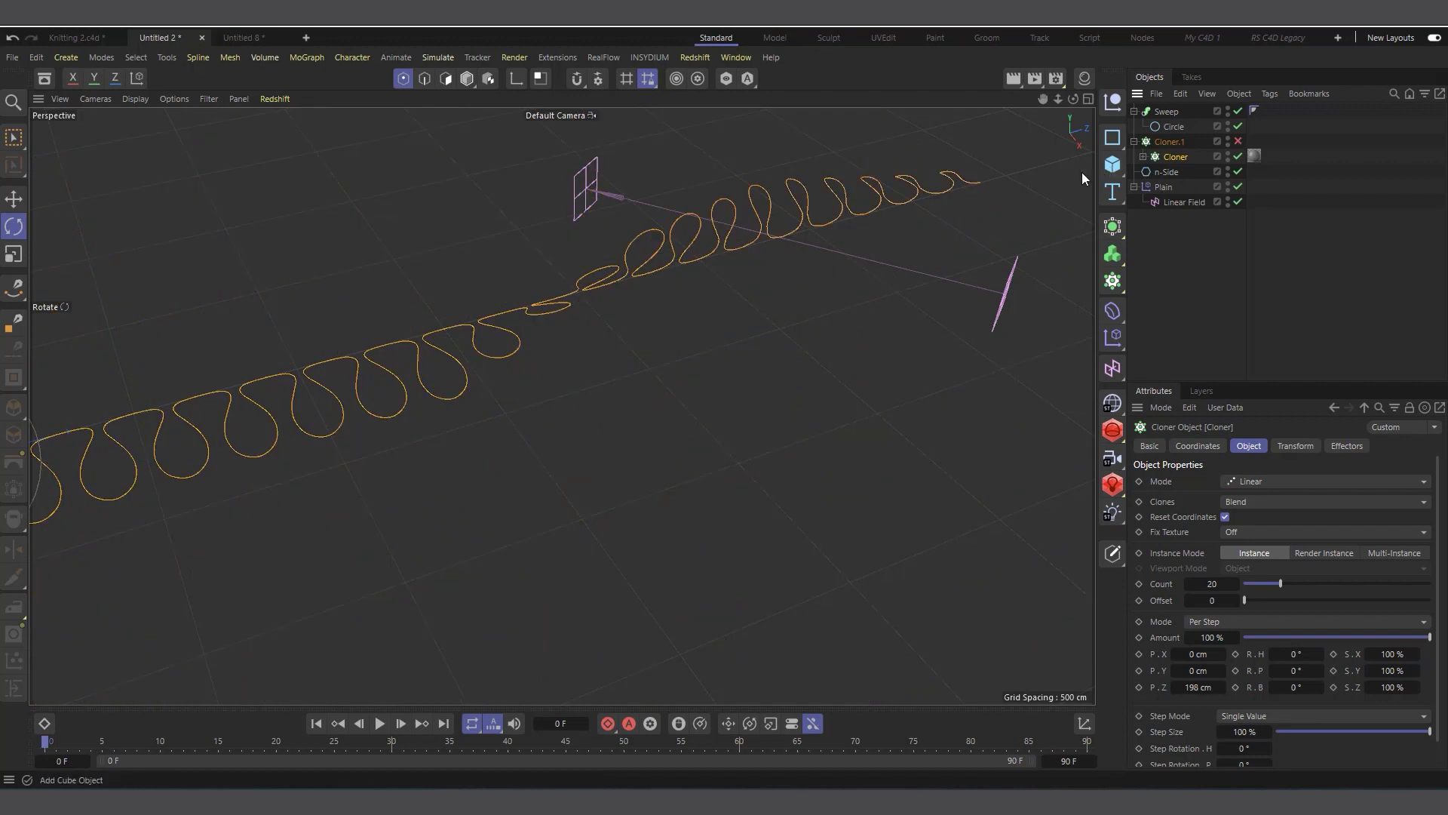
Add a Connect object with the inner Cloner as its child and nest it in the Sweep beneath the Circle.
{"action": "left_click", "coordinate": [1113, 226]}
{"action": "left_click", "coordinate": [1177, 371]}
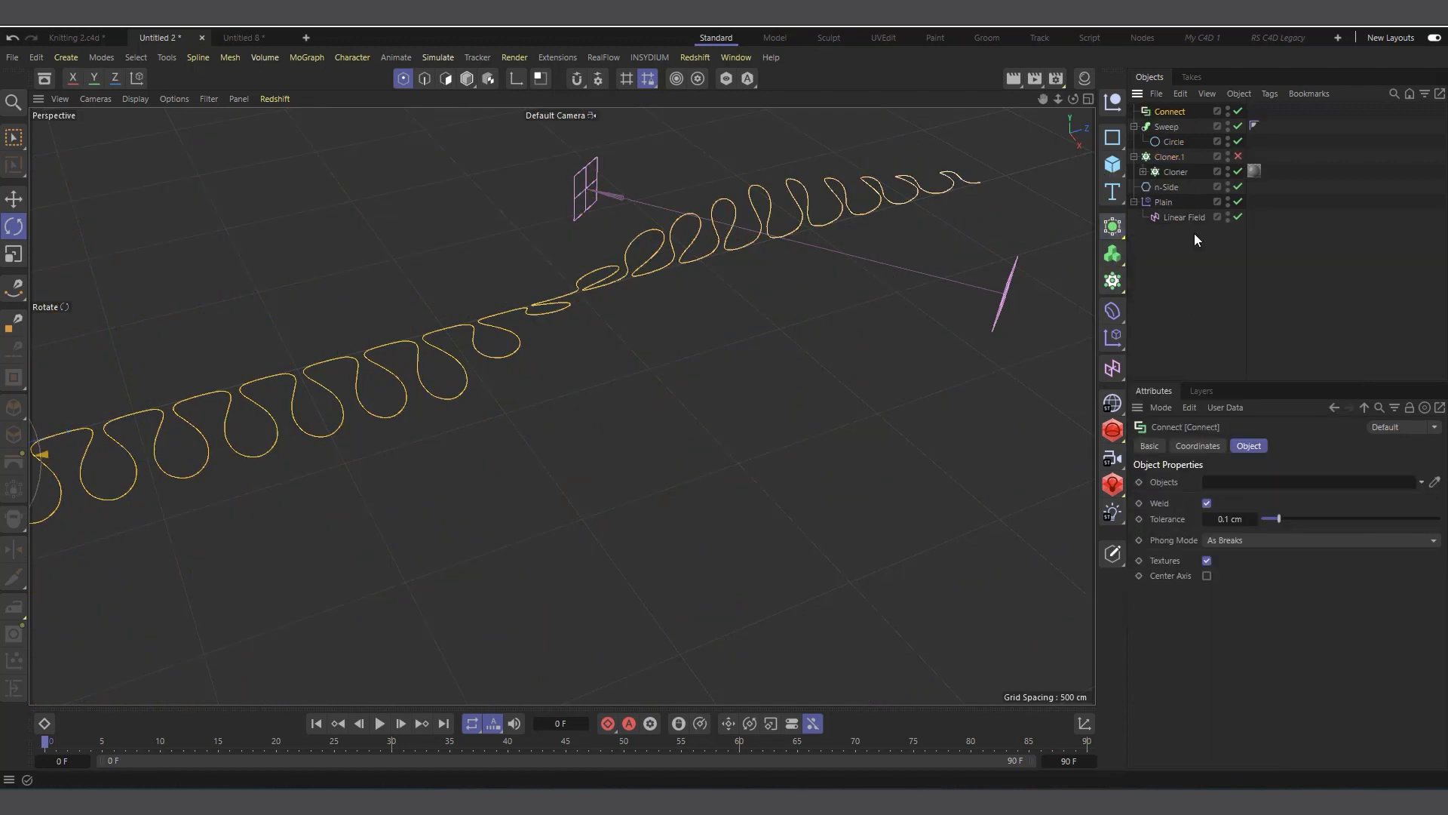
{"action": "left_click_drag", "start_coordinate": [1165, 172], "coordinate": [1164, 115]}
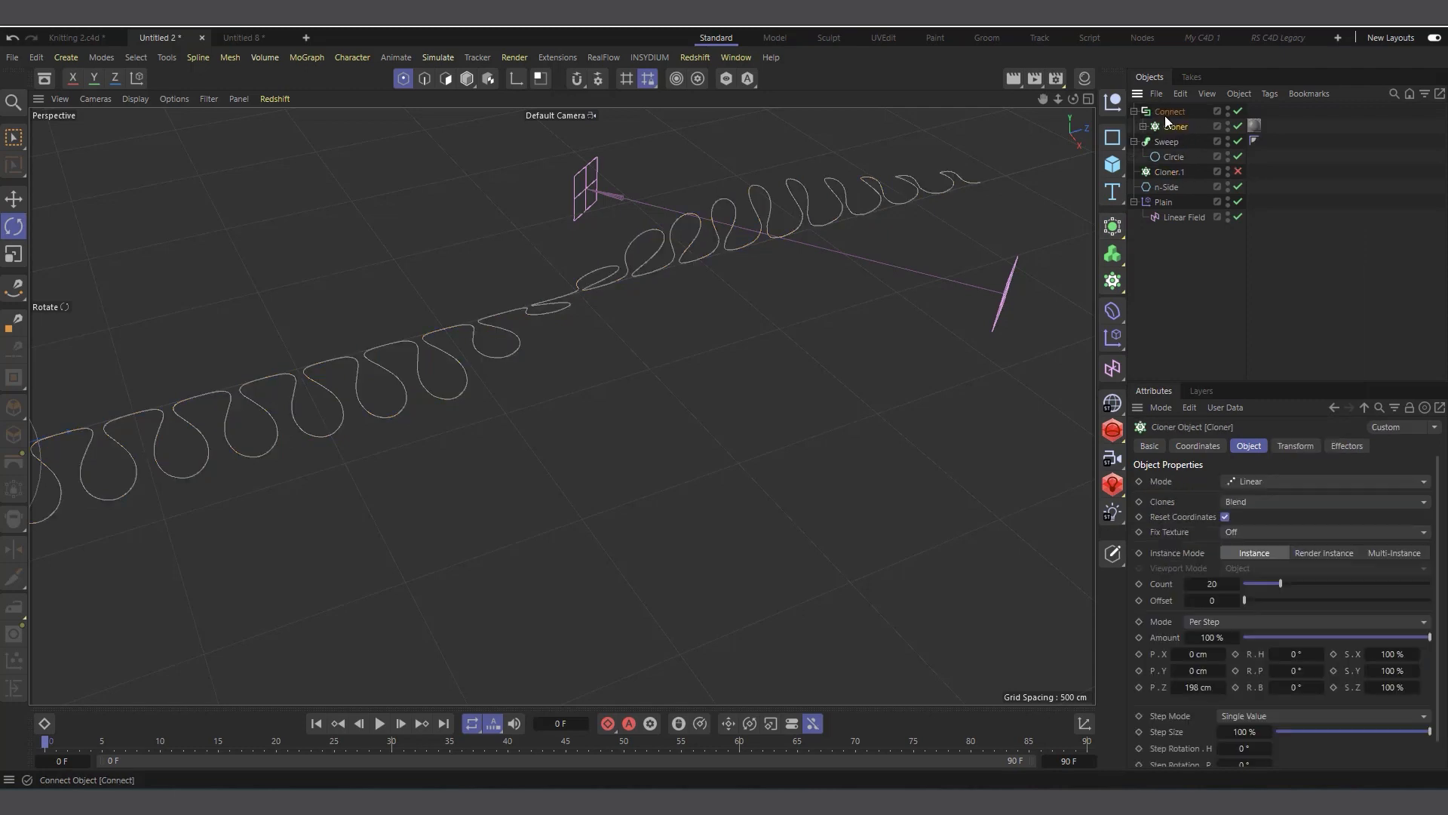
{"action": "left_click", "coordinate": [1171, 114]}
{"action": "left_click", "coordinate": [1166, 127]}
{"action": "left_click", "coordinate": [1170, 115]}
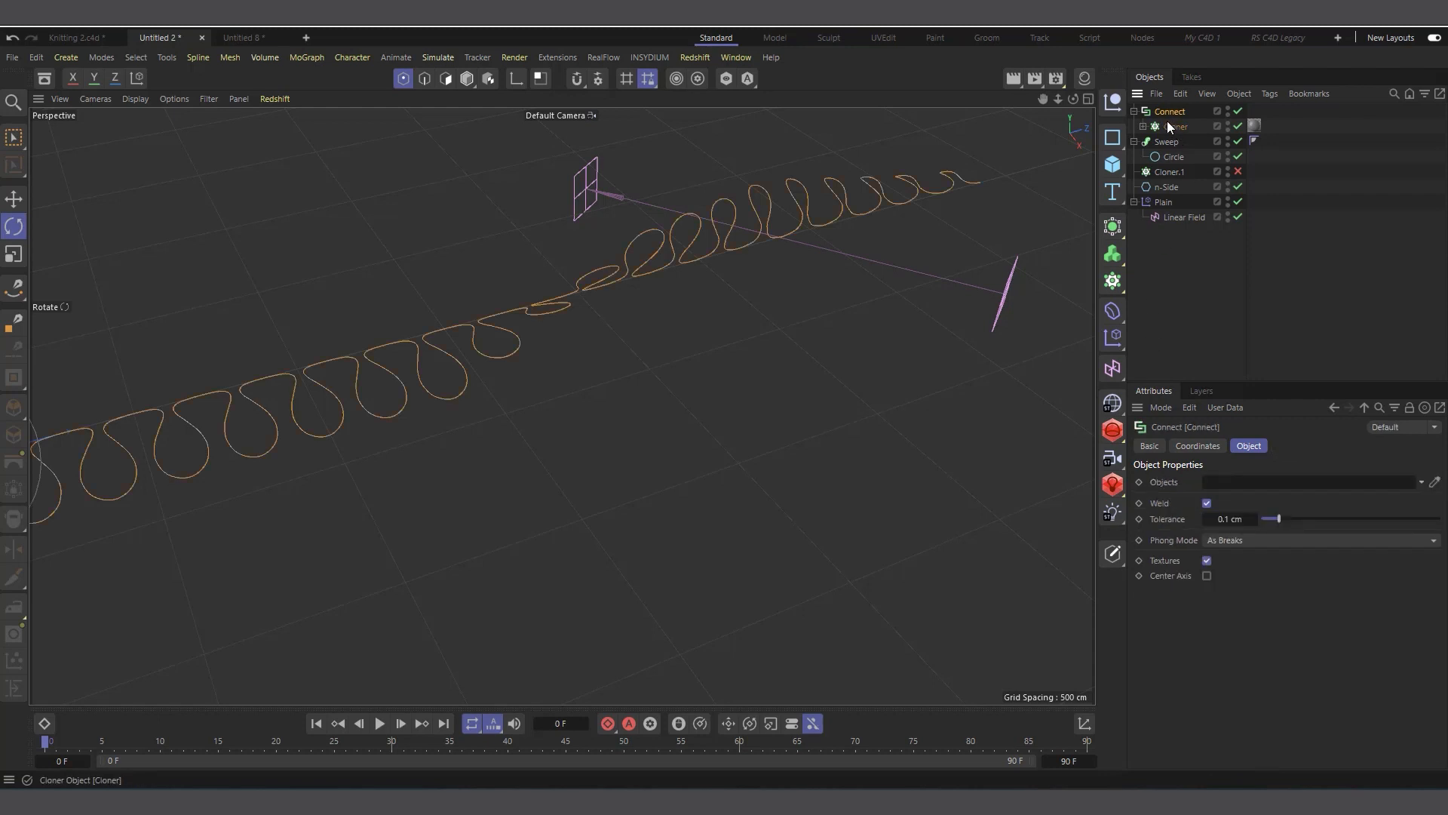
{"action": "left_click_drag", "start_coordinate": [1168, 114], "coordinate": [1175, 163]}
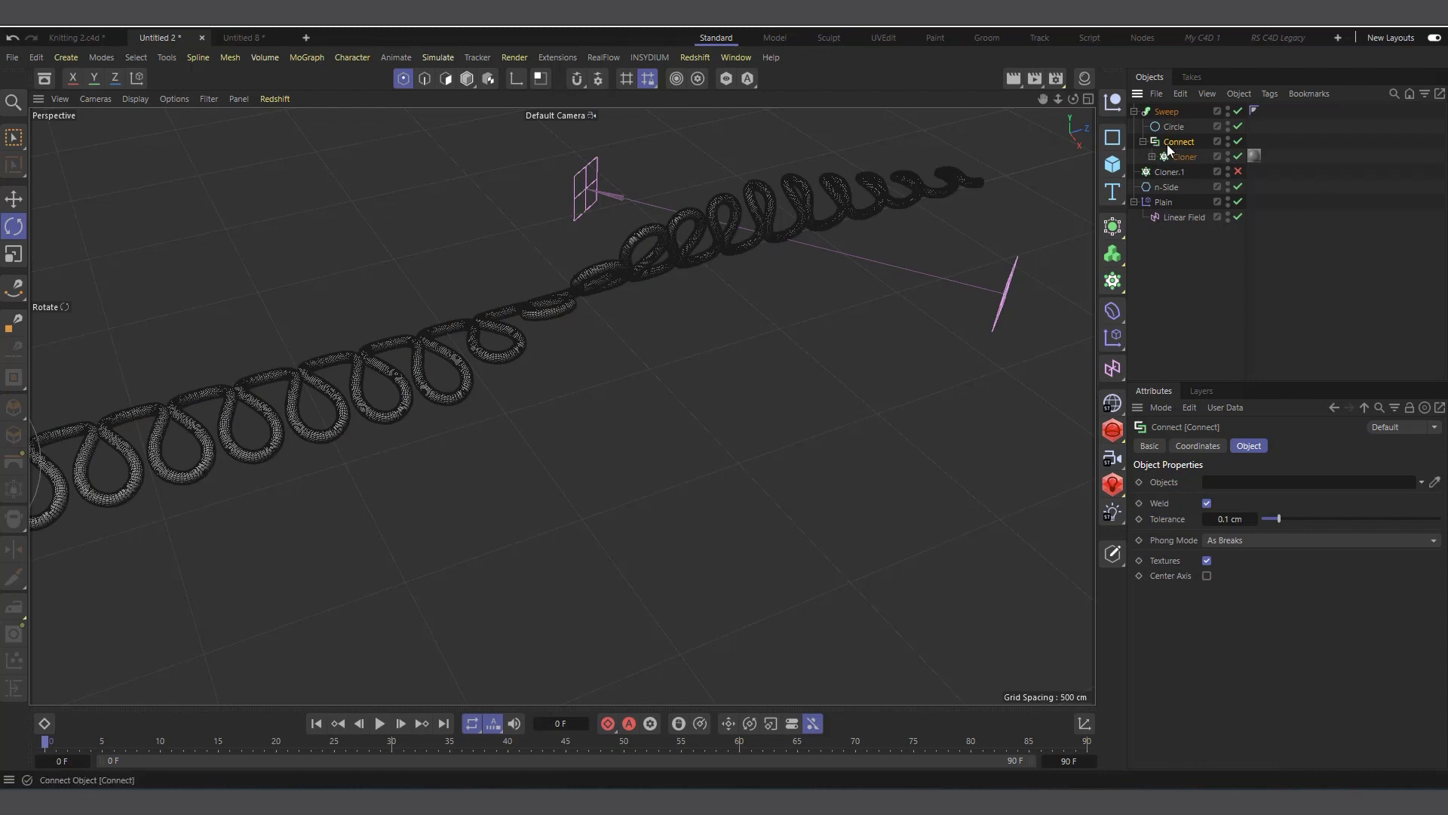
Replace the Connect object in the Sweep with a Spline Mask that holds the loop row.
{"action": "left_click_drag", "start_coordinate": [1168, 142], "coordinate": [1160, 283]}
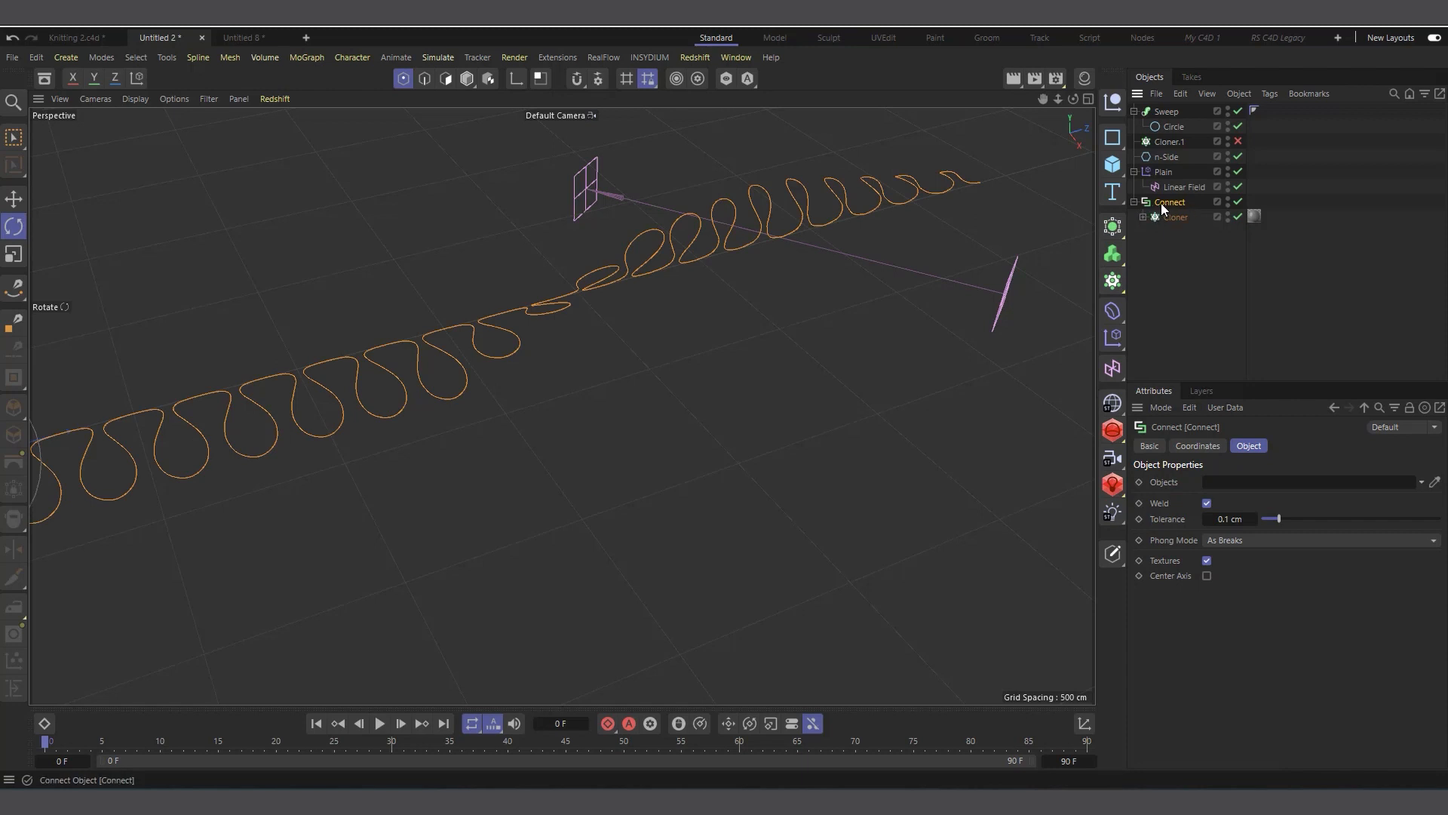
{"action": "left_click", "coordinate": [1206, 503]}
{"action": "left_click", "coordinate": [1112, 228]}
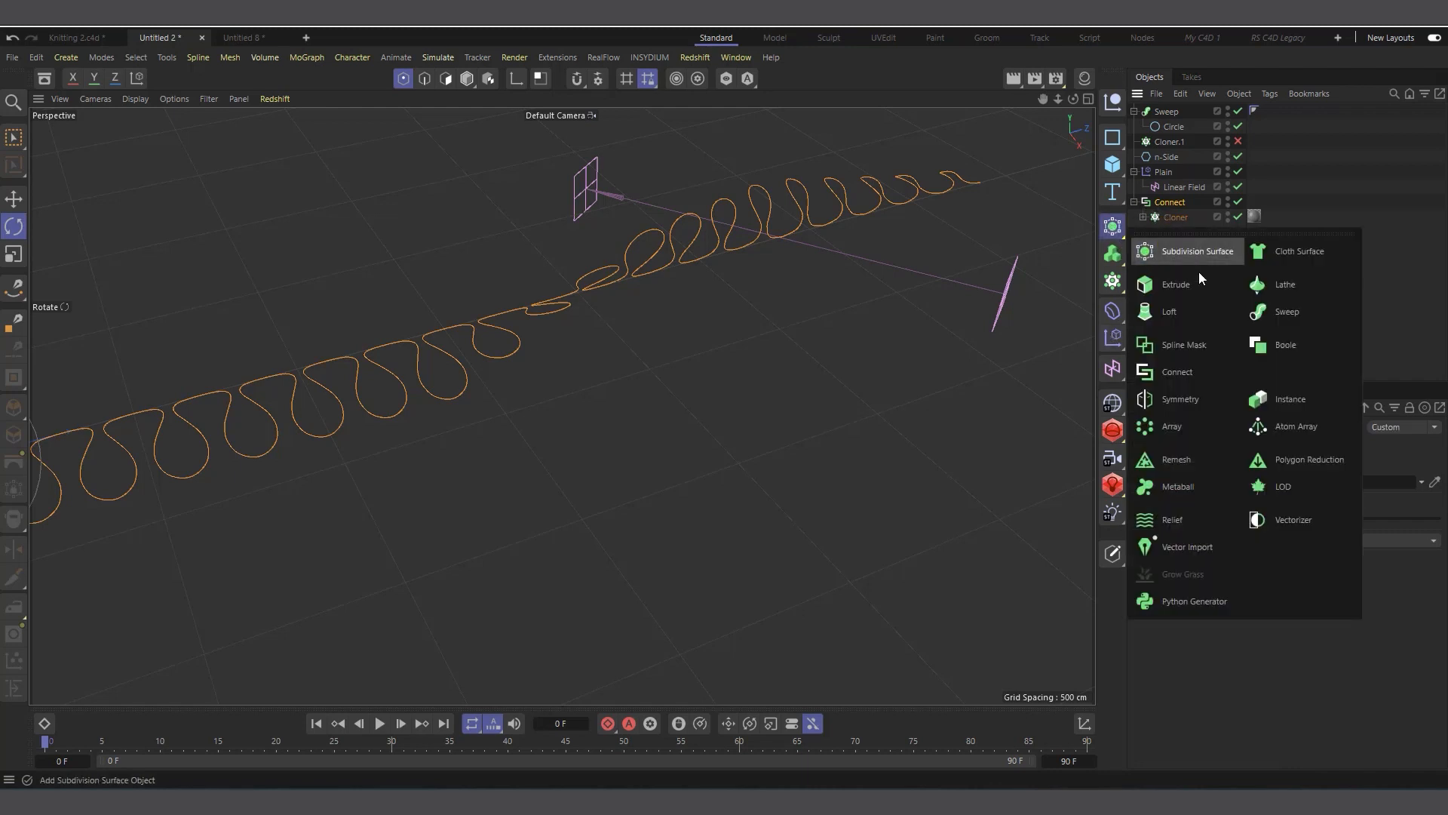
{"action": "left_click", "coordinate": [1182, 359]}
{"action": "left_click_drag", "start_coordinate": [1175, 112], "coordinate": [1171, 150]}
{"action": "left_click", "coordinate": [1133, 111]}
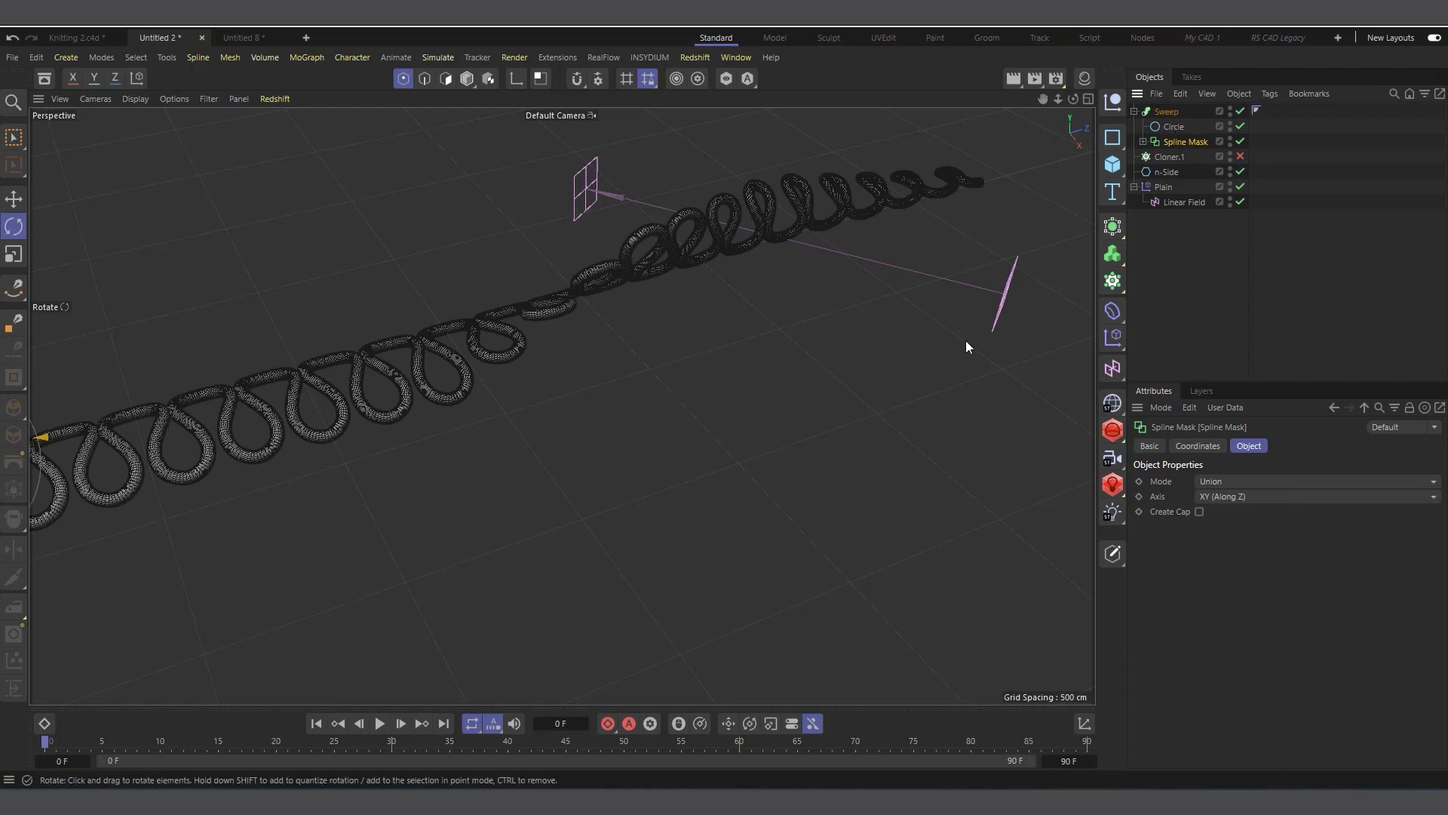
Set the number of intermediate points on the Circle in the Sweep to 2.
{"action": "left_click", "coordinate": [1171, 129]}
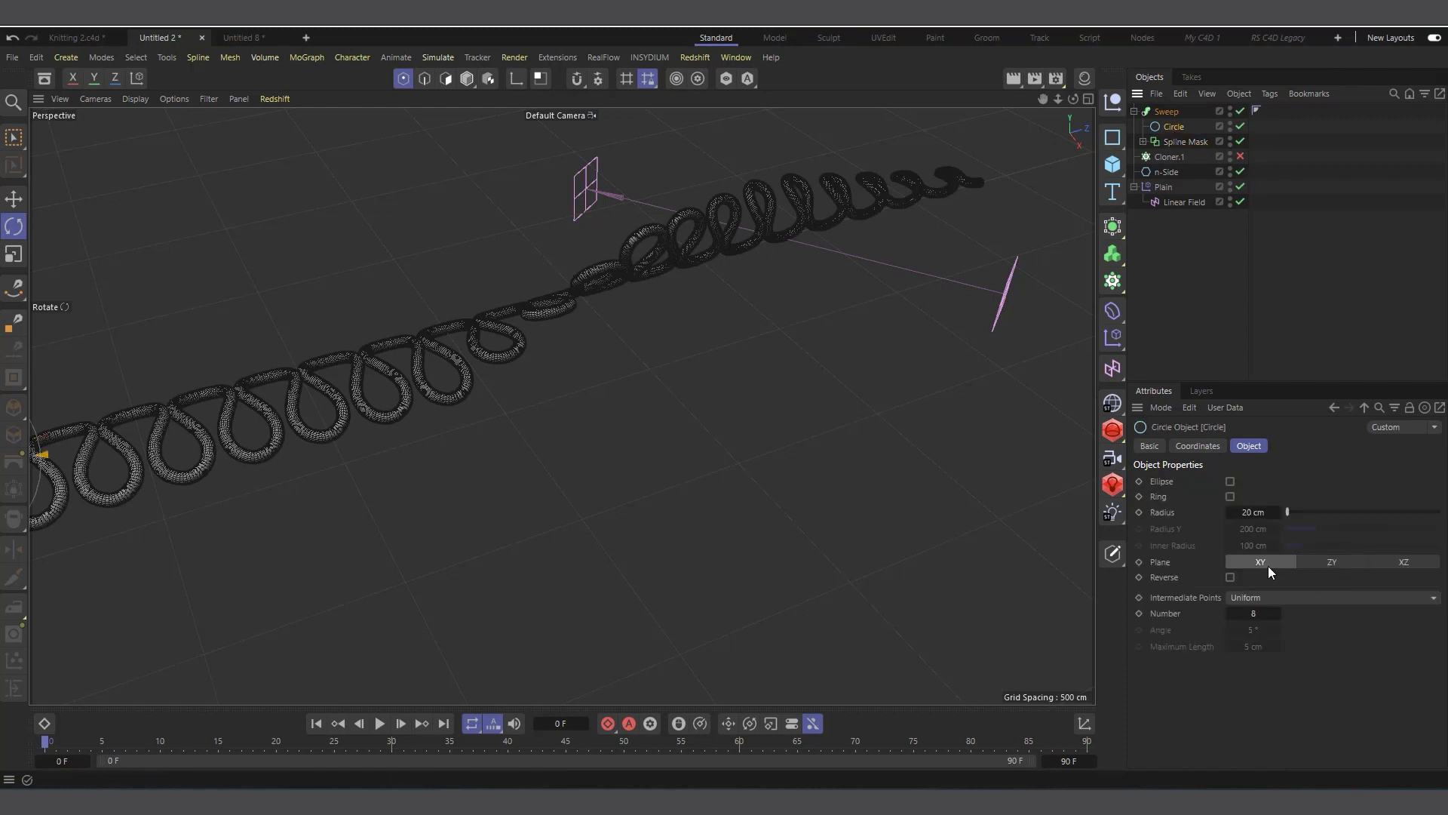
{"action": "double_click", "coordinate": [1233, 614]}
{"action": "type", "text": "0"}
{"action": "key", "text": "Return"}
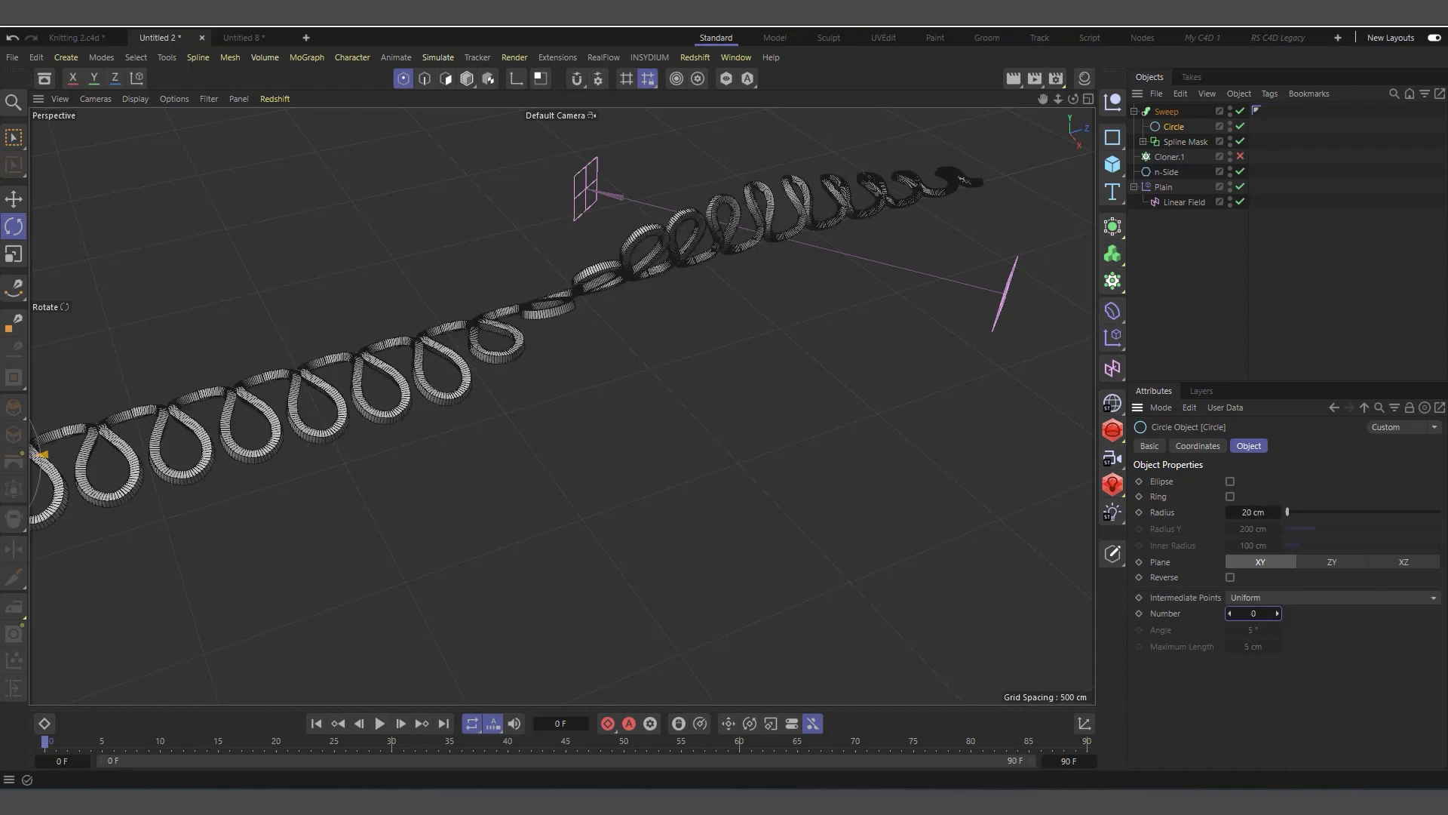
{"action": "left_click", "coordinate": [1278, 613]}
{"action": "left_click", "coordinate": [1278, 613]}
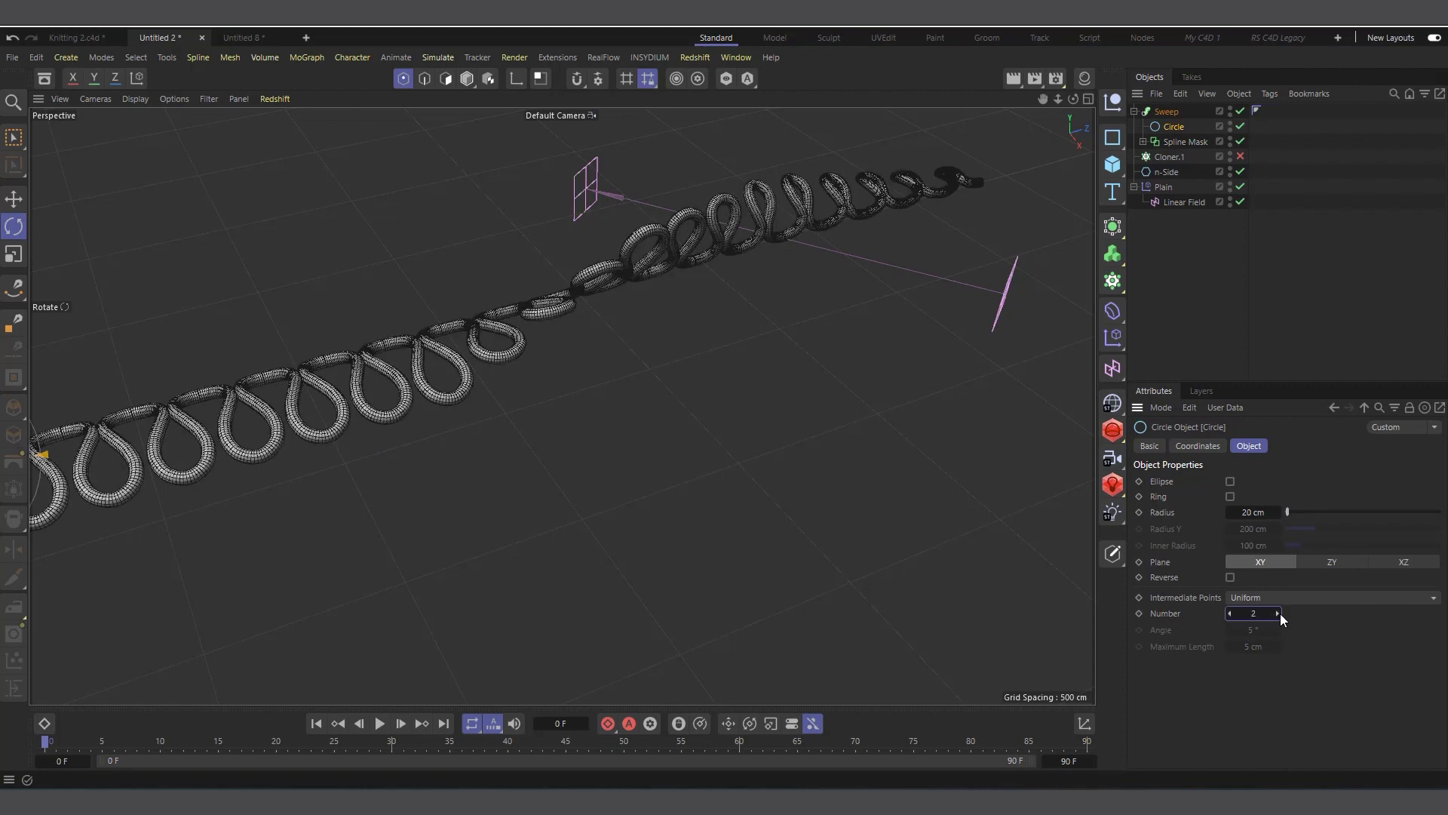
Set the number of intermediate points to 3 for all five loop splines, 1 to 5, inside the inner Cloner.
{"action": "left_click", "coordinate": [1143, 141]}
{"action": "left_click", "coordinate": [1161, 171]}
{"action": "left_click", "coordinate": [1193, 186]}
{"action": "left_click", "coordinate": [1194, 246], "text": "shift"}
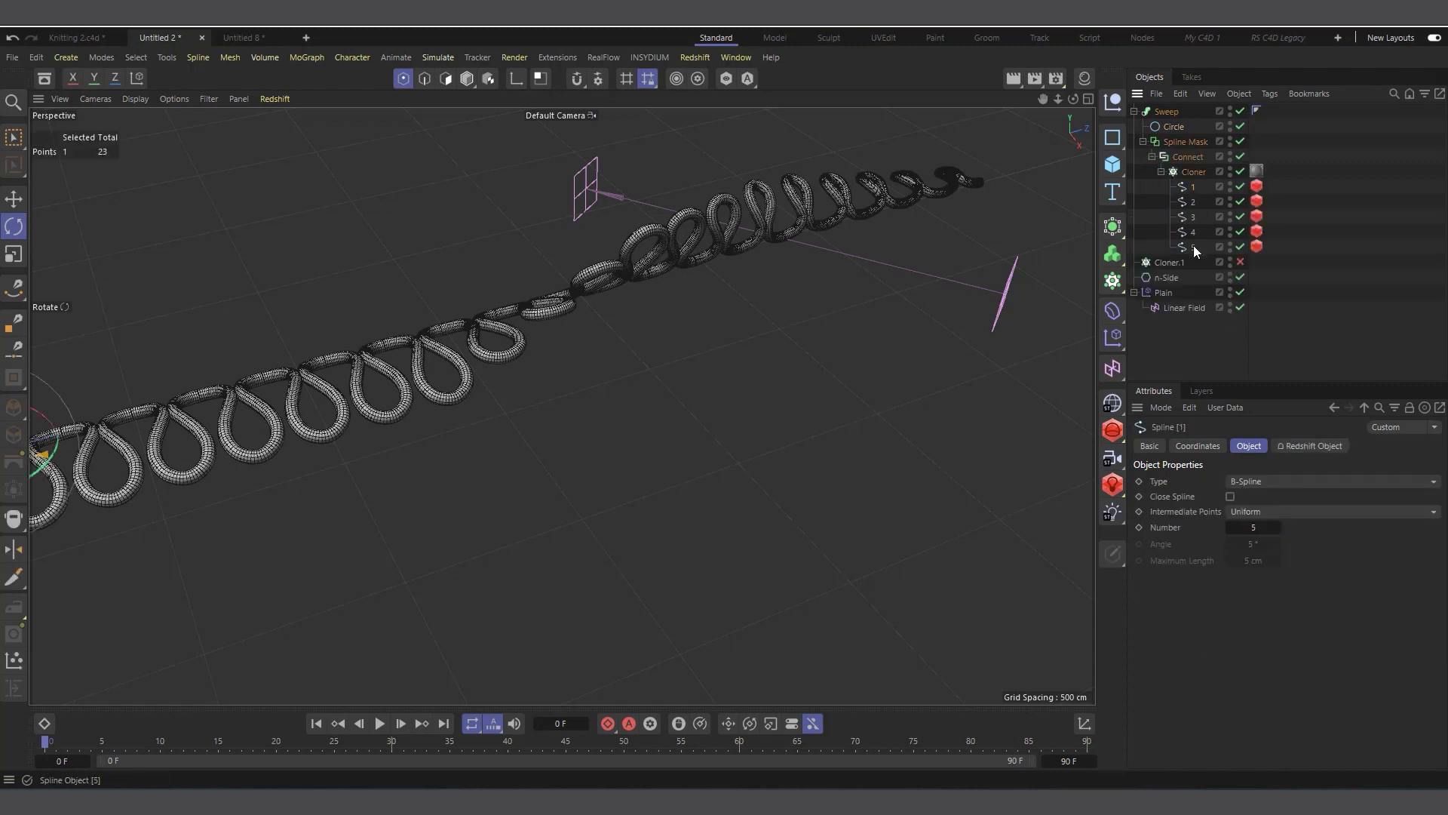
{"action": "left_click", "coordinate": [1230, 528]}
{"action": "left_click", "coordinate": [1230, 528]}
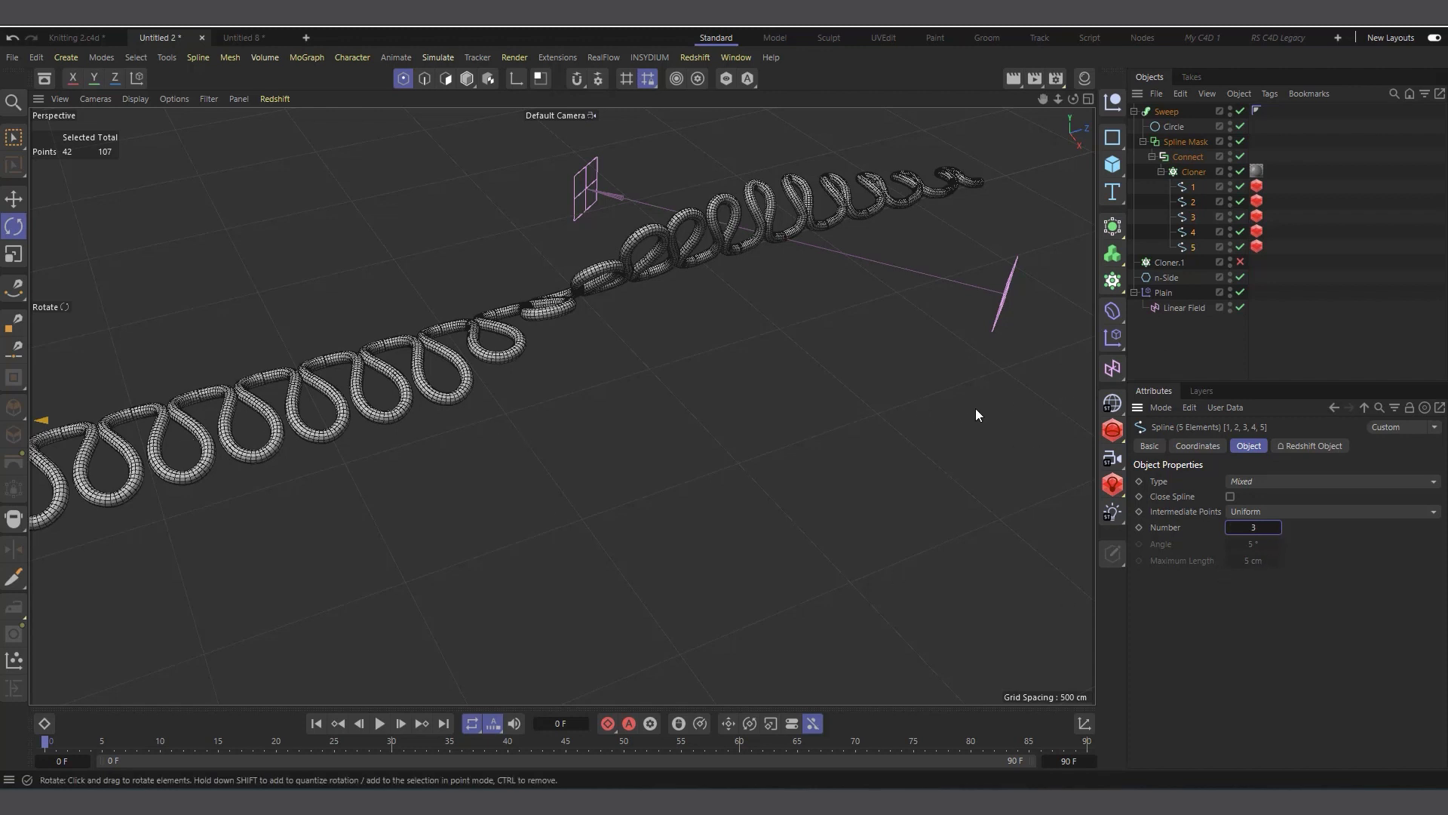
Set Max Subdivisions to 3 in the curve settings of spline 1's Redshift Object tag.
{"action": "left_click", "coordinate": [1257, 186]}
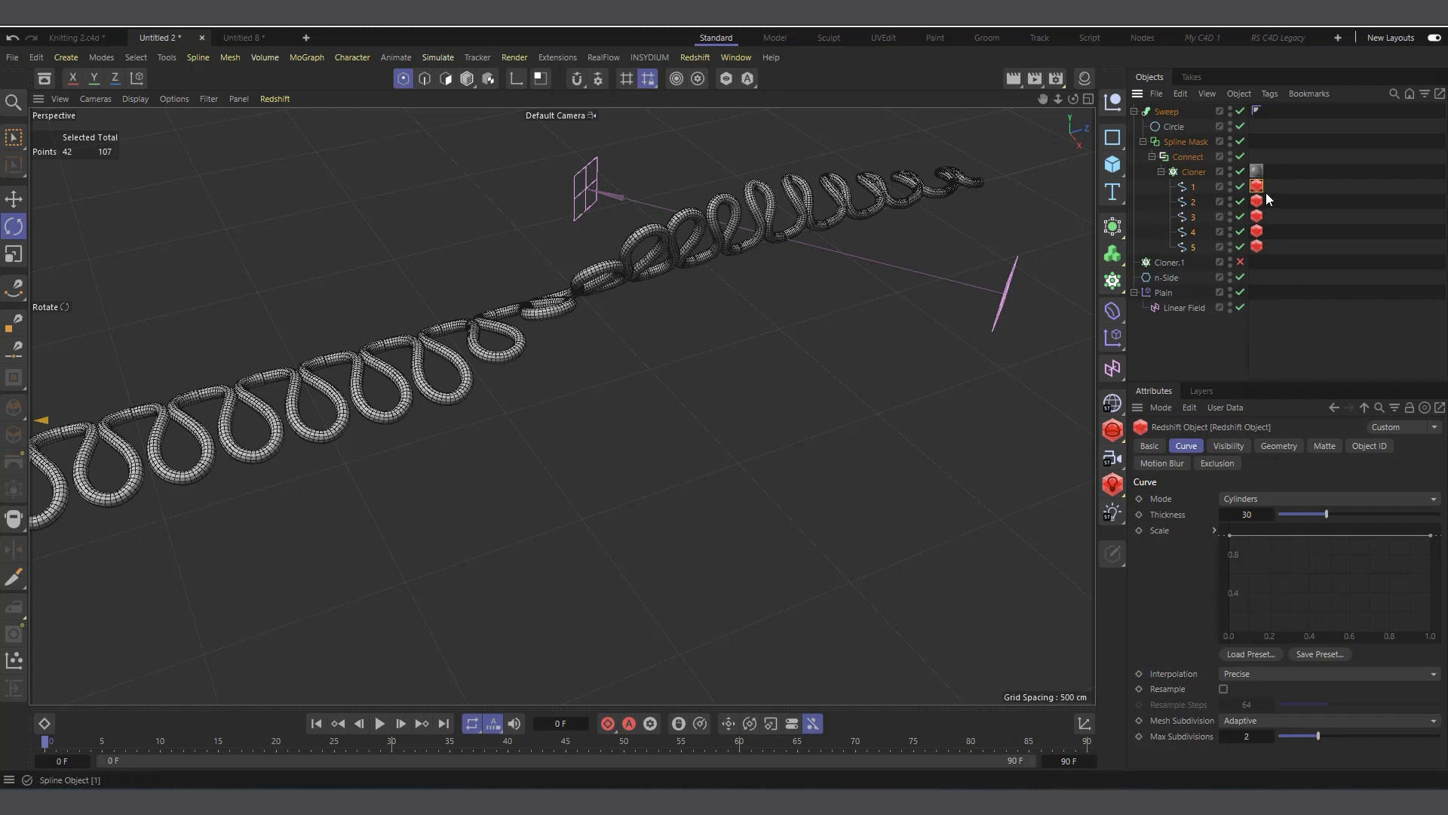
{"action": "right_click", "coordinate": [1184, 185]}
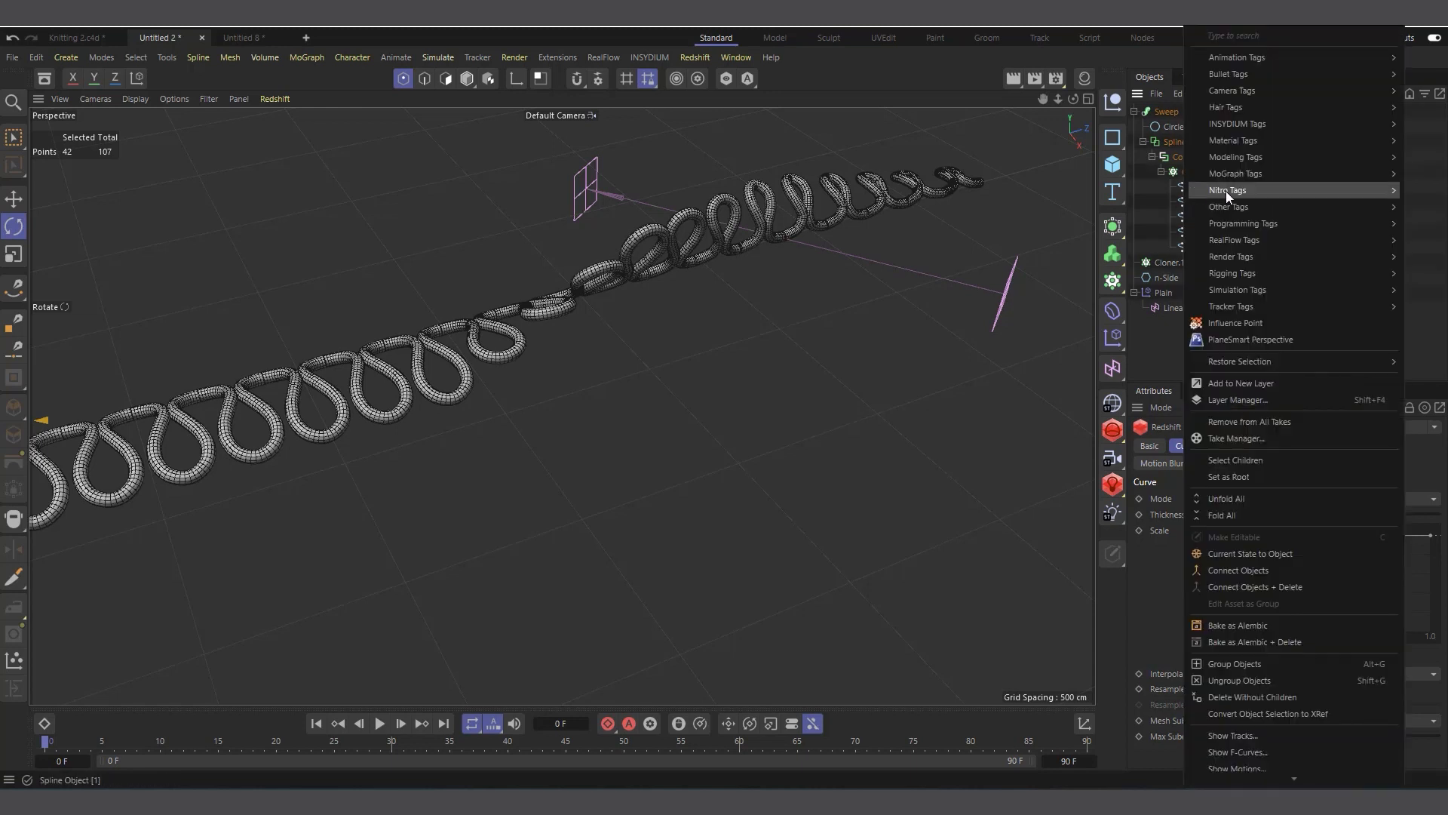
{"action": "mouse_move", "coordinate": [1246, 274]}
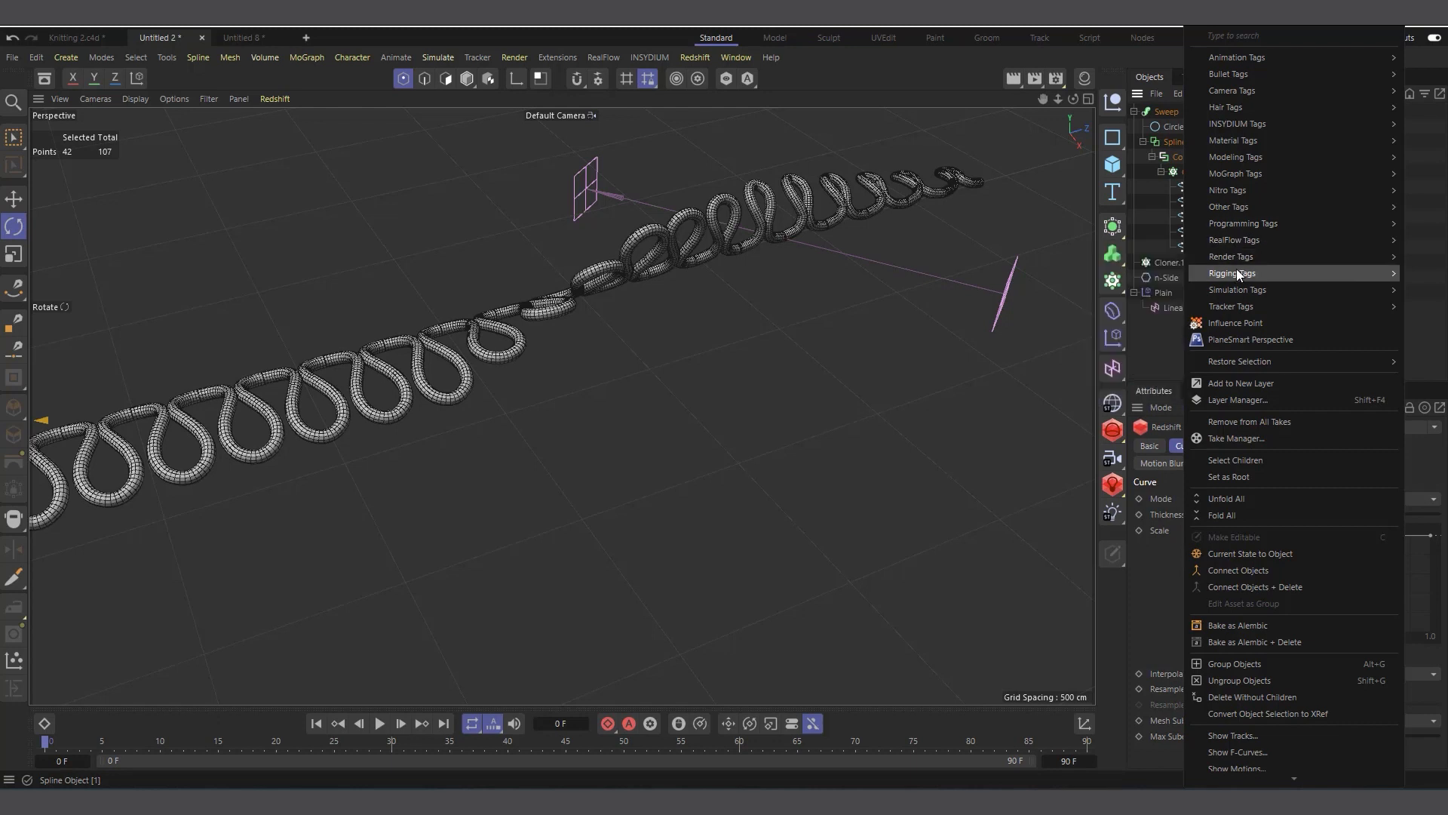
{"action": "mouse_move", "coordinate": [1235, 258]}
{"action": "left_click", "coordinate": [1130, 342]}
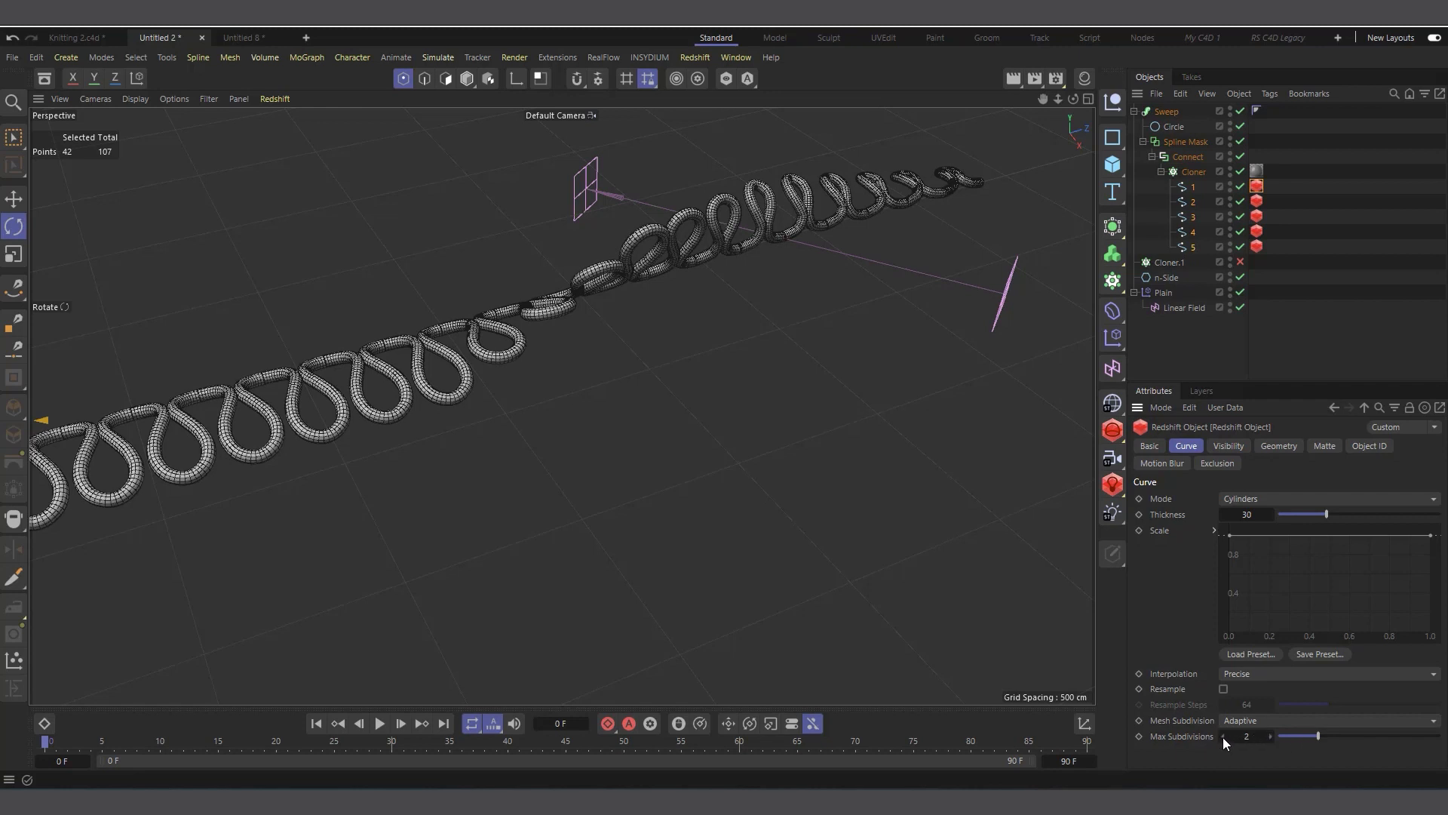
{"action": "left_click", "coordinate": [1270, 738]}
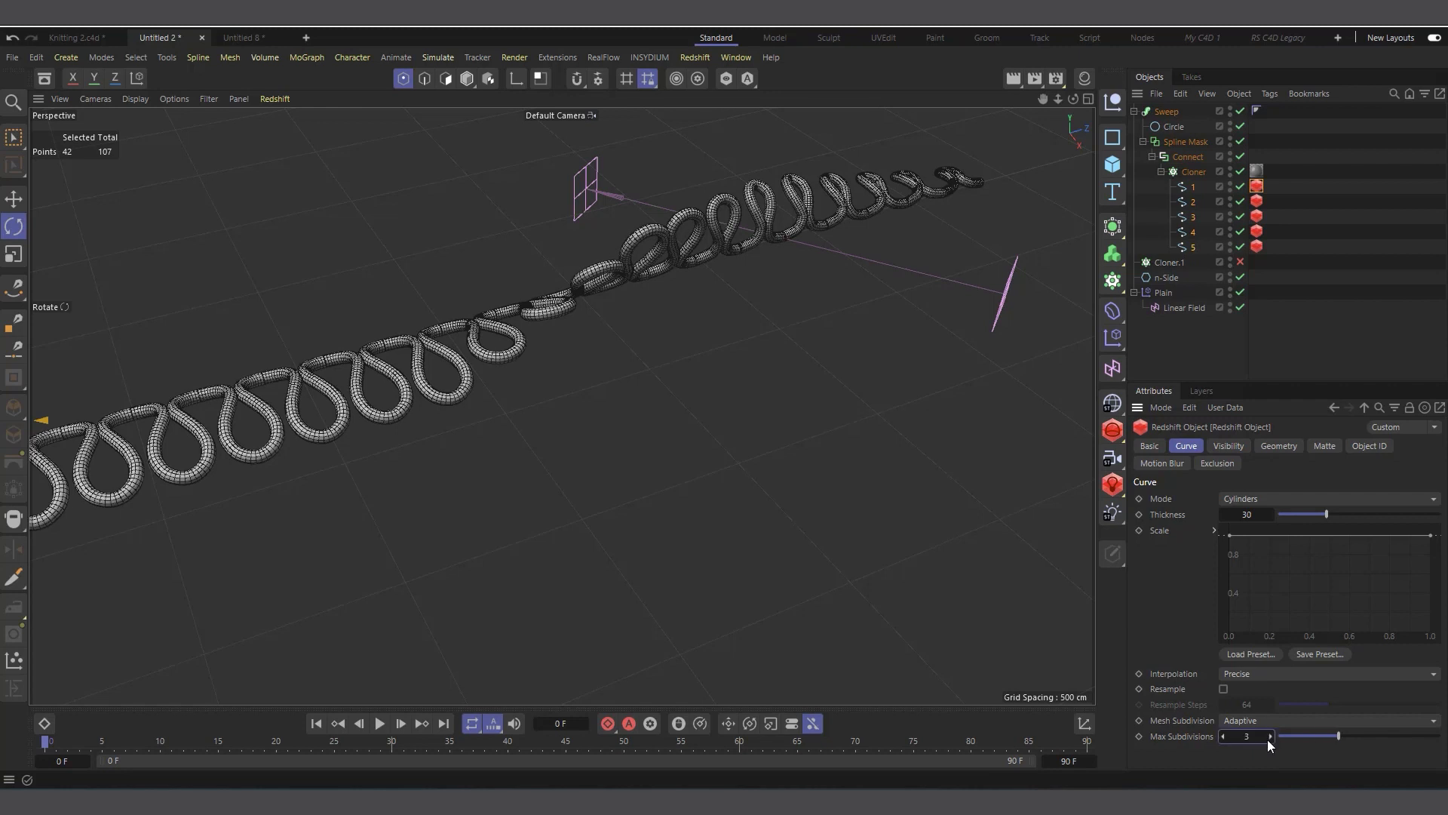
{"action": "left_click", "coordinate": [1358, 736]}
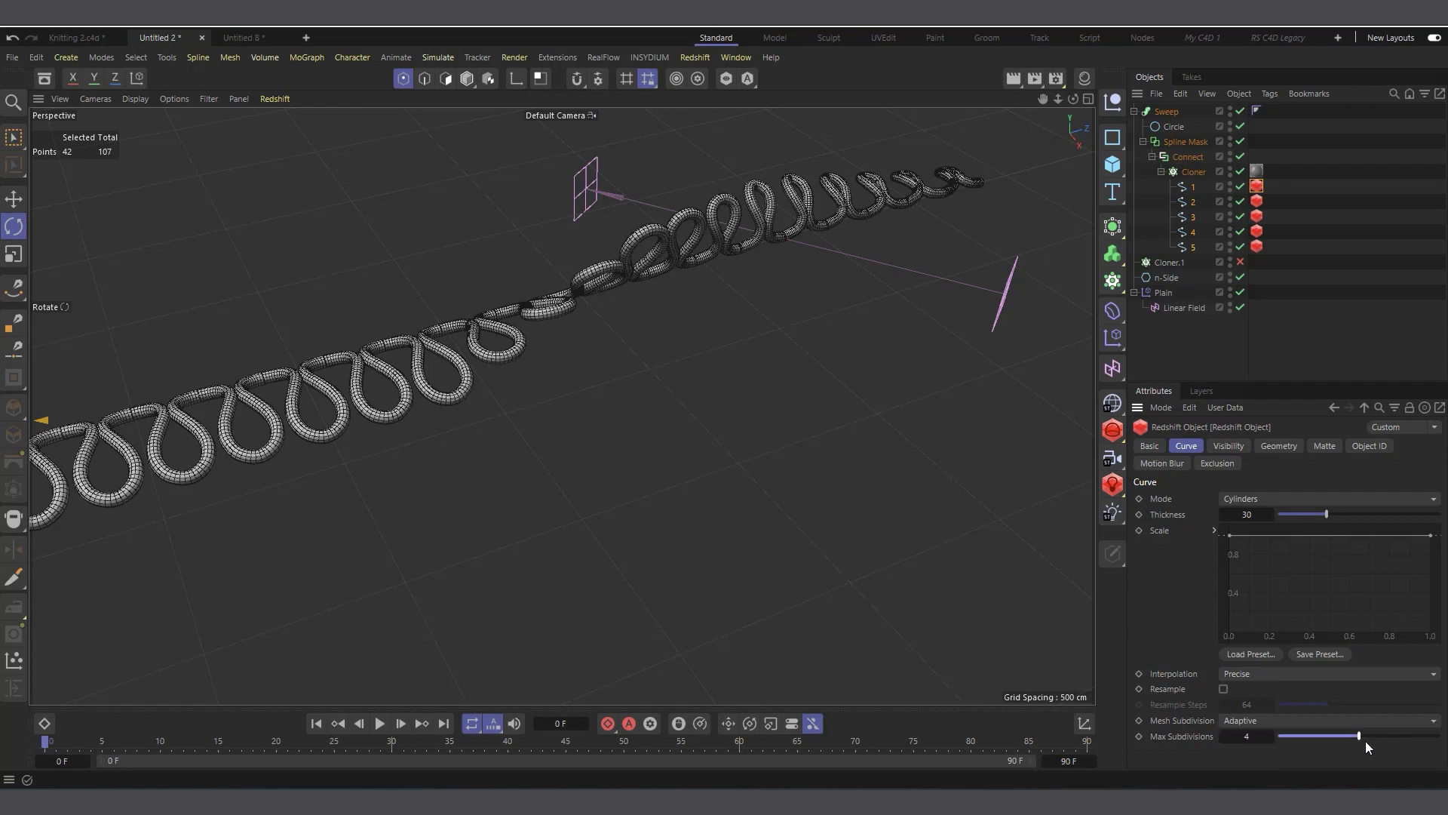
{"action": "left_click", "coordinate": [1222, 739]}
{"action": "left_click", "coordinate": [1224, 738]}
{"action": "left_click", "coordinate": [1223, 738]}
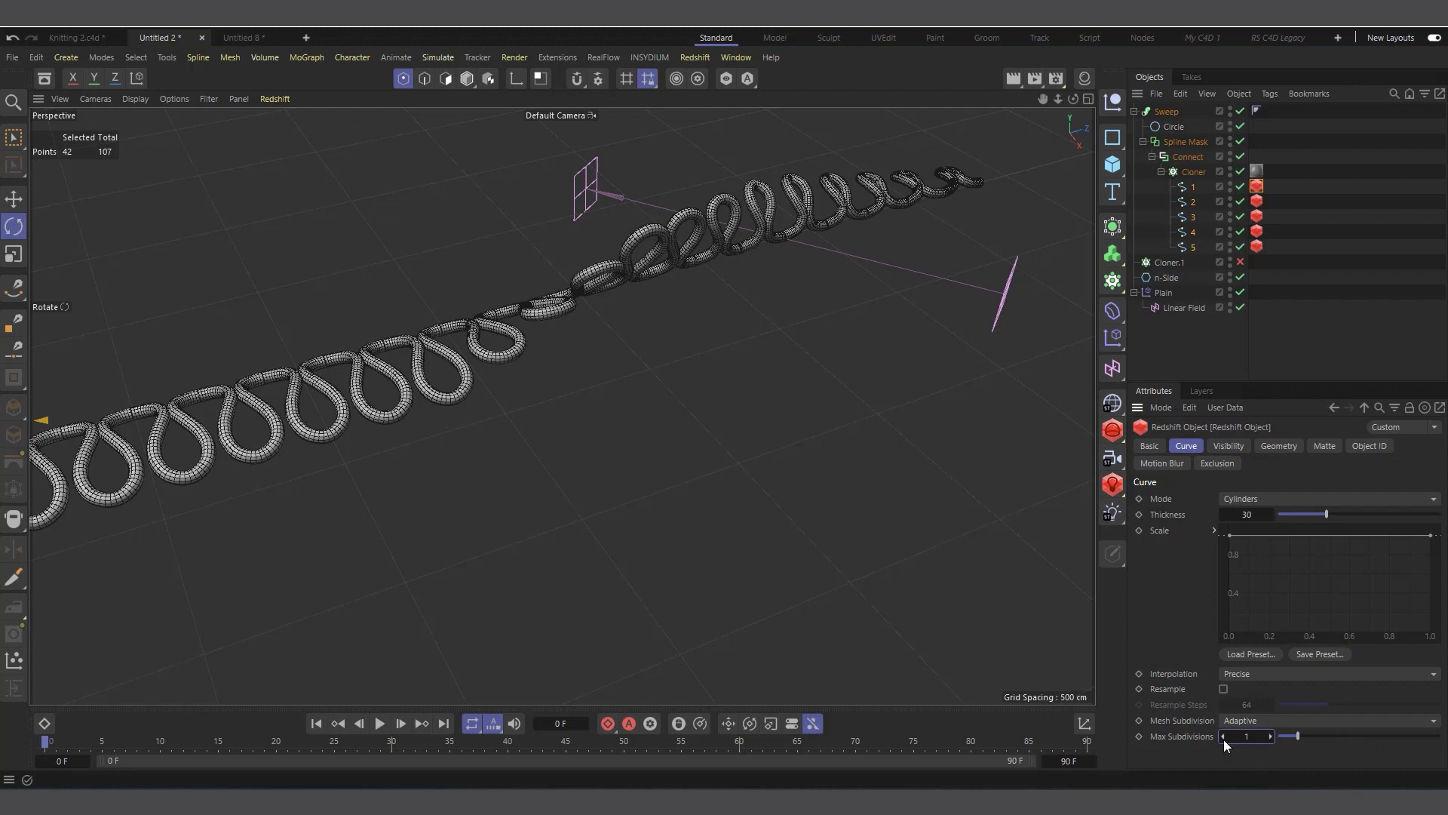
{"action": "left_click", "coordinate": [1271, 736]}
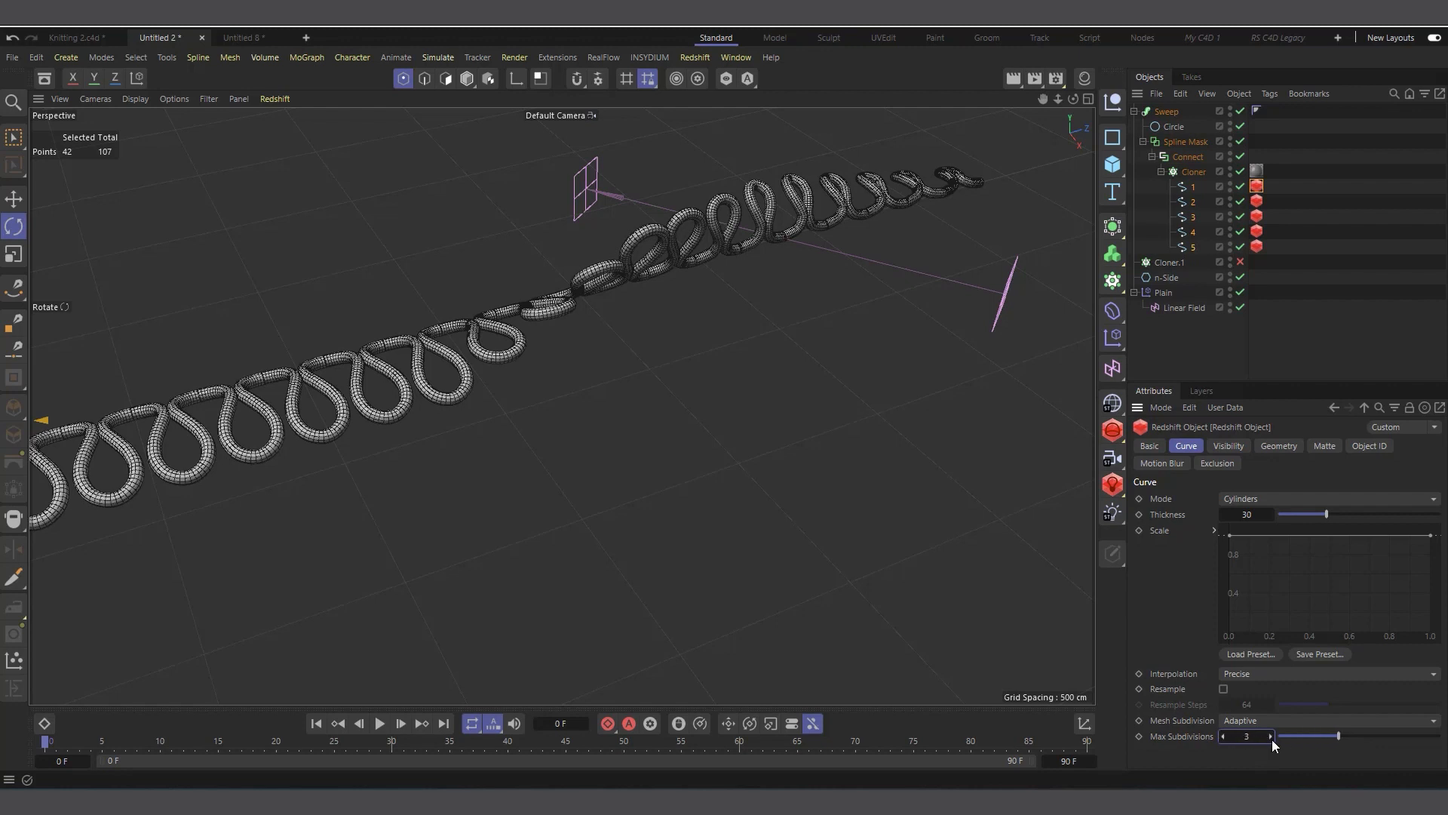
Collapse the Sweep hierarchy and make the Sweep a child of Cloner.1.
{"action": "left_click", "coordinate": [1152, 156]}
{"action": "left_click", "coordinate": [1174, 158]}
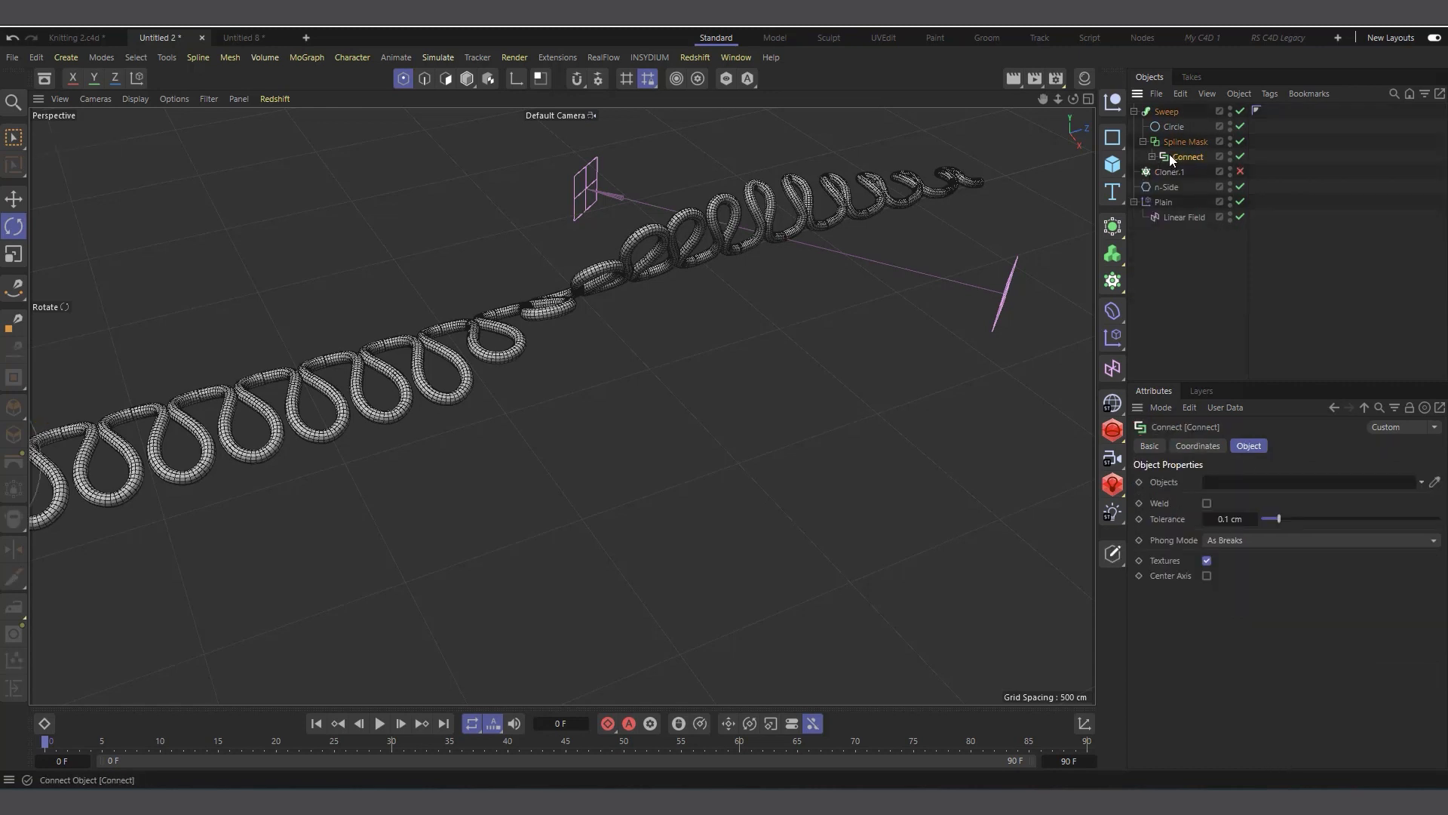
{"action": "left_click", "coordinate": [1159, 111]}
{"action": "left_click", "coordinate": [1134, 110]}
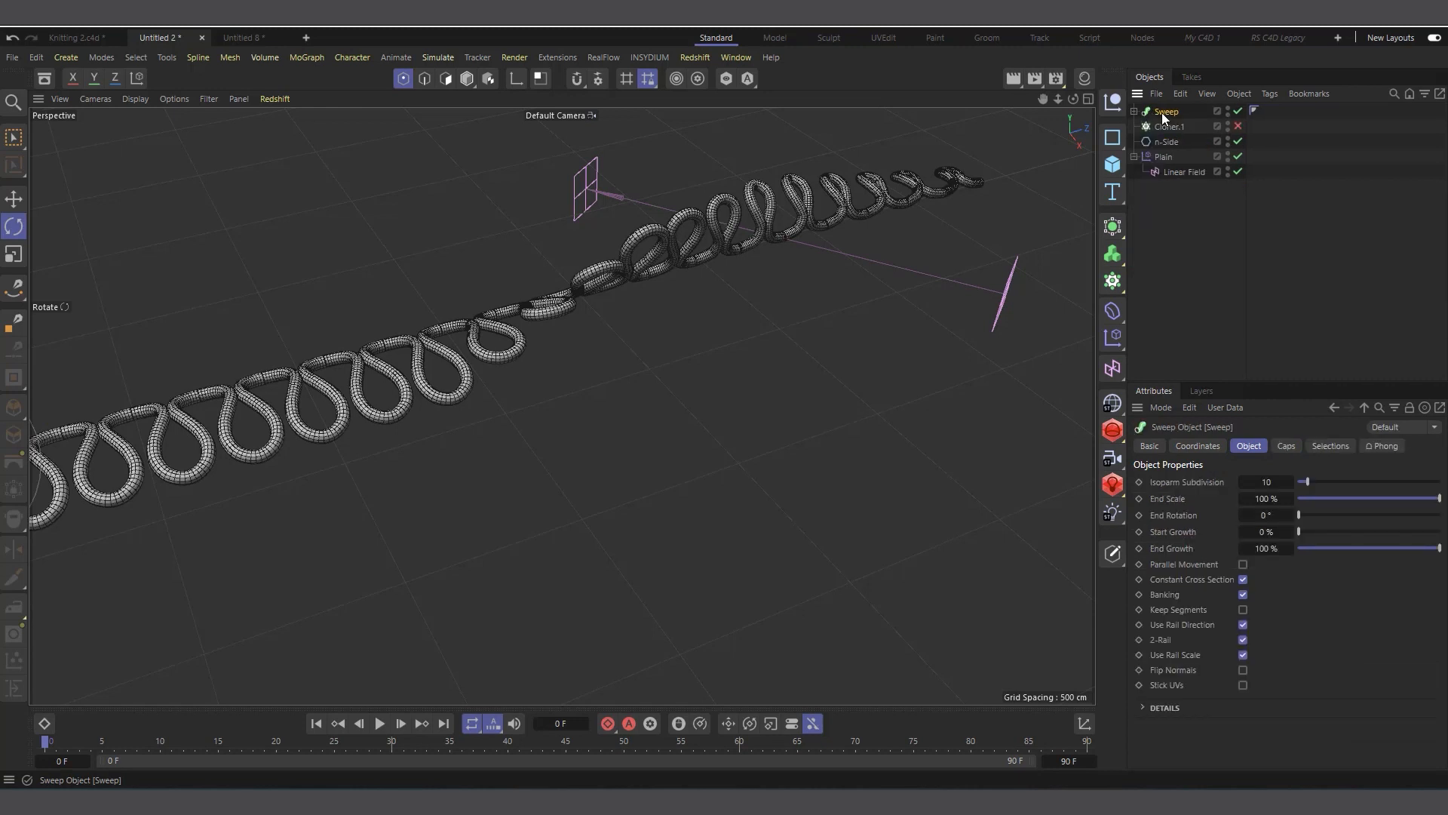
{"action": "left_click_drag", "start_coordinate": [1161, 113], "coordinate": [1183, 127]}
{"action": "left_click_drag", "start_coordinate": [1173, 127], "coordinate": [1173, 127]}
Enable the Cloner.1 generator and play the knitting animation with the Sweep geometry.
{"action": "left_click", "coordinate": [1170, 112]}
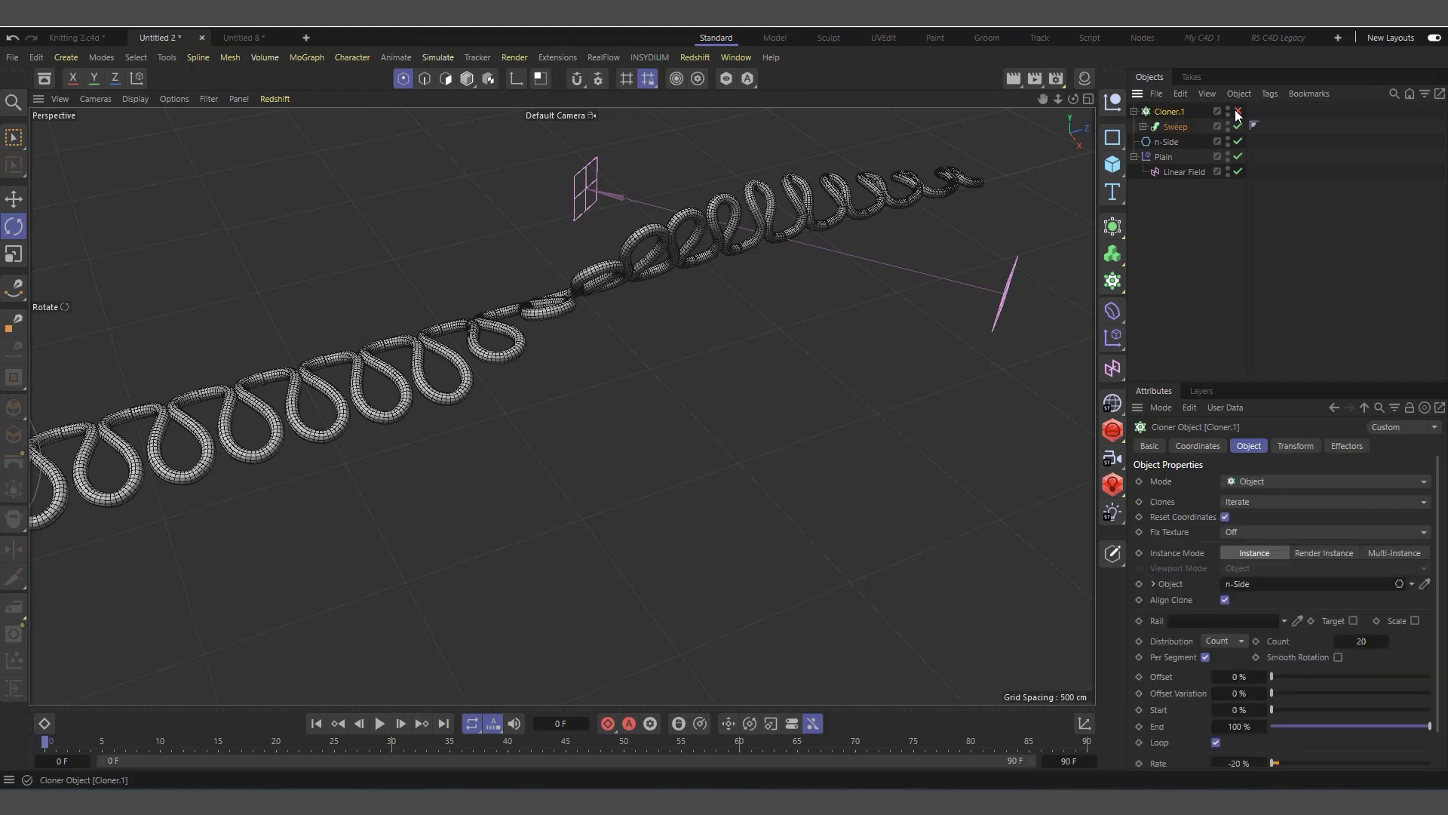
{"action": "left_click", "coordinate": [1238, 111]}
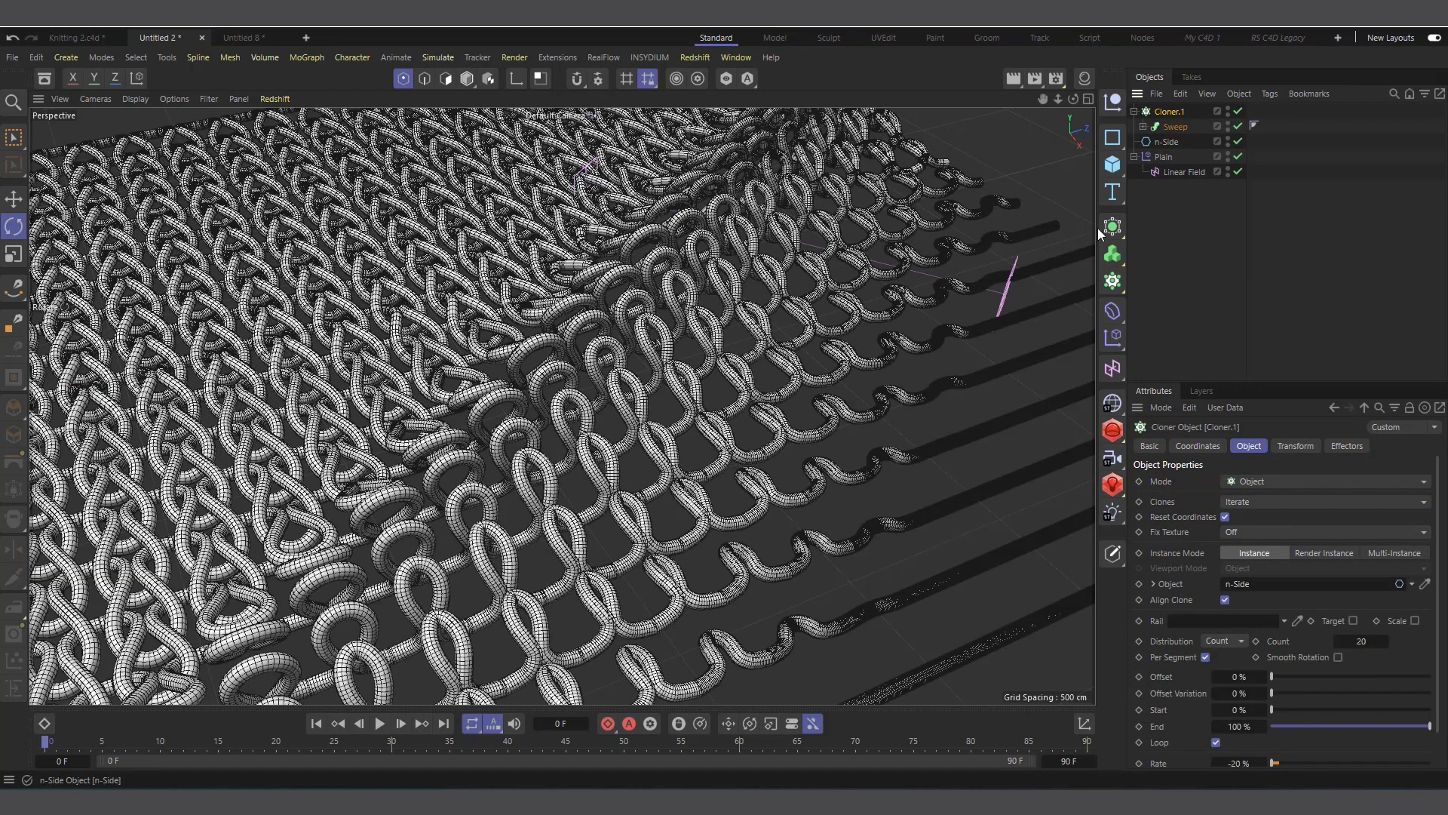
{"action": "left_click", "coordinate": [378, 725]}
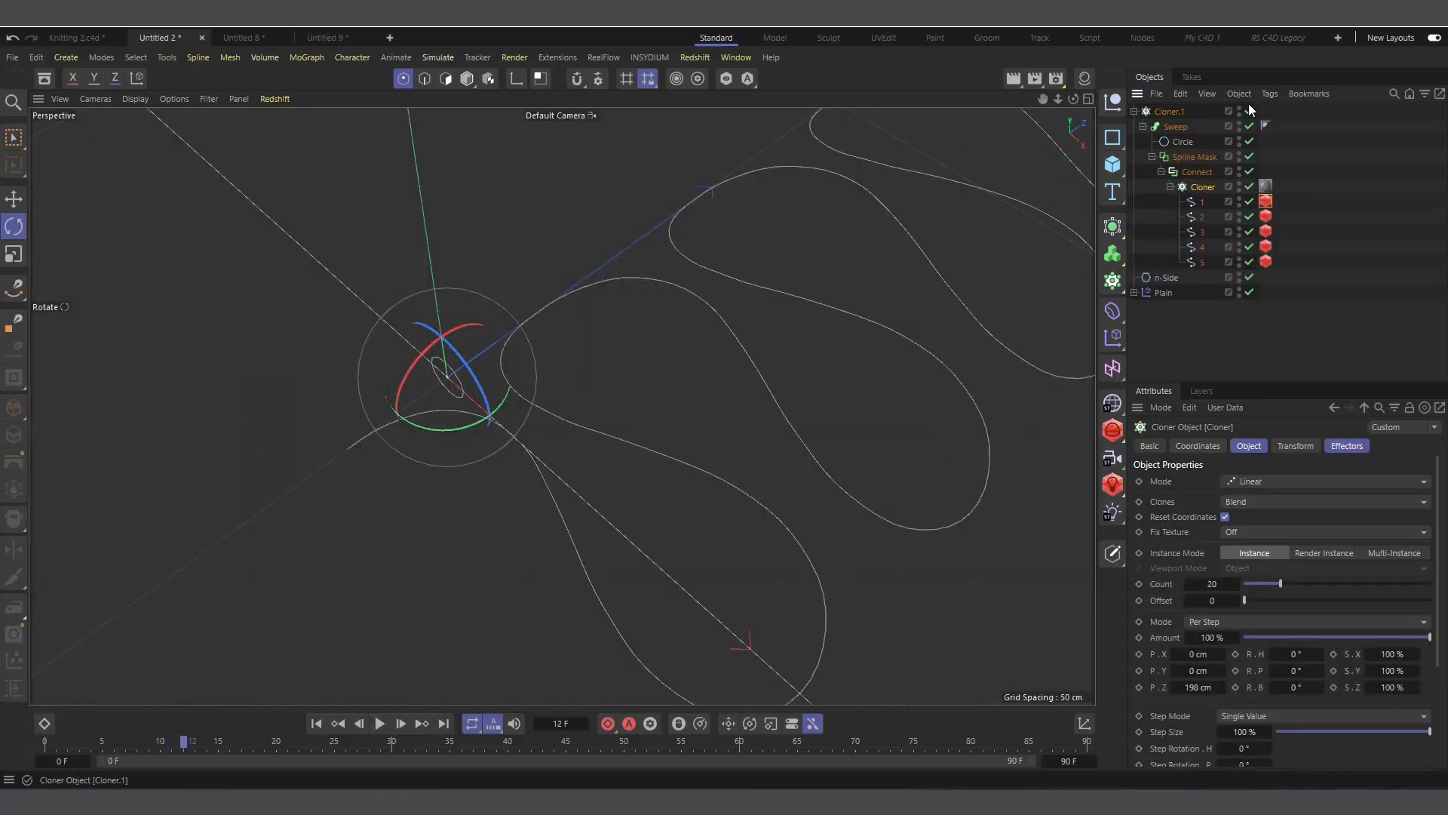
Turn Cloner.1 back on and inspect the swept knit fabric as a whole from another angle.
{"action": "left_click", "coordinate": [1249, 110]}
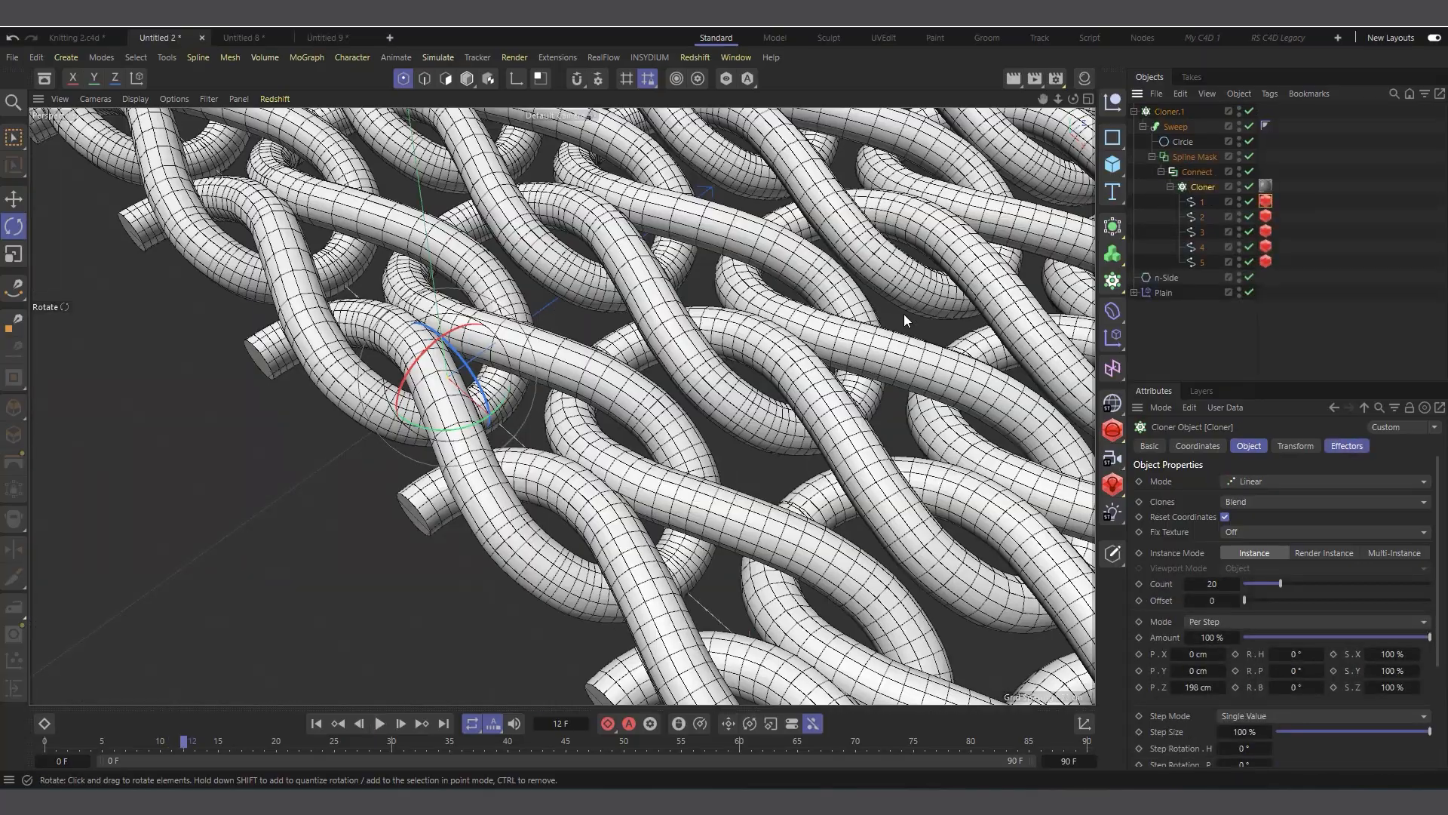
{"action": "scroll", "coordinate": [247, 391], "scroll_direction": "down", "scroll_amount": 5}
{"action": "scroll", "coordinate": [133, 428], "scroll_direction": "down", "scroll_amount": 6}
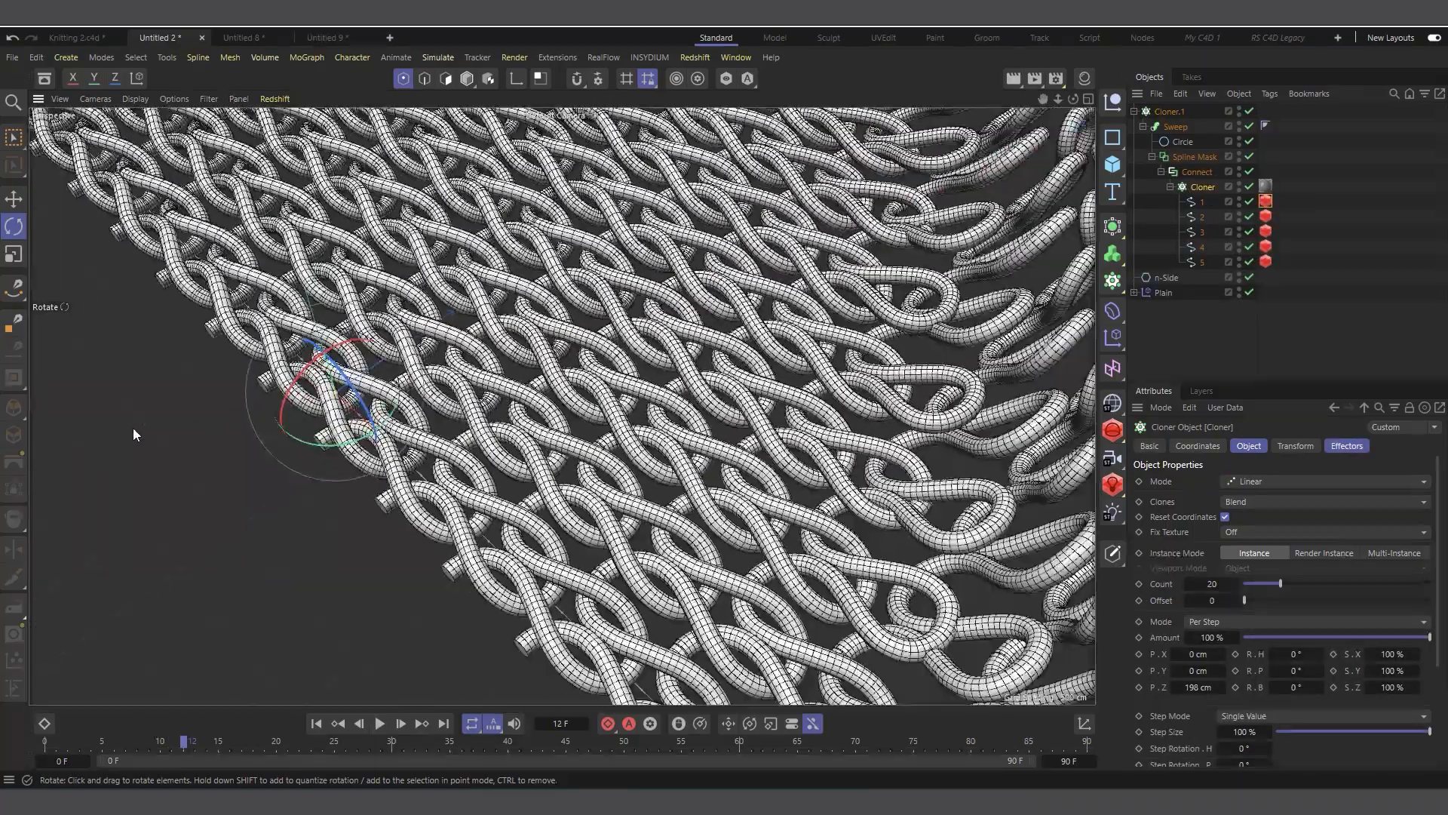
{"action": "scroll", "coordinate": [671, 375], "scroll_direction": "up", "scroll_amount": 2}
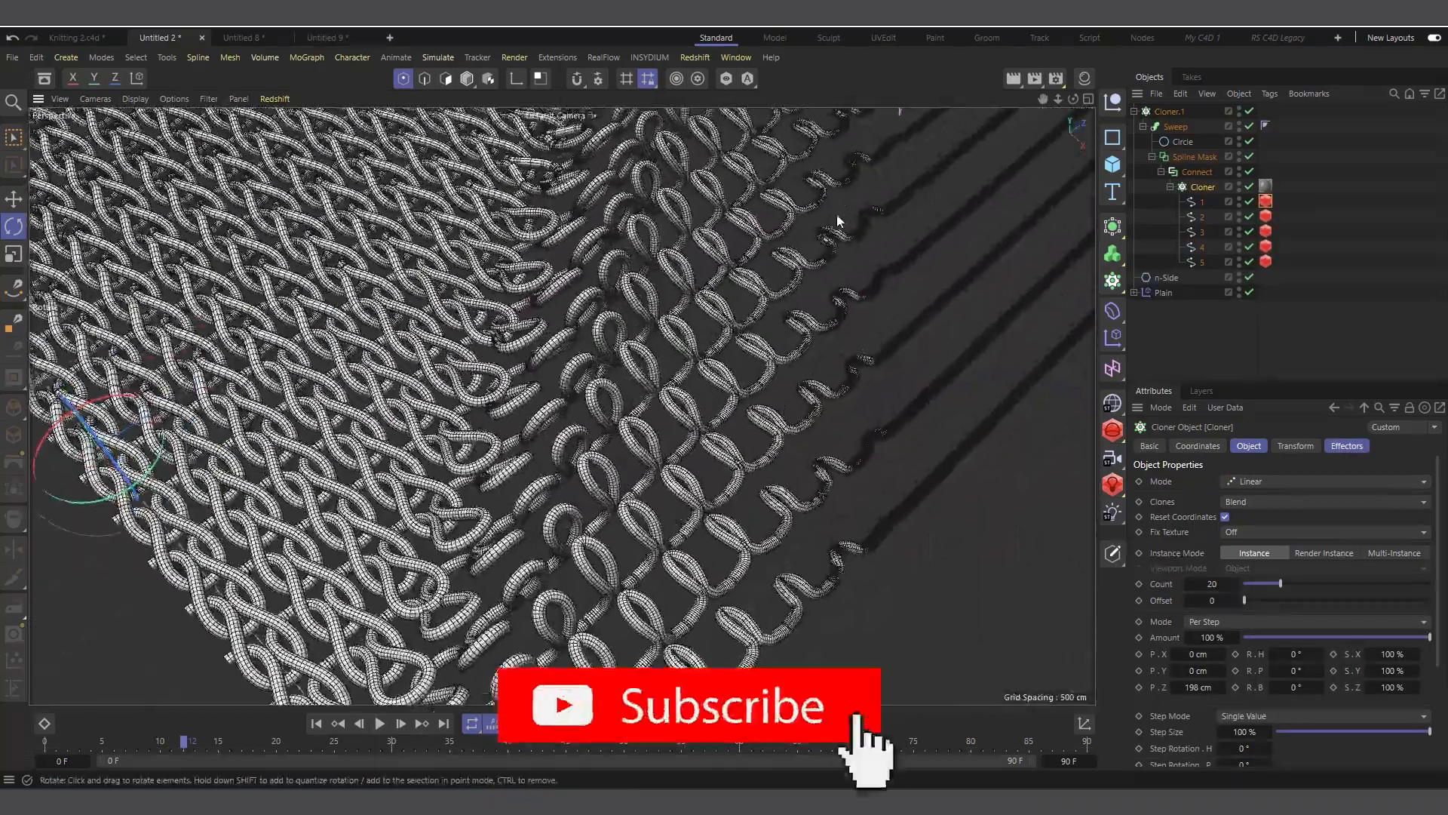
{"action": "left_click_drag", "start_coordinate": [1073, 99], "coordinate": [1048, 134]}
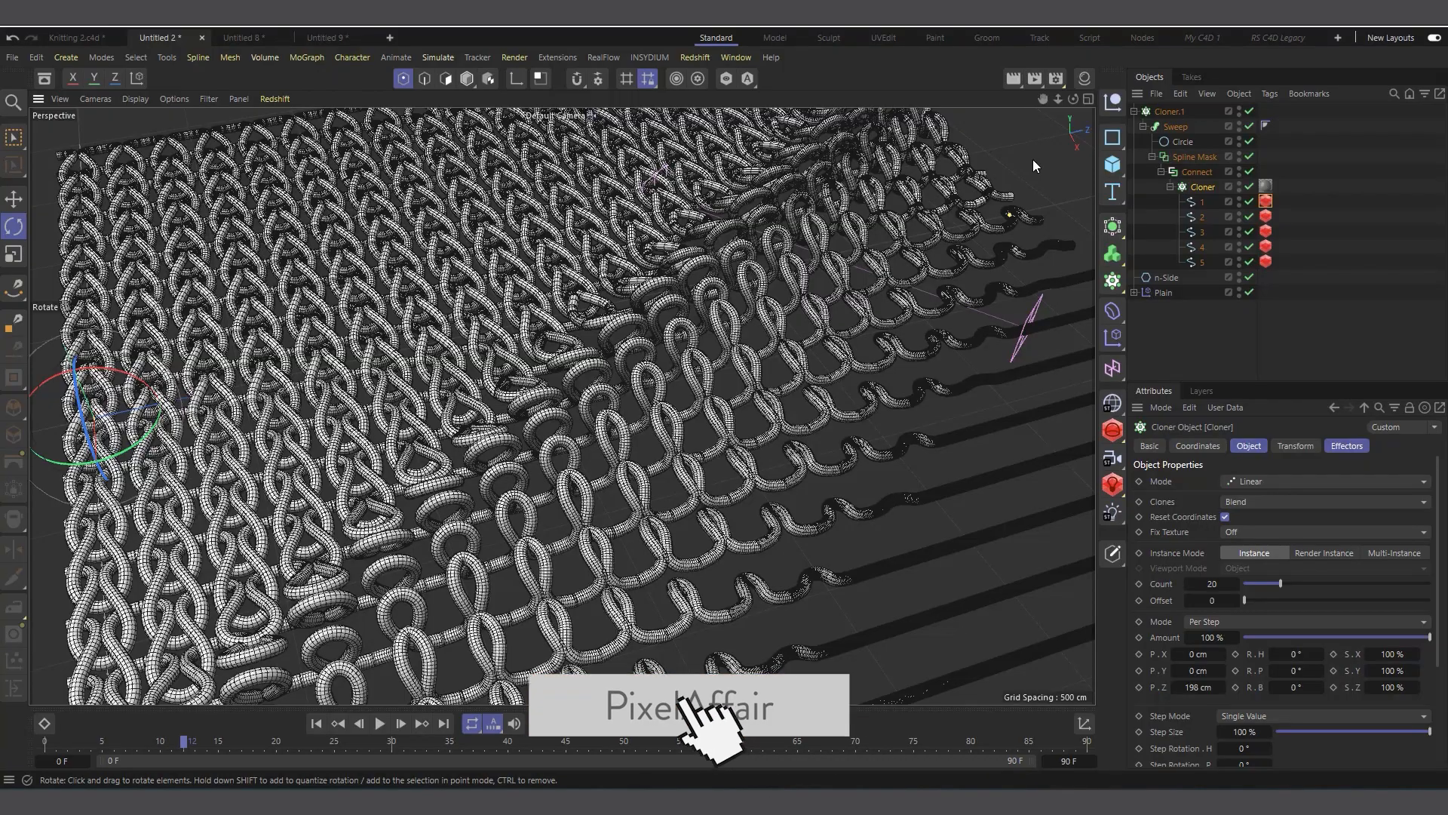
{"action": "left_click_drag", "start_coordinate": [1072, 101], "coordinate": [1044, 107]}
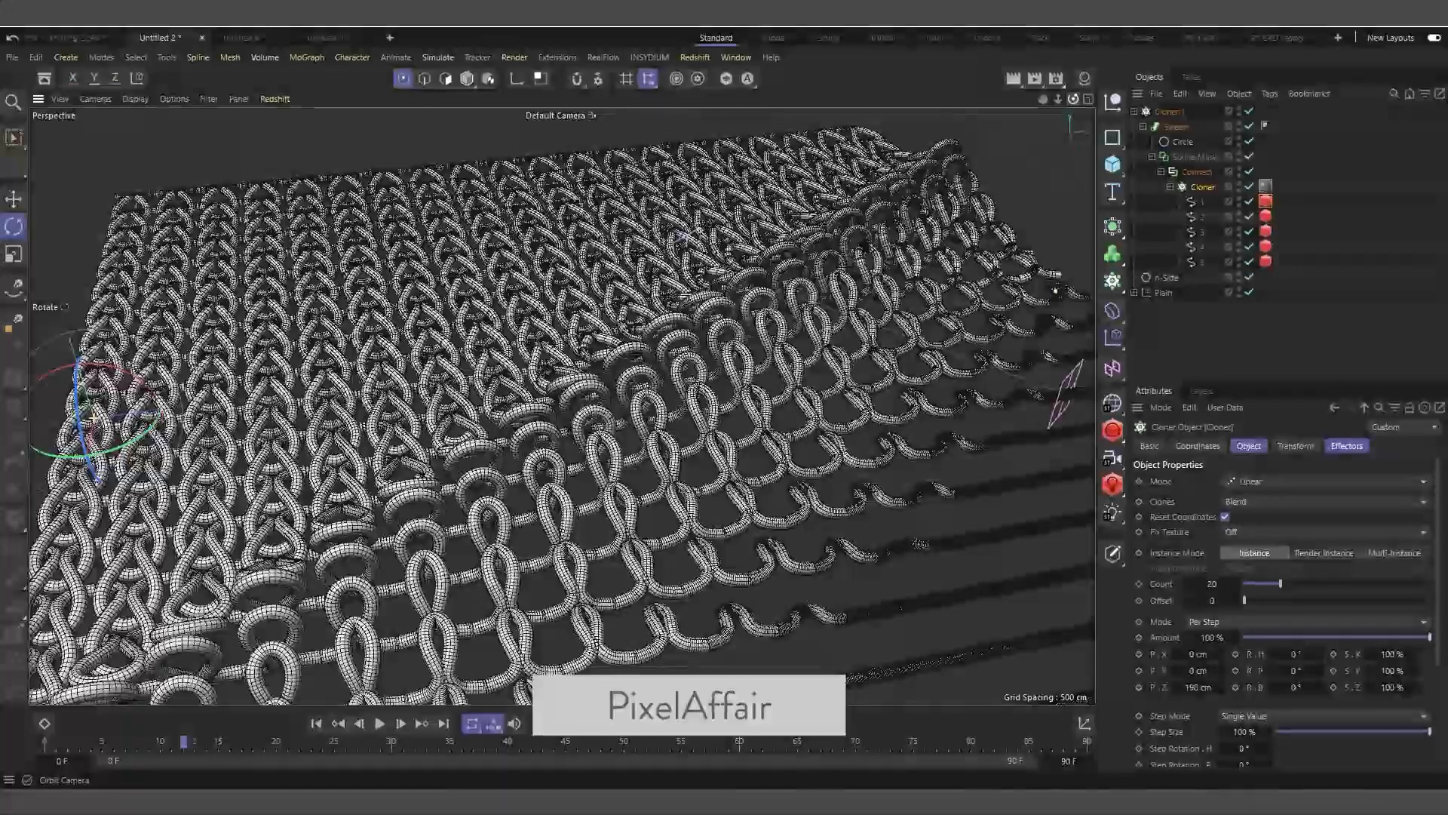